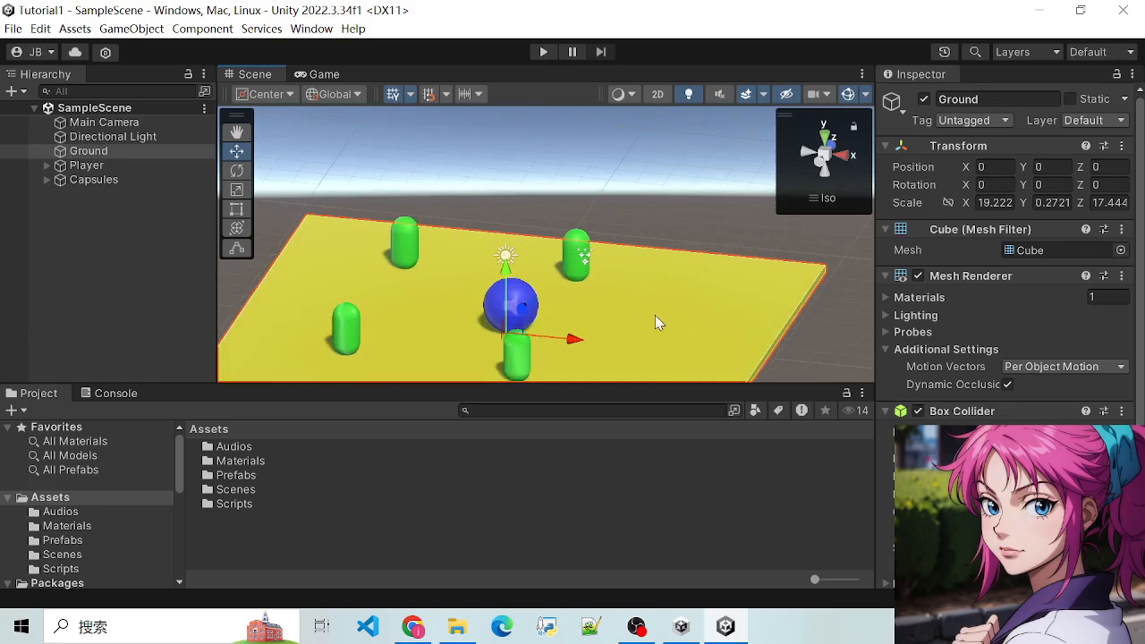
Look over the scene's ground, the green capsules and the blue Player sphere by selecting them one after another
scroll(644, 313, down, 2)
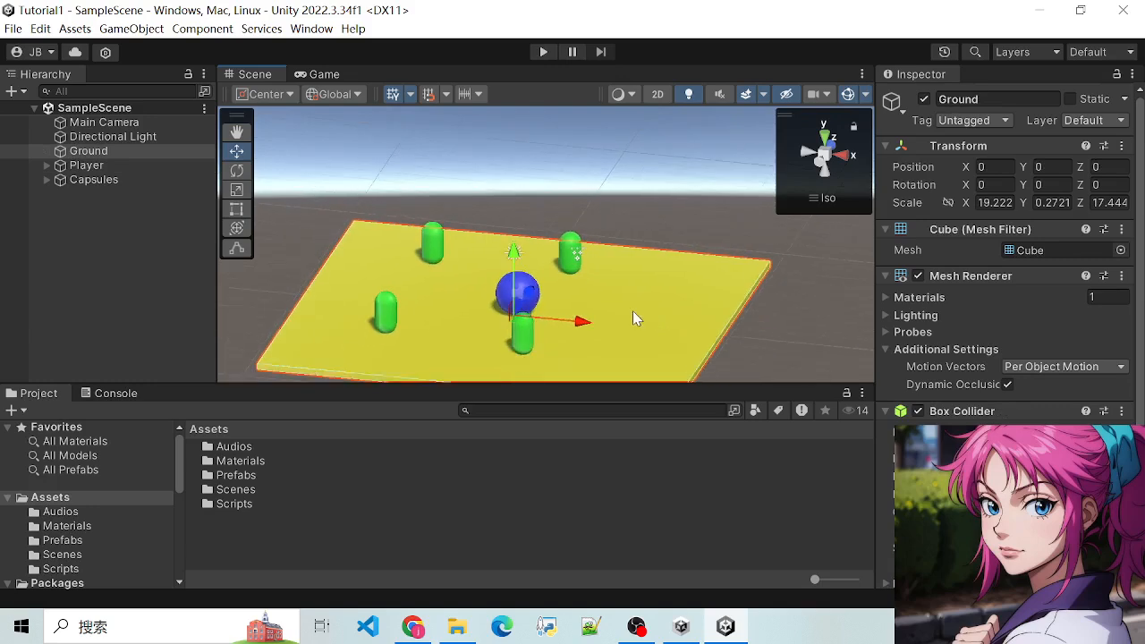
click(444, 239)
click(546, 317)
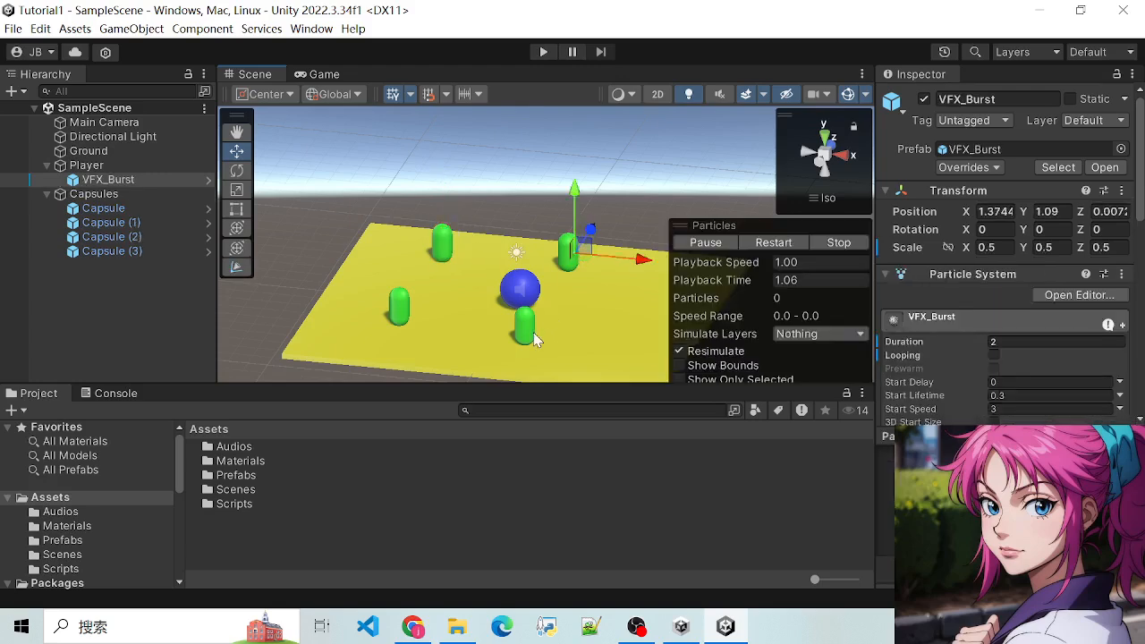
click(533, 332)
click(398, 308)
scroll(447, 306, up, 5)
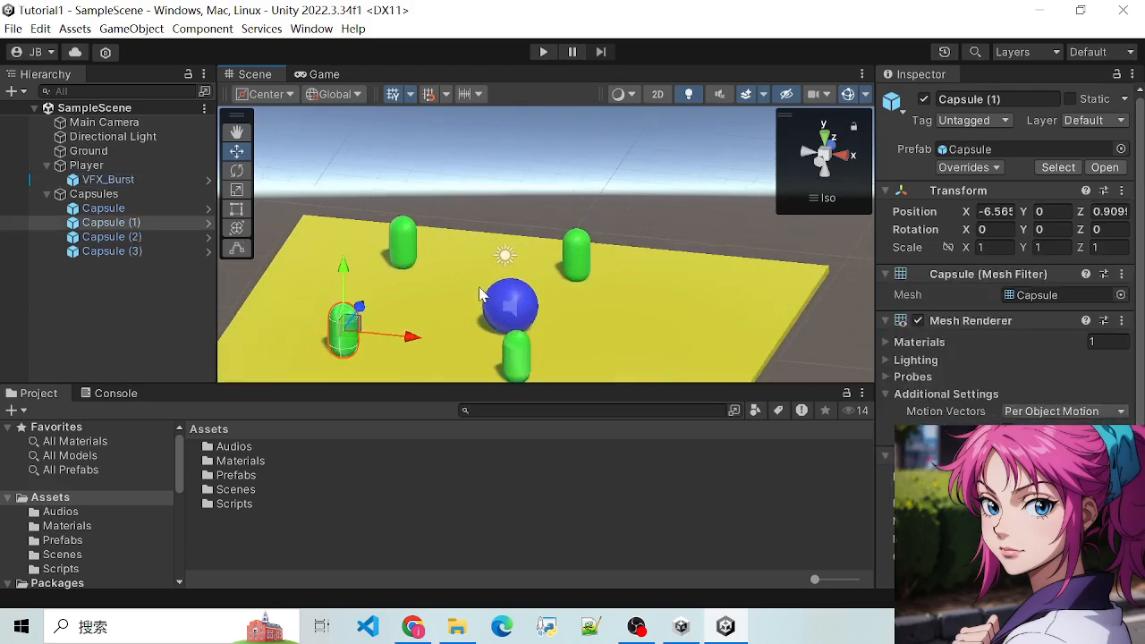
click(491, 315)
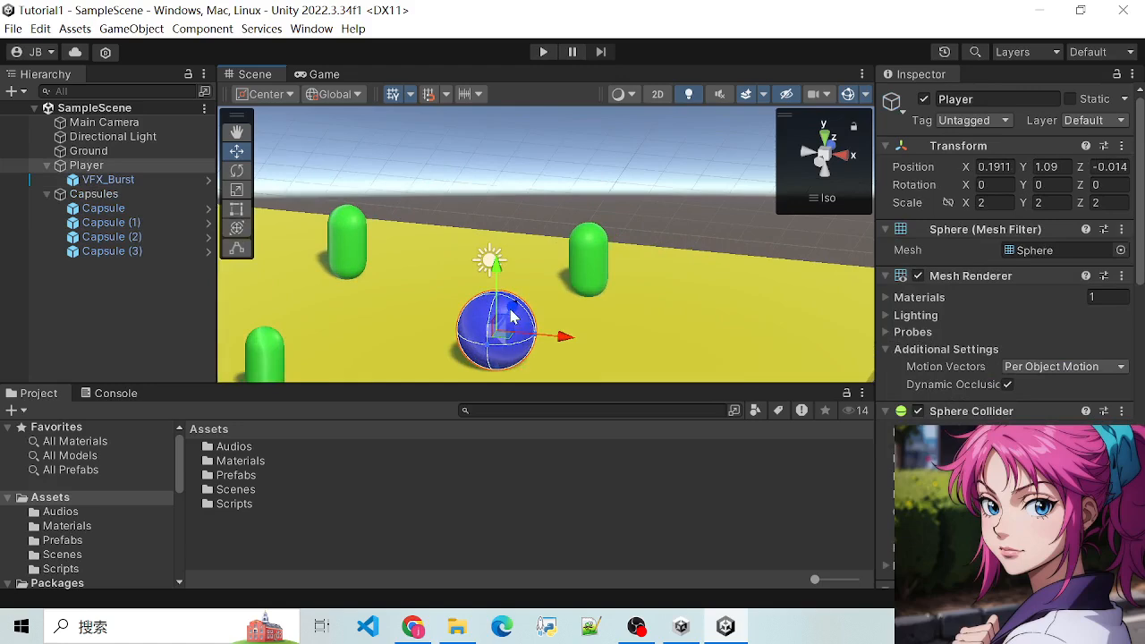
scroll(524, 338, down, 8)
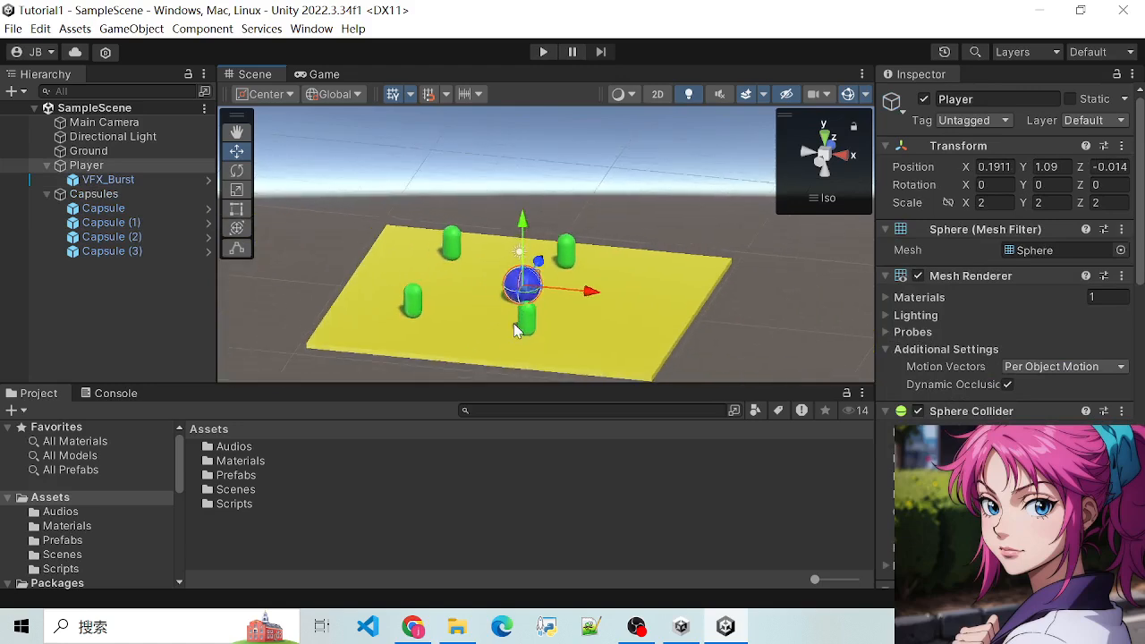
Test-run the game, roll the Player sphere around the ground in all four directions, and stop the run
click(543, 52)
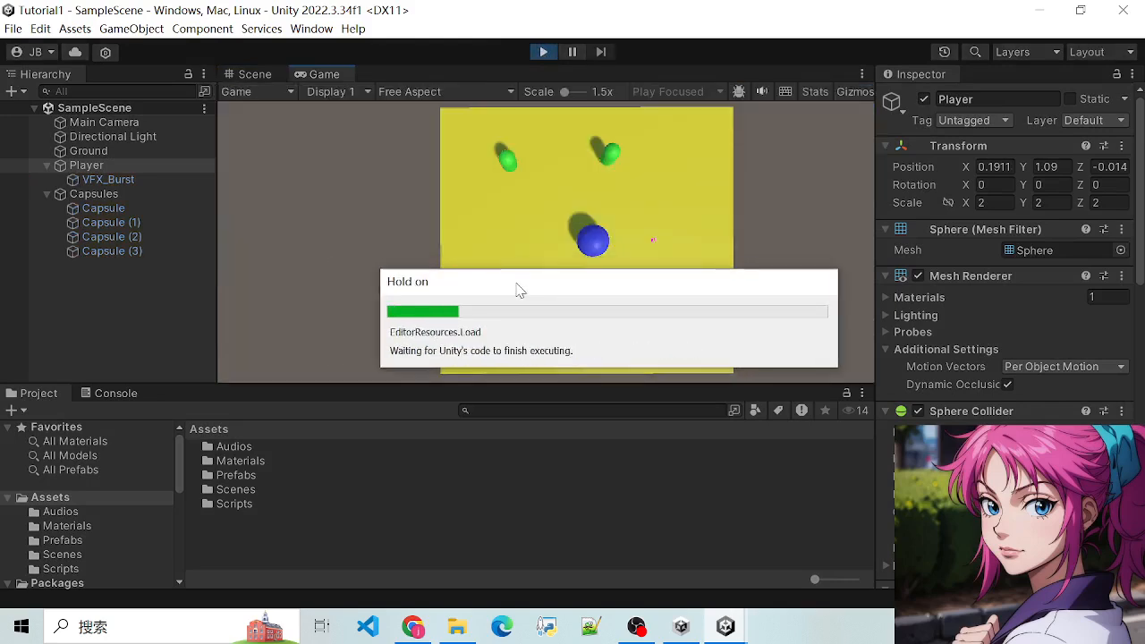
key(a)
key(w)
key(d)
key(s)
key(a)
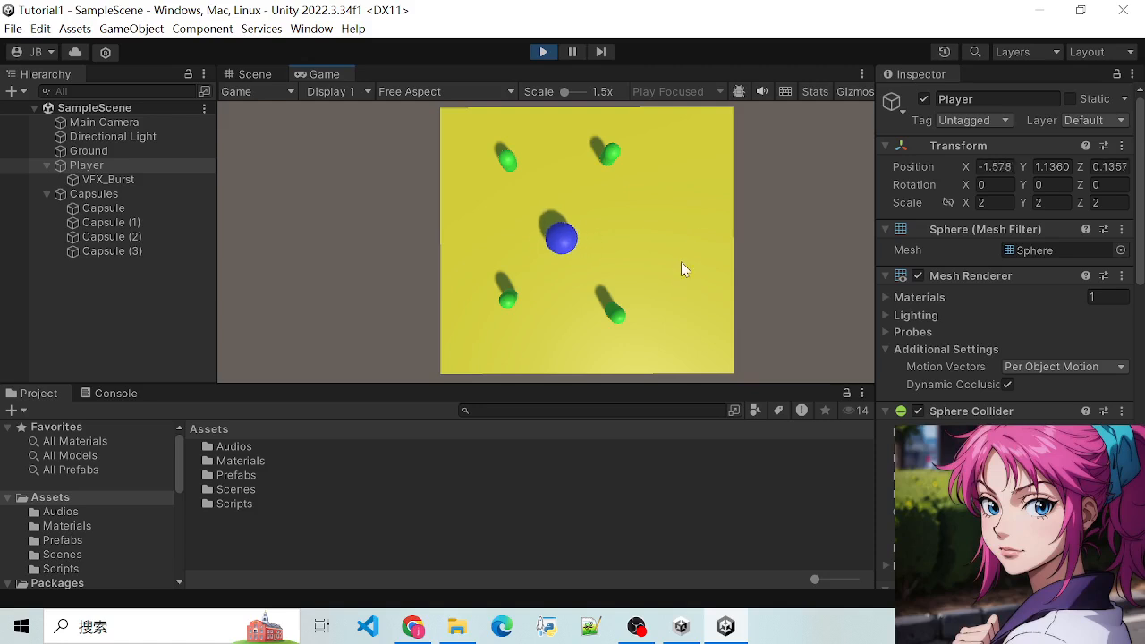
key(w)
key(d)
key(s)
key(w)
key(a)
key(s)
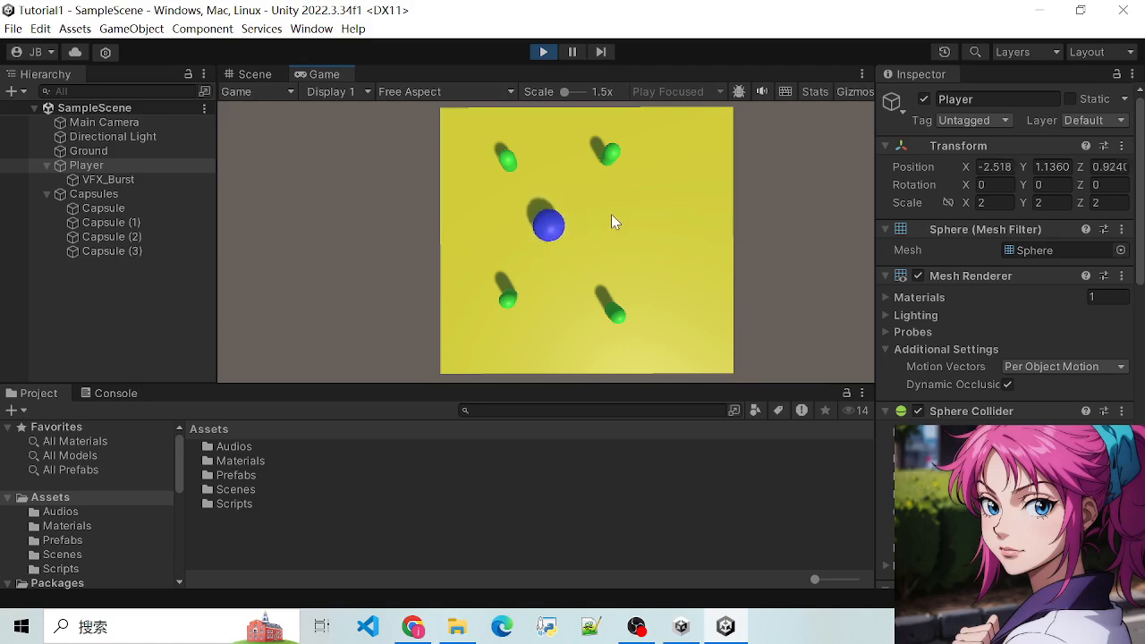
key(d)
key(s)
click(543, 52)
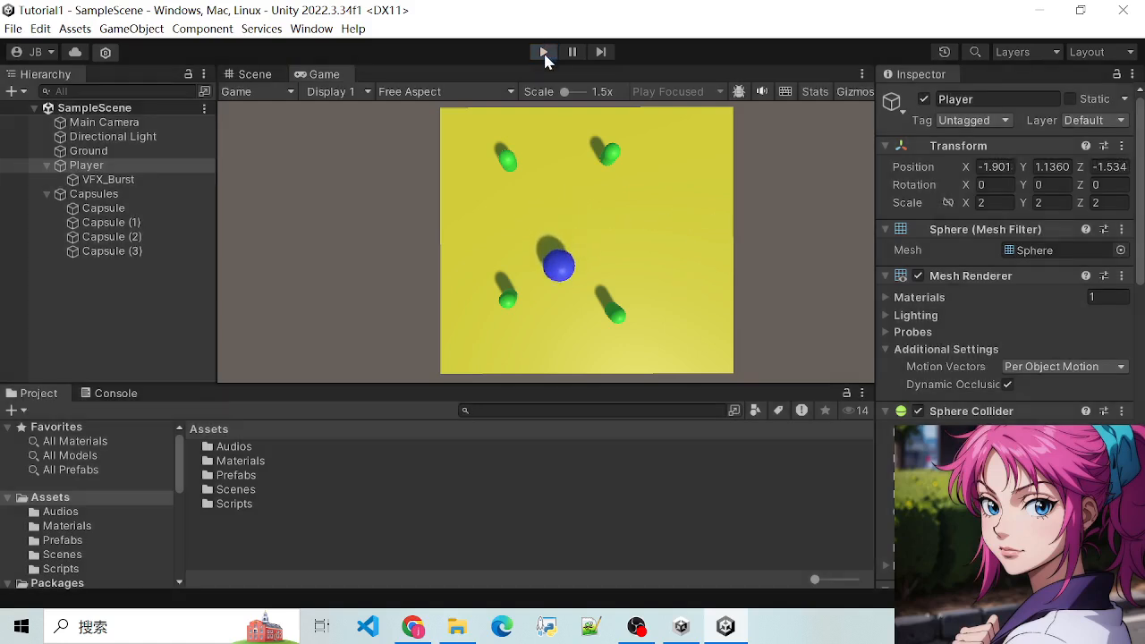
Examine the Player sphere in the scene and review its component settings down to the Audio Source
scroll(630, 268, up, 5)
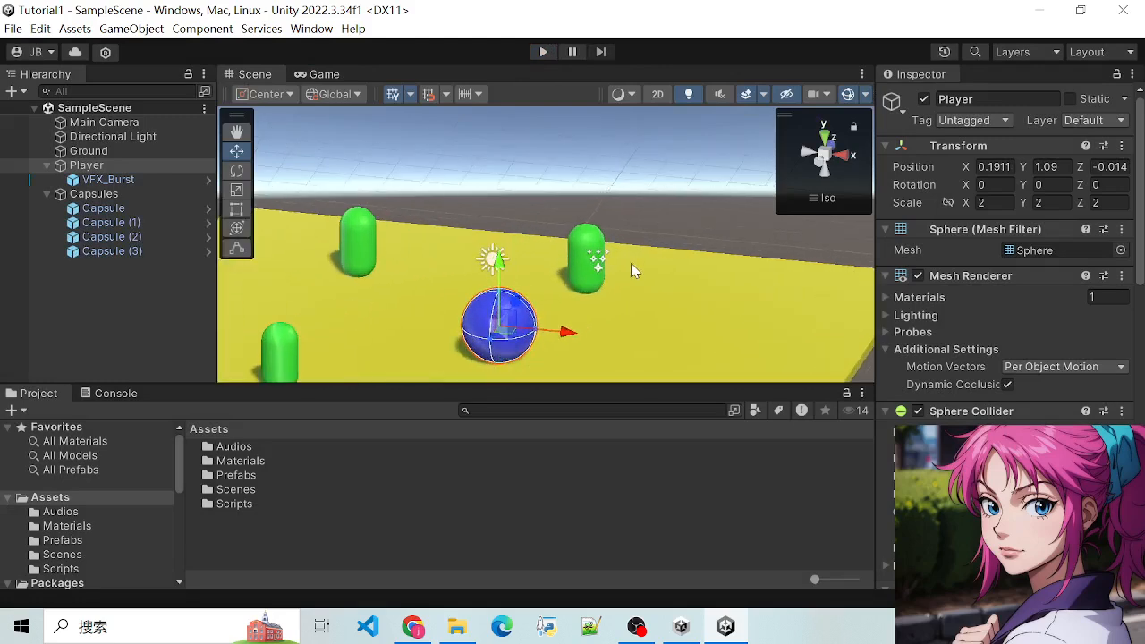
scroll(630, 263, down, 5)
scroll(616, 298, up, 3)
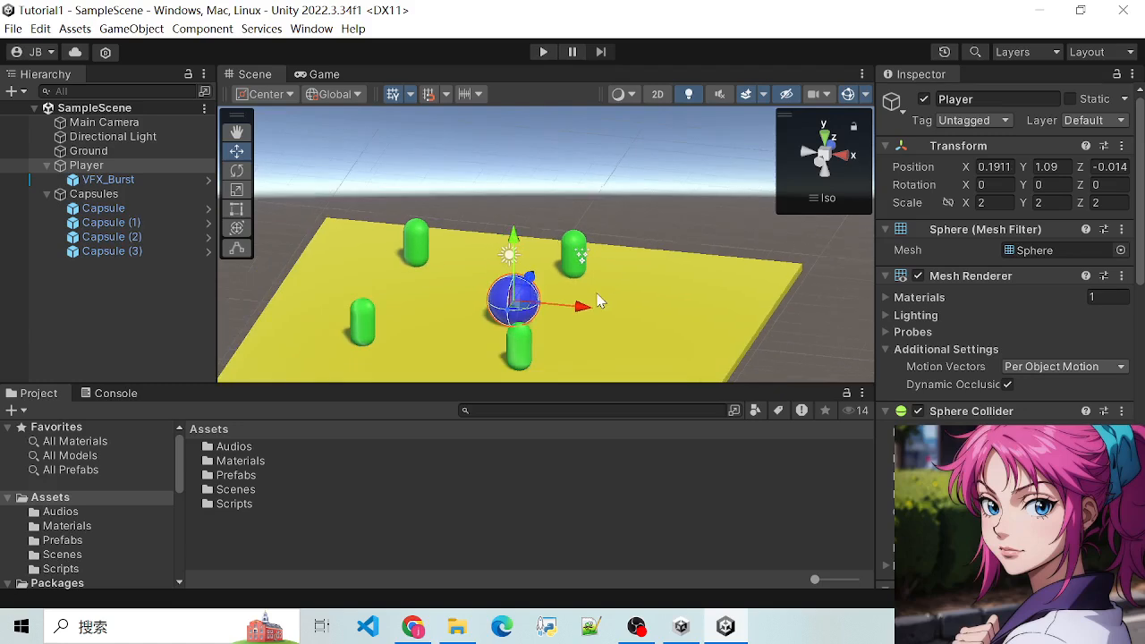
alt+drag(597, 301, 650, 335)
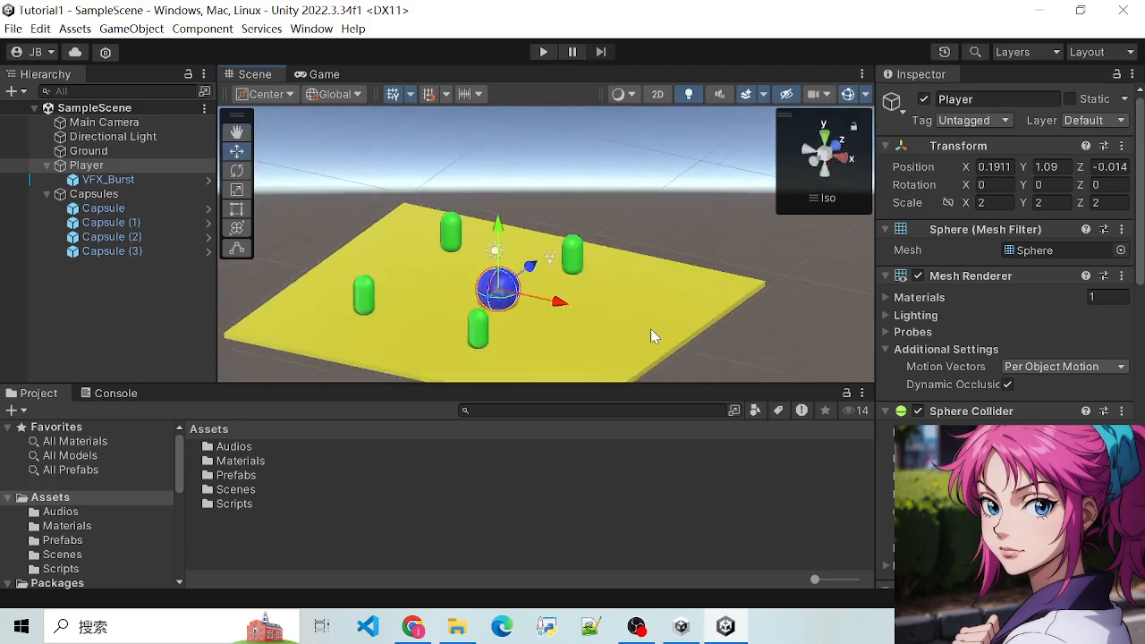
alt+right_drag(651, 329, 435, 328)
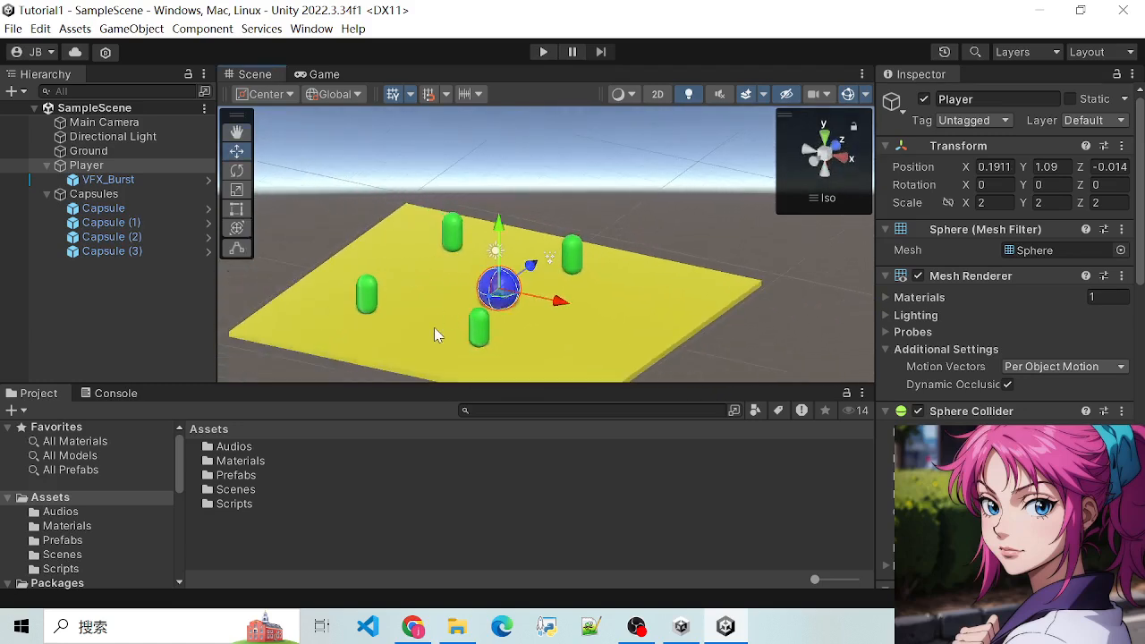
alt+drag(434, 327, 639, 345)
scroll(1010, 427, down, 12)
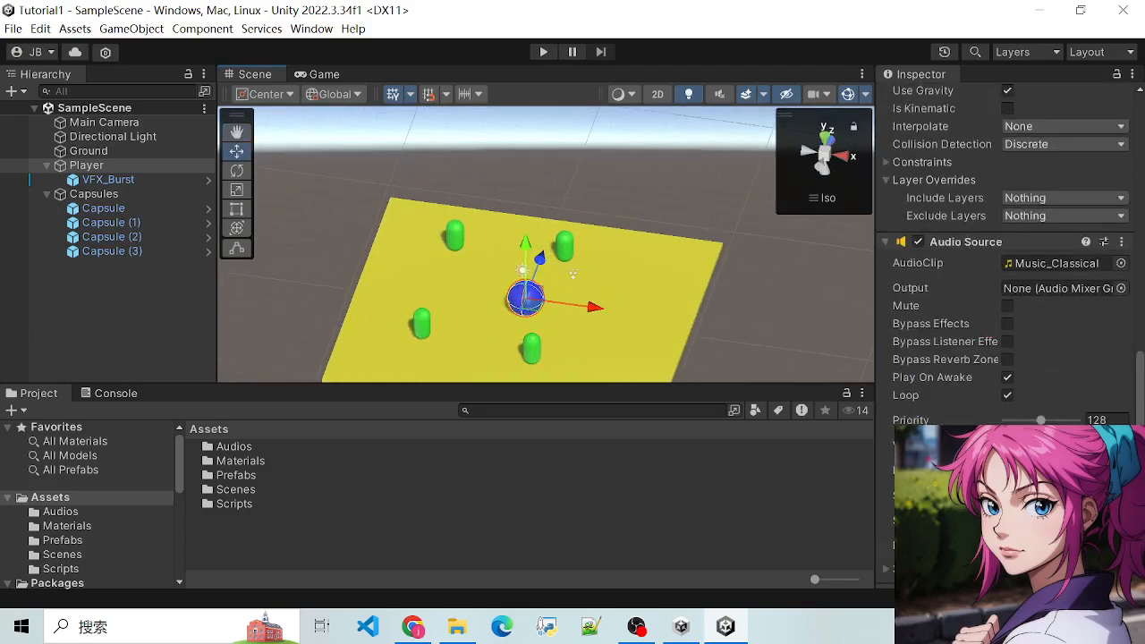
scroll(961, 333, down, 3)
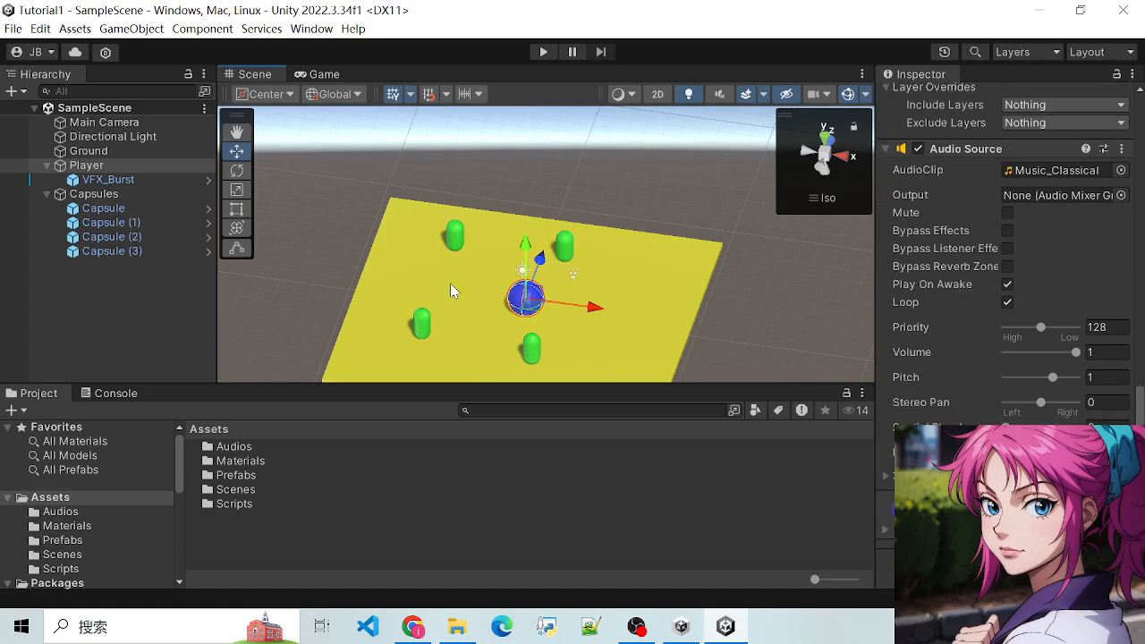
scroll(313, 261, up, 9)
scroll(313, 261, down, 8)
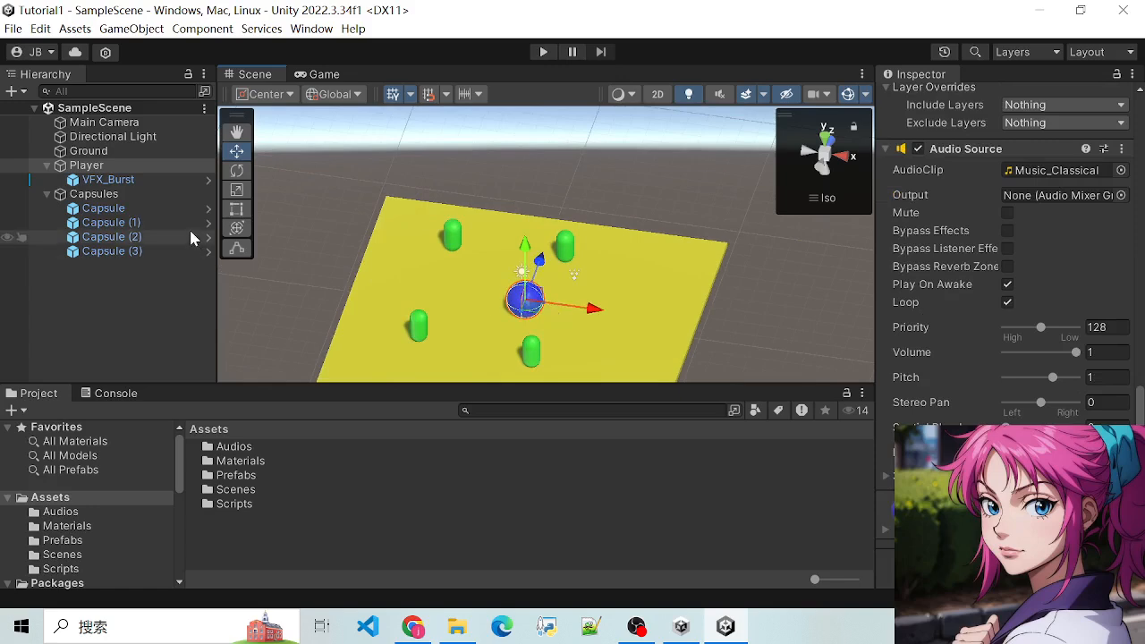
Inspect the VFX_Burst child of Player, deactivating the object and activating it again
click(103, 181)
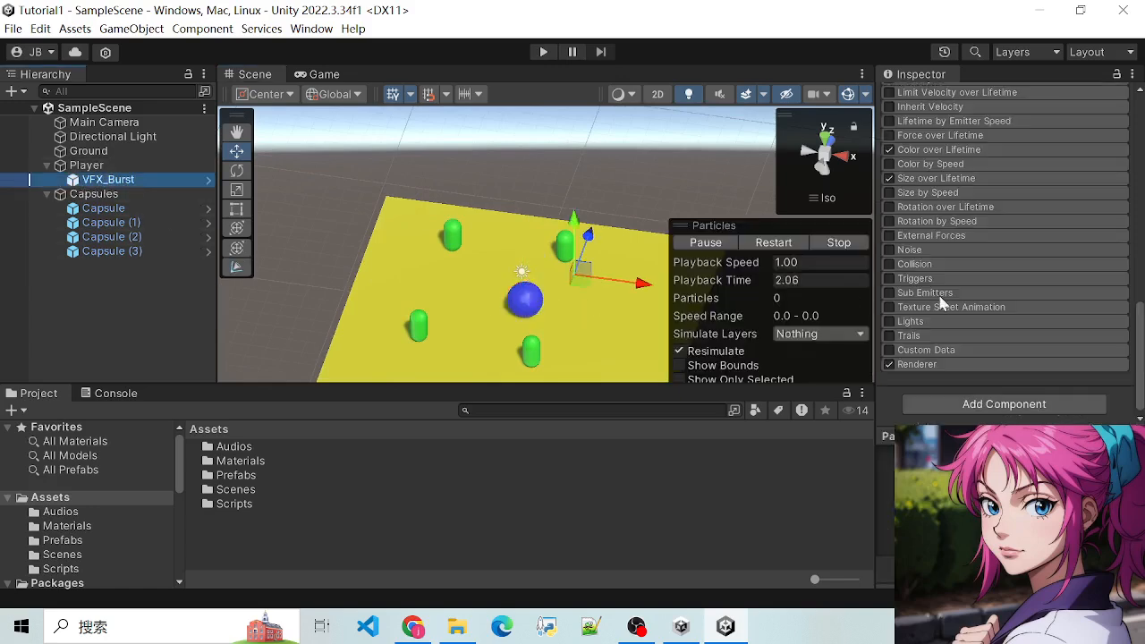
click(111, 166)
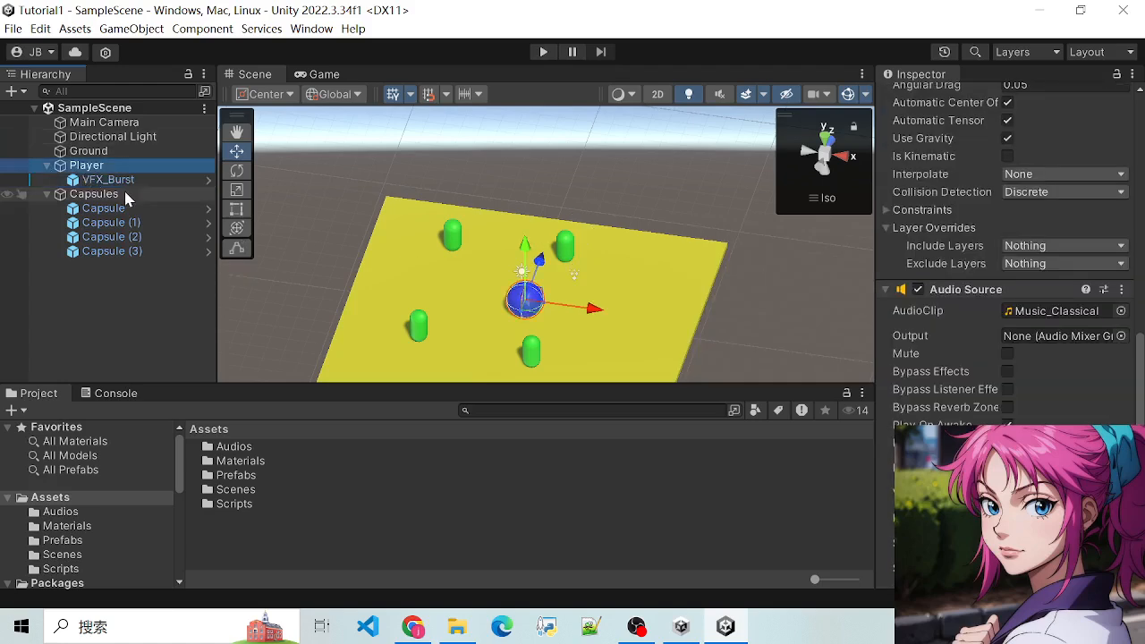
click(107, 180)
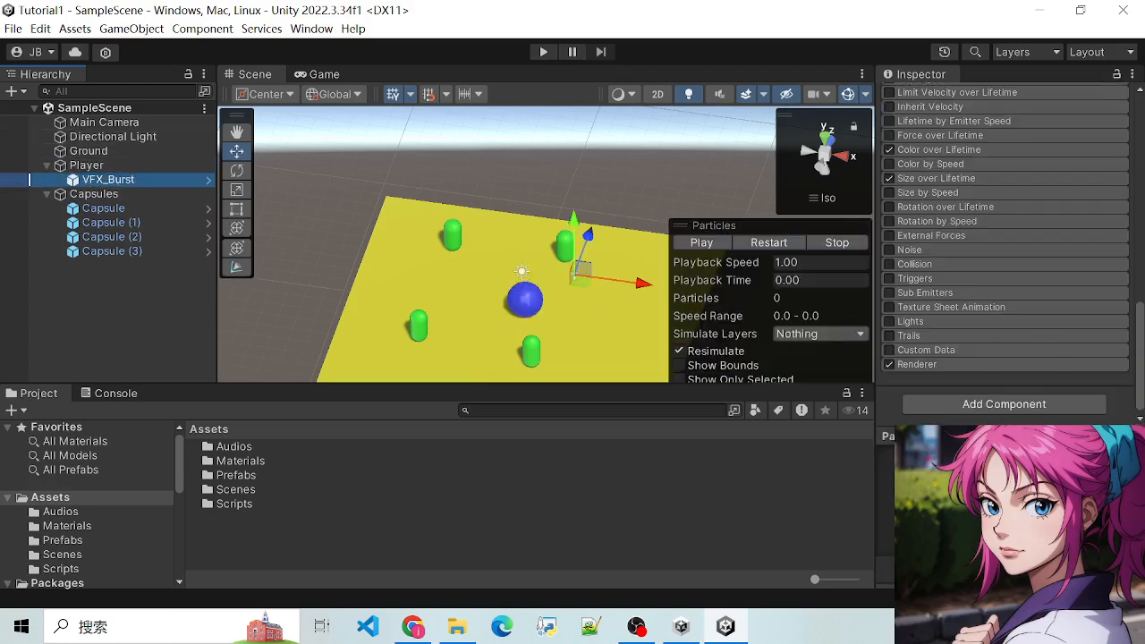
scroll(970, 322, up, 15)
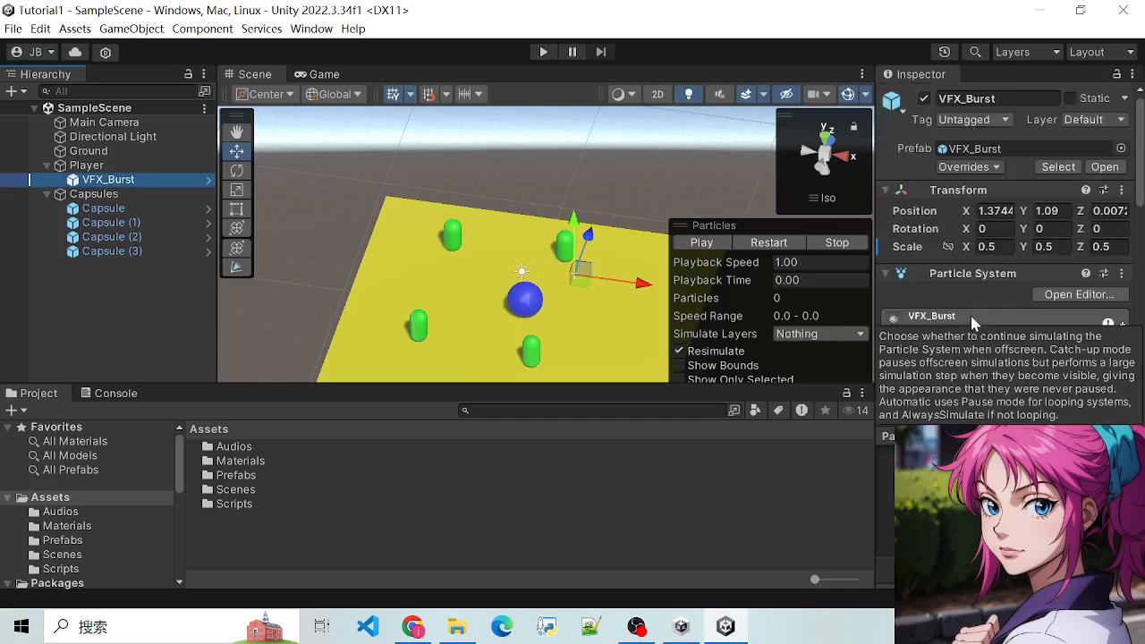
click(924, 99)
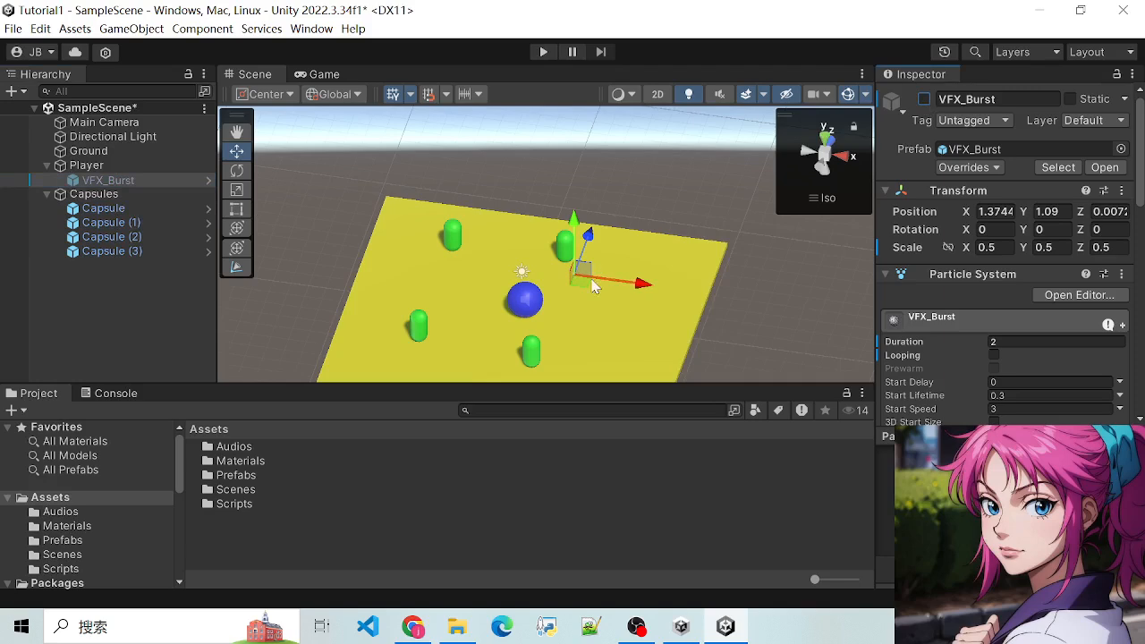
click(924, 99)
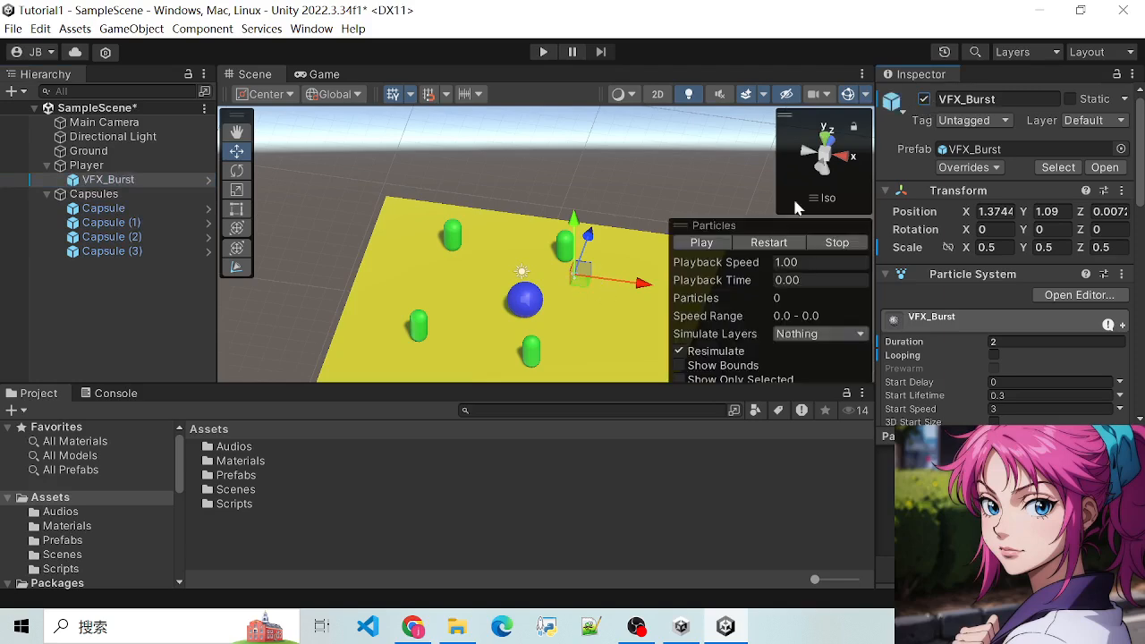
Preview the VFX_Burst particle effect in the scene by playing and pausing it several times
click(698, 243)
click(699, 243)
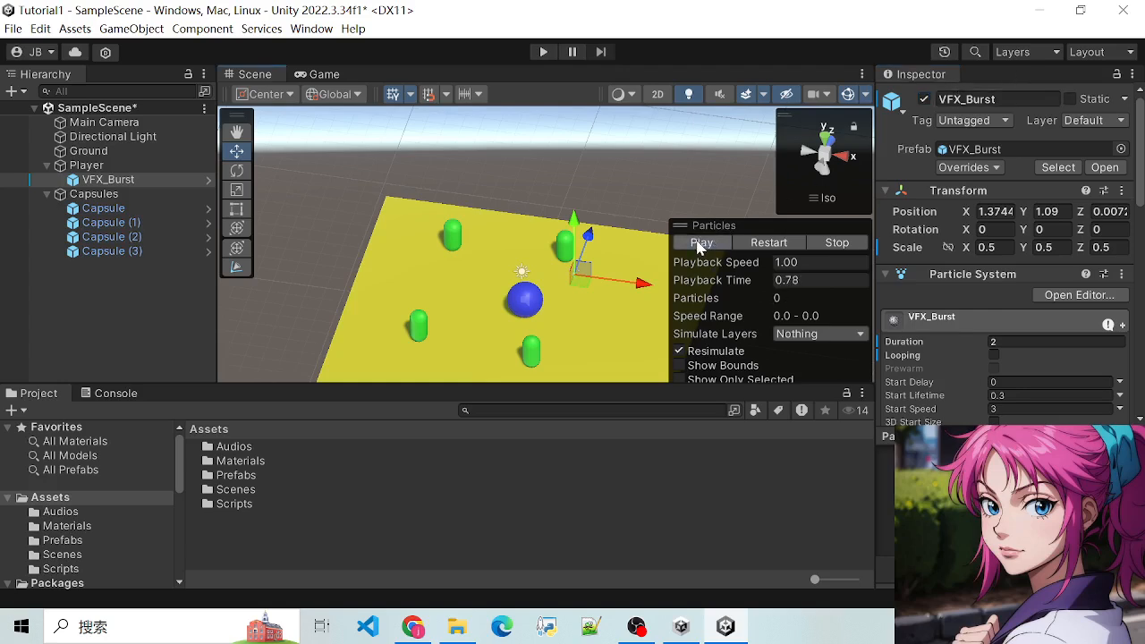
click(698, 244)
click(703, 244)
click(706, 247)
click(706, 245)
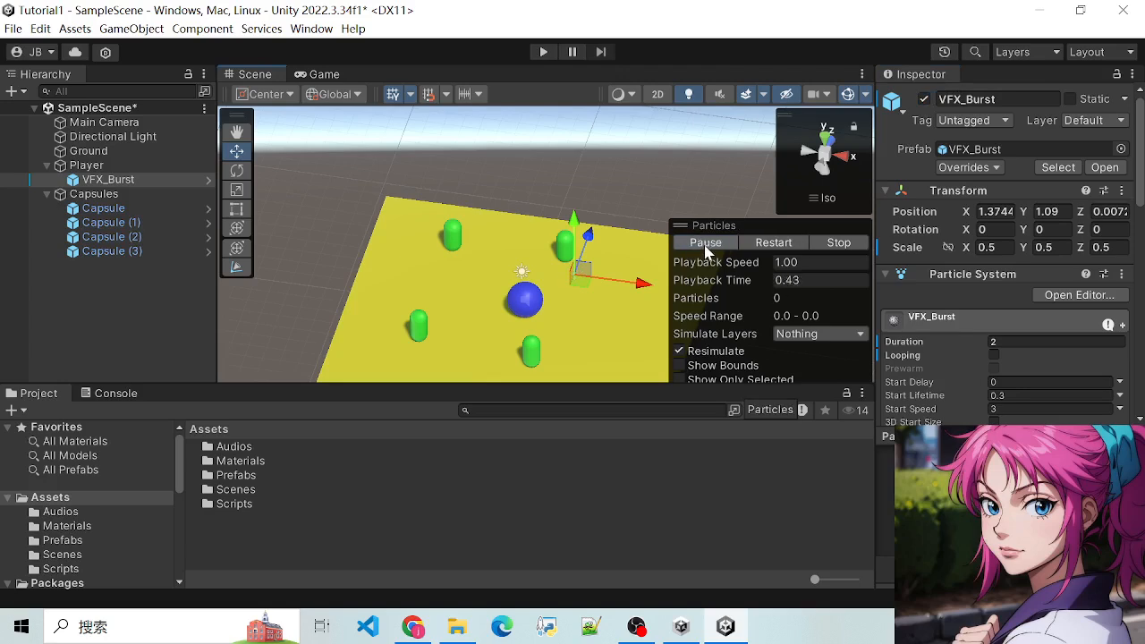
Move VFX_Burst over the Player sphere, to about X 0.02 and Y 0.81
click(94, 193)
click(107, 179)
scroll(613, 307, down, 1)
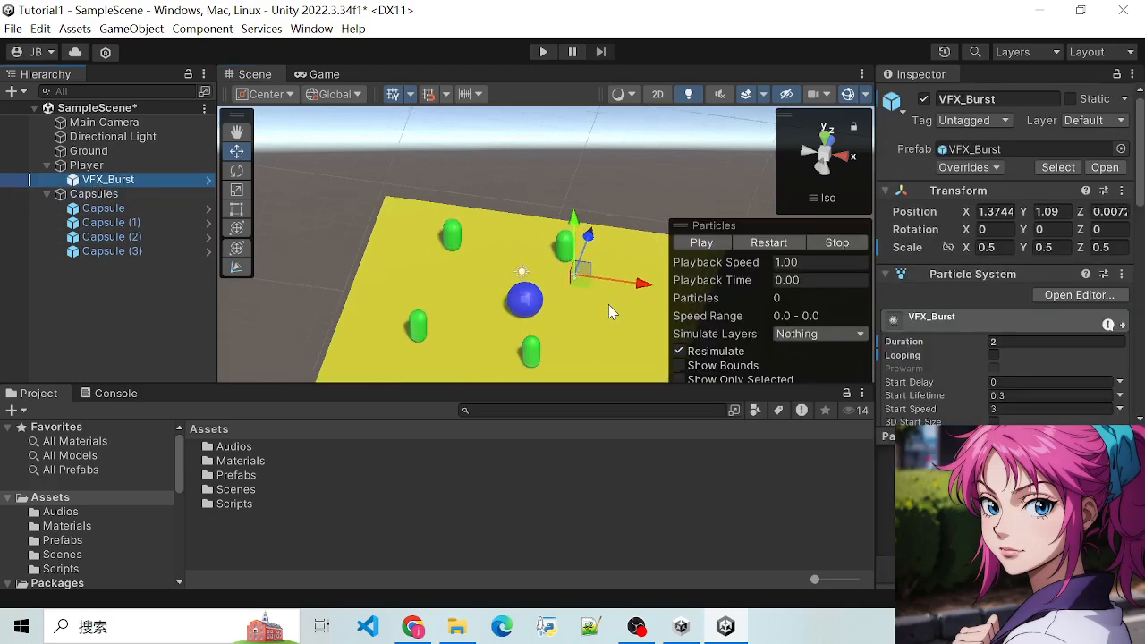
scroll(608, 304, up, 1)
right_drag(581, 348, 577, 308)
alt+drag(572, 349, 583, 238)
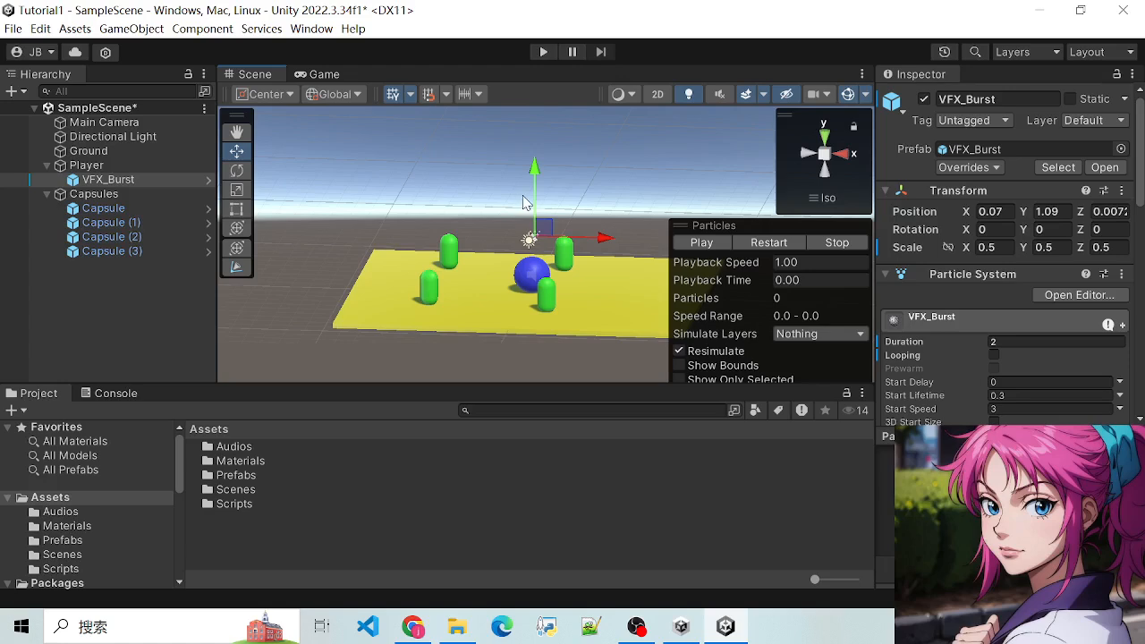
drag(534, 199, 536, 214)
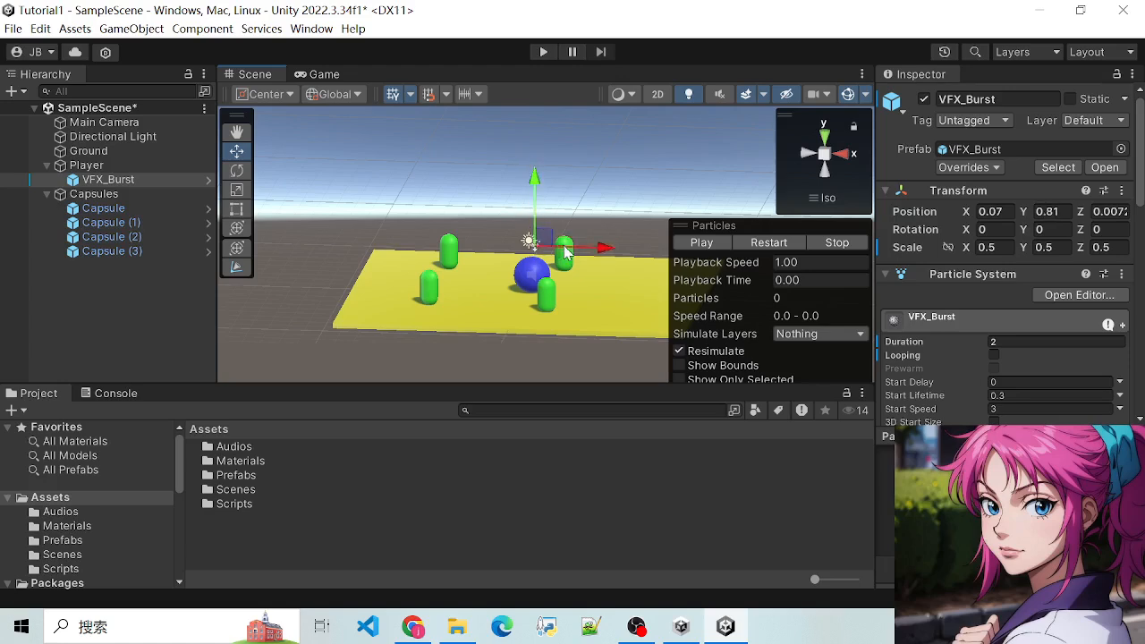
mouse_move(575, 248)
mouse_down()
mouse_move(557, 250)
mouse_move(573, 252)
mouse_up()
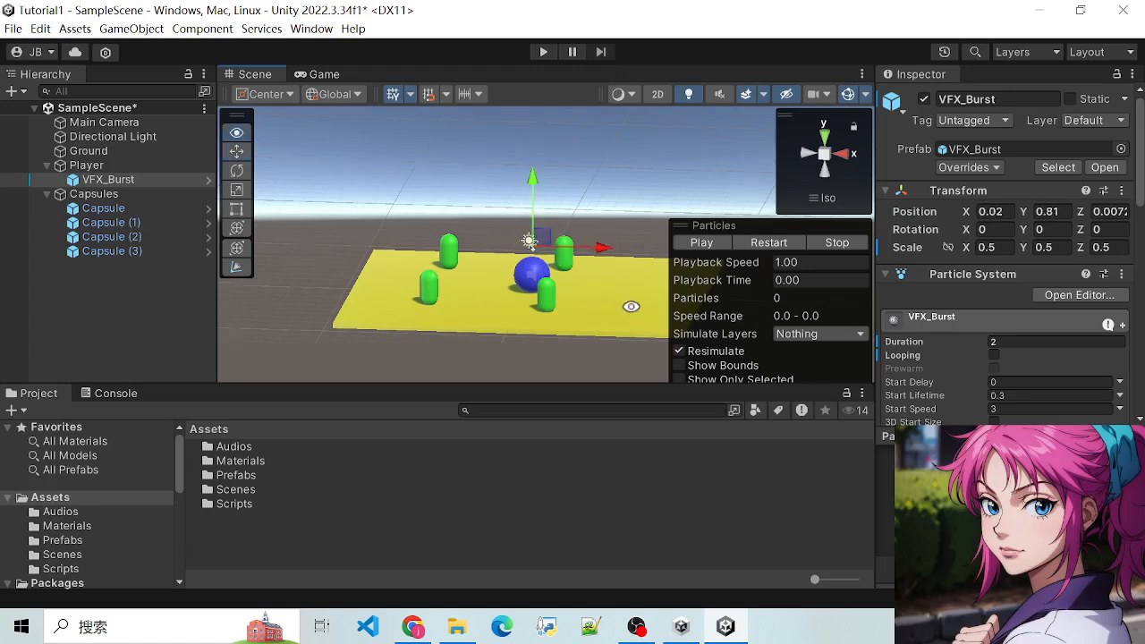
Shift VFX_Burst along the Z axis to about -0.05 to centre it on the Player sphere
alt+drag(630, 307, 296, 327)
alt+drag(456, 306, 358, 282)
scroll(474, 279, up, 3)
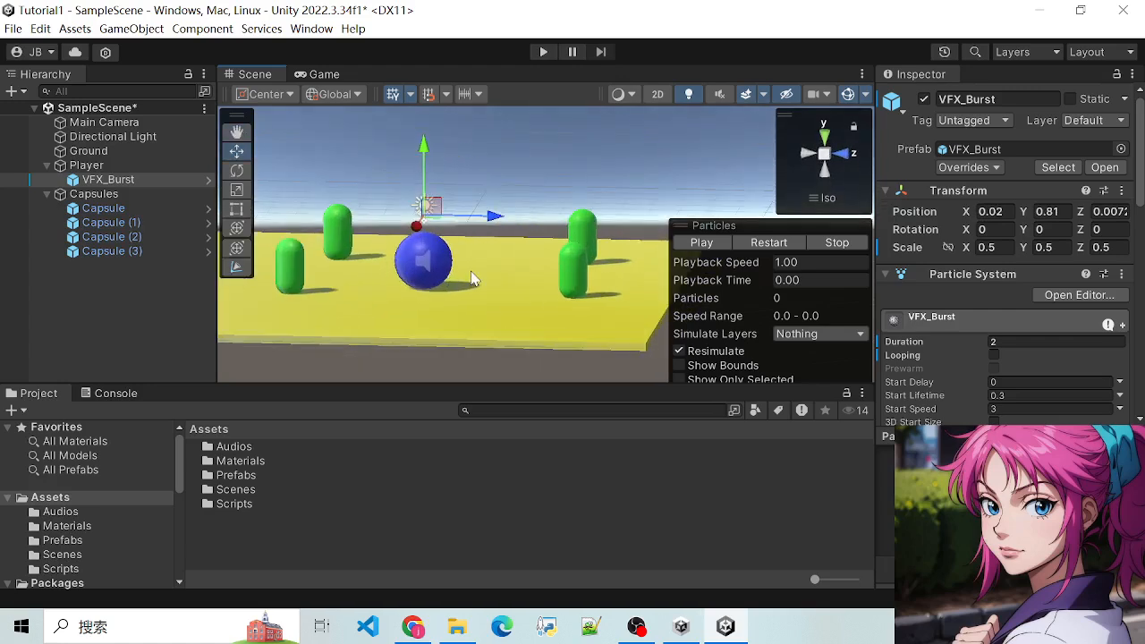
scroll(474, 279, up, 3)
alt+drag(439, 317, 456, 320)
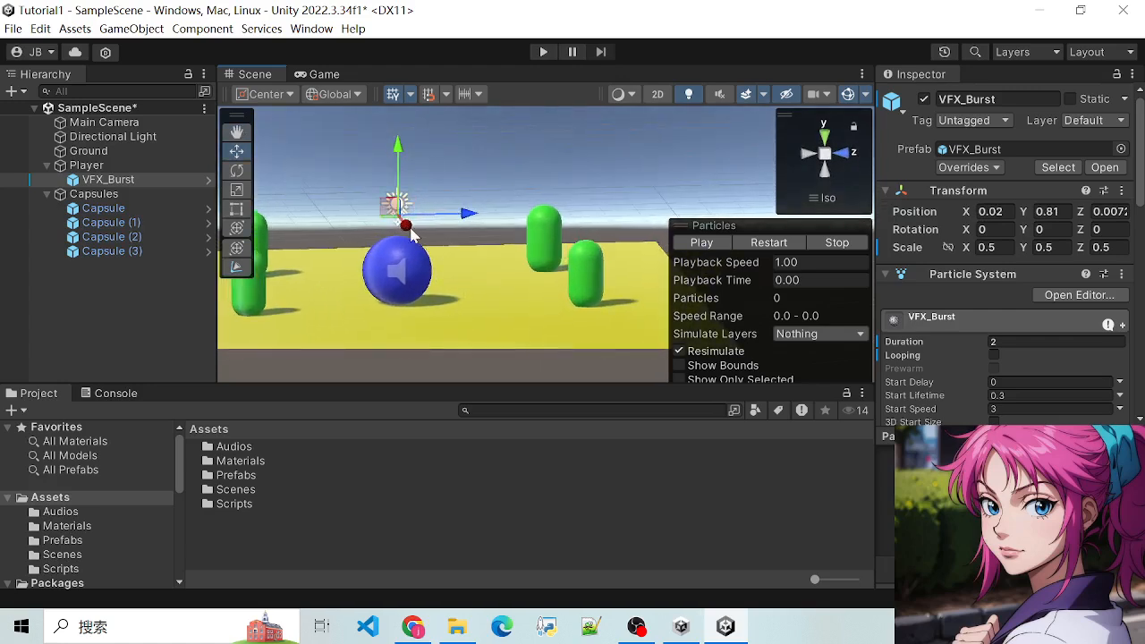
drag(461, 214, 456, 214)
Check VFX_Burst's alignment with the Player sphere from the top view, keeping VFX_Burst selected
scroll(442, 294, down, 5)
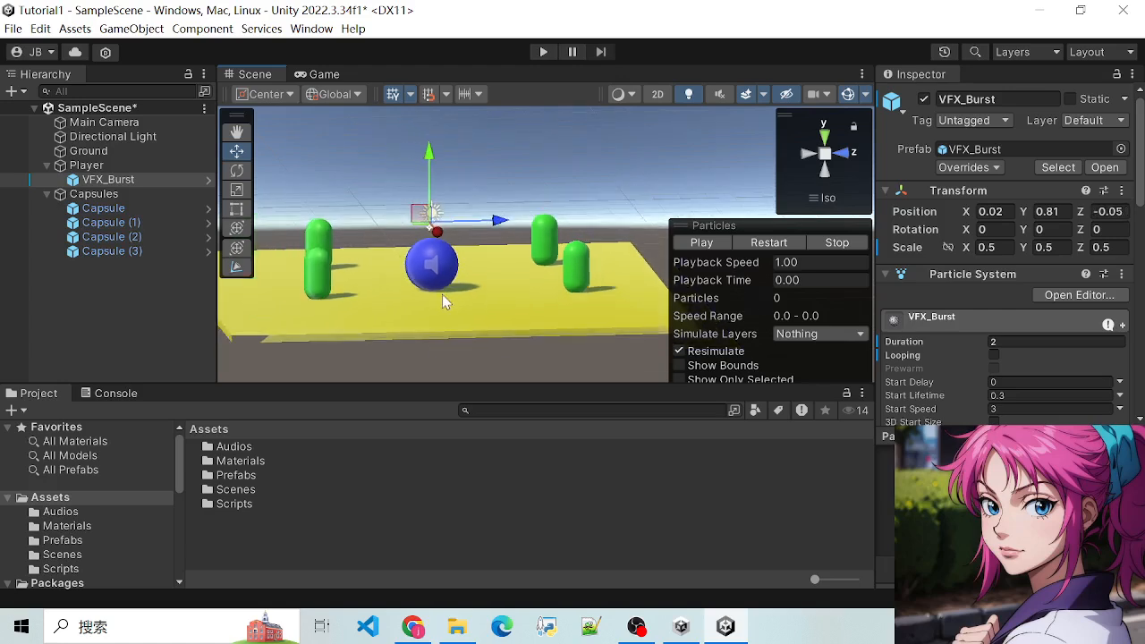
alt+drag(442, 294, 549, 295)
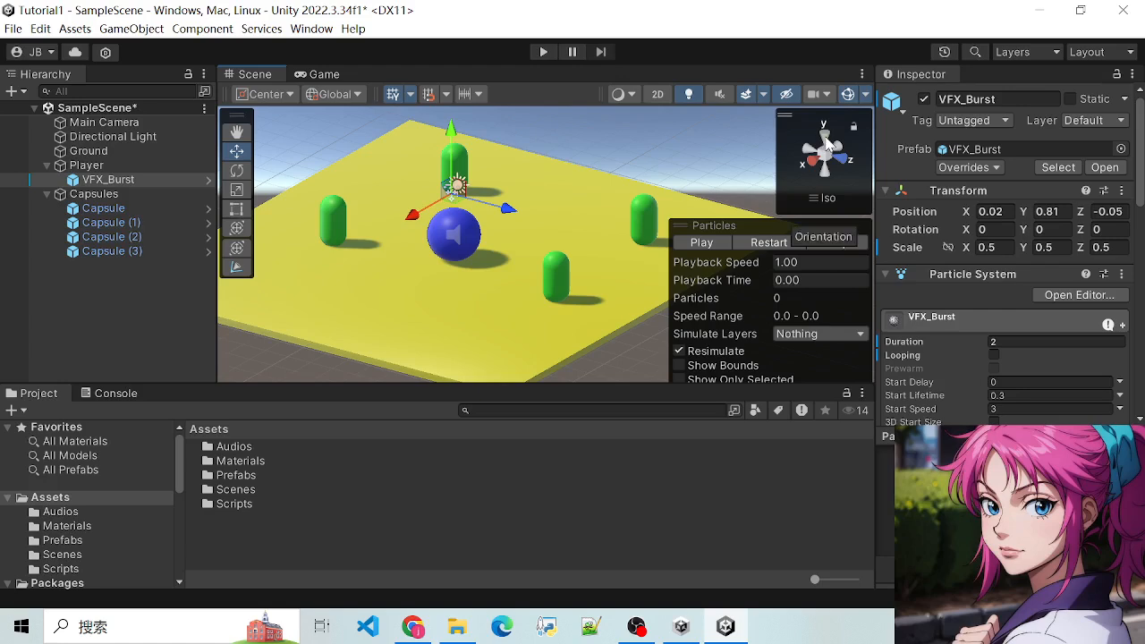
click(823, 137)
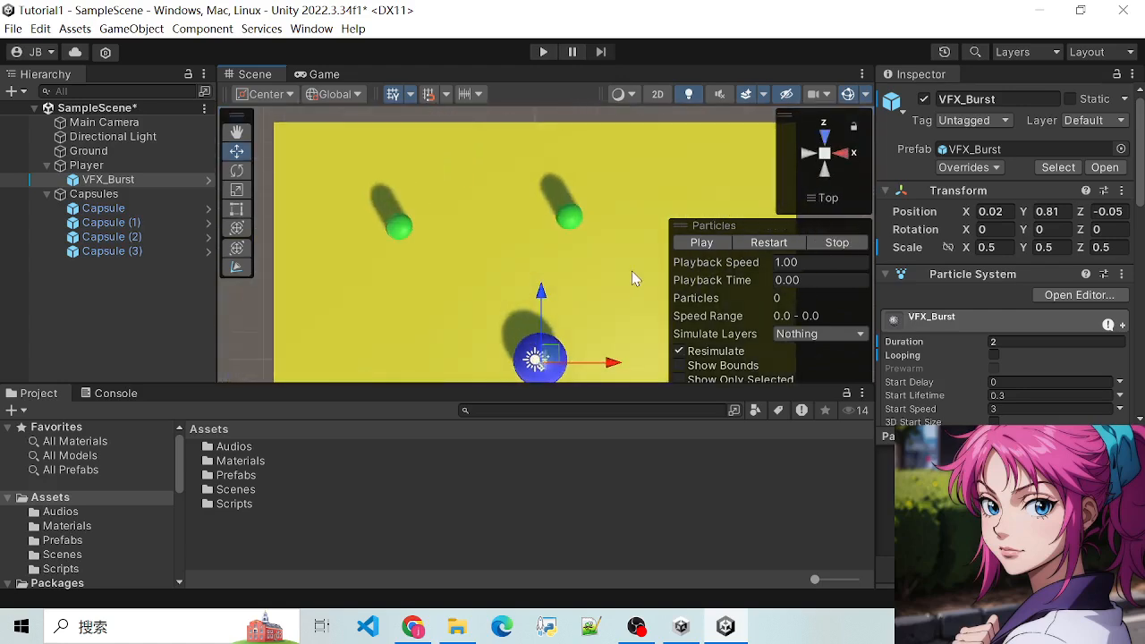
scroll(584, 313, up, 5)
scroll(571, 346, down, 3)
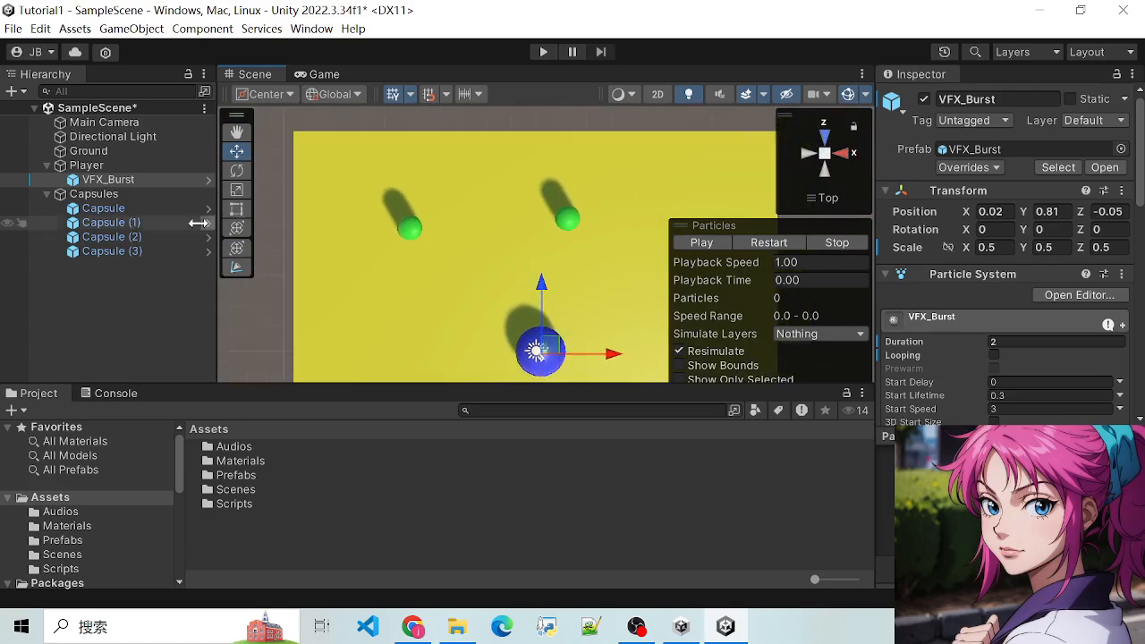
click(98, 167)
click(110, 182)
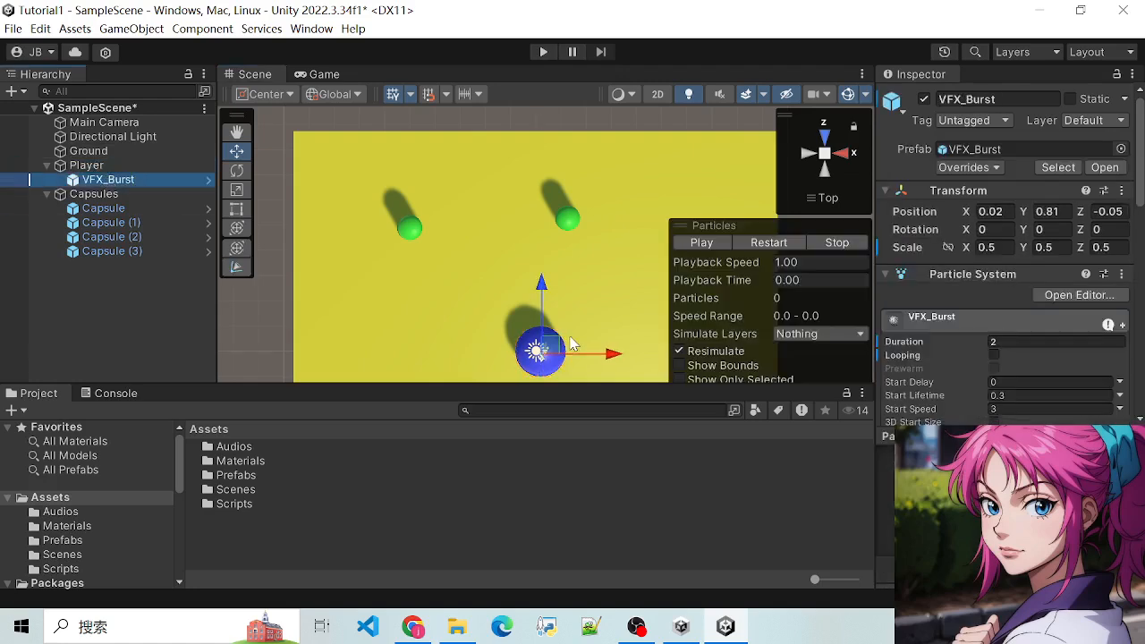
Inspect VFX_Burst above the Player sphere from the top and from an angled perspective view of the whole ground
scroll(586, 327, down, 1)
scroll(578, 336, up, 2)
scroll(577, 337, down, 2)
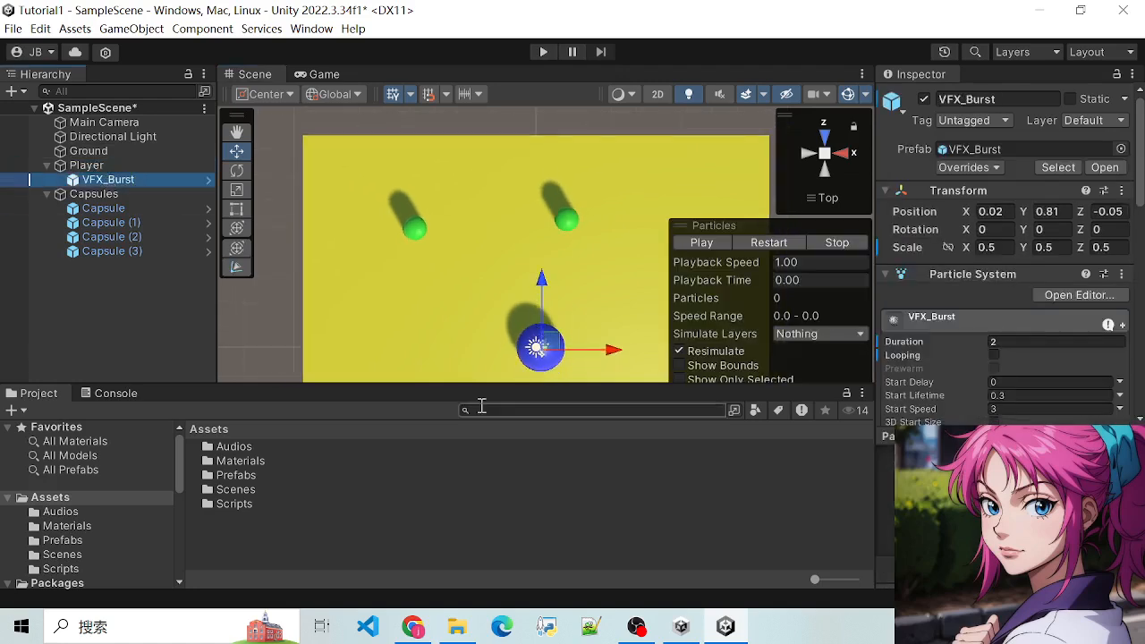
click(830, 138)
scroll(525, 277, down, 1)
alt+drag(418, 231, 553, 341)
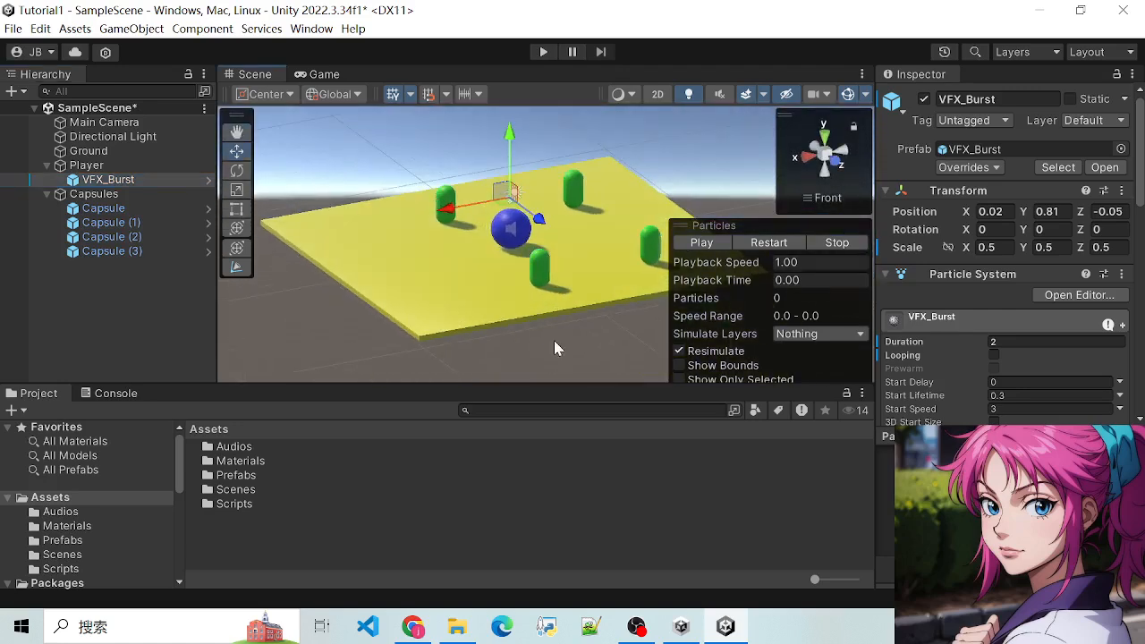
Open the PlayerController script from the Scripts folder in Visual Studio and review its code from the top
double_click(231, 506)
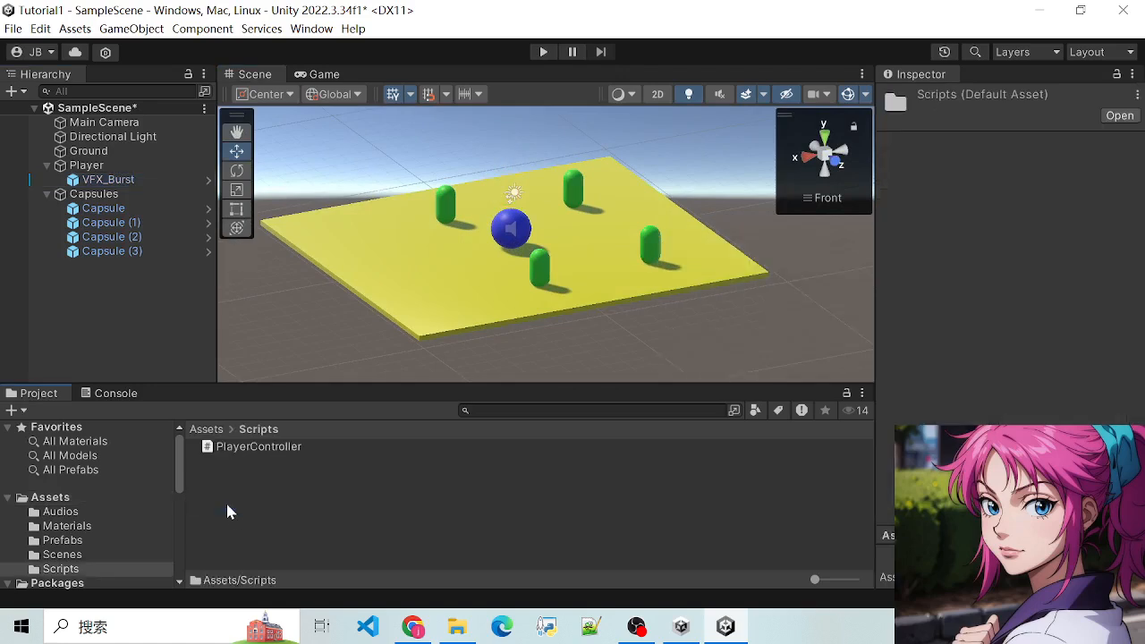
click(259, 447)
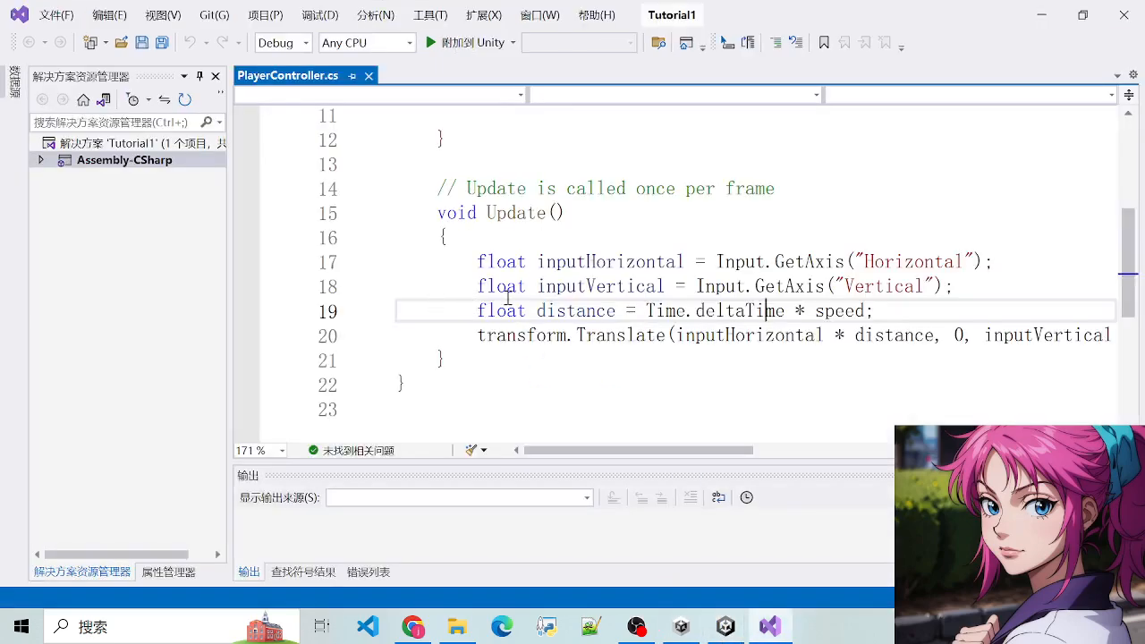
scroll(511, 298, up, 3)
scroll(512, 297, down, 2)
scroll(406, 196, up, 1)
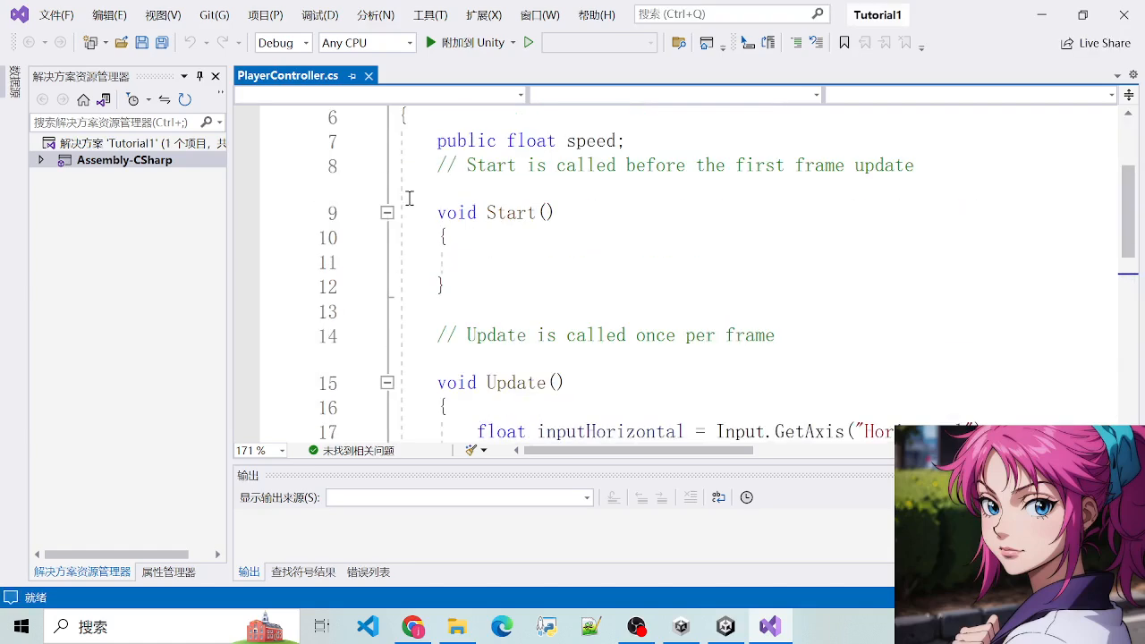
click(569, 217)
scroll(570, 224, up, 2)
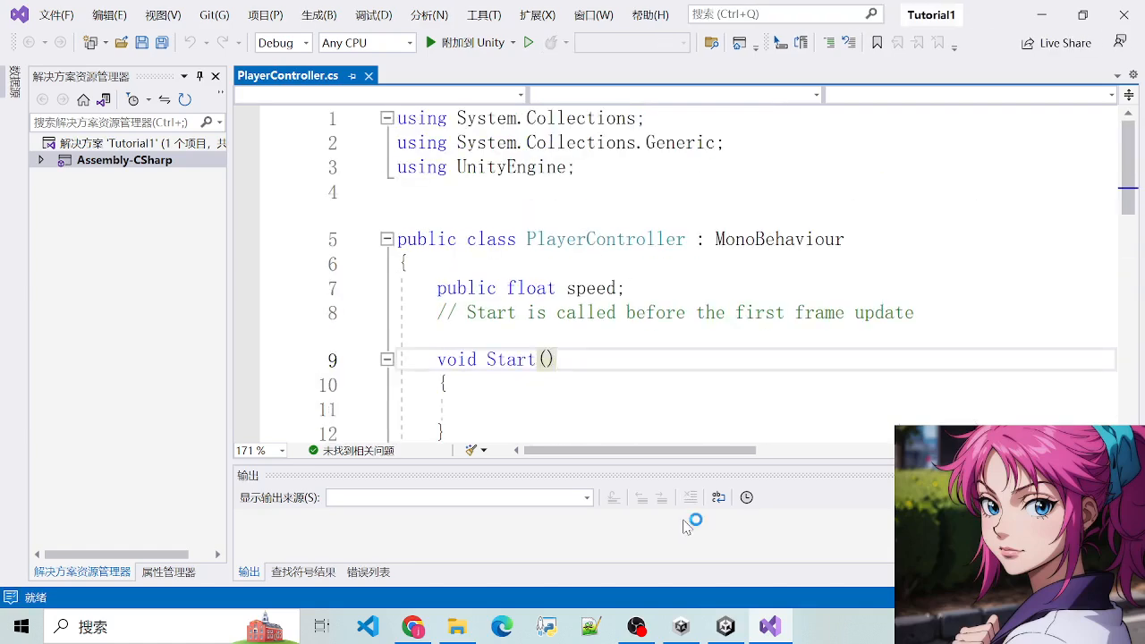
Switch to Unity and select VFX_Burst to review its Particle System component, returning to the PlayerController script in Visual Studio
click(725, 626)
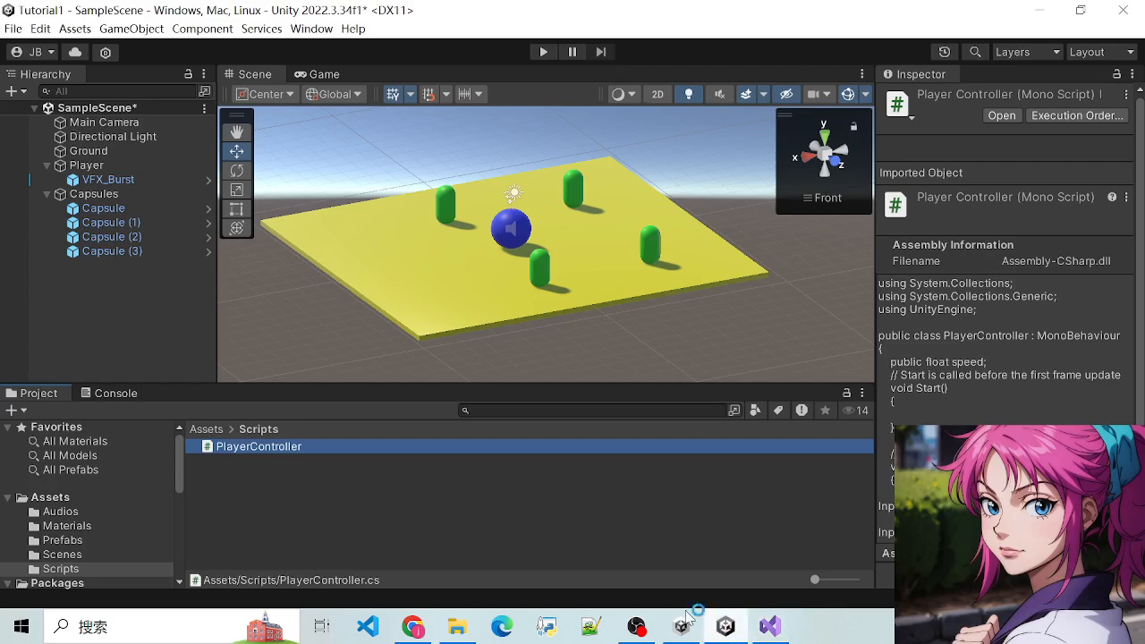
click(112, 181)
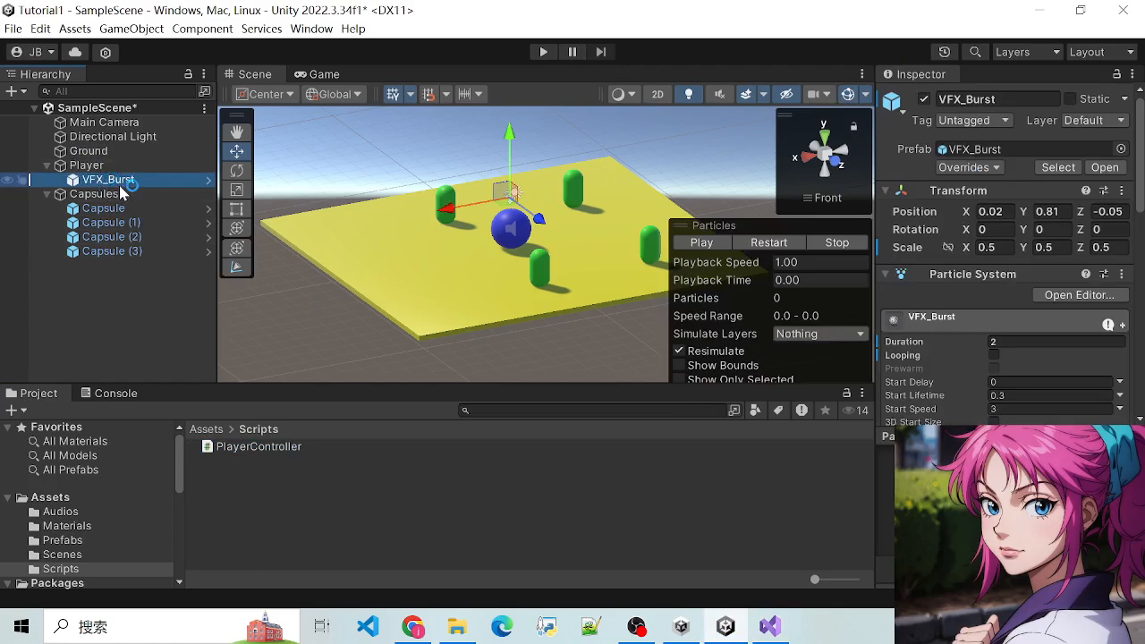
click(769, 628)
scroll(551, 324, down, 3)
scroll(519, 299, up, 2)
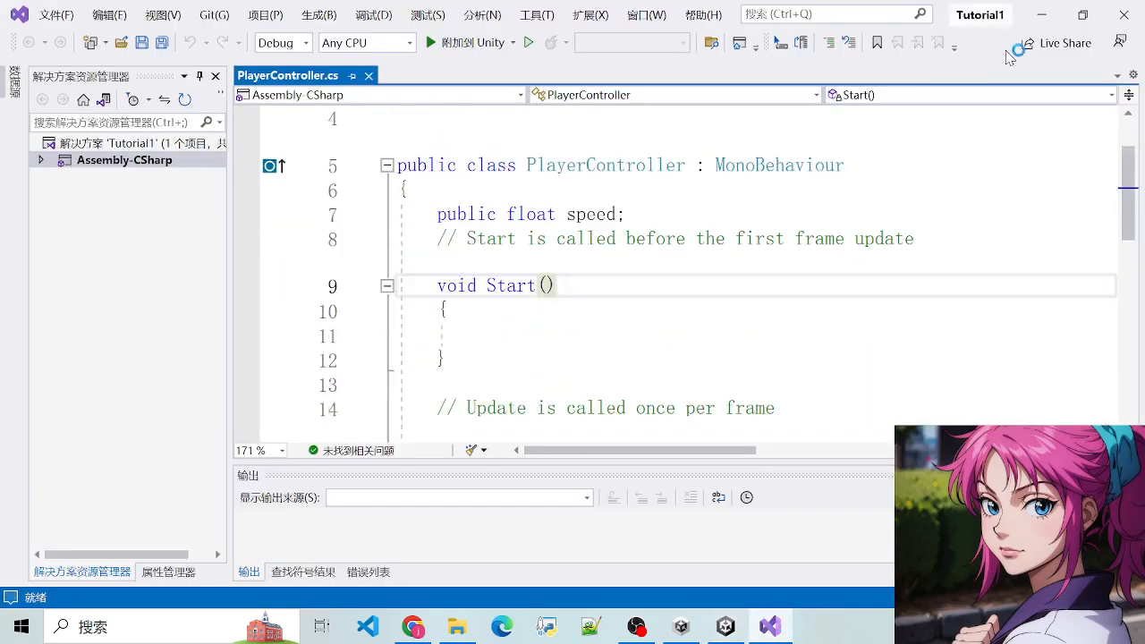
click(1042, 15)
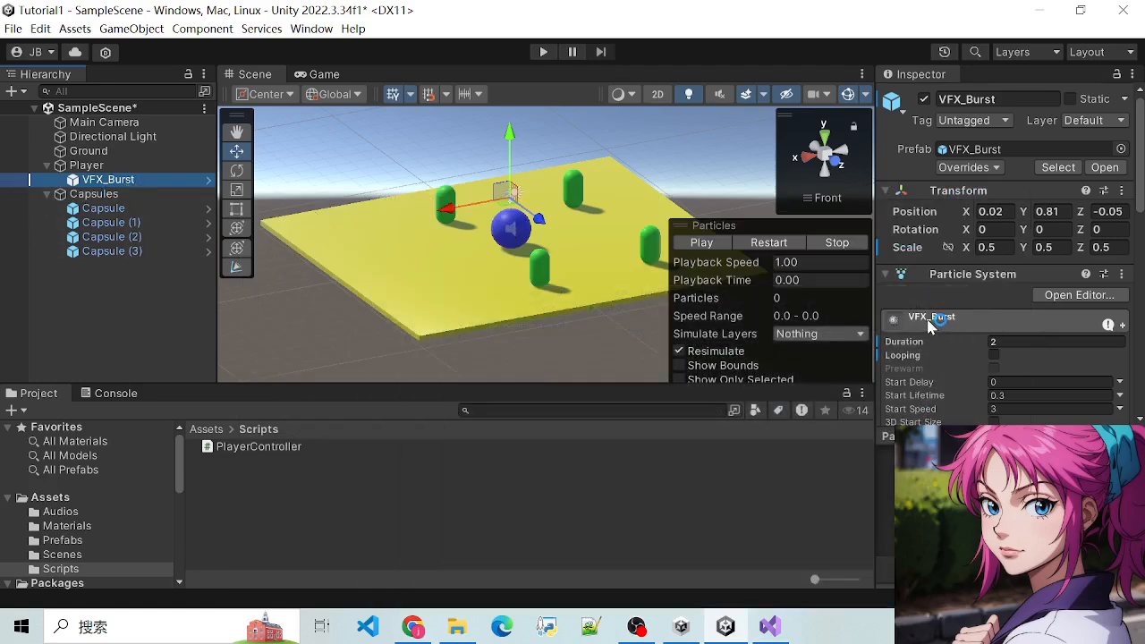
click(769, 626)
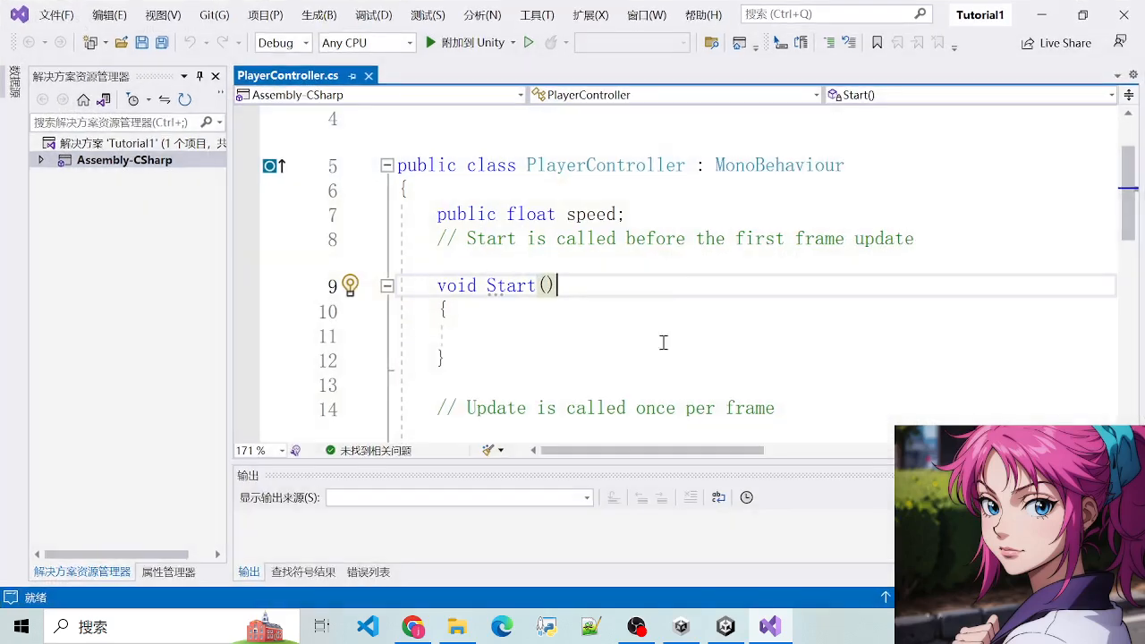
Declare "public ParticleSystem particle;" below the speed variable in PlayerController and save the script
click(681, 220)
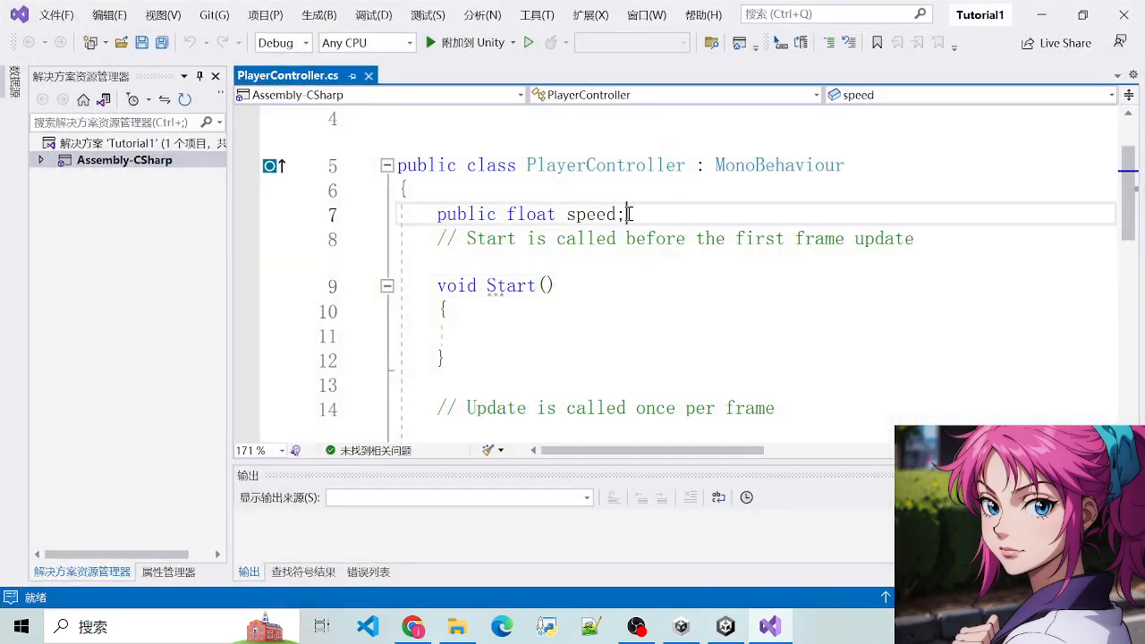
key(Return)
key(Return)
text(p)
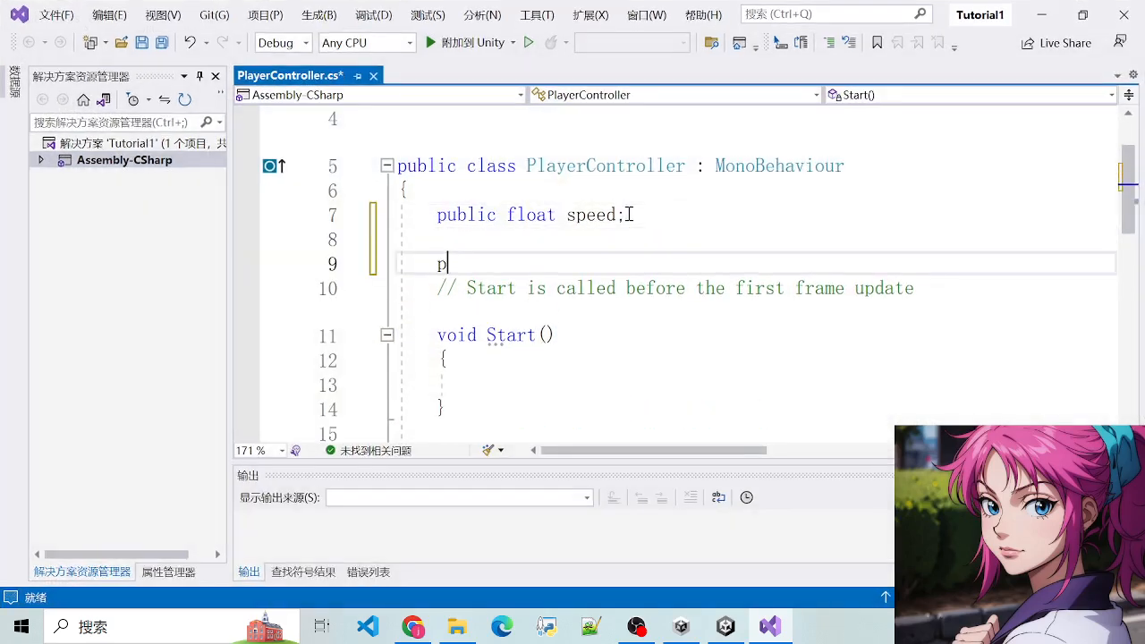
text(ublic Parti)
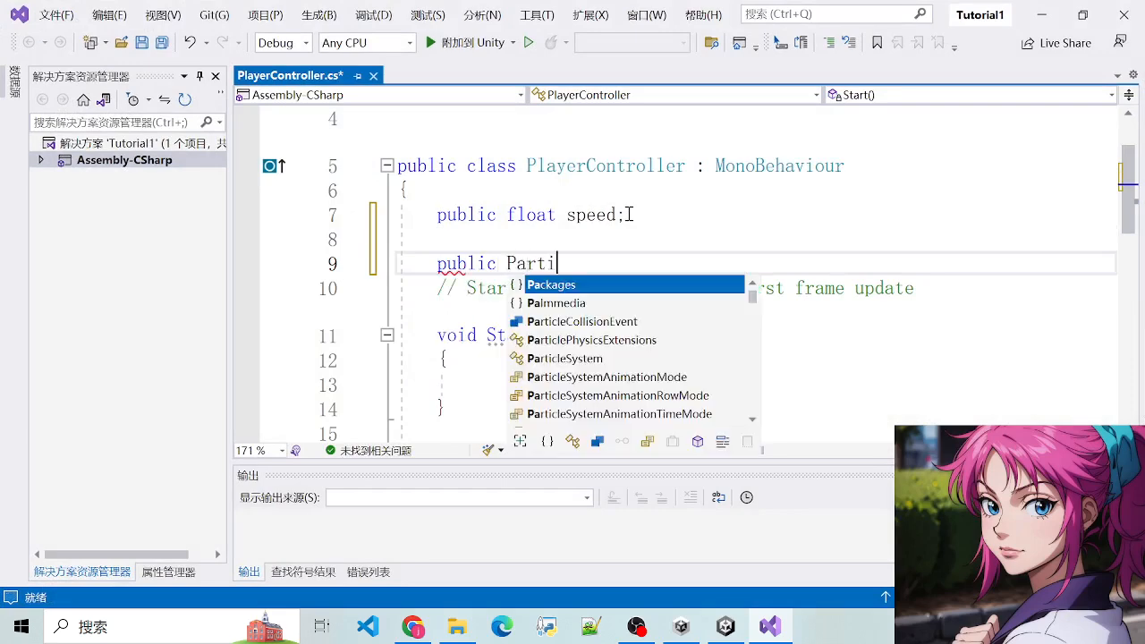
text(cleS)
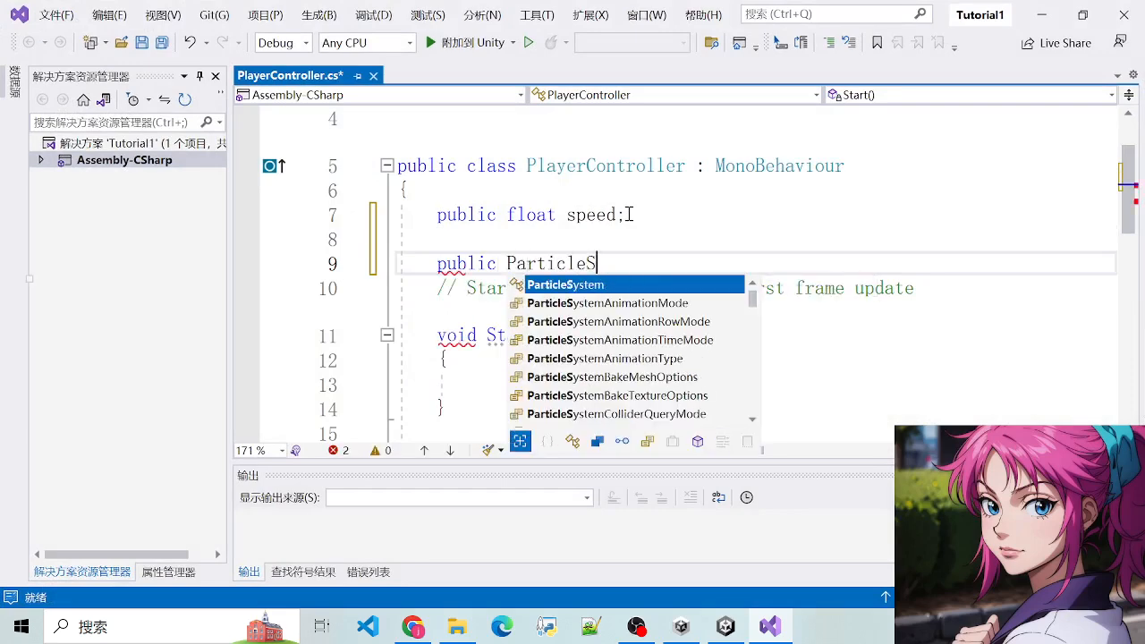
text(ystem parti)
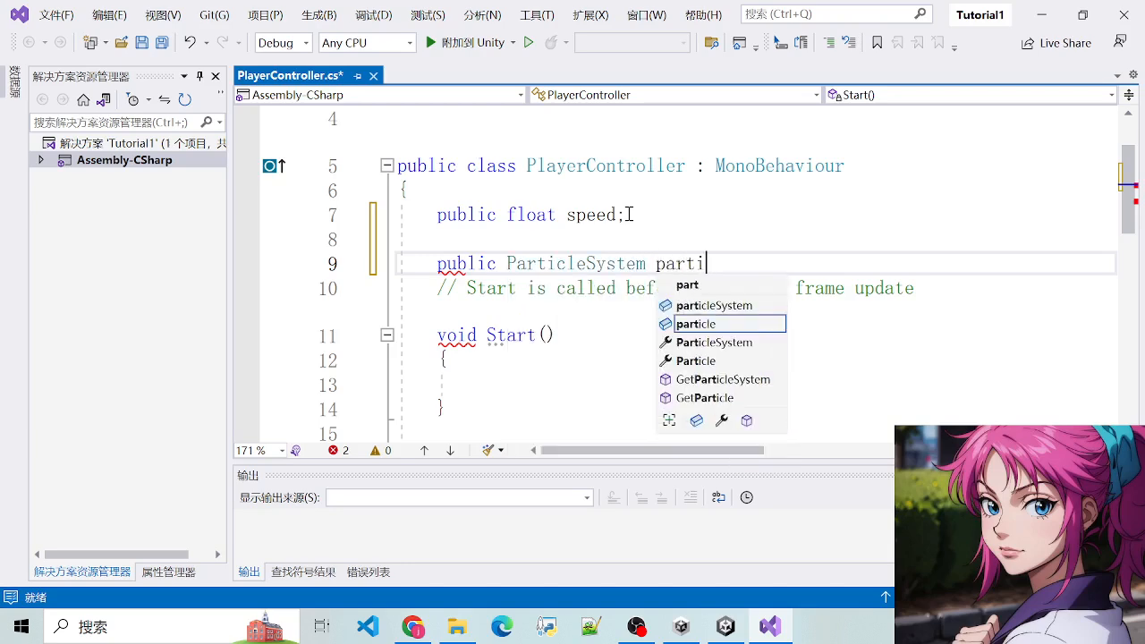
text(cle;)
key(ctrl+s)
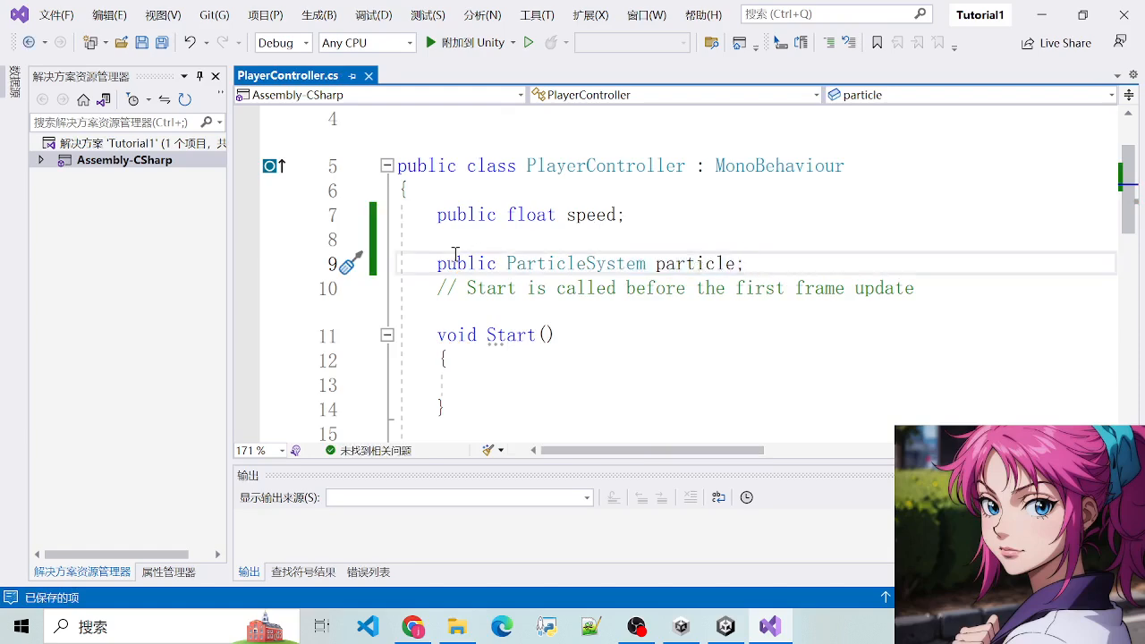
drag(527, 263, 744, 266)
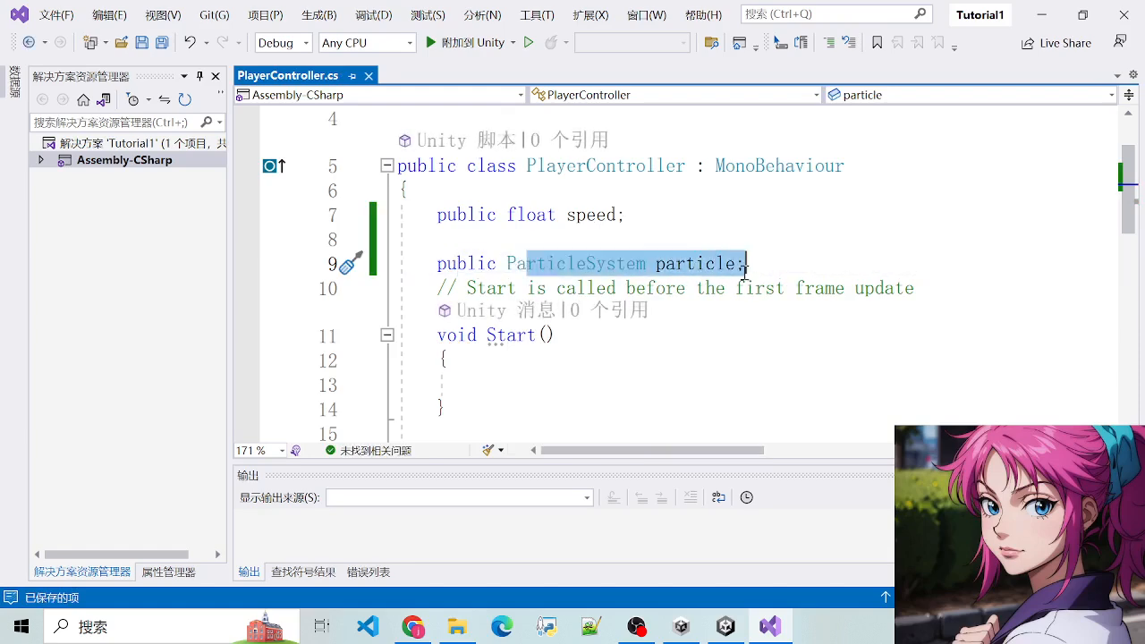
click(744, 267)
Switch to Unity and assign VFX_Burst to the Particle field of the Player's Player Controller script
mouse_move(725, 626)
click(690, 542)
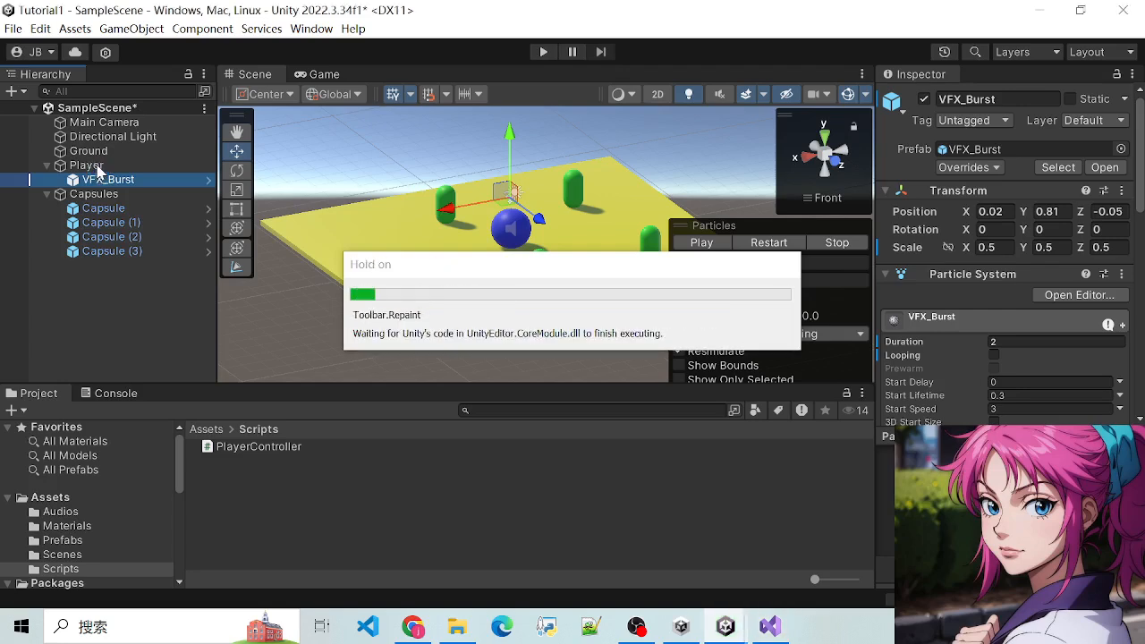
click(85, 165)
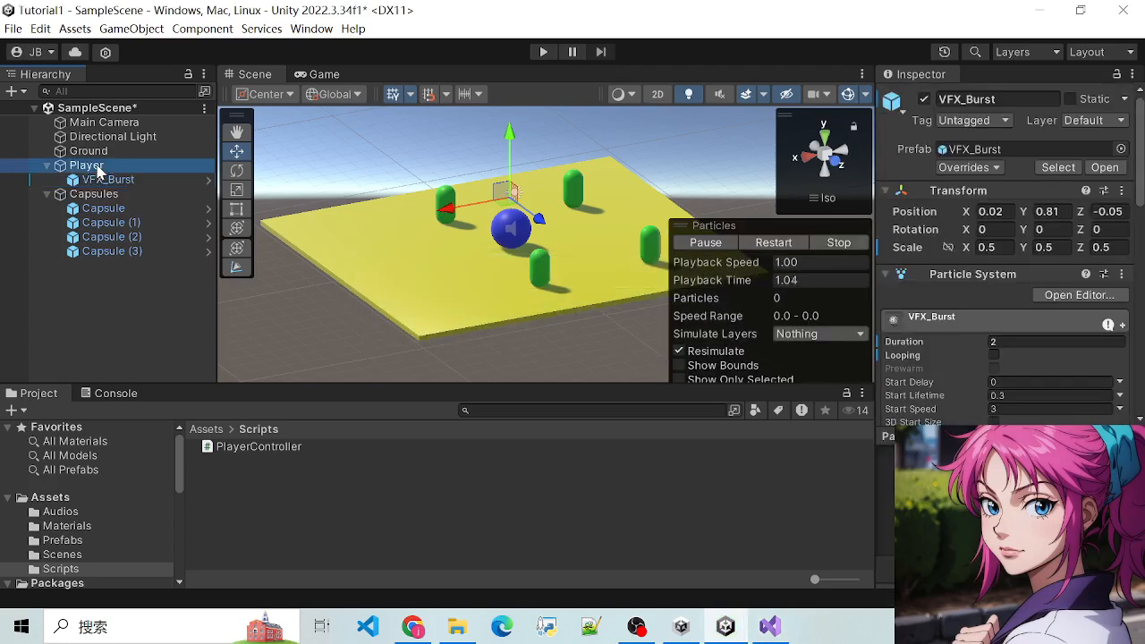
scroll(1002, 268, down, 6)
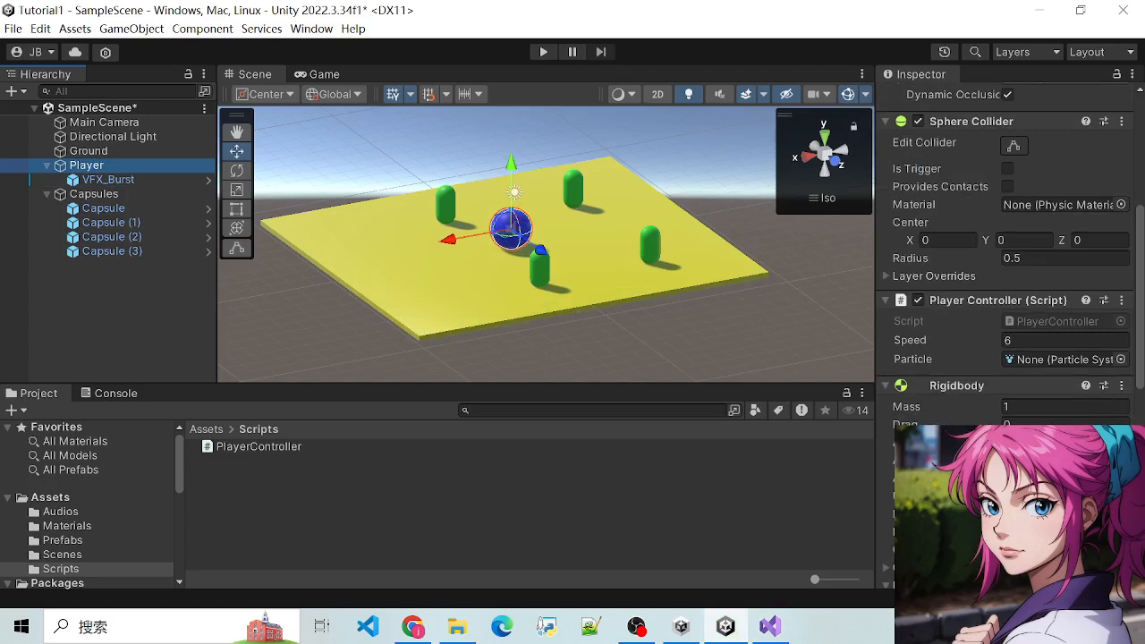
scroll(952, 385, down, 5)
scroll(966, 361, up, 3)
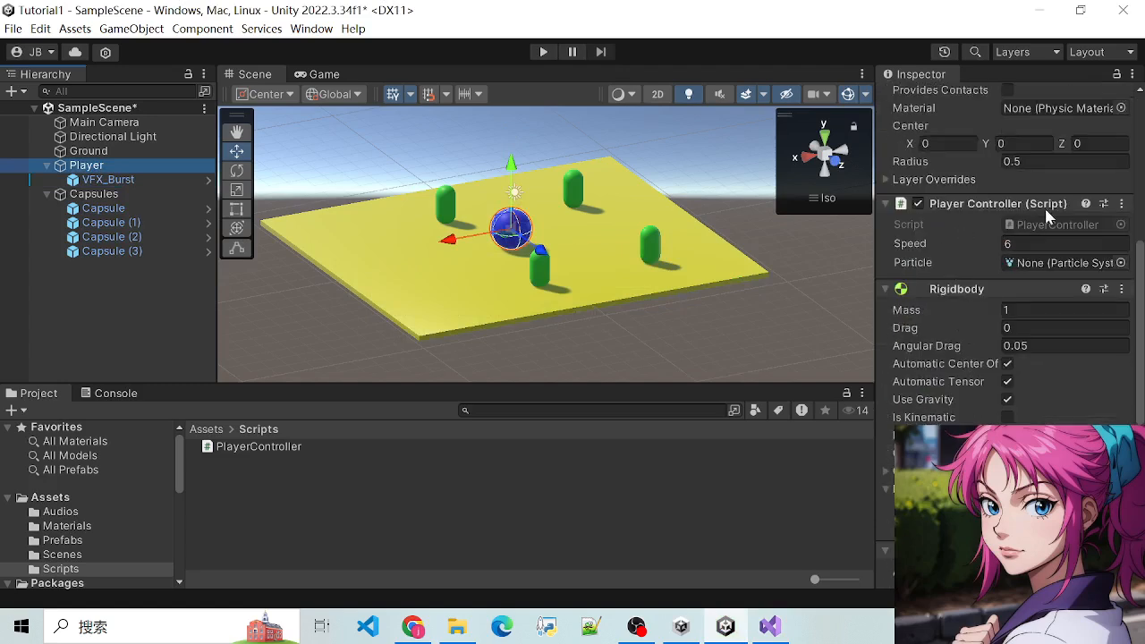
scroll(953, 173, up, 2)
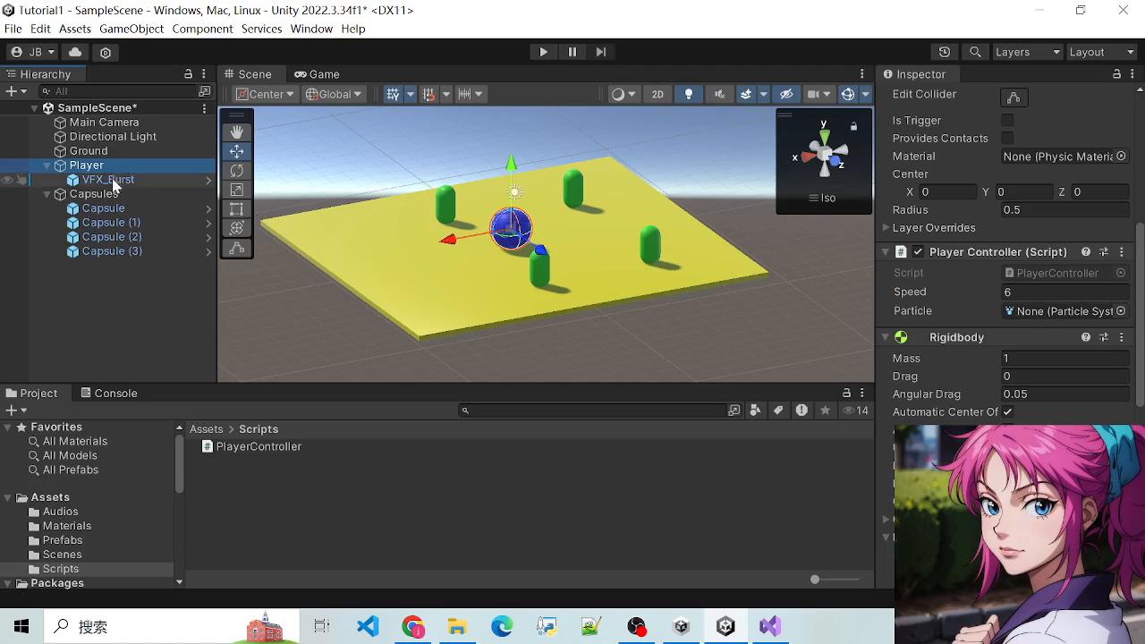
drag(114, 183, 1061, 320)
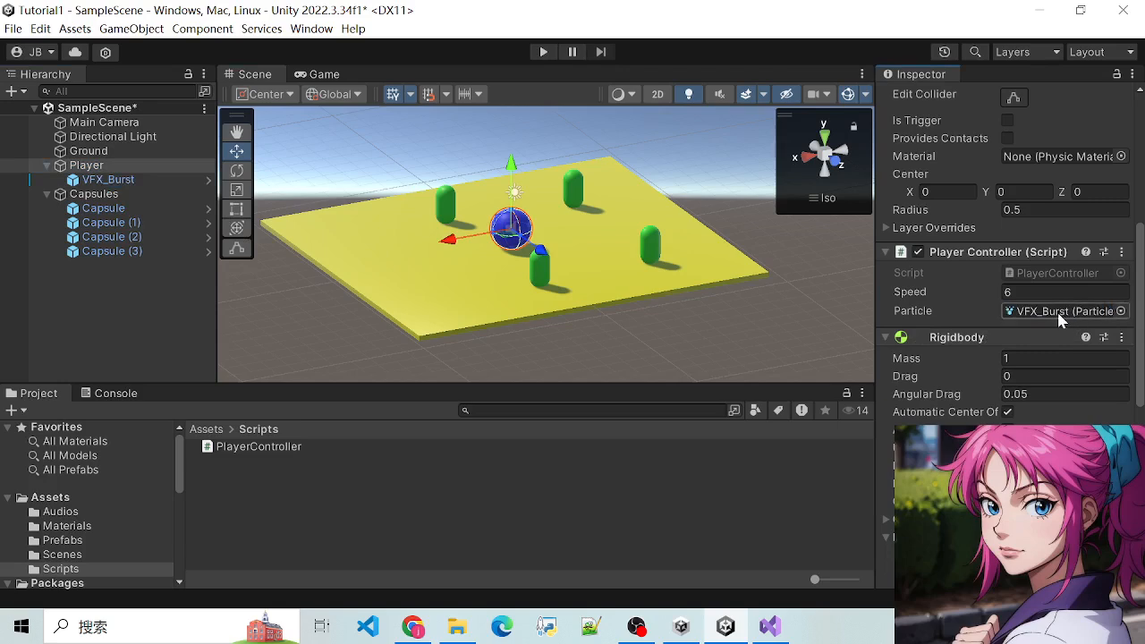
scroll(1056, 314, up, 1)
scroll(1036, 370, down, 1)
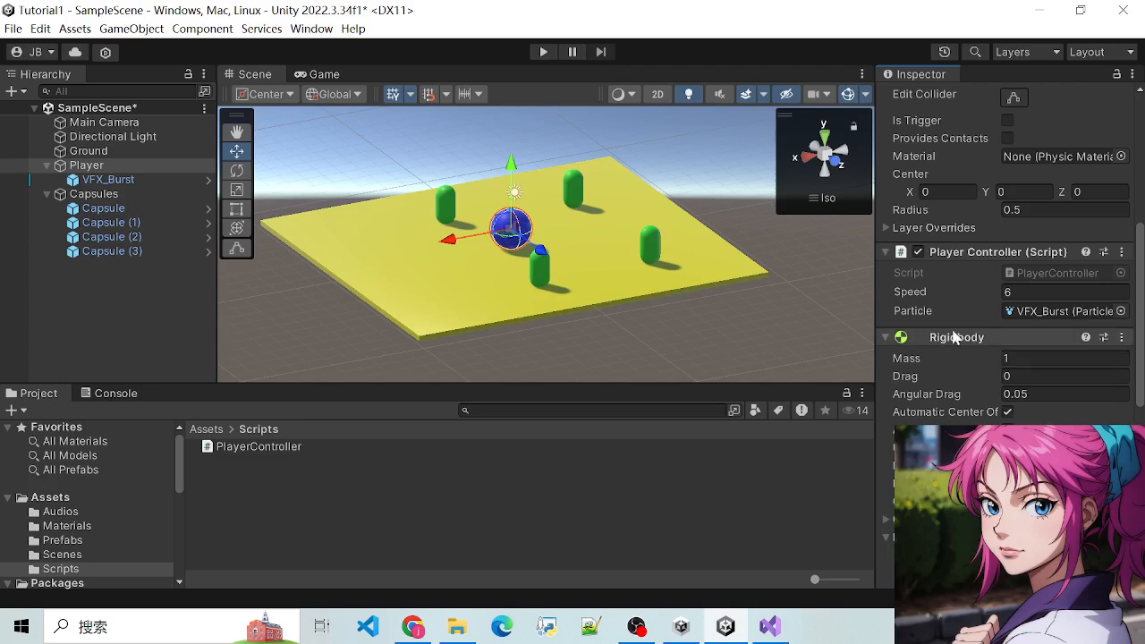
scroll(976, 318, up, 1)
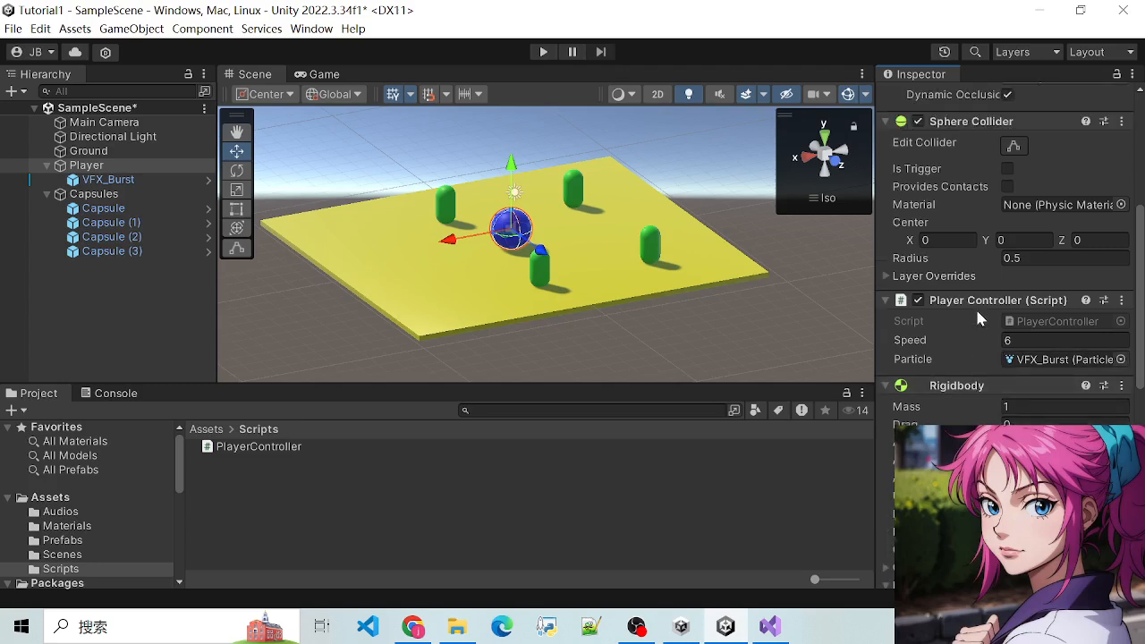
Switch to Visual Studio and examine the ParticleSystem variable declaration in PlayerController
click(771, 626)
drag(438, 260, 608, 269)
click(616, 331)
scroll(641, 340, down, 2)
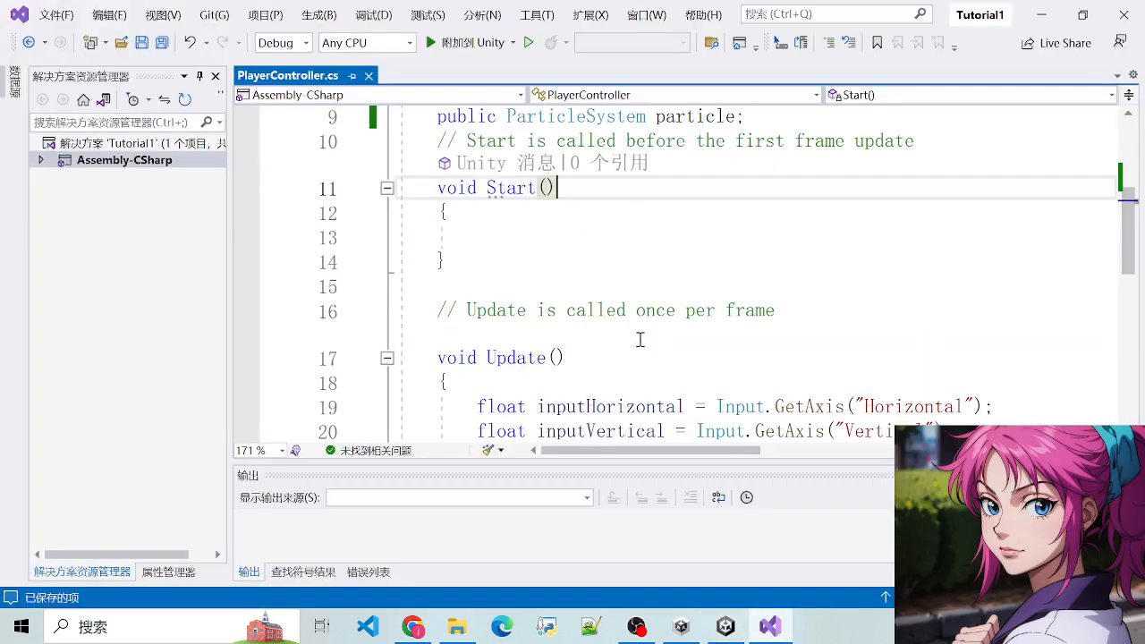
scroll(621, 286, up, 2)
double_click(693, 269)
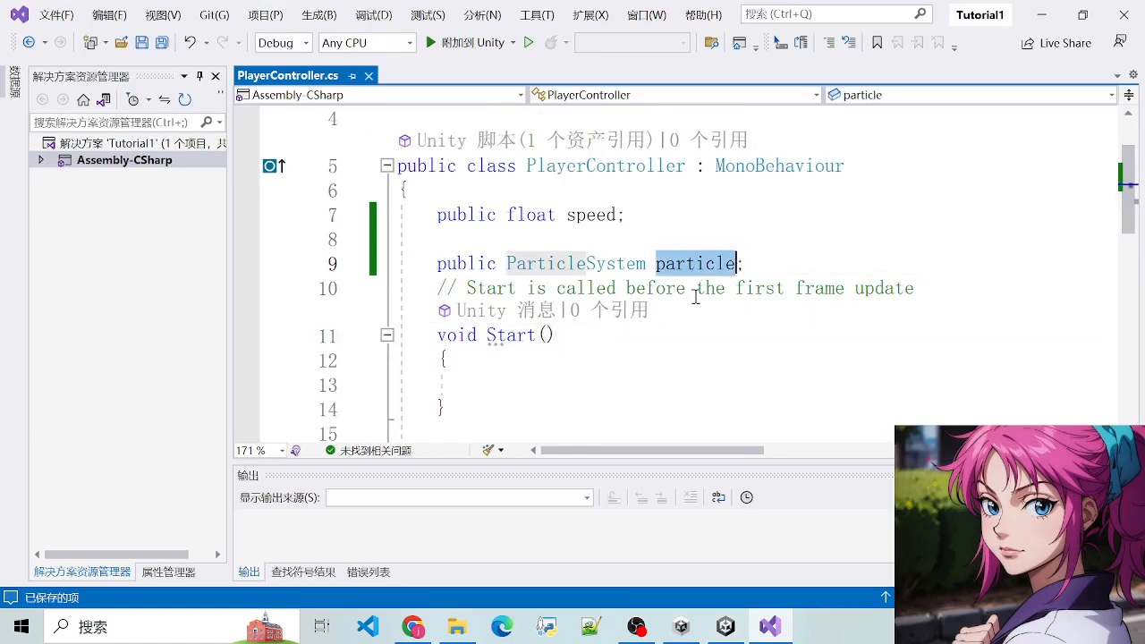
click(700, 328)
double_click(694, 260)
drag(557, 262, 713, 265)
click(764, 280)
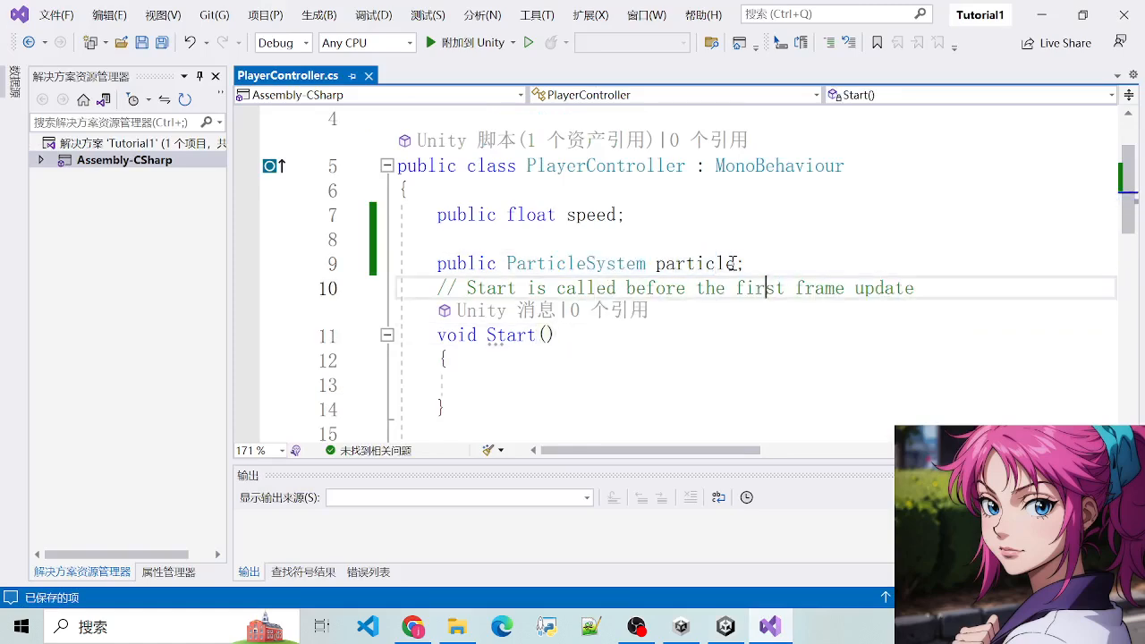
double_click(730, 263)
click(718, 331)
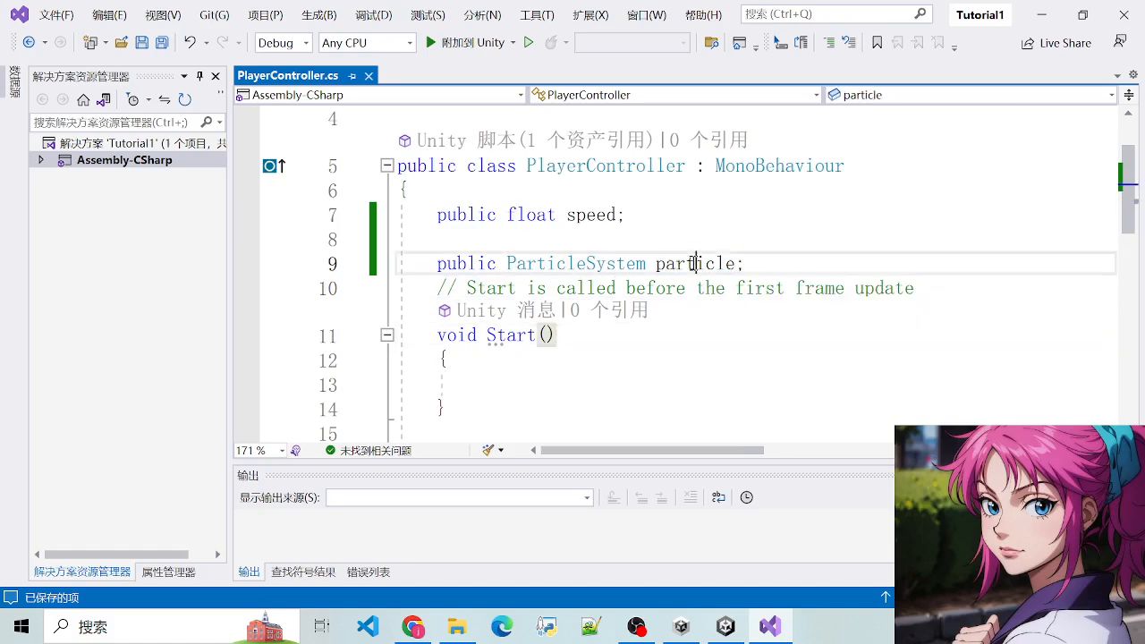
double_click(692, 263)
Check the Player's Particle field in Unity against the particle variable in the PlayerController script
click(725, 626)
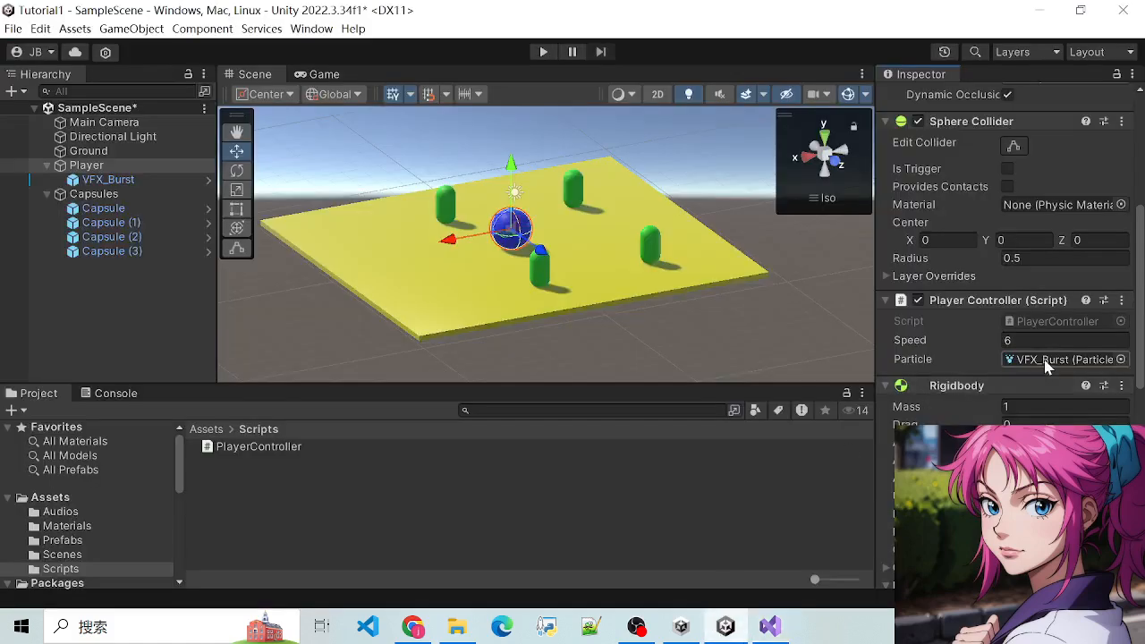
click(769, 626)
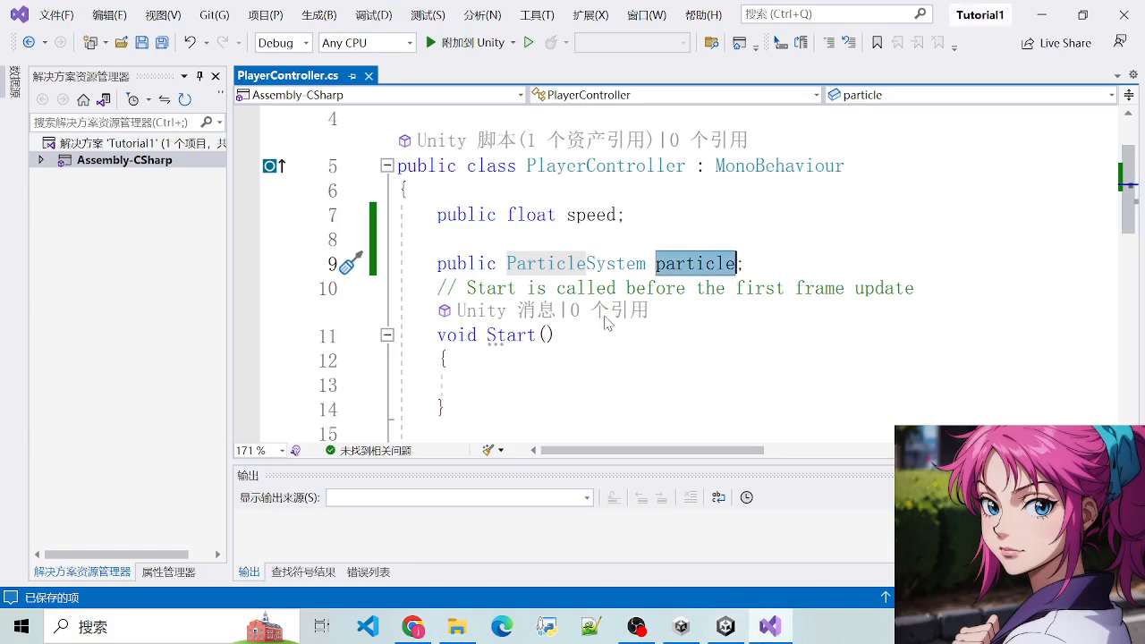
click(659, 286)
double_click(677, 190)
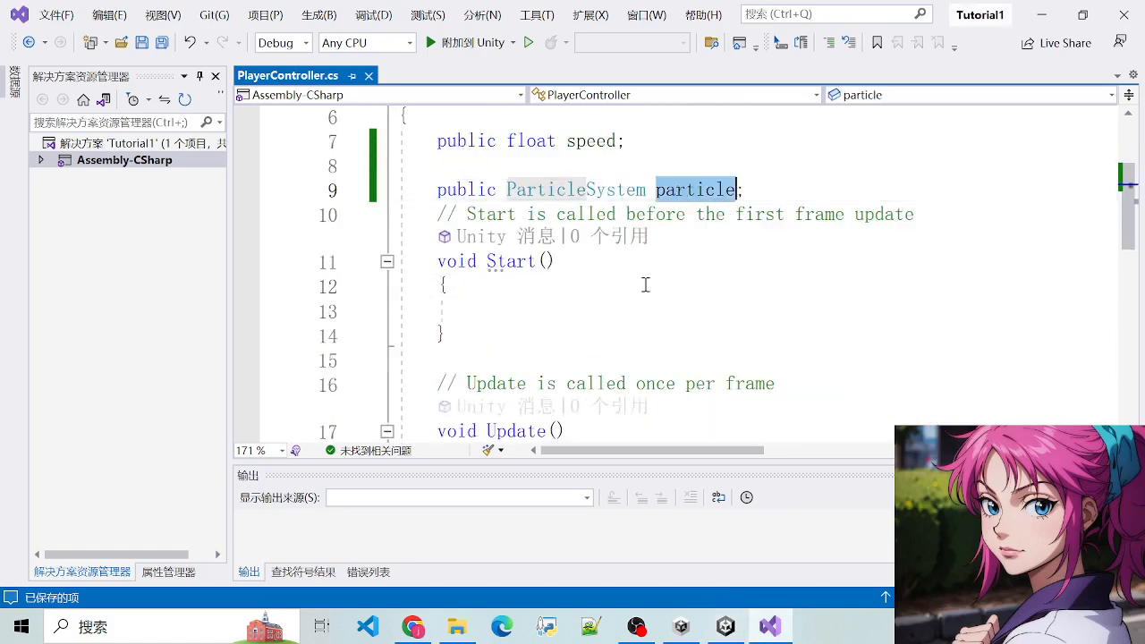
Review the Start and Update methods in PlayerController, then switch back to the Player in Unity
scroll(524, 298, down, 3)
drag(474, 259, 615, 310)
click(661, 333)
scroll(661, 333, up, 2)
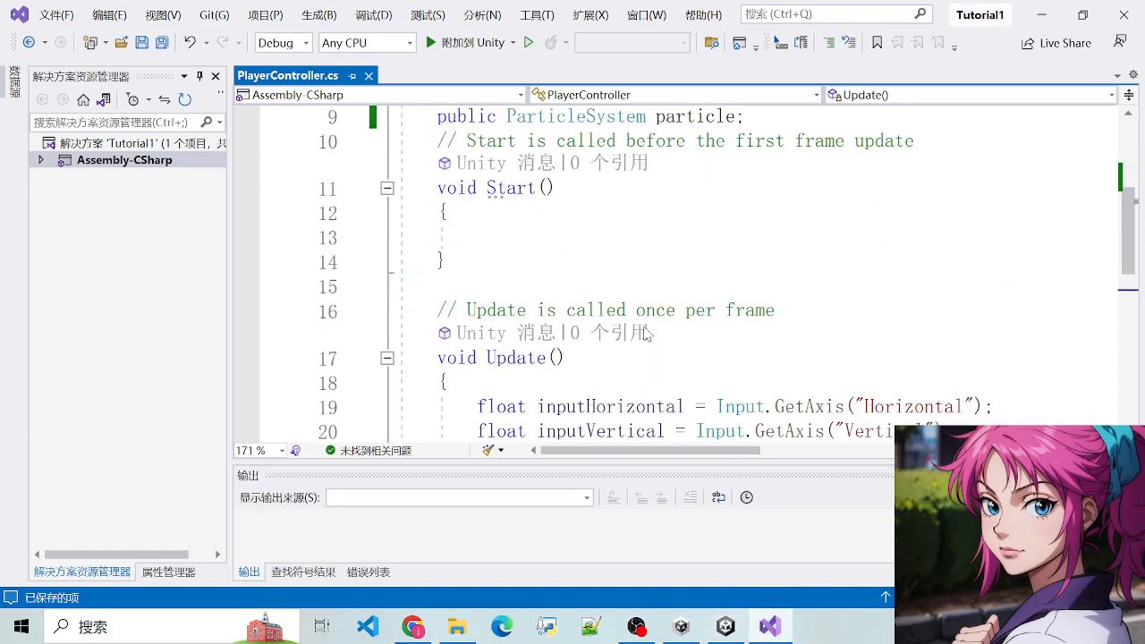
scroll(705, 403, down, 2)
click(723, 630)
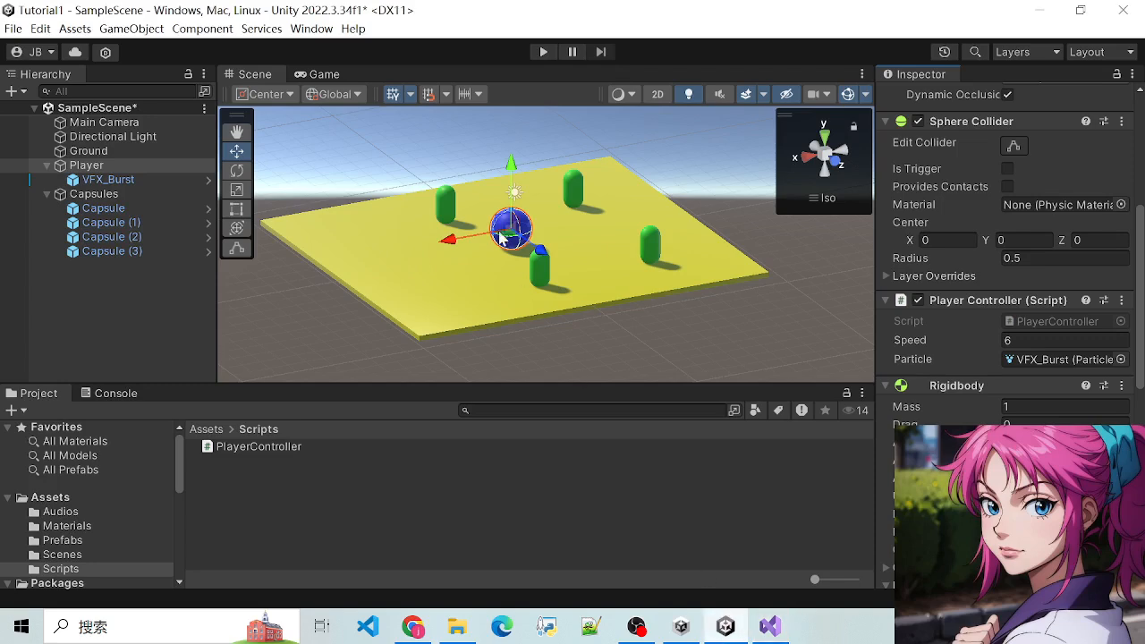
Inspect the Player sphere, its VFX_Burst child and the neighbouring Capsule (3) by selecting them in turn in the scene
scroll(506, 240, up, 4)
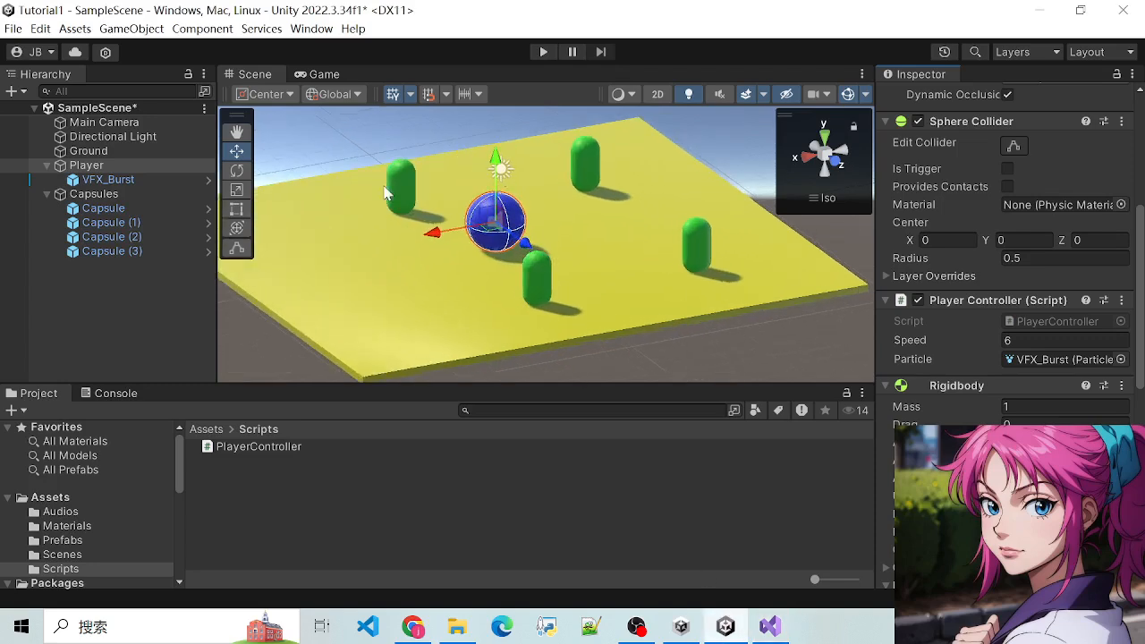
click(404, 190)
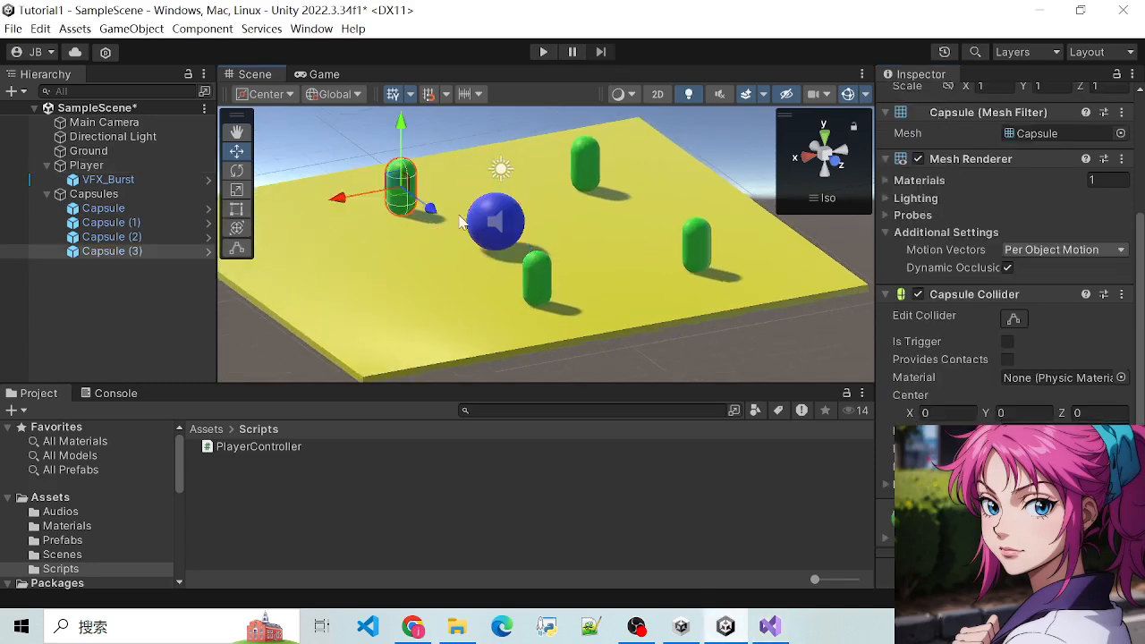
click(495, 213)
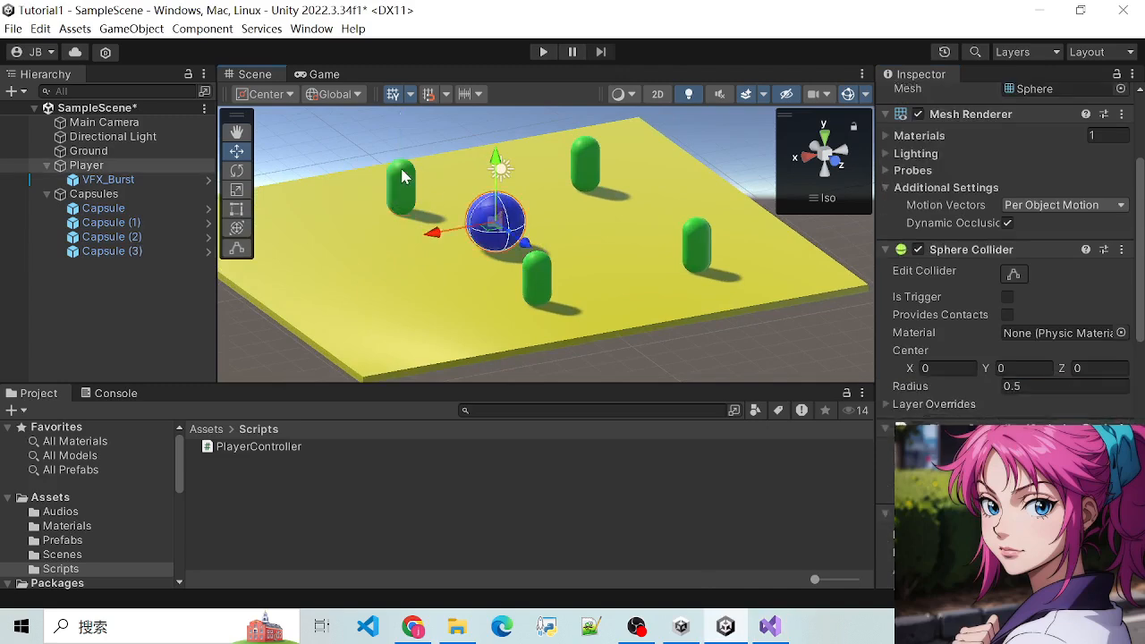
click(403, 176)
click(488, 216)
click(112, 180)
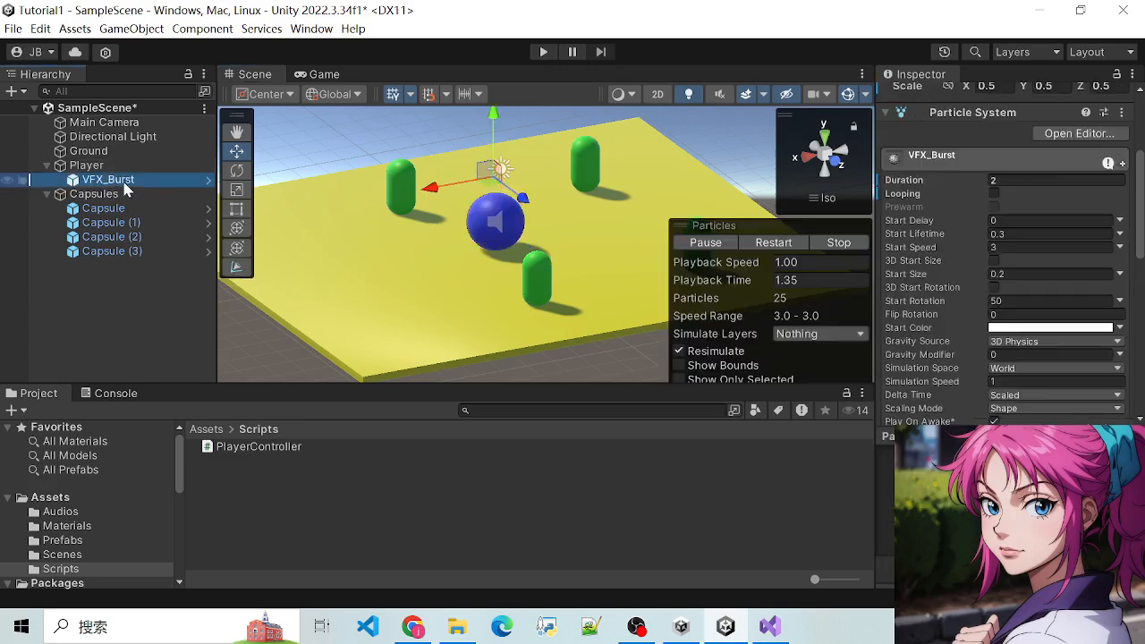
click(410, 186)
click(484, 220)
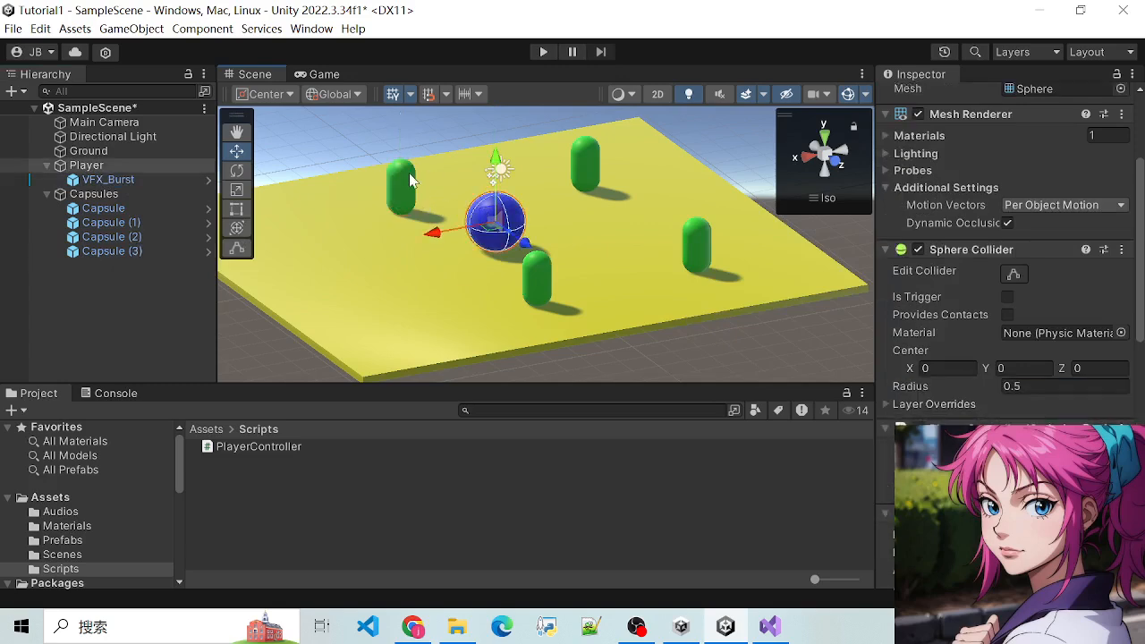
click(408, 181)
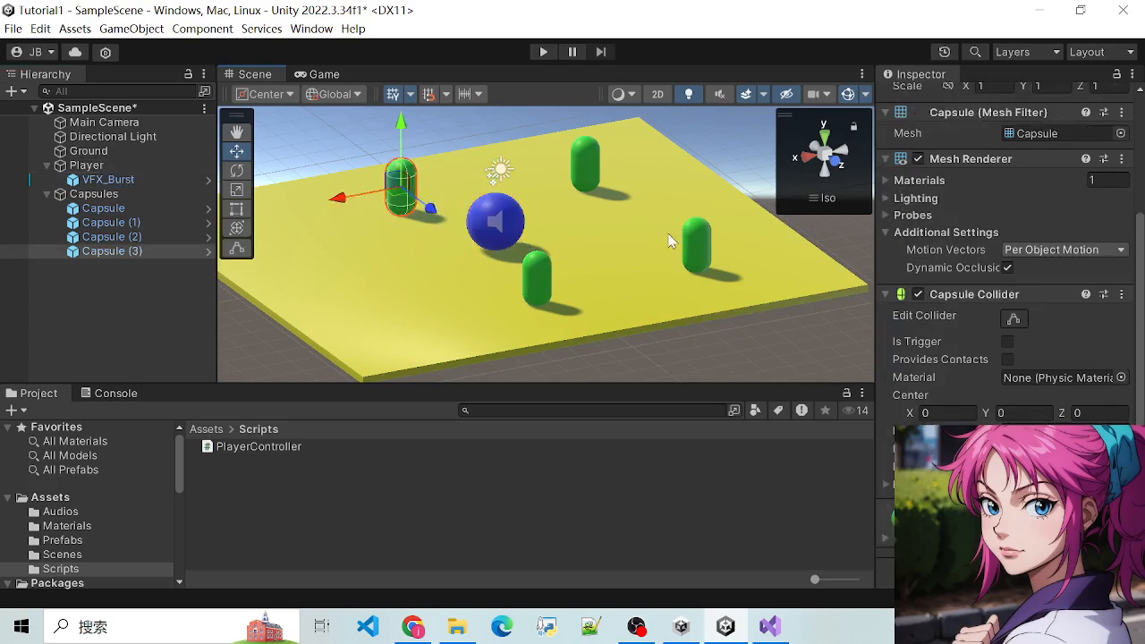
click(481, 219)
click(408, 184)
scroll(971, 383, down, 1)
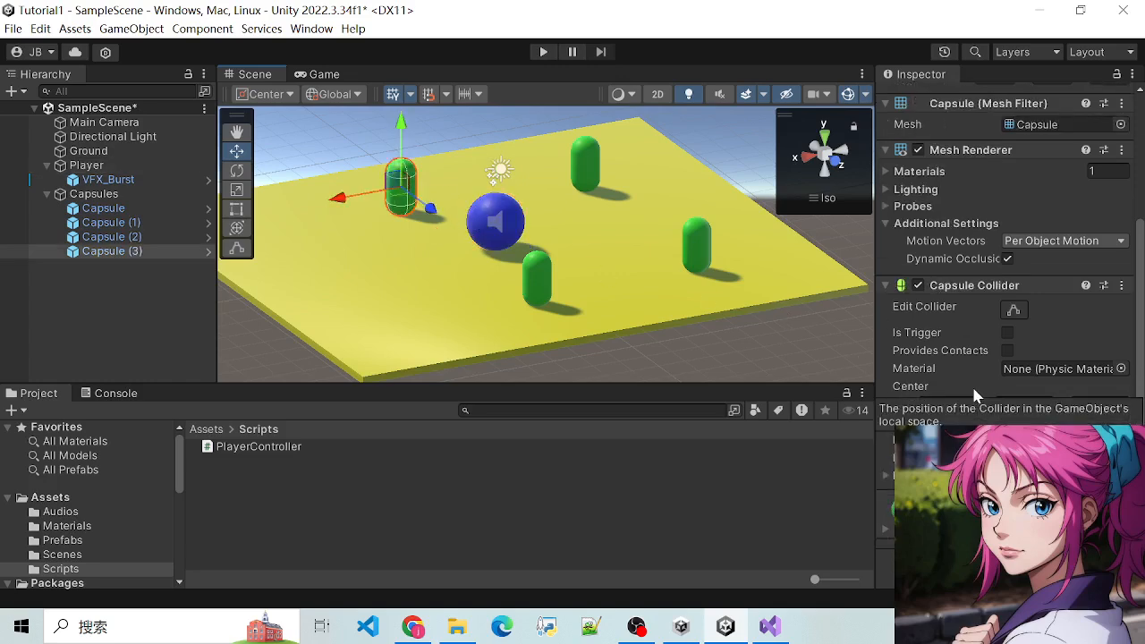
scroll(313, 225, up, 3)
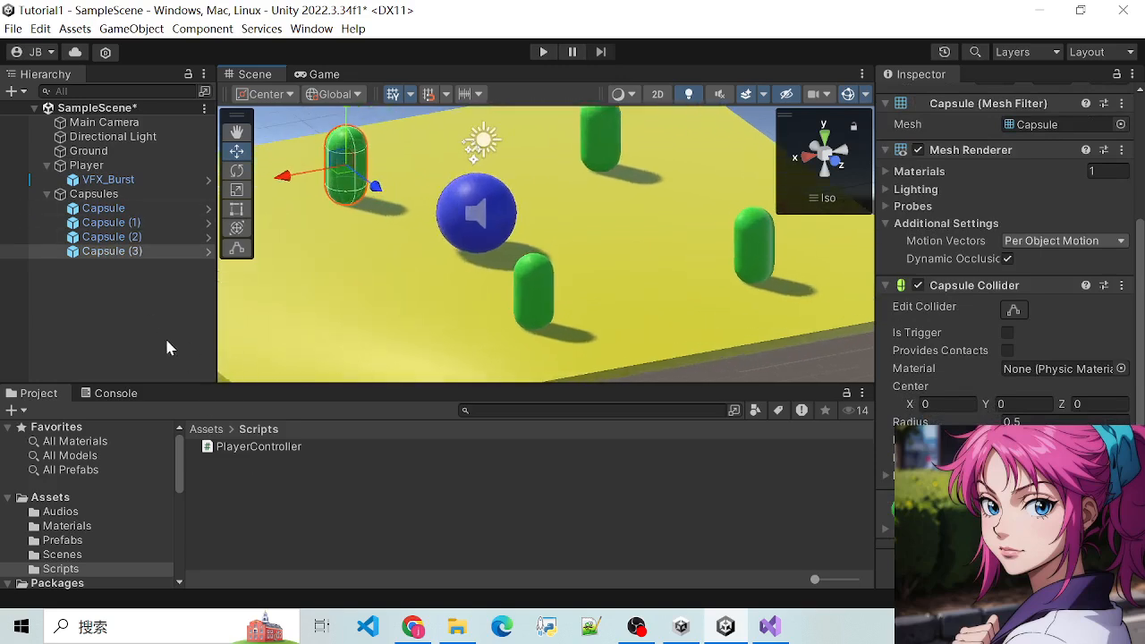
Open the Capsule prefab's properties from the Prefabs folder and examine its Capsule Collider component
click(94, 194)
click(207, 429)
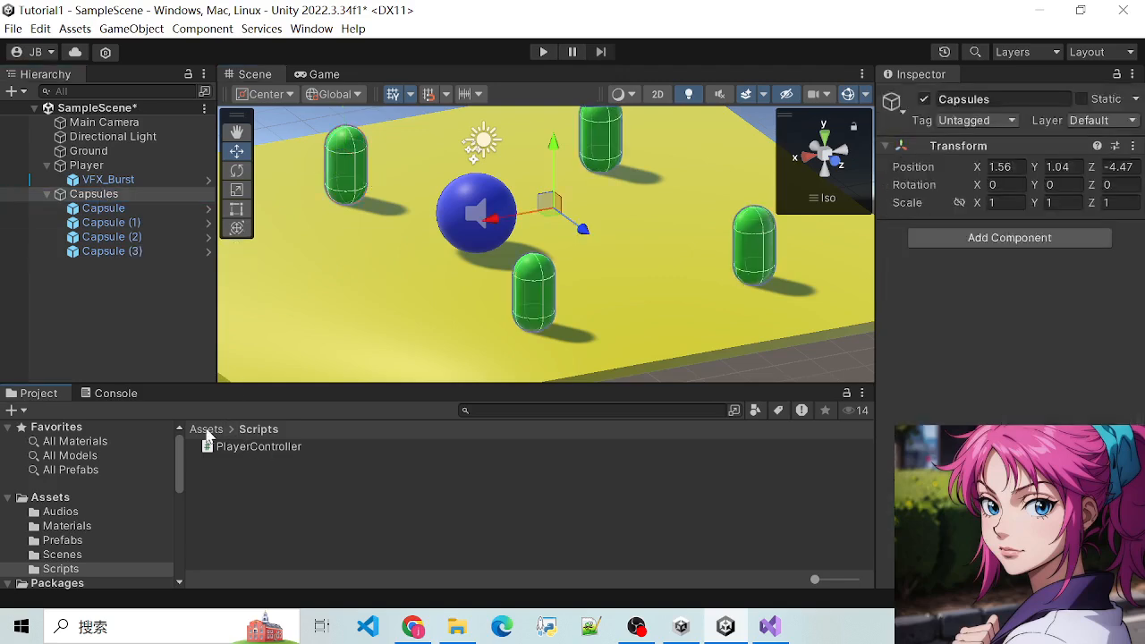
double_click(240, 475)
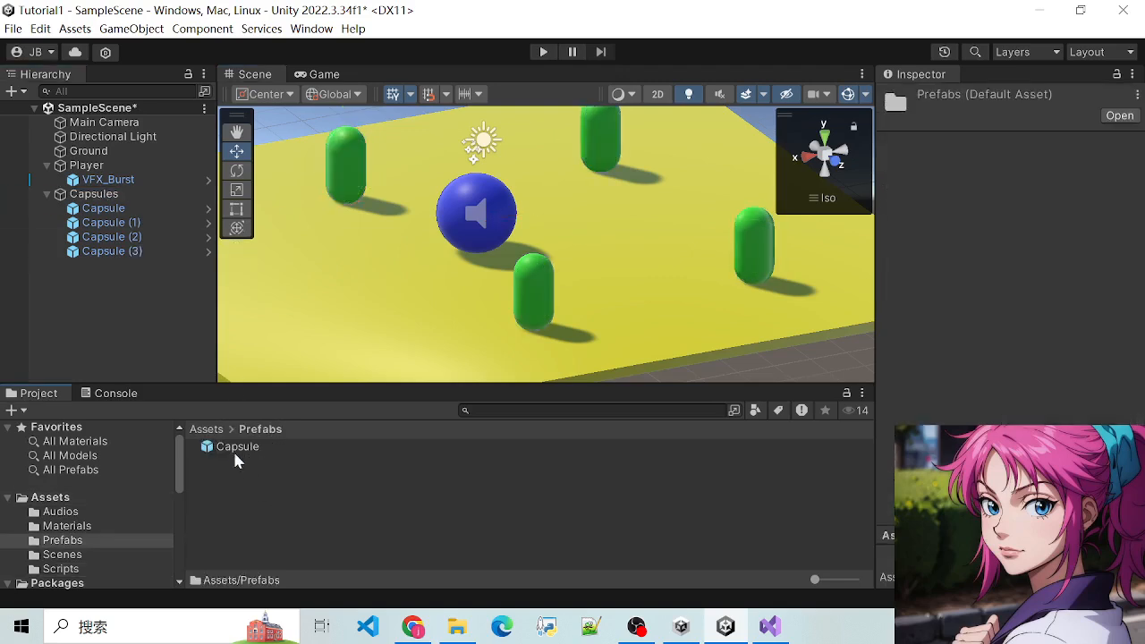
click(232, 454)
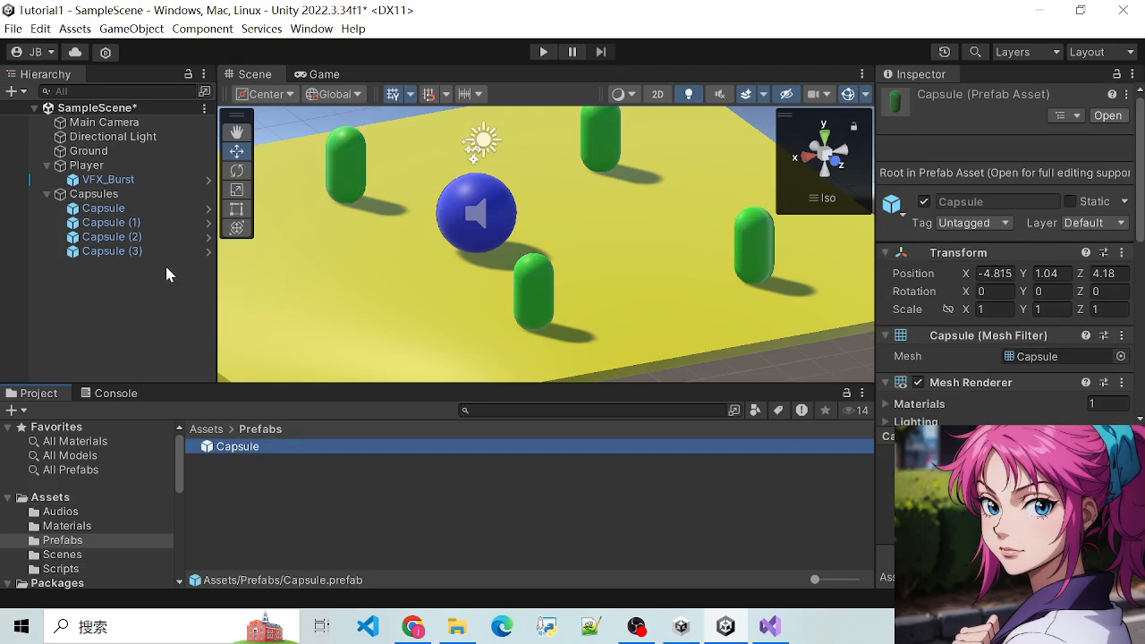
scroll(995, 327, down, 8)
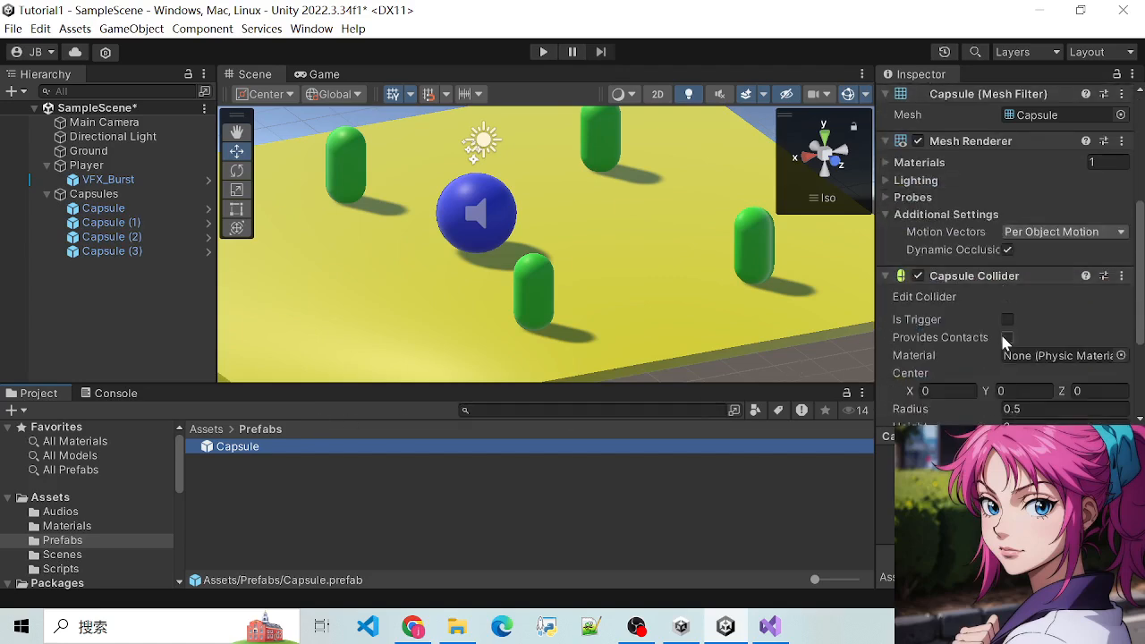
scroll(982, 286, up, 1)
scroll(981, 286, up, 3)
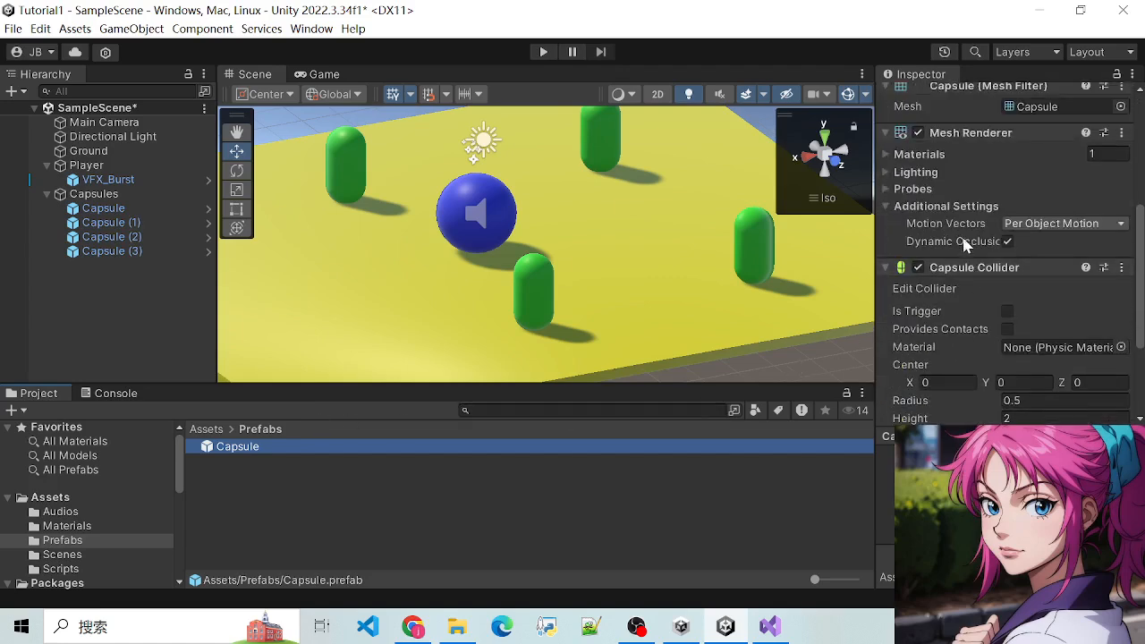
scroll(962, 254, down, 5)
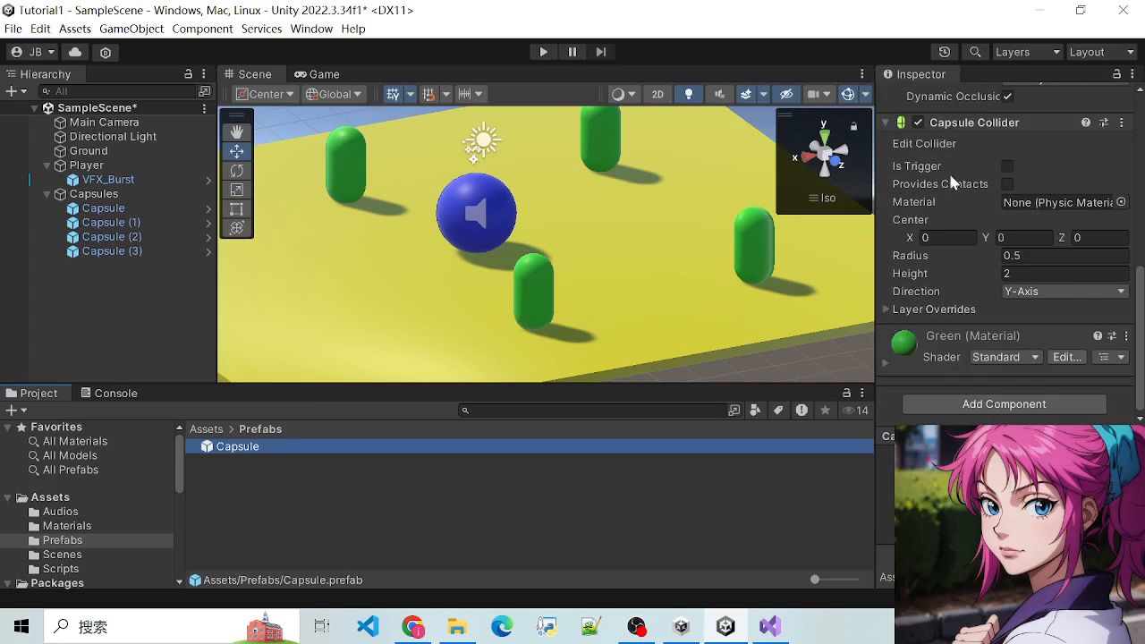
scroll(950, 179, up, 3)
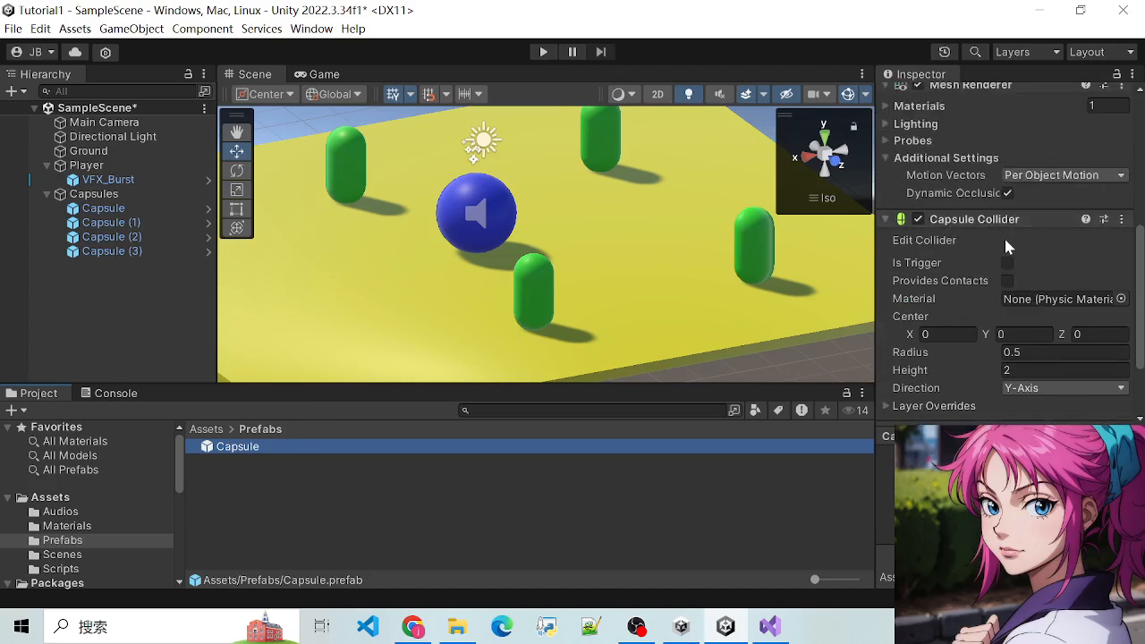
scroll(1006, 268, down, 3)
scroll(1007, 301, up, 6)
scroll(966, 298, down, 4)
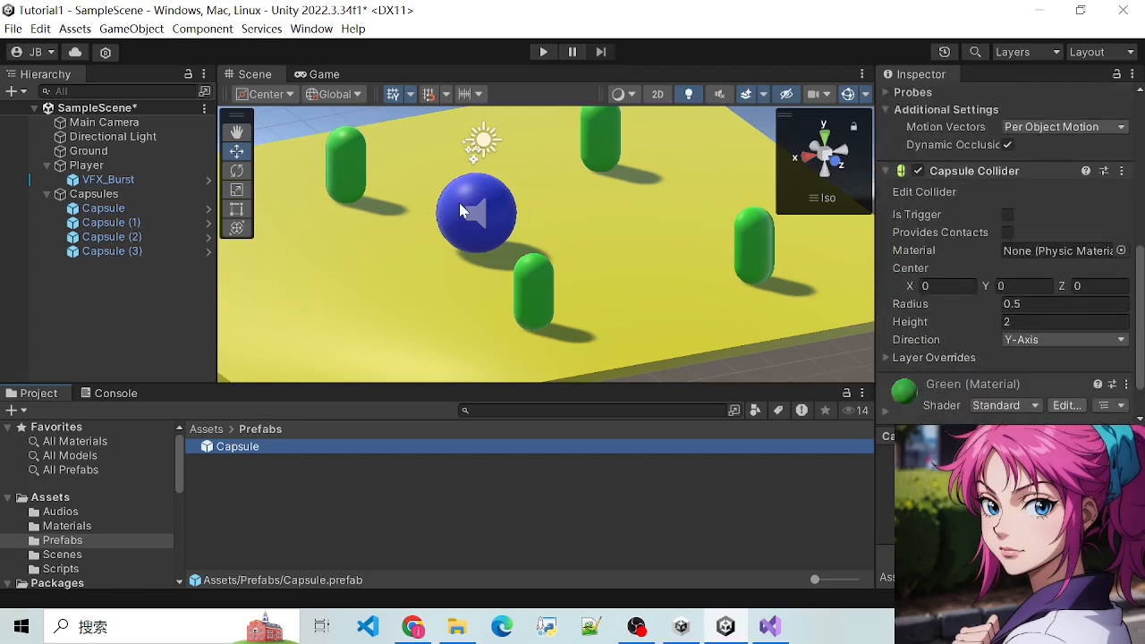
Inspect the Player's Rigidbody, Player Controller and Sphere Collider components
click(462, 209)
scroll(962, 385, down, 7)
scroll(953, 365, up, 5)
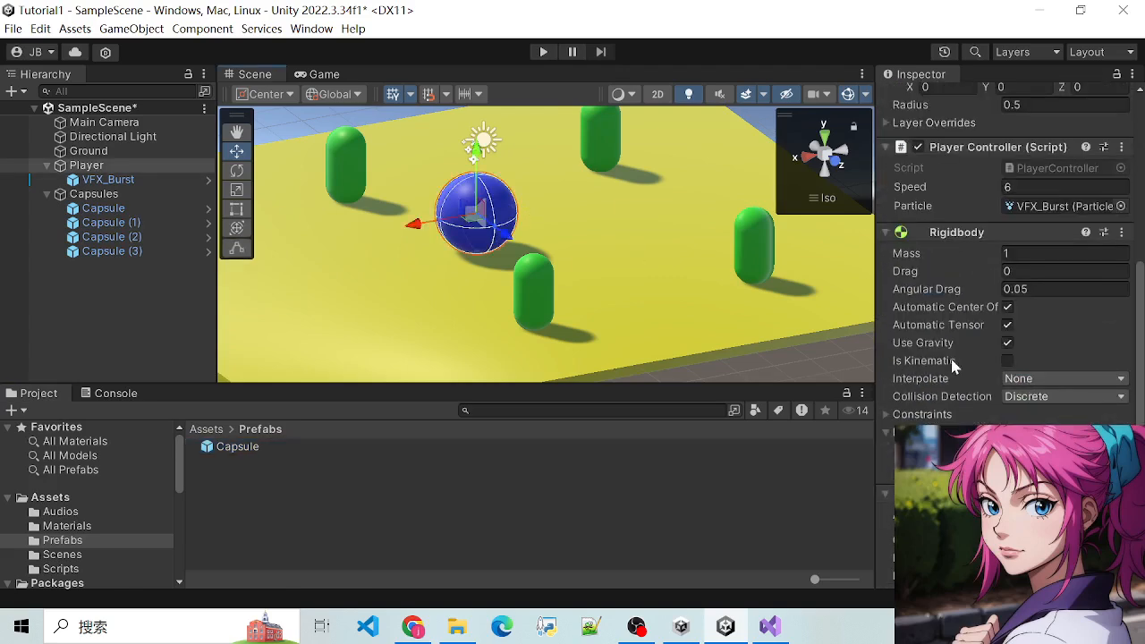
scroll(957, 237, up, 6)
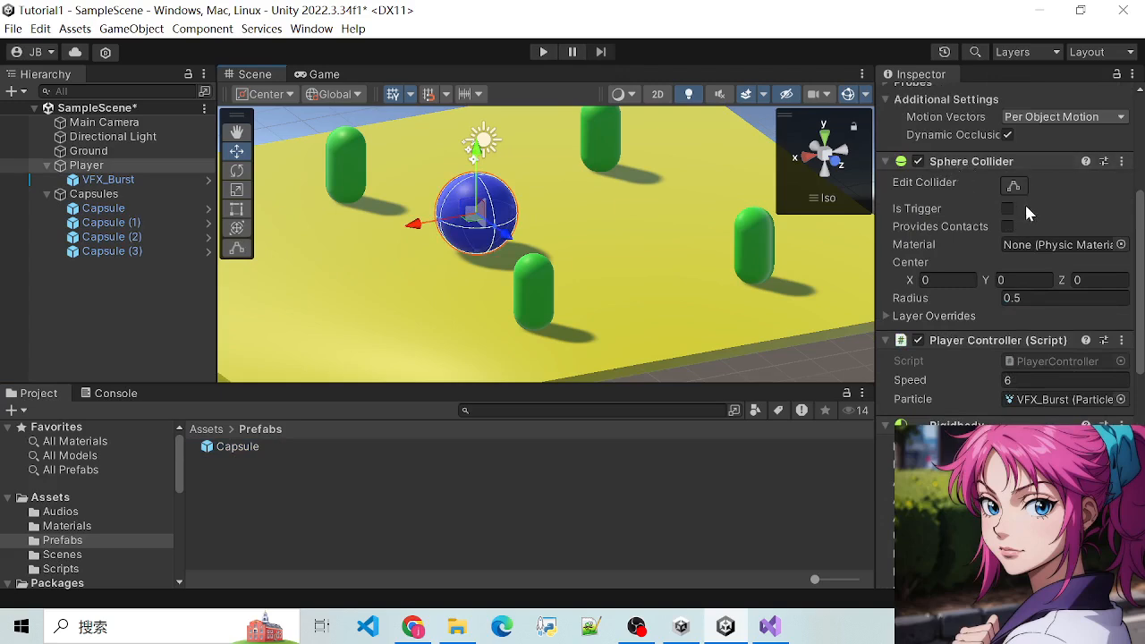
Check which components the Capsule prefab has besides its Capsule Collider, then return to the Assets folder
click(240, 450)
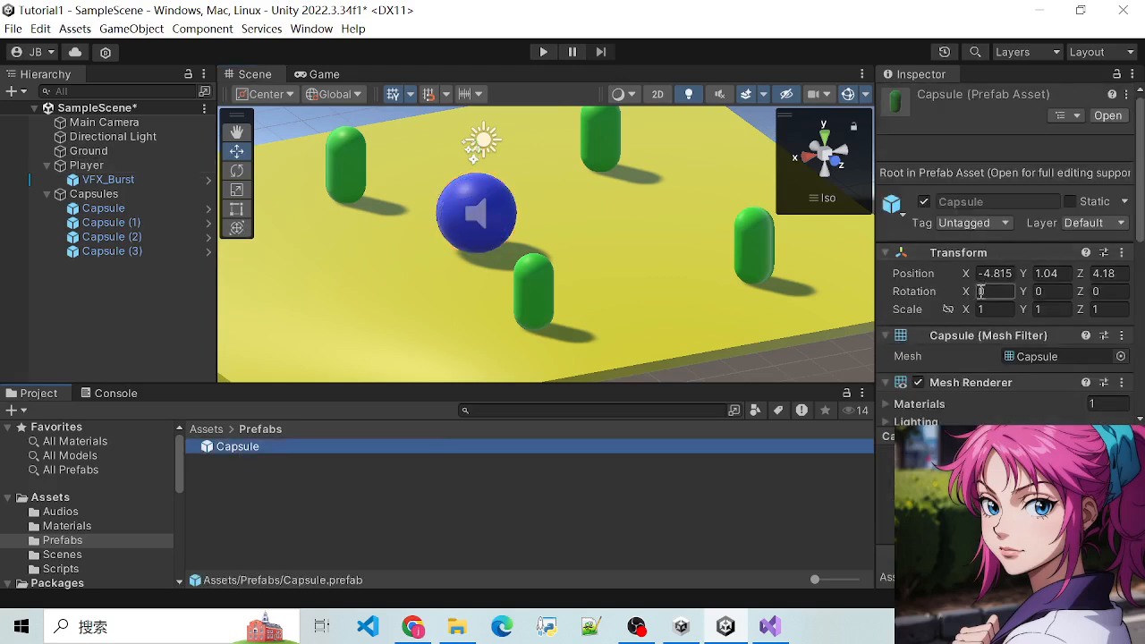
scroll(975, 333, down, 4)
scroll(974, 332, down, 2)
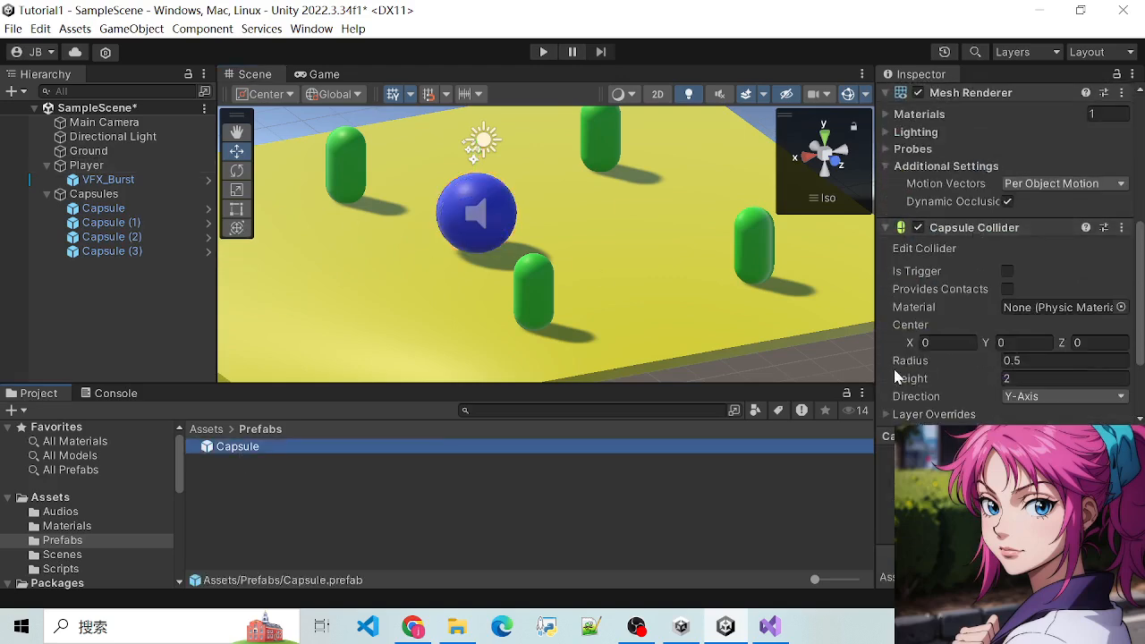
scroll(930, 304, down, 2)
scroll(950, 309, up, 3)
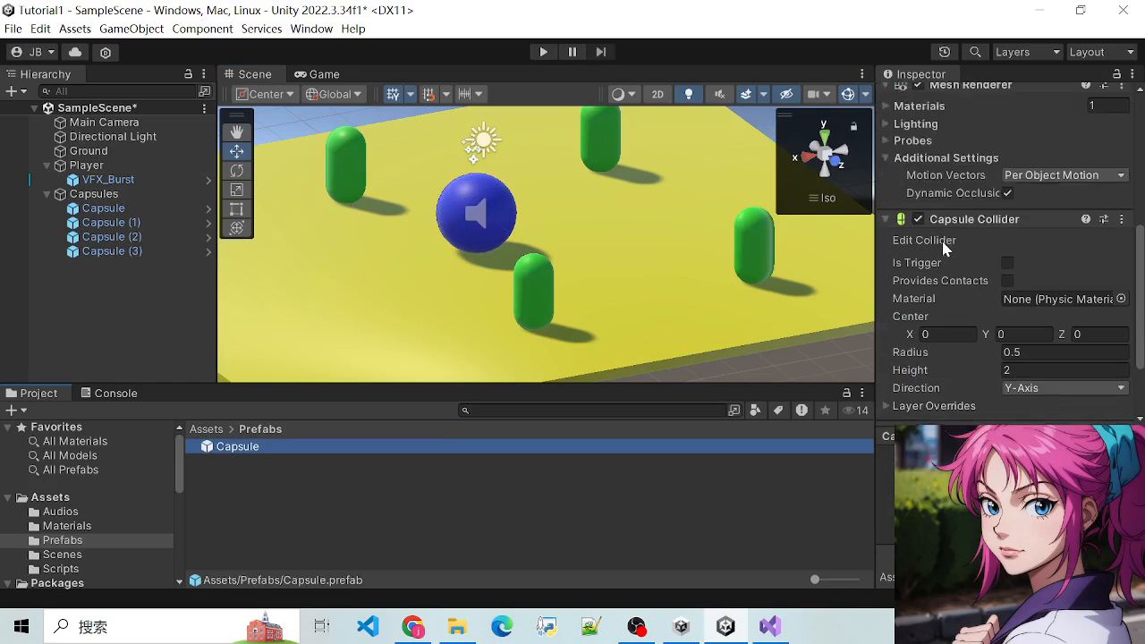
scroll(949, 253, down, 4)
scroll(951, 281, up, 3)
scroll(967, 343, down, 2)
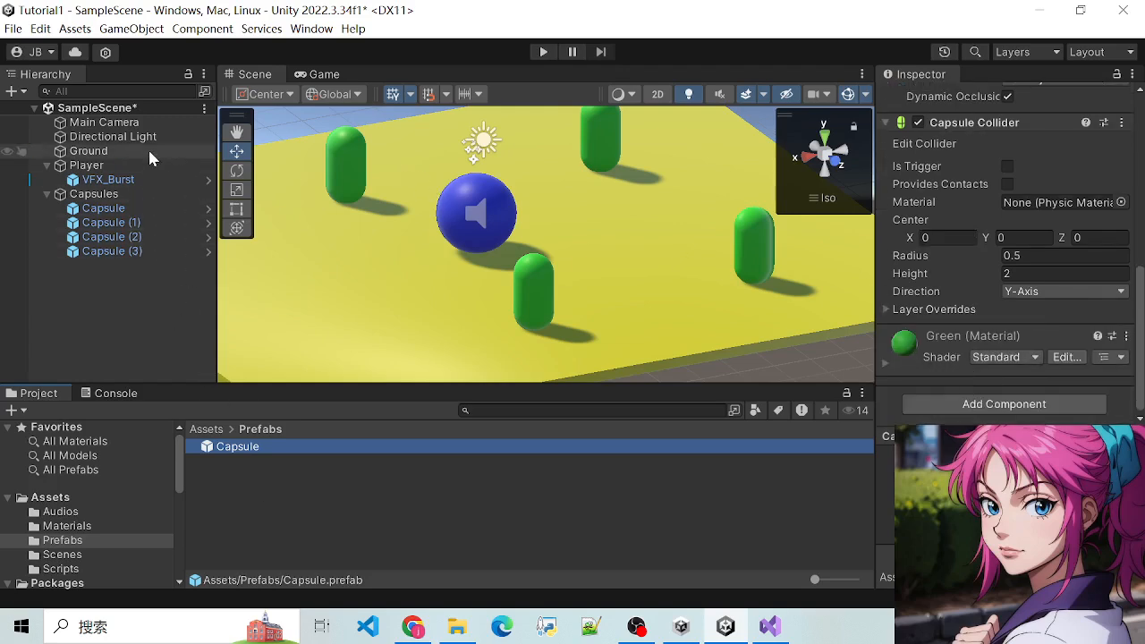
click(206, 430)
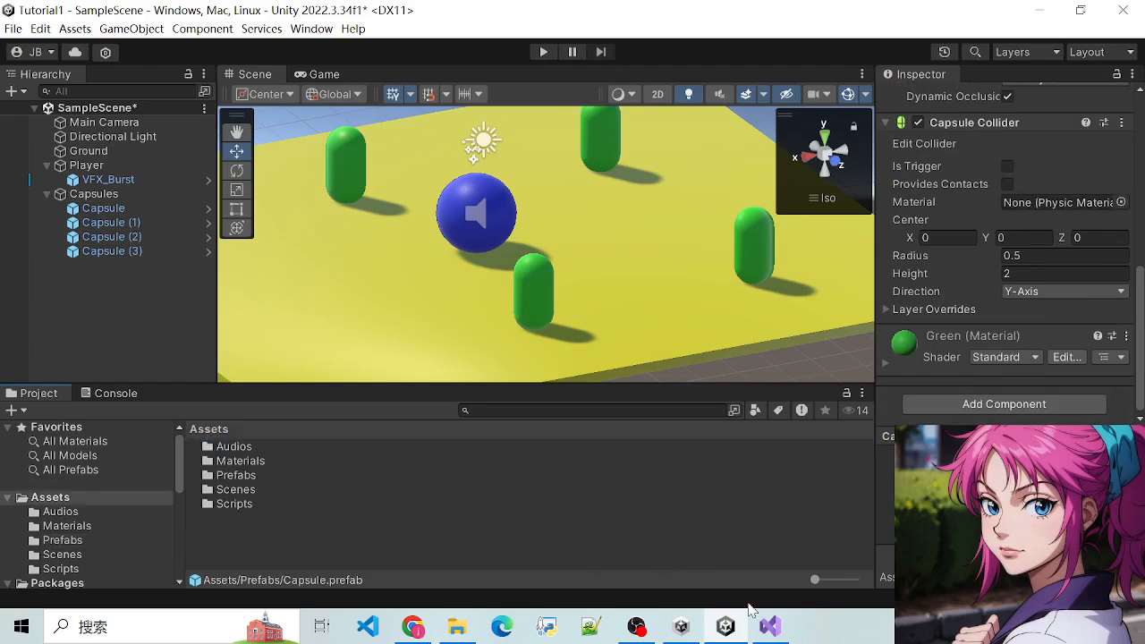
Switch to Visual Studio and review the PlayerController script from its using directives to the Update method
click(769, 626)
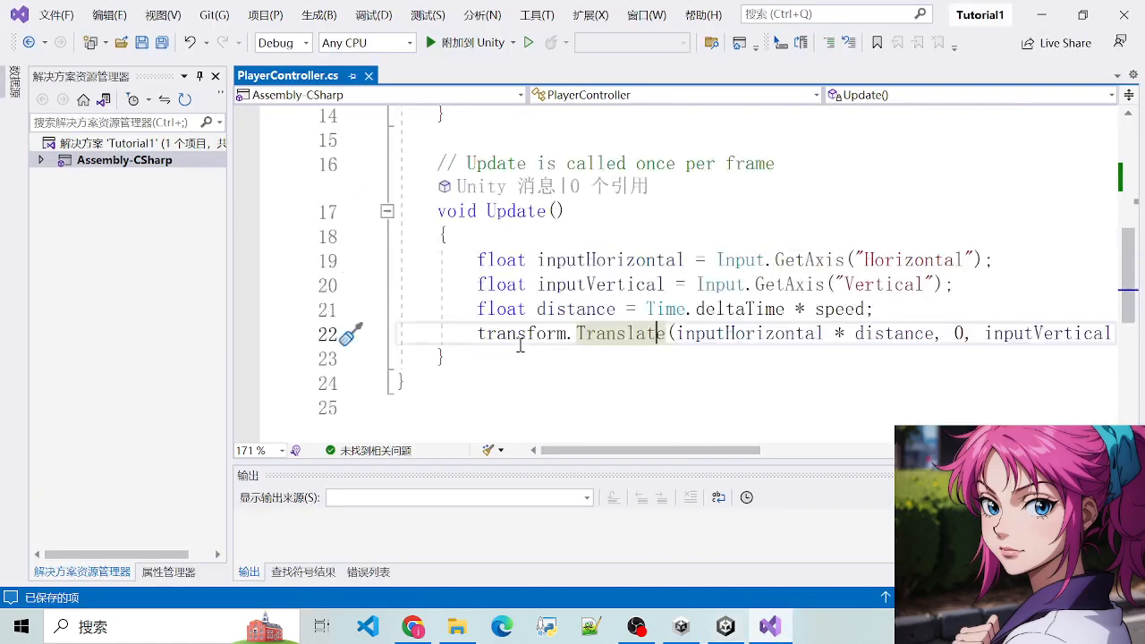
scroll(519, 345, up, 4)
scroll(519, 345, down, 2)
scroll(544, 346, up, 1)
scroll(549, 218, up, 1)
click(569, 168)
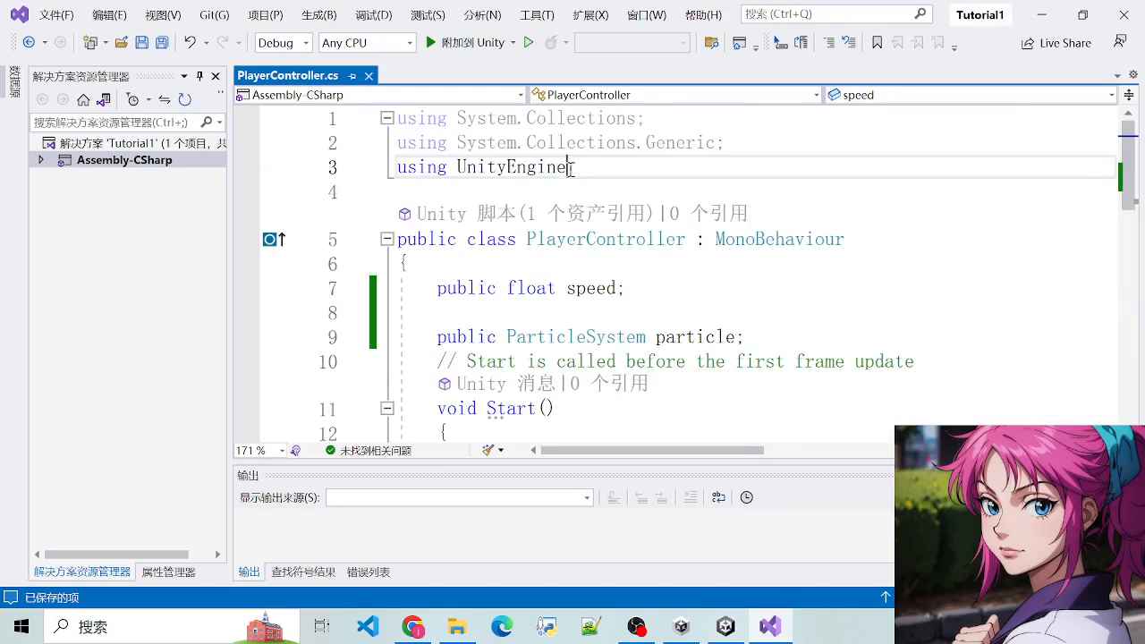
scroll(483, 331, down, 5)
Insert two blank lines after the Update method's closing brace and save the PlayerController script
click(472, 285)
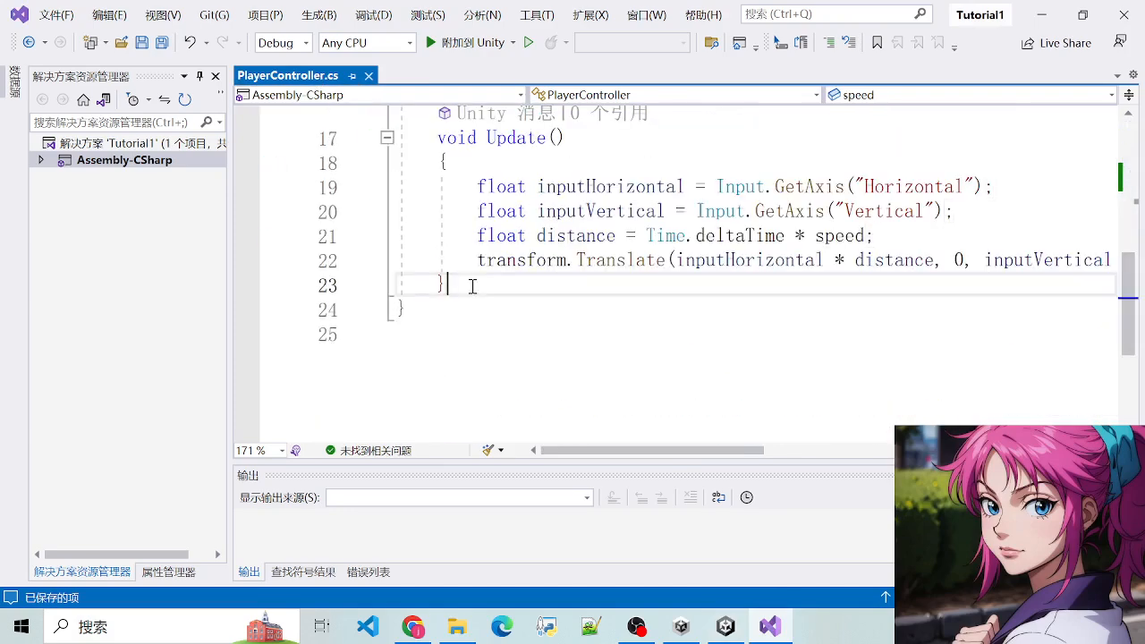
scroll(472, 285, up, 1)
scroll(421, 197, up, 2)
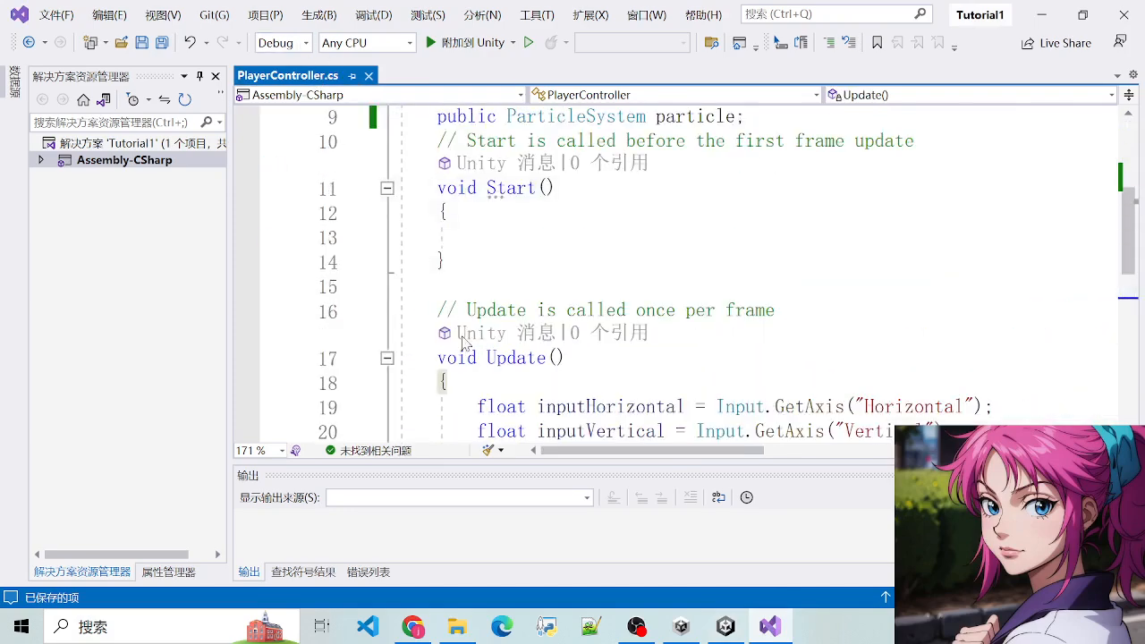
scroll(462, 345, down, 4)
scroll(486, 238, up, 2)
key(Return)
key(Return)
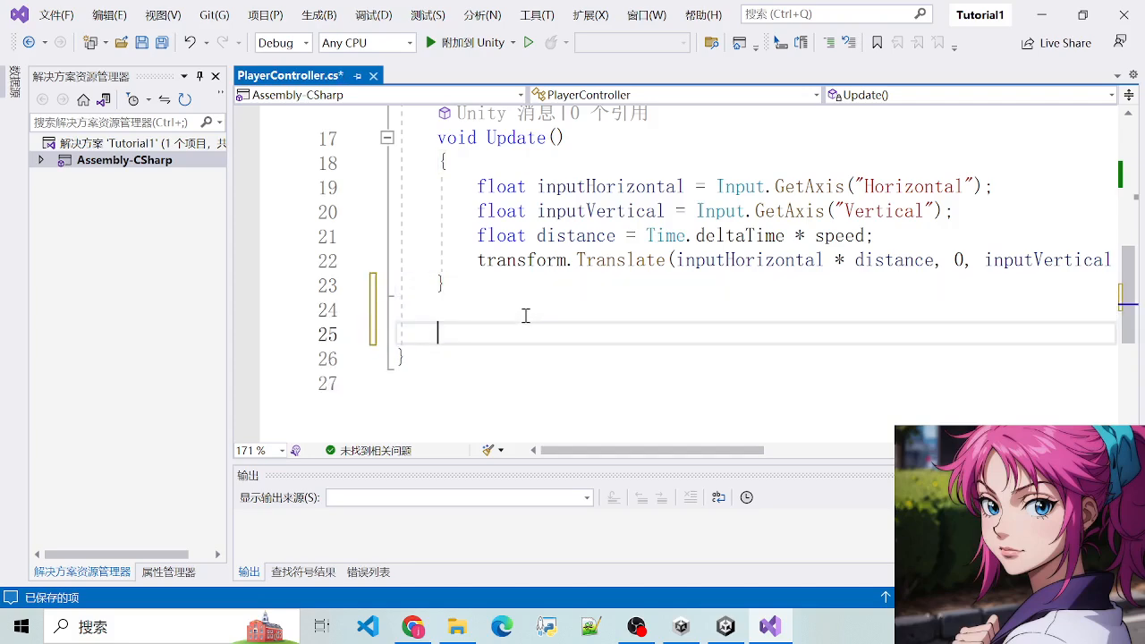
key(ctrl+s)
drag(481, 170, 487, 286)
click(538, 350)
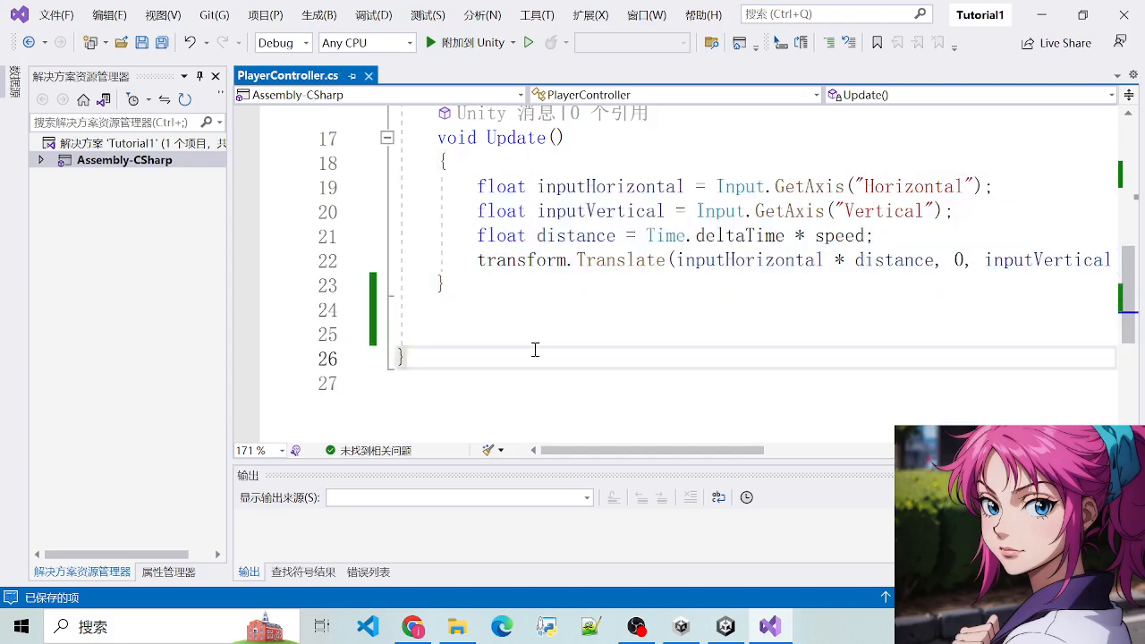
Add a private void OnCollisionEnter(Collision collision) method below Update, using the code completion for onEnter
click(494, 335)
text(void )
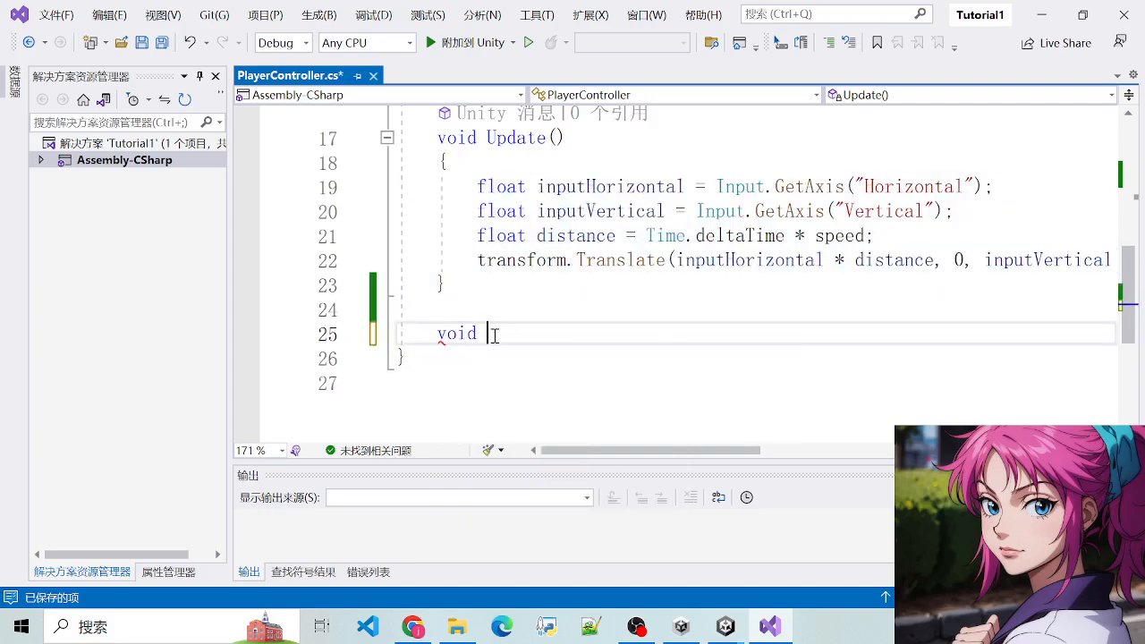
text(oi)
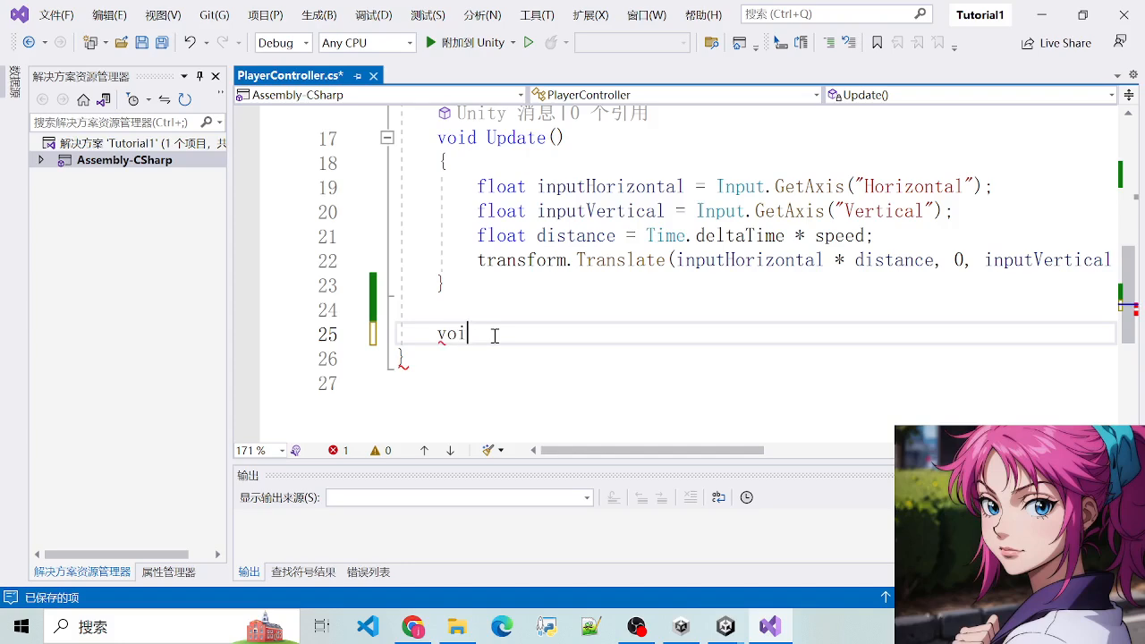
text(d onEnter)
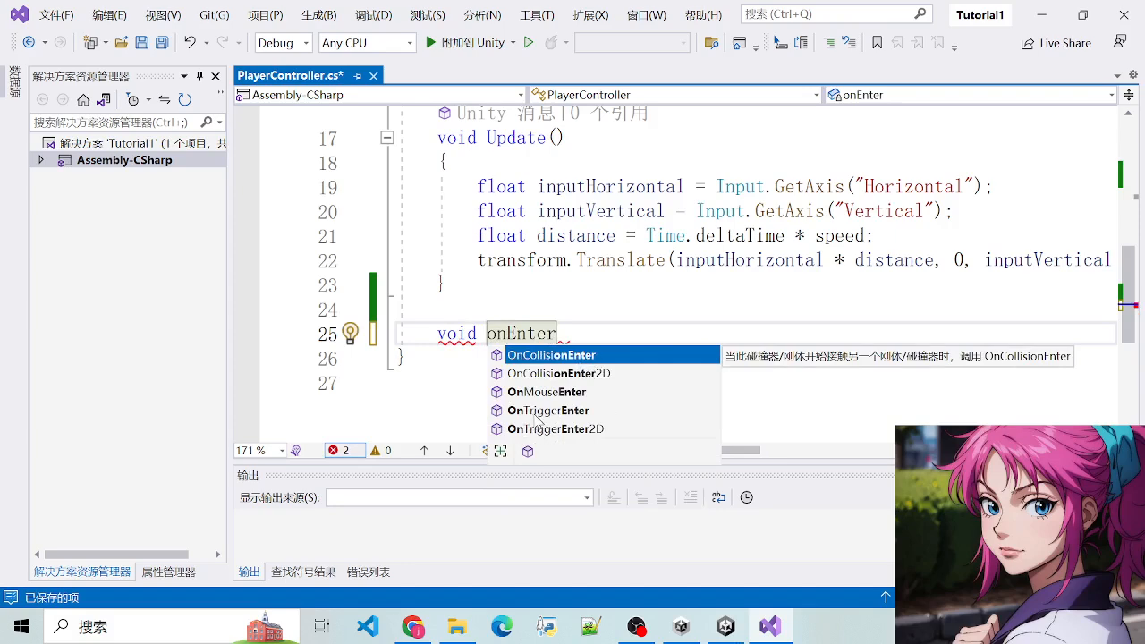
double_click(588, 357)
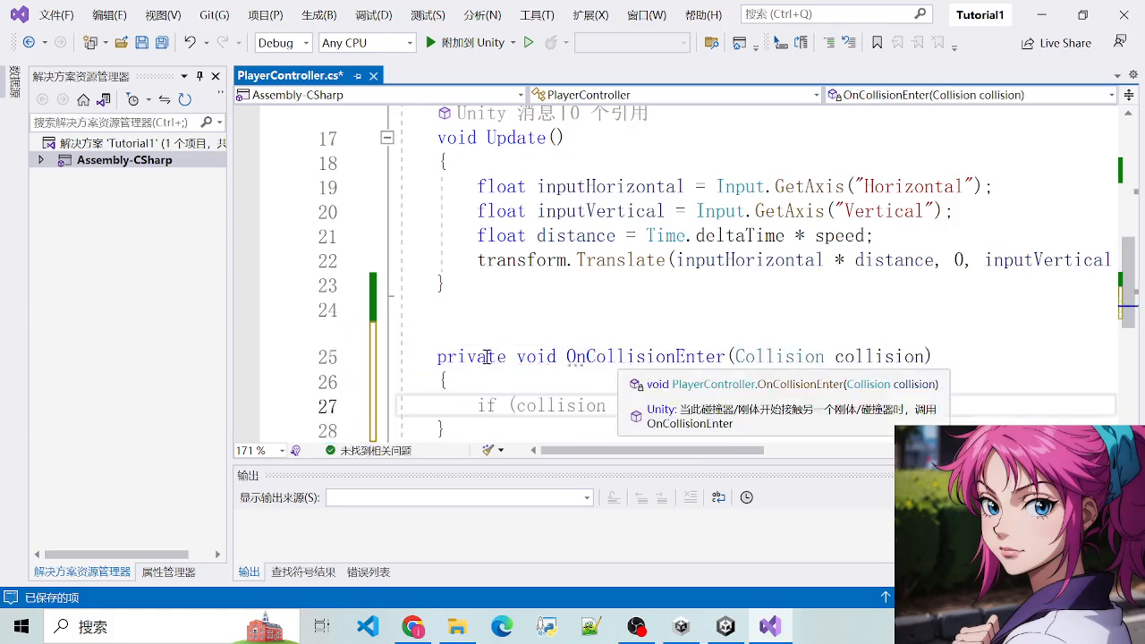
Examine the OnCollisionEnter method's signature and highlight its name
drag(486, 357, 963, 366)
click(963, 365)
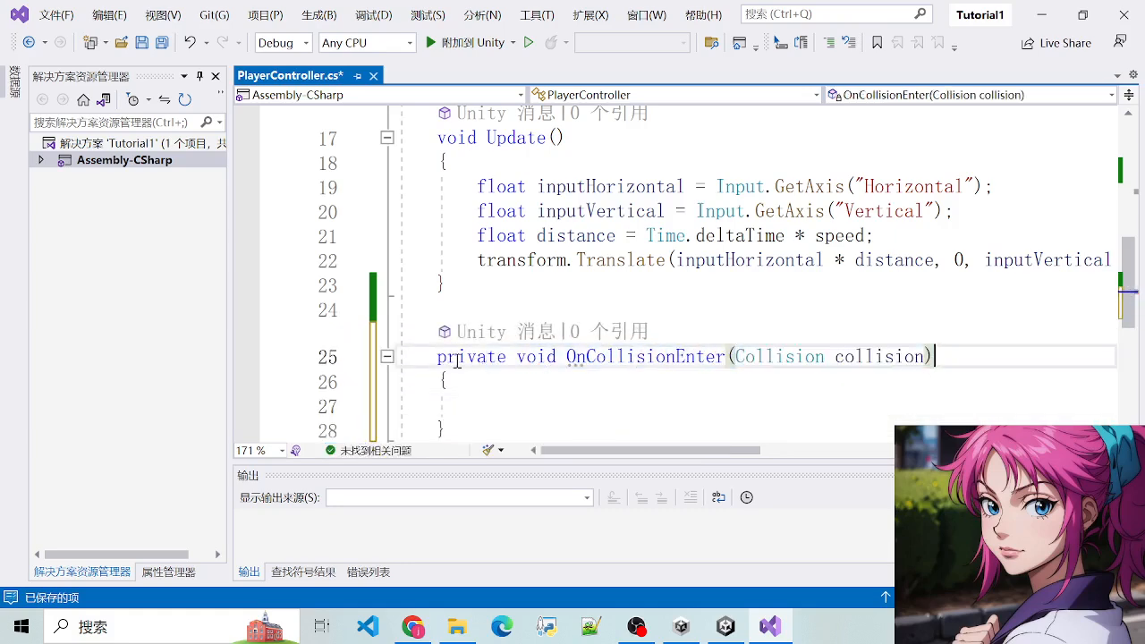
drag(437, 360, 868, 347)
click(867, 348)
double_click(690, 356)
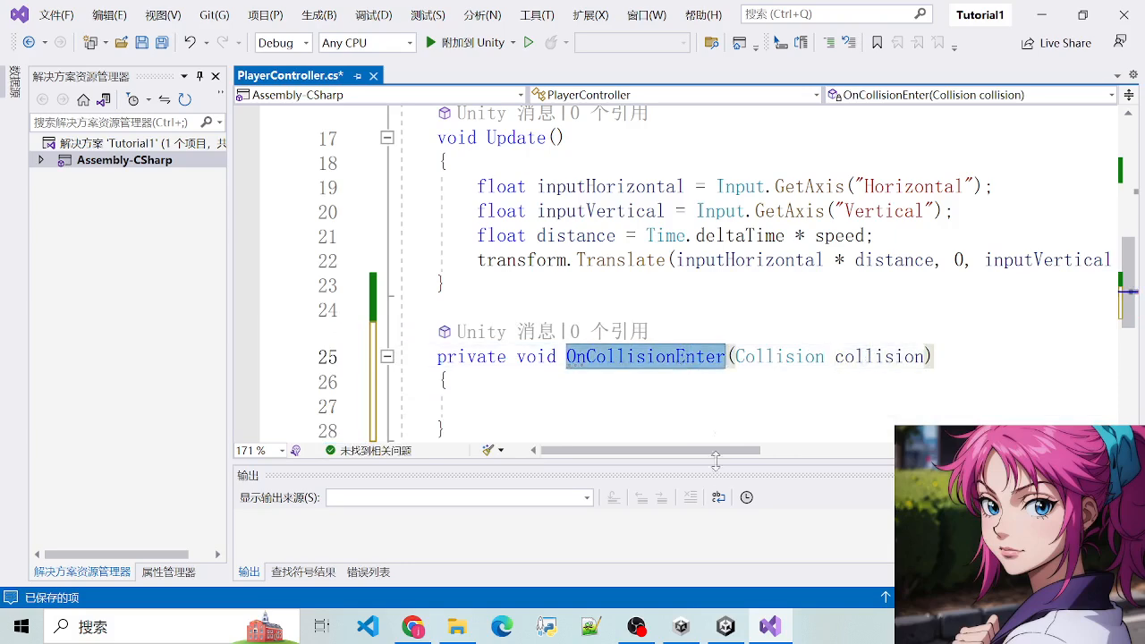
Switch to Unity and inspect a capsule and the Player sphere in the scene
click(720, 632)
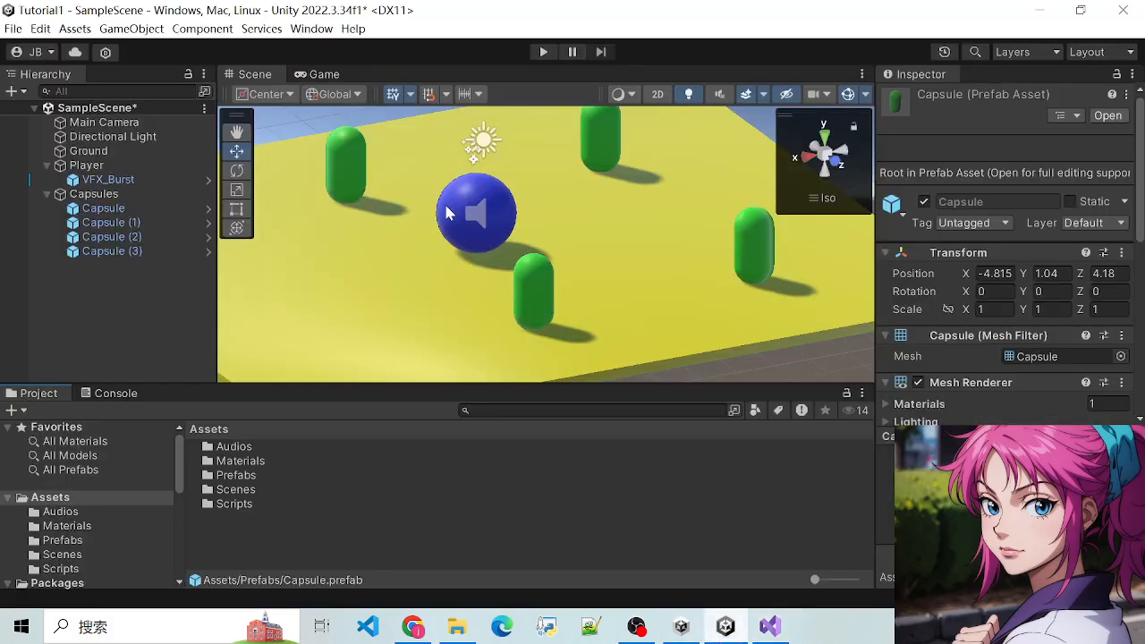
click(452, 211)
click(340, 156)
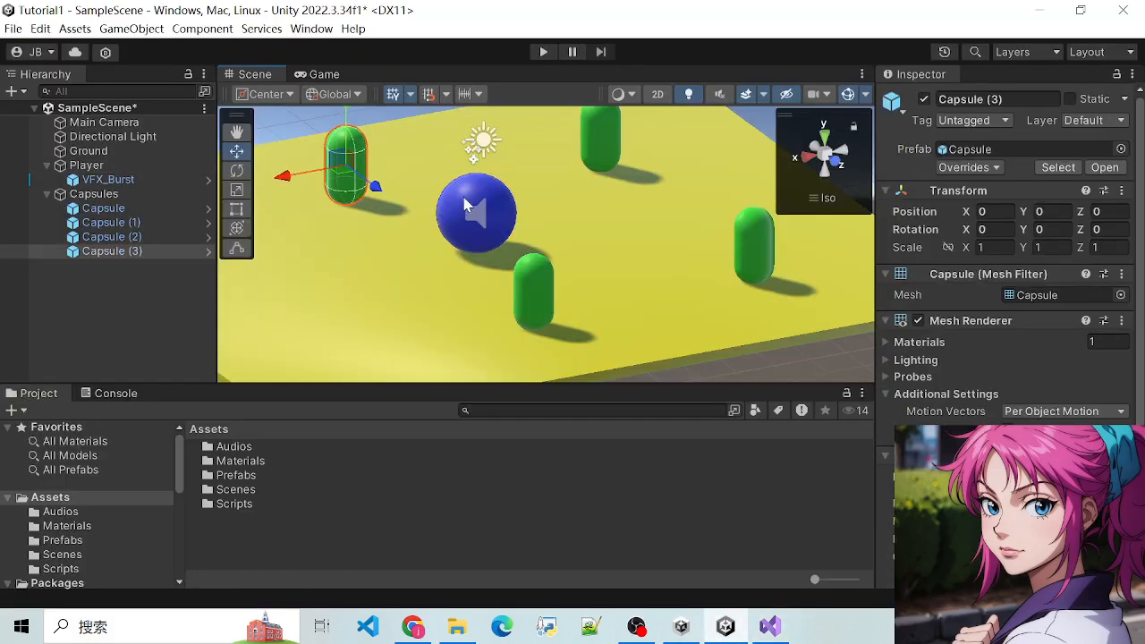
click(463, 205)
Switch to Visual Studio and start an if condition on collision.gameObject inside the OnCollisionEnter method
click(769, 626)
click(605, 411)
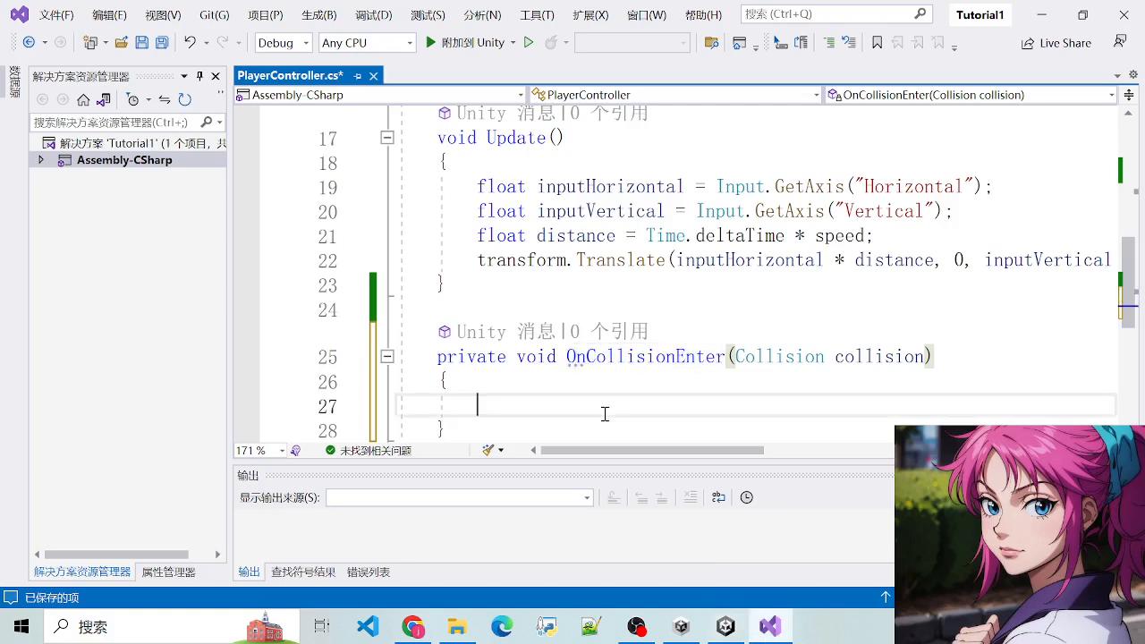
scroll(600, 404, down, 1)
scroll(598, 398, up, 1)
text(g)
key(BackSpace)
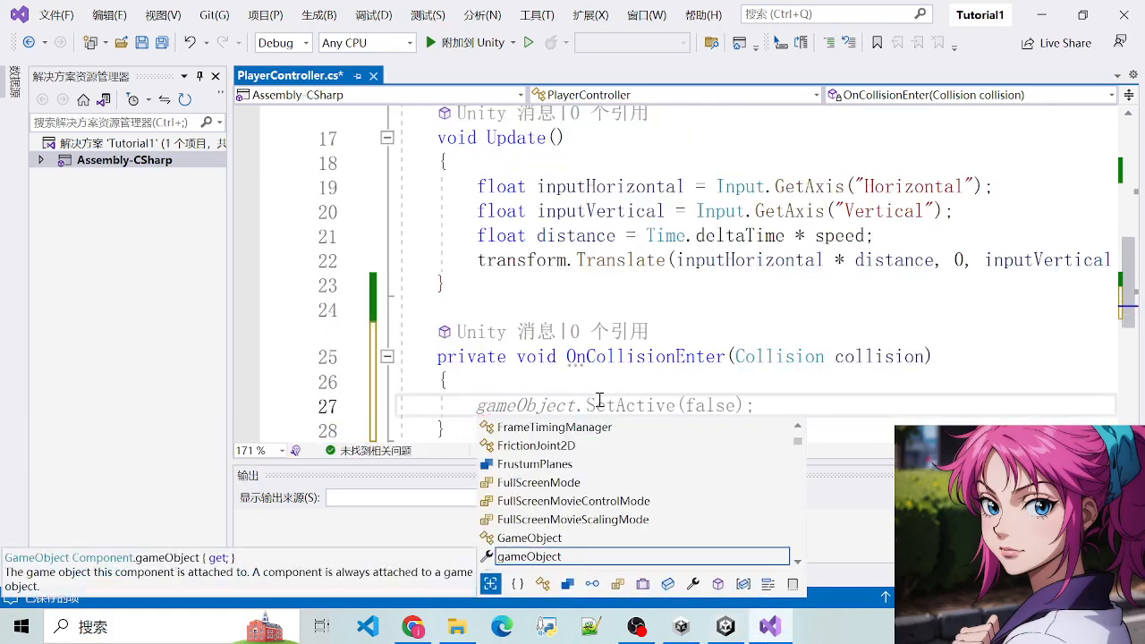
text(if)
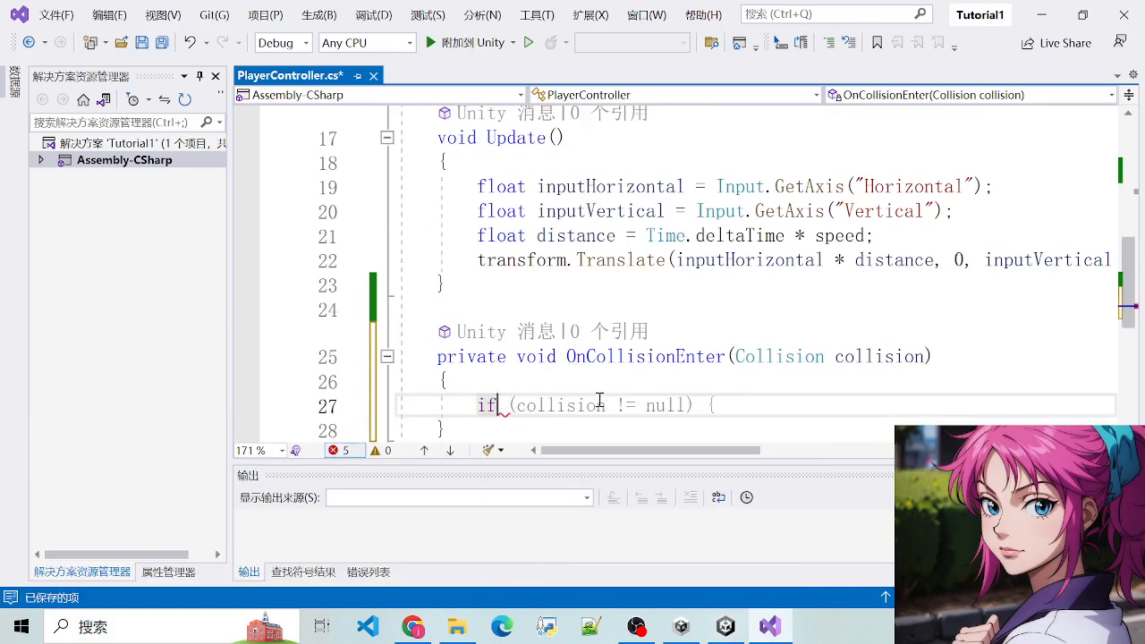
text((collision)
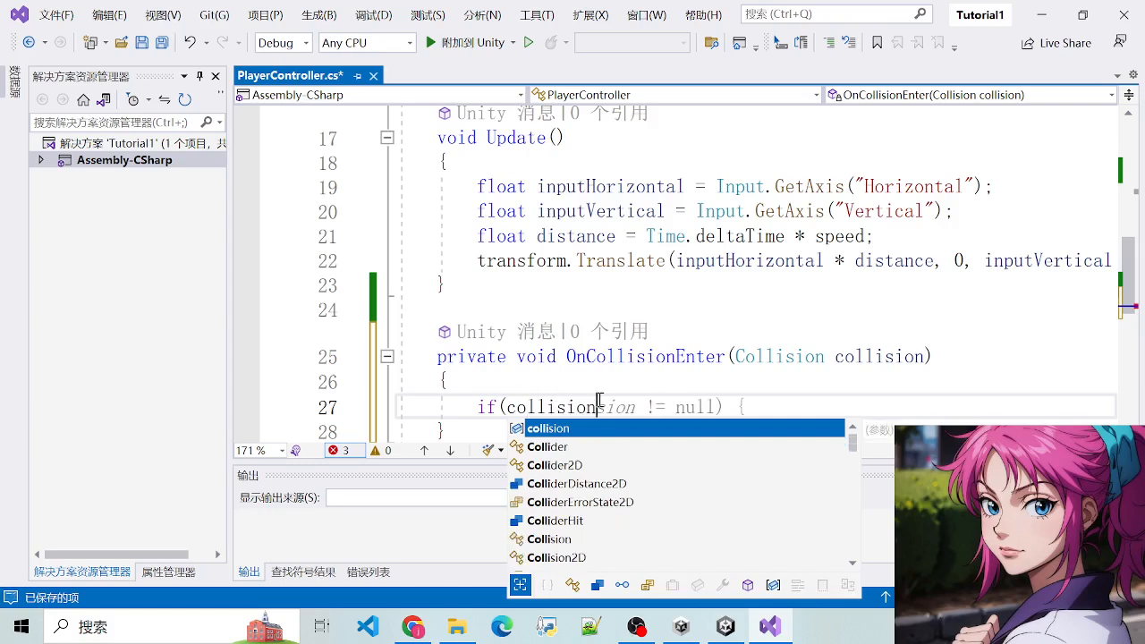
key(Escape)
text(.gameObject)
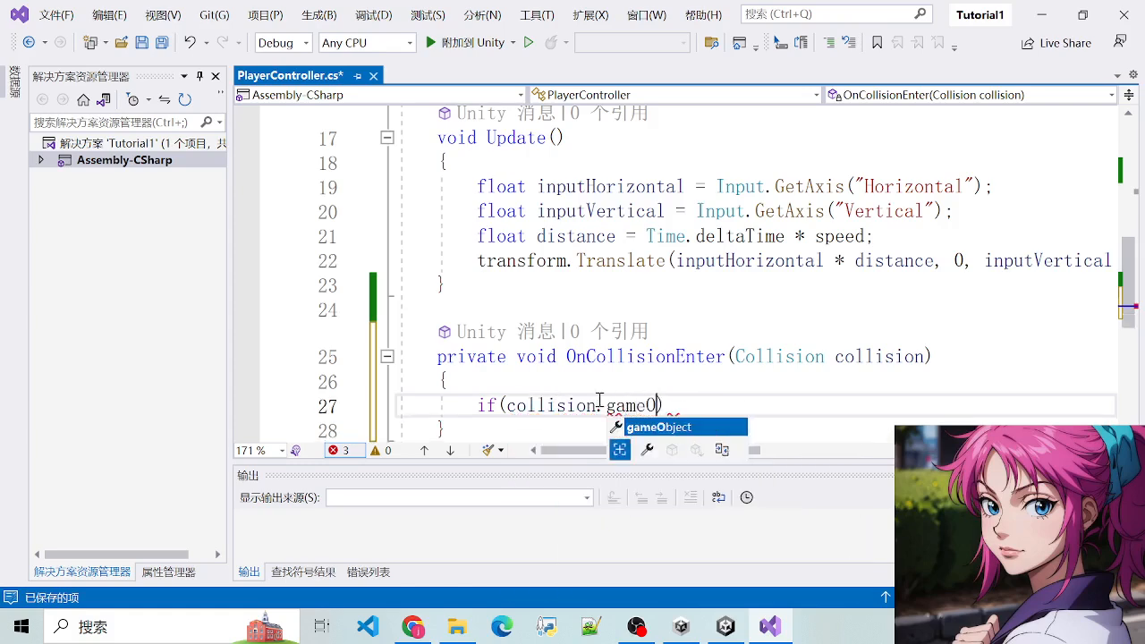
Try a FindTag call after collision.gameObject in the if condition, and clear it back to the dot
text(.Get)
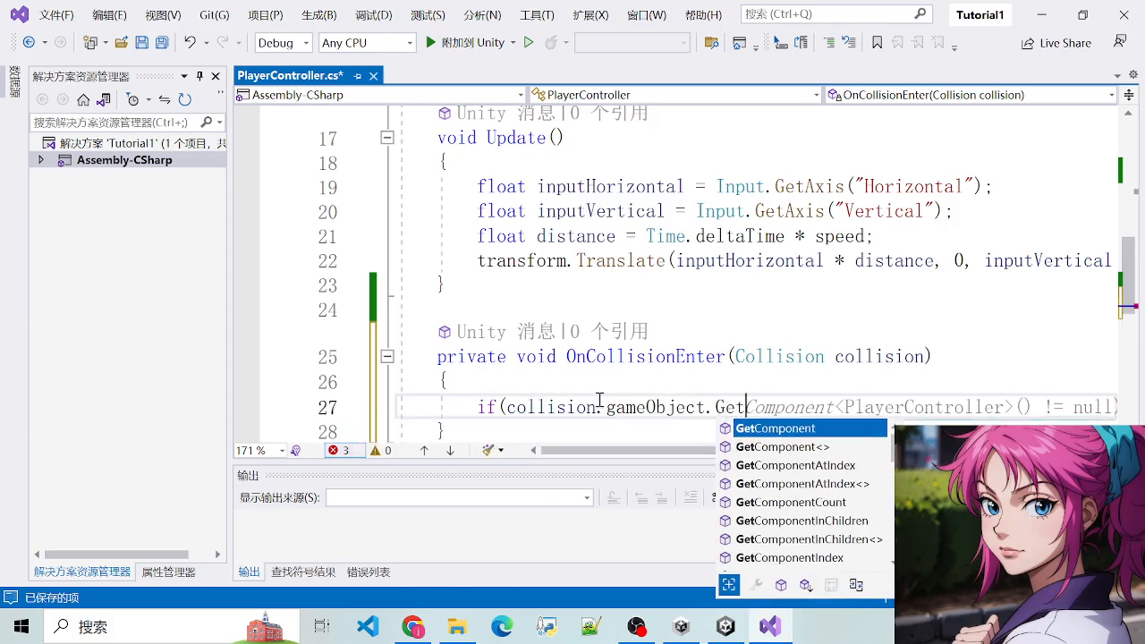
key(BackSpace)
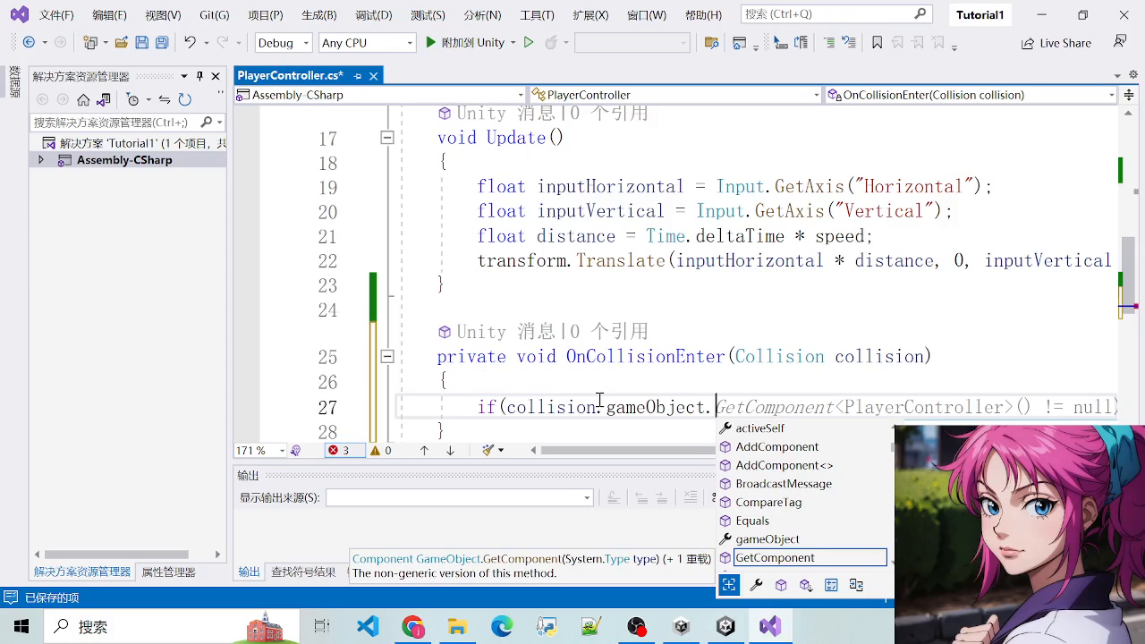
text(Fl)
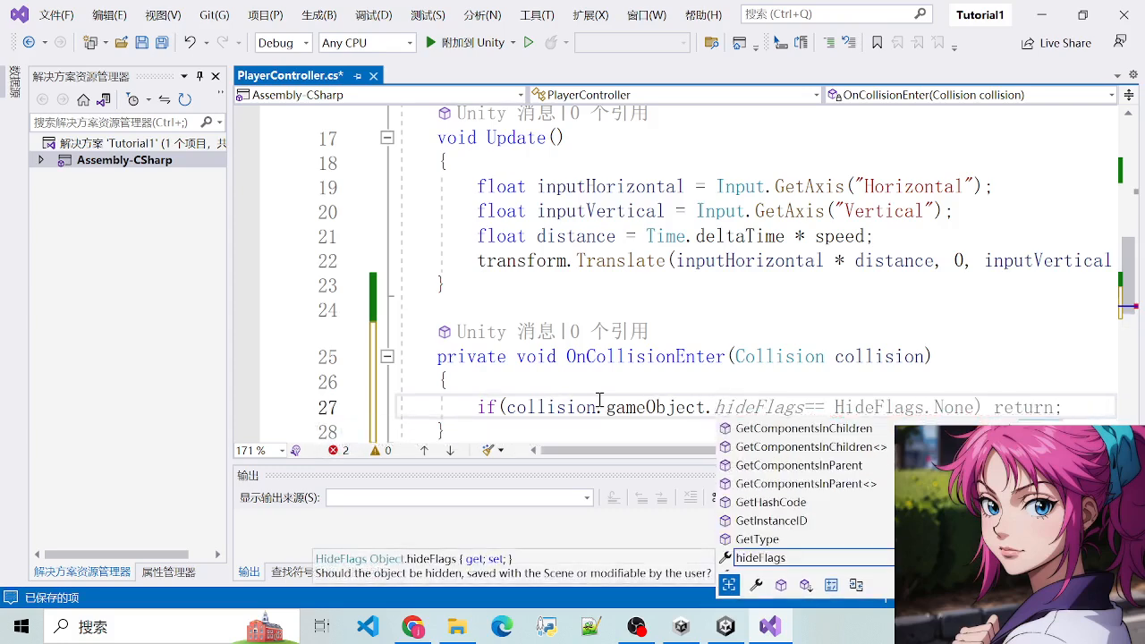
key(BackSpace)
key(BackSpace)
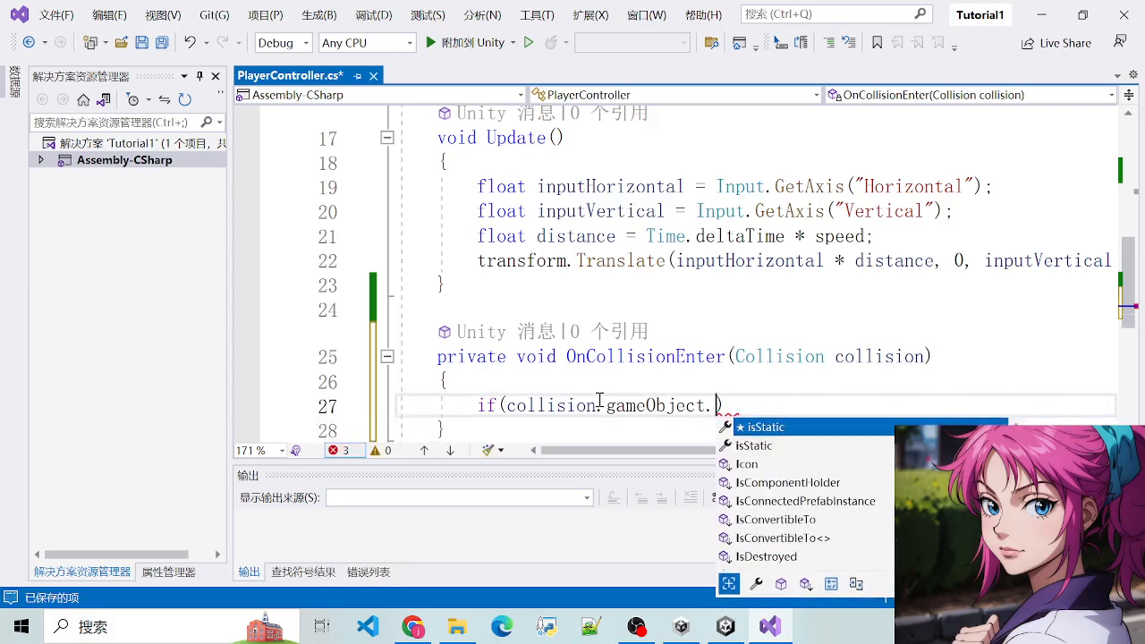
text(FindTagc)
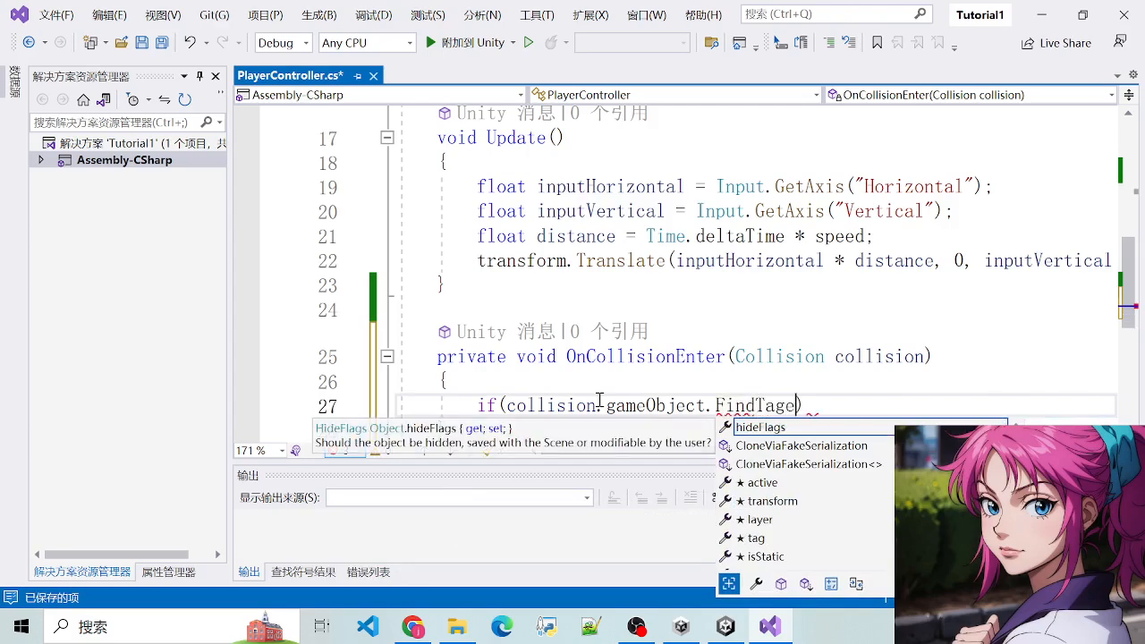
scroll(600, 399, down, 3)
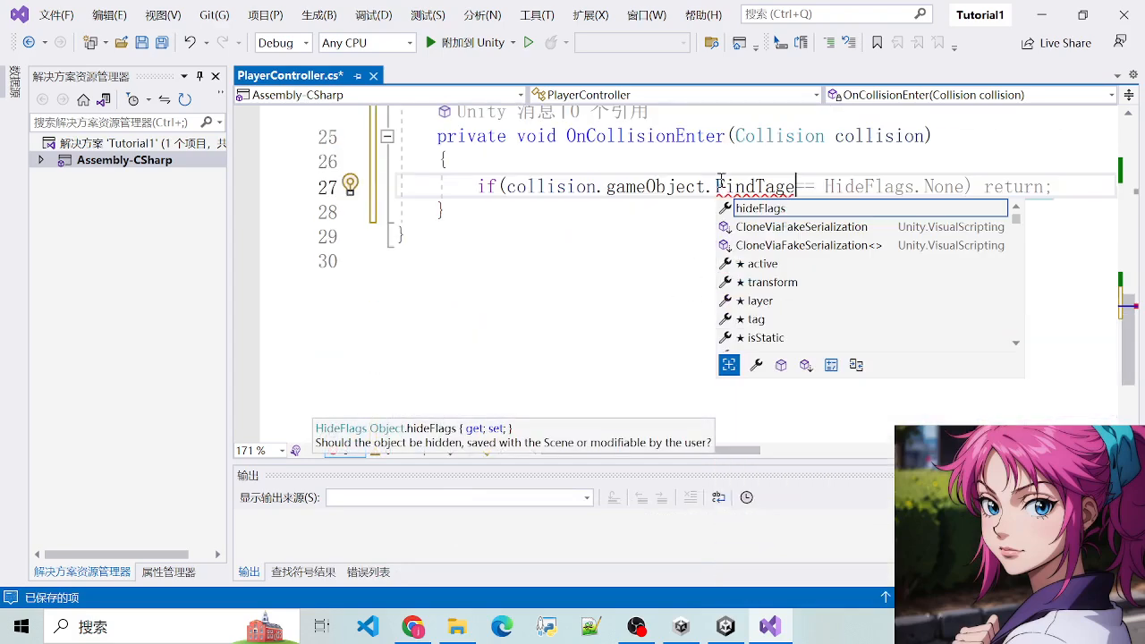
double_click(744, 185)
scroll(721, 309, up, 2)
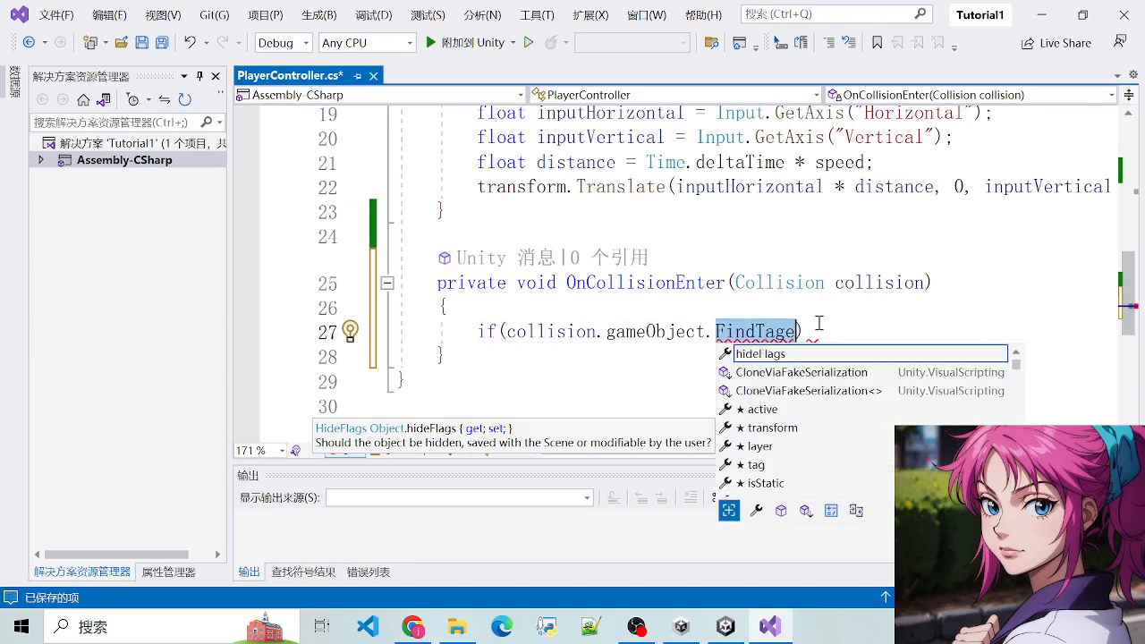
key(BackSpace)
key(BackSpace)
text(.)
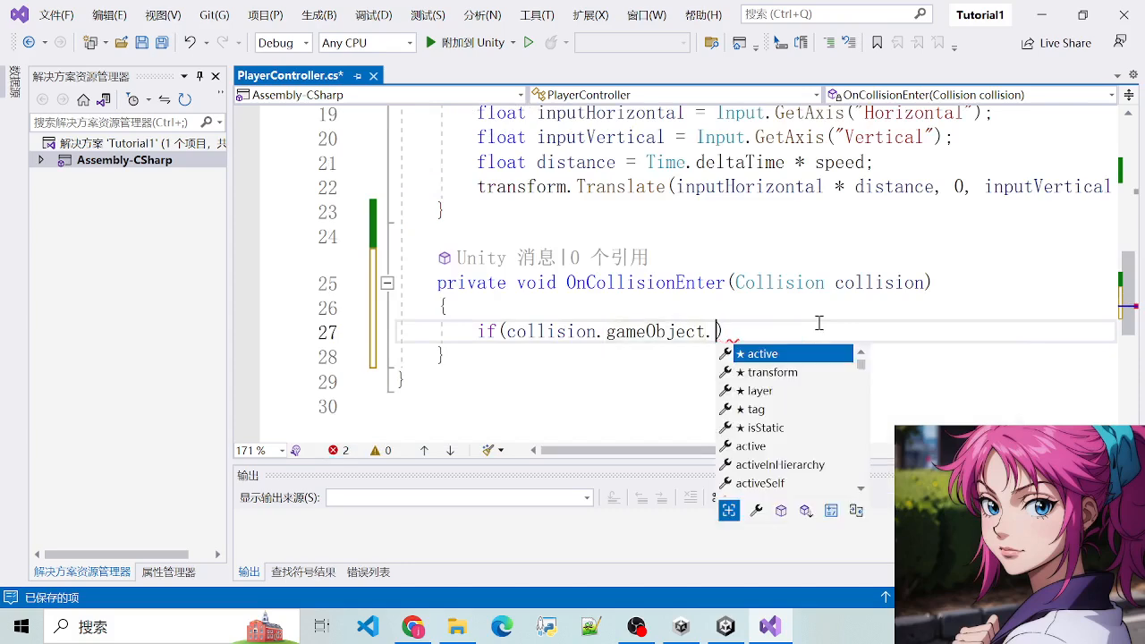
Try to extend the if condition with GetComponent<> on collision.gameObject
text(Get)
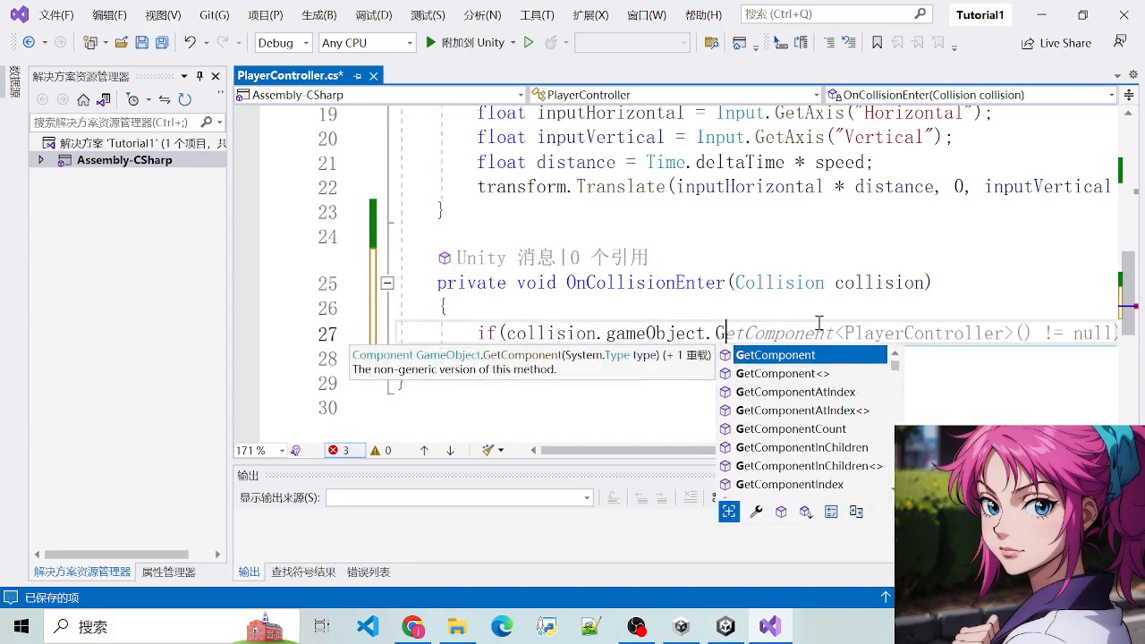
text(Component)
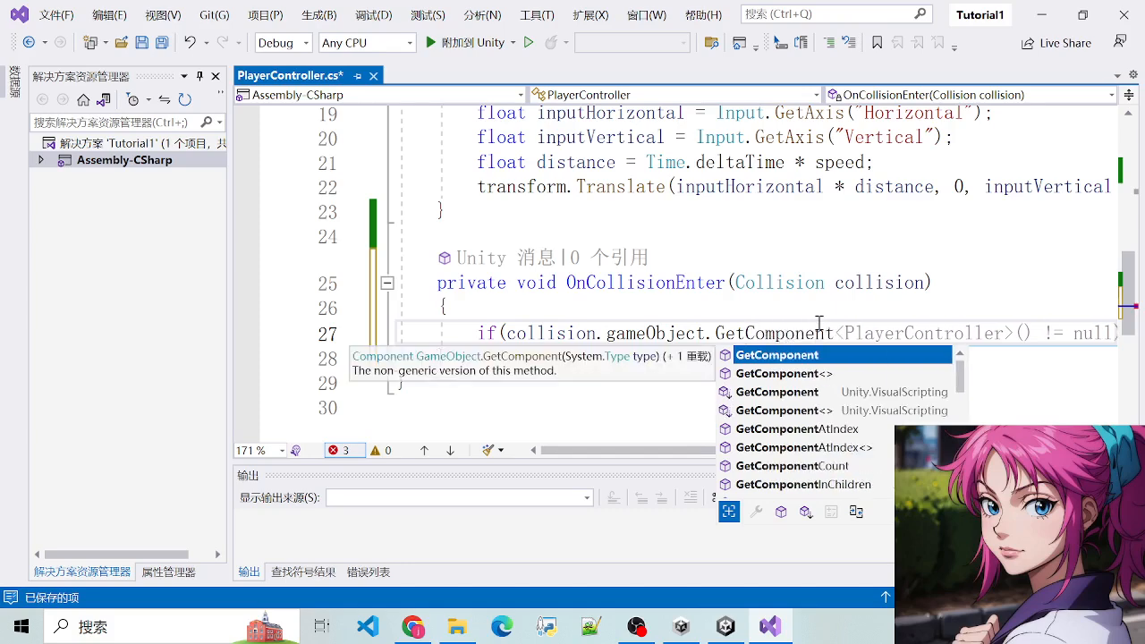
text(<>)
Review the PlayerController script from its field declarations down to the GetComponent<> condition in OnCollisionEnter
scroll(820, 289, up, 4)
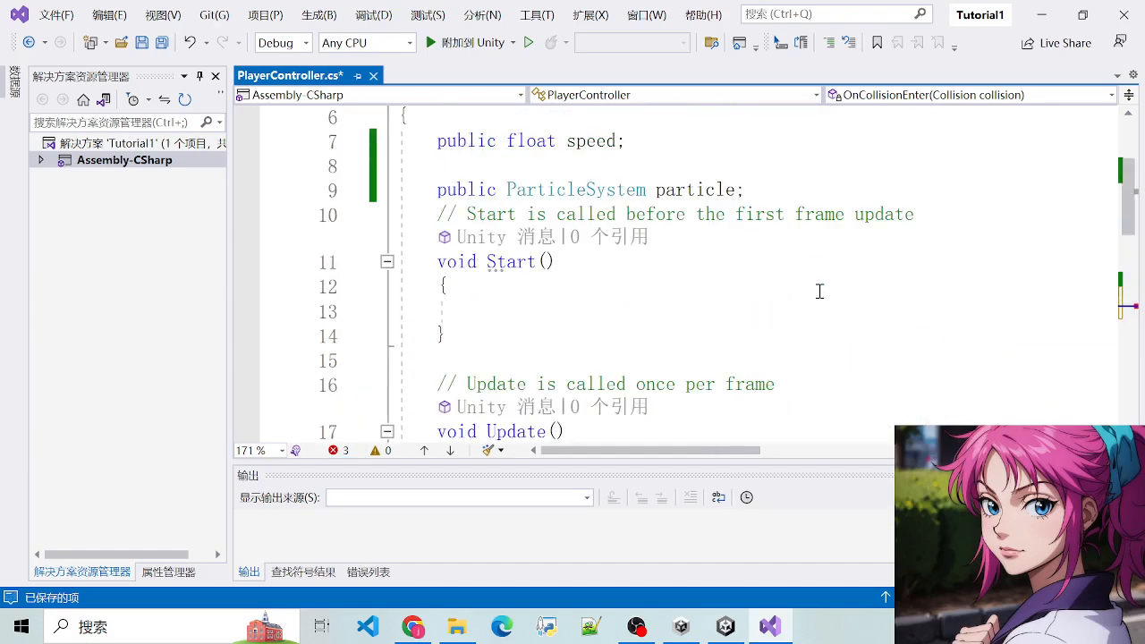
scroll(786, 256, down, 2)
drag(787, 243, 866, 306)
click(867, 306)
drag(699, 259, 818, 288)
click(827, 287)
scroll(823, 287, up, 3)
scroll(824, 286, up, 1)
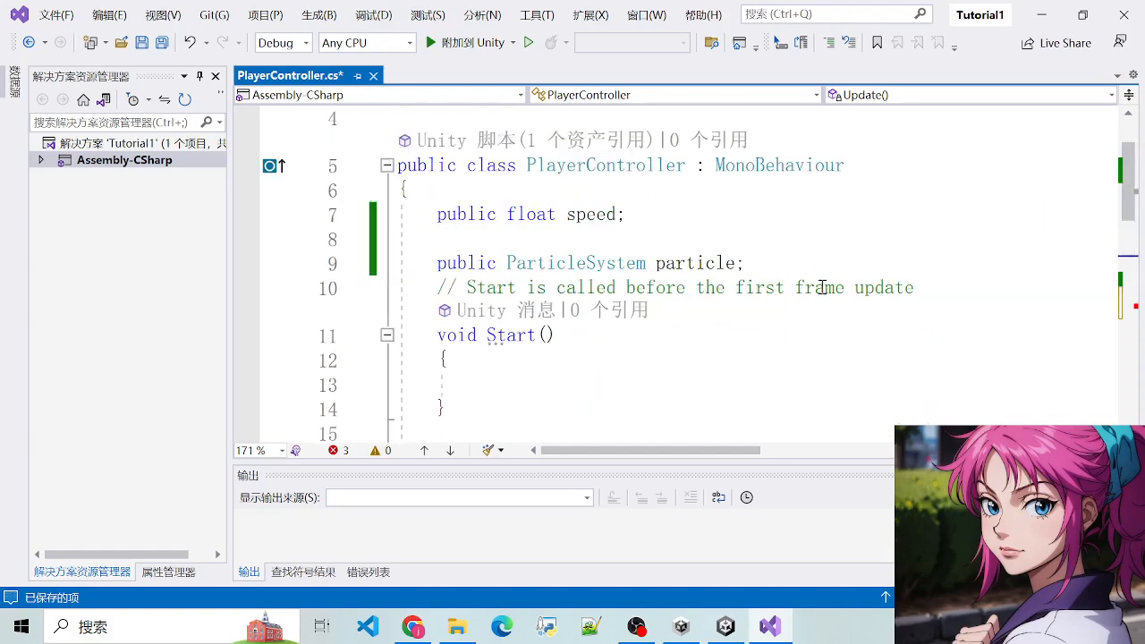
scroll(820, 295, down, 6)
drag(478, 258, 736, 266)
scroll(736, 401, up, 2)
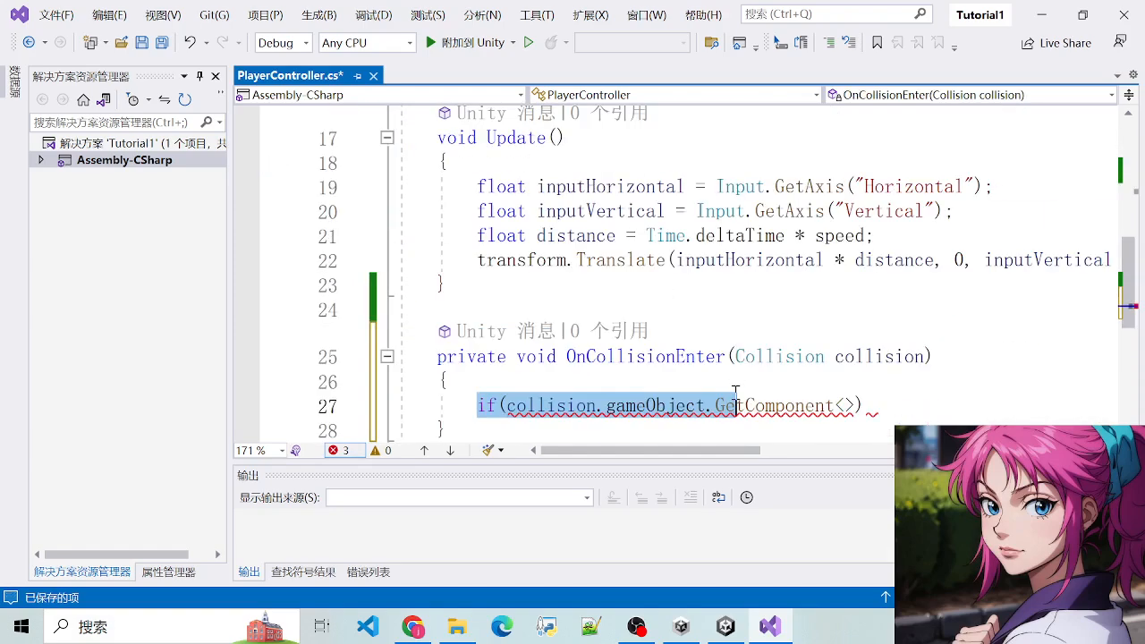
double_click(759, 407)
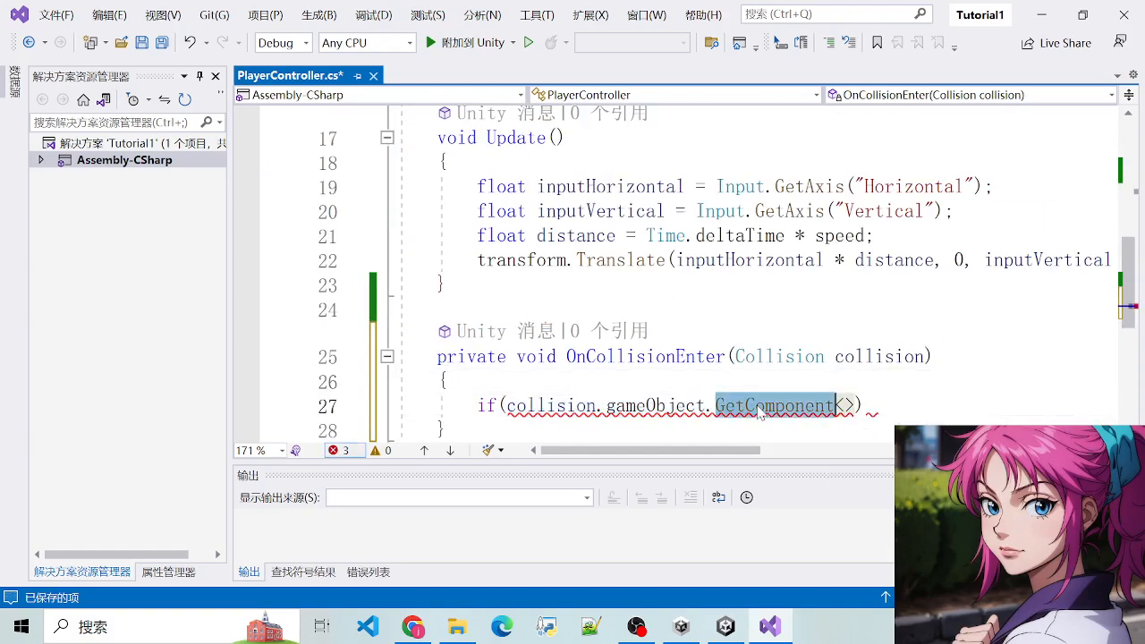
click(412, 627)
click(261, 18)
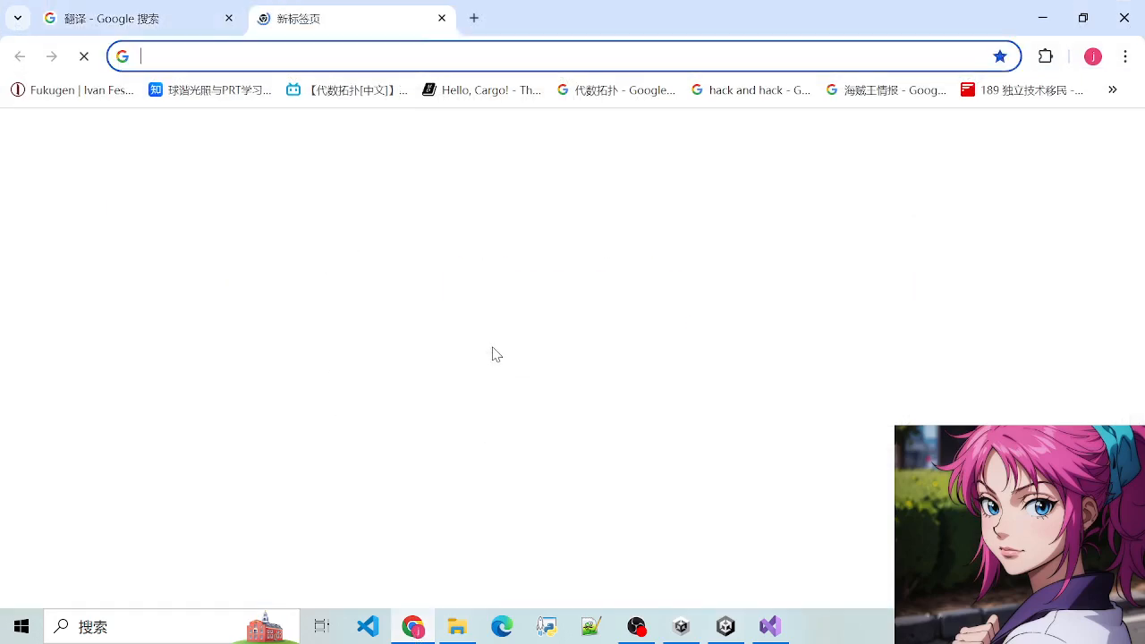
click(498, 399)
text(how to)
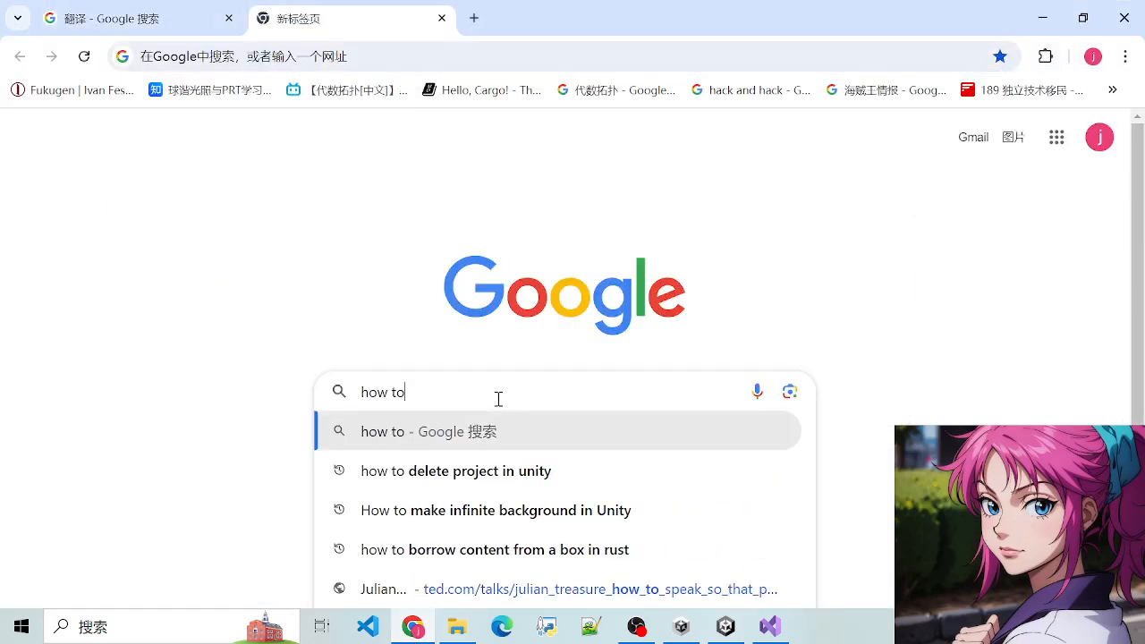
text( find the)
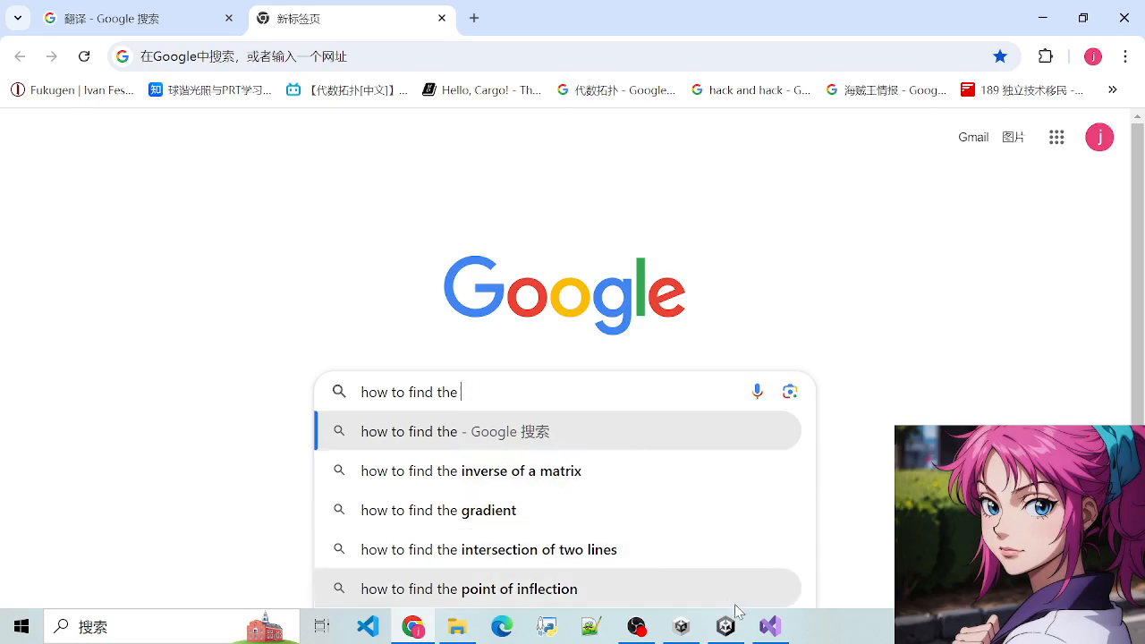
click(769, 626)
click(769, 626)
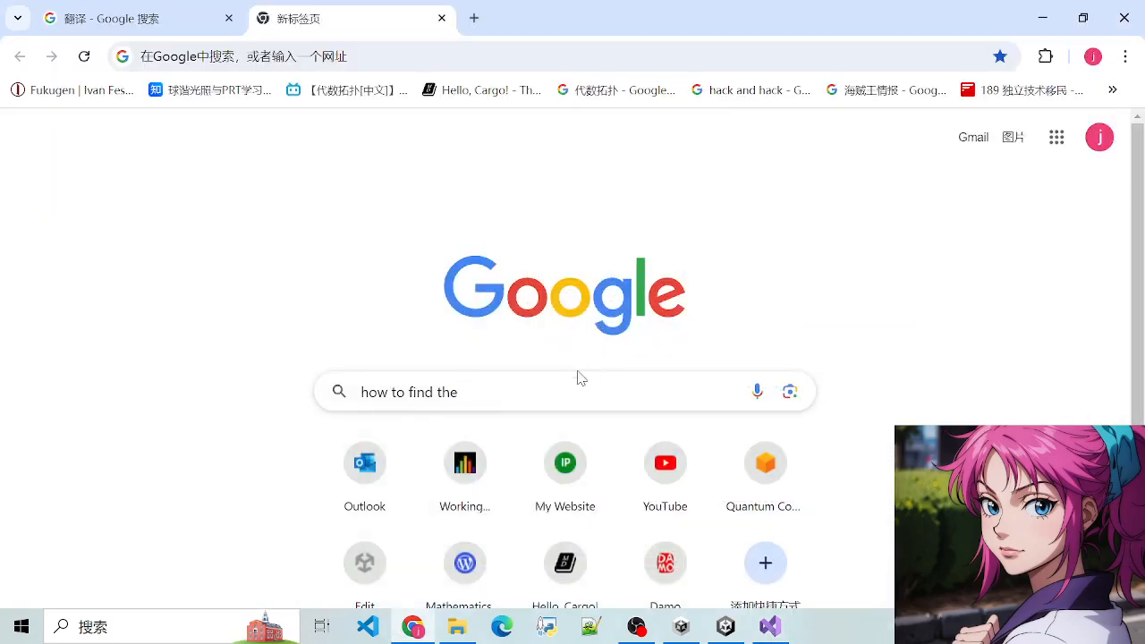
click(770, 628)
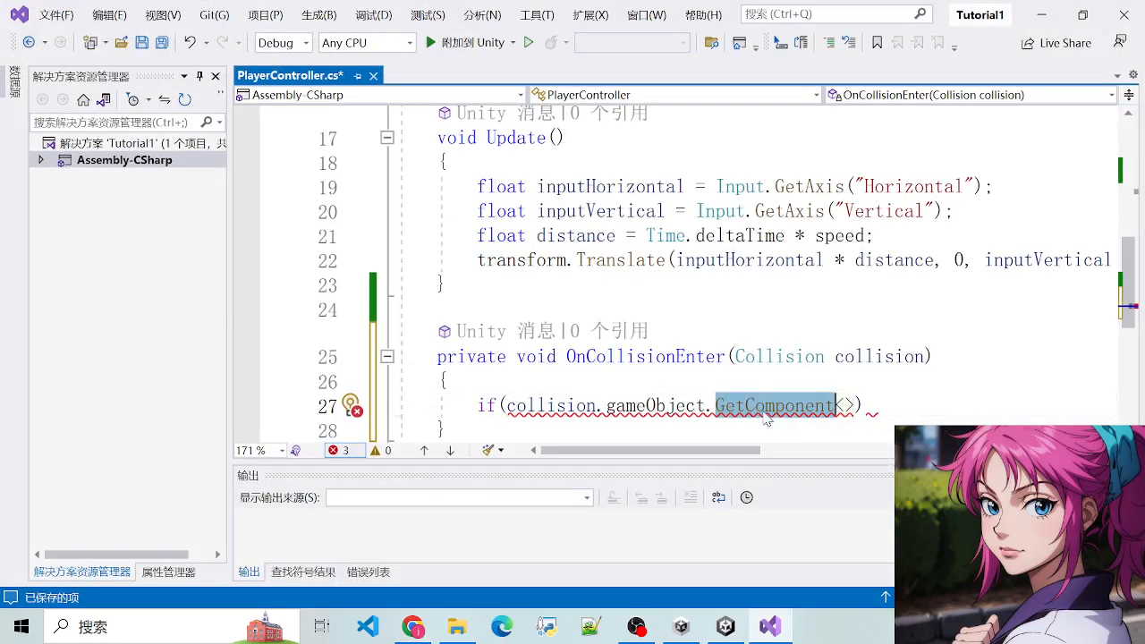
Replace GetComponent<> in the if condition with a CompareTag call and open an empty string argument
click(854, 403)
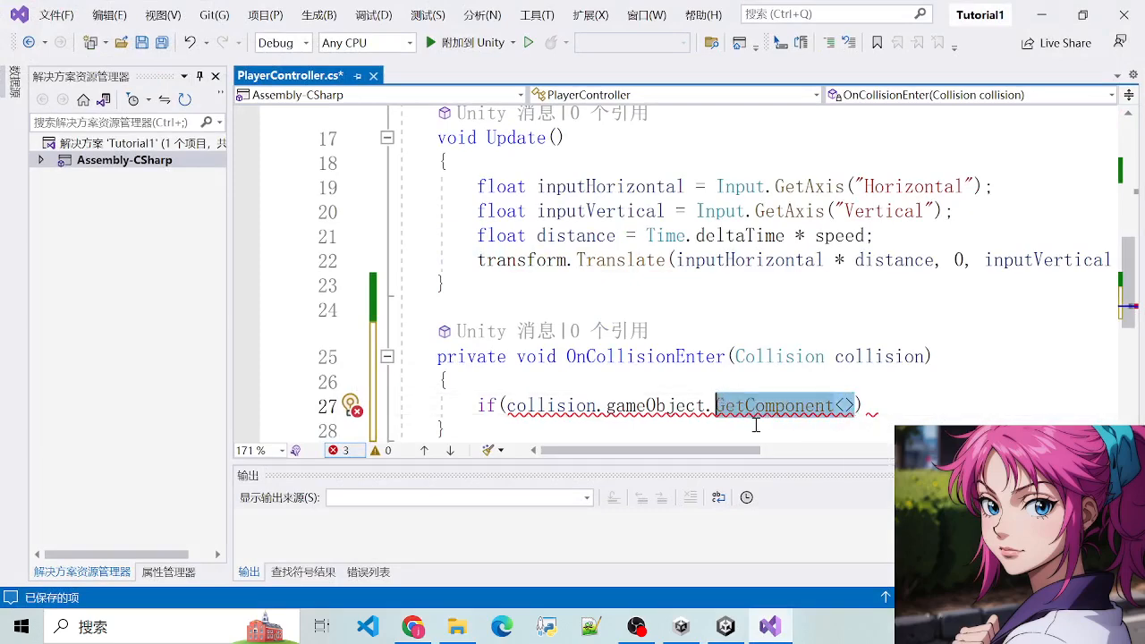
key(BackSpace)
key(BackSpace)
text(.CompareTag)
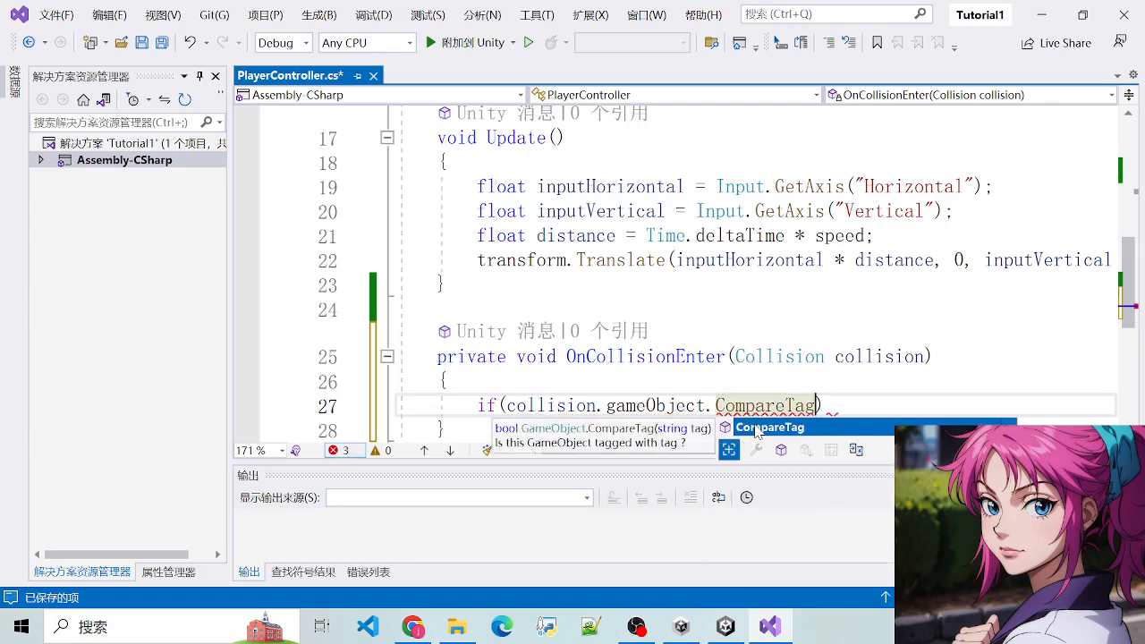
text((")
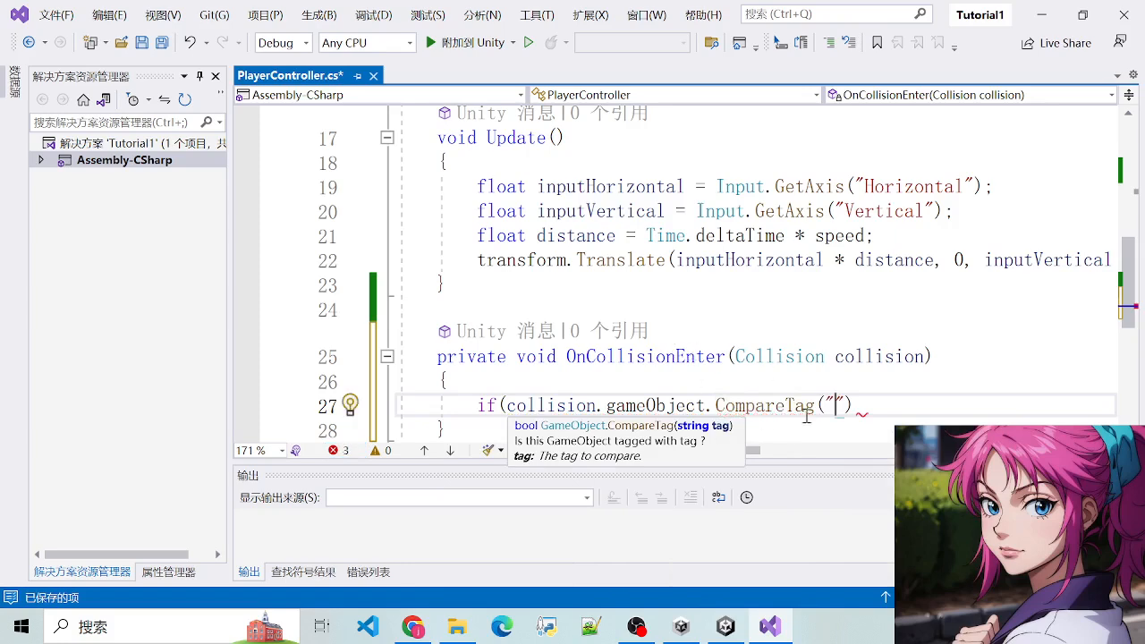
Switch to Unity and inspect the capsule instances under the Capsules object
click(726, 628)
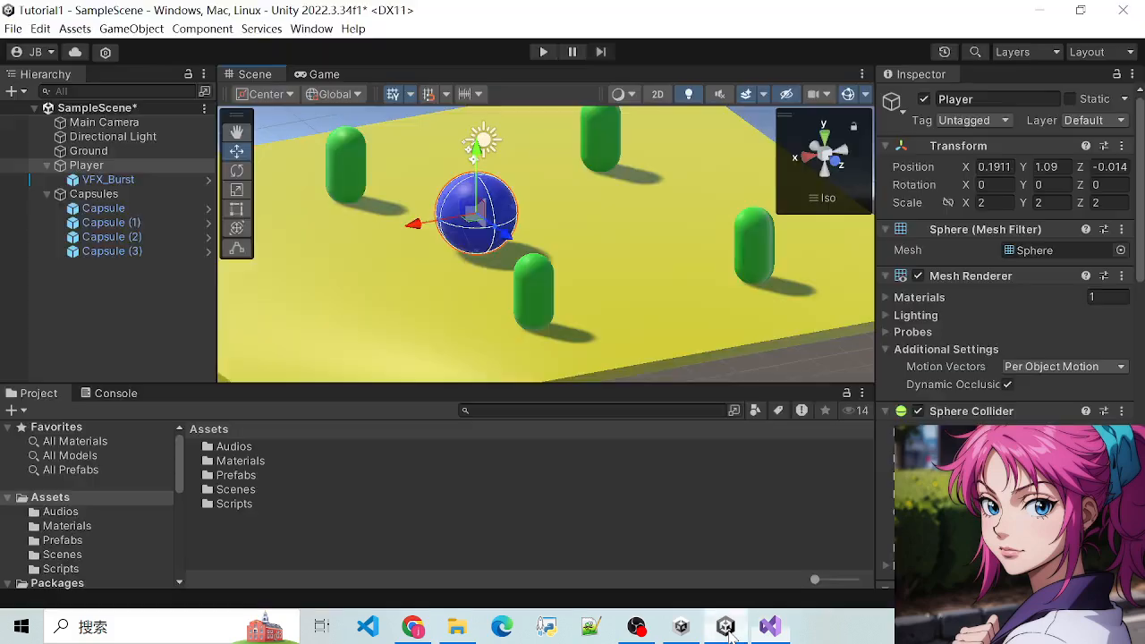
click(114, 210)
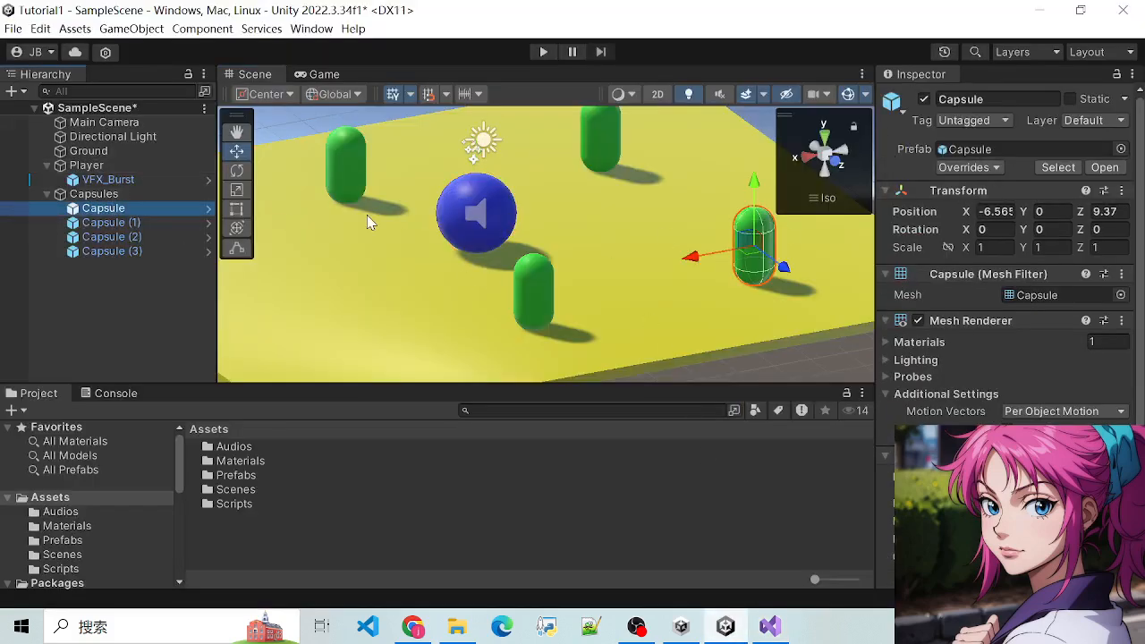
key(Down)
key(Down)
key(Down)
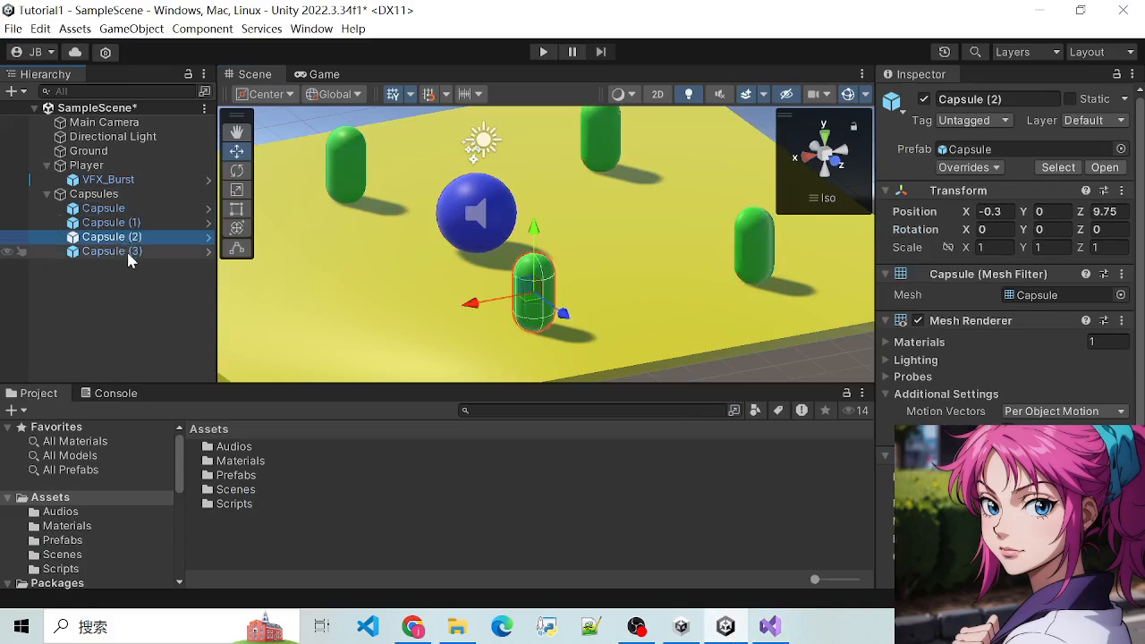
click(108, 208)
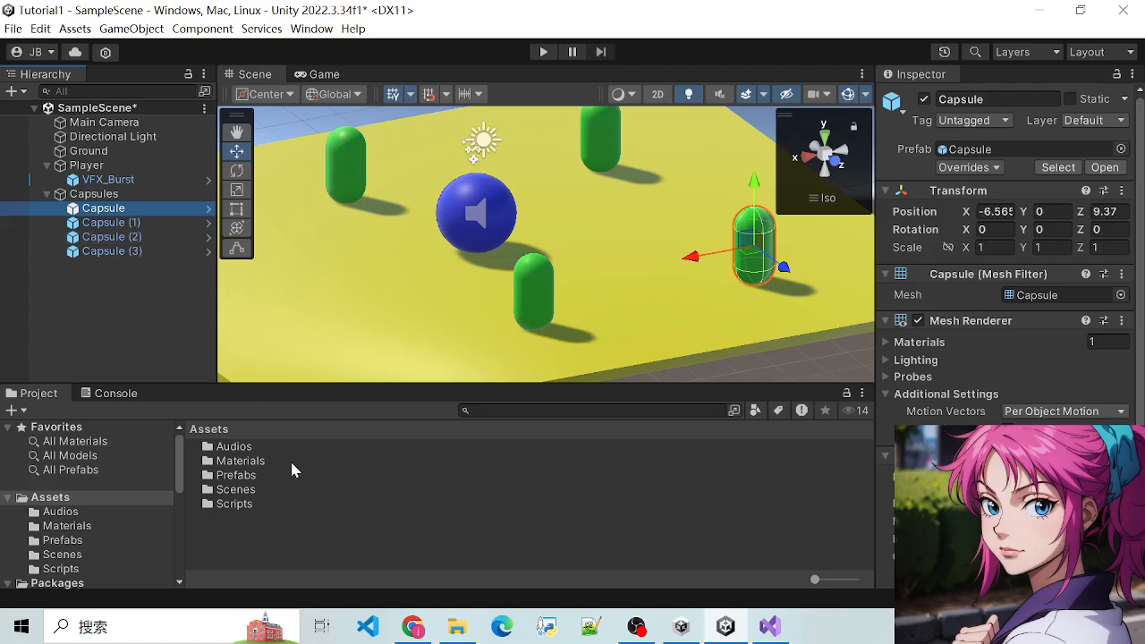
Create a new tag named Capsule from the Capsule prefab's tag list
double_click(230, 475)
click(238, 447)
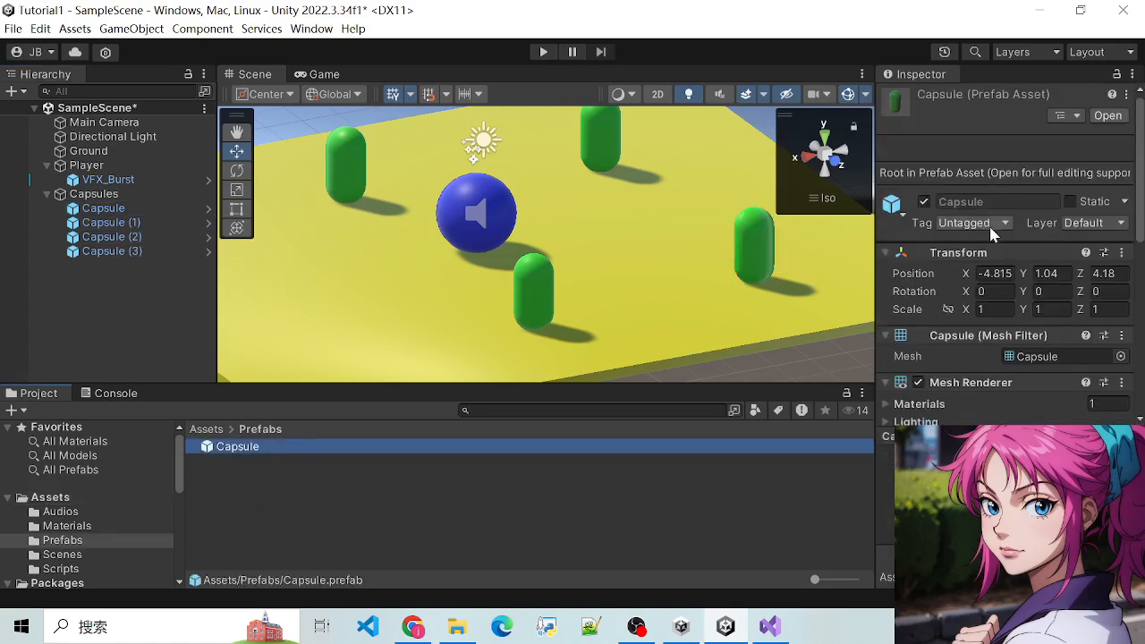
click(1003, 225)
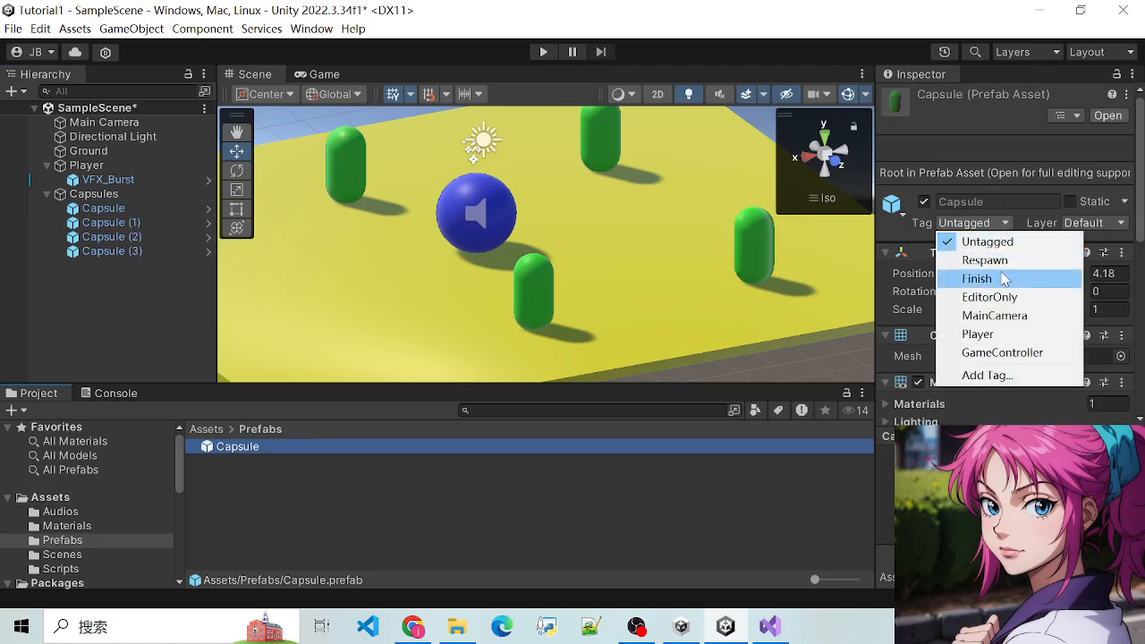
click(989, 374)
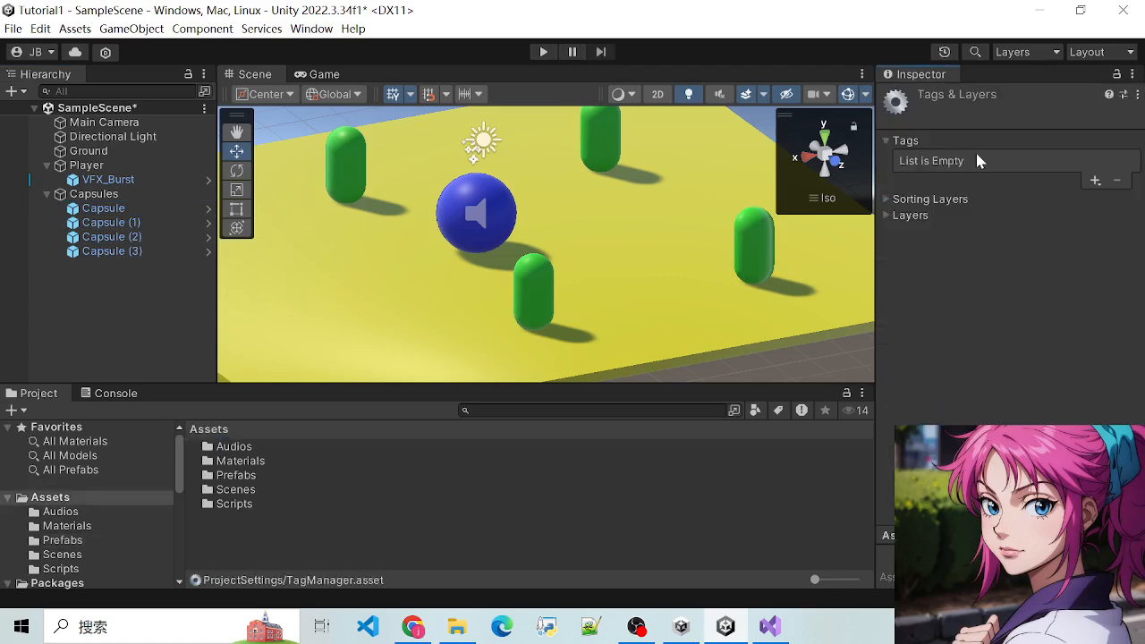
click(1094, 180)
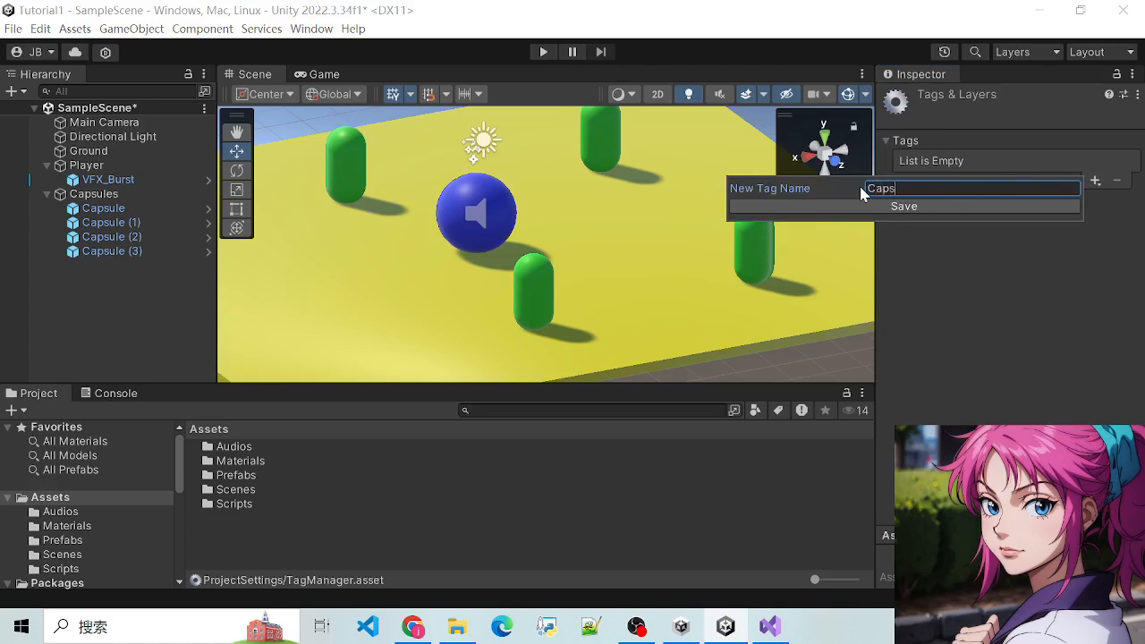
click(893, 208)
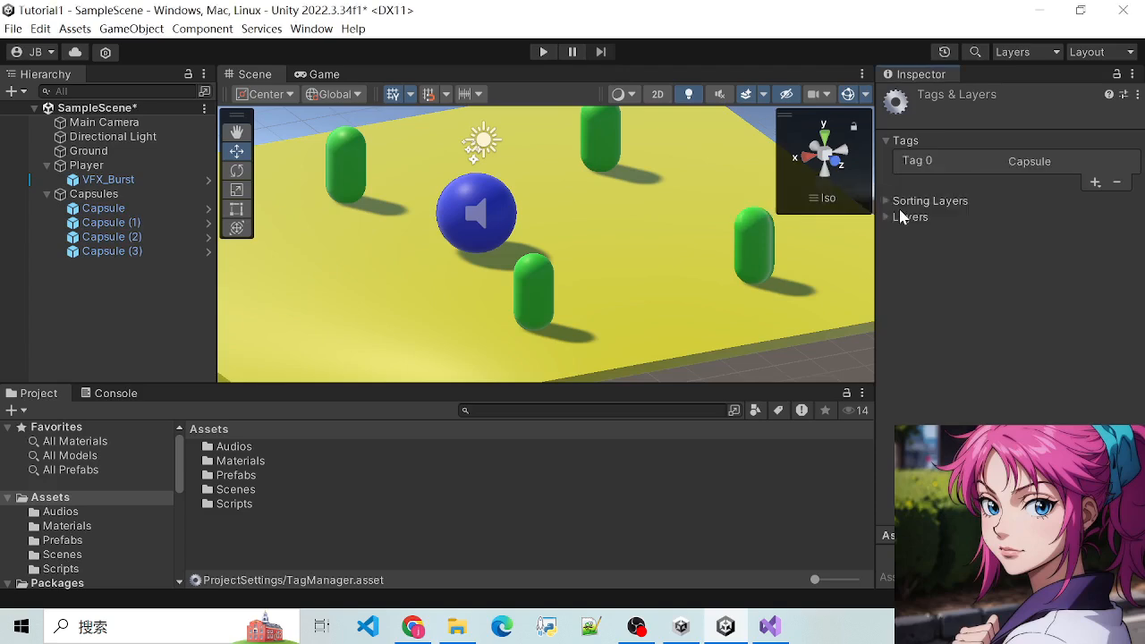
Assign the Capsule tag to the Capsule prefab in the Prefabs folder
double_click(238, 476)
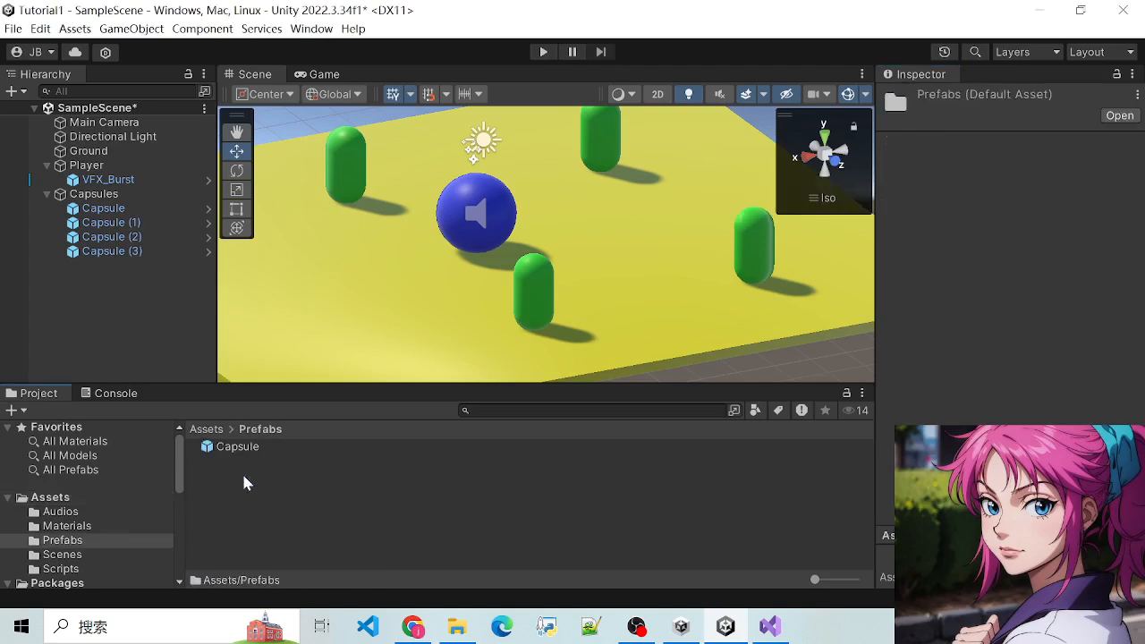
click(237, 447)
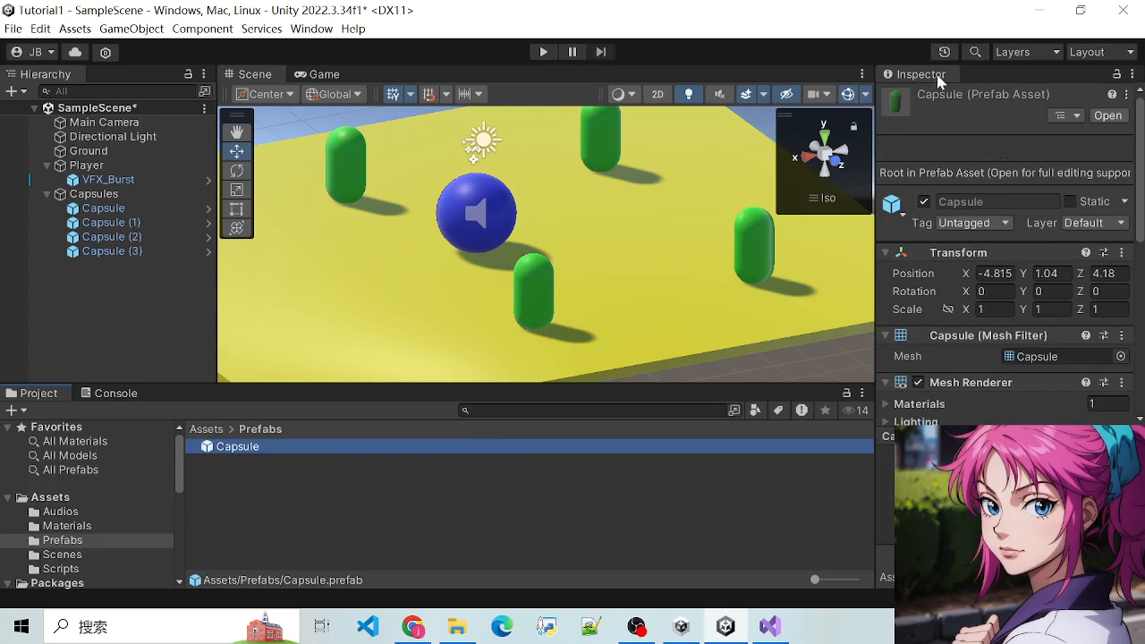
click(1001, 223)
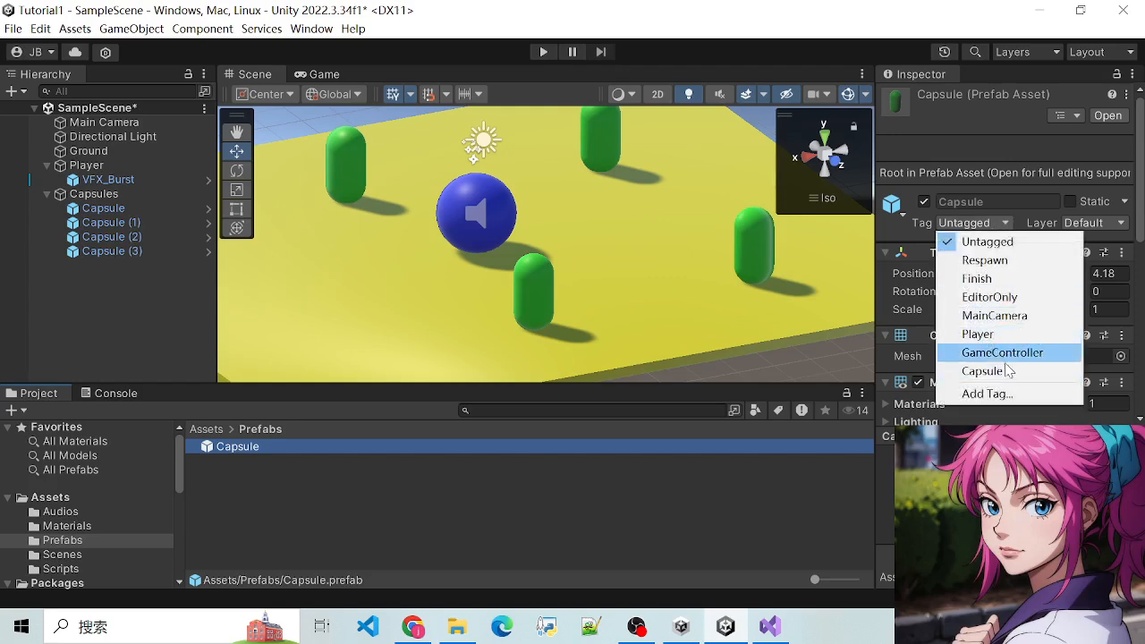
click(978, 371)
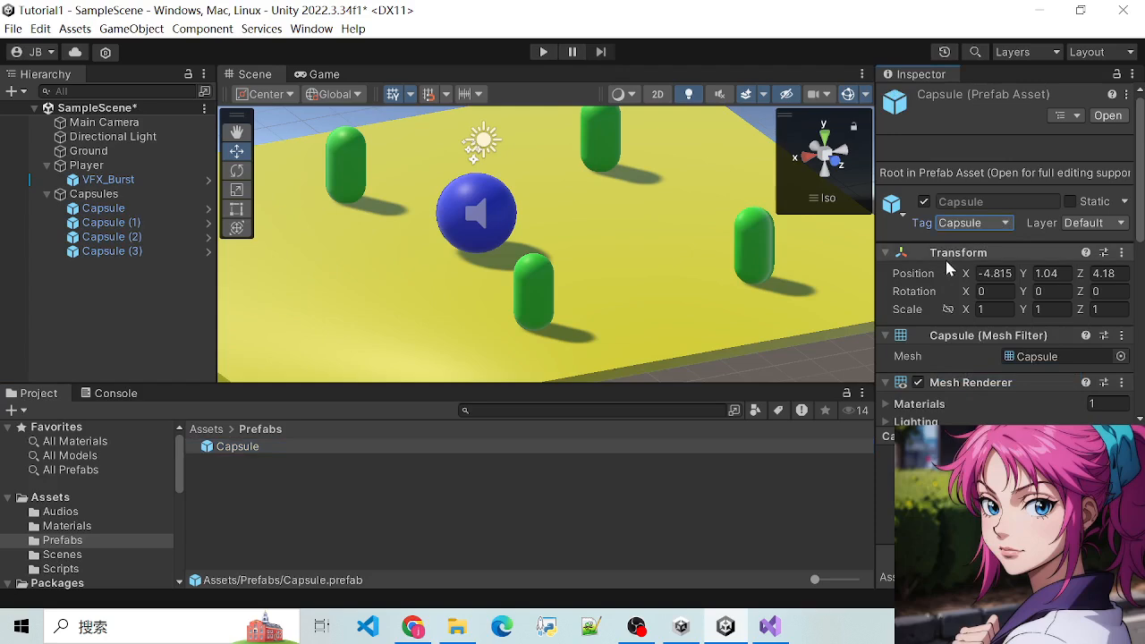
Check the tag on the Capsule prefab and on each capsule instance under the Capsules object
click(134, 225)
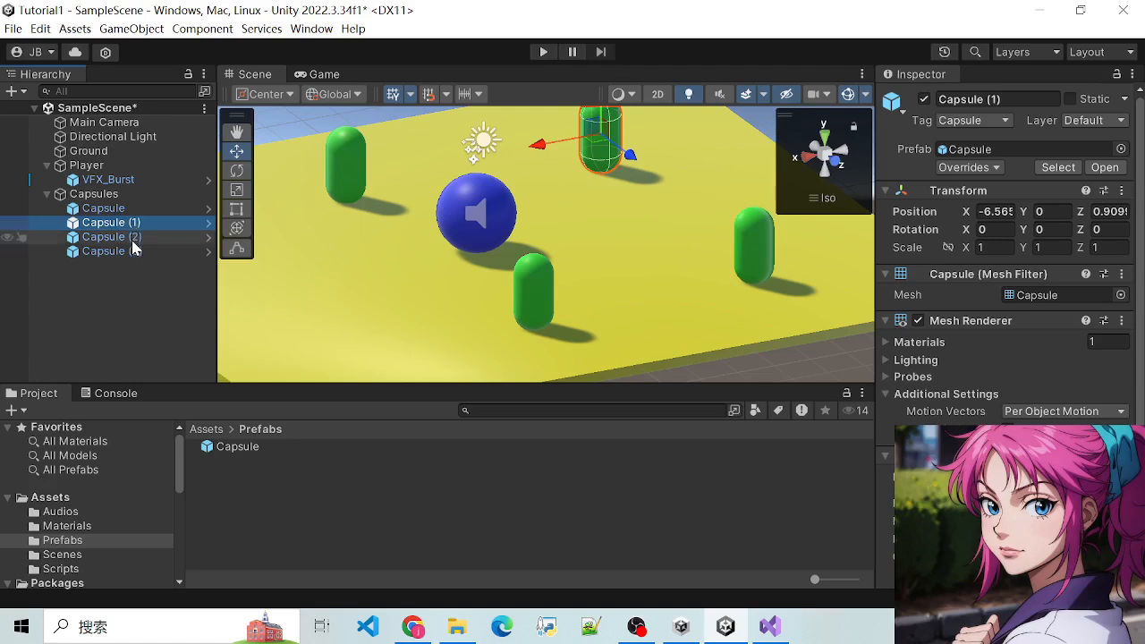
click(133, 251)
click(111, 222)
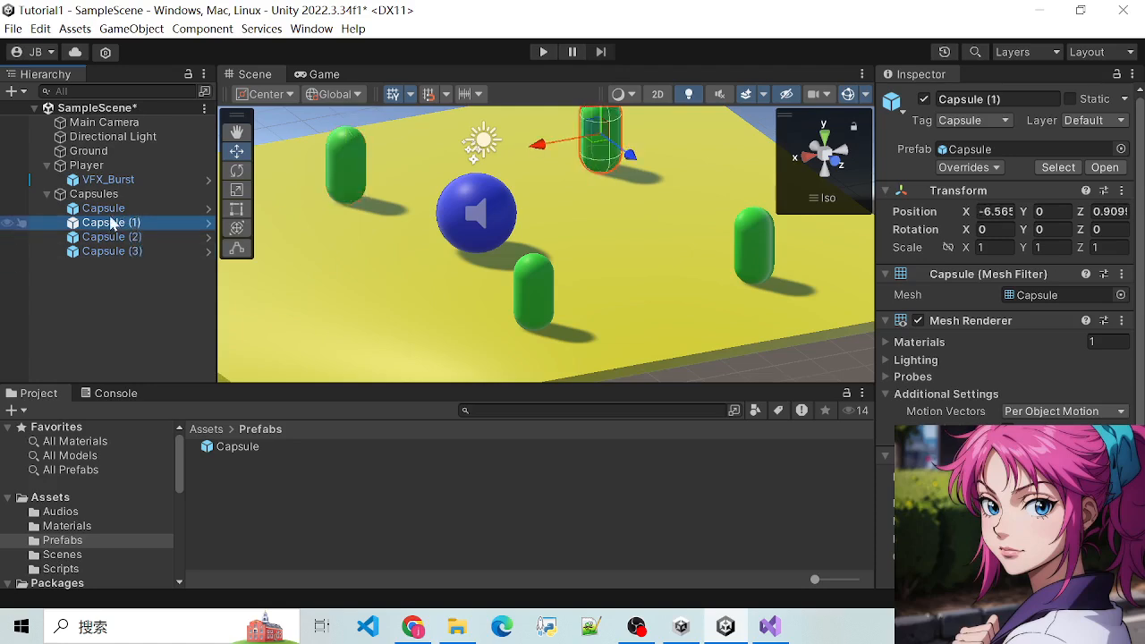
click(102, 208)
click(111, 237)
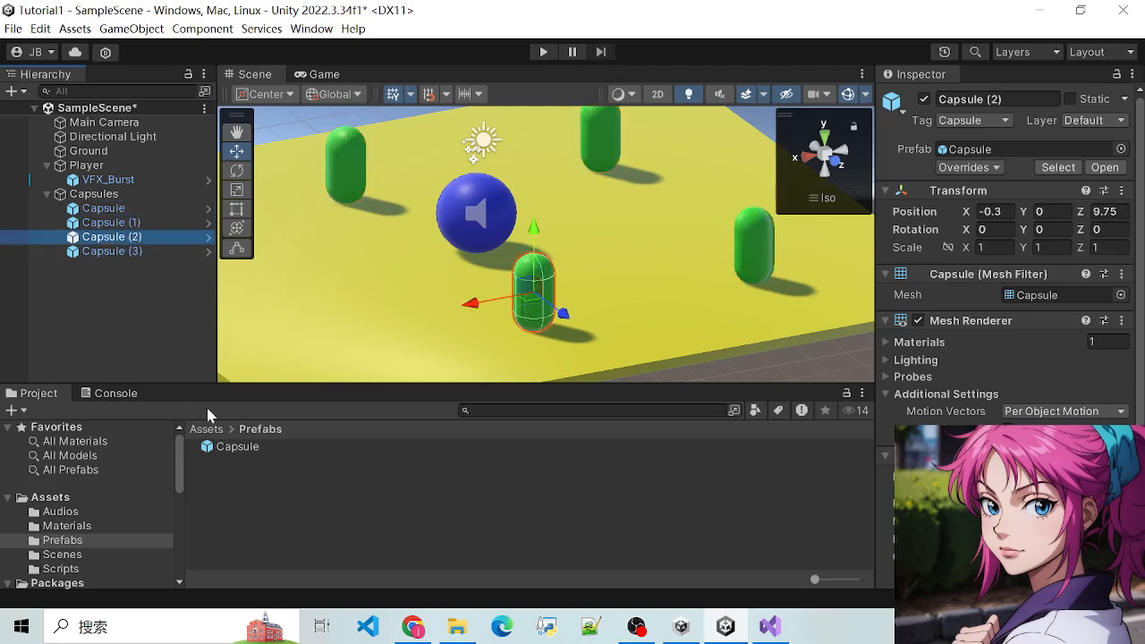
click(228, 449)
click(263, 459)
click(232, 447)
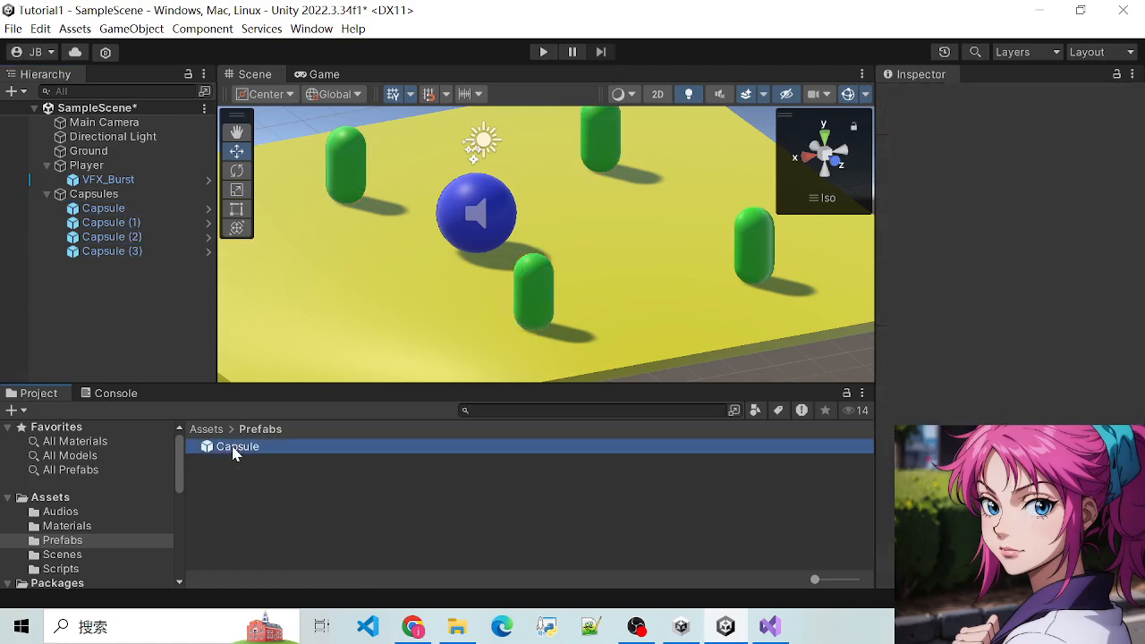
click(121, 209)
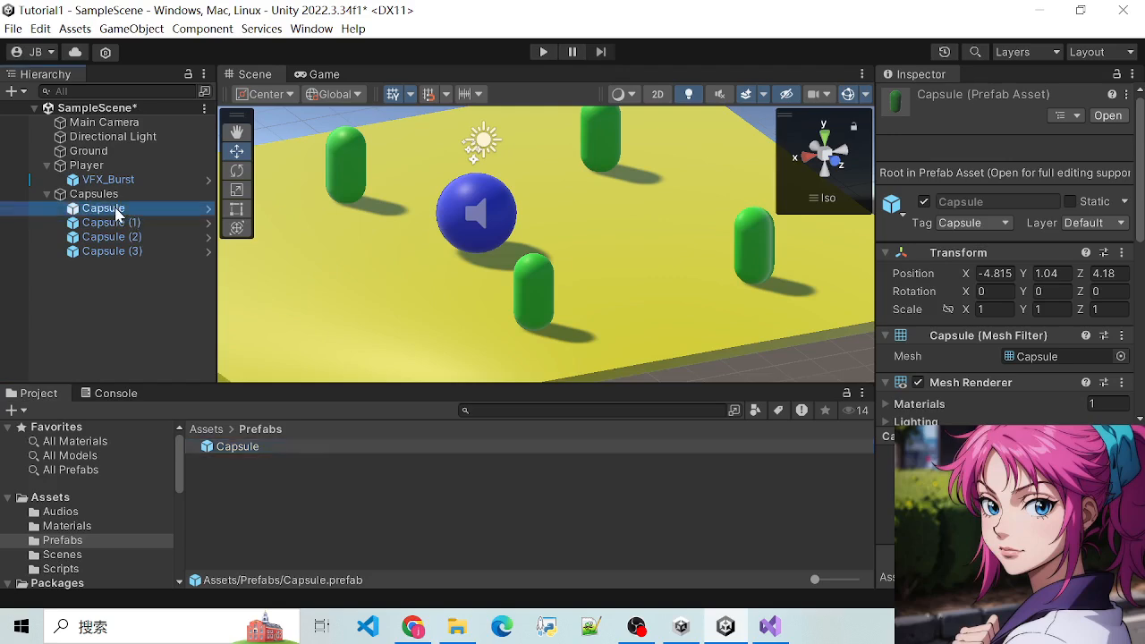
click(128, 238)
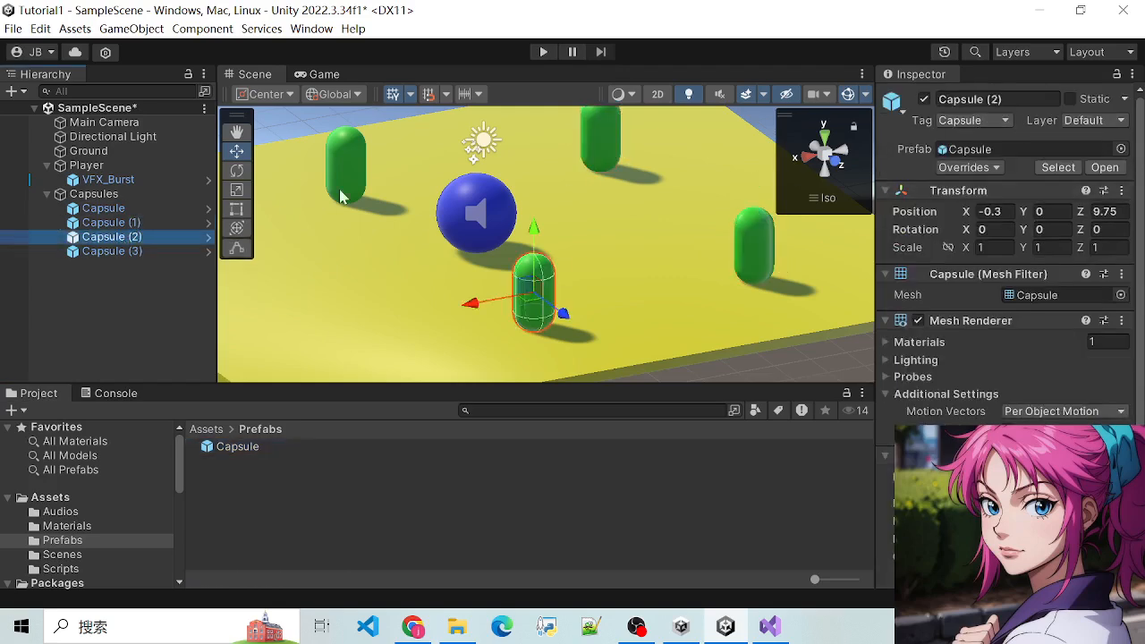
click(106, 251)
click(114, 224)
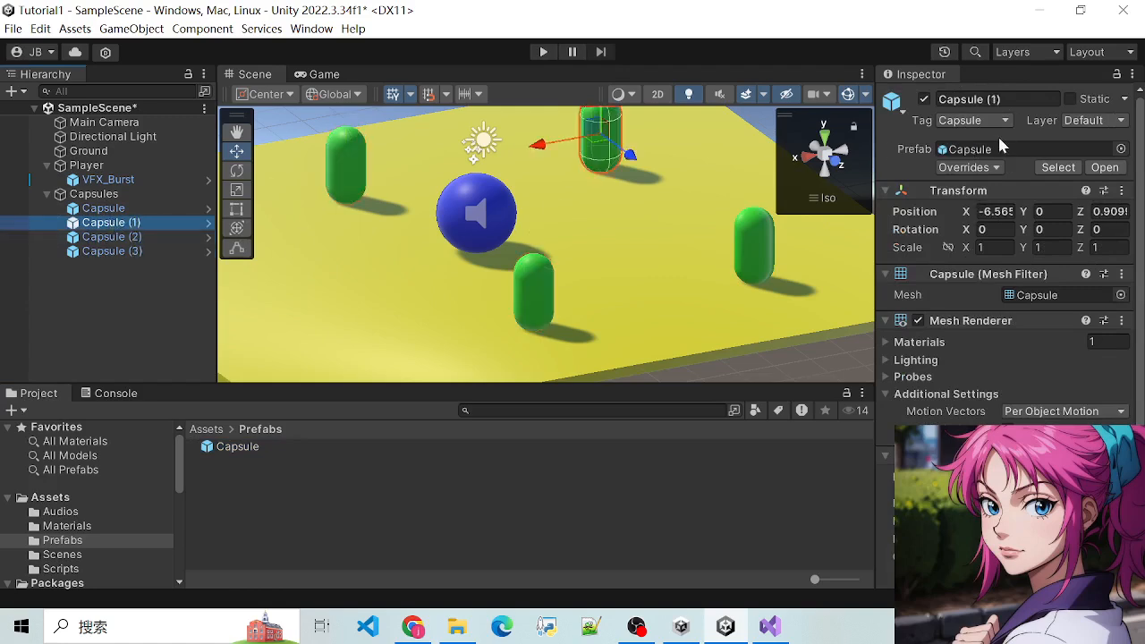
click(121, 208)
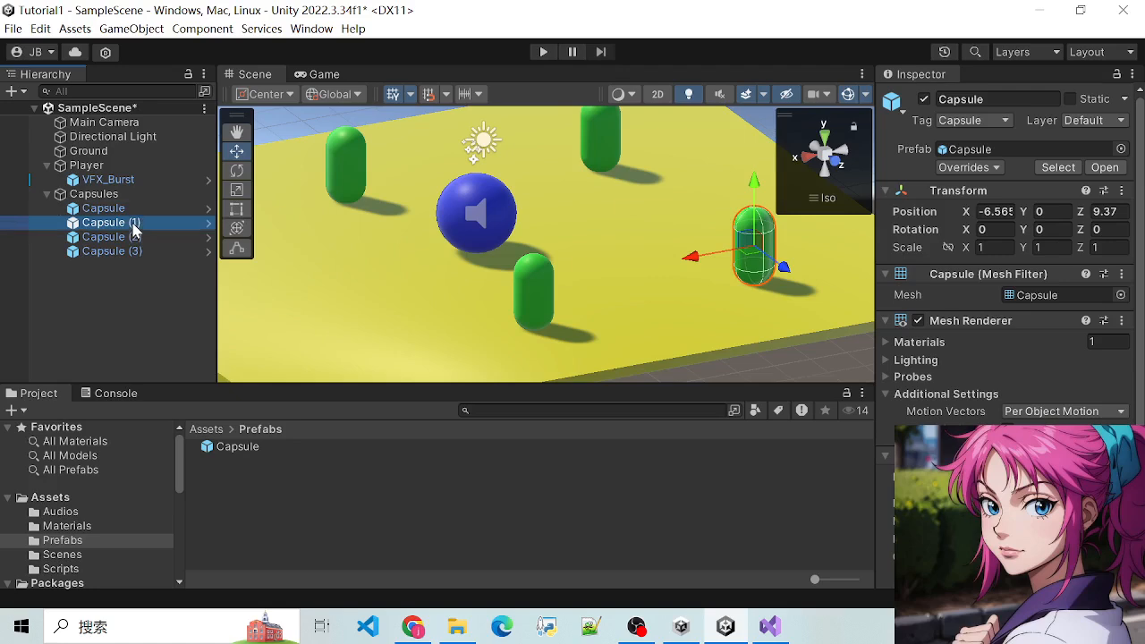
click(129, 222)
click(100, 195)
click(115, 209)
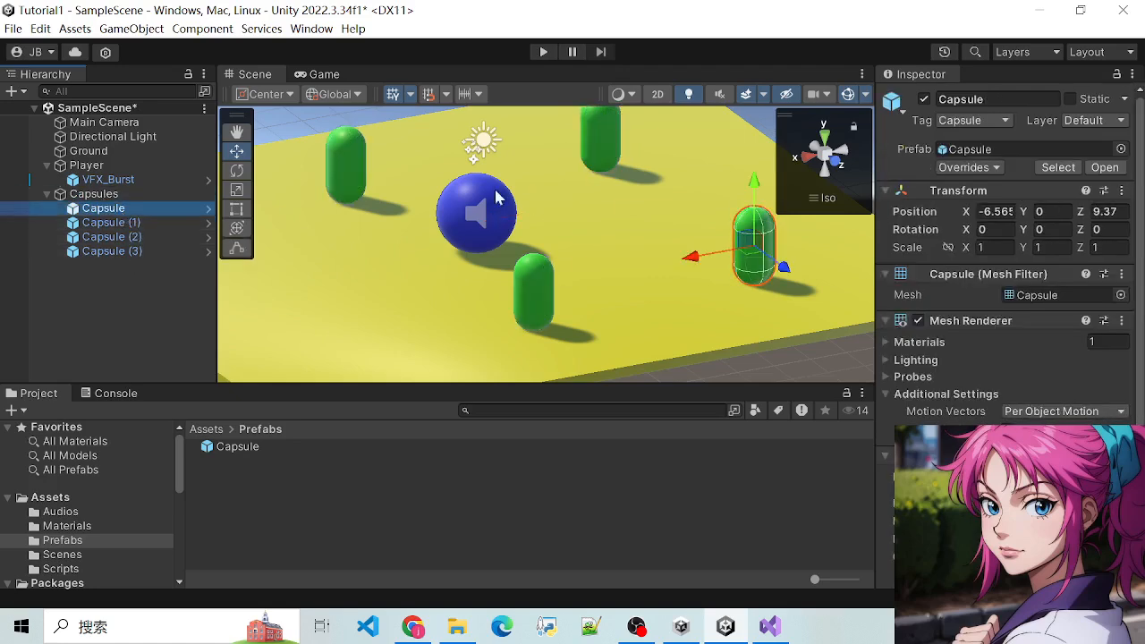
Copy the name Capsule from the capsule object in Unity and paste it into the CompareTag string in Visual Studio's PlayerController script
click(783, 631)
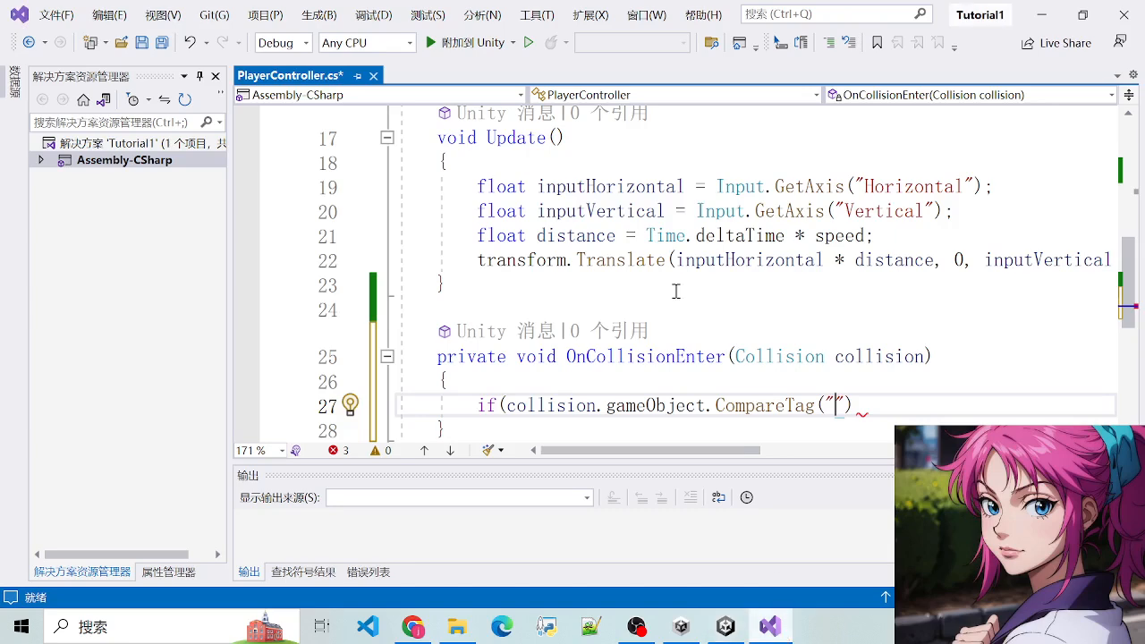
click(835, 409)
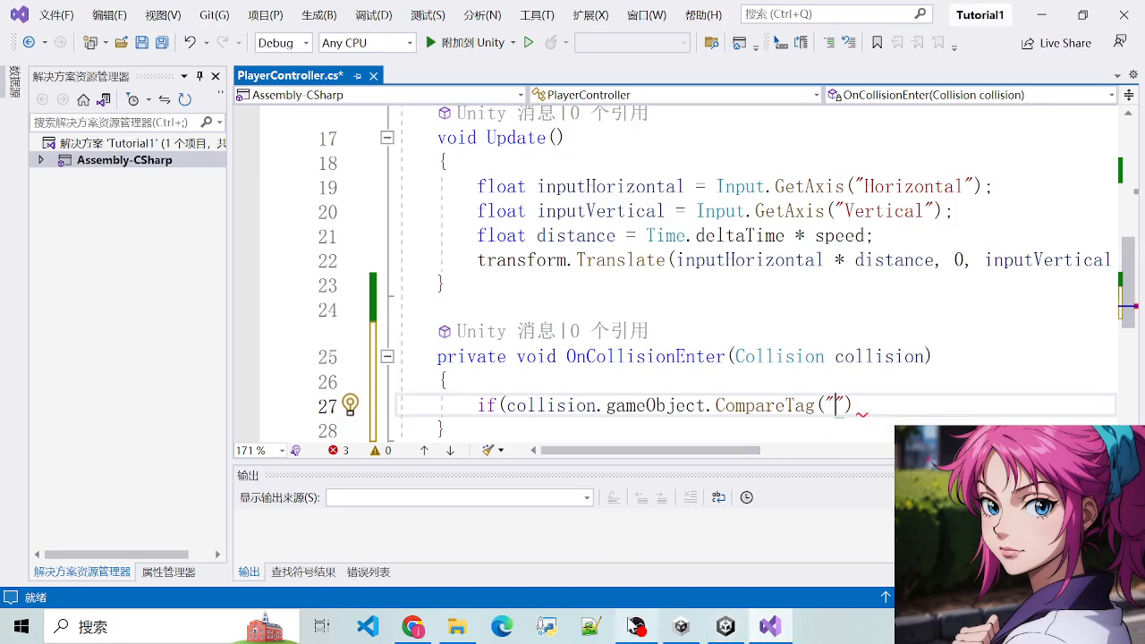
click(725, 627)
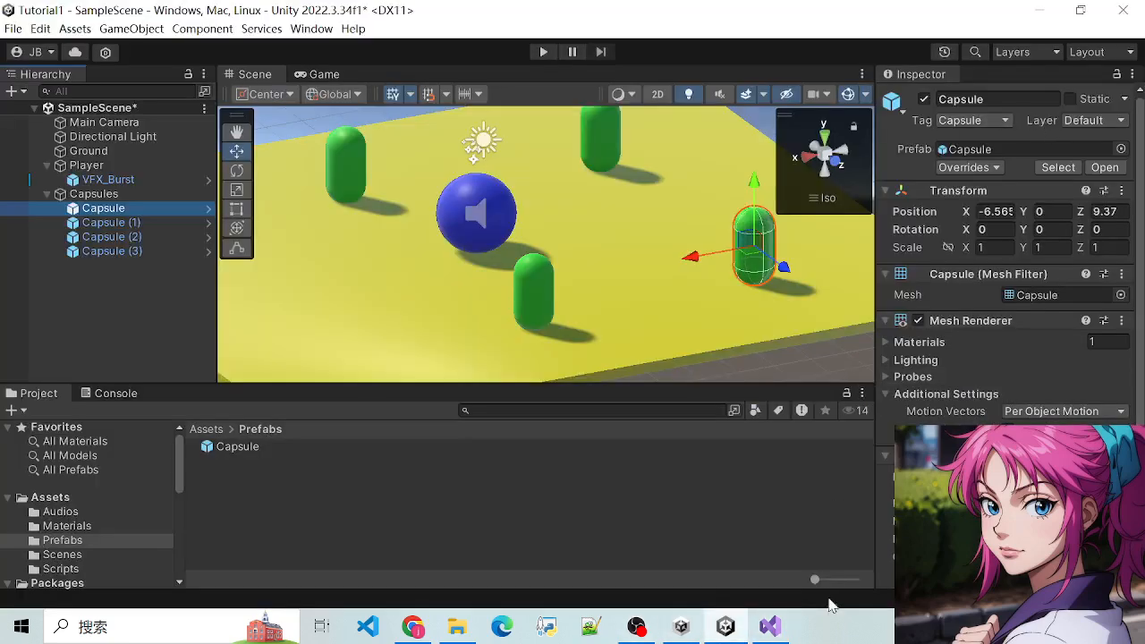
click(771, 627)
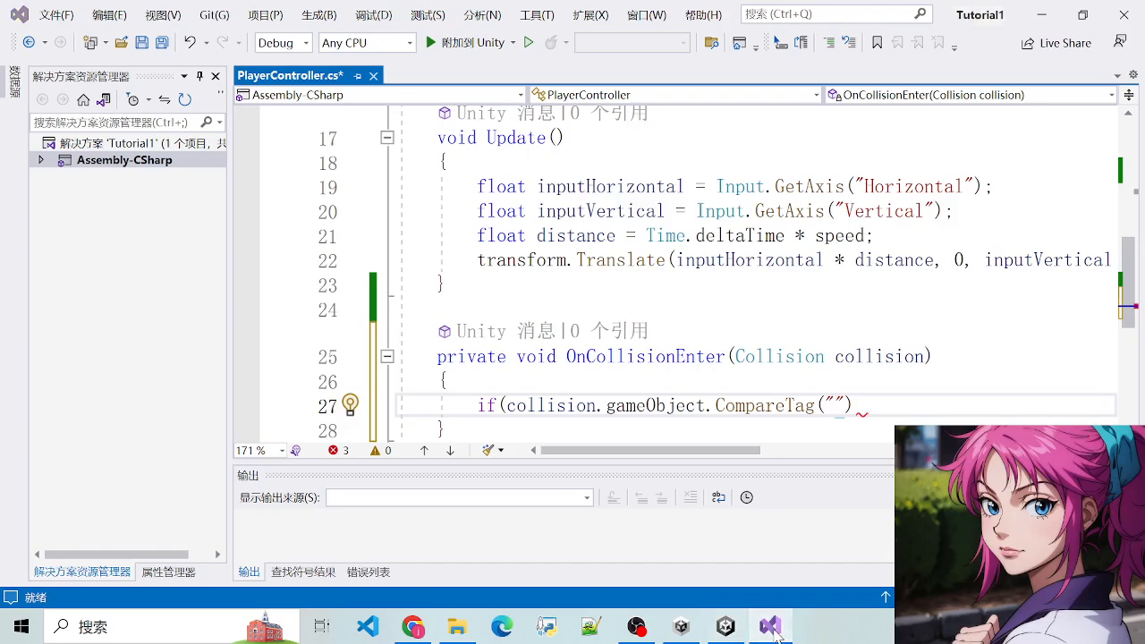
click(771, 626)
click(995, 100)
key(ctrl+c)
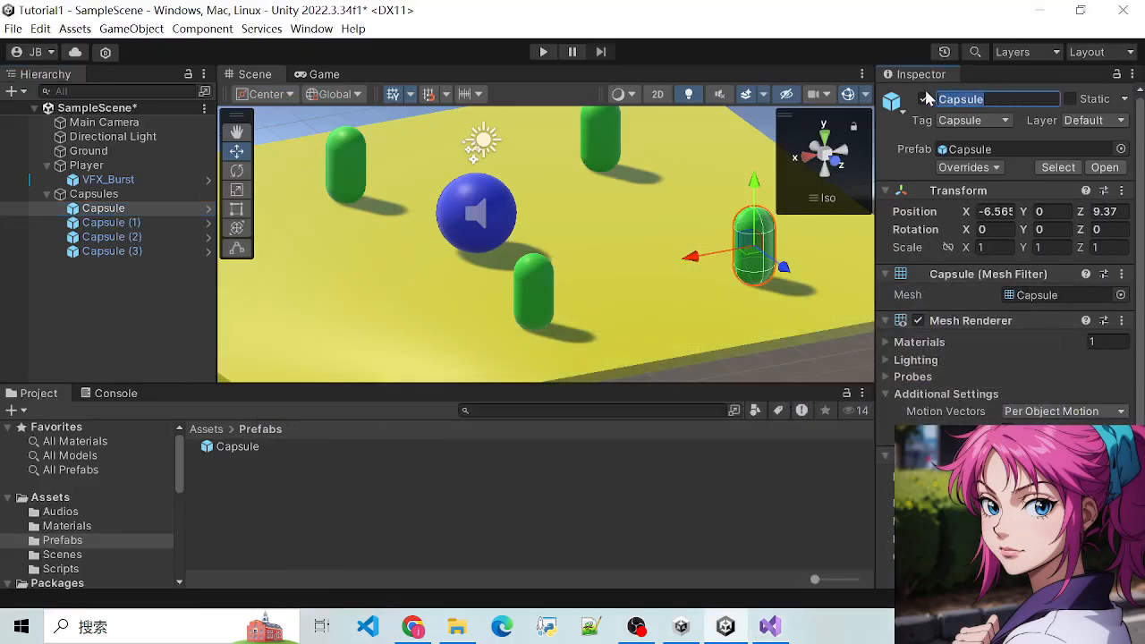
click(770, 627)
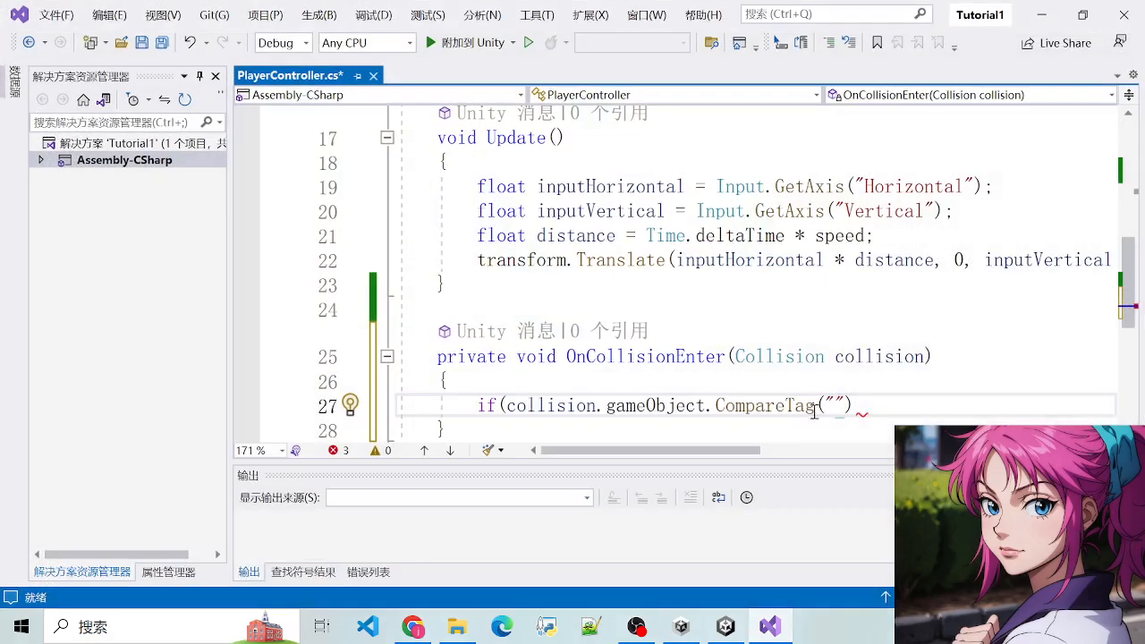
key(ctrl+v)
Close the CompareTag if condition, add an empty braced body to it, and save the script
drag(737, 405, 895, 404)
click(955, 397)
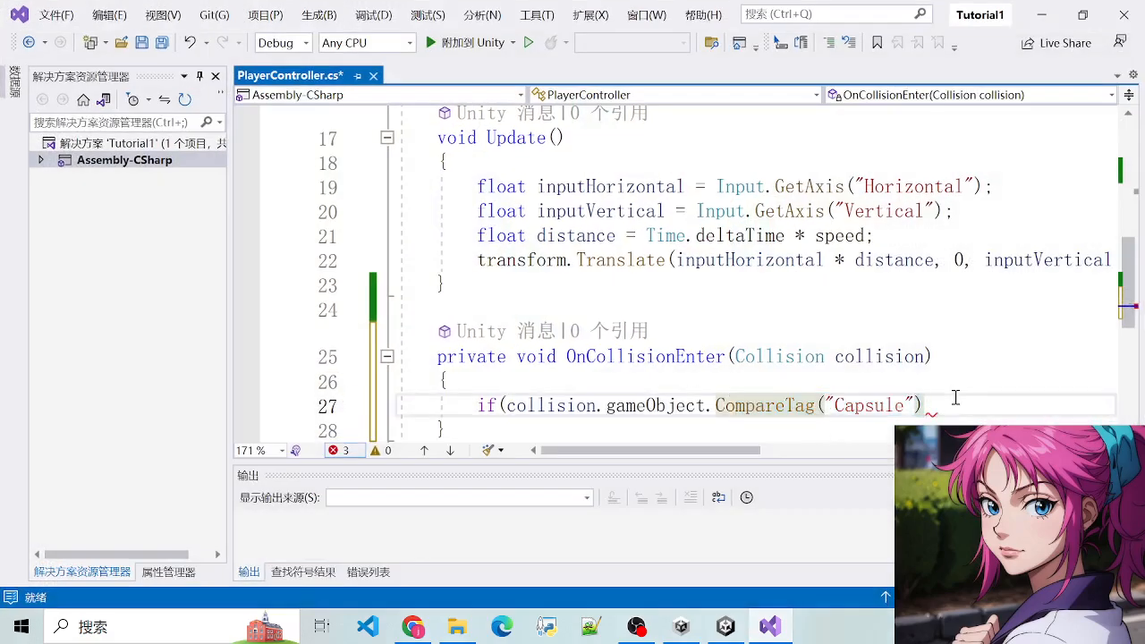
text(){)
key(Return)
key(ctrl+s)
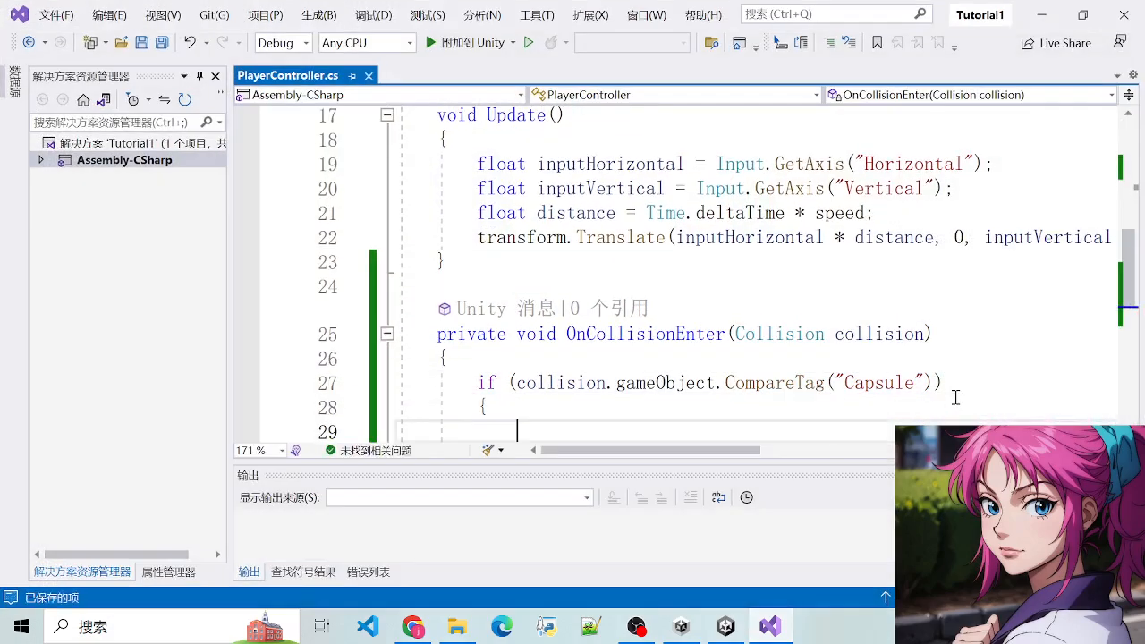
Review the PlayerController script from OnCollisionEnter up to the class declaration, and switch to Unity to view the scene
scroll(843, 382, down, 2)
scroll(757, 291, up, 1)
click(838, 261)
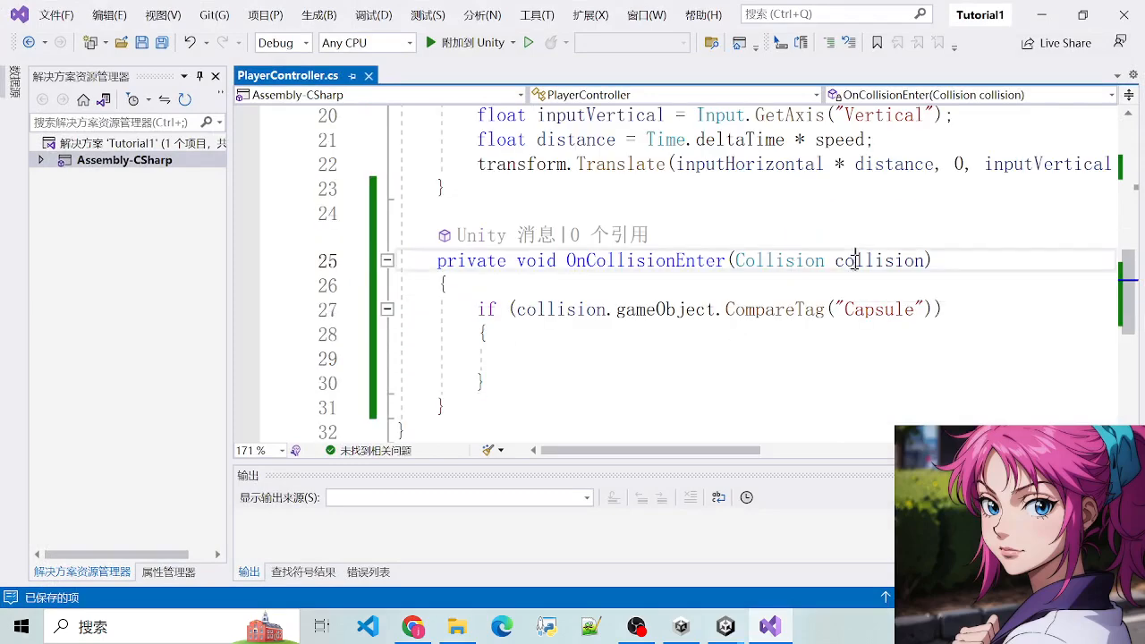
double_click(645, 261)
scroll(649, 269, up, 6)
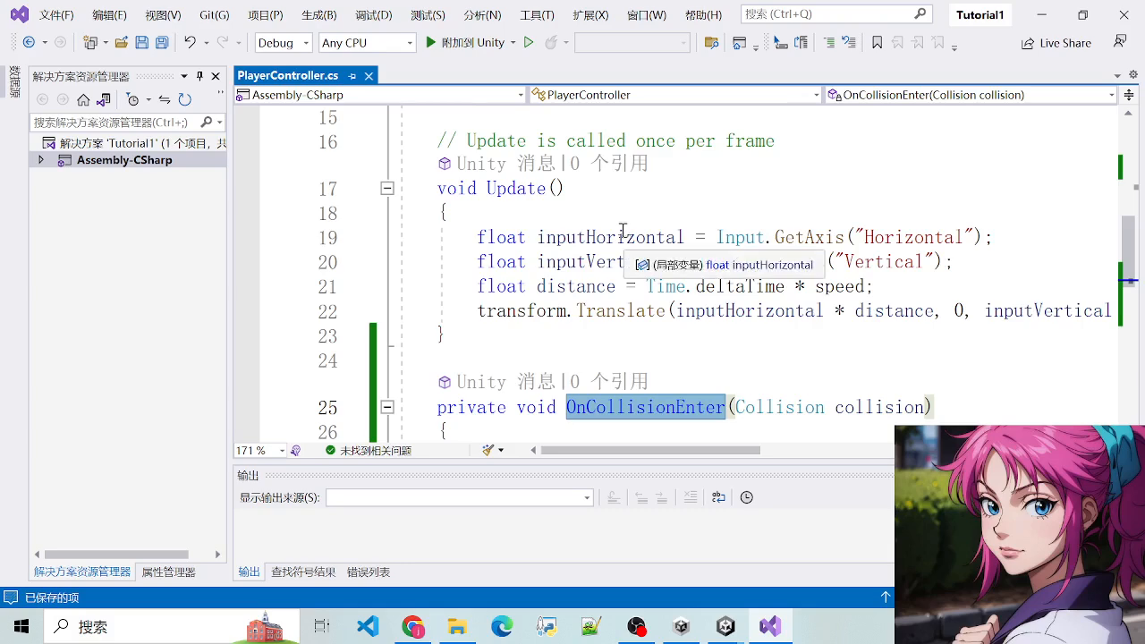
scroll(585, 242, down, 1)
scroll(735, 214, up, 2)
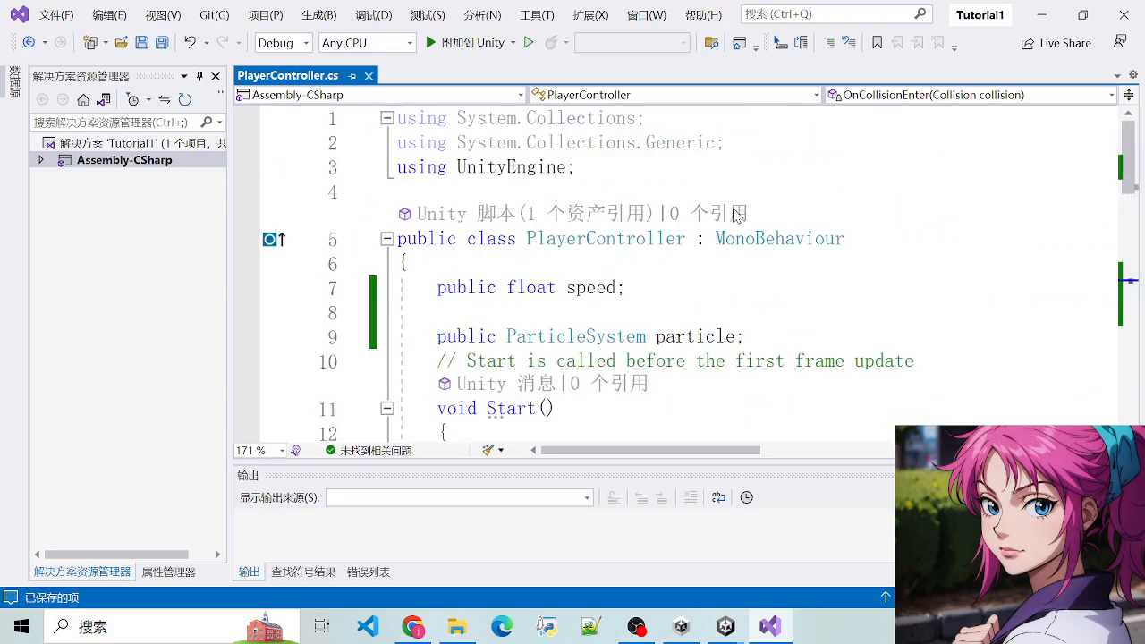
click(573, 243)
mouse_move(711, 633)
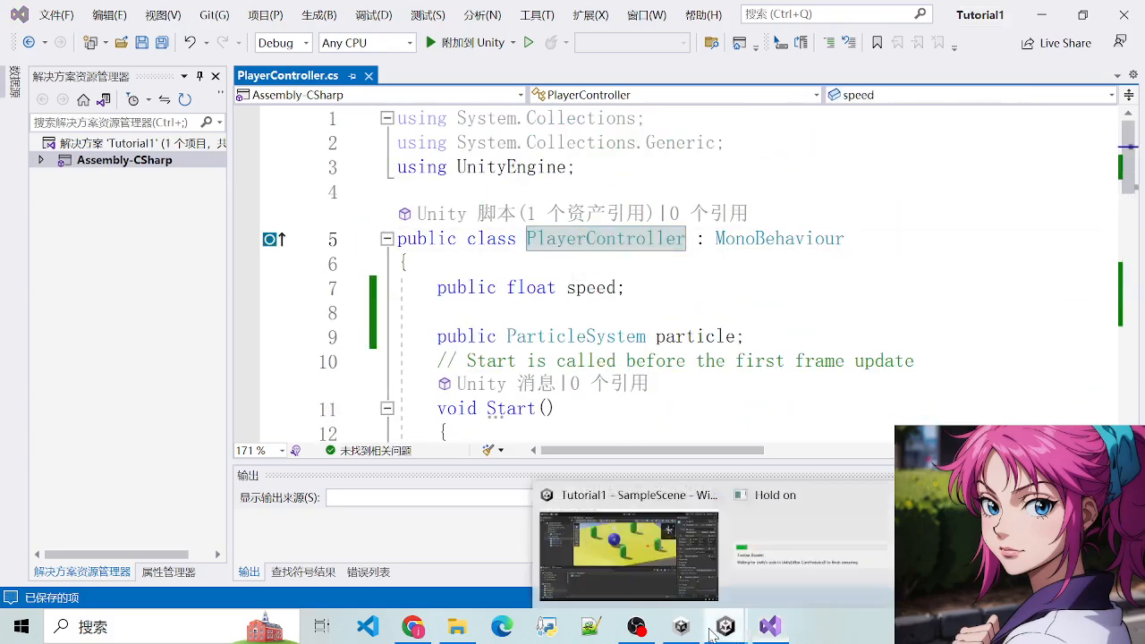
key(alt+Tab)
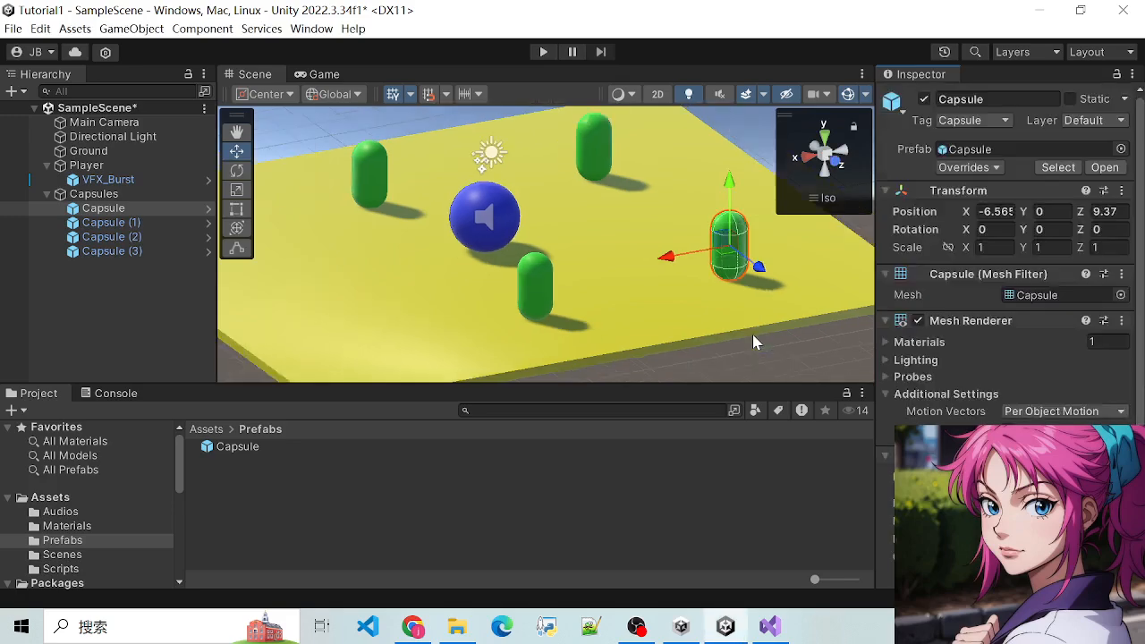
Return to Visual Studio and examine OnCollisionEnter's Collision parameter and the gameObject reference in the if condition
click(769, 626)
scroll(728, 357, down, 10)
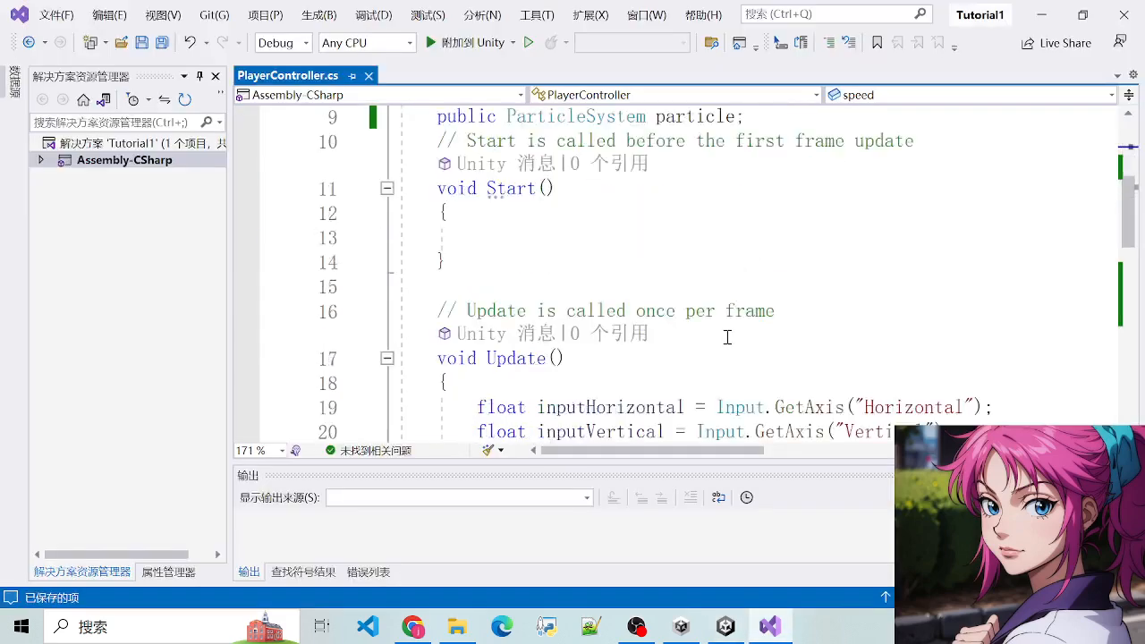
scroll(889, 265, up, 4)
drag(647, 283, 807, 285)
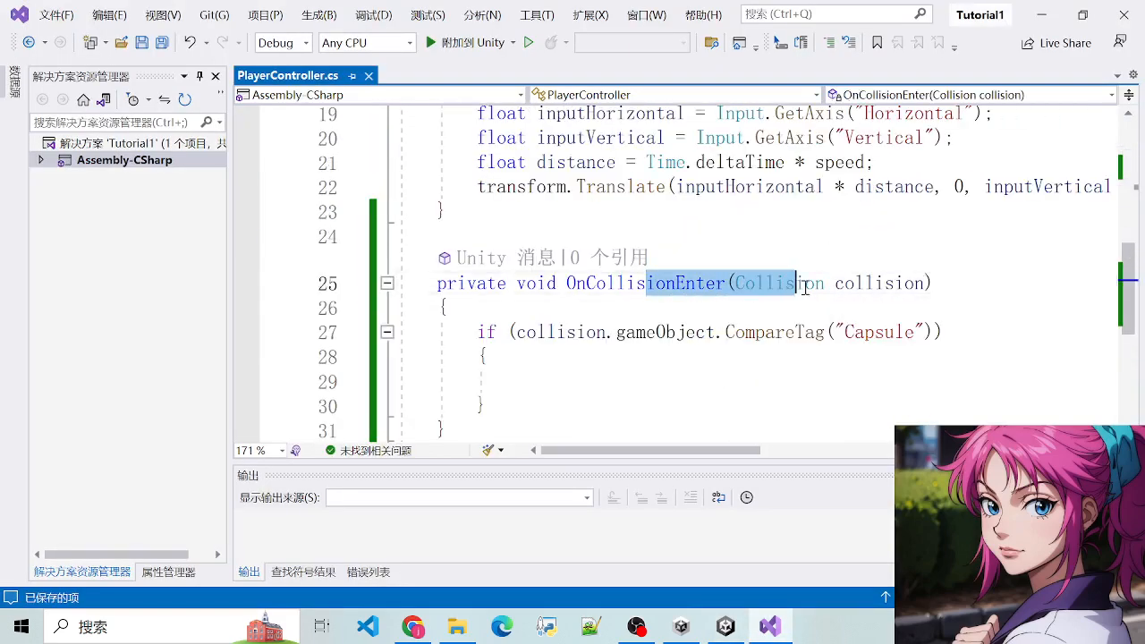
click(855, 322)
click(876, 278)
click(815, 279)
drag(729, 283, 945, 282)
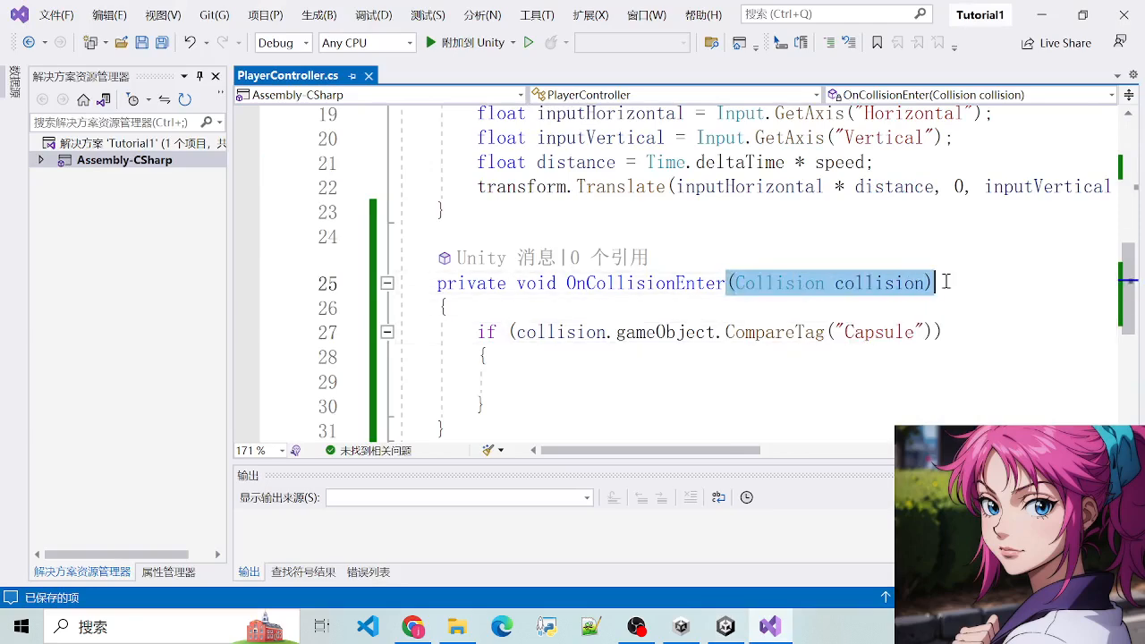
click(945, 282)
click(788, 281)
click(666, 332)
double_click(651, 338)
click(687, 378)
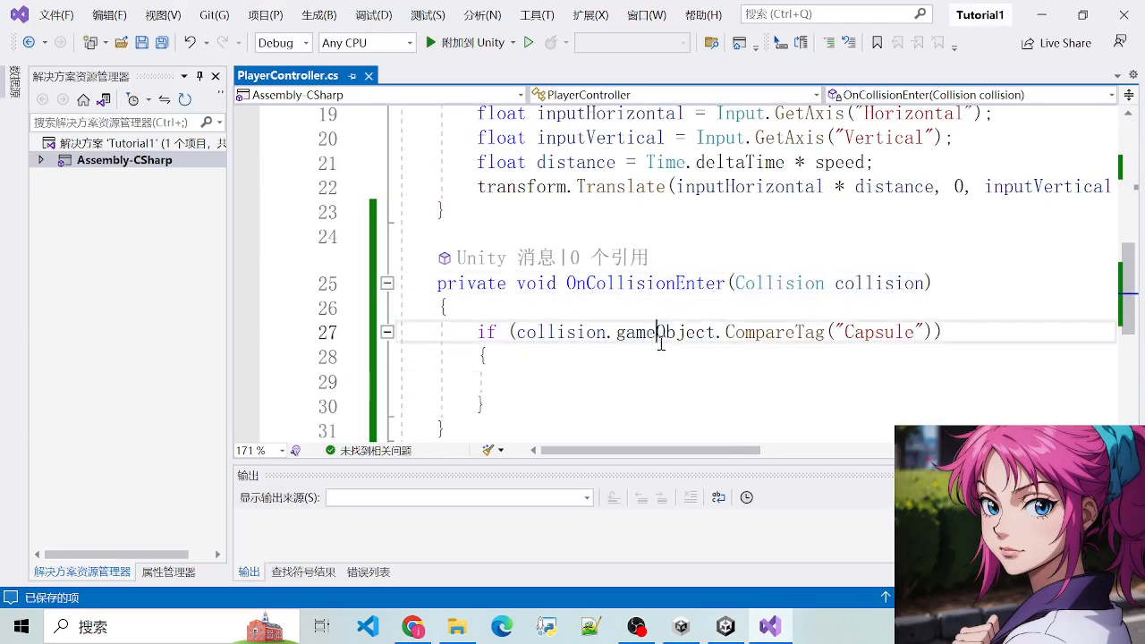
Examine the collision.gameObject.CompareTag("Capsule") condition in OnCollisionEnter part by part, and switch to Unity to view the scene
double_click(660, 338)
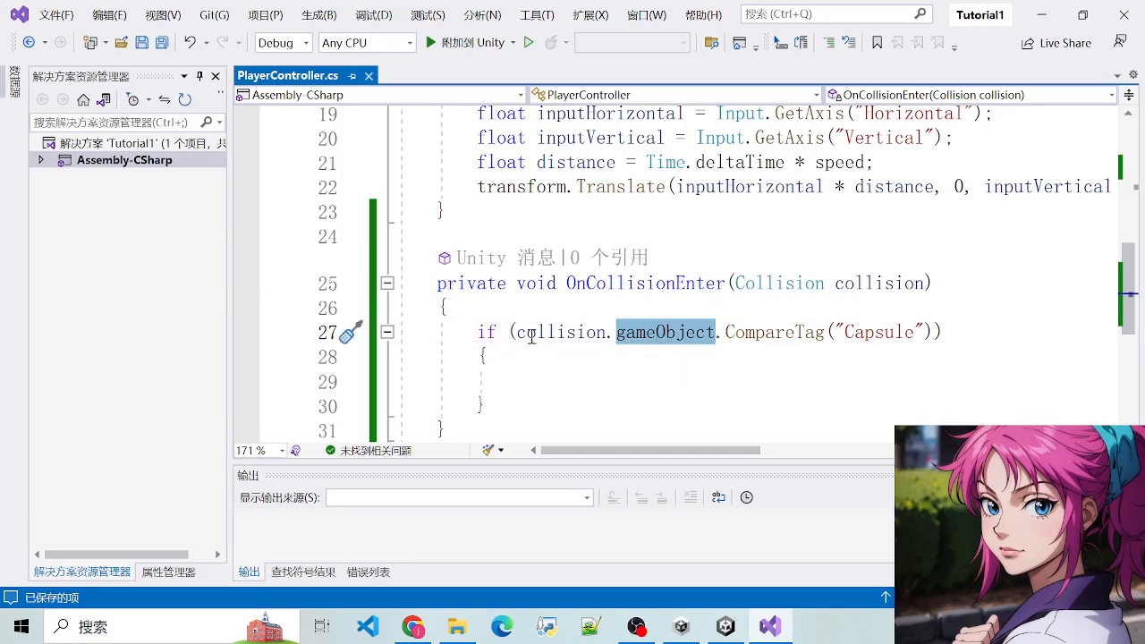
drag(501, 332, 558, 342)
click(575, 365)
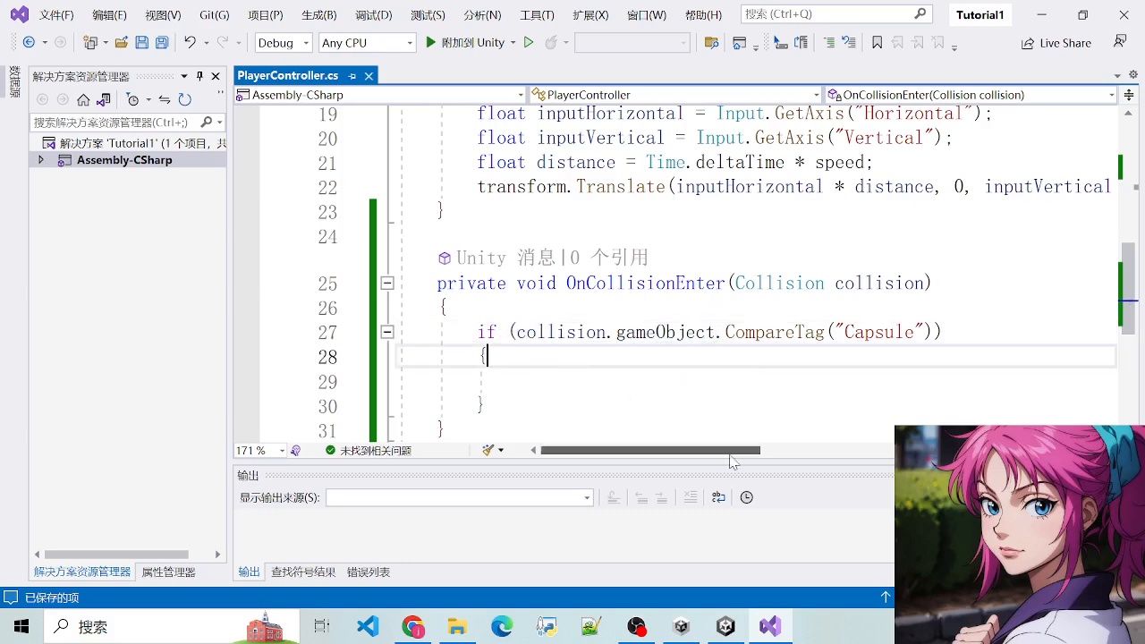
drag(477, 330, 559, 334)
click(541, 354)
drag(476, 331, 984, 332)
click(984, 332)
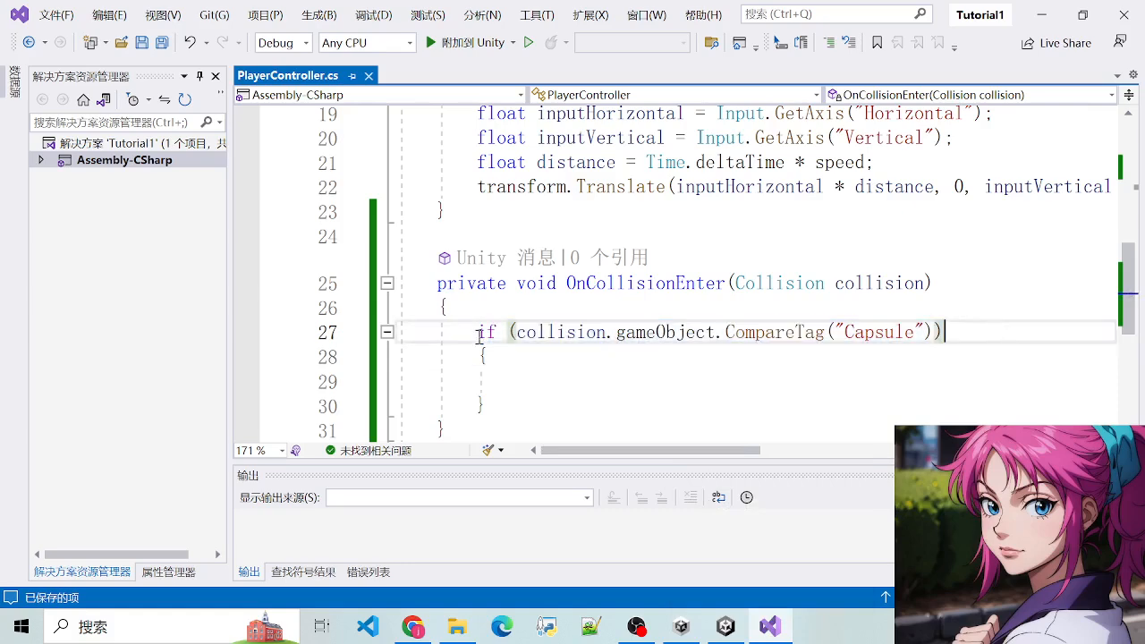
drag(494, 328, 924, 332)
click(734, 378)
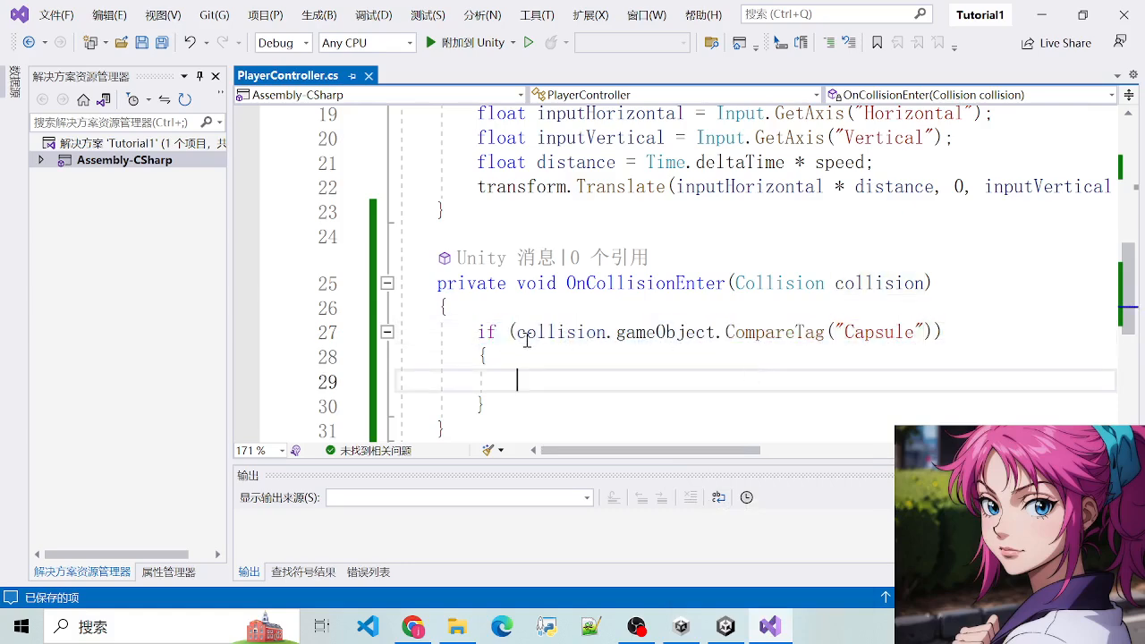
drag(487, 332, 747, 334)
click(746, 335)
drag(567, 333, 878, 336)
drag(657, 333, 936, 330)
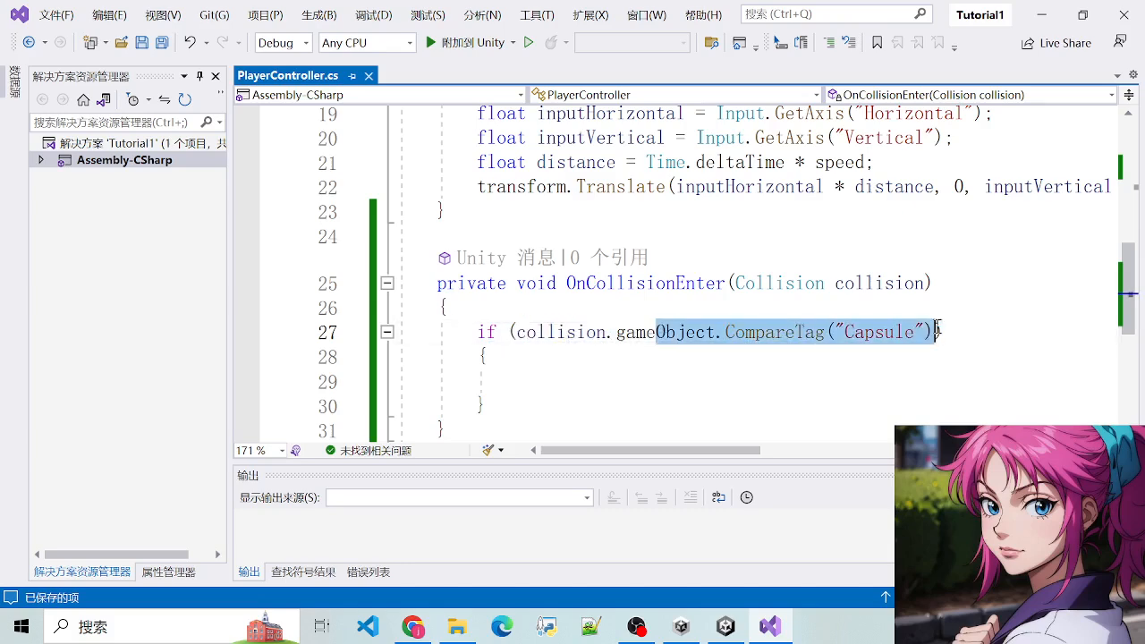
drag(745, 331, 879, 328)
click(805, 334)
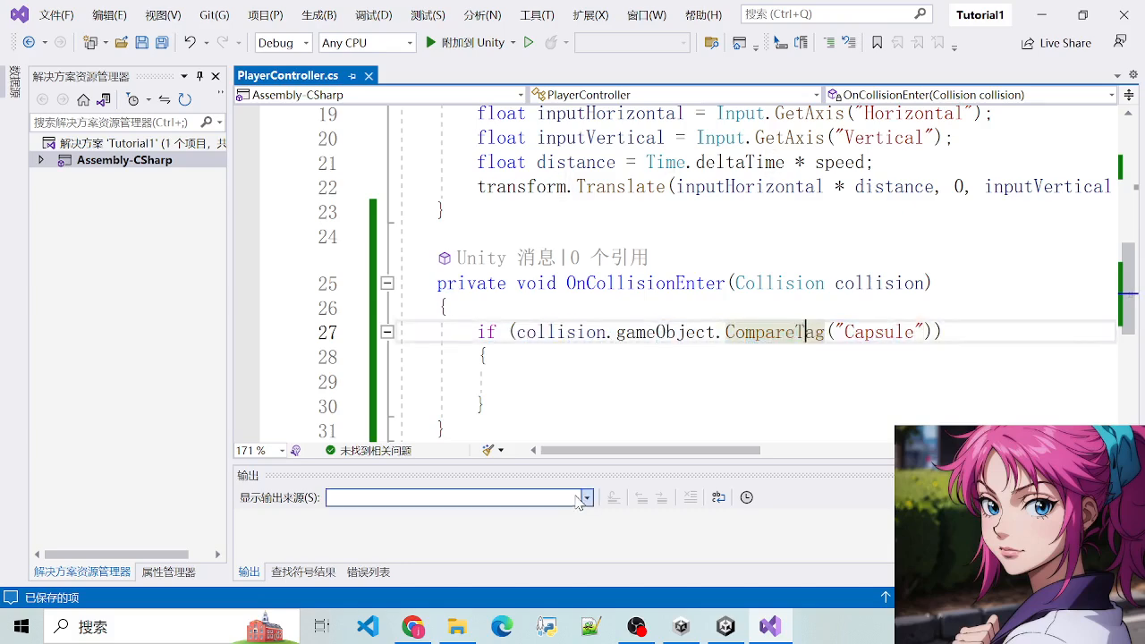
click(716, 633)
scroll(430, 274, up, 1)
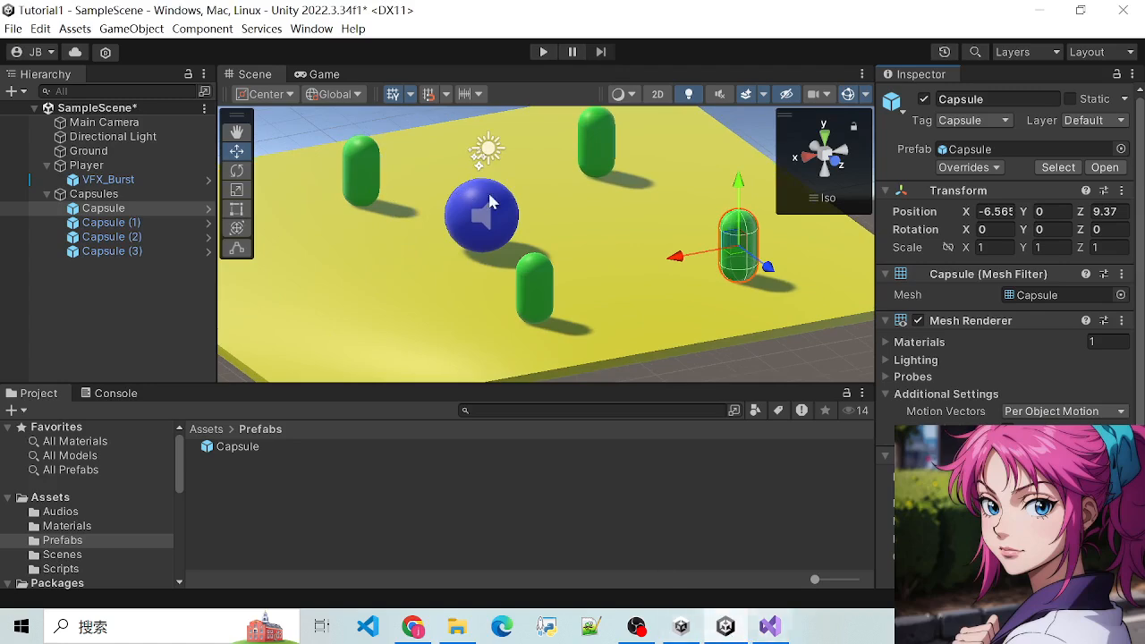
Return to Visual Studio, copy the particle field's name, and add particle.Play(); inside the CompareTag if body
click(767, 627)
click(707, 374)
scroll(684, 365, up, 5)
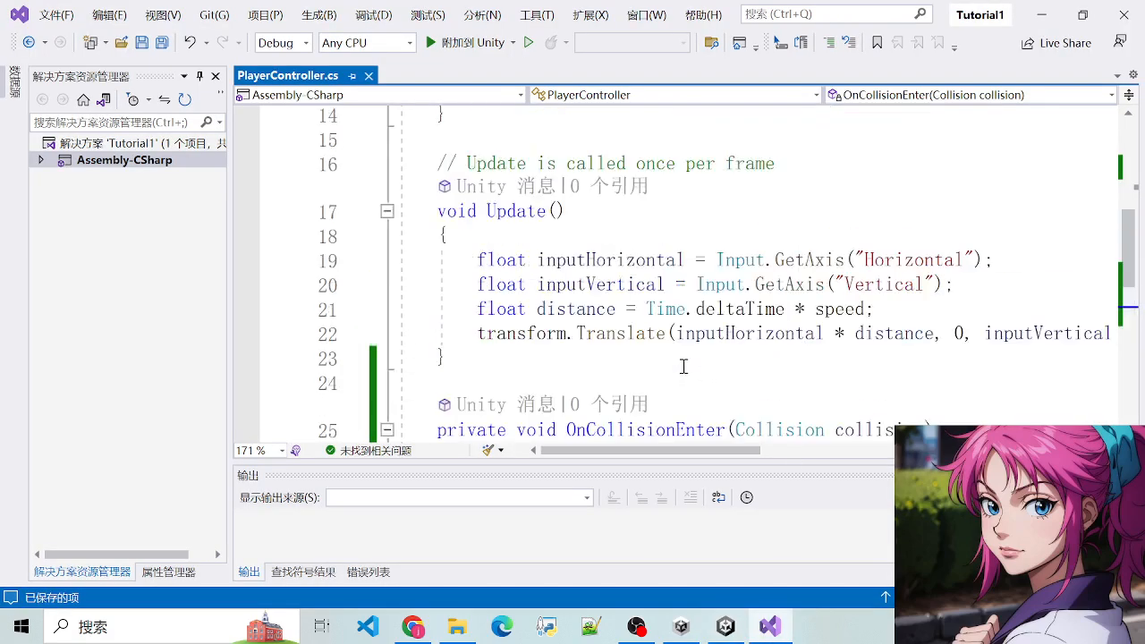
double_click(693, 262)
key(ctrl+c)
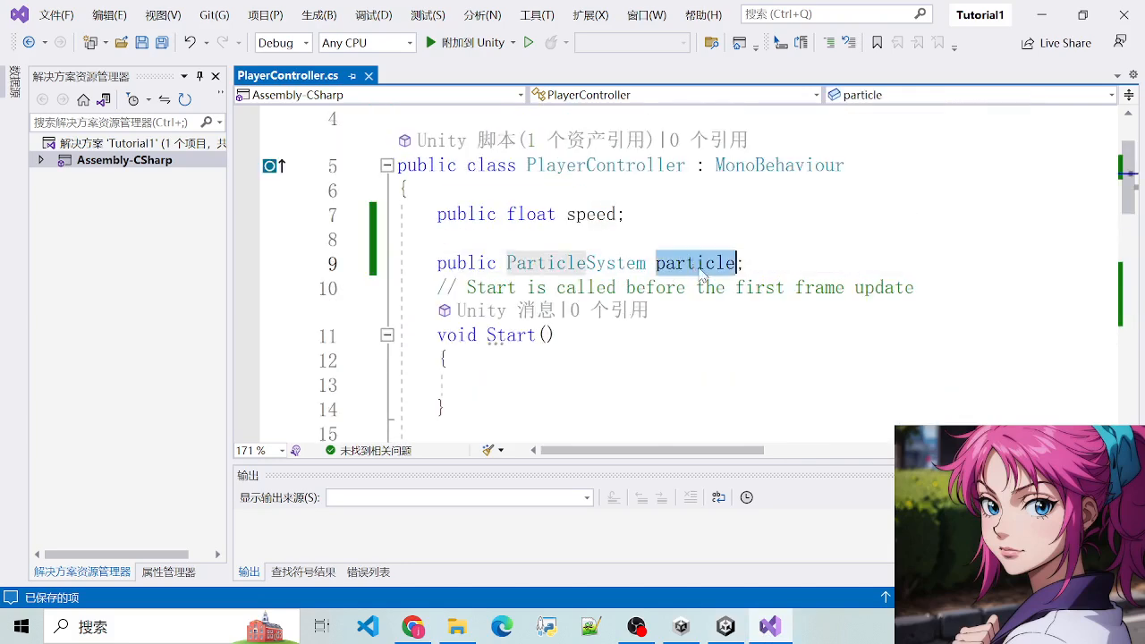
scroll(685, 391, down, 7)
click(553, 235)
scroll(573, 247, up, 2)
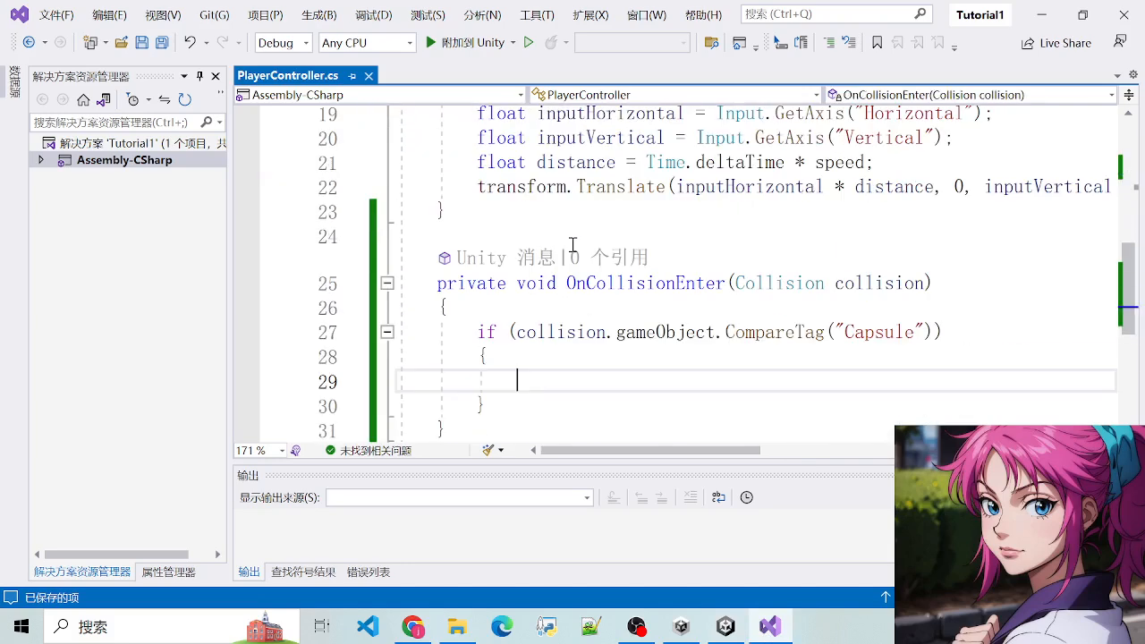
key(ctrl+v)
text(.Play();)
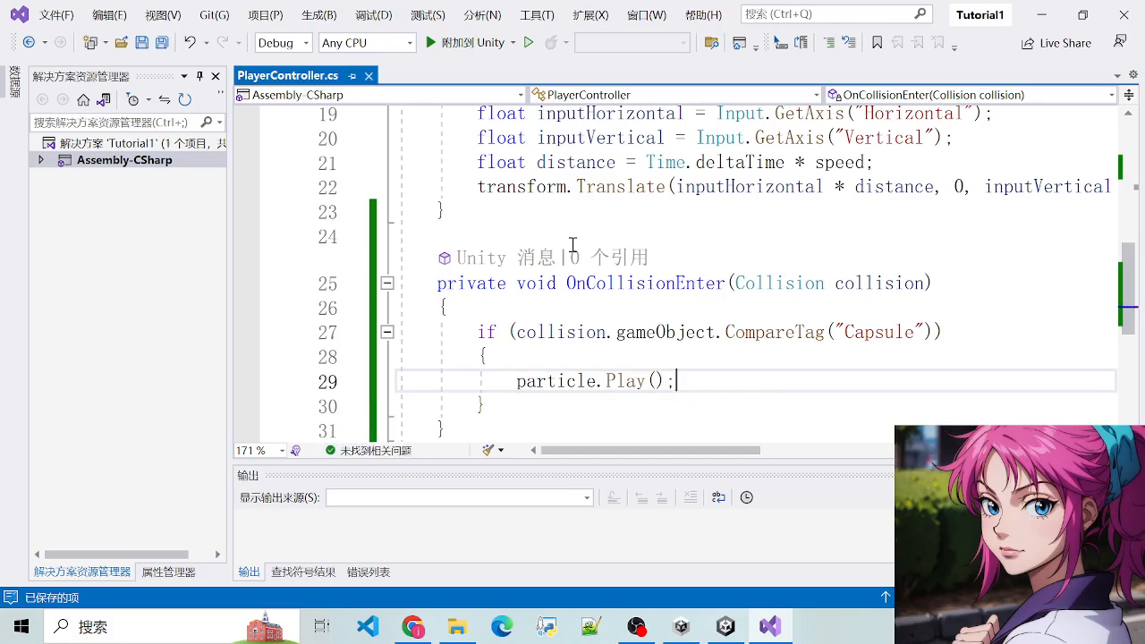
Review the OnCollisionEnter method and its if block containing the particle.Play() call
drag(459, 334, 742, 388)
click(744, 389)
drag(430, 306, 614, 394)
click(642, 390)
drag(430, 281, 502, 346)
scroll(467, 331, down, 1)
click(503, 346)
click(750, 334)
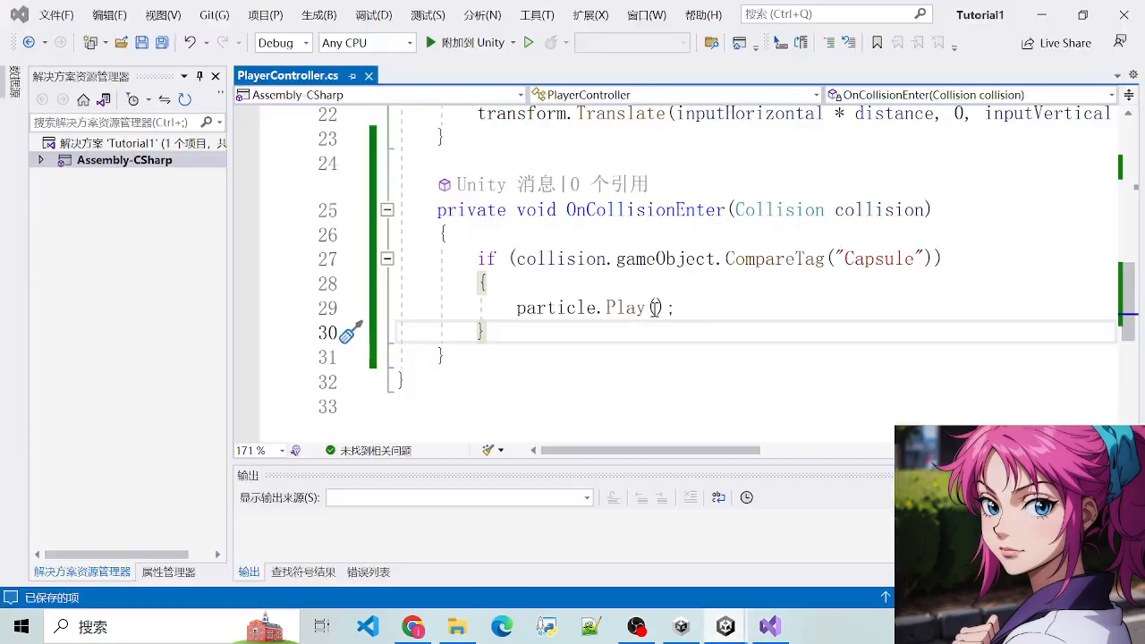
Switch to Unity, save SampleScene, and start Play mode
click(725, 626)
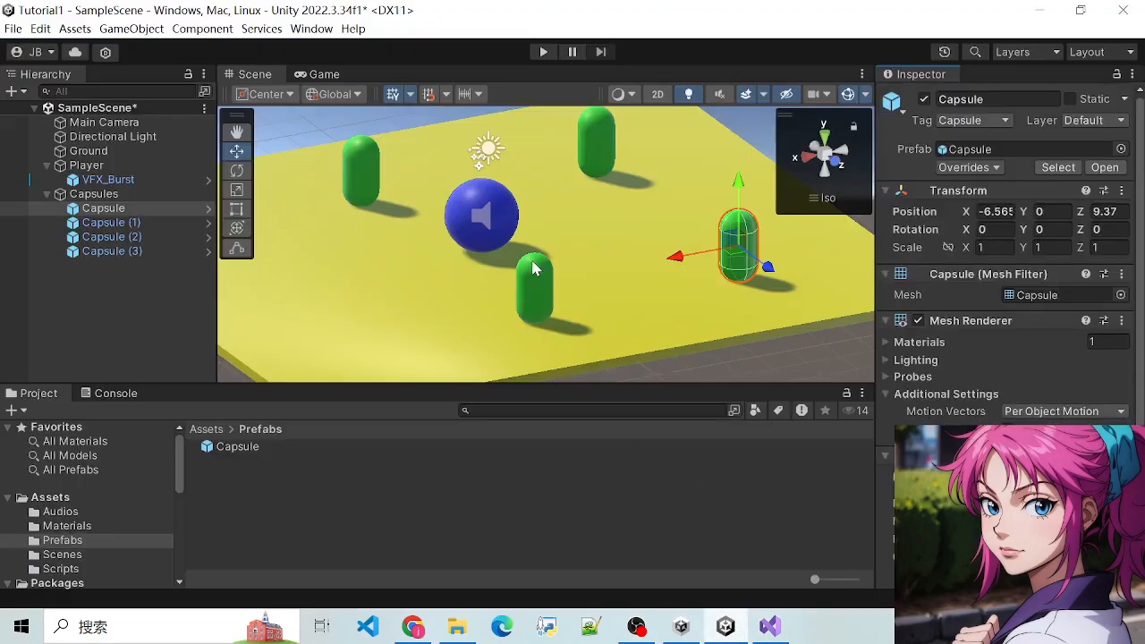
scroll(534, 266, up, 1)
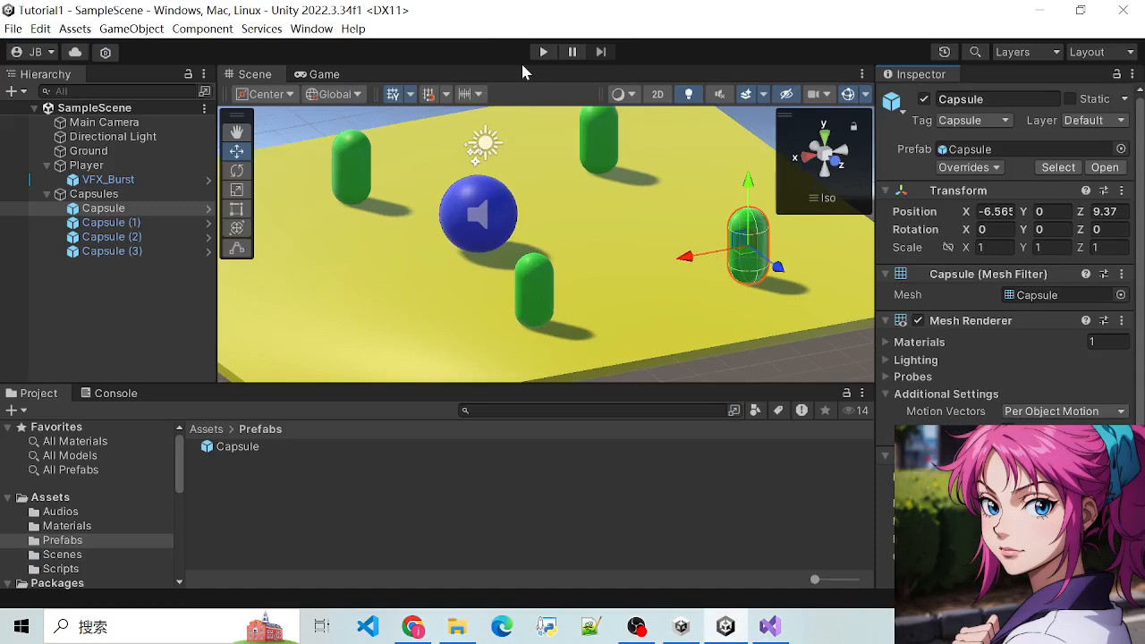
click(543, 53)
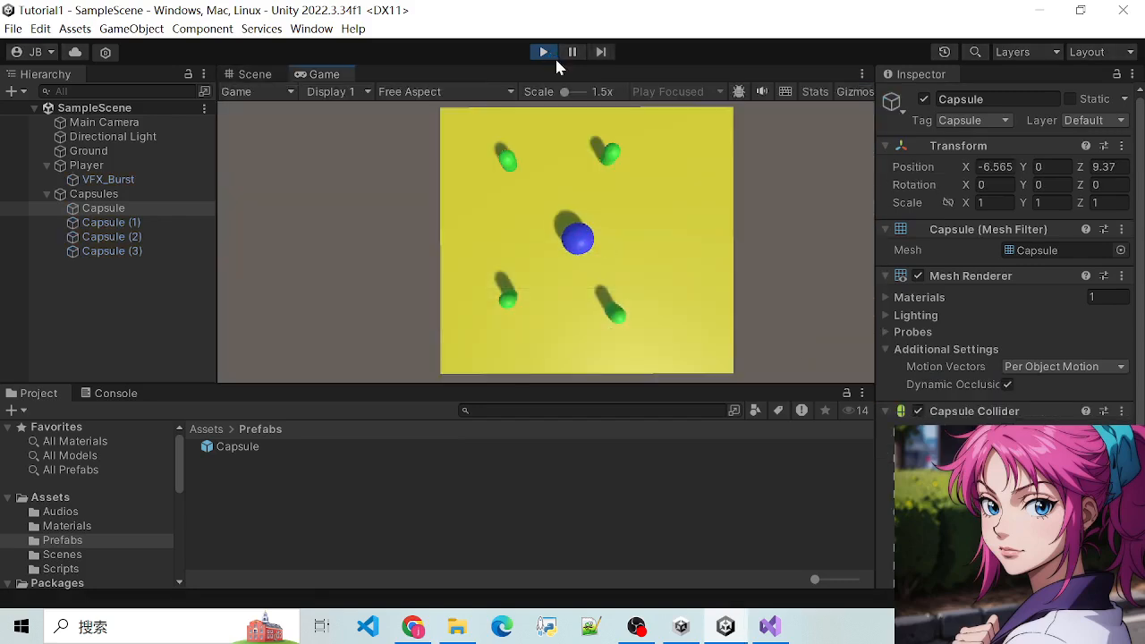
Steer the Player sphere into the capsules around the ground to test the collision particle burst, and stop Play mode
key(Down)
key(Left)
key(Up)
key(Right)
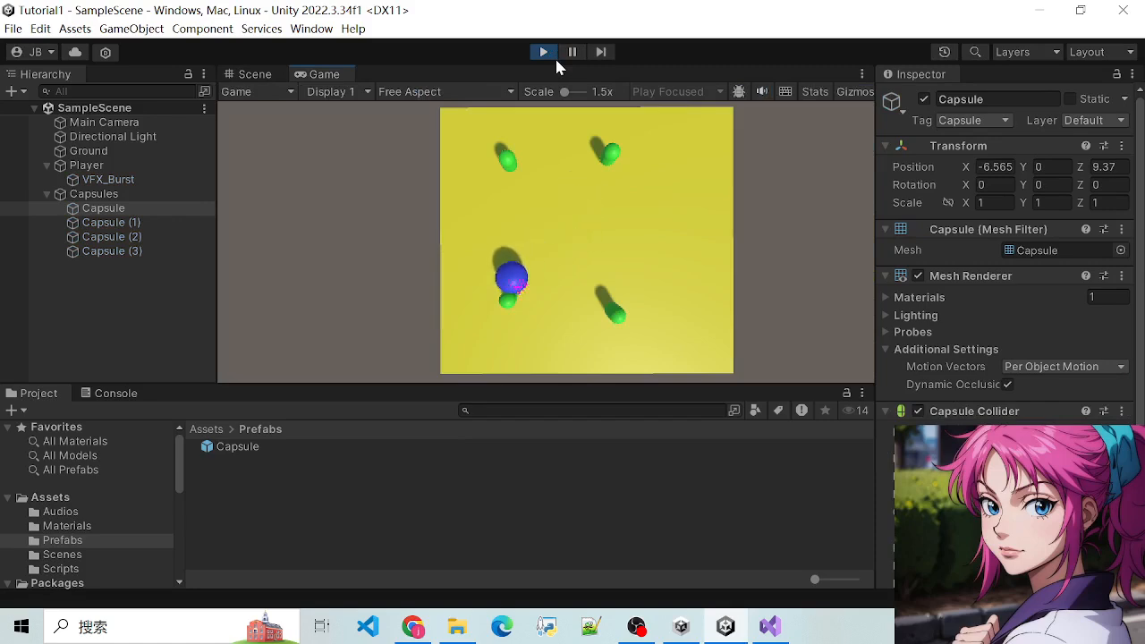
key(Up)
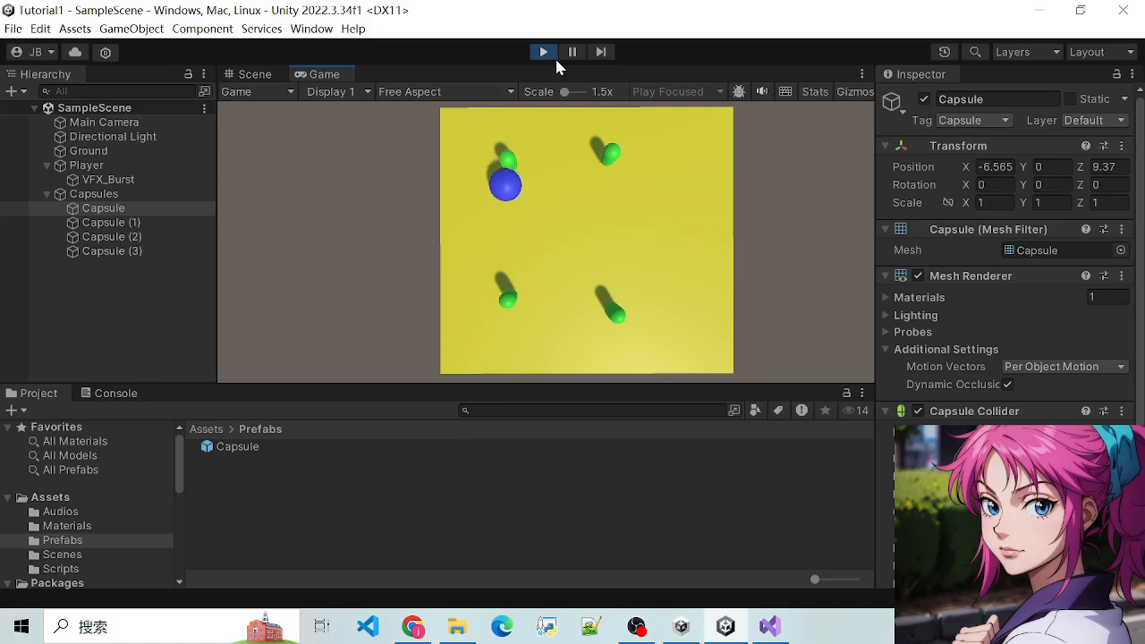
key(Right)
key(Down)
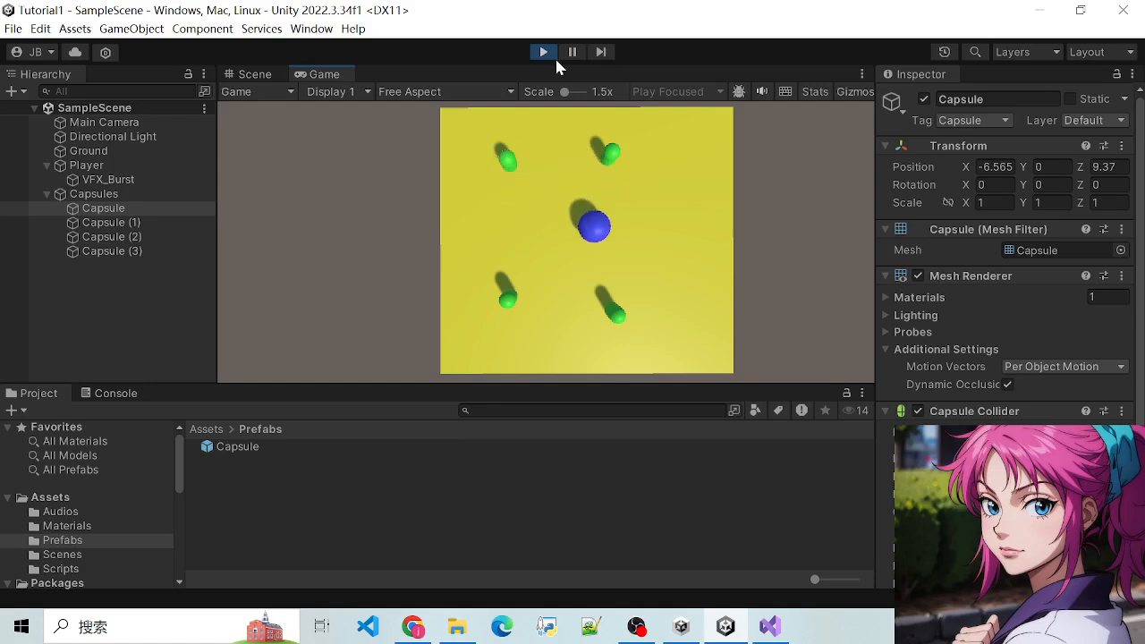
key(Left)
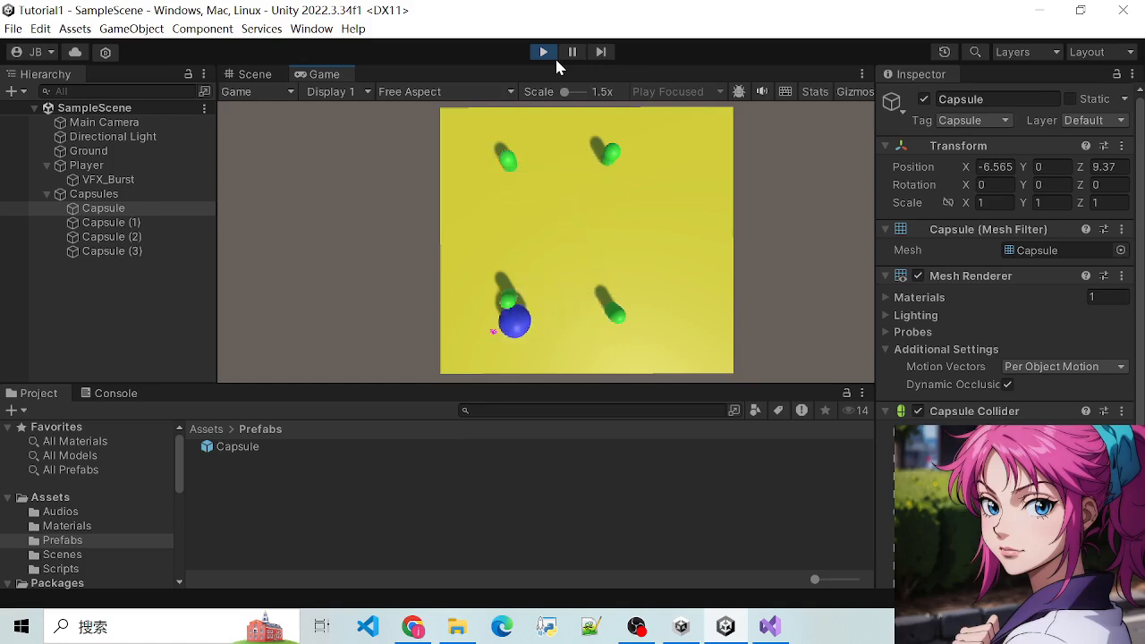
key(Up)
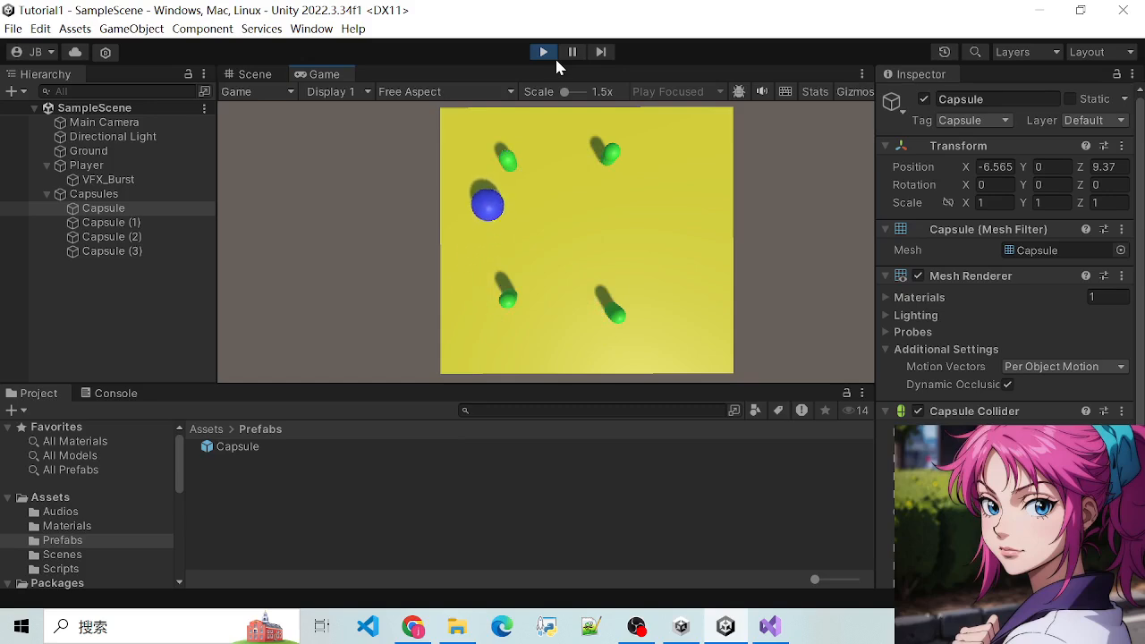
key(Right)
key(Right)
key(Down)
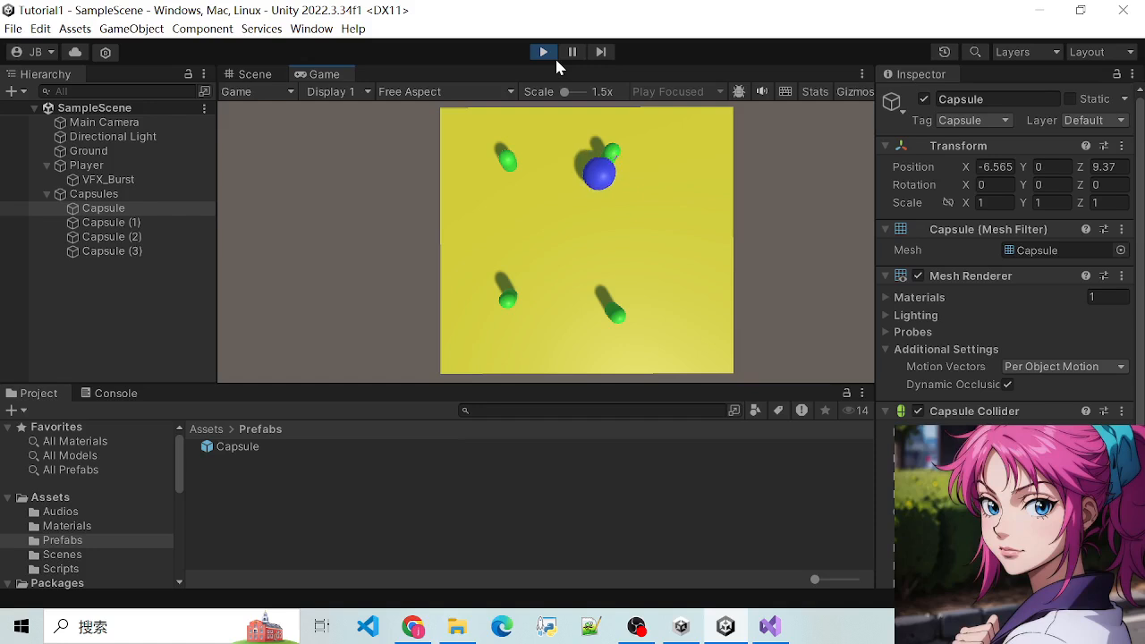
key(Left)
key(Up)
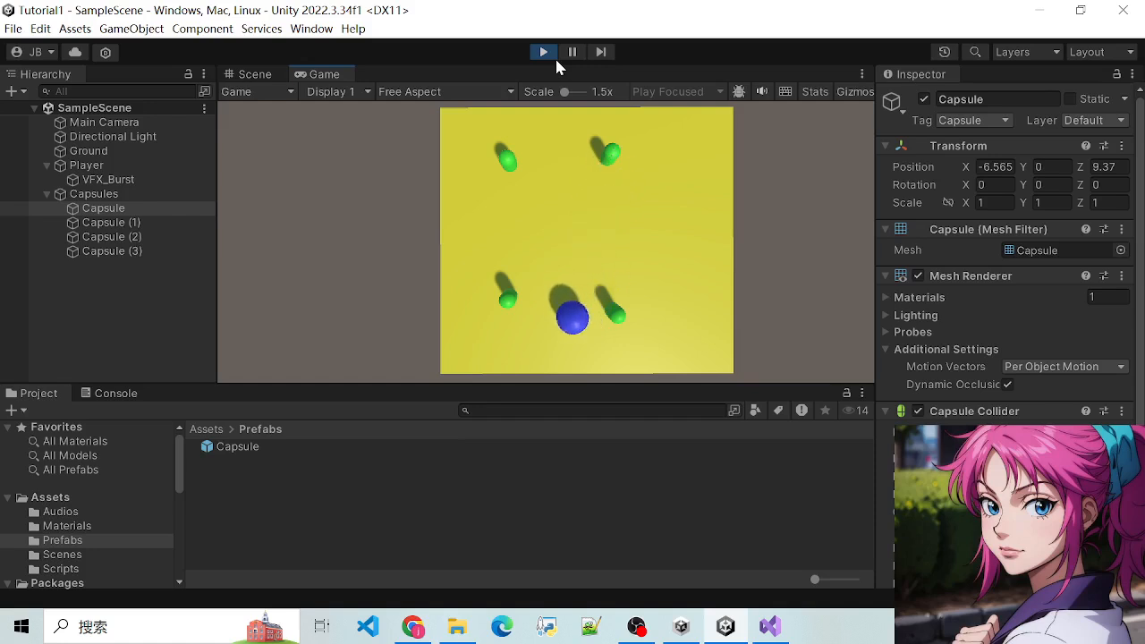
key(Right)
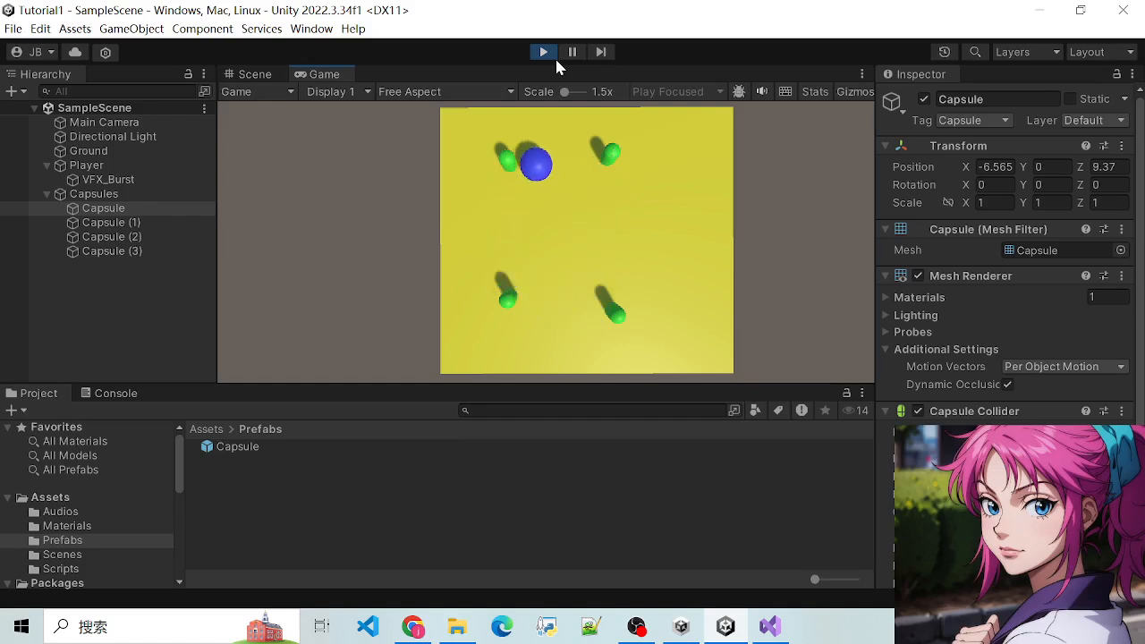
key(Down)
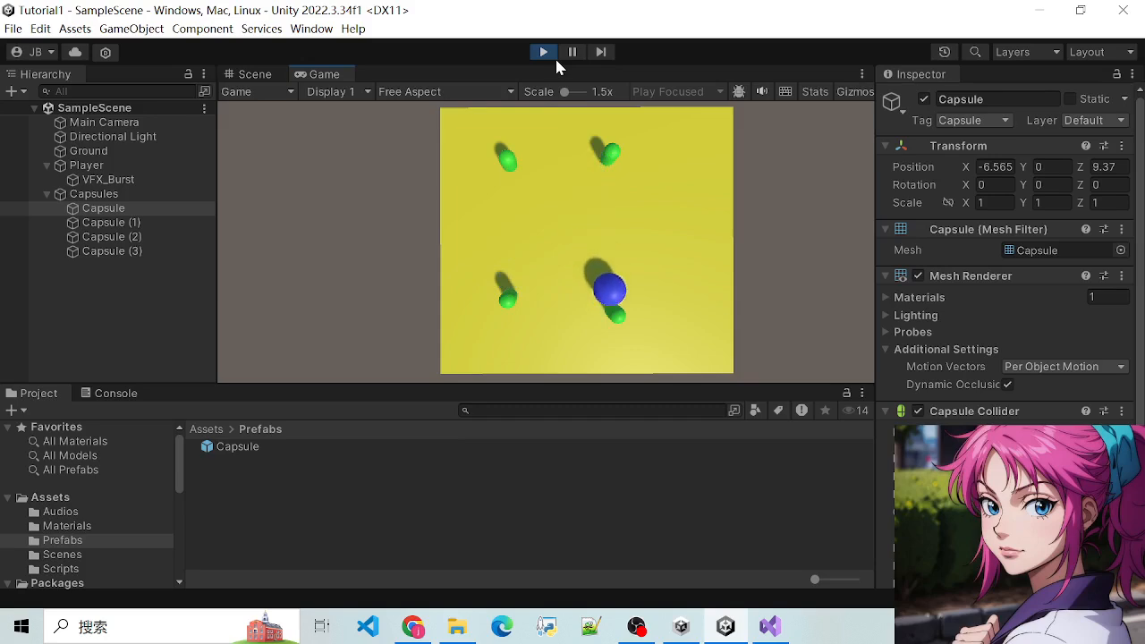
key(Left)
key(Up)
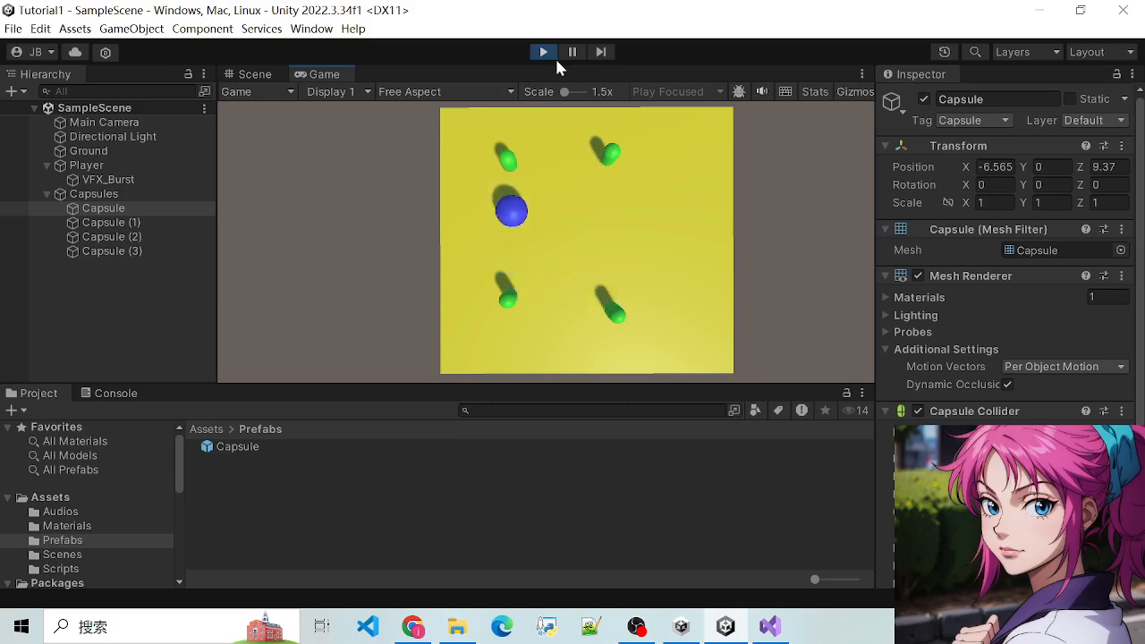
key(Right)
key(Down)
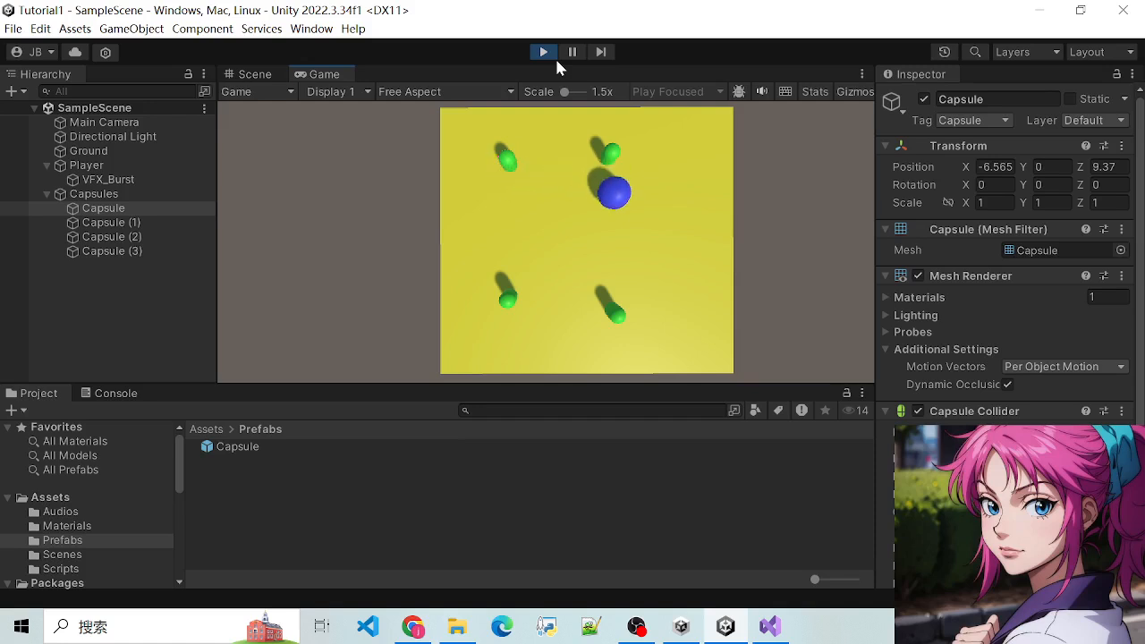
key(Left)
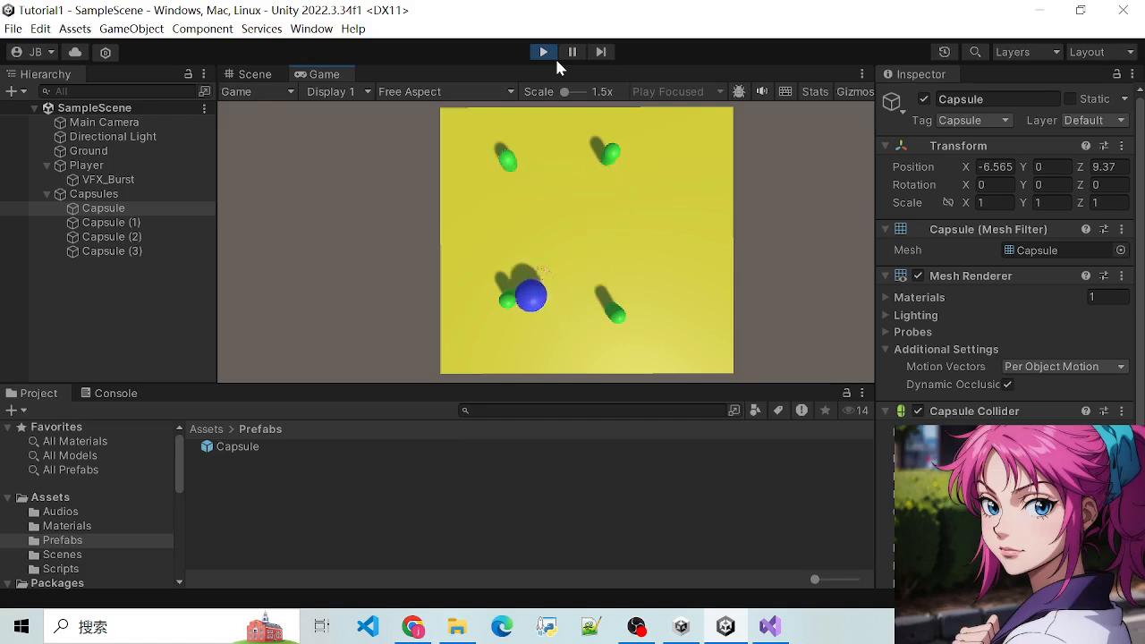
key(Up)
key(Right)
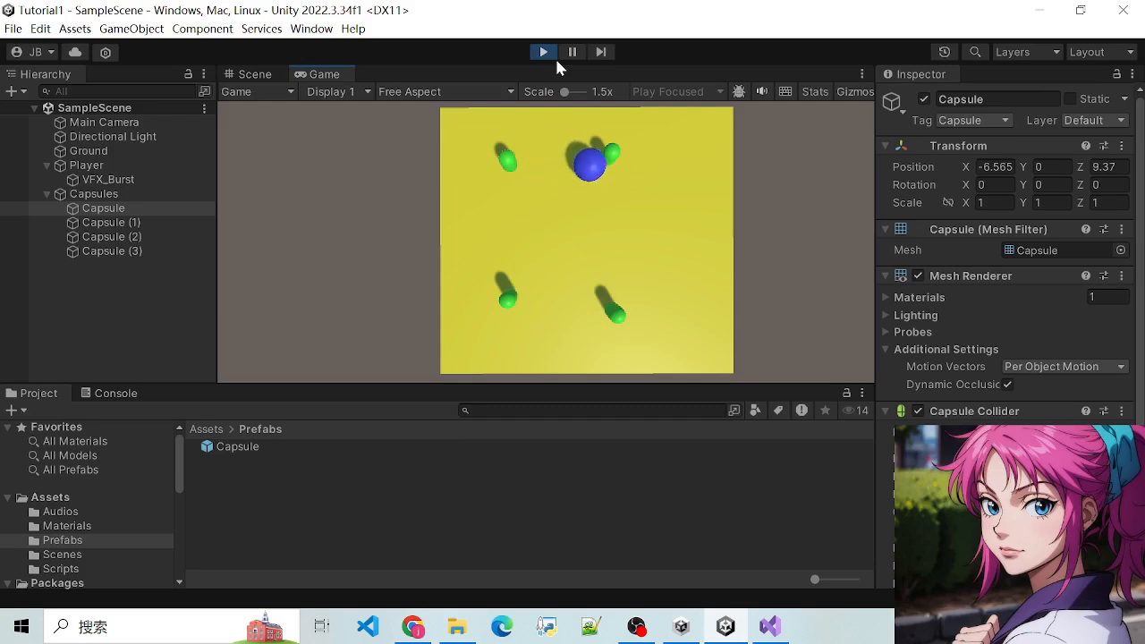
key(Down)
key(Left)
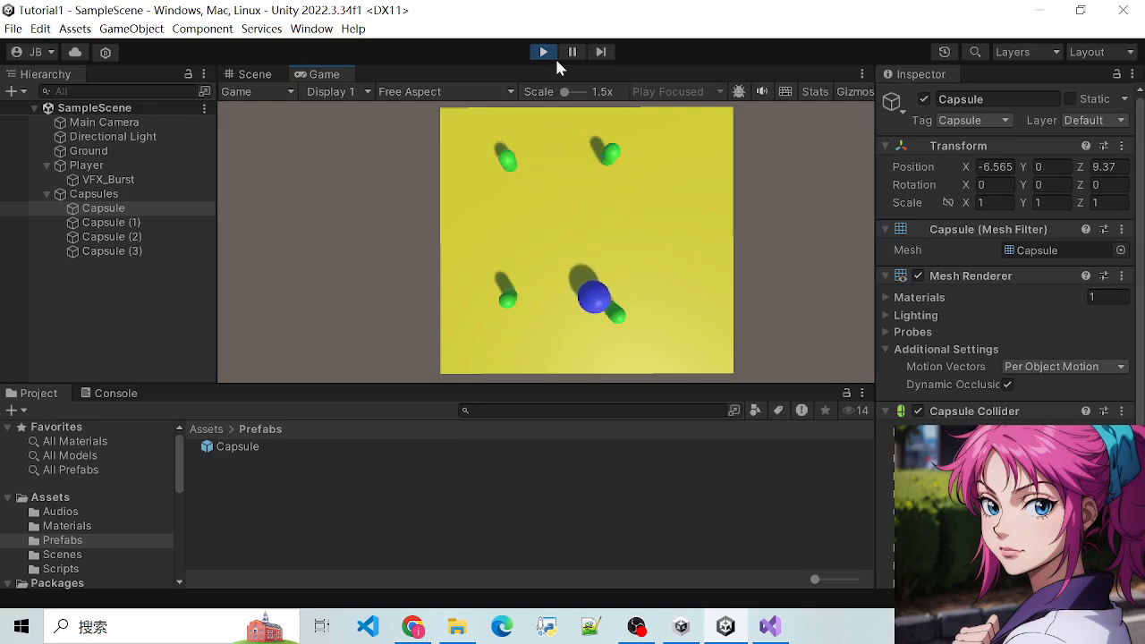
key(Up)
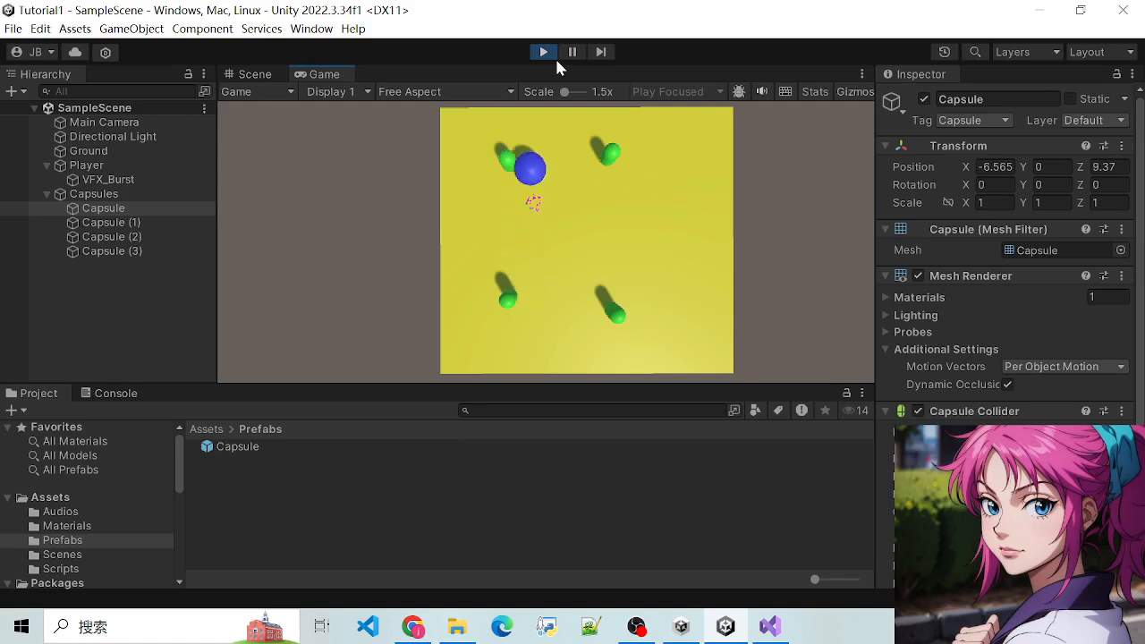
key(Right)
key(Down)
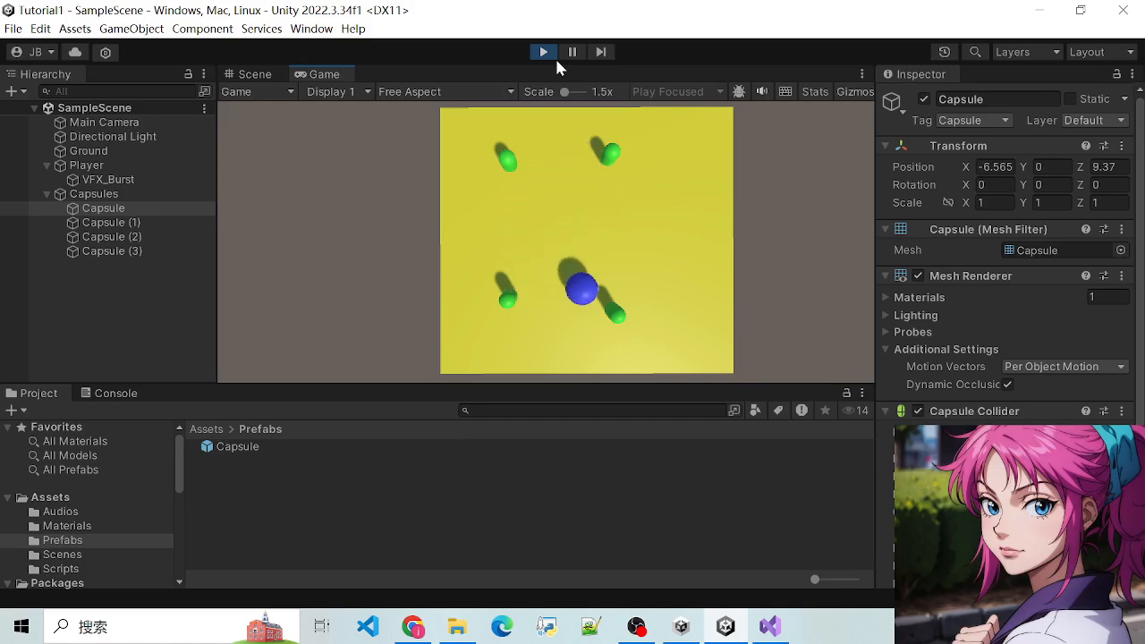
key(Left)
key(Right)
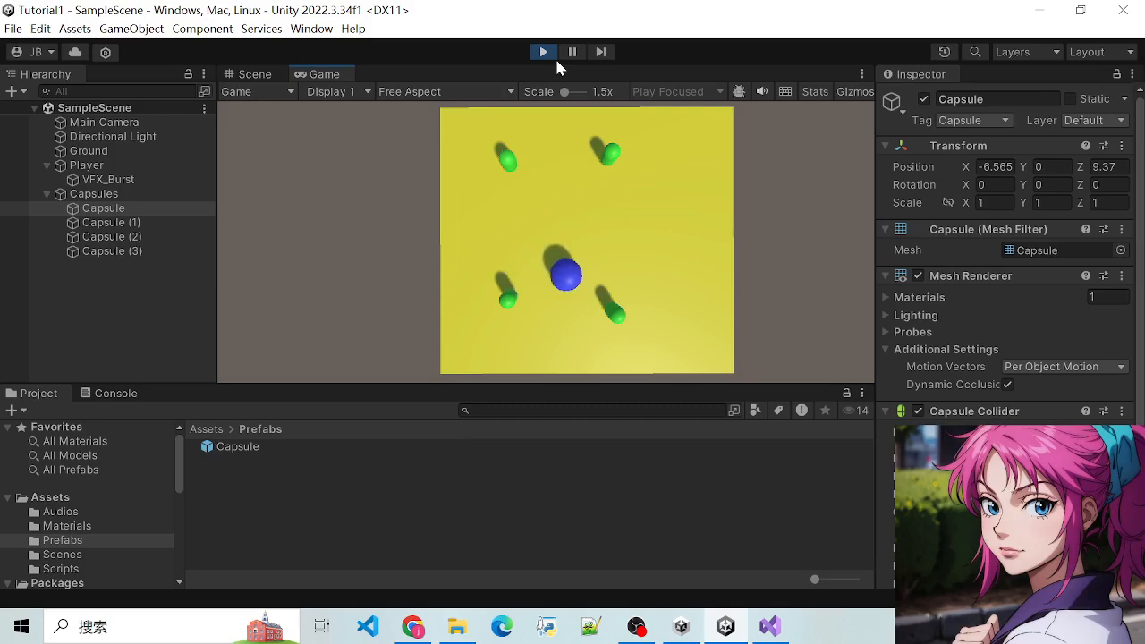
key(Down)
key(Up)
key(Left)
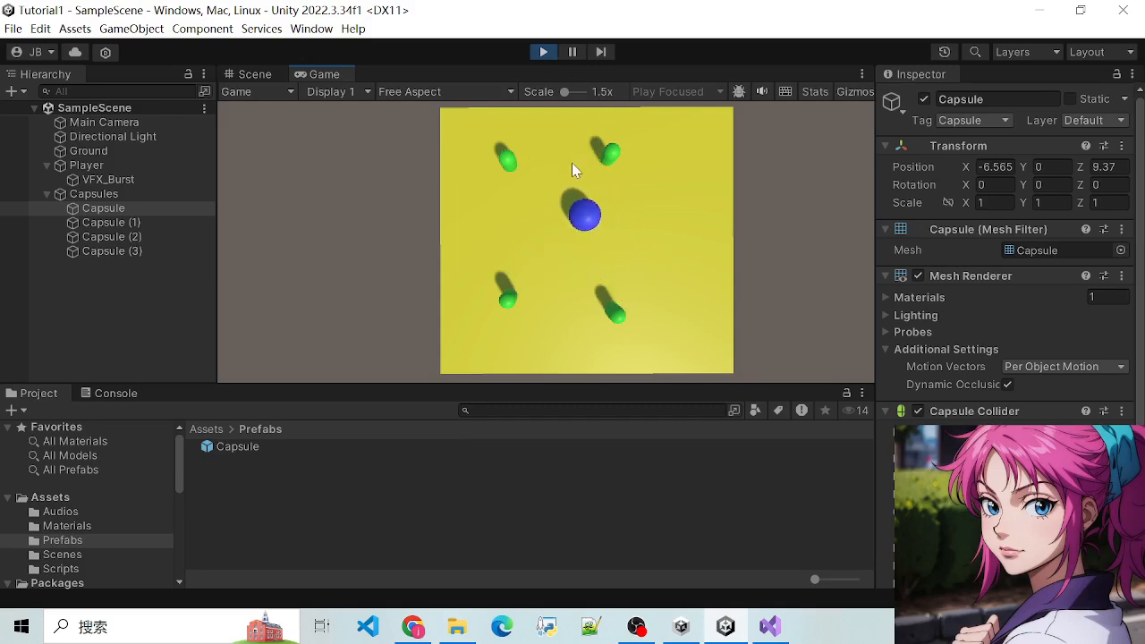
key(Down)
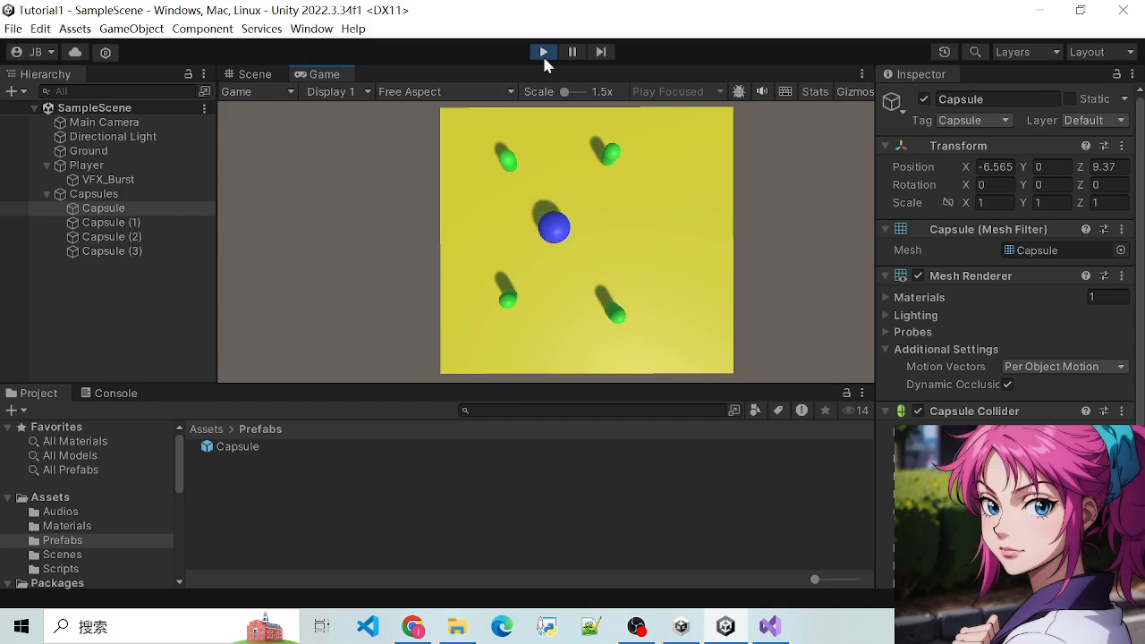
click(539, 51)
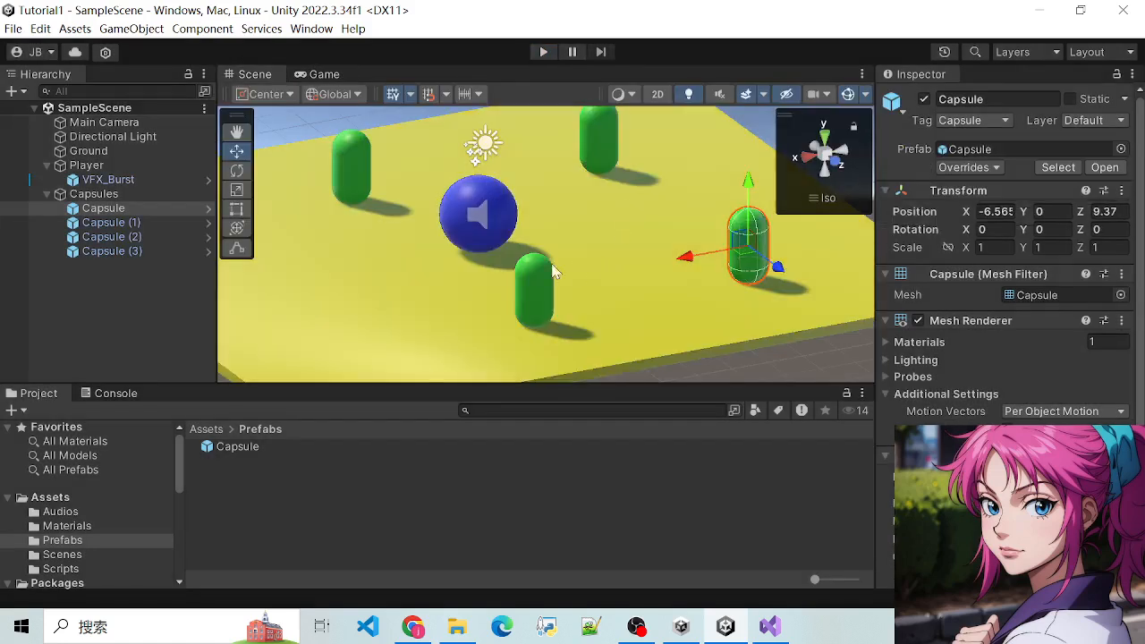
scroll(550, 271, down, 12)
right_drag(425, 307, 582, 380)
scroll(479, 311, down, 3)
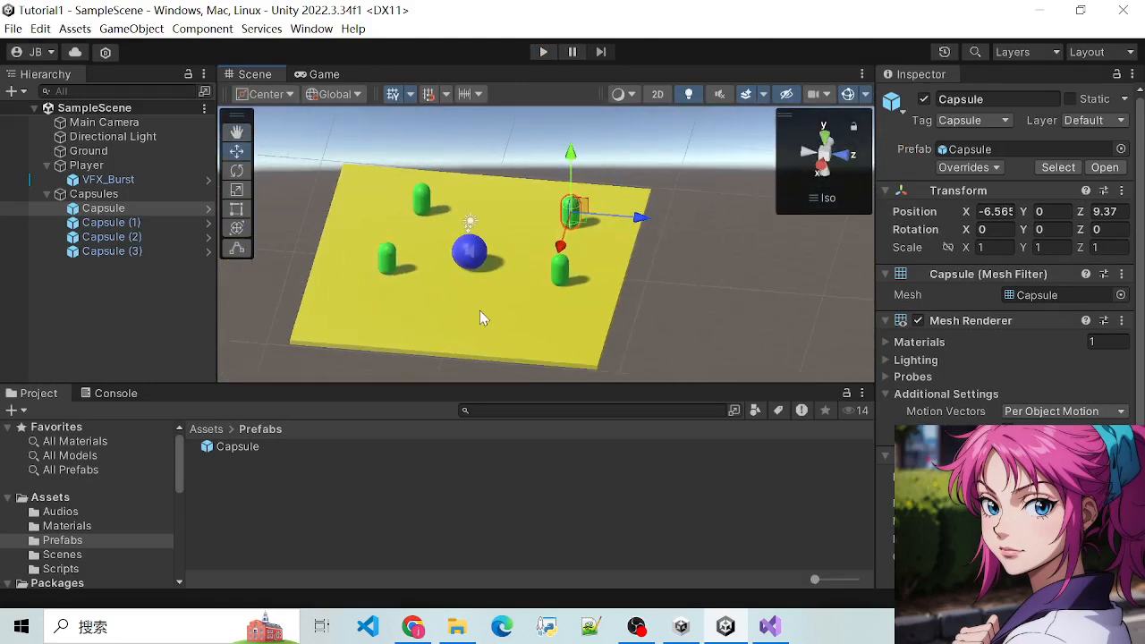
scroll(642, 327, down, 2)
alt+drag(621, 311, 563, 309)
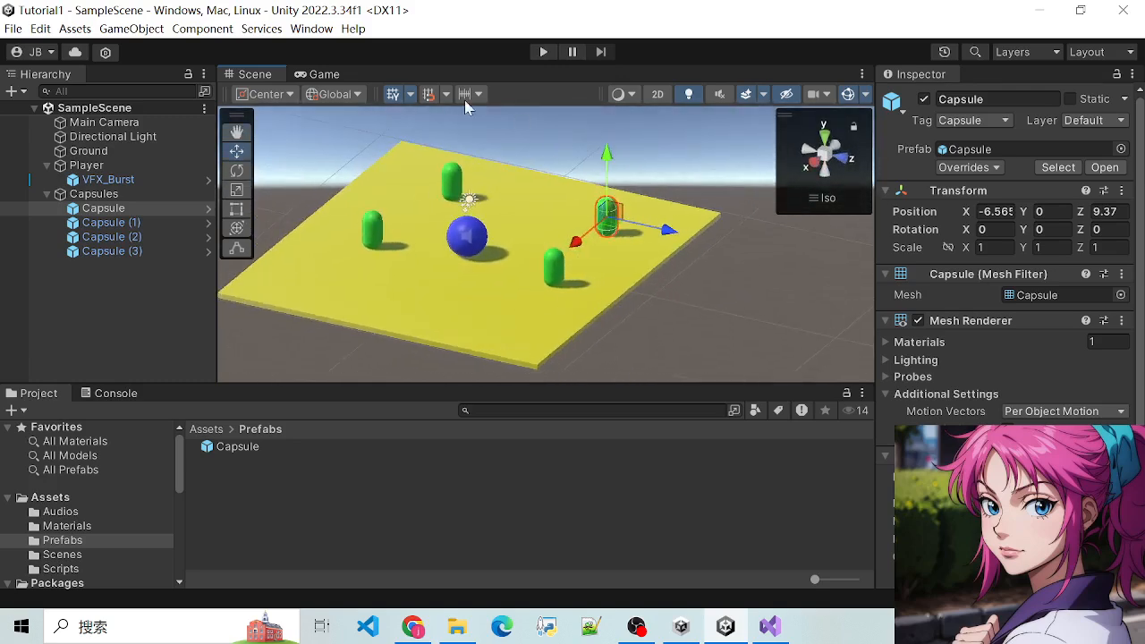
click(353, 97)
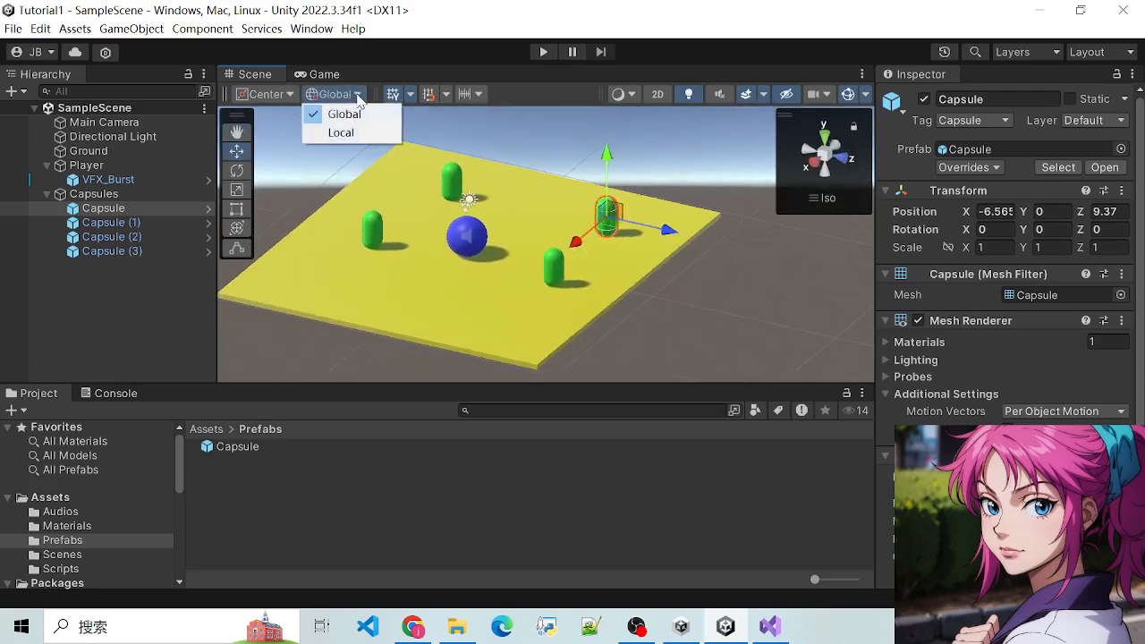
click(472, 243)
Enlarge the Ground with the Scale tool to about 39.5 in X and 42 in Z
click(448, 327)
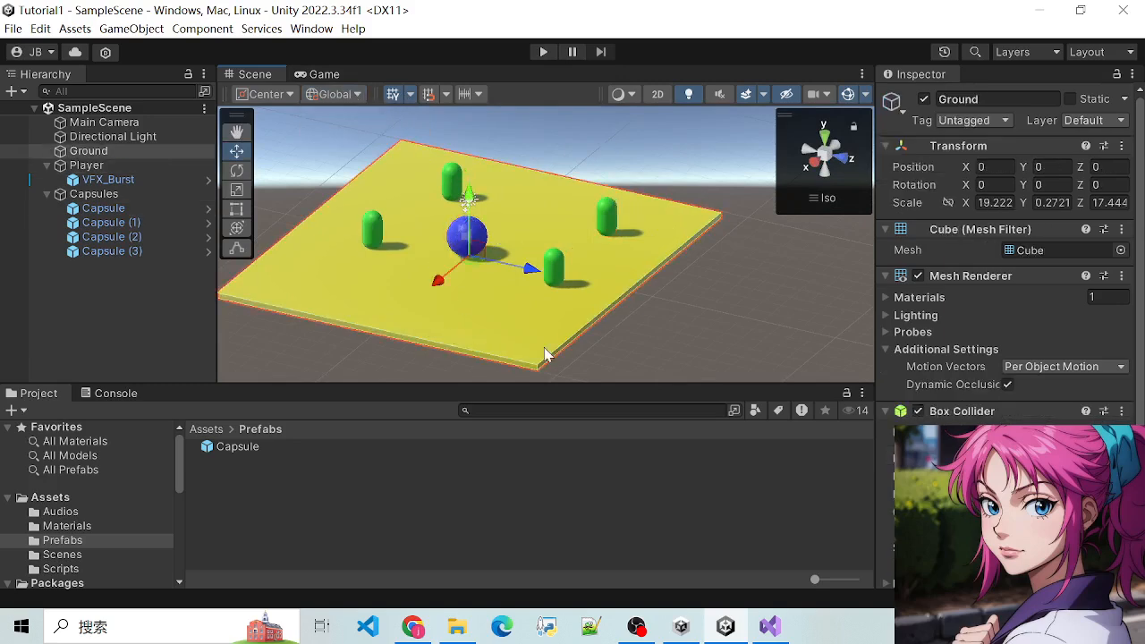
click(490, 368)
click(466, 329)
scroll(456, 338, down, 1)
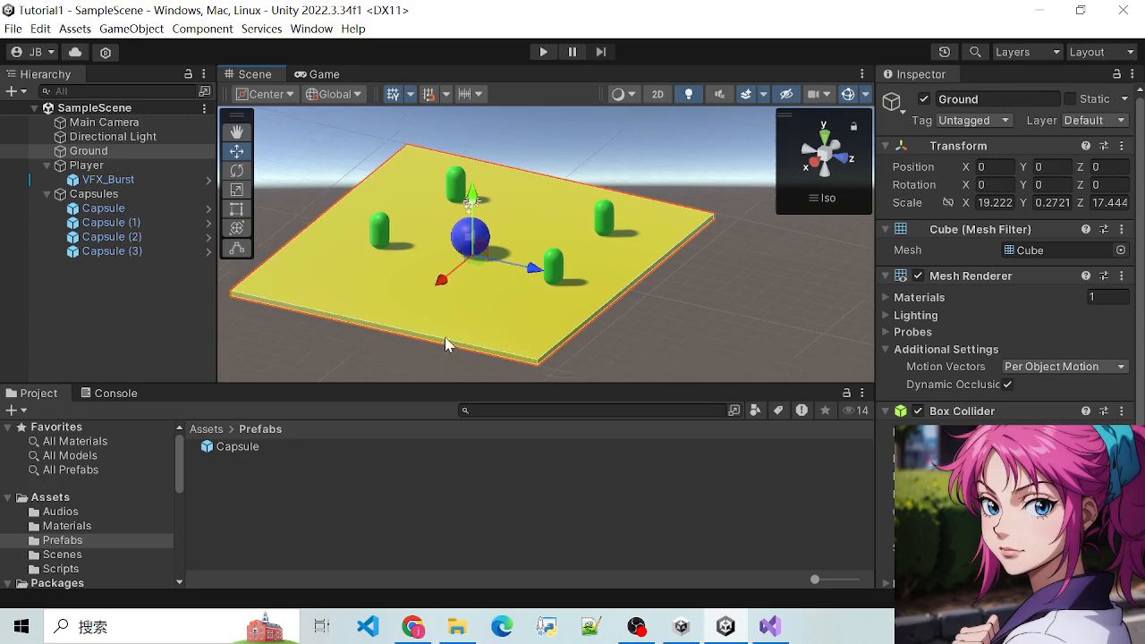
scroll(435, 337, up, 3)
scroll(429, 328, down, 1)
key(r)
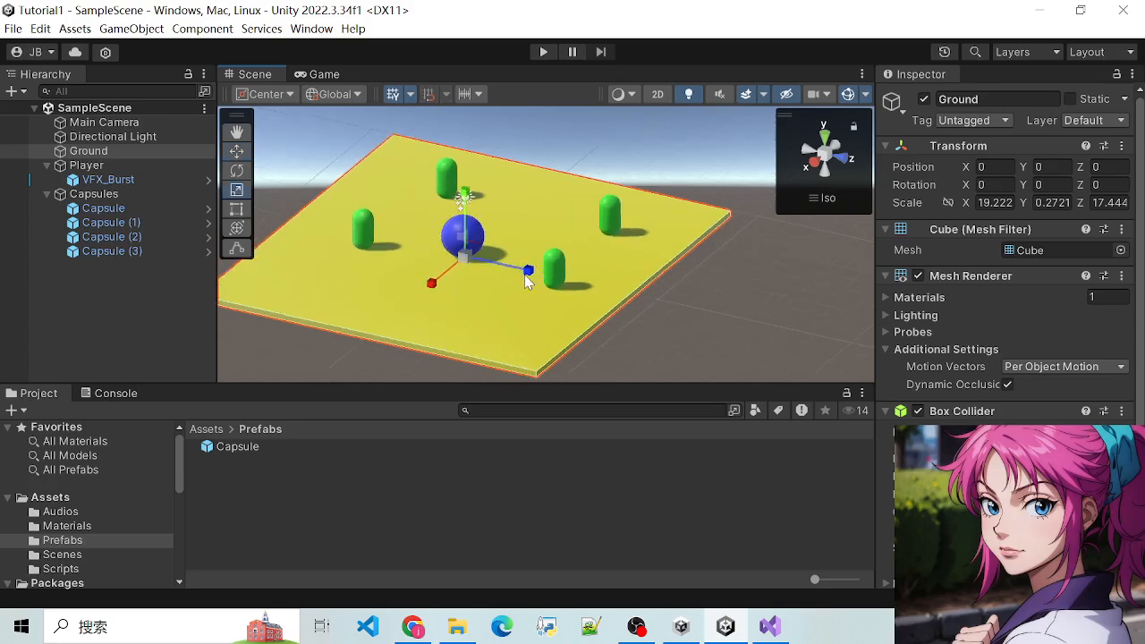
drag(527, 282, 572, 287)
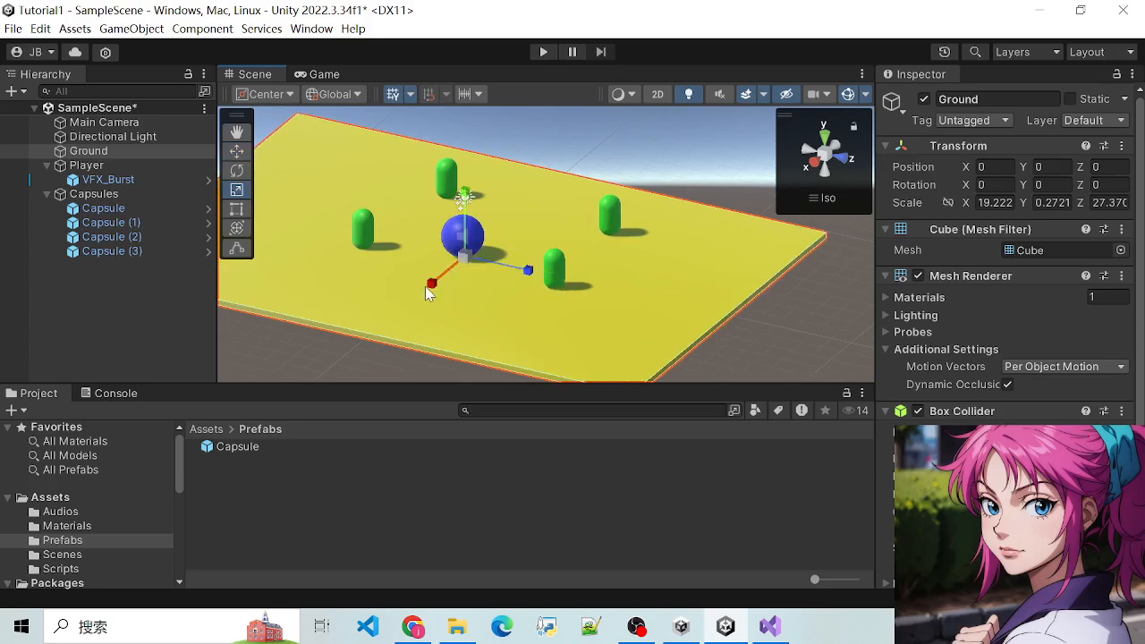
drag(427, 284, 561, 289)
drag(430, 285, 424, 286)
scroll(530, 277, down, 2)
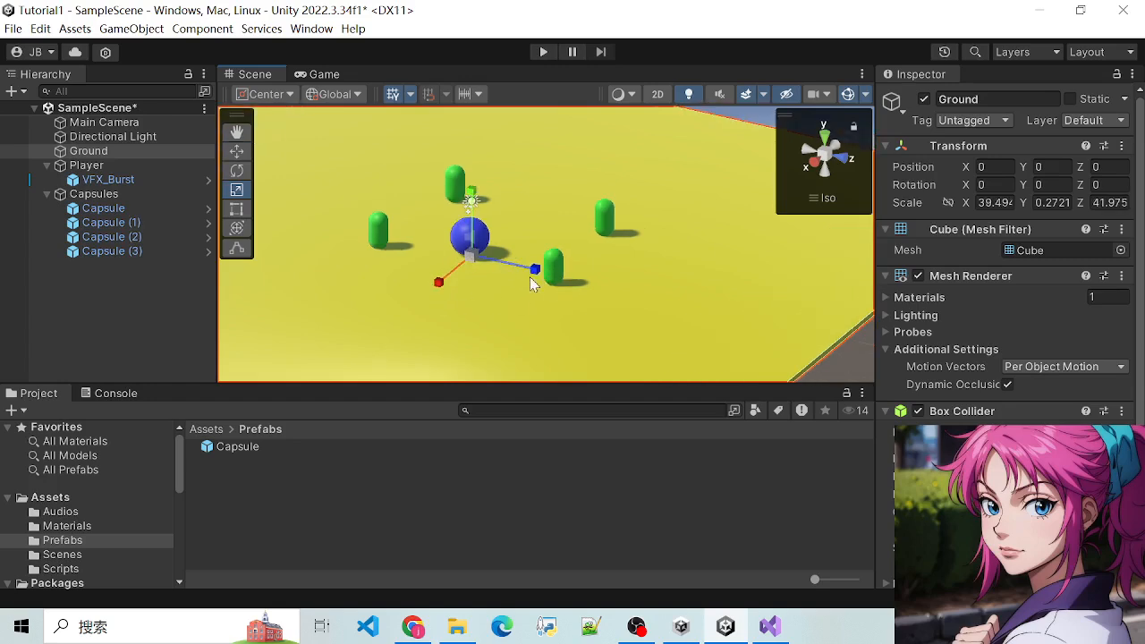
Inspect the enlarged Ground from a top view, checking its extent around the Player and capsules
click(817, 139)
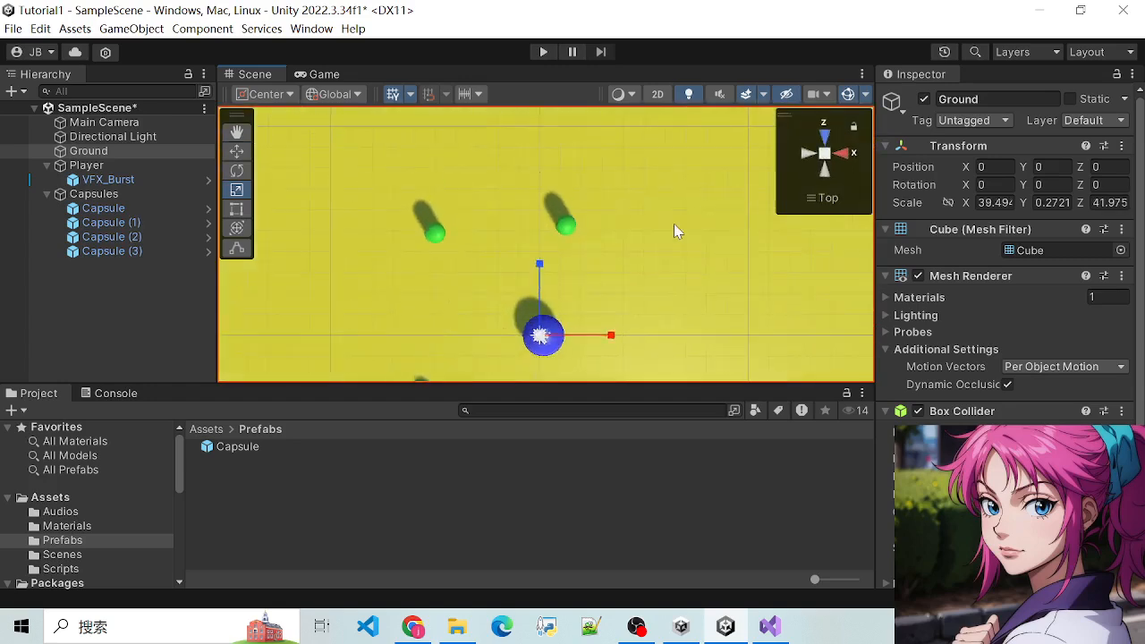
scroll(611, 253, down, 7)
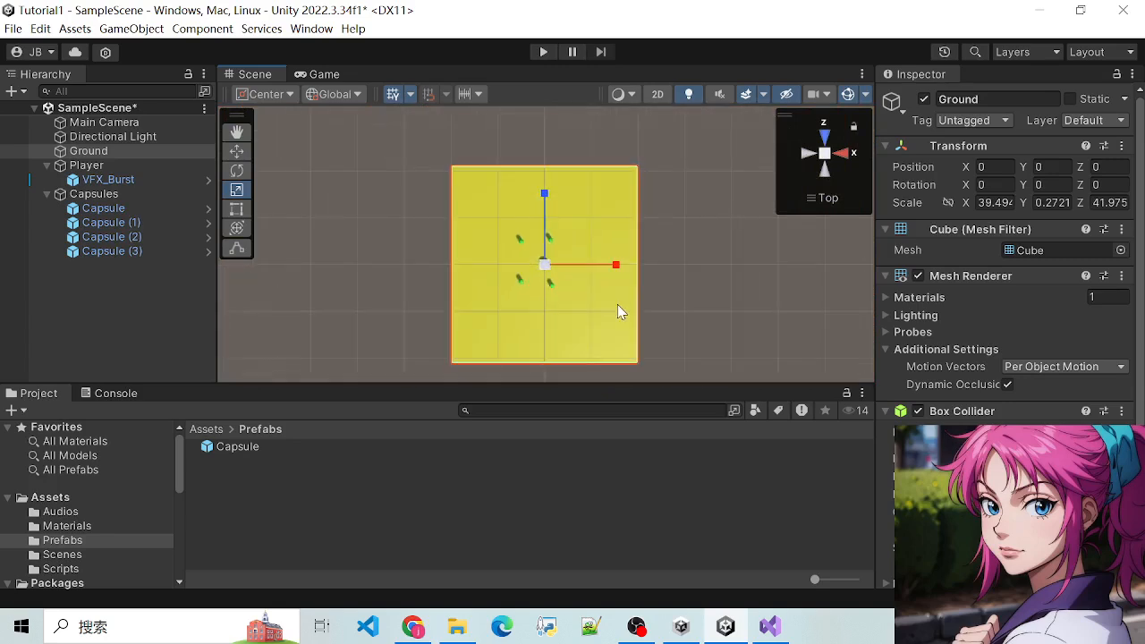
scroll(617, 305, up, 9)
scroll(621, 268, up, 1)
scroll(620, 255, down, 2)
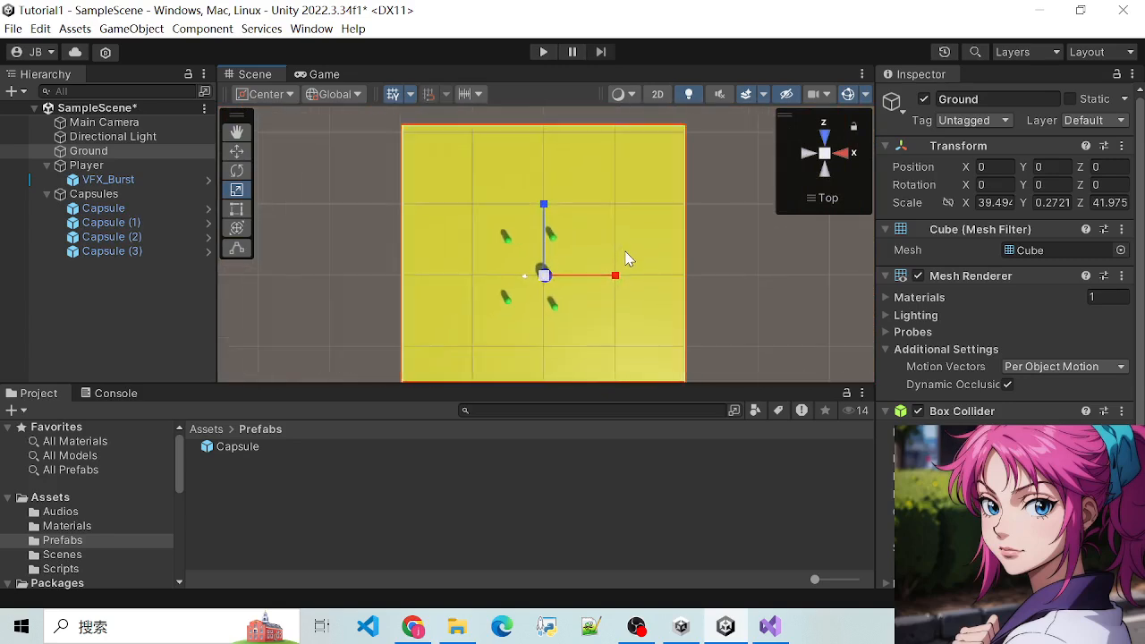
scroll(624, 254, up, 3)
scroll(625, 256, down, 1)
scroll(626, 258, down, 2)
scroll(626, 258, up, 5)
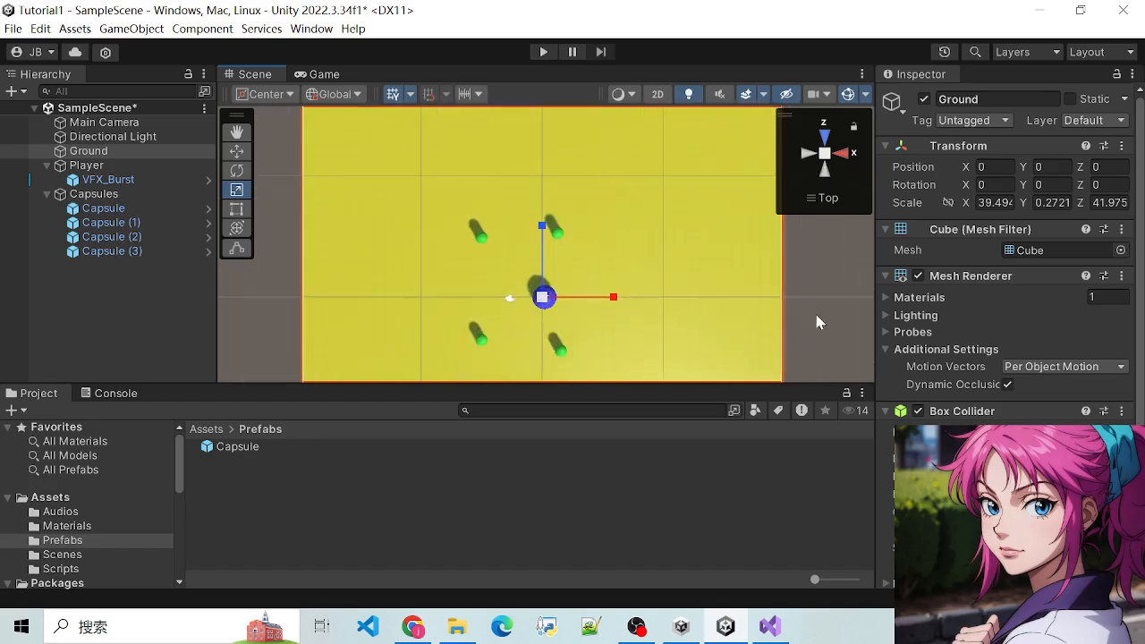
Clear the selection and inspect the enlarged Ground and capsules from an angled view
alt+drag(816, 316, 474, 149)
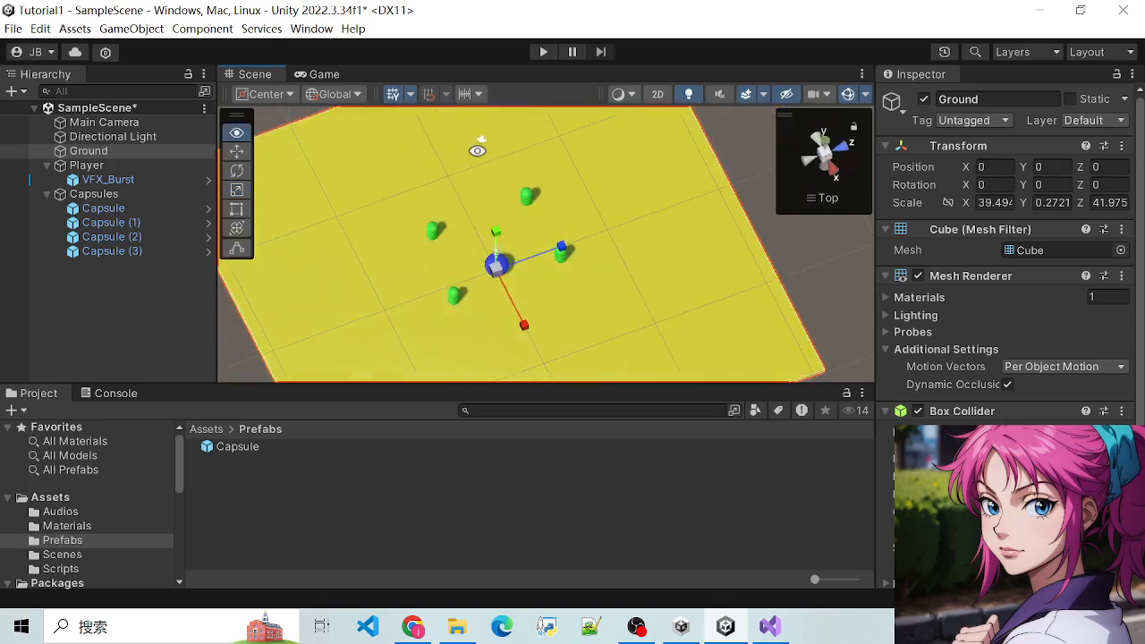
click(248, 154)
scroll(394, 356, down, 3)
click(193, 355)
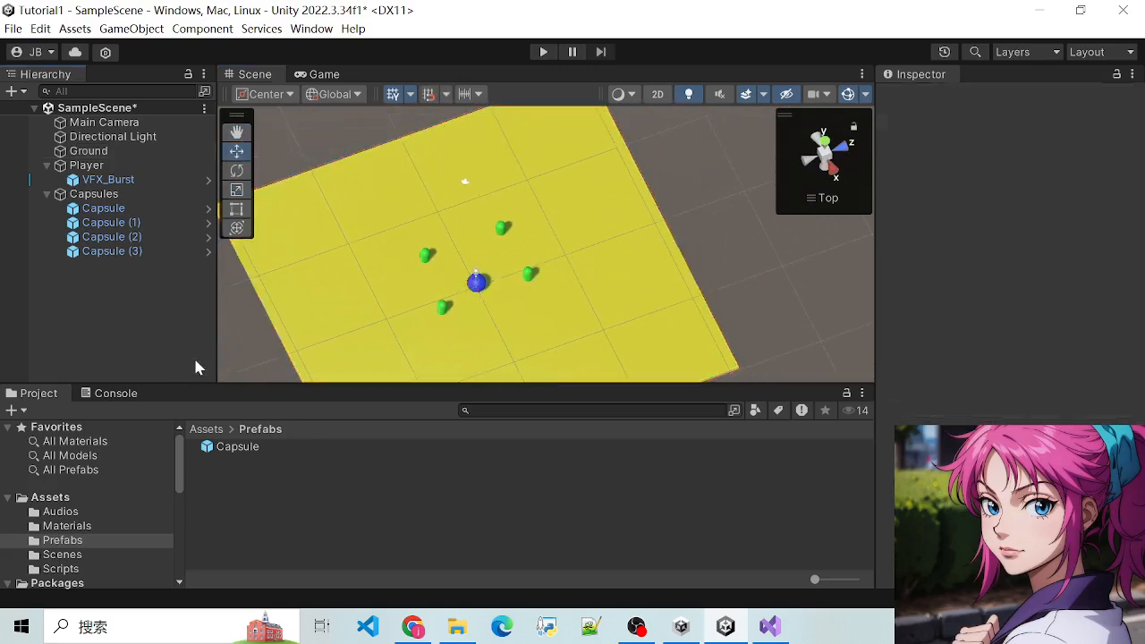
scroll(344, 348, down, 3)
scroll(406, 325, up, 4)
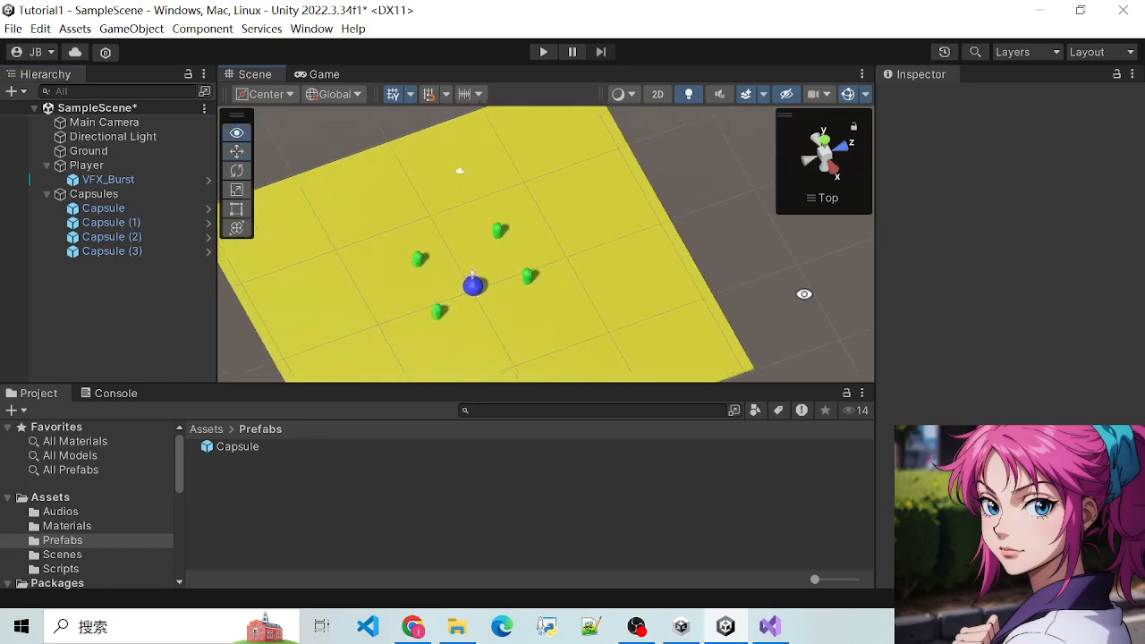
alt+drag(802, 294, 581, 403)
scroll(477, 329, down, 2)
alt+drag(757, 283, 472, 370)
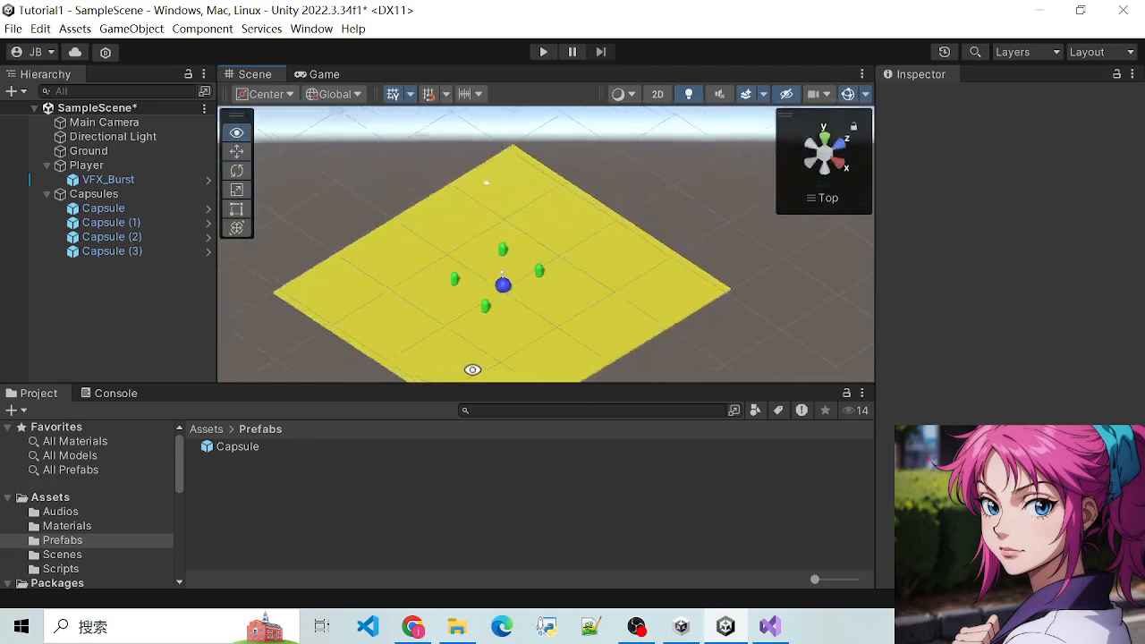
scroll(534, 280, up, 6)
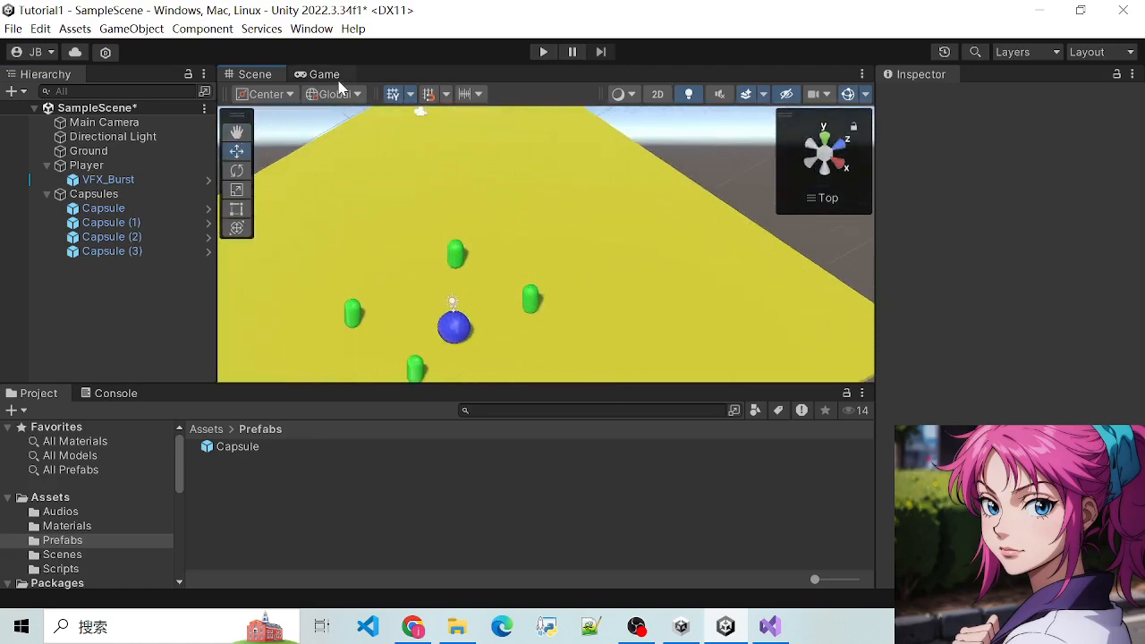
Create a 3D Cube at the root of the scene hierarchy and name it Wall
click(544, 250)
alt+drag(597, 318, 707, 314)
right_click(120, 281)
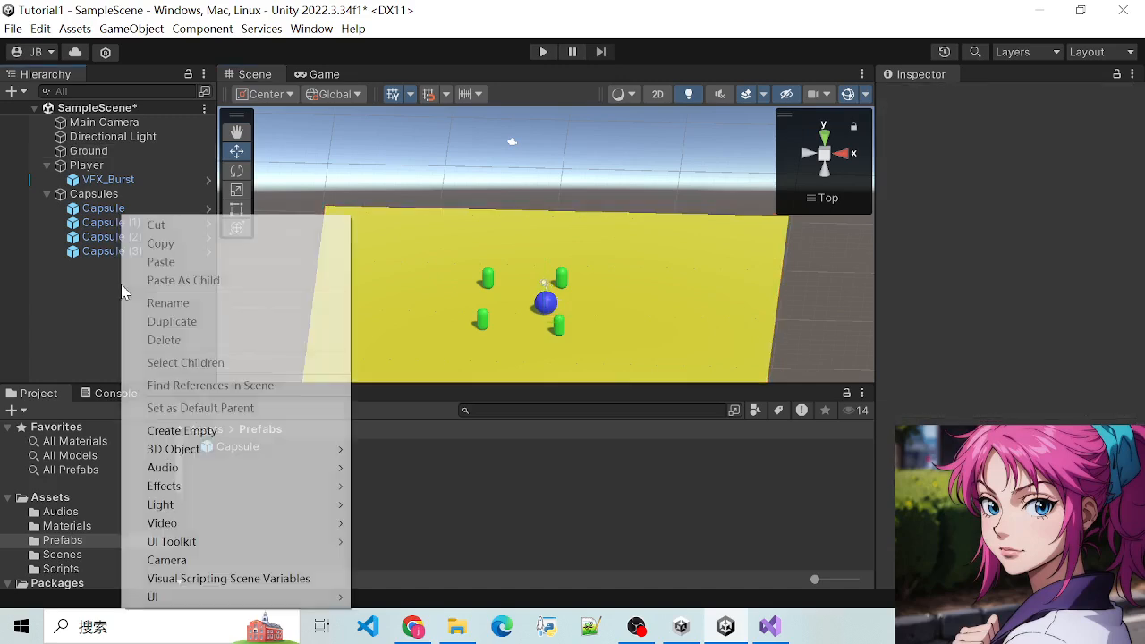
mouse_move(274, 452)
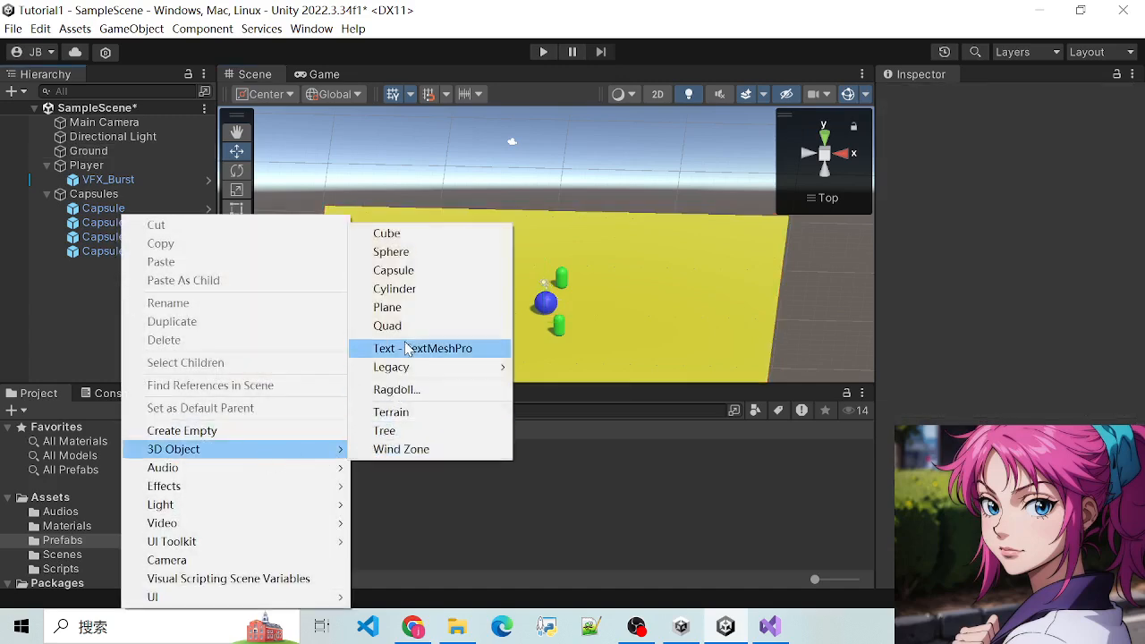
click(389, 233)
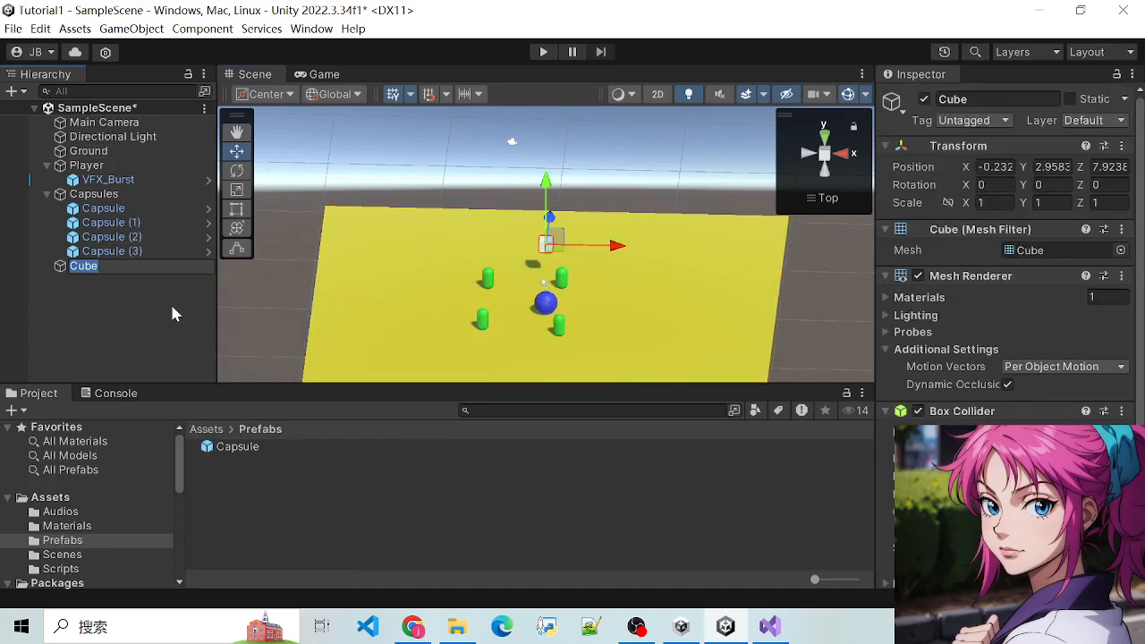
text(Wall)
key(Return)
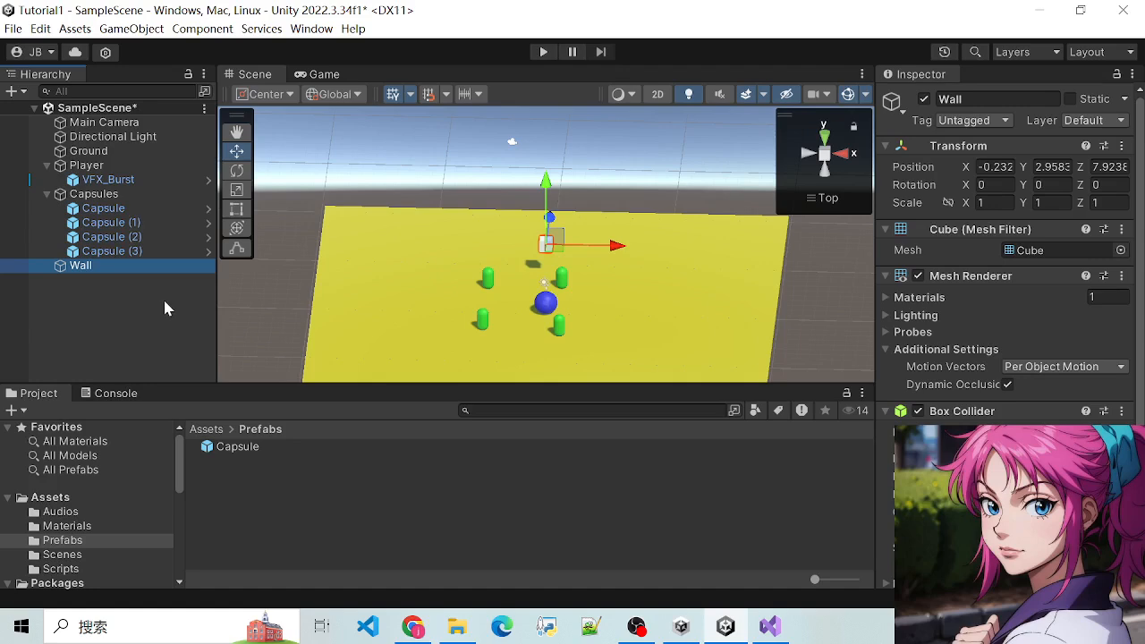
Move the Wall cube away from the Player to about X -10.93, Y 4.64, Z -4.55
drag(85, 268, 405, 273)
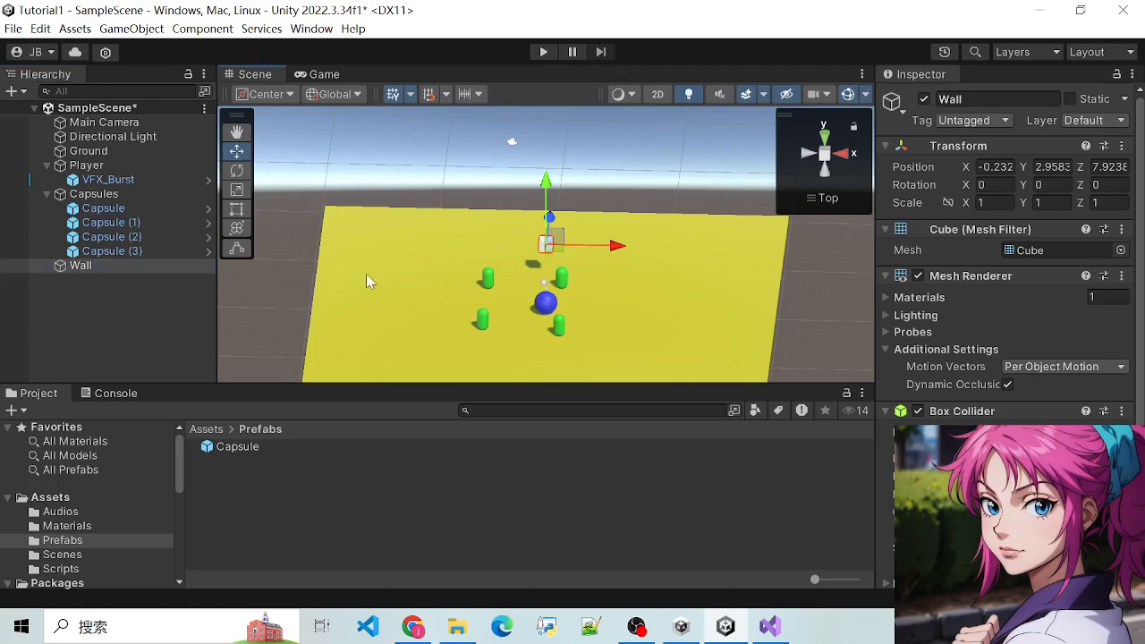
click(87, 238)
click(87, 266)
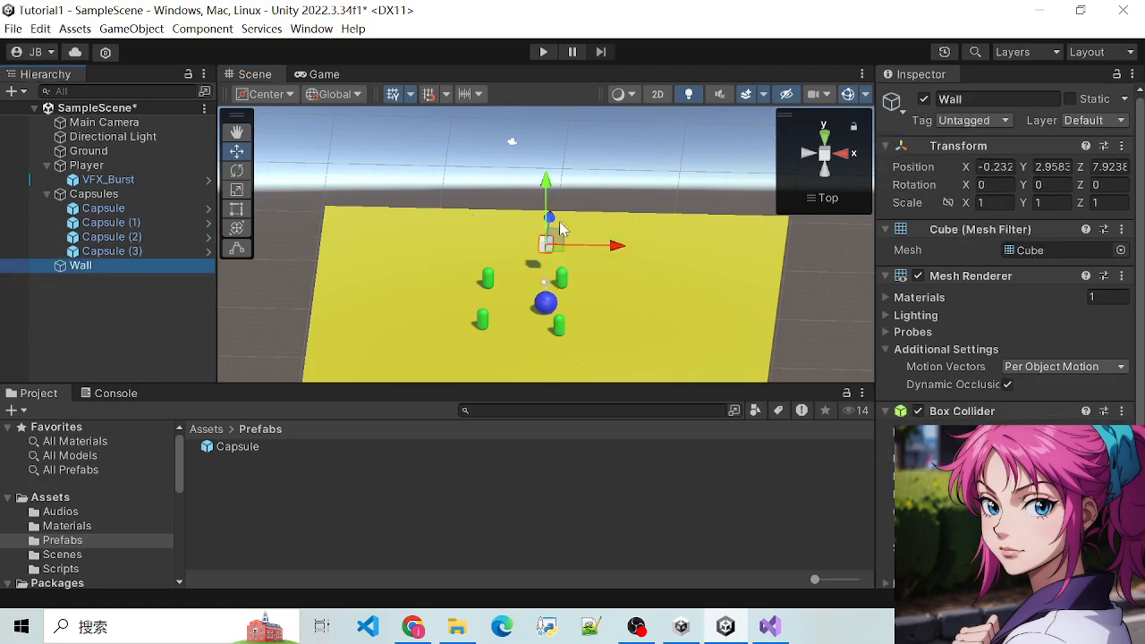
drag(550, 217, 187, 286)
drag(362, 209, 388, 236)
scroll(374, 235, up, 1)
scroll(347, 254, down, 4)
alt+drag(365, 286, 400, 161)
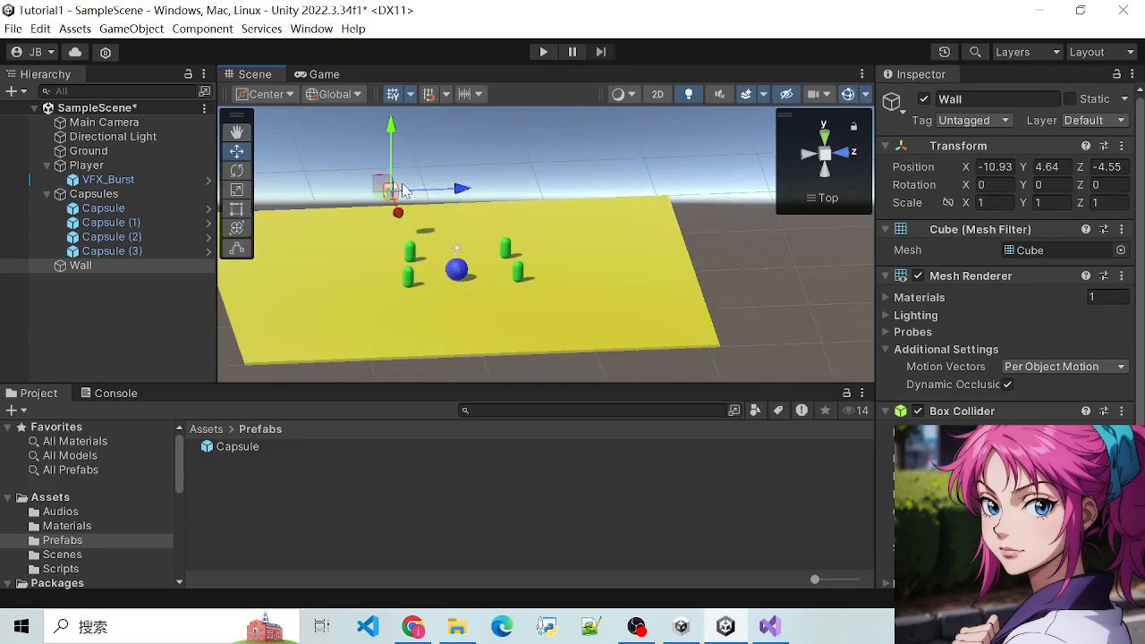
Stretch the Wall with the Scale tool to about 49.1 in Z and 3.3 in Y
key(e)
key(r)
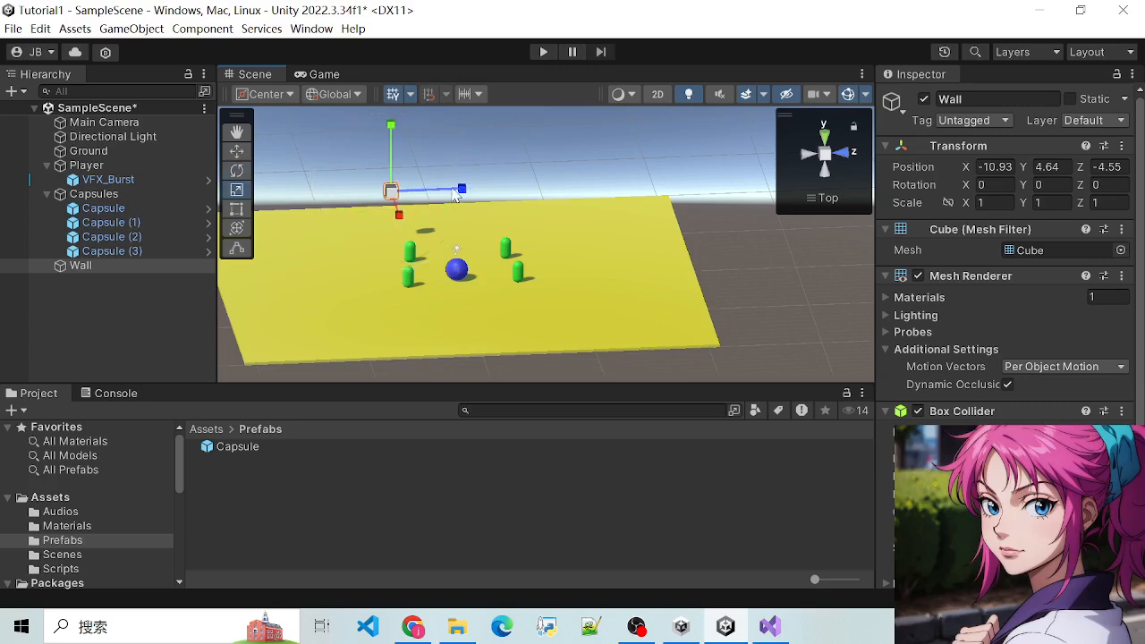
drag(461, 188, 706, 207)
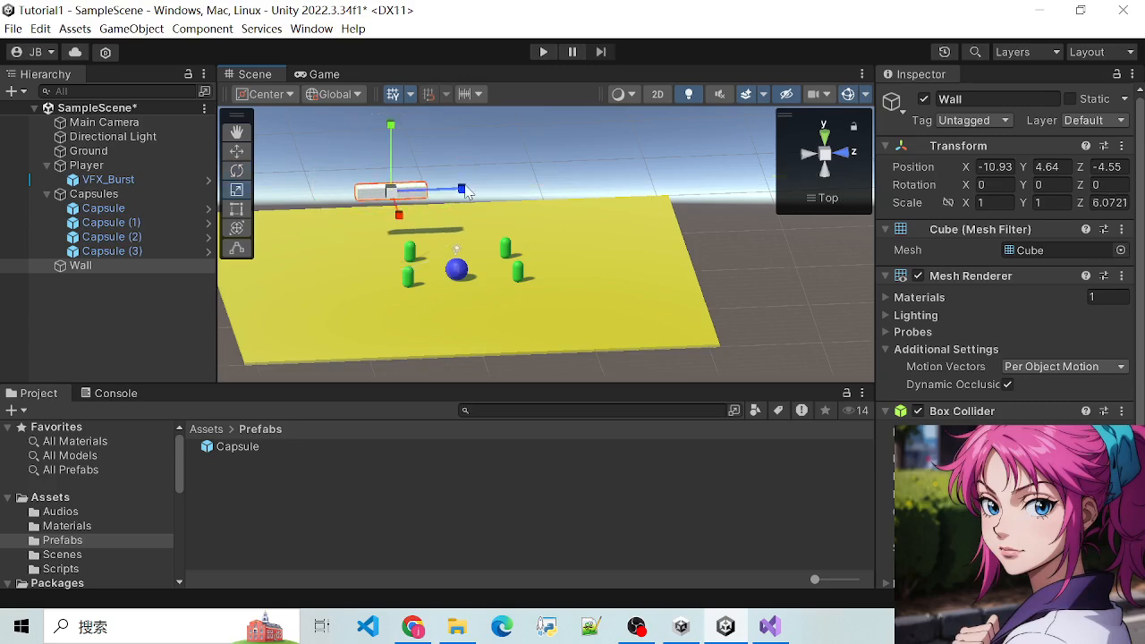
drag(461, 188, 531, 215)
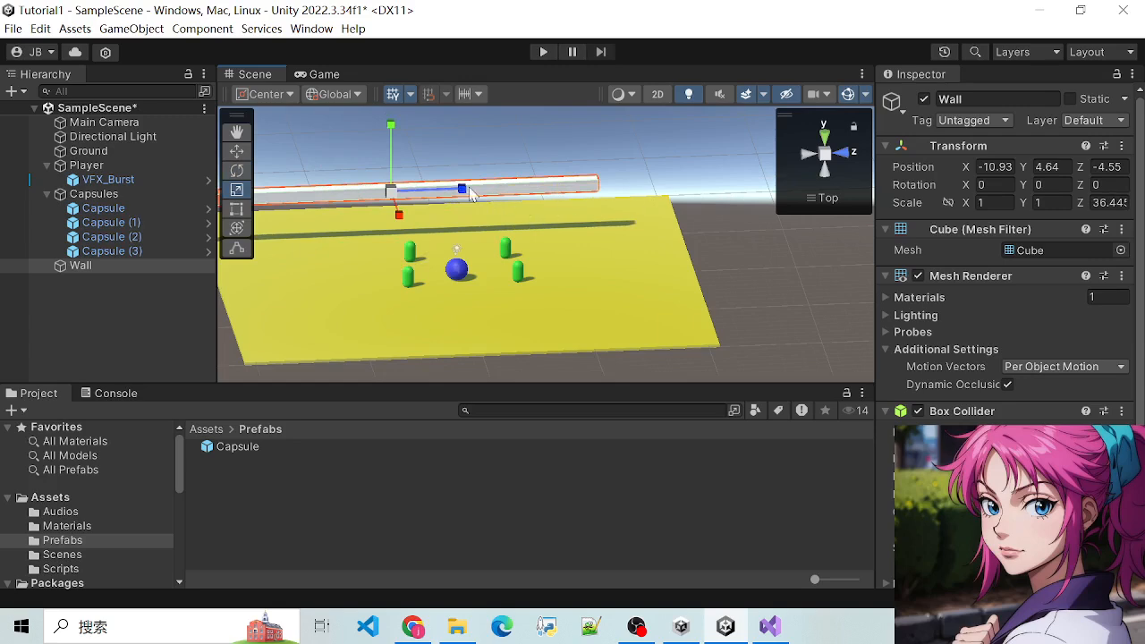
drag(471, 194, 515, 194)
drag(388, 151, 416, 636)
scroll(313, 174, down, 2)
scroll(423, 253, down, 2)
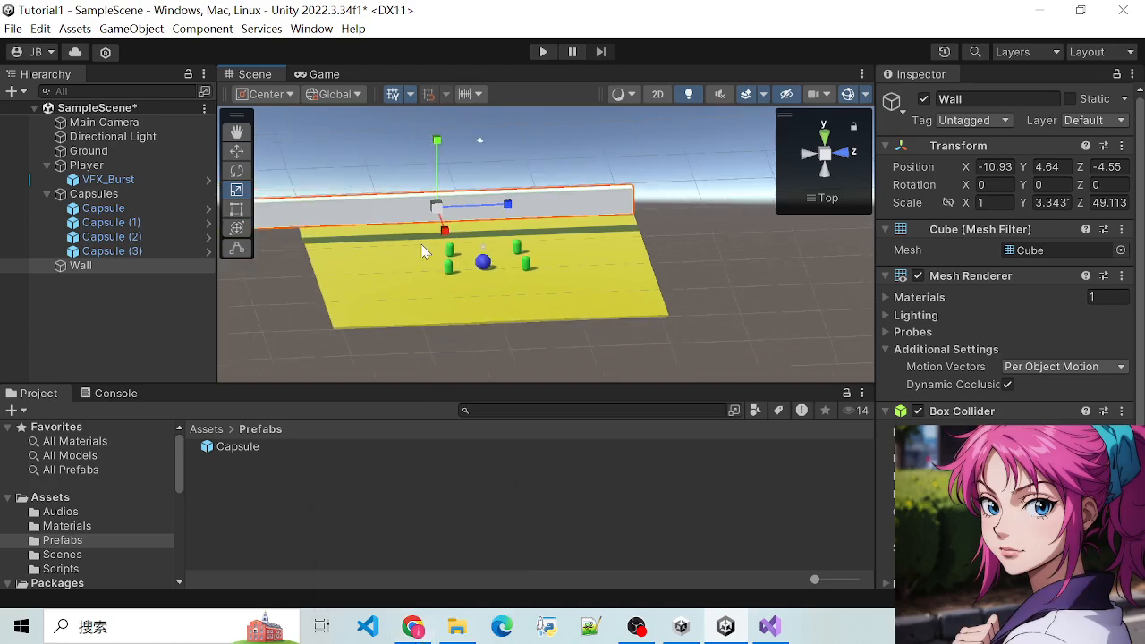
Adjust the Wall's scale to about 7.08 in Y and 41.3 in Z
drag(436, 143, 440, 71)
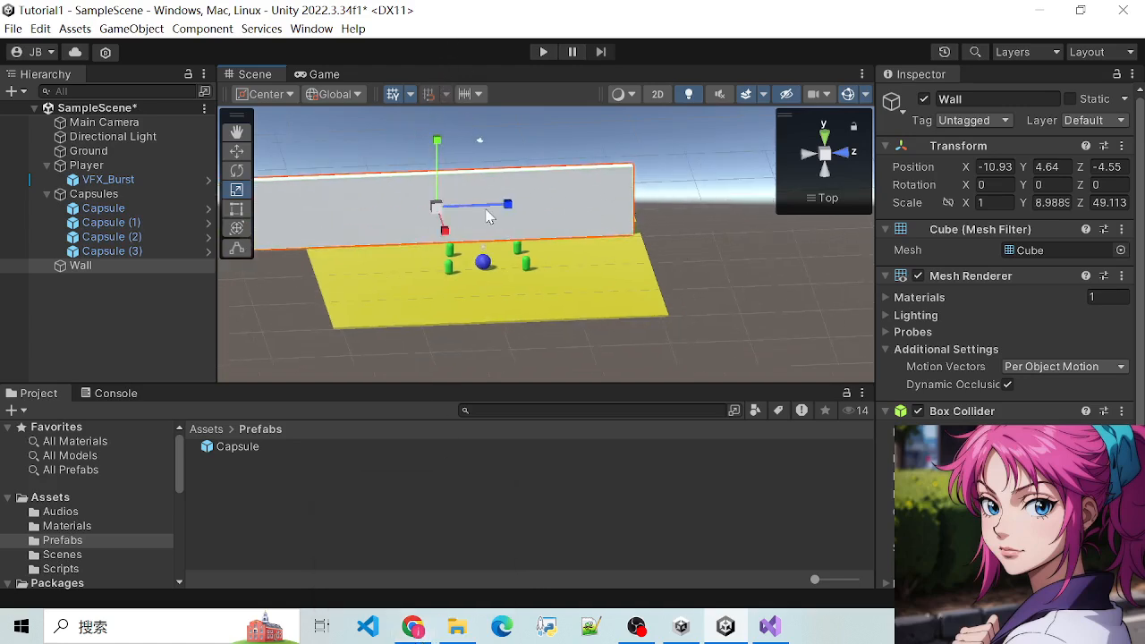
mouse_move(506, 209)
mouse_down()
mouse_move(470, 204)
mouse_move(494, 208)
mouse_up()
scroll(423, 148, up, 1)
drag(432, 143, 436, 150)
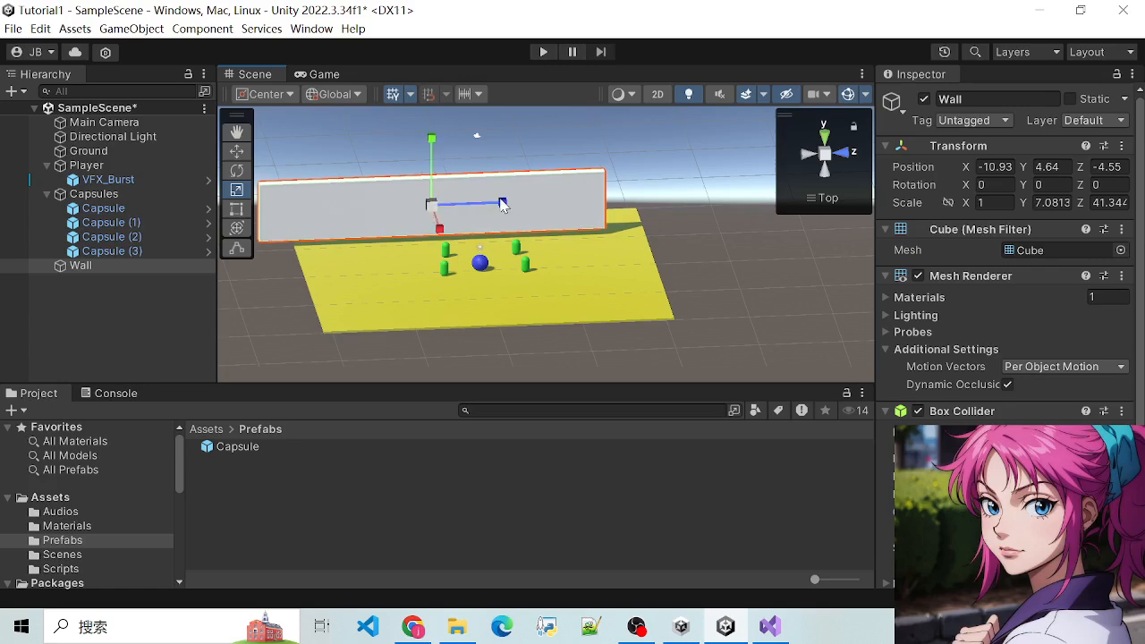
Move the Wall to the Ground's edge at about X -18.6, Y 3.6, Z -1 and scale it to about 42.9 in Z
drag(502, 206, 493, 204)
alt+drag(388, 281, 490, 305)
key(e)
key(w)
drag(443, 246, 467, 175)
key(r)
key(w)
Align the Wall with the Ground's edge by moving it to Z 0.1 and scaling it to about 42.6 in Z
alt+drag(644, 323, 488, 164)
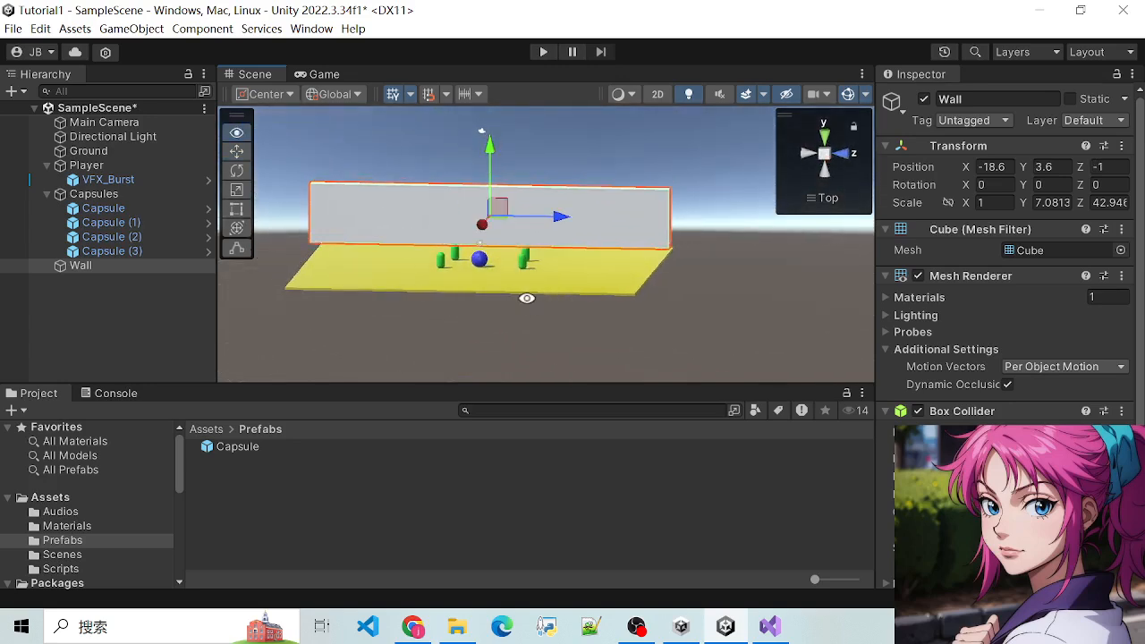
alt+drag(524, 299, 583, 347)
alt+drag(488, 324, 166, 279)
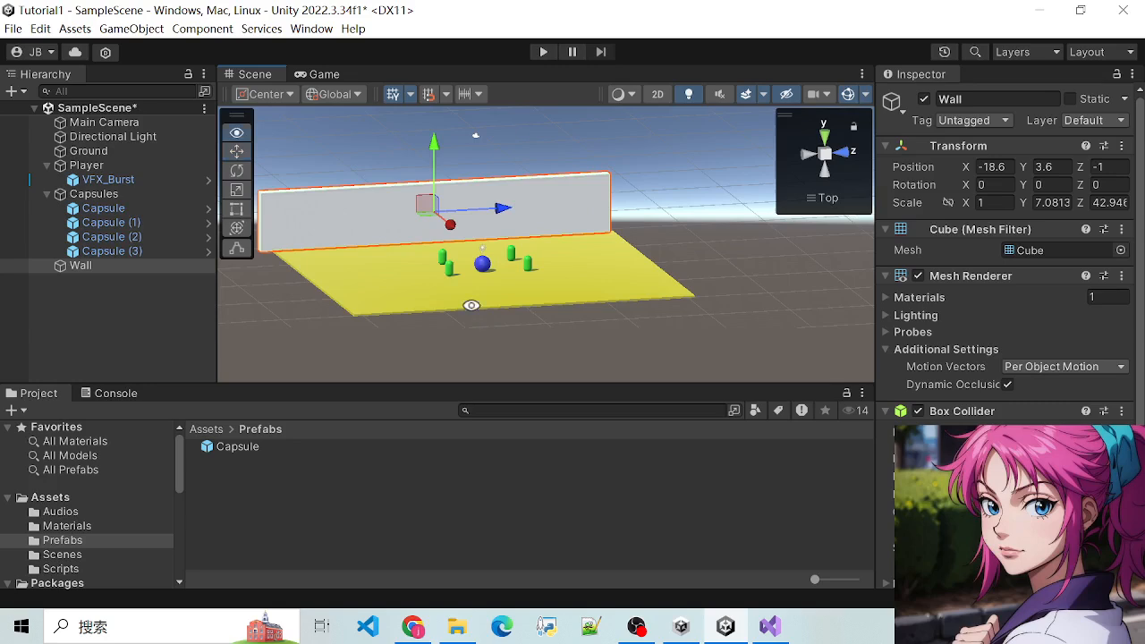
alt+drag(472, 305, 517, 247)
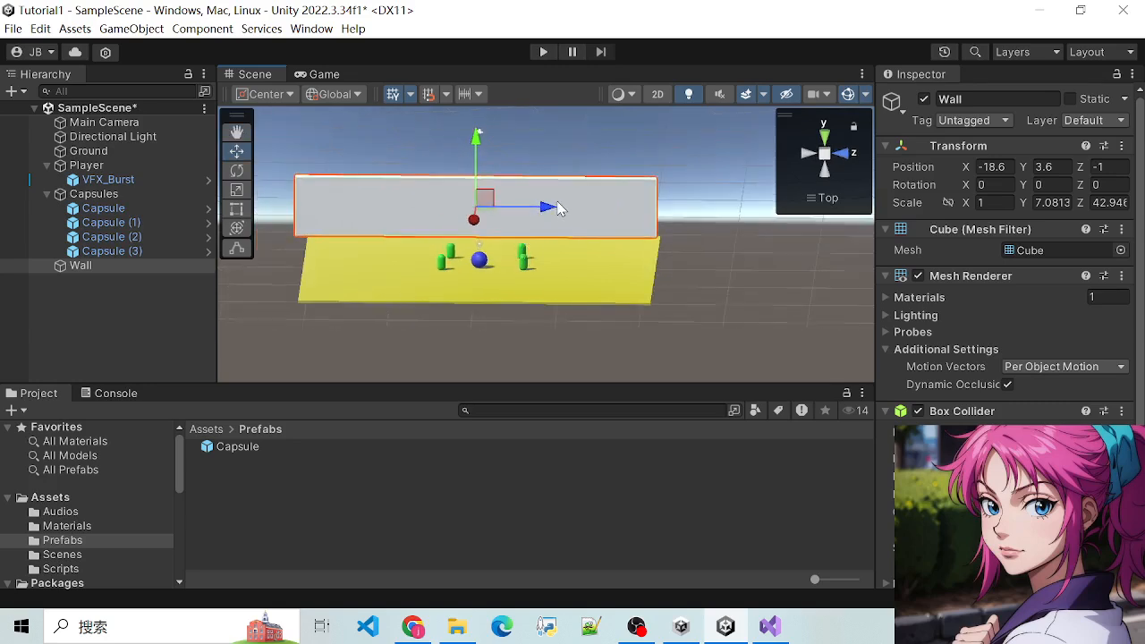
click(565, 200)
click(511, 203)
drag(507, 206, 568, 217)
key(r)
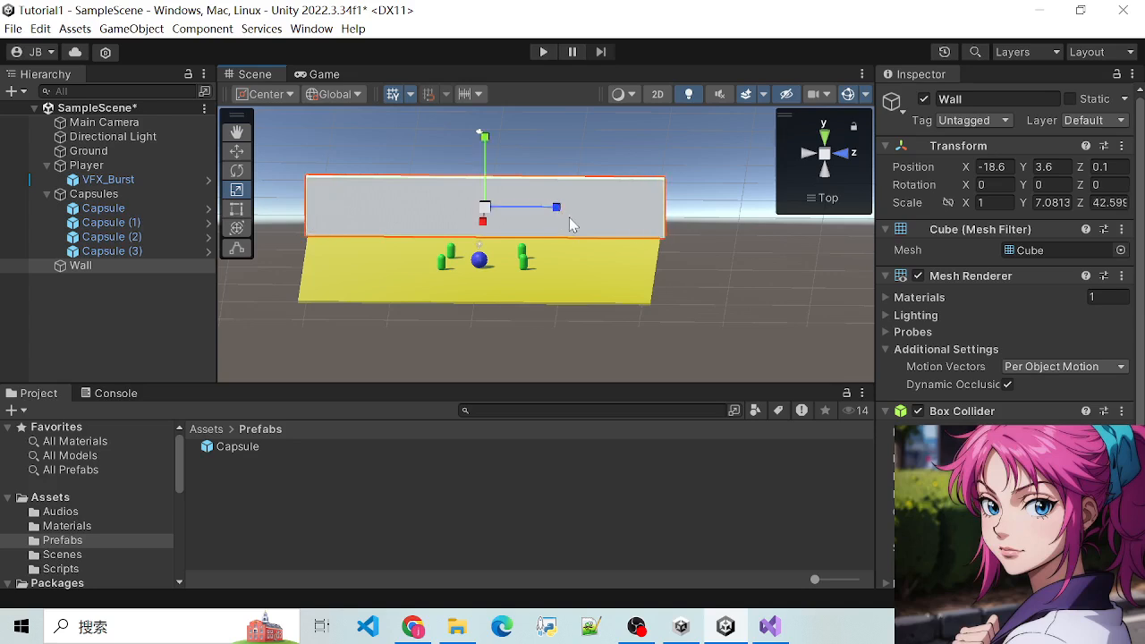
scroll(623, 253, up, 2)
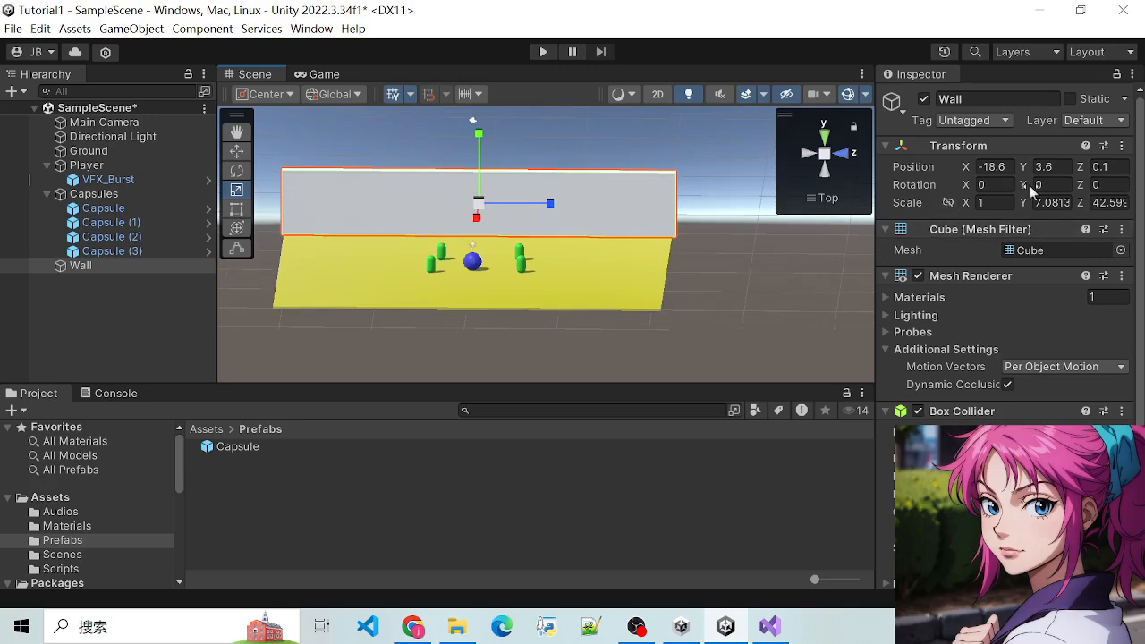
Move the Wall outward along the X axis to about X -20.17 at the Ground's edge
scroll(444, 220, up, 1)
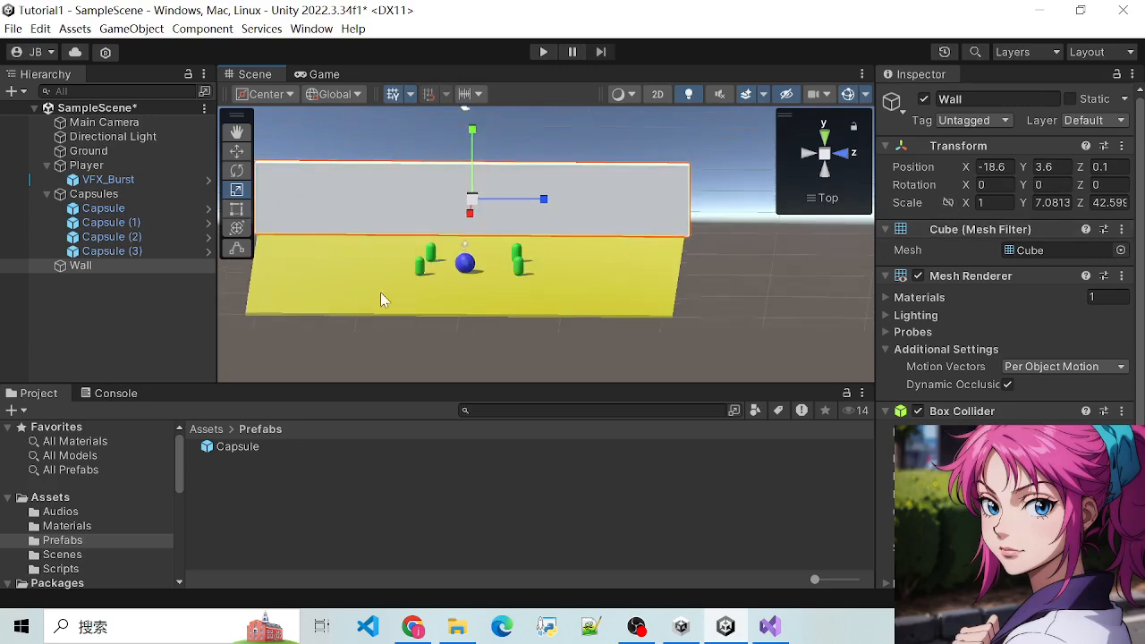
alt+drag(381, 292, 747, 350)
key(w)
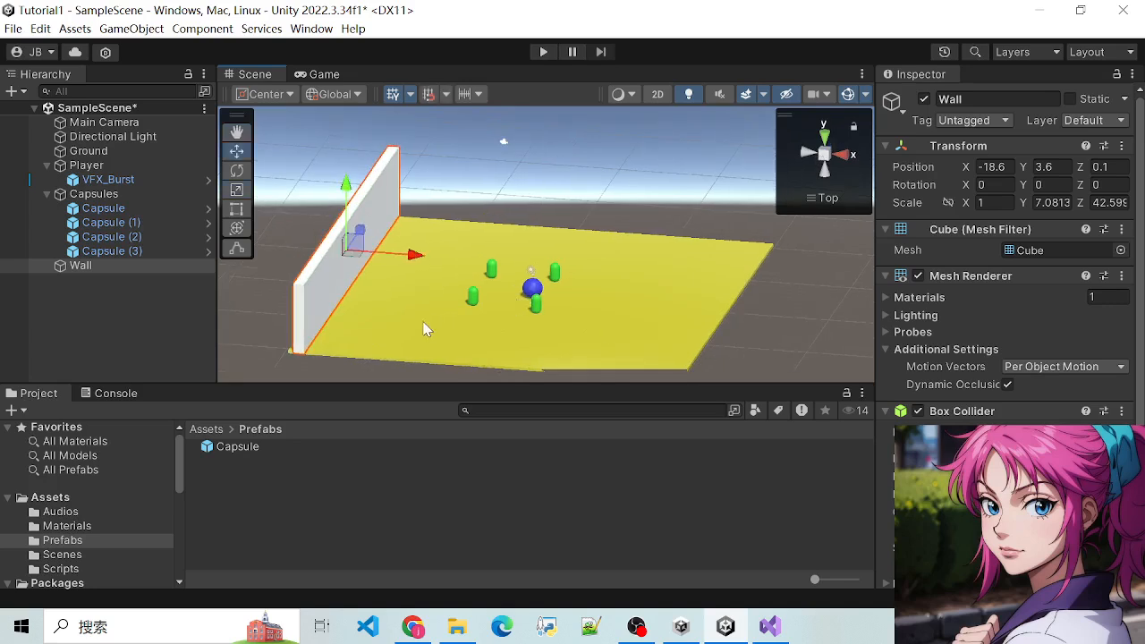
alt+drag(414, 343, 490, 338)
click(397, 286)
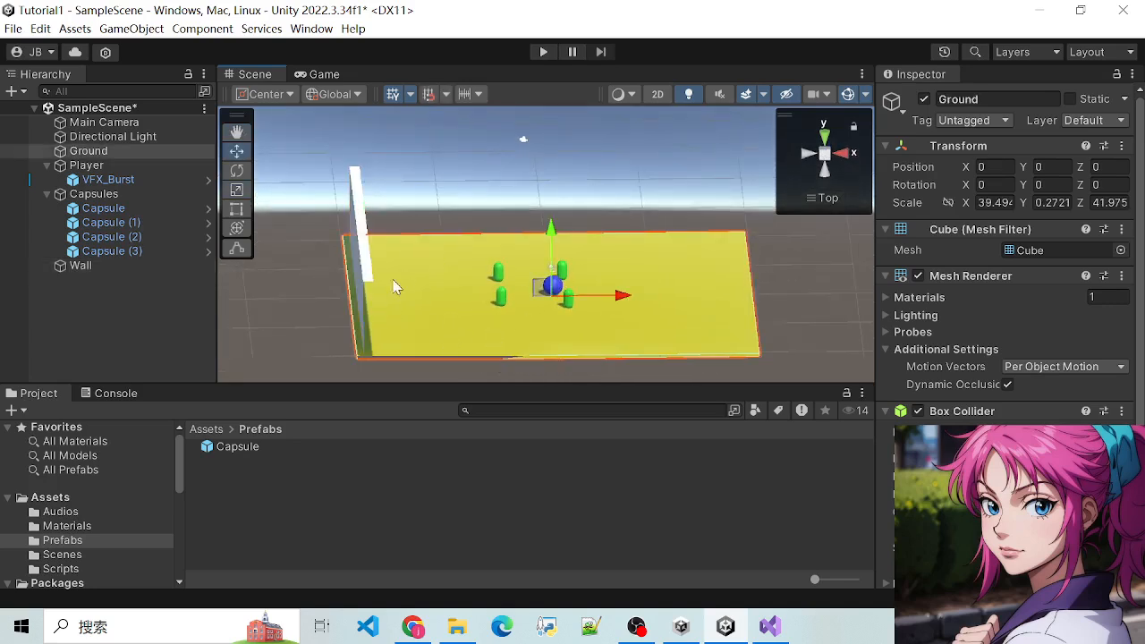
click(367, 261)
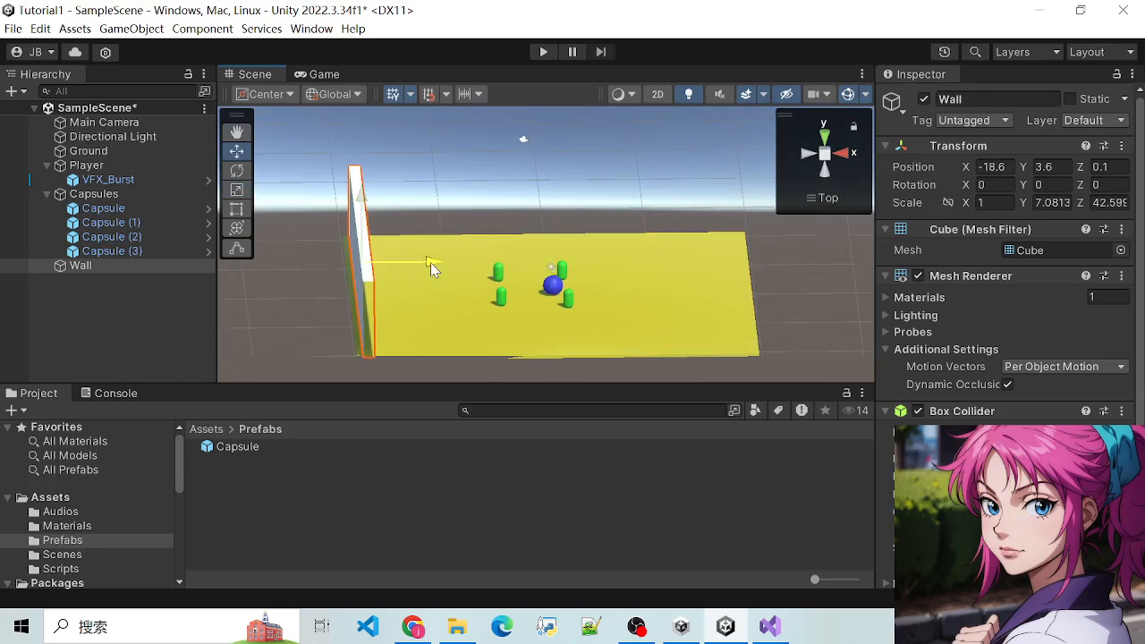
alt+drag(473, 319, 384, 319)
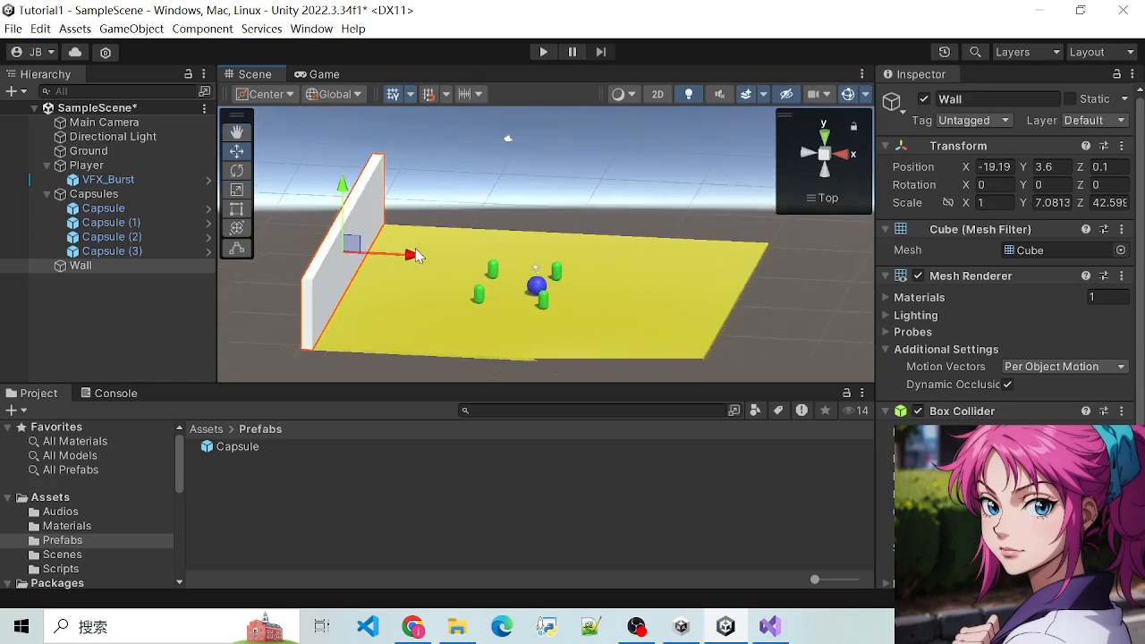
drag(414, 259, 427, 382)
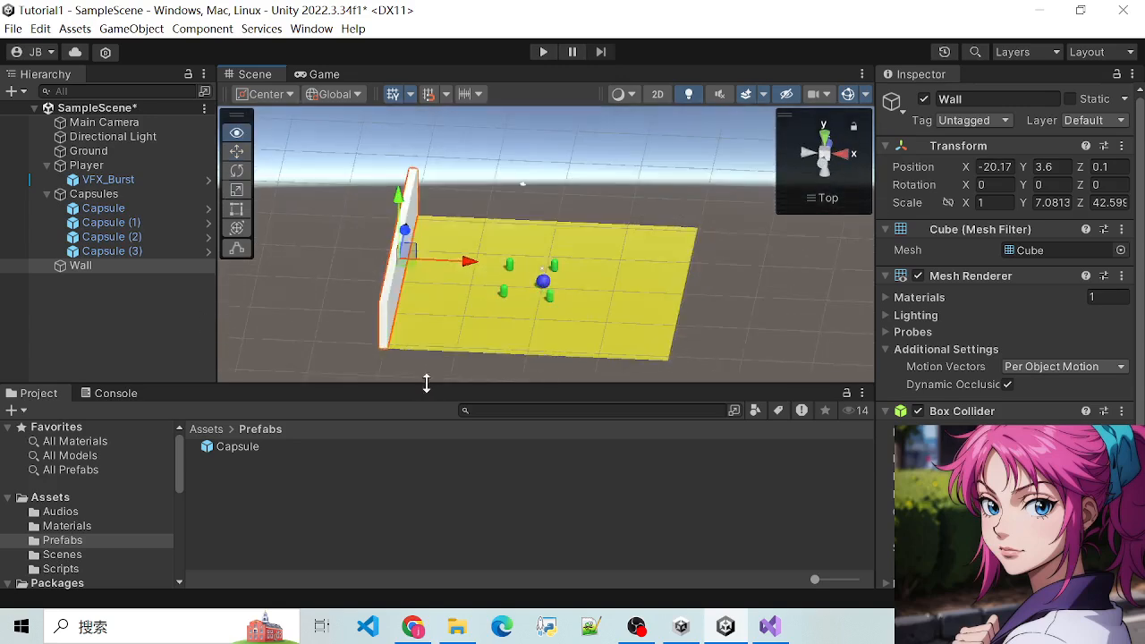
Duplicate the Wall and move the copy to the Ground's opposite edge at X 19.9
key(ctrl+d)
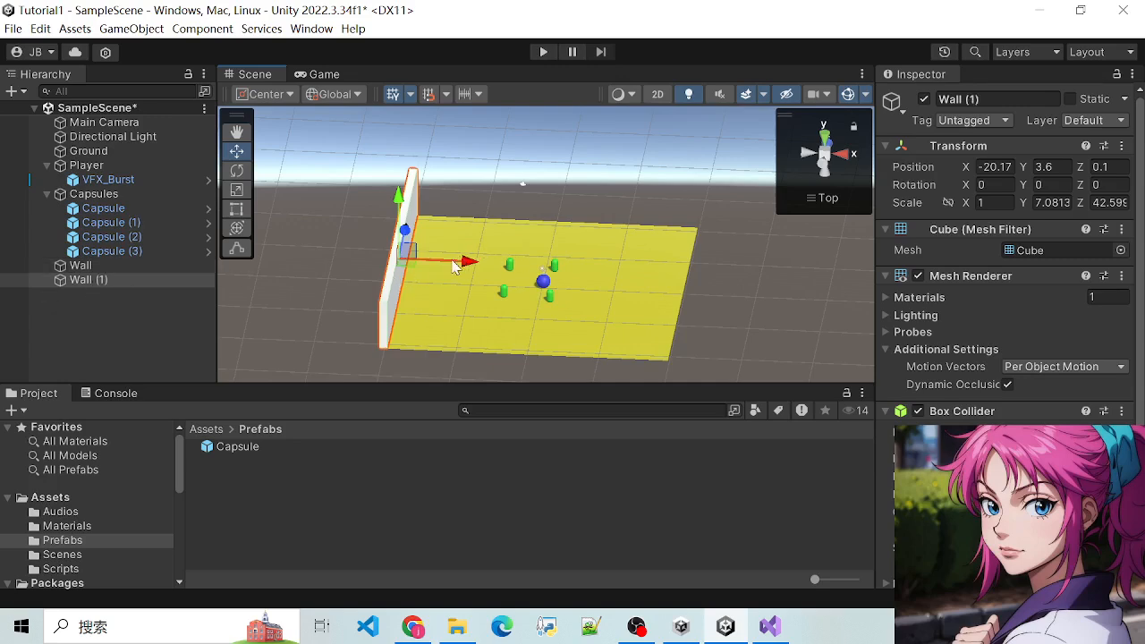
drag(453, 264, 735, 321)
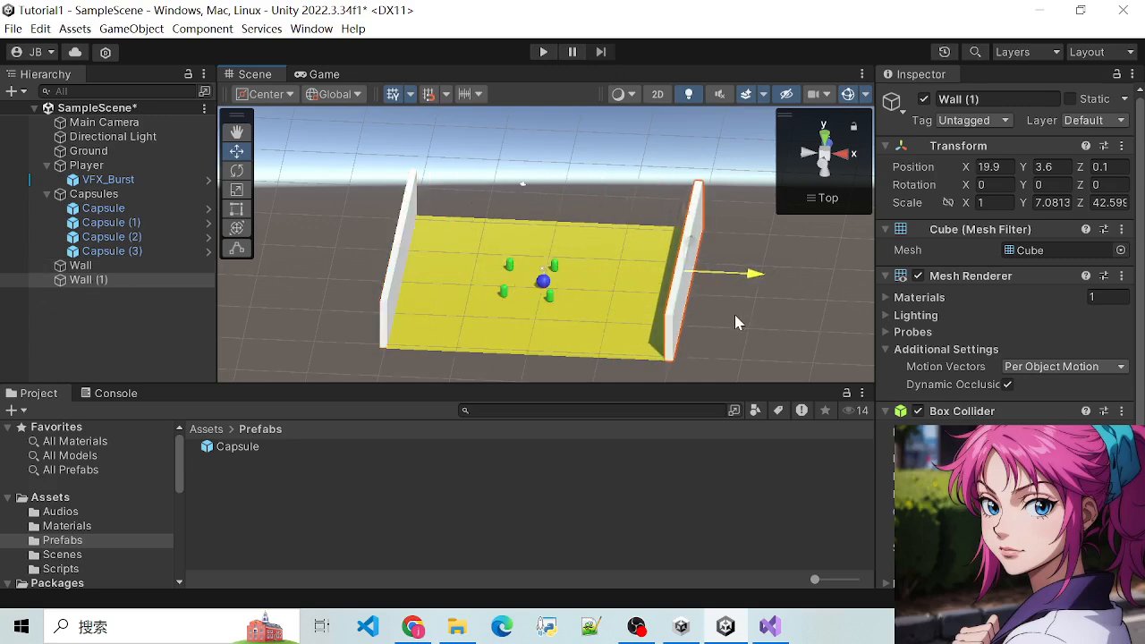
alt+drag(478, 344, 178, 323)
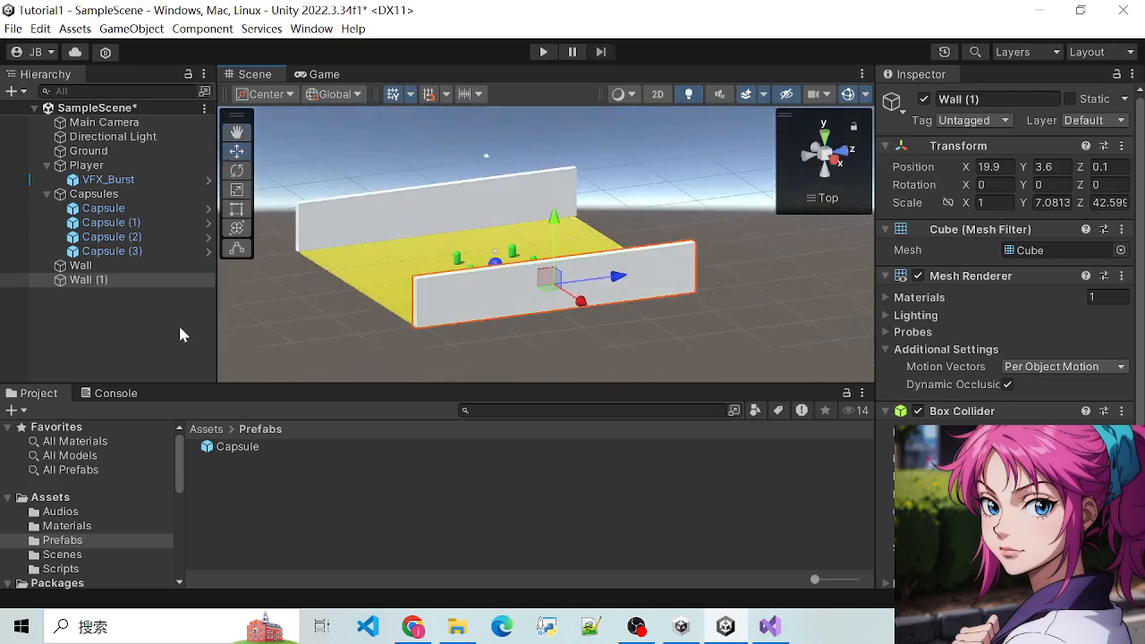
Duplicate Wall (1), move the copy inward to X -3.6, and set its Y rotation to 90
key(ctrl+d)
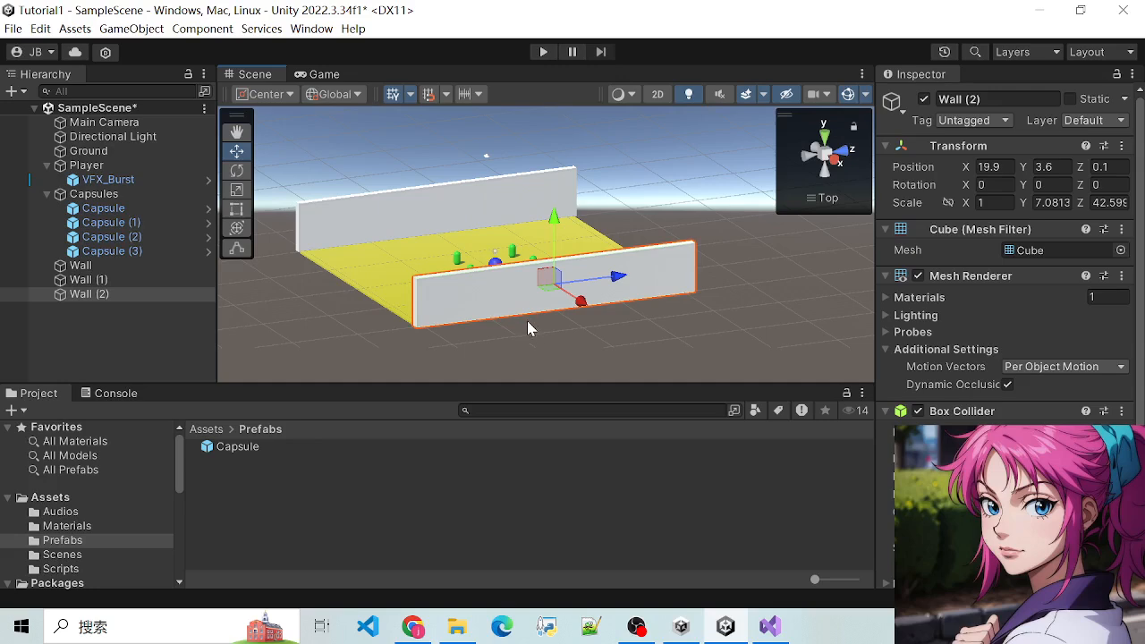
drag(568, 309, 500, 264)
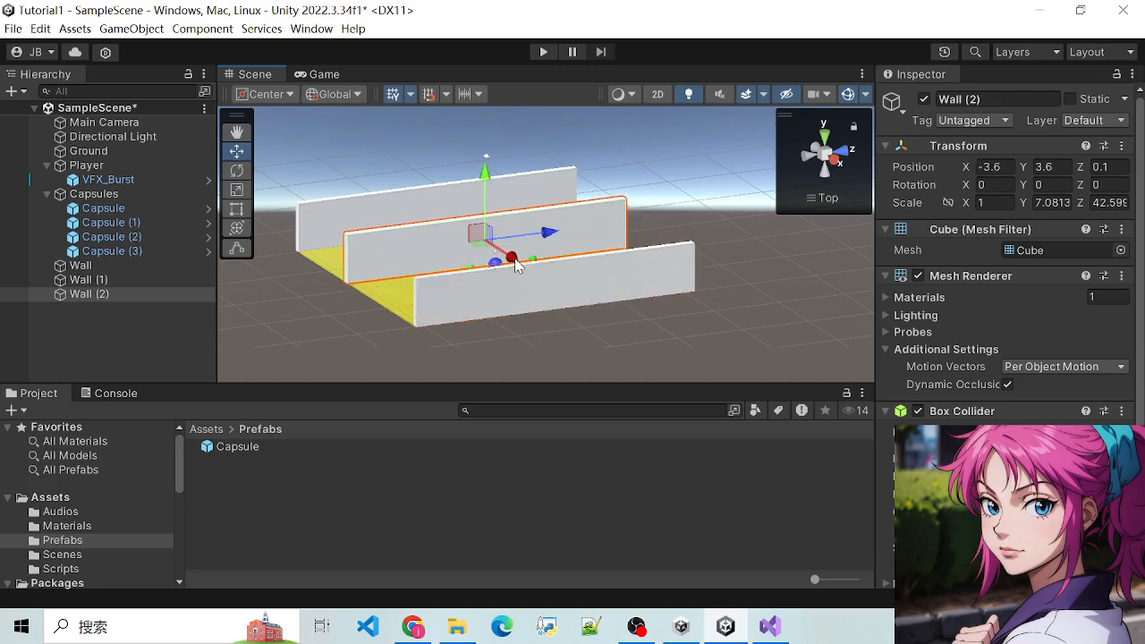
click(1051, 185)
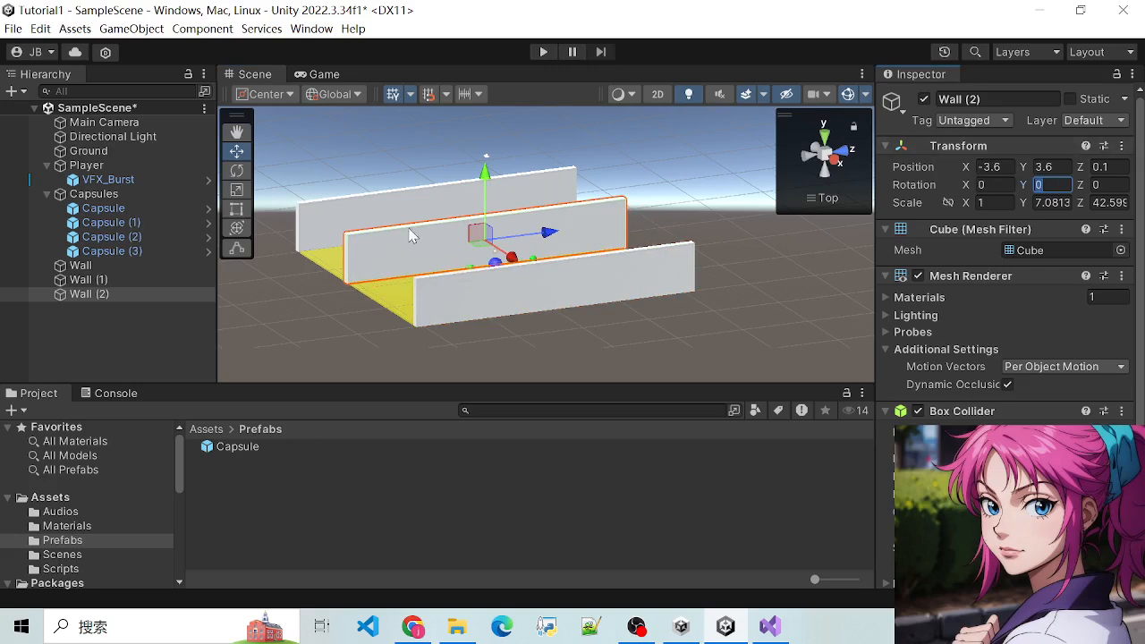
text(90)
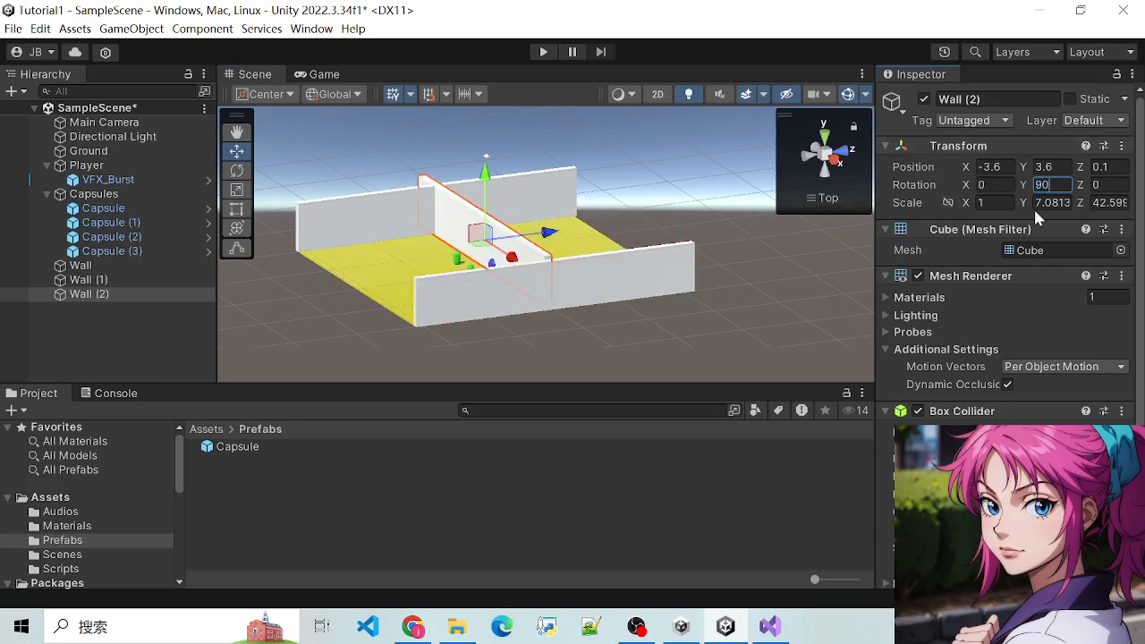
Move Wall (2) onto one of the Ground's open edges at about X -0.7, Z -20.7
drag(548, 234, 387, 284)
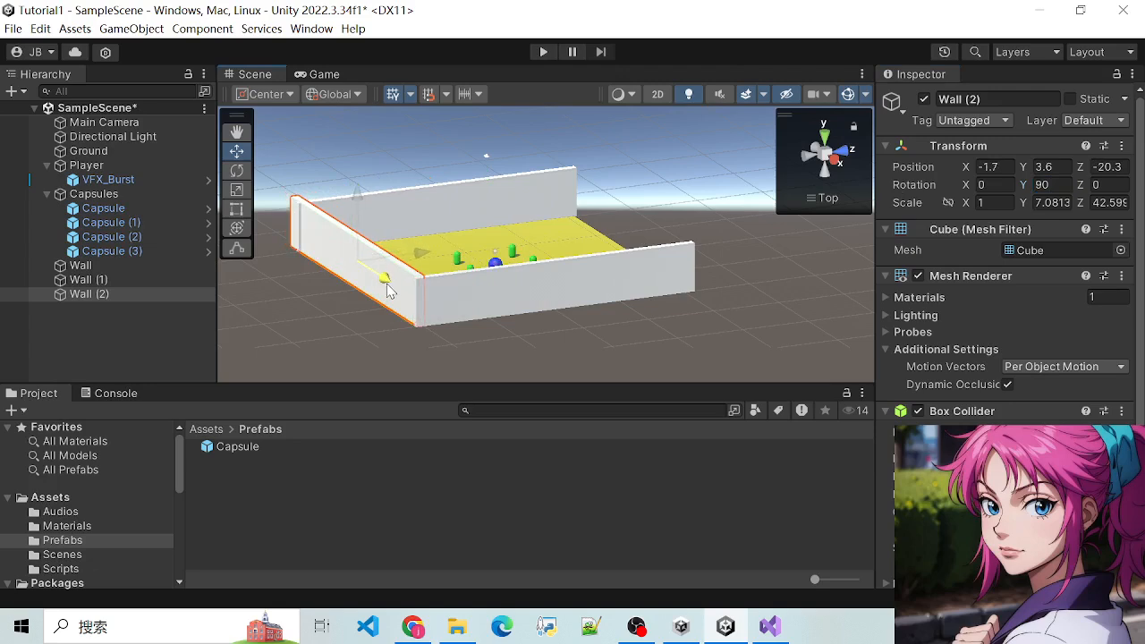
alt+drag(552, 332, 425, 334)
drag(425, 230, 420, 230)
alt+drag(331, 317, 802, 324)
alt+drag(704, 335, 365, 255)
alt+drag(444, 352, 342, 220)
alt+drag(328, 291, 548, 316)
Duplicate Wall (2), move the copy to the remaining open edge at Z 21.4, and save the scene
key(ctrl+d)
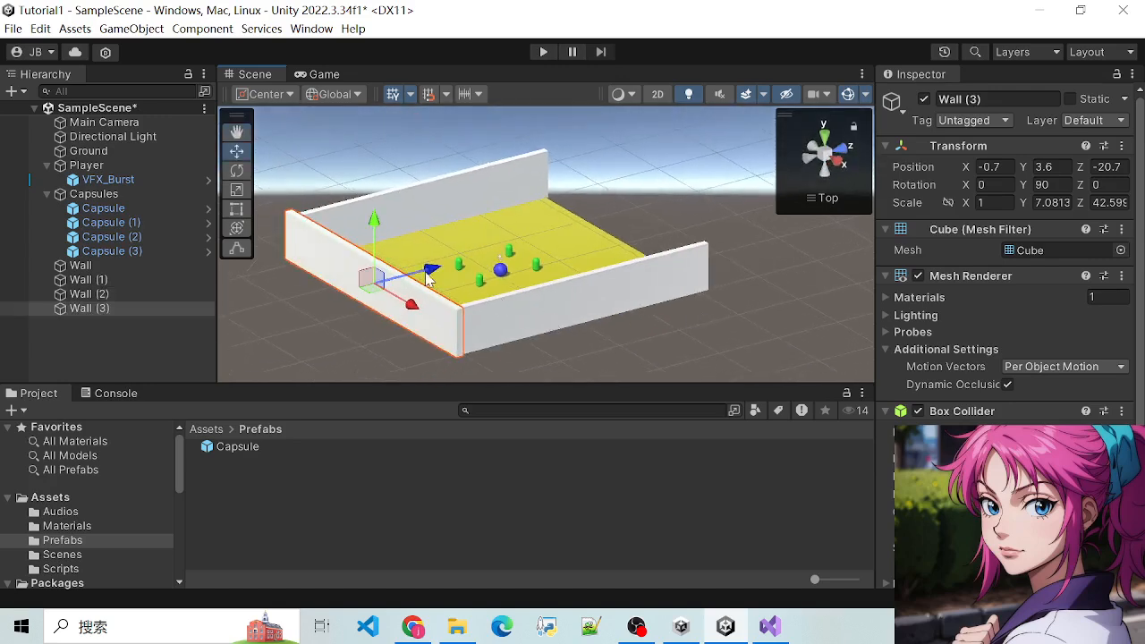
drag(427, 278, 675, 222)
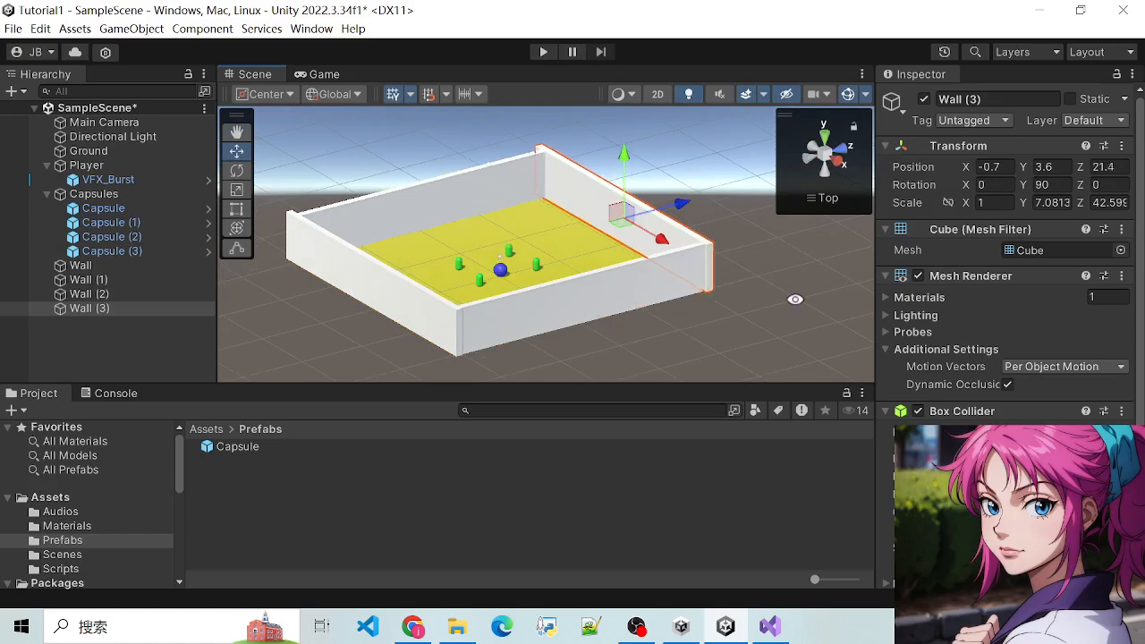
alt+drag(795, 299, 452, 363)
alt+drag(490, 353, 788, 355)
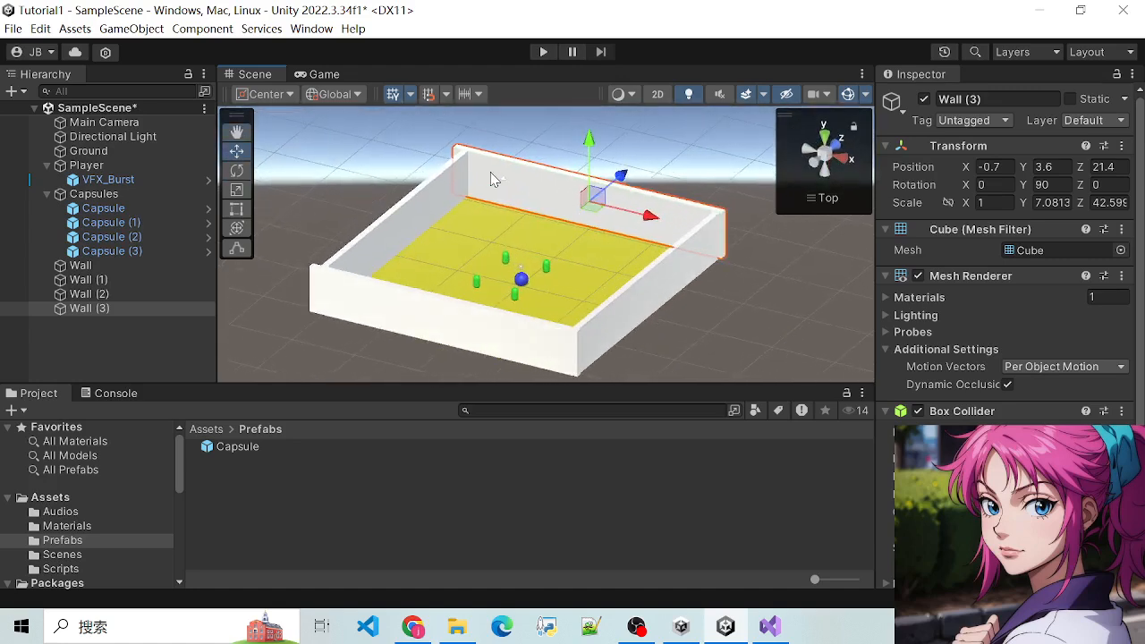
alt+drag(696, 335, 753, 350)
scroll(524, 249, up, 9)
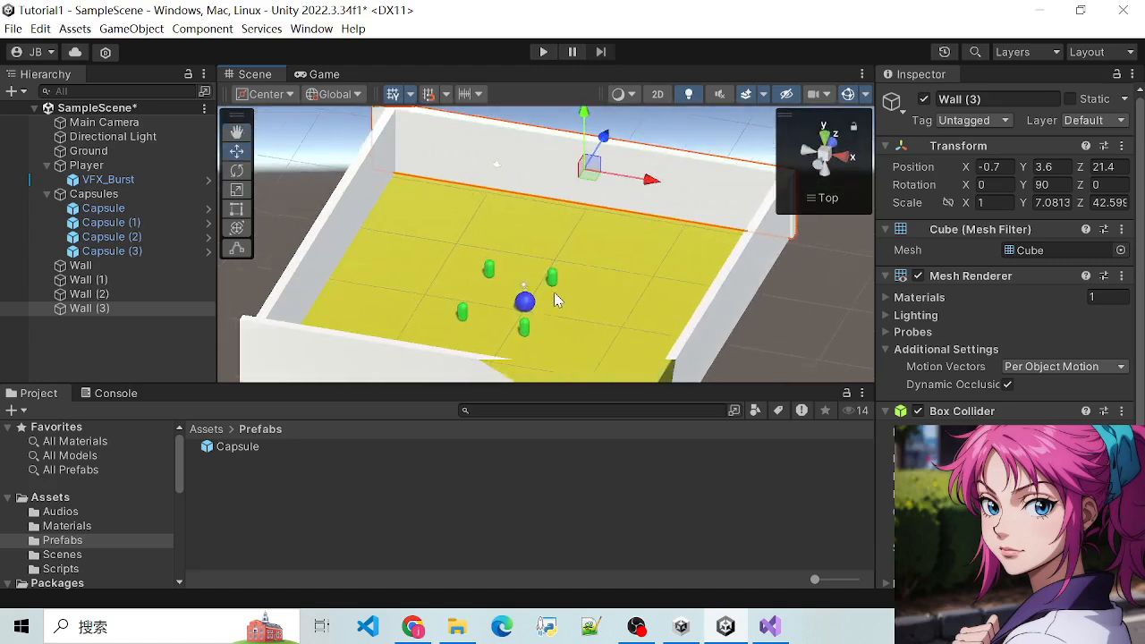
alt+drag(267, 190, 364, 244)
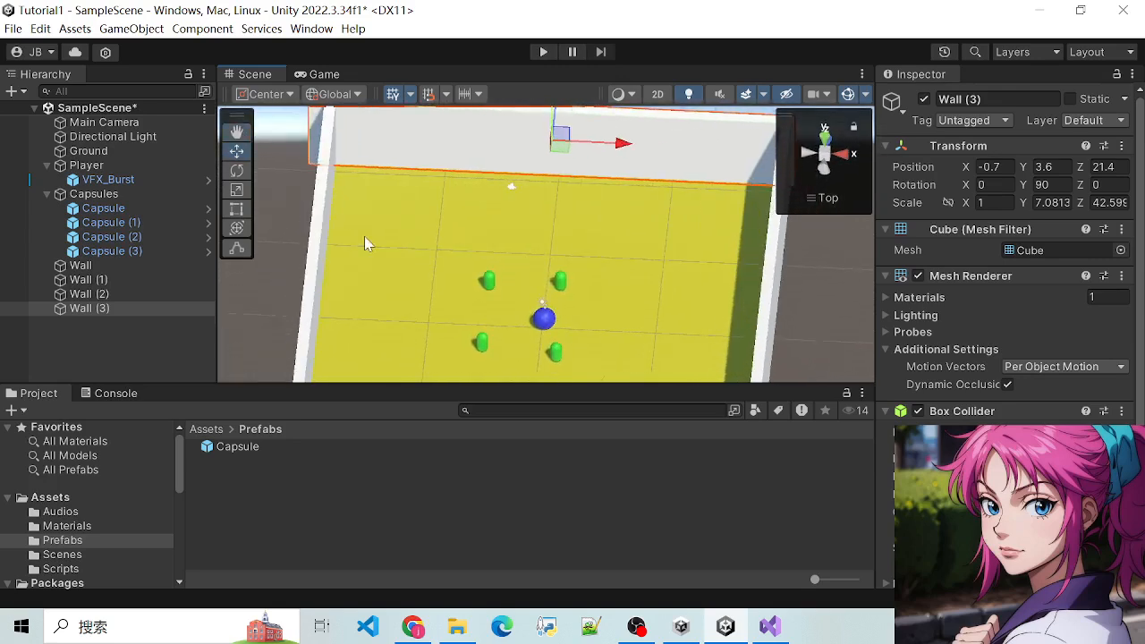
key(ctrl+s)
Play-test the scene by rolling the Player around the capsules and toward the side walls, and stop play mode
click(543, 52)
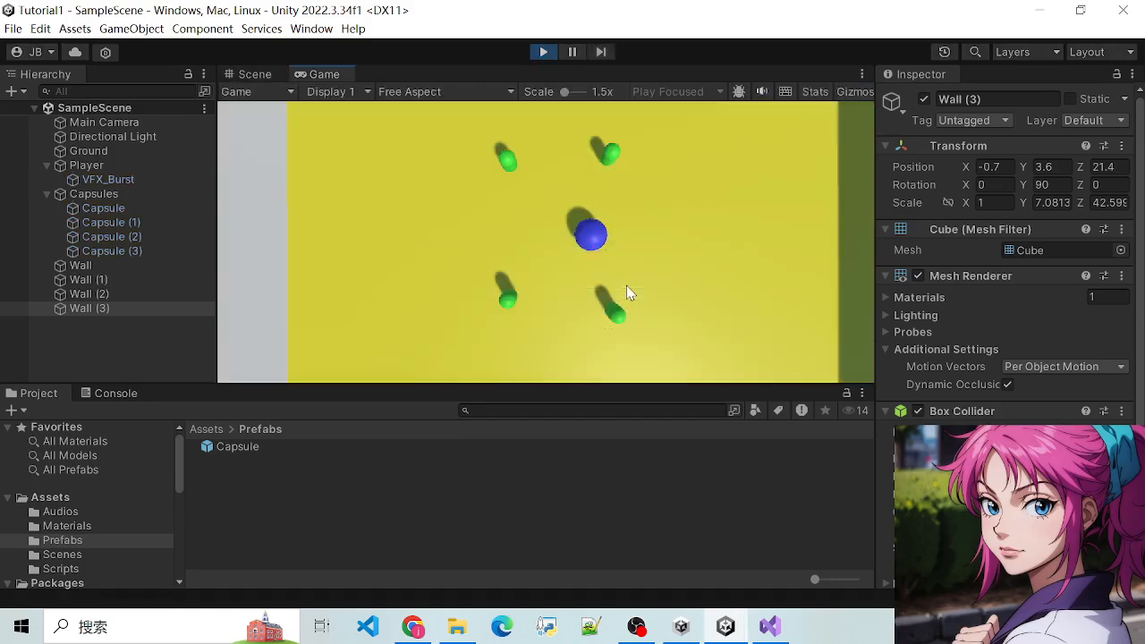
key(Right)
key(Up)
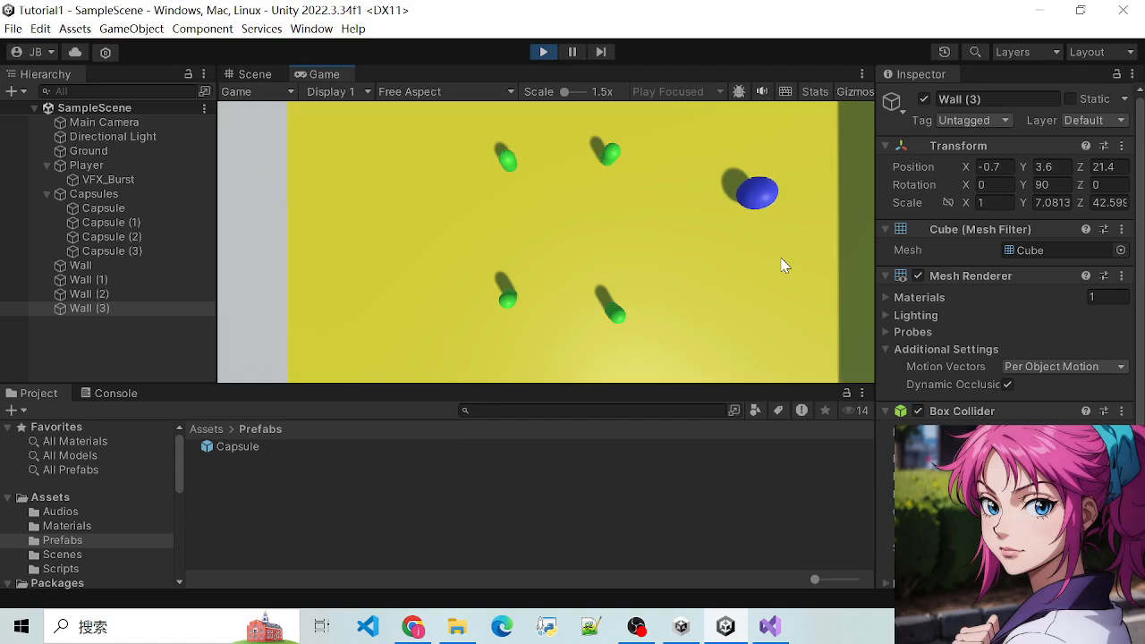
key(Left)
key(Down)
key(Left)
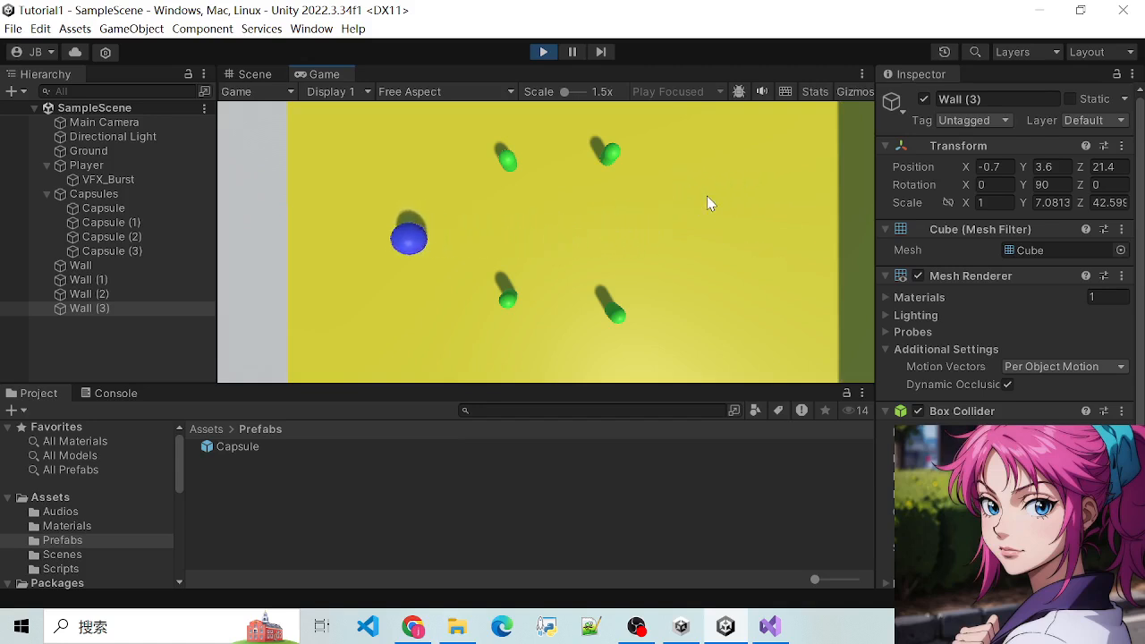
key(Up)
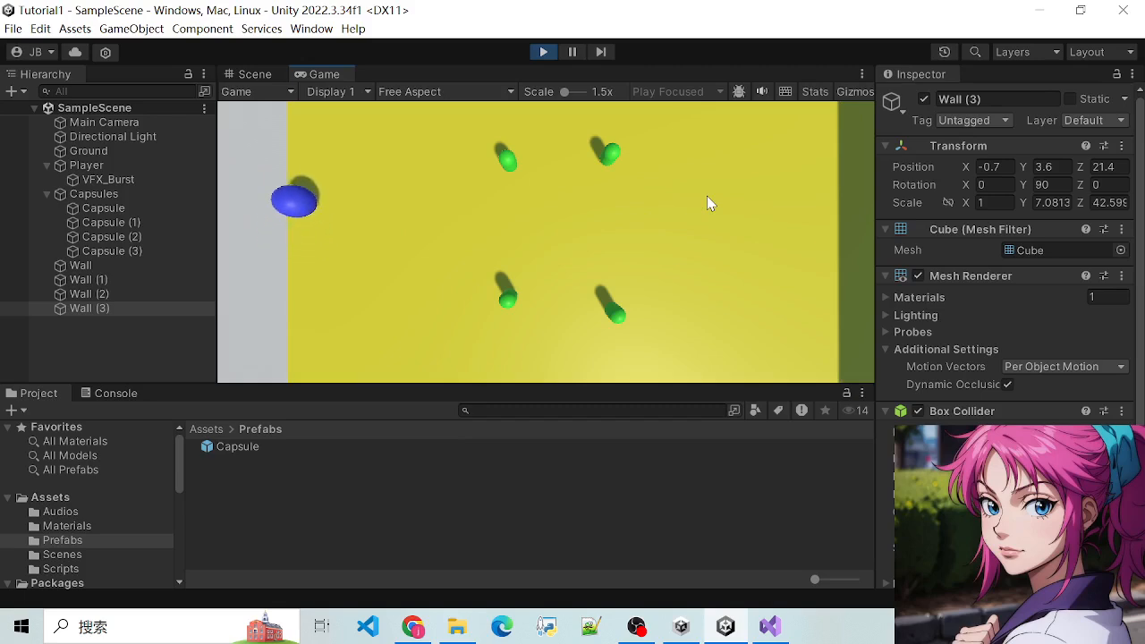
key(d)
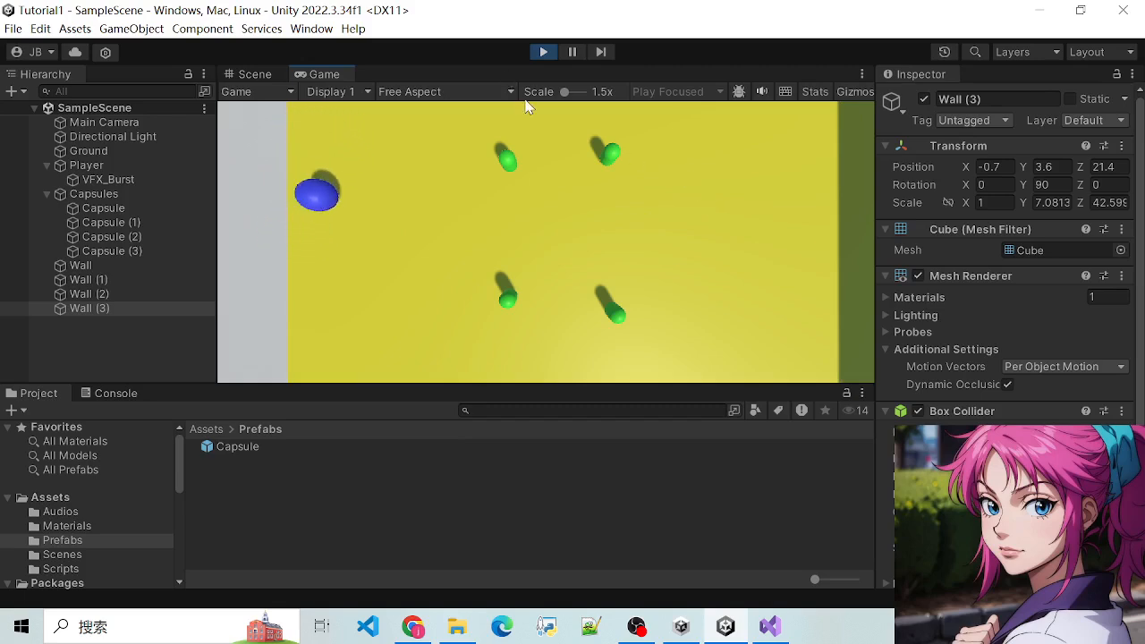
key(w)
click(541, 53)
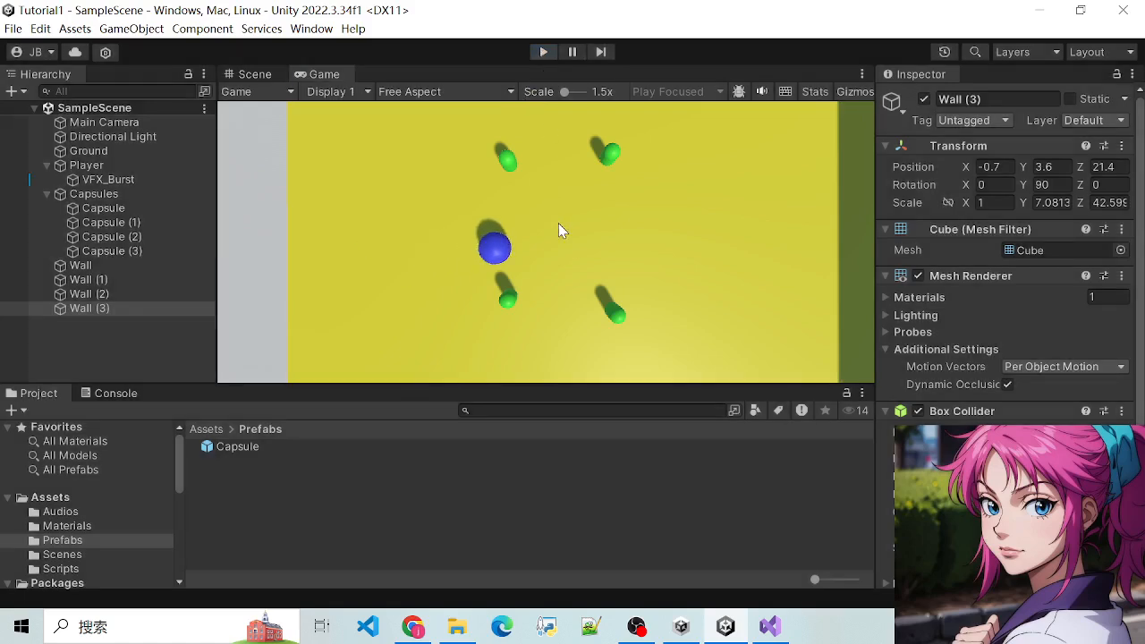
Examine the walled area, the Player, and the Main Camera's transform and preview from several view angles
scroll(558, 223, down, 4)
right_drag(821, 372, 716, 283)
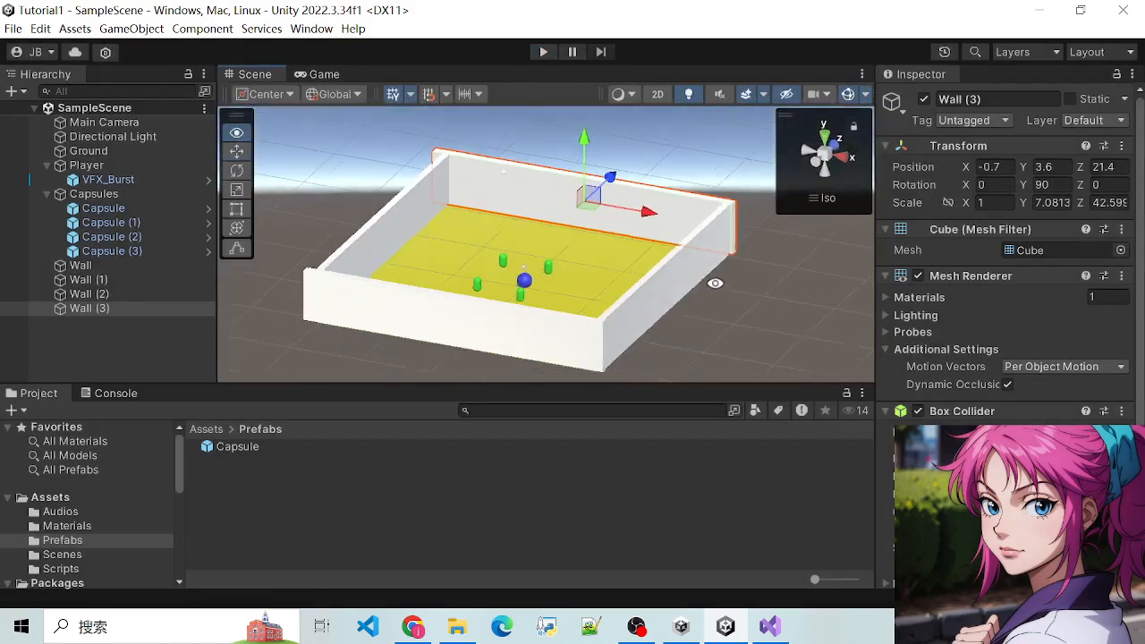
scroll(546, 230, up, 5)
right_drag(556, 298, 655, 351)
scroll(597, 300, down, 5)
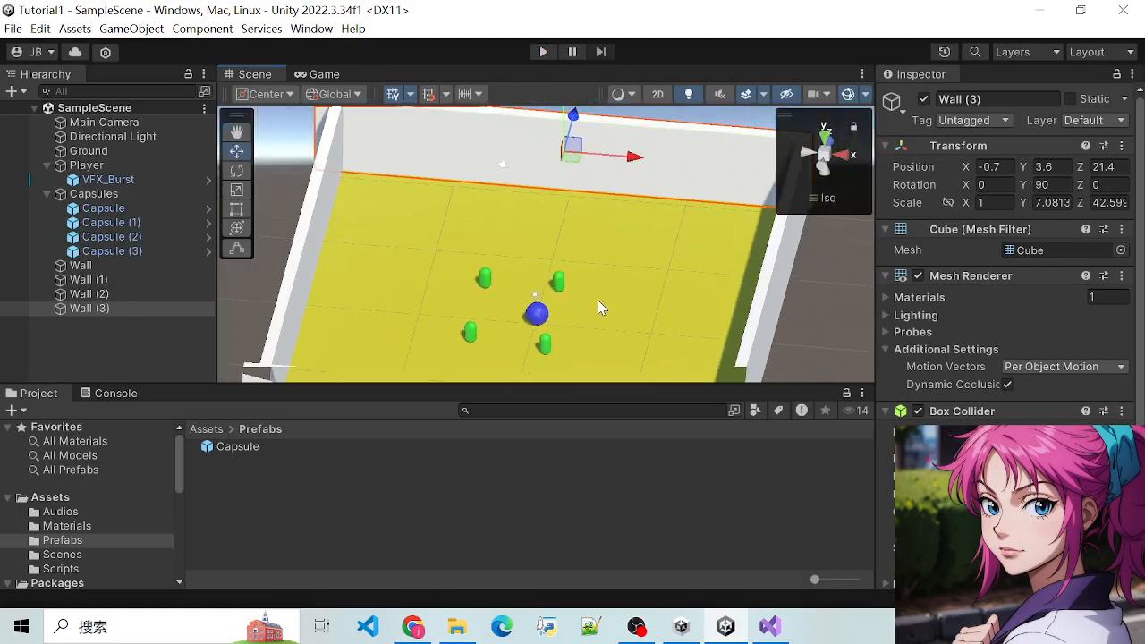
click(536, 311)
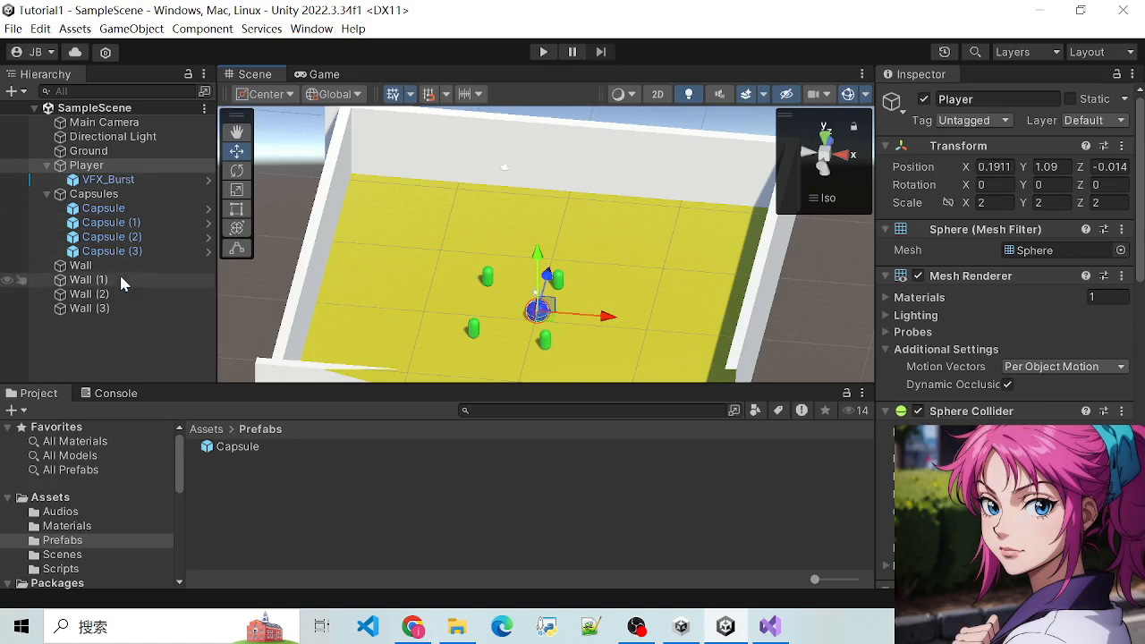
click(114, 125)
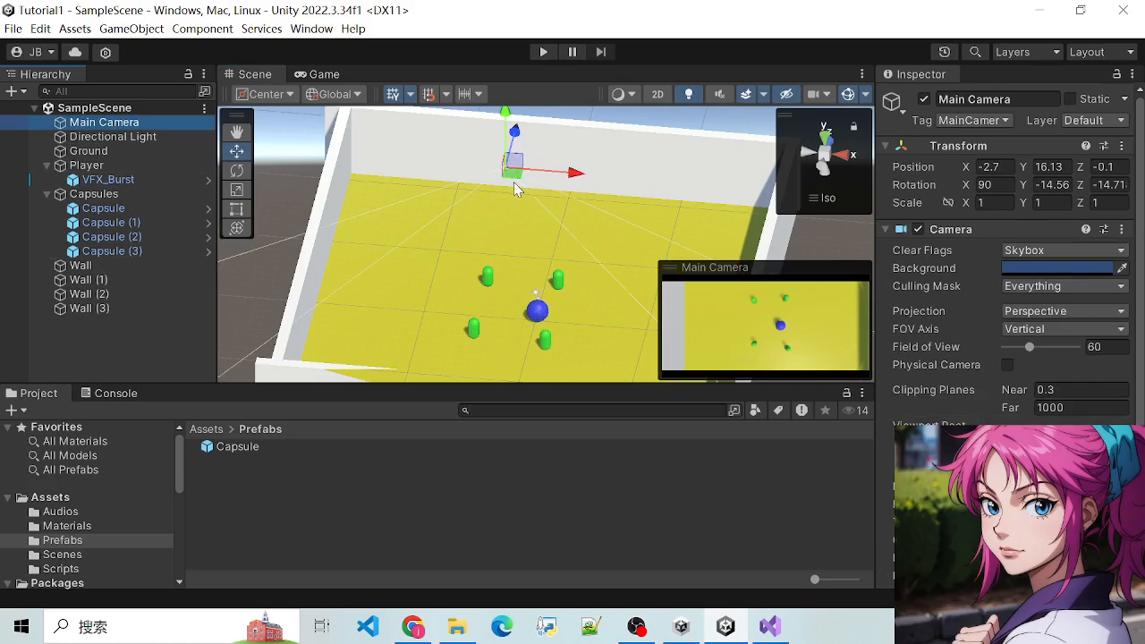
scroll(521, 227, down, 3)
scroll(521, 228, up, 5)
scroll(522, 228, down, 7)
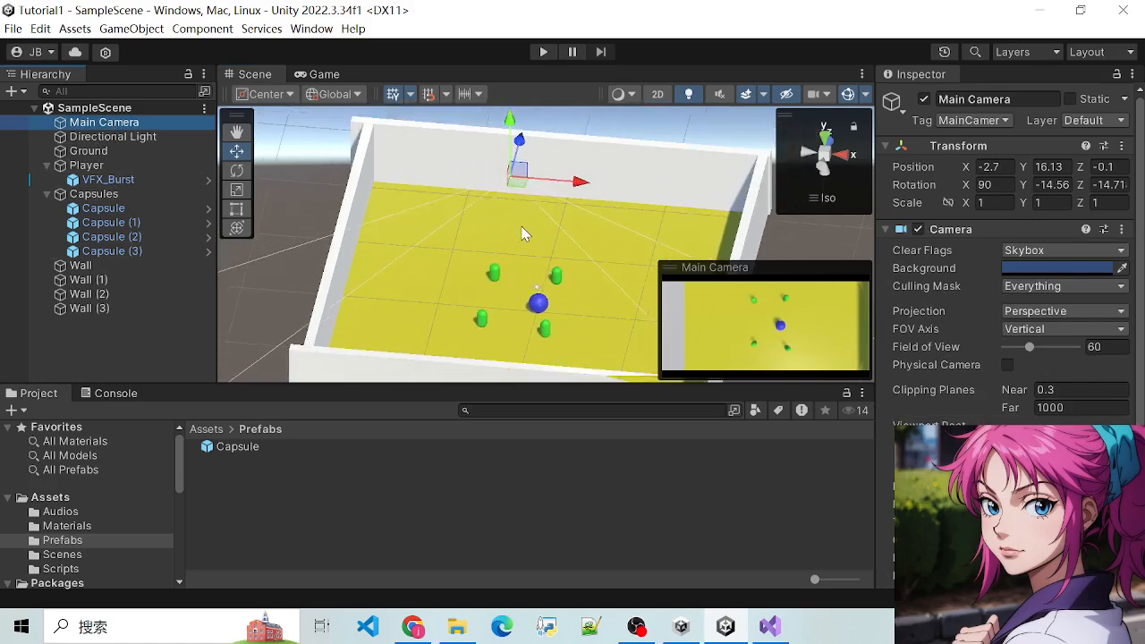
scroll(521, 228, up, 3)
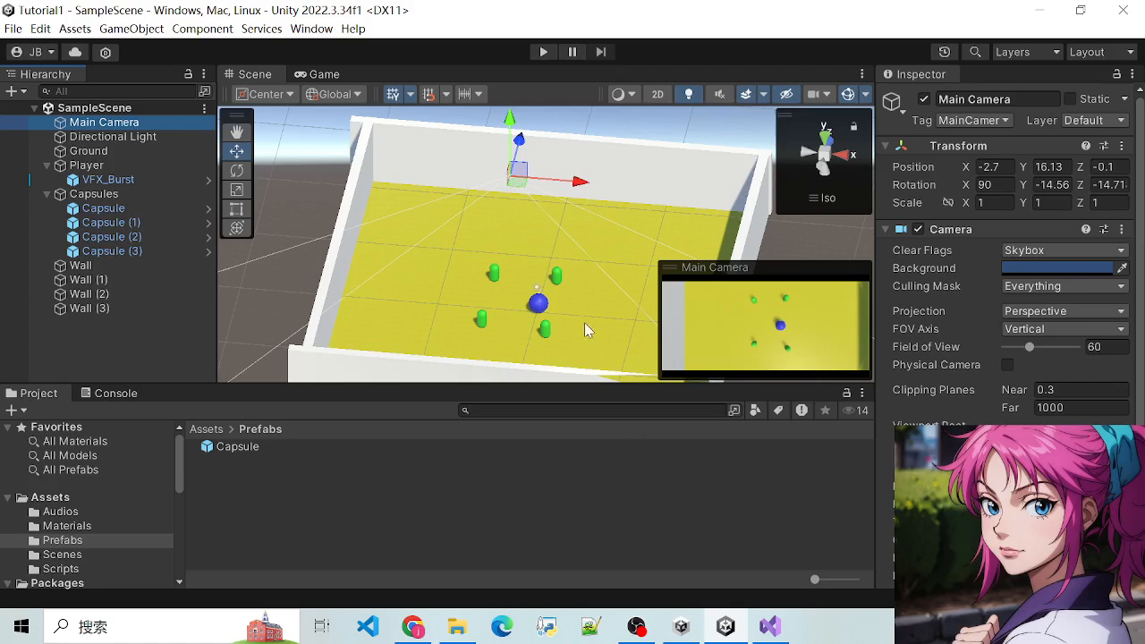
Open the Scripts folder in the project assets and select the PlayerController script
click(208, 430)
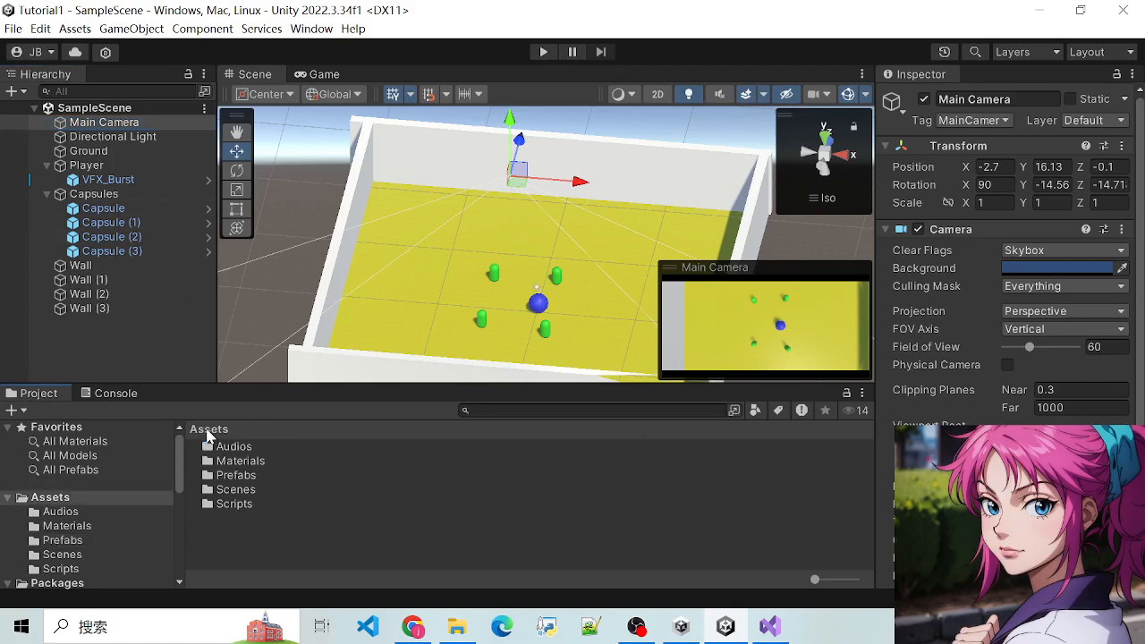
double_click(235, 490)
click(206, 430)
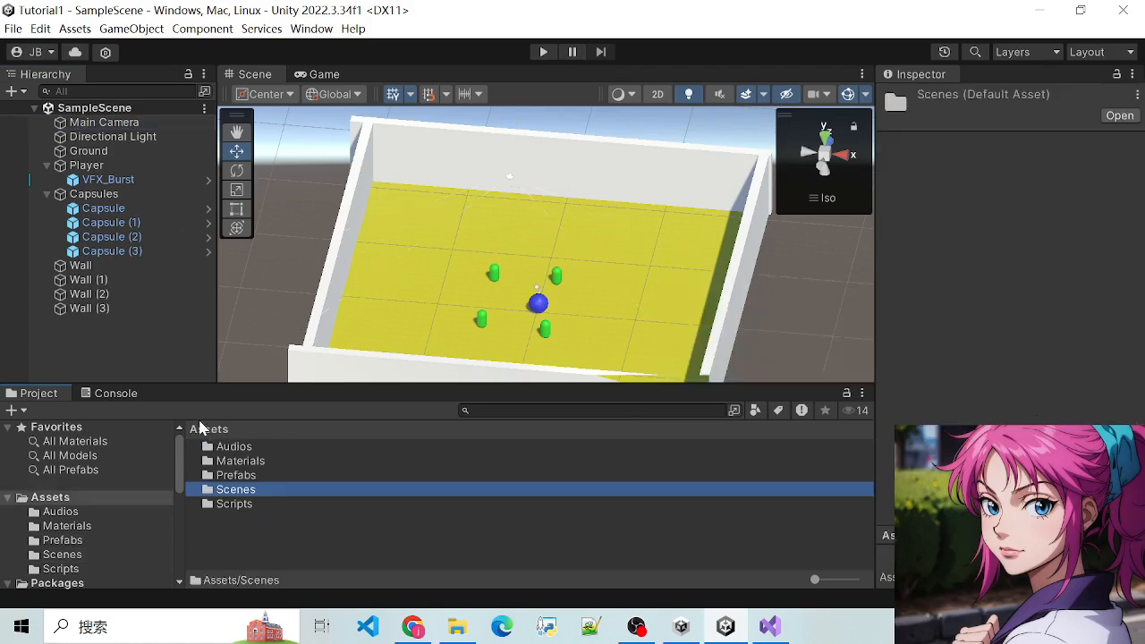
double_click(232, 507)
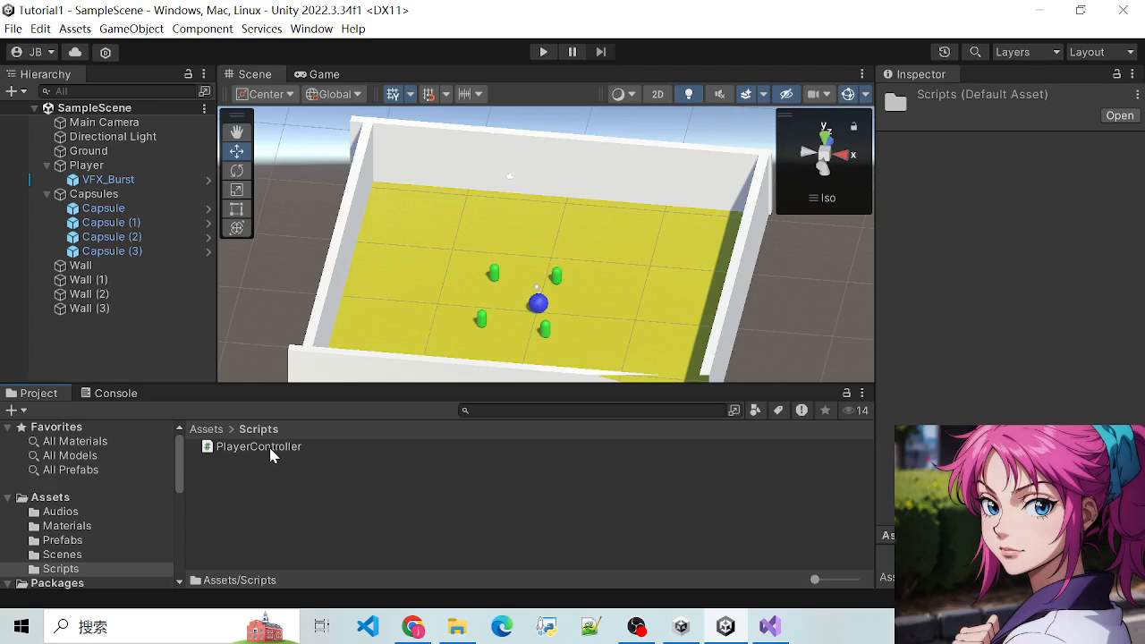
click(268, 447)
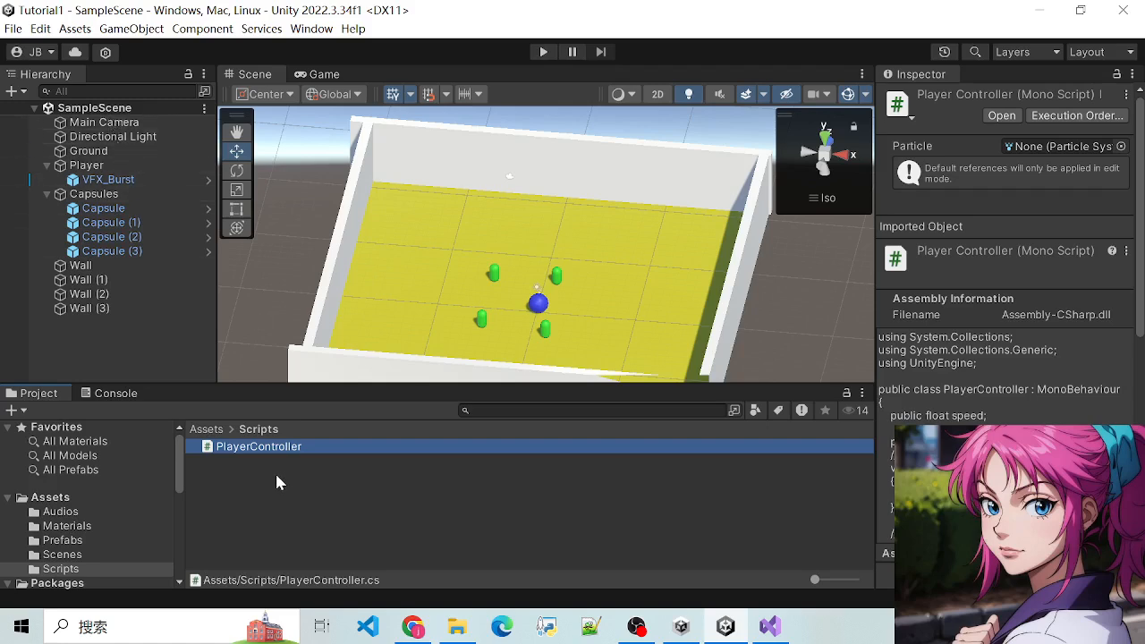
Read through the PlayerController code preview, and select the Main Camera to check its object name
scroll(1037, 384, down, 5)
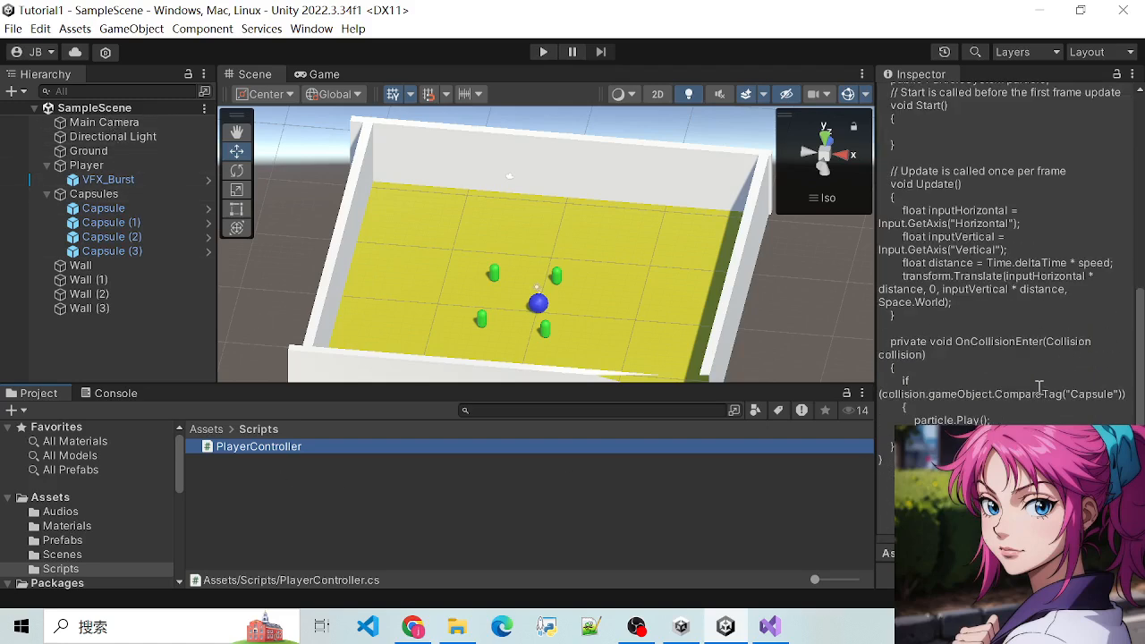
scroll(1028, 384, up, 5)
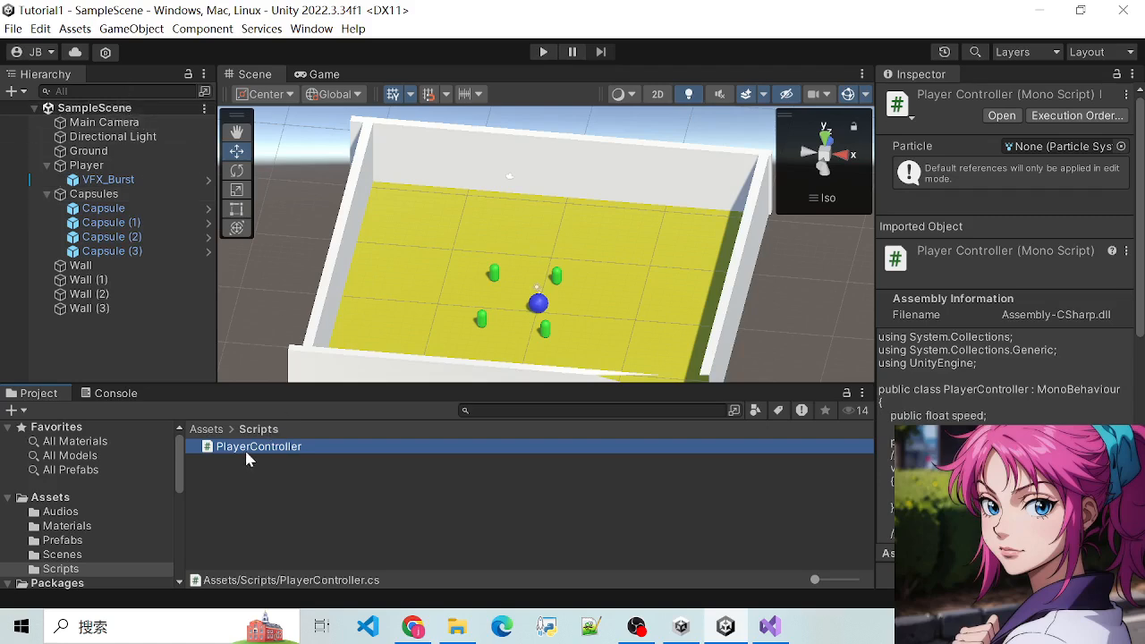
click(113, 125)
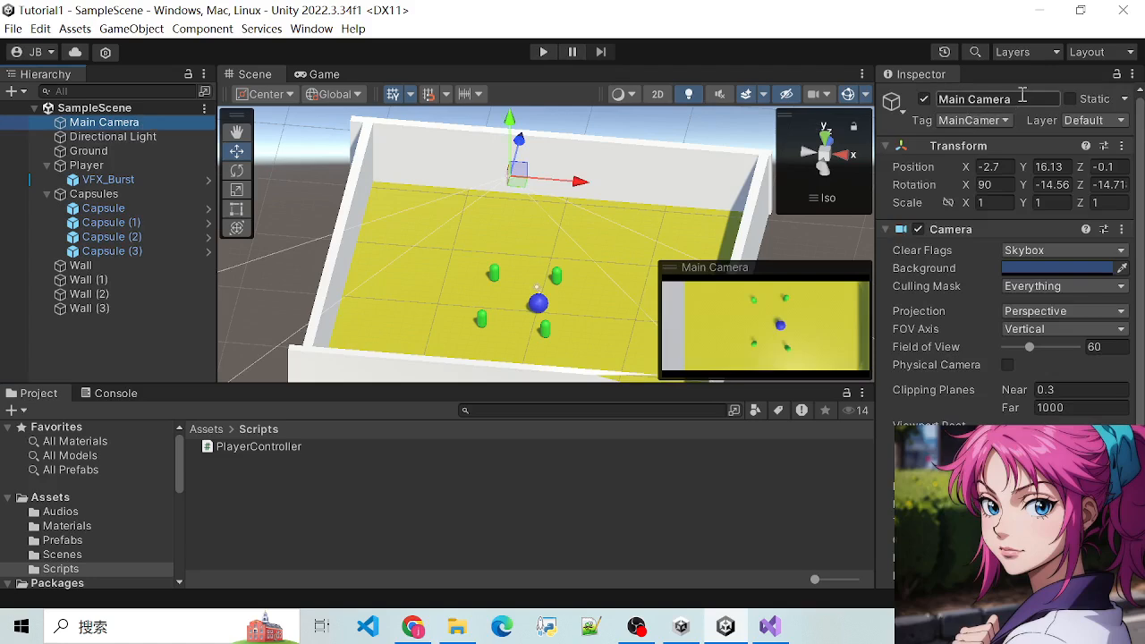
click(979, 99)
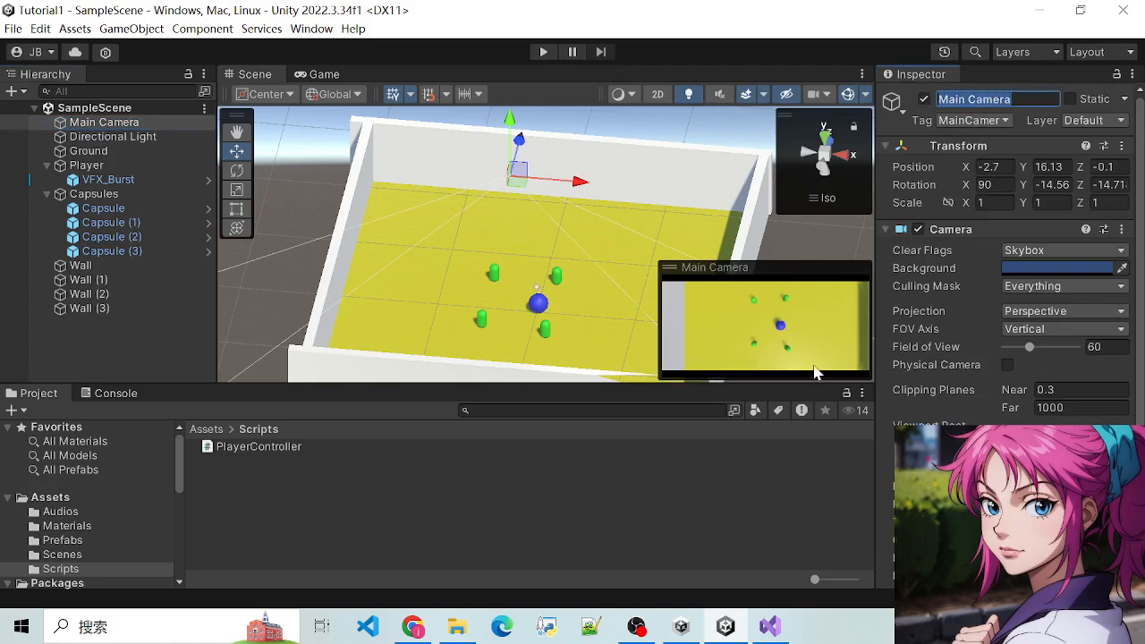
Switch to Visual Studio and examine the public speed and particle variable declarations in PlayerController.cs
click(767, 629)
scroll(573, 224, up, 6)
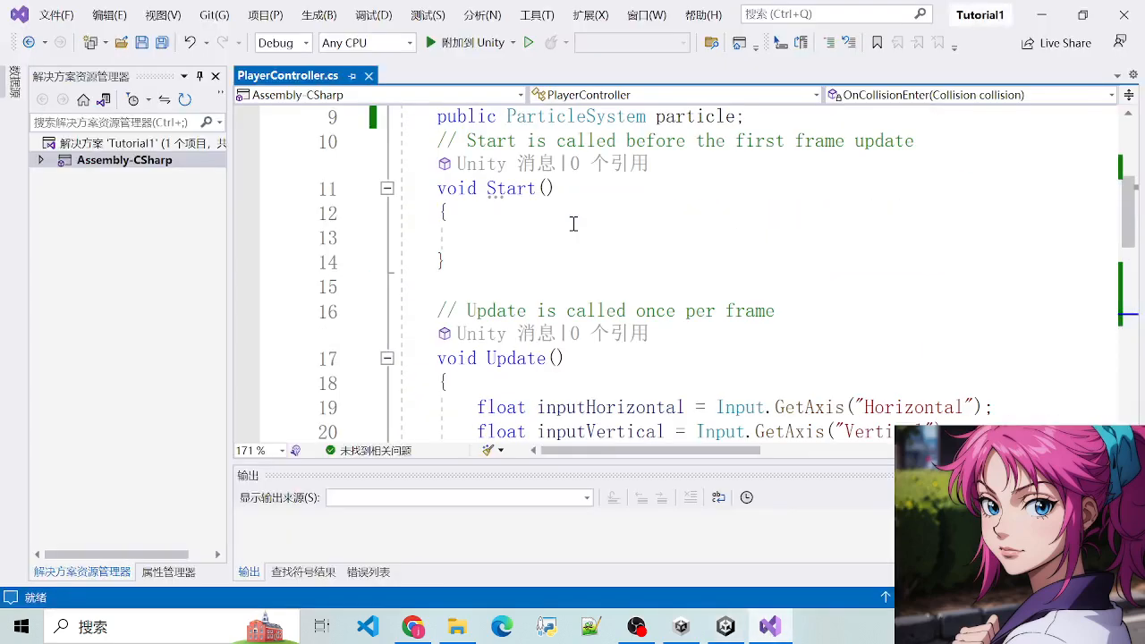
drag(457, 214, 623, 231)
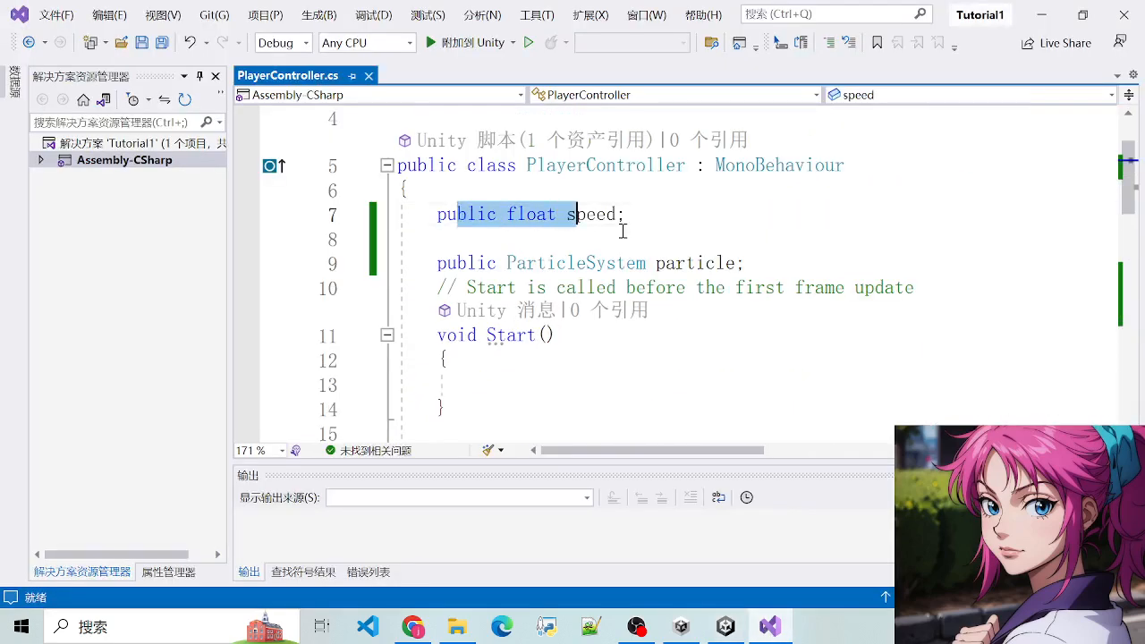
click(649, 208)
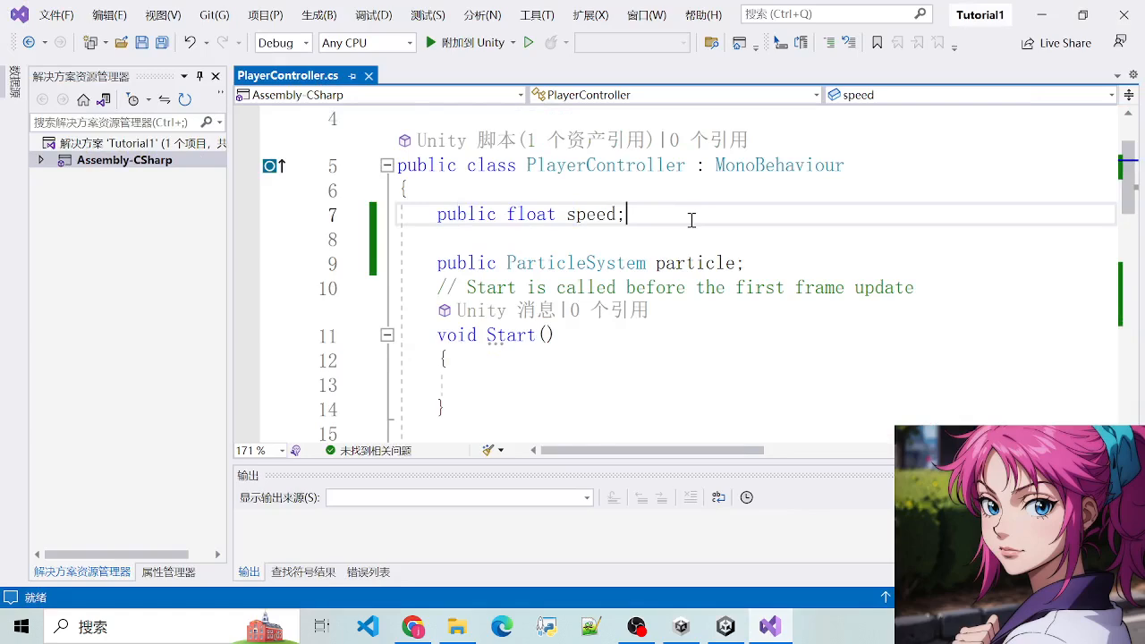
drag(434, 214, 774, 286)
click(776, 287)
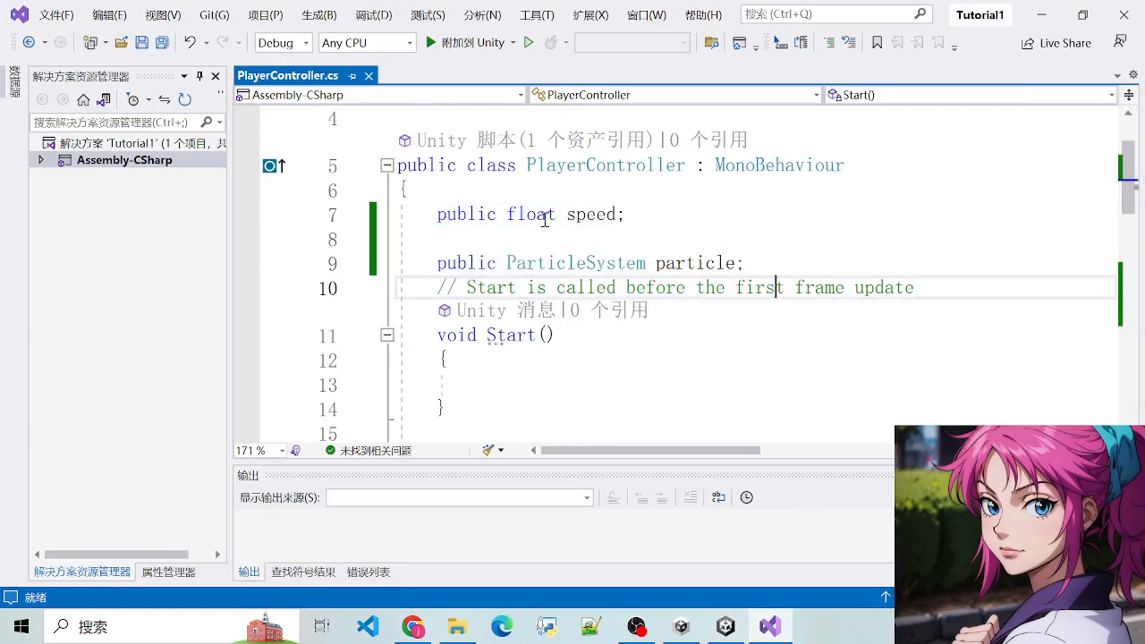
drag(438, 215, 506, 243)
click(793, 287)
drag(444, 211, 792, 268)
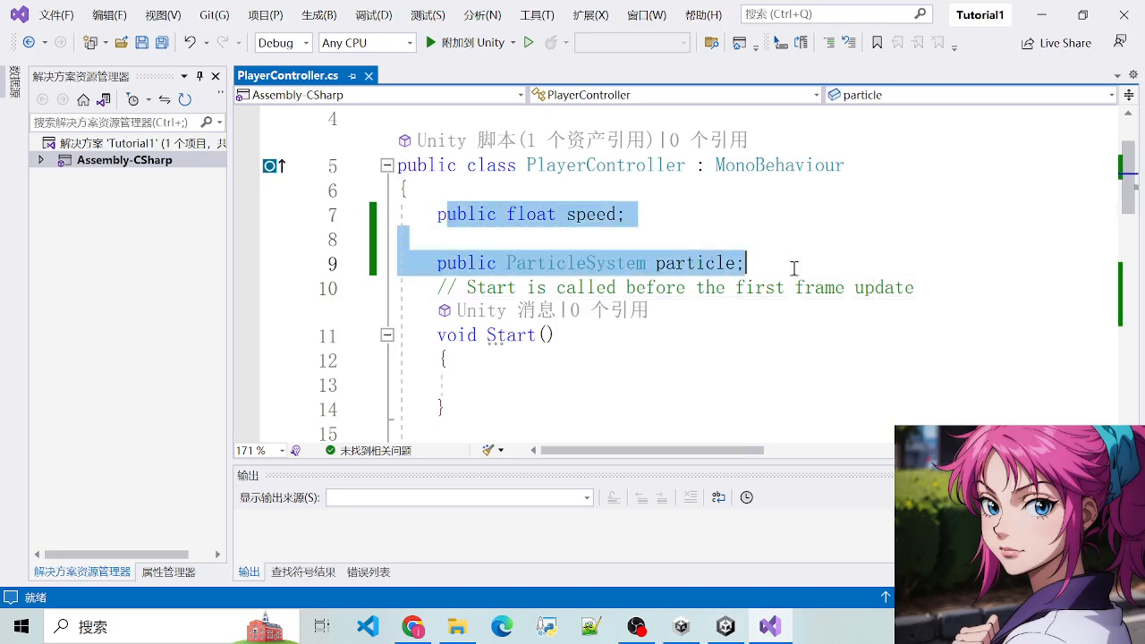
click(792, 268)
drag(436, 213, 752, 266)
click(752, 266)
drag(638, 264, 717, 265)
click(717, 265)
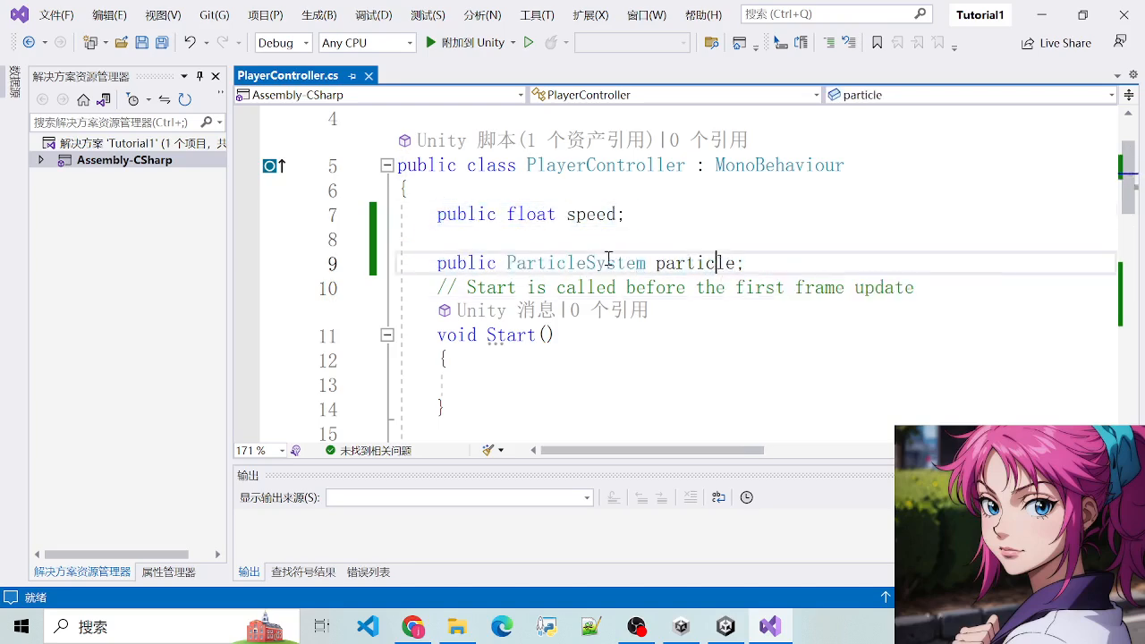
drag(587, 262, 806, 284)
click(586, 271)
drag(406, 219, 592, 277)
click(587, 272)
drag(446, 214, 754, 267)
click(754, 269)
Add a new line below the particle declaration in PlayerController.cs containing the text "Main Camera"
click(725, 626)
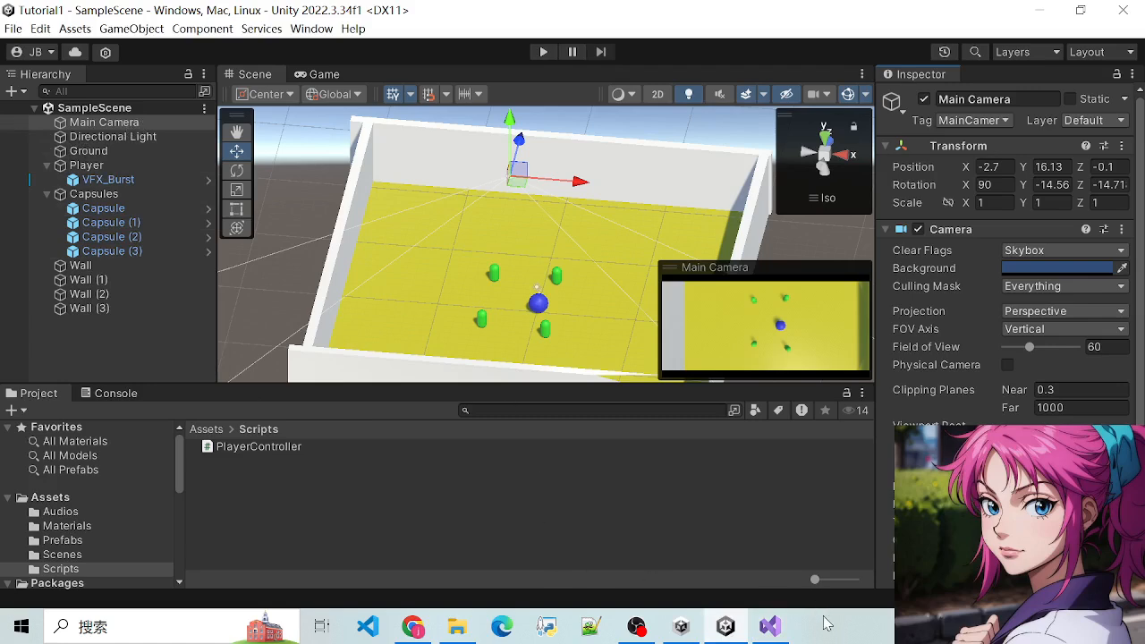
click(769, 626)
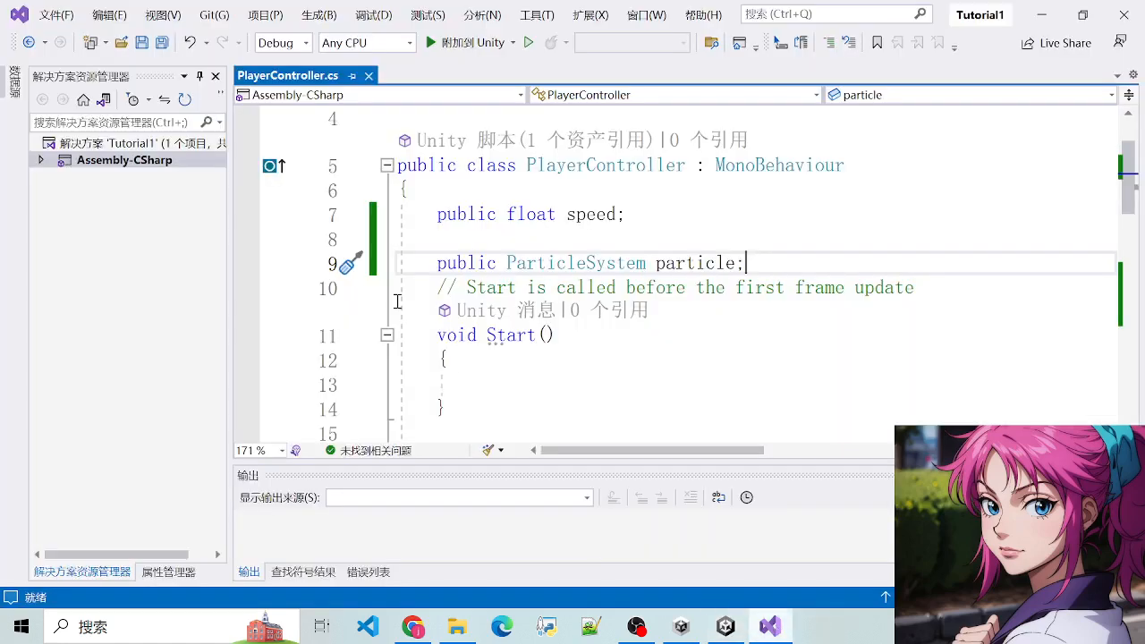
click(579, 166)
click(537, 215)
click(656, 262)
click(770, 269)
key(Return)
text(Main Camera)
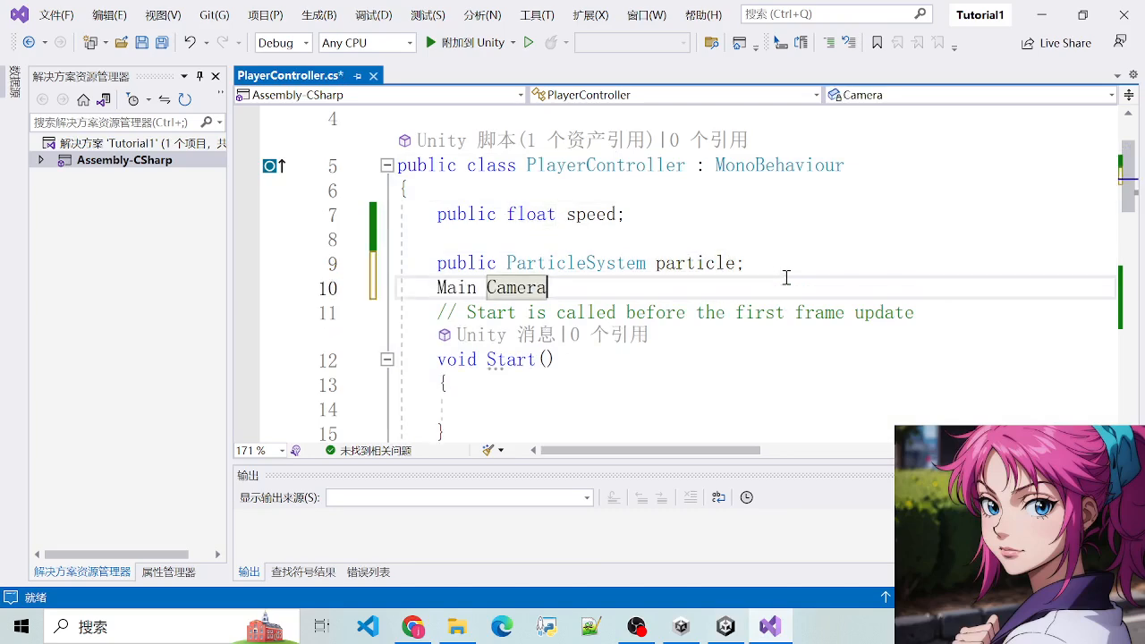
Replace the "Main Camera" line with the declaration "GameObject camera;" and place the cursor in the empty body of Start()
drag(439, 287, 563, 287)
click(563, 287)
drag(438, 287, 568, 289)
text(public)
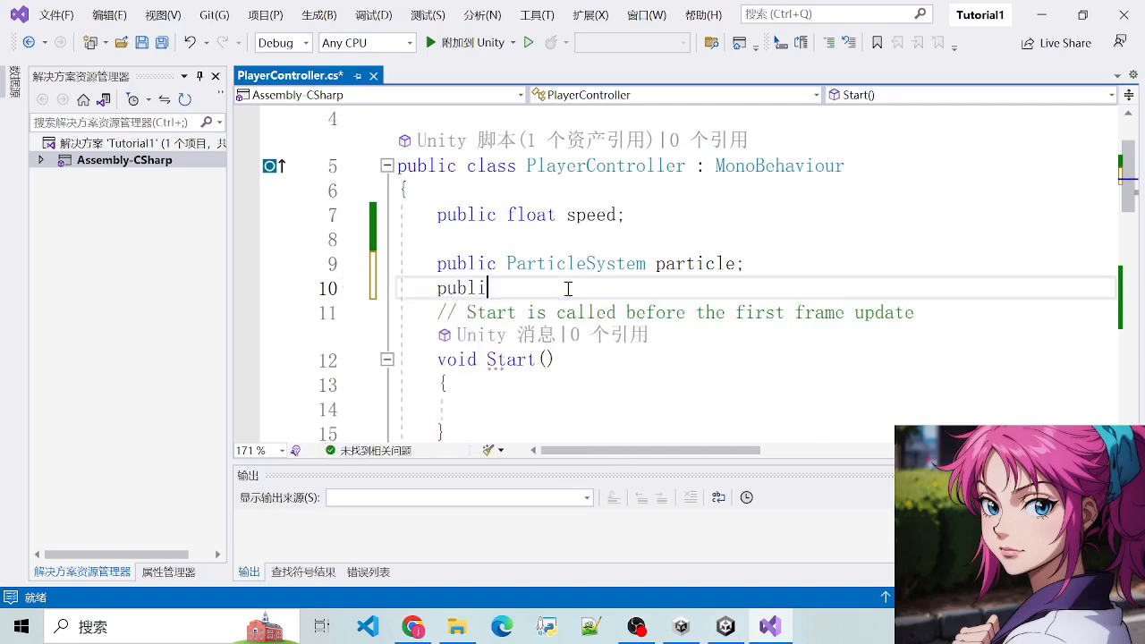
key(BackSpace)
key(BackSpace)
drag(430, 257, 774, 258)
click(774, 259)
click(492, 289)
text(G)
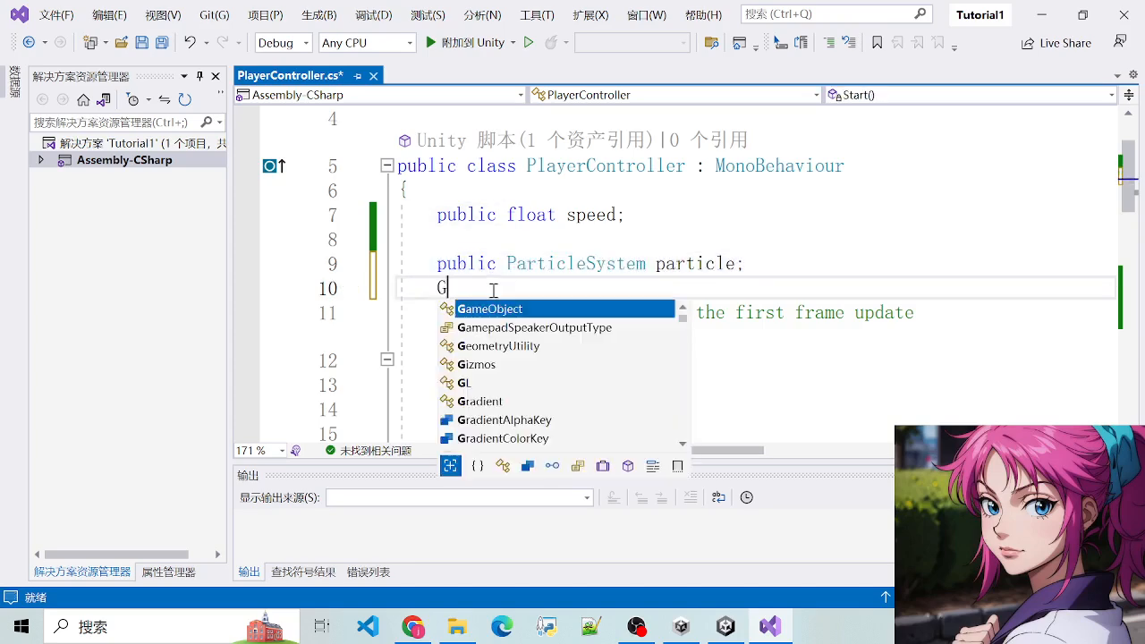
text(ameObject)
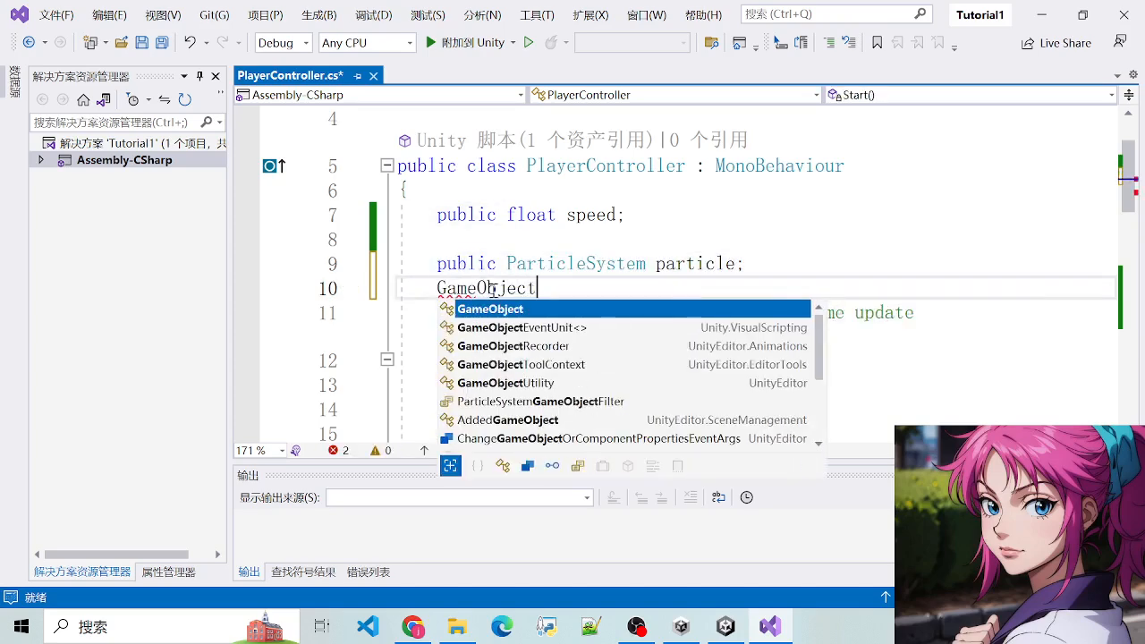
text( came)
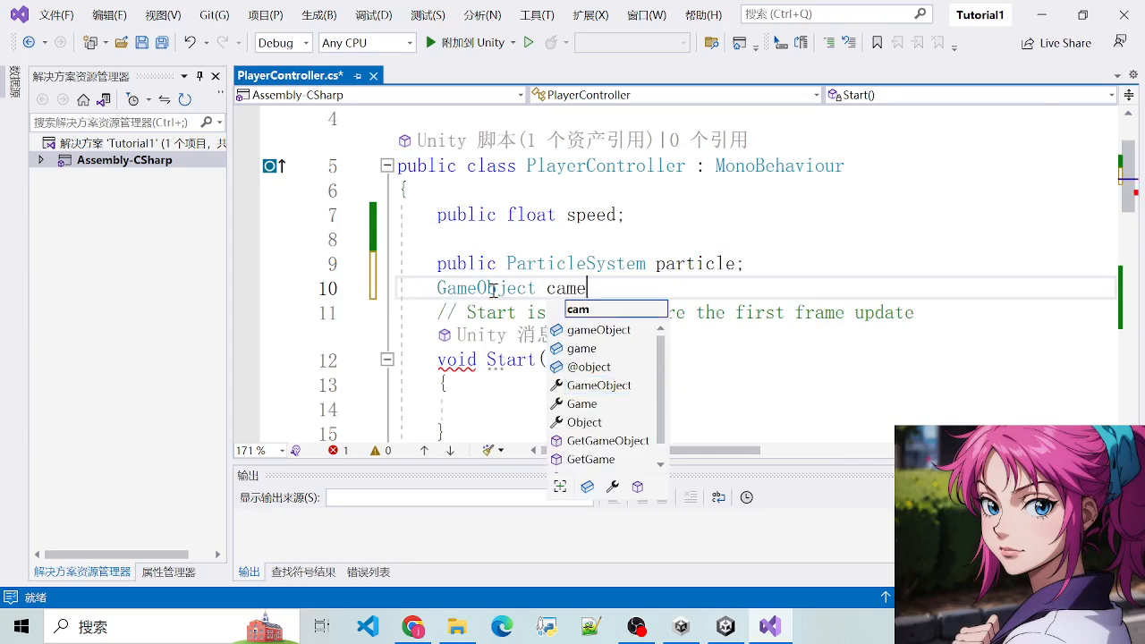
text(ra;)
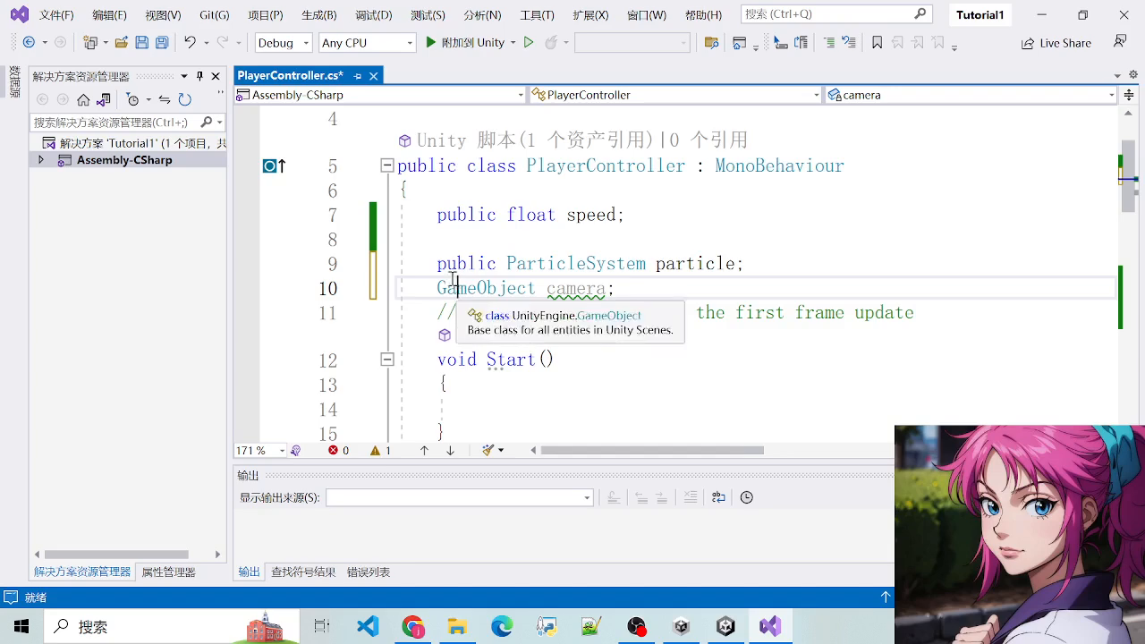
drag(438, 265, 620, 287)
click(642, 288)
scroll(605, 285, down, 2)
click(586, 260)
scroll(585, 257, up, 2)
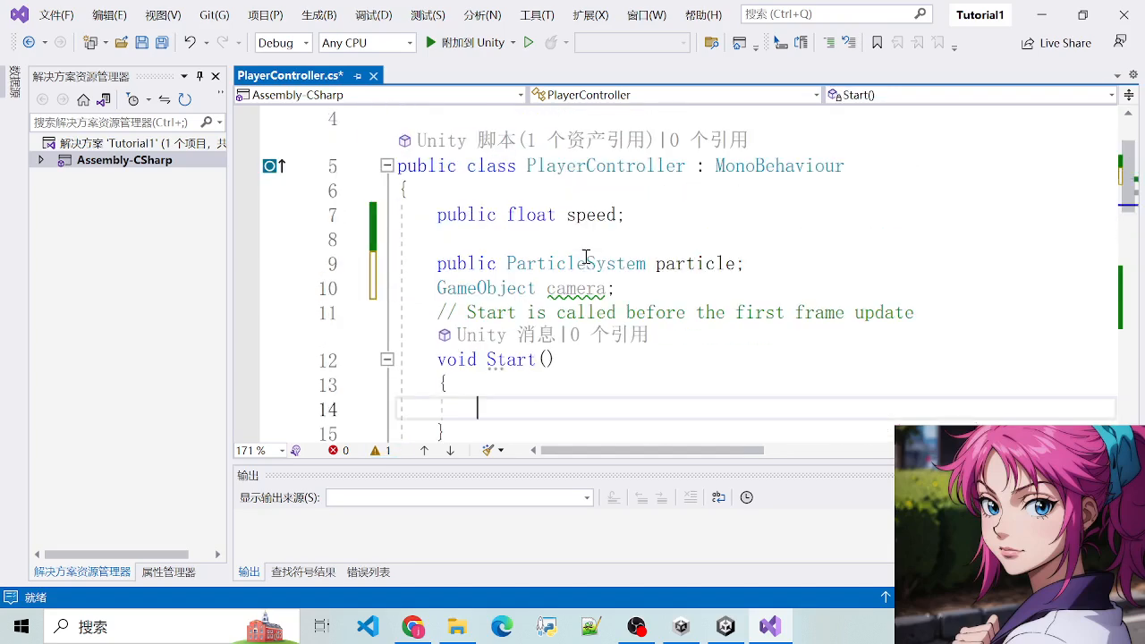
text(camera)
key(BackSpace)
key(BackSpace)
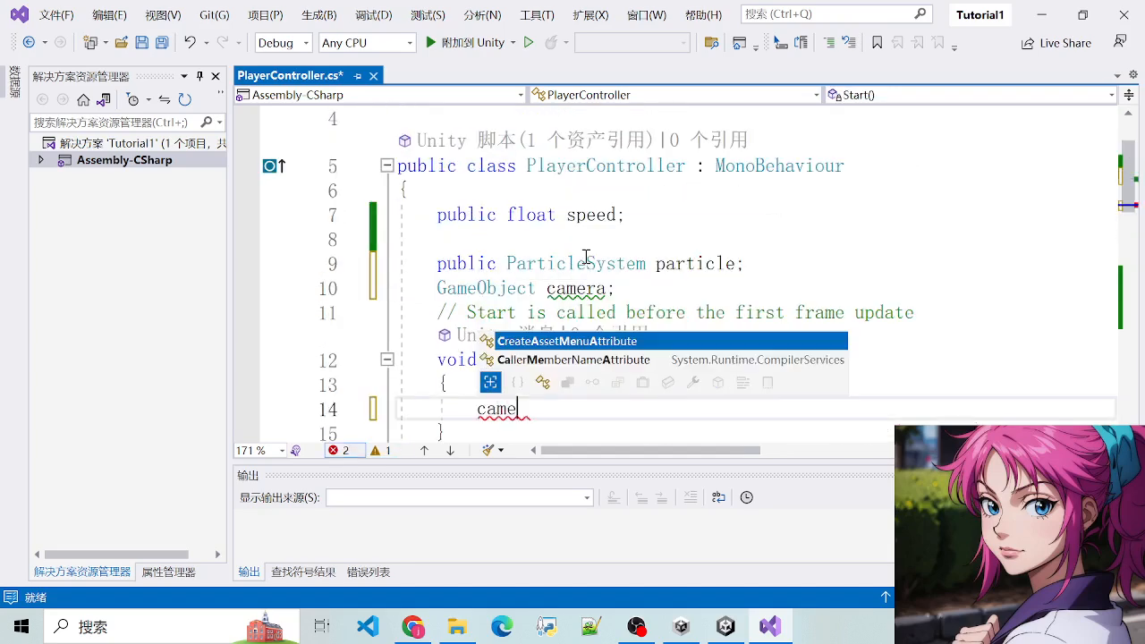
text(ra.)
key(BackSpace)
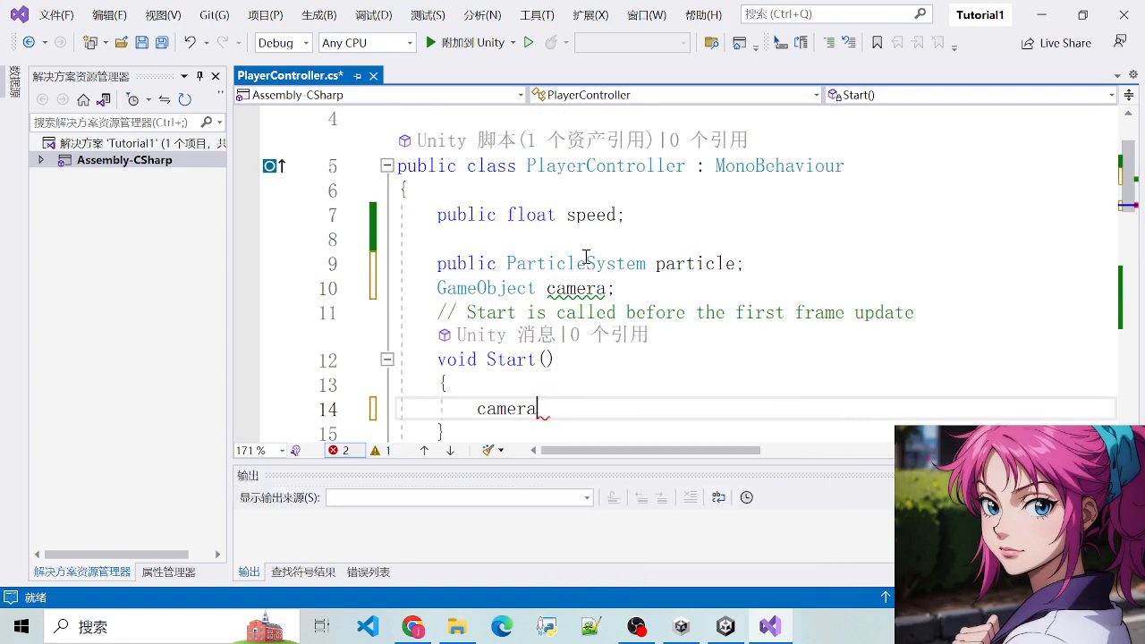
key(BackSpace)
key(BackSpace)
key(BackSpace)
key(BackSpace)
key(BackSpace)
key(BackSpace)
Write camera = GameObject.Find("Main Camera"); inside Start() and save the script
text(camera = G)
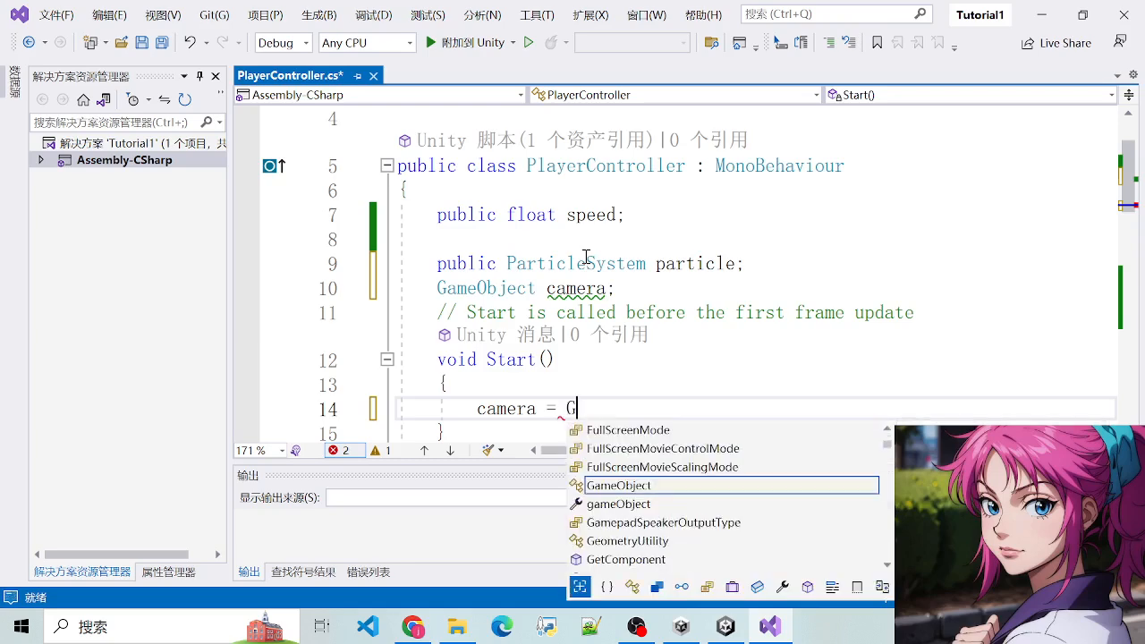
text(ameObject.)
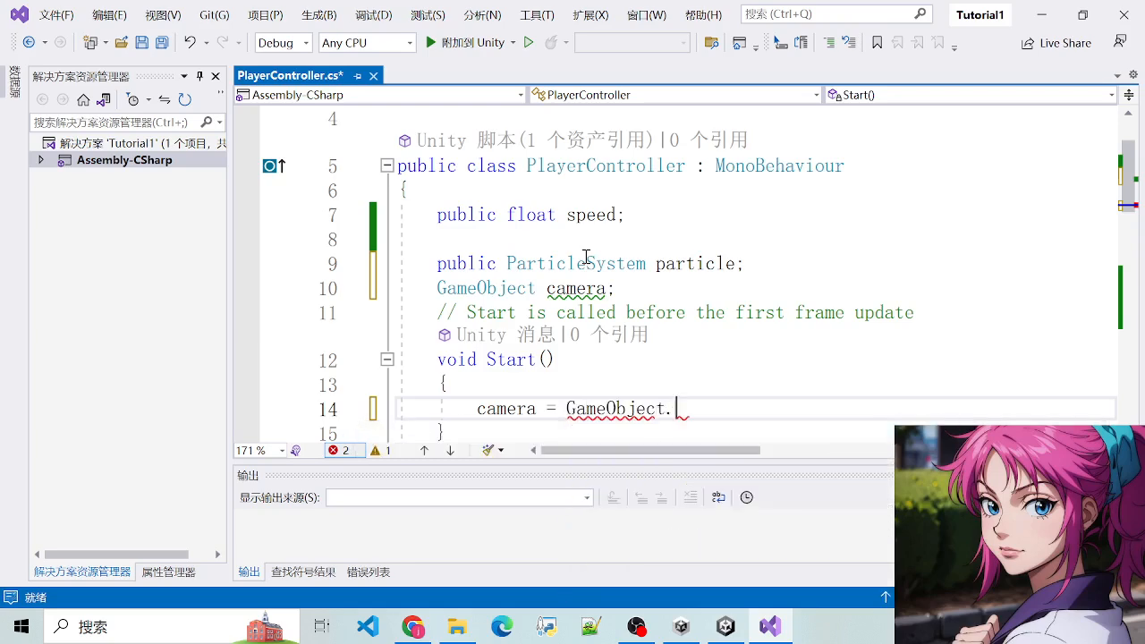
text(Find()
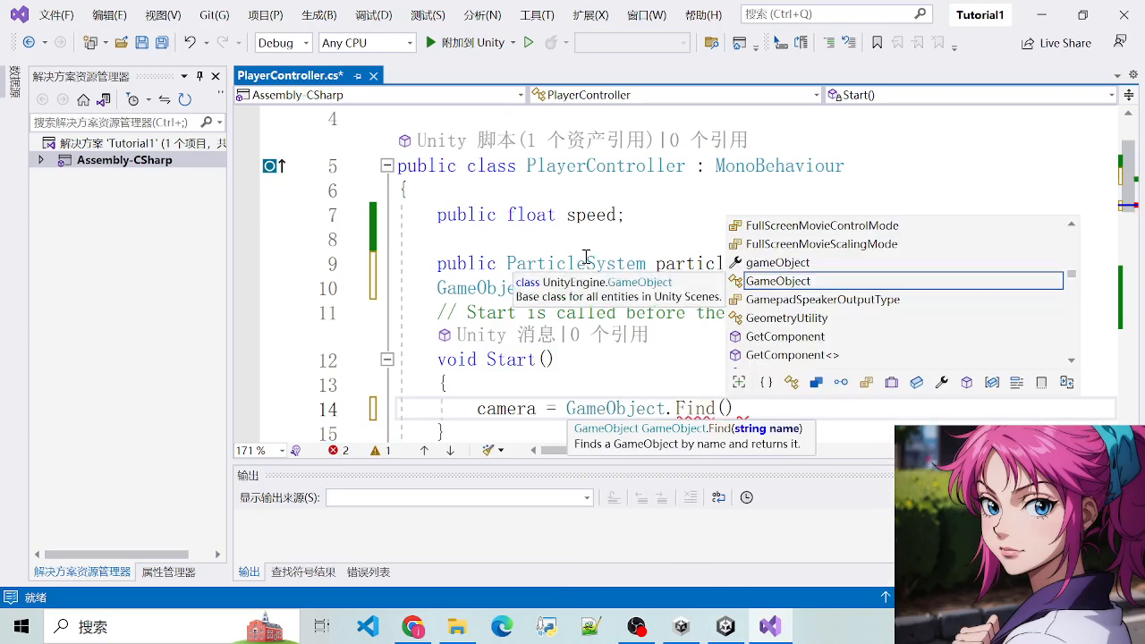
text("Main Camera"))
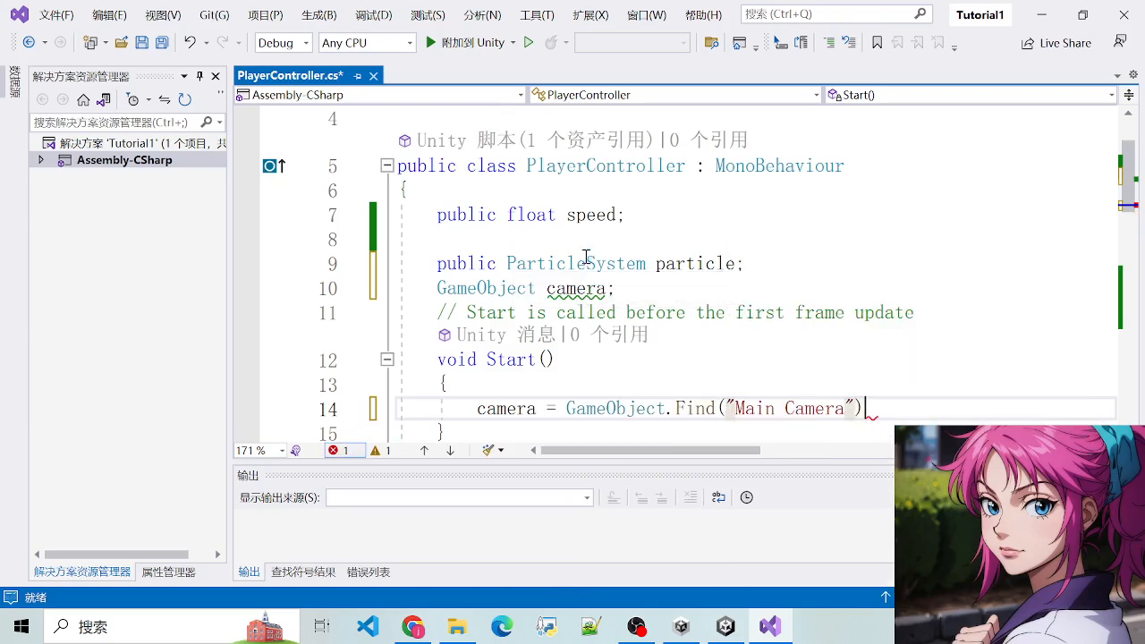
text(;)
key(ctrl+s)
Review the GameObject.Find statement that assigns the camera variable in Start()
scroll(582, 258, down, 2)
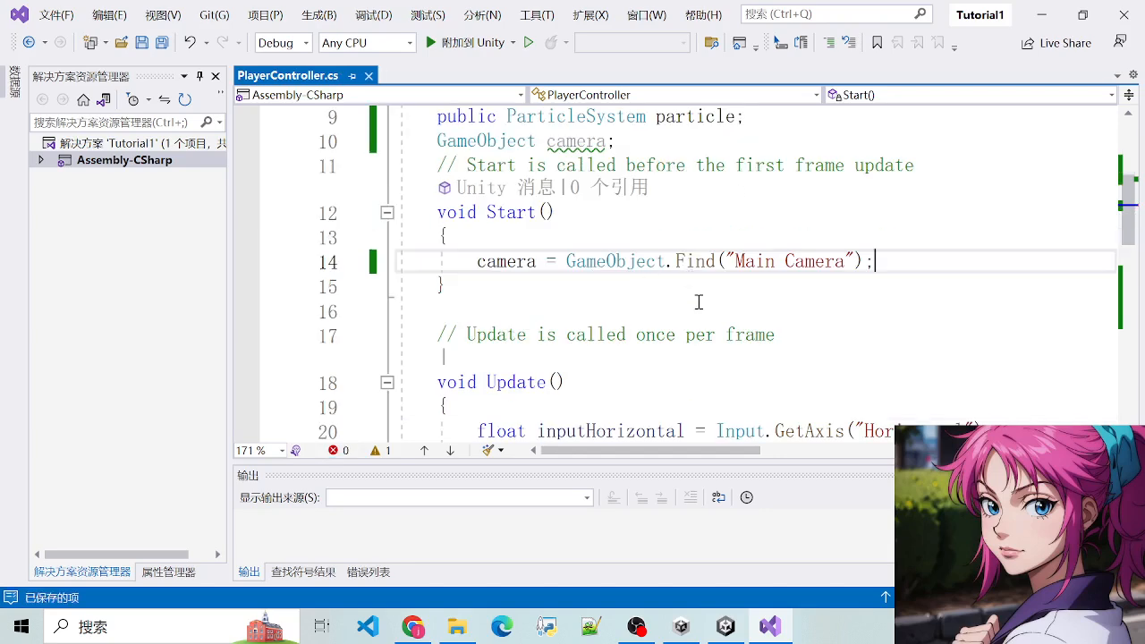
double_click(689, 264)
click(668, 265)
drag(498, 259, 800, 261)
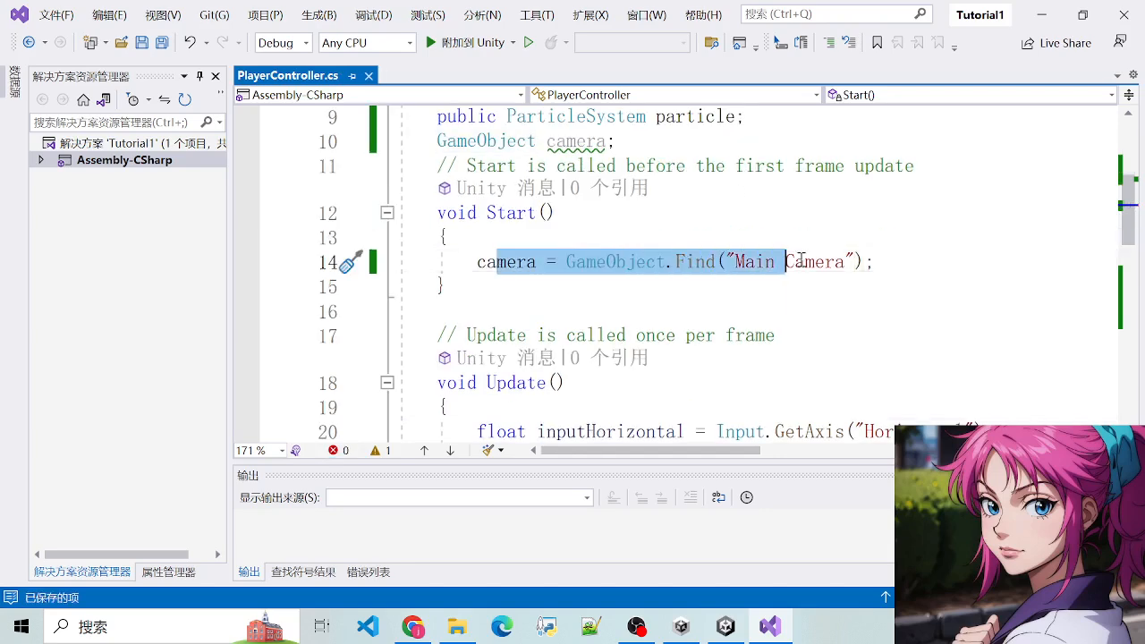
key(End)
drag(516, 256, 649, 247)
click(648, 248)
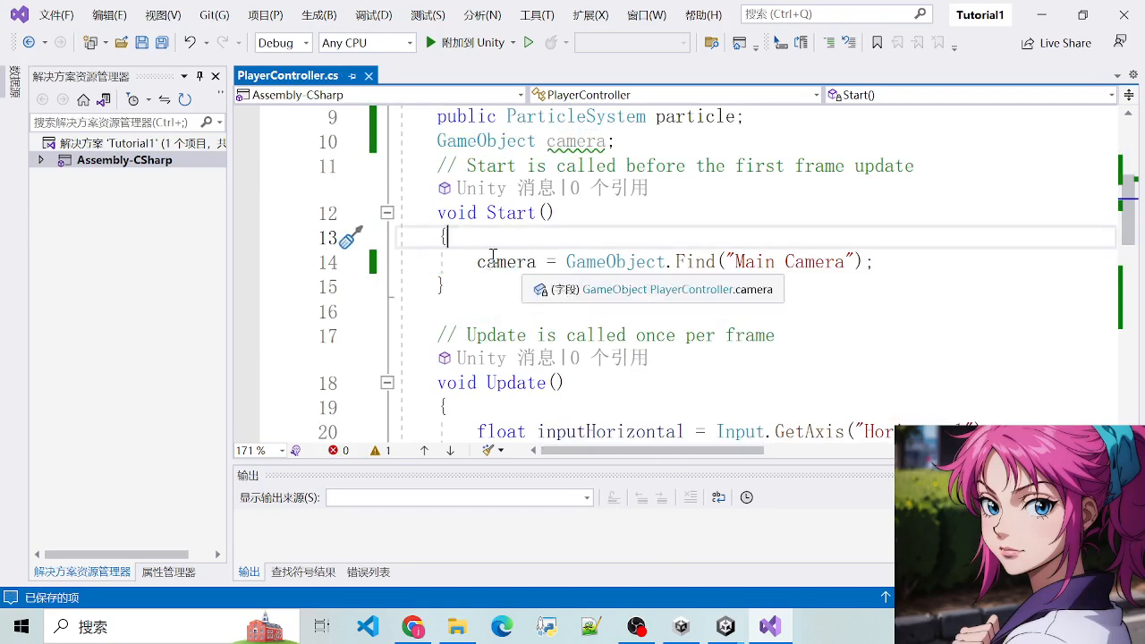
drag(467, 261, 740, 261)
click(904, 262)
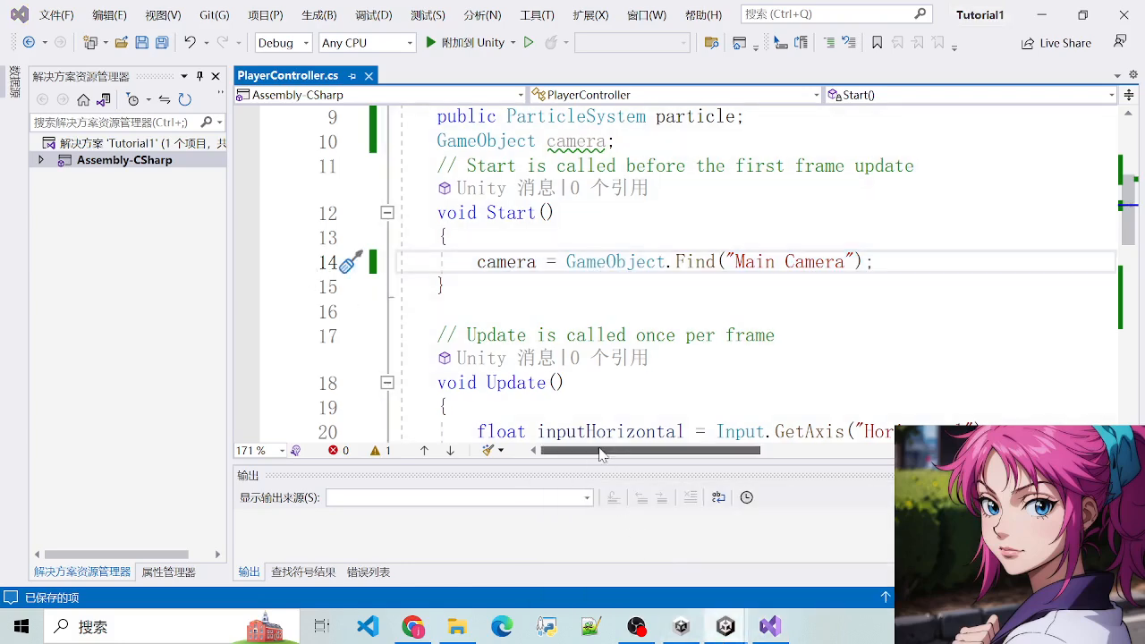
Switch to Unity to reload the script, return to Visual Studio, and examine the camera assignment and the code down to OnCollisionEnter
key(alt+Tab)
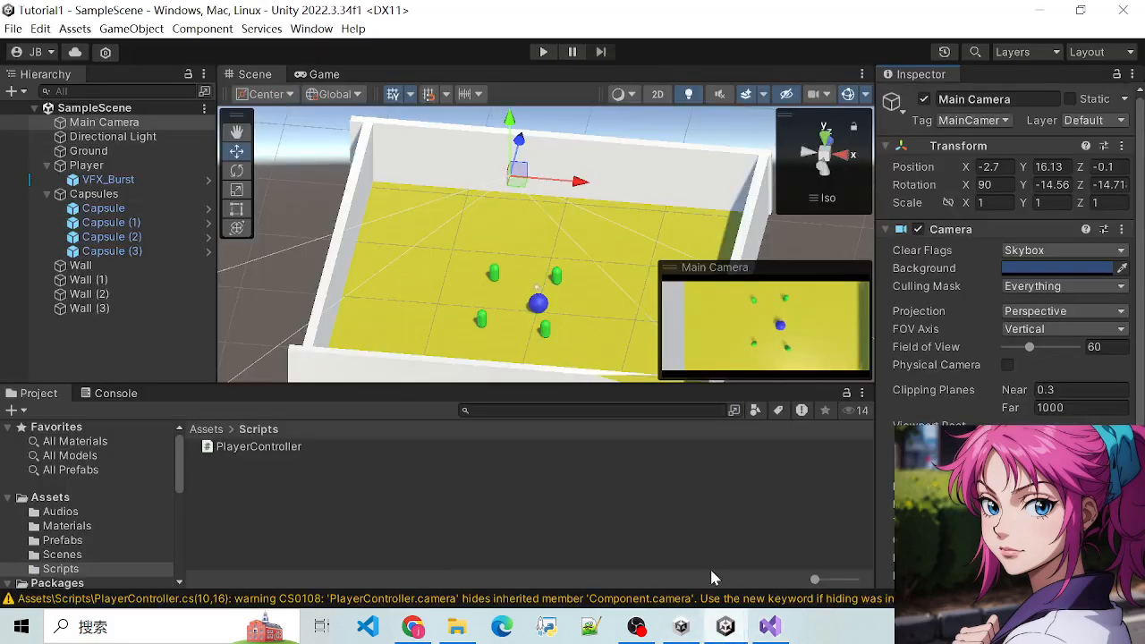
click(769, 626)
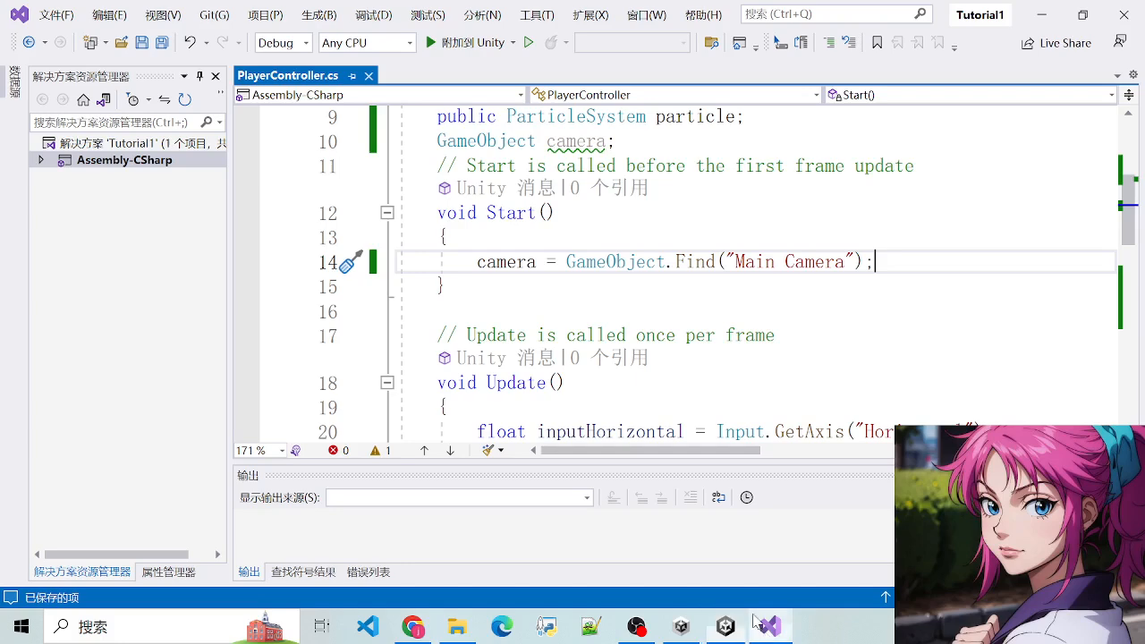
click(493, 278)
drag(477, 263, 923, 249)
click(934, 253)
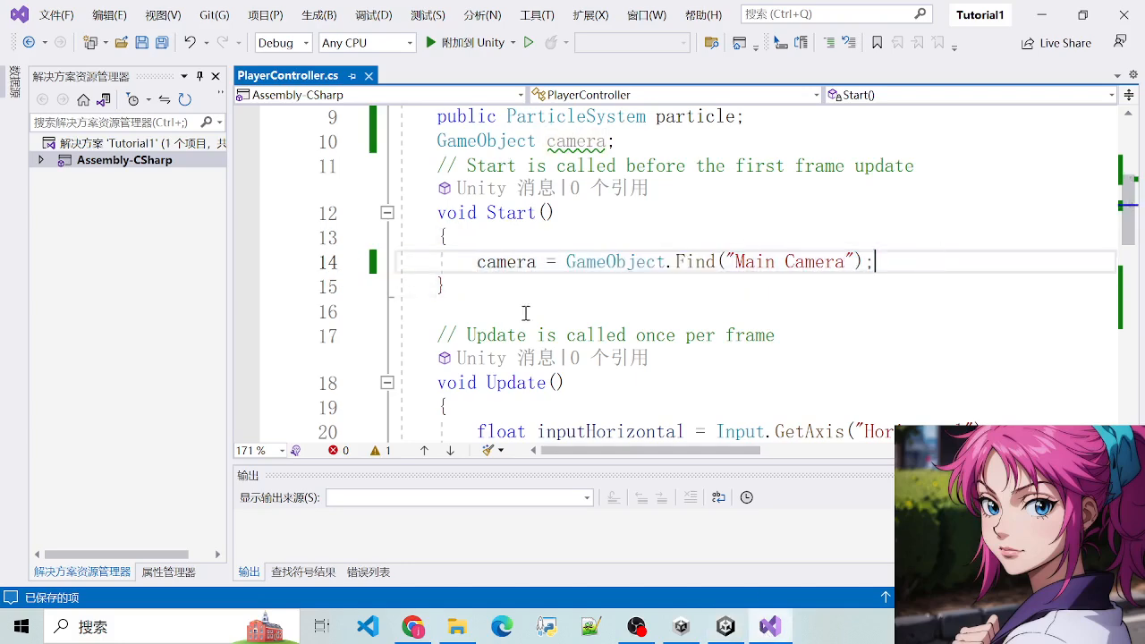
click(846, 261)
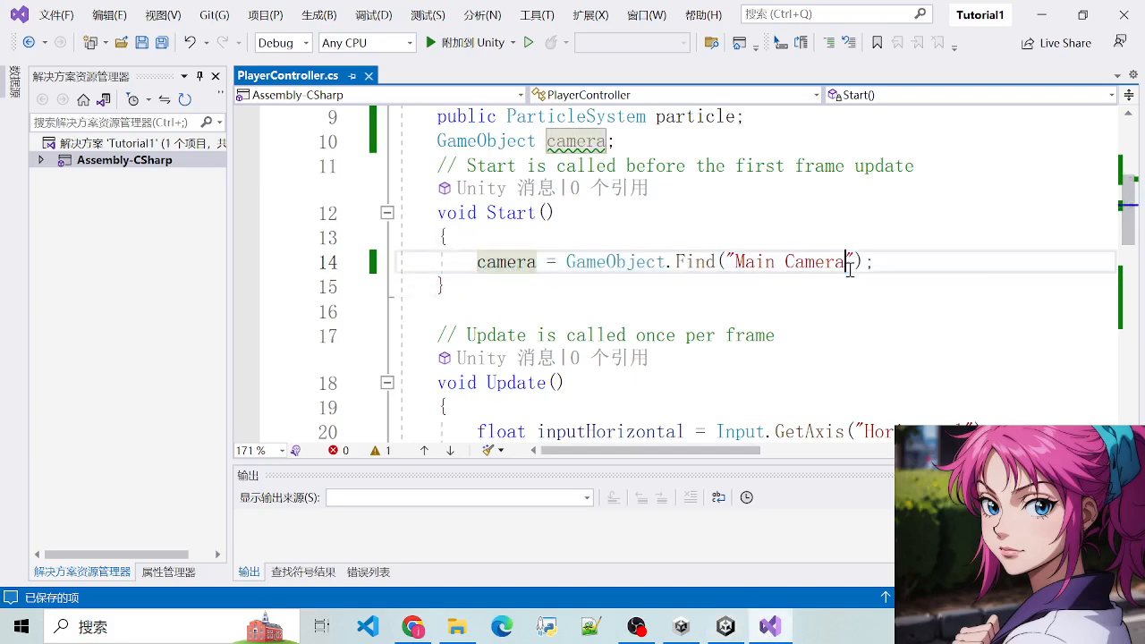
drag(470, 262, 909, 267)
click(909, 267)
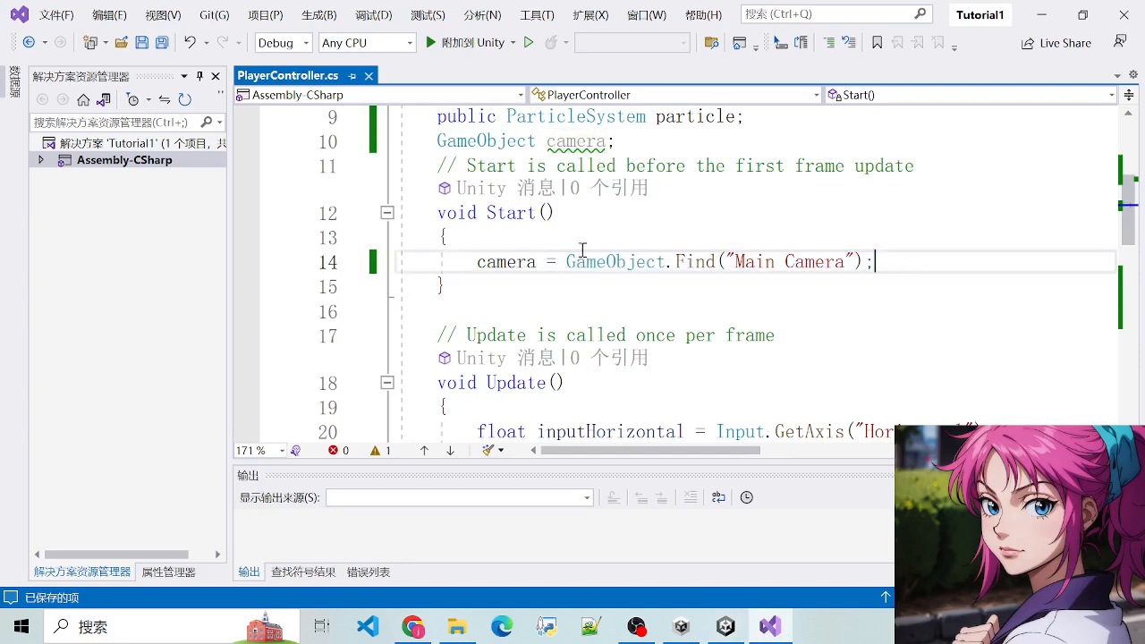
double_click(509, 260)
scroll(537, 277, down, 5)
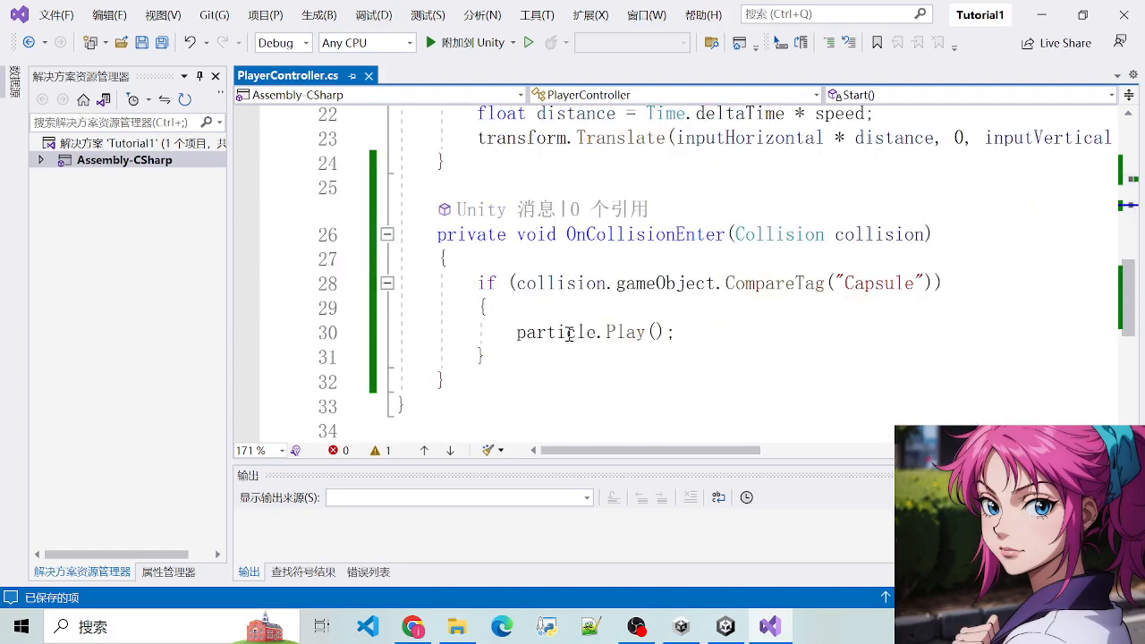
Add a blank line and a new empty line after the transform.Translate statement in Update()
scroll(461, 223, up, 2)
drag(462, 223, 597, 284)
click(644, 312)
scroll(644, 312, up, 2)
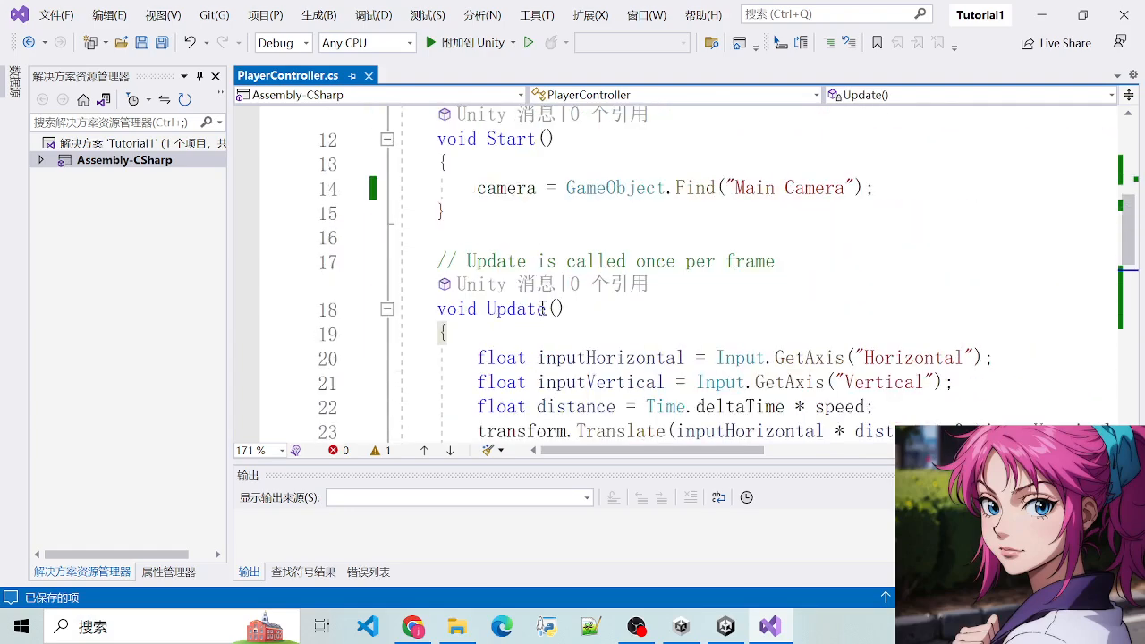
scroll(528, 364, down, 2)
drag(730, 450, 856, 454)
click(995, 284)
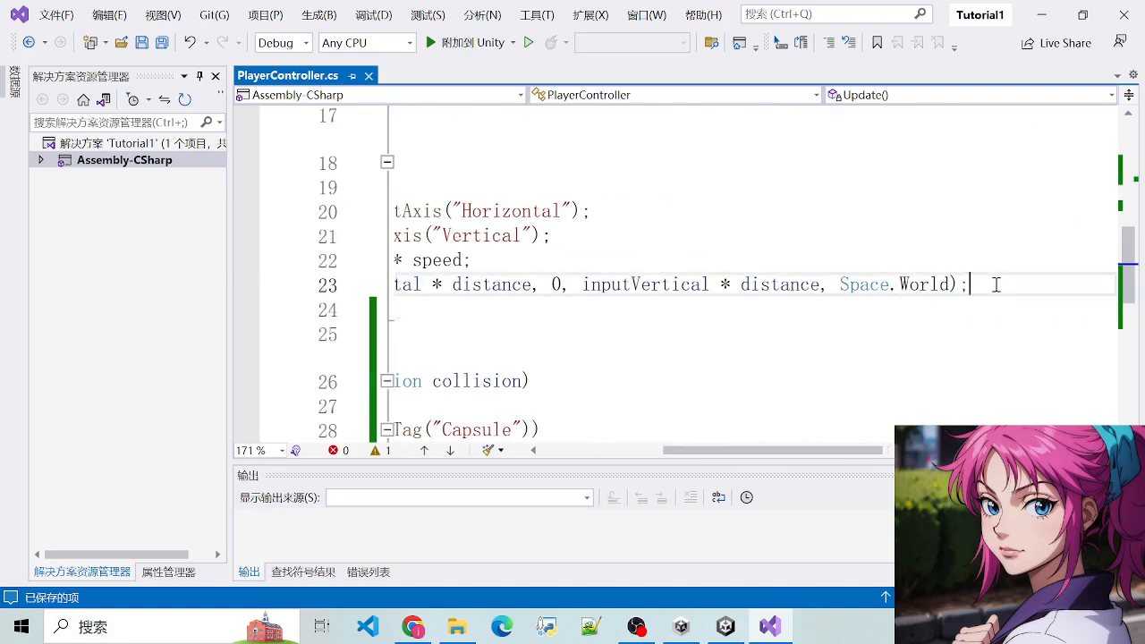
key(Return)
key(Return)
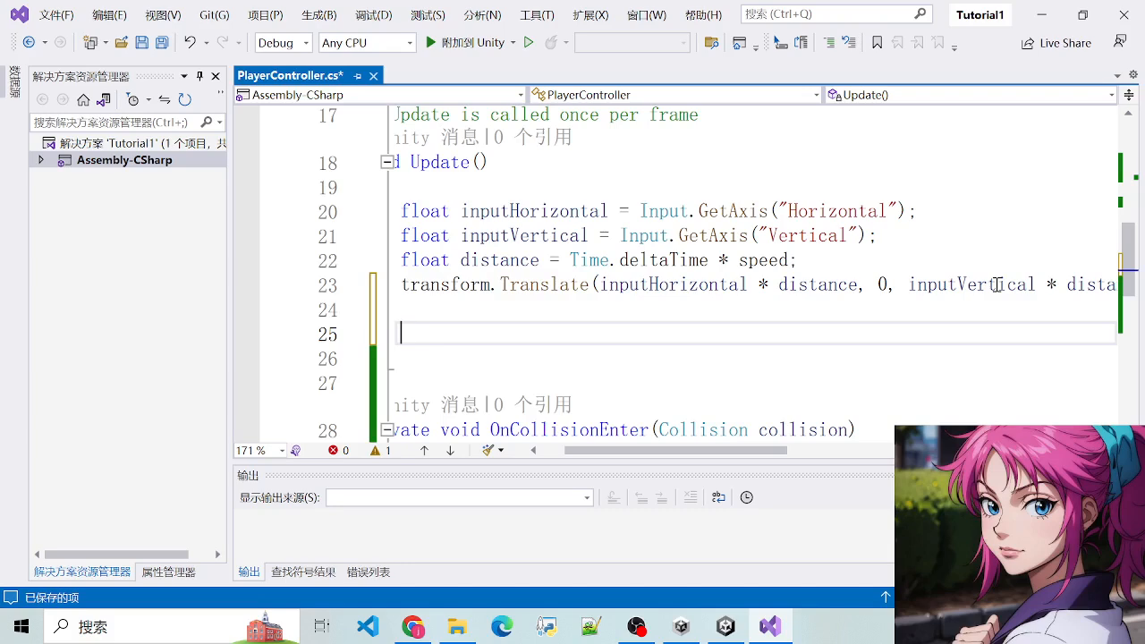
drag(732, 449, 708, 449)
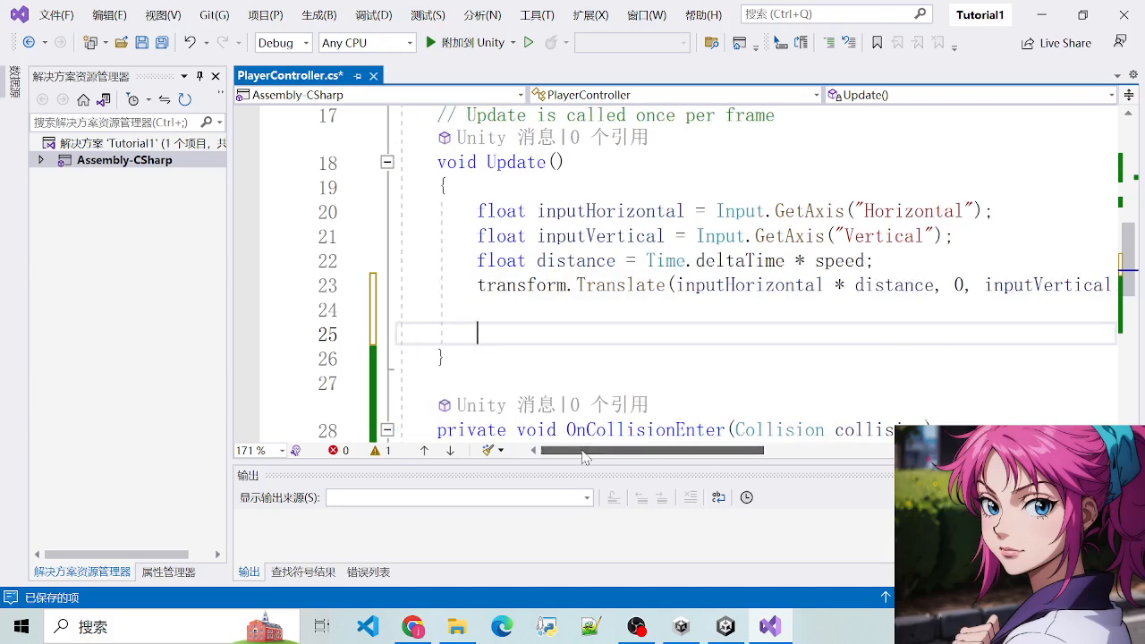
Begin an assignment on the new line in Update() with camera.transform.position = as its target
text(camera)
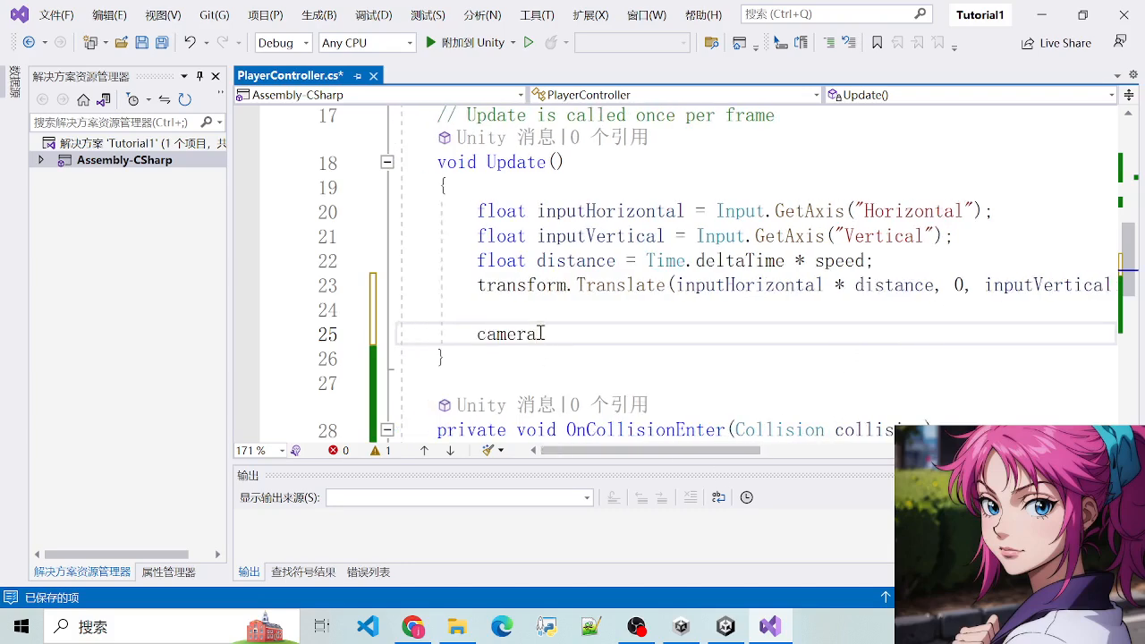
text(.transf)
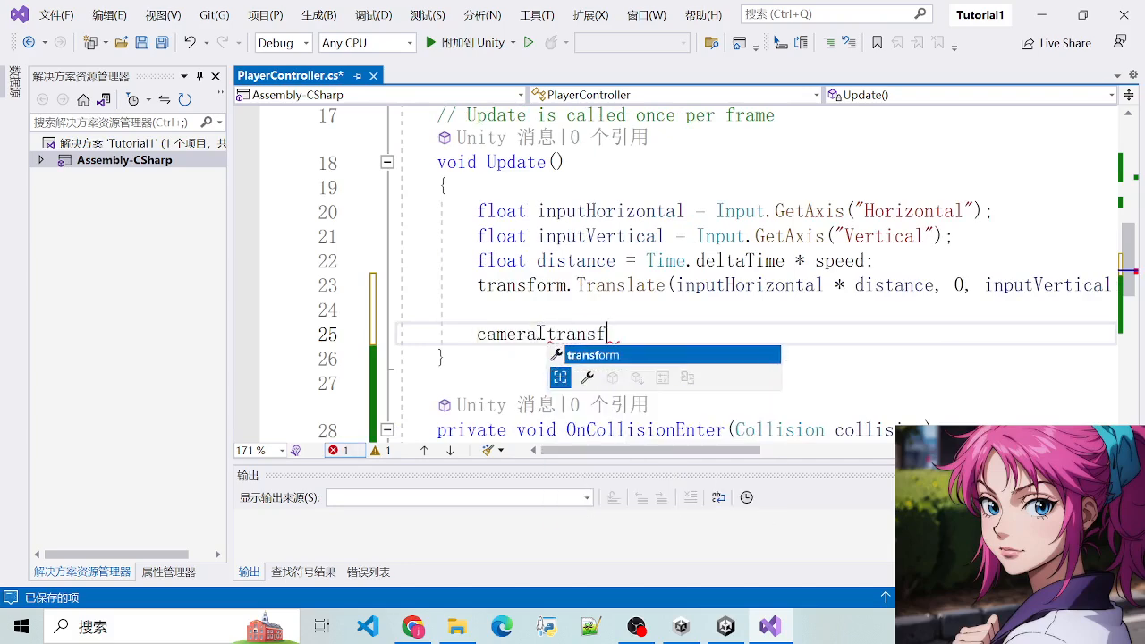
text(orm.positio)
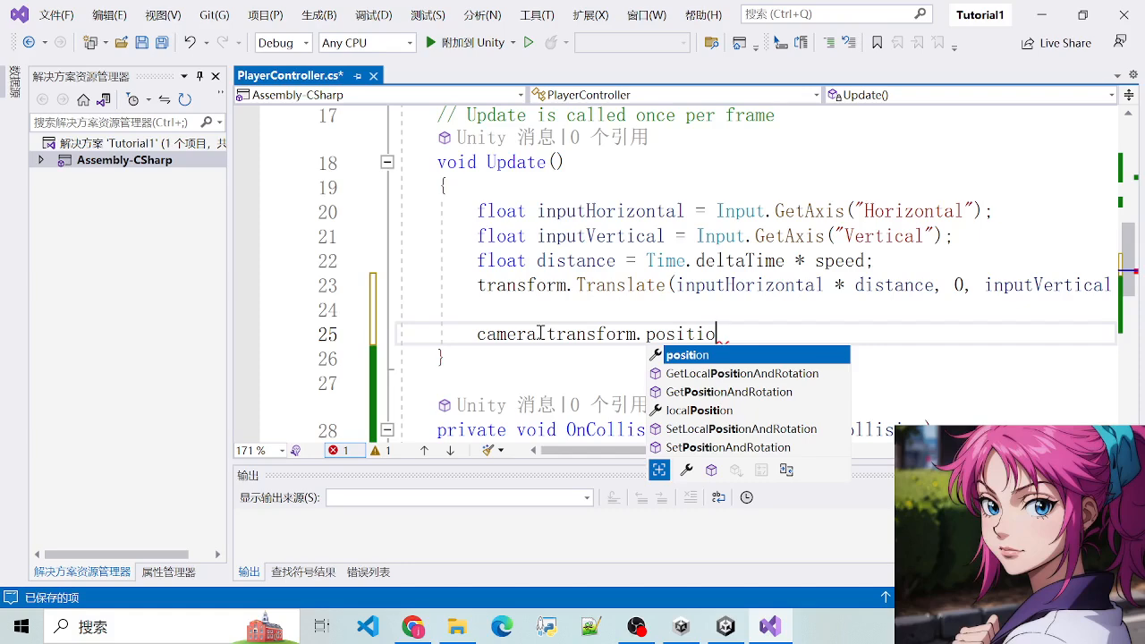
text(n = )
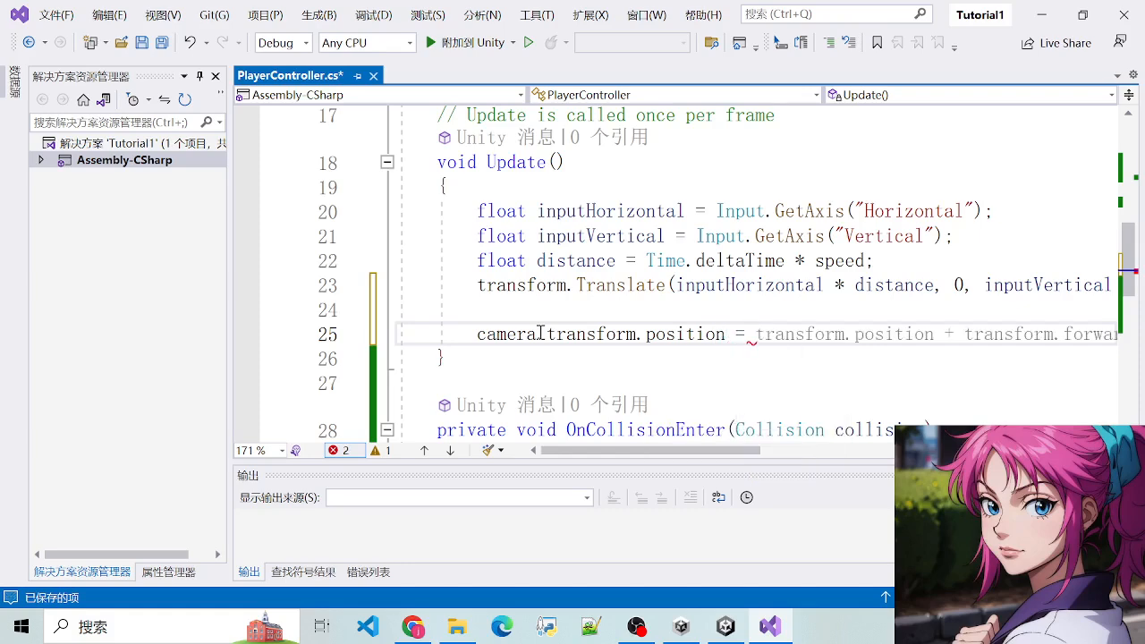
text(new Vector3()
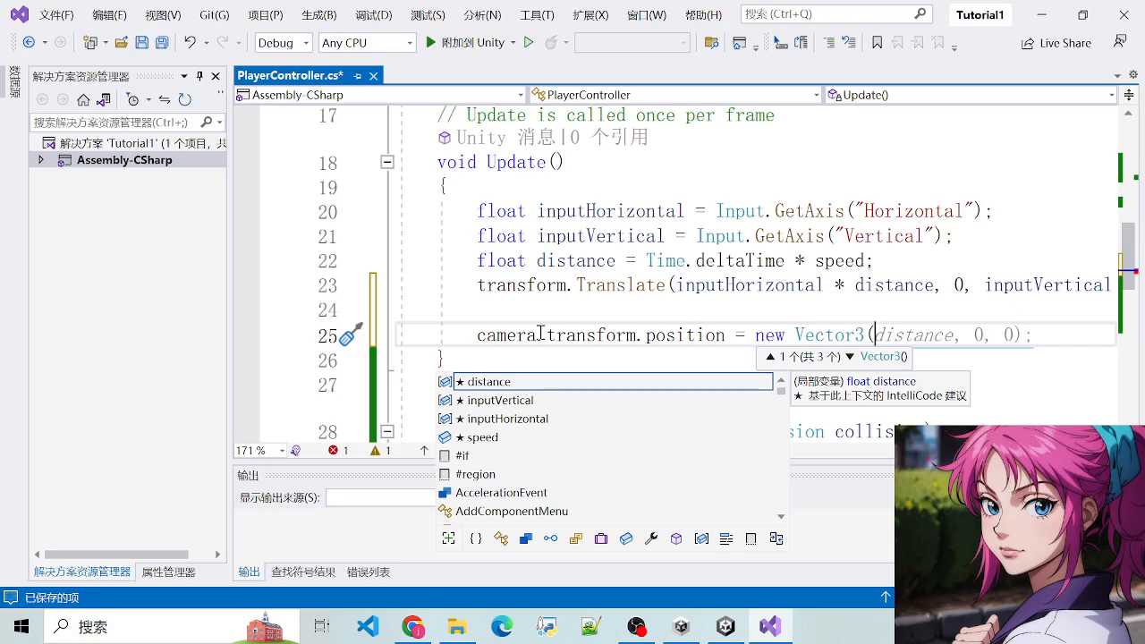
text(ransform.)
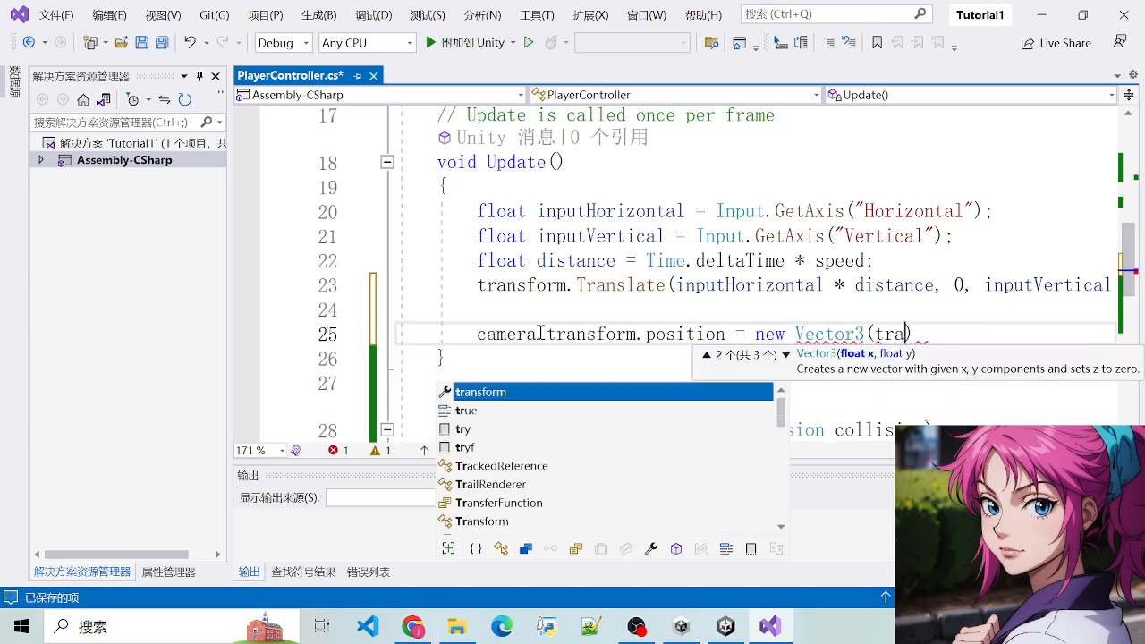
text(po)
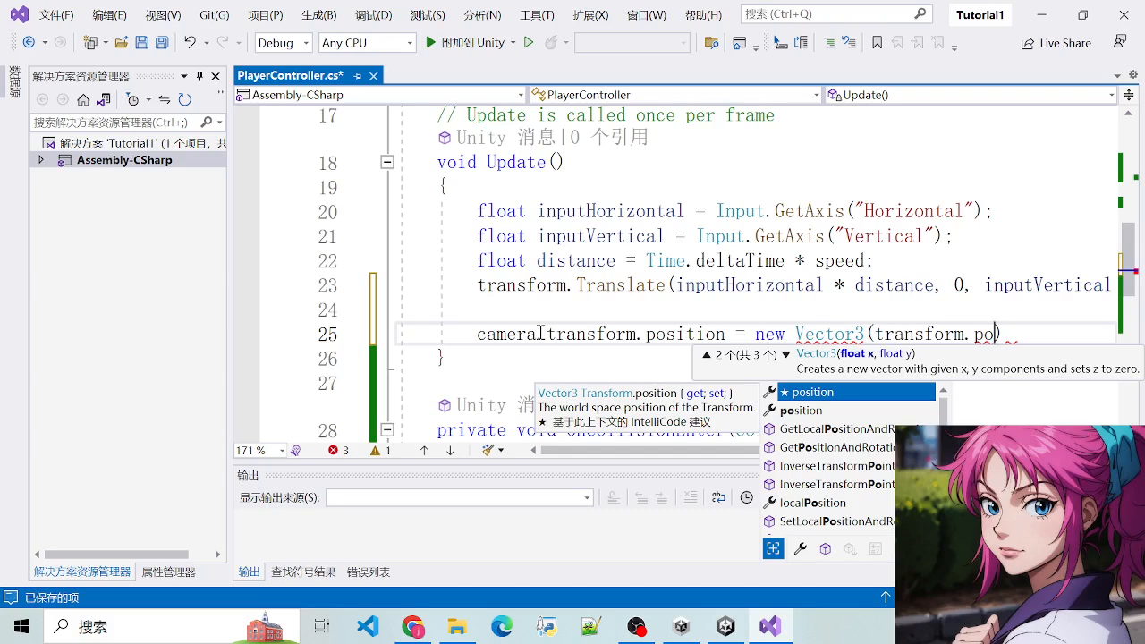
key(BackSpace)
key(BackSpace)
key(BackSpace)
key(BackSpace)
key(BackSpace)
key(BackSpace)
key(BackSpace)
key(BackSpace)
key(BackSpace)
key(BackSpace)
key(BackSpace)
key(BackSpace)
key(BackSpace)
key(BackSpace)
key(BackSpace)
key(BackSpace)
key(BackSpace)
key(BackSpace)
key(BackSpace)
key(BackSpace)
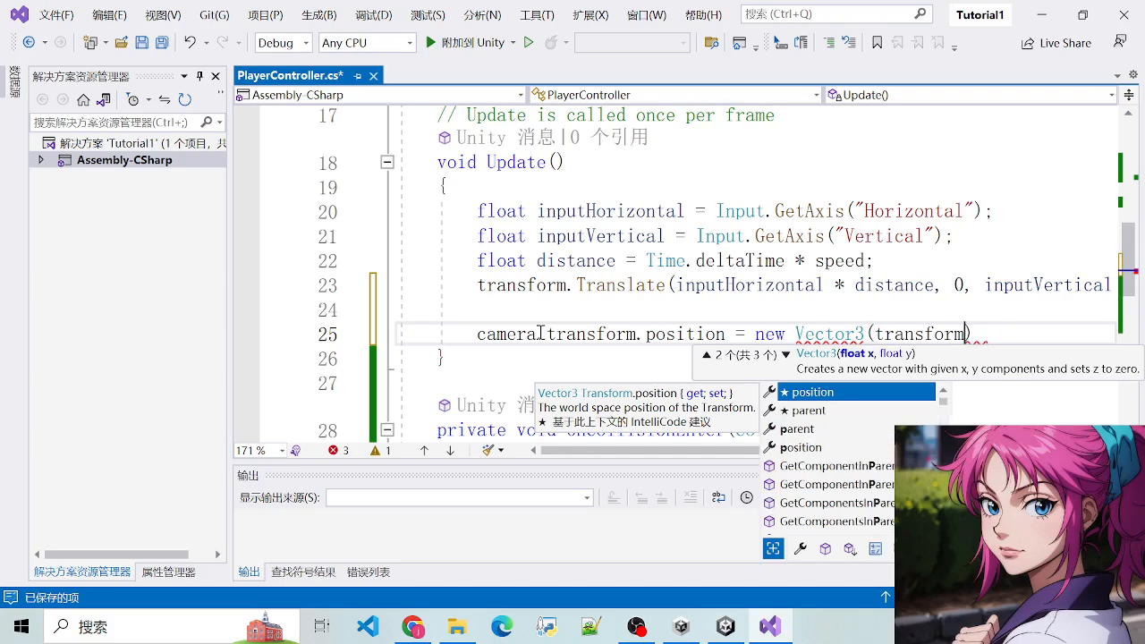
Complete the camera position assignment in Update() with the player's transform.position; as its value
text(transform.position)
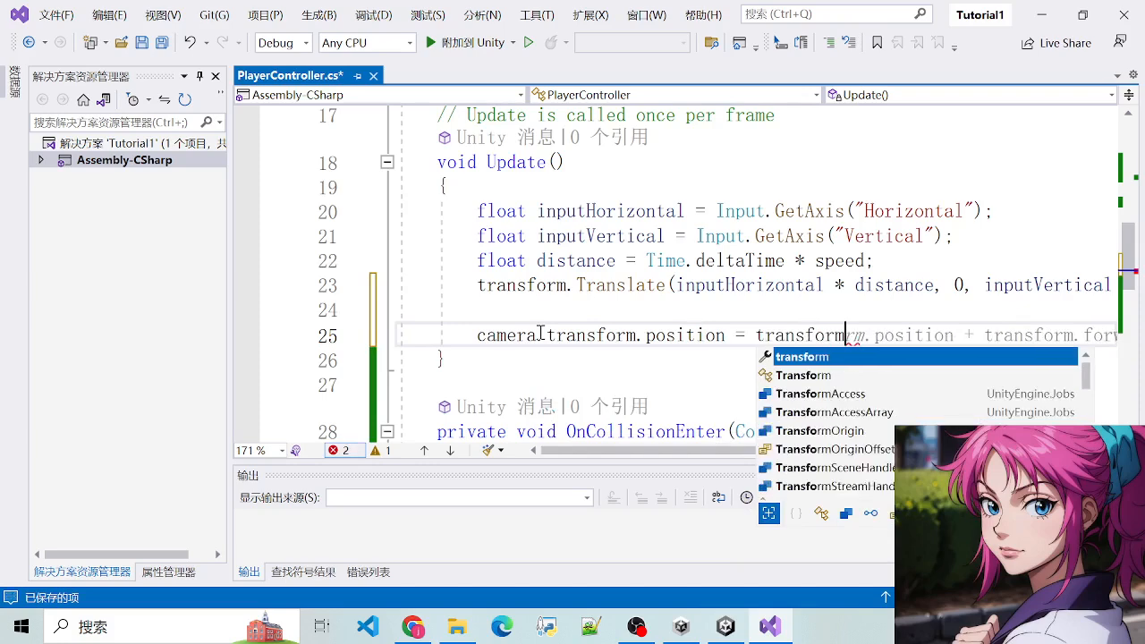
text(;)
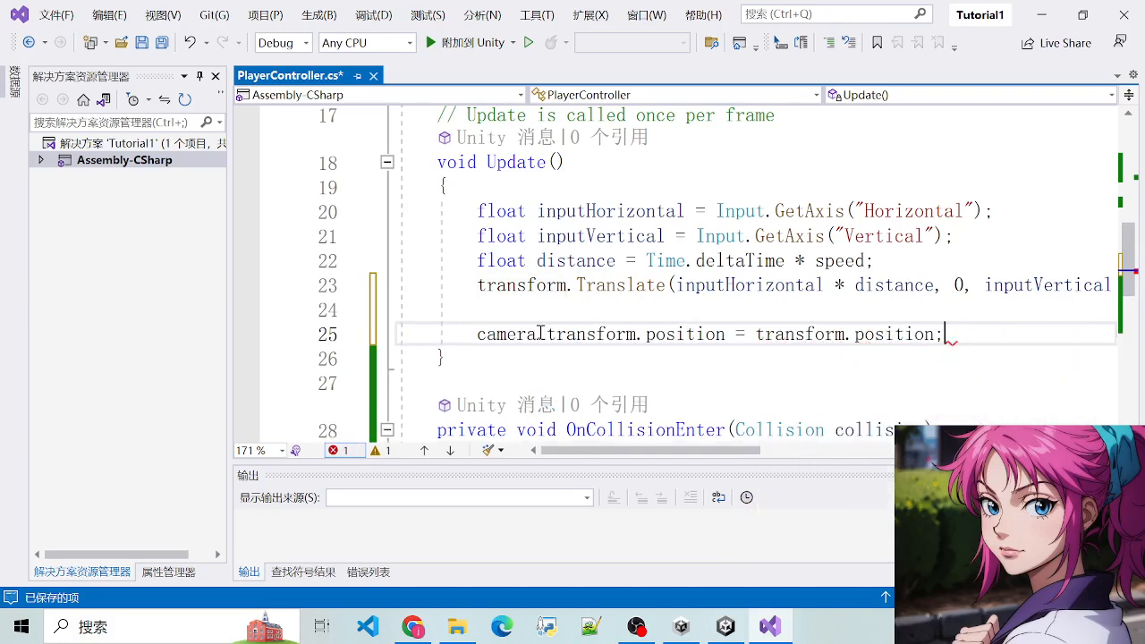
Add a new line below the camera position assignment containing camera.transform.position.x
key(Return)
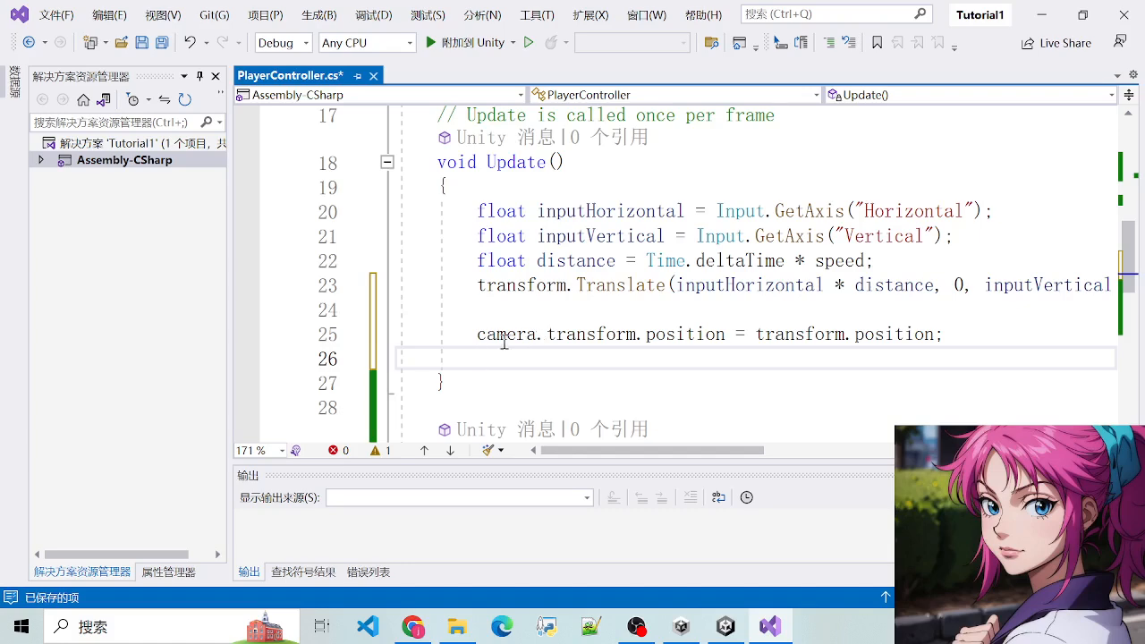
text(camera)
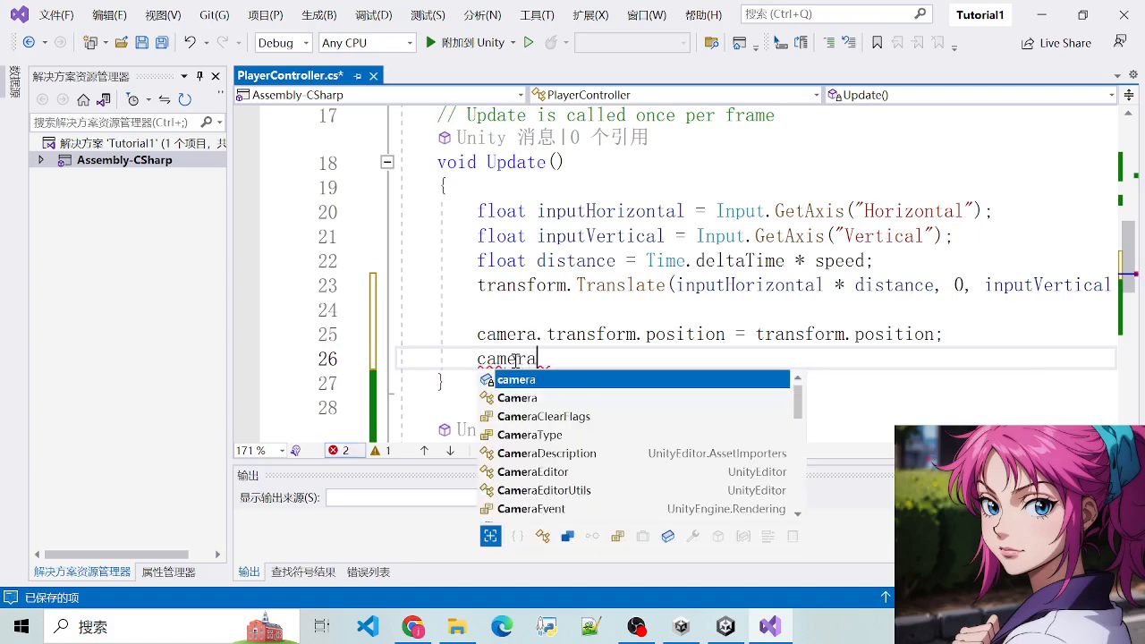
text(.transform.p)
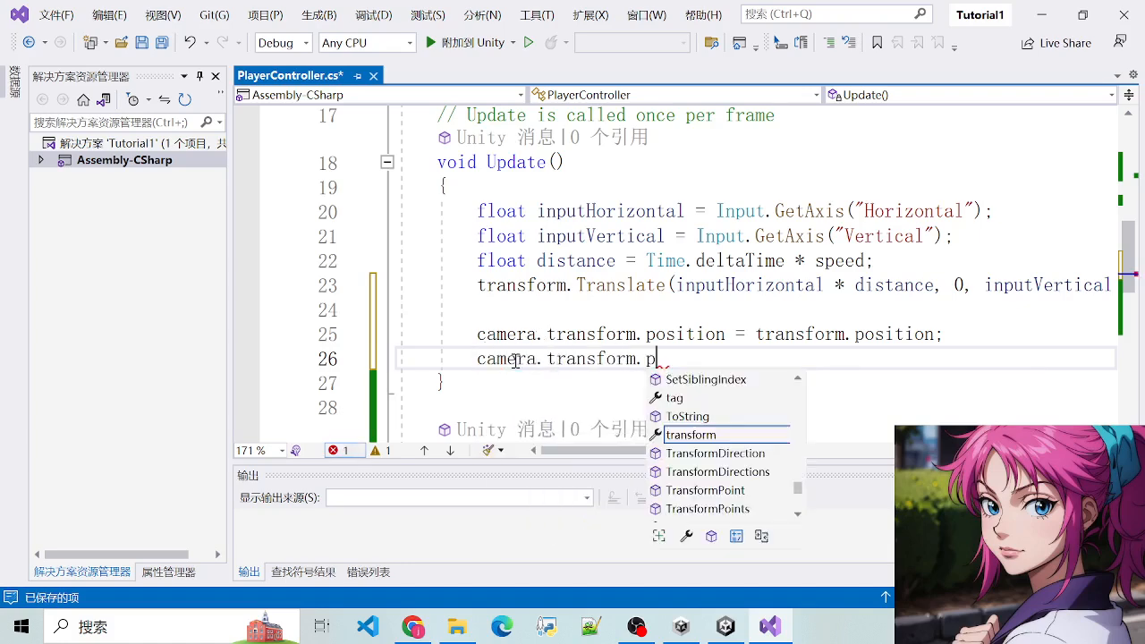
text(osition.x)
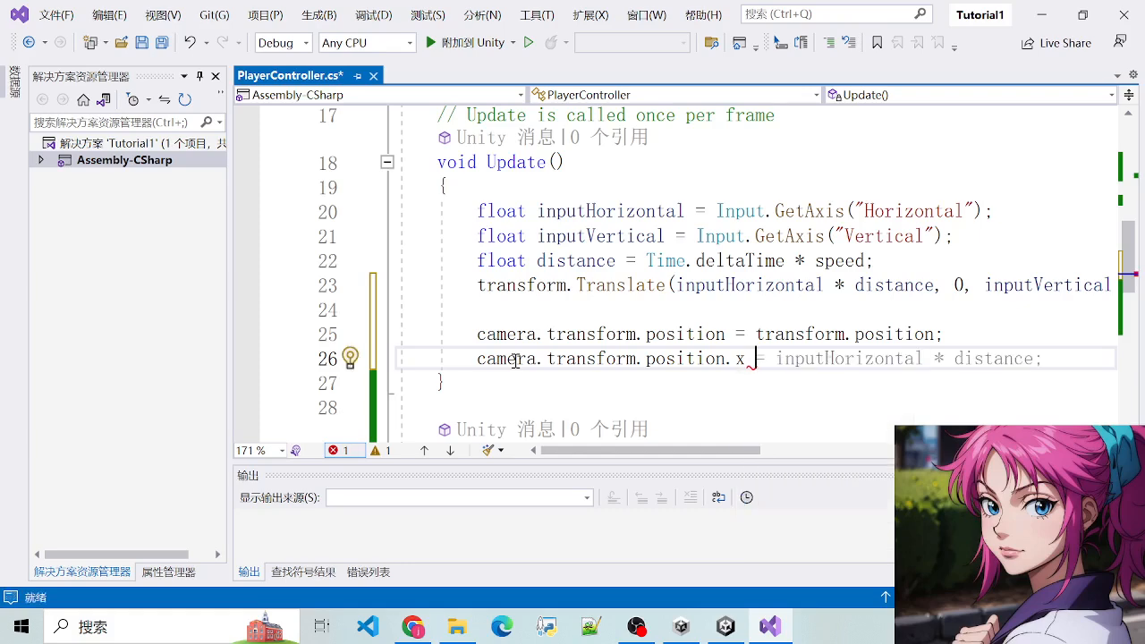
Rewrite the camera position assignment as a new Vector3 with transform.position.x as its first argument
click(759, 336)
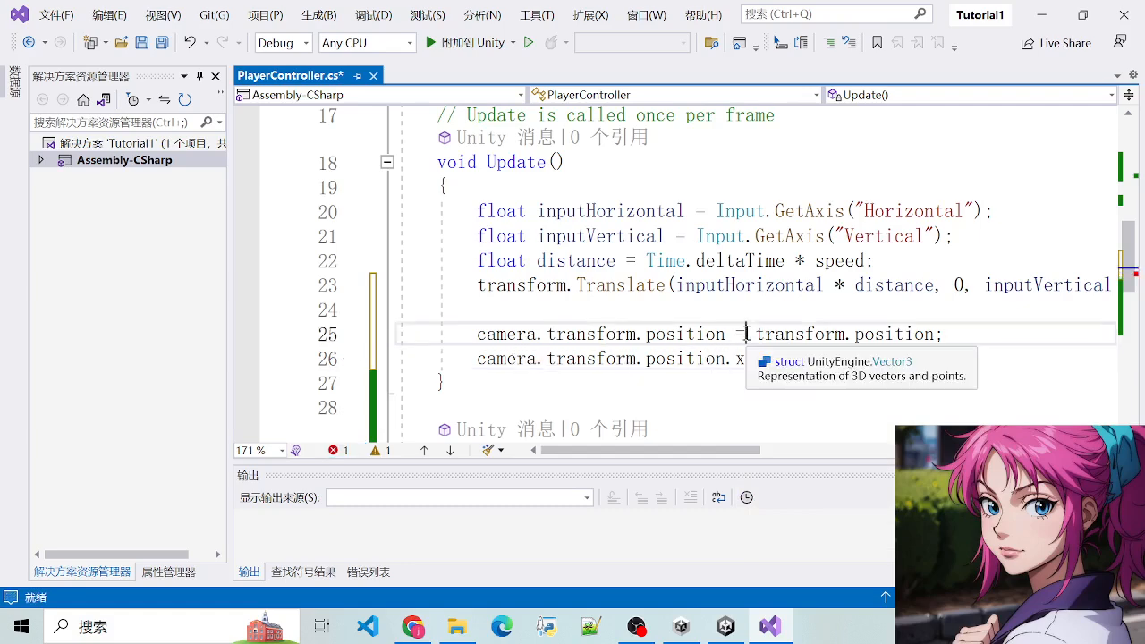
text(new Vector3()
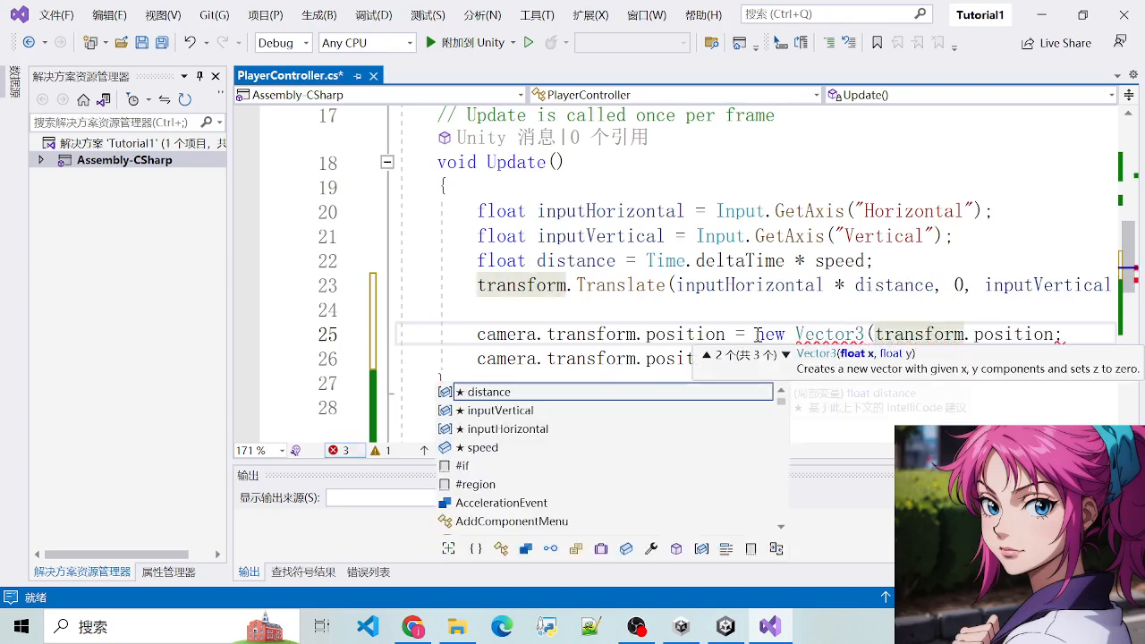
click(719, 331)
drag(747, 454, 827, 362)
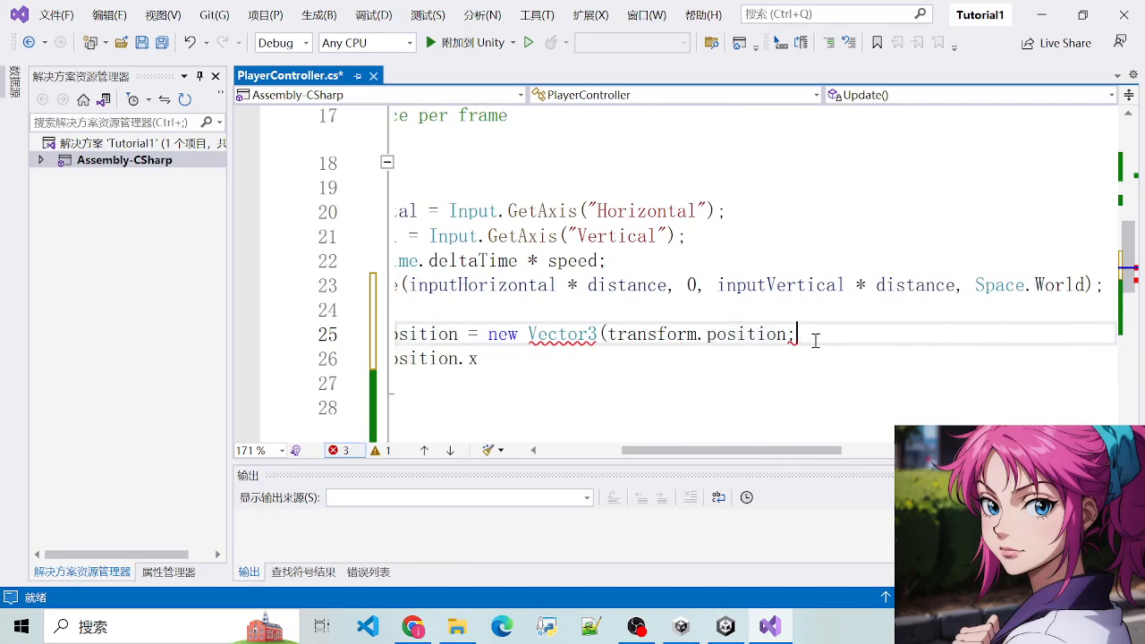
text(.x,)
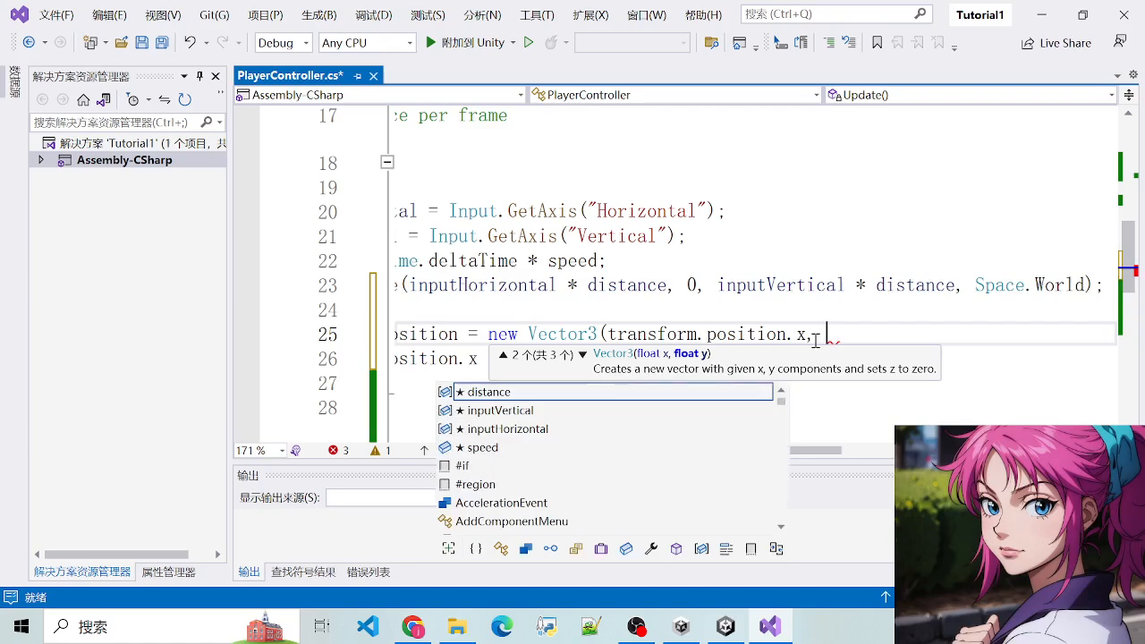
Check the Main Camera's position in Unity and, back in Visual Studio, start the Vector3's second argument as transform.position.y +
click(726, 628)
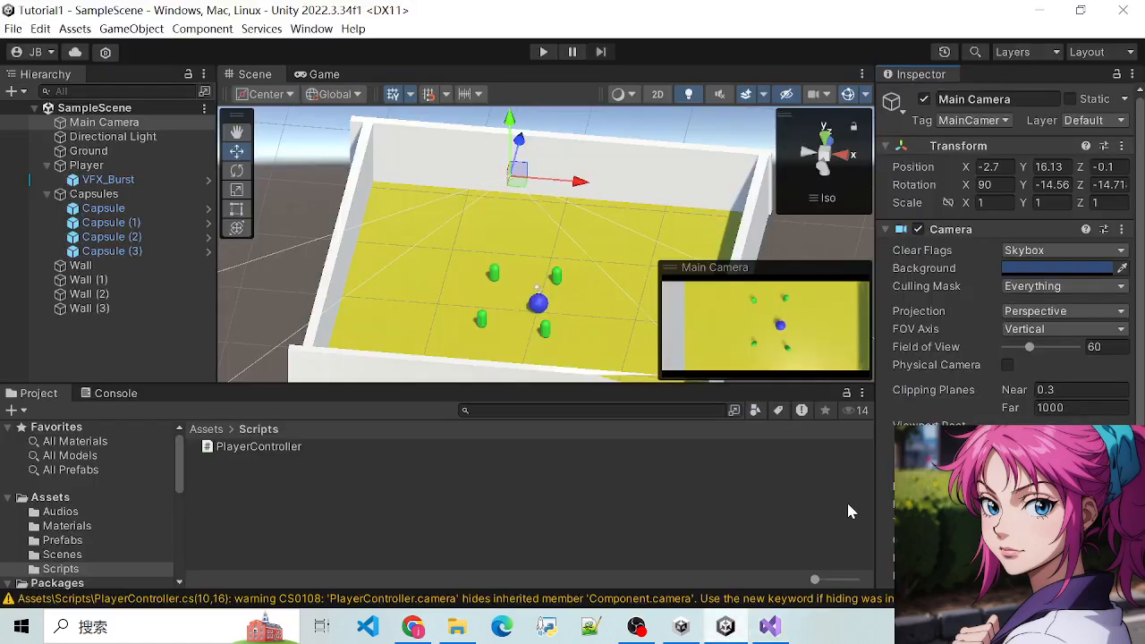
mouse_move(760, 613)
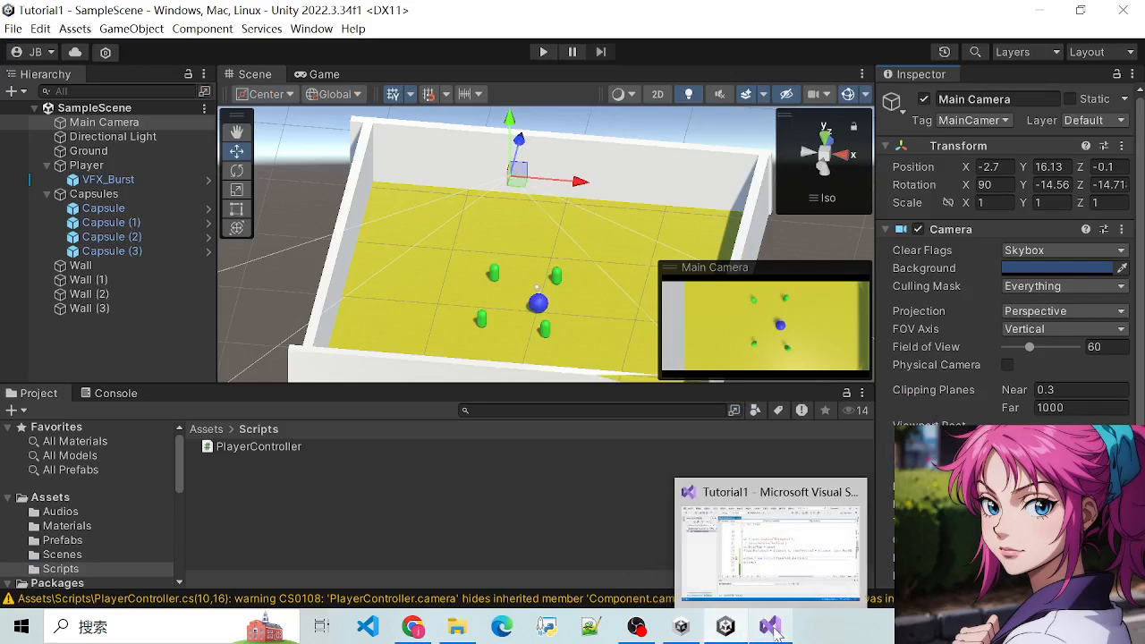
click(773, 628)
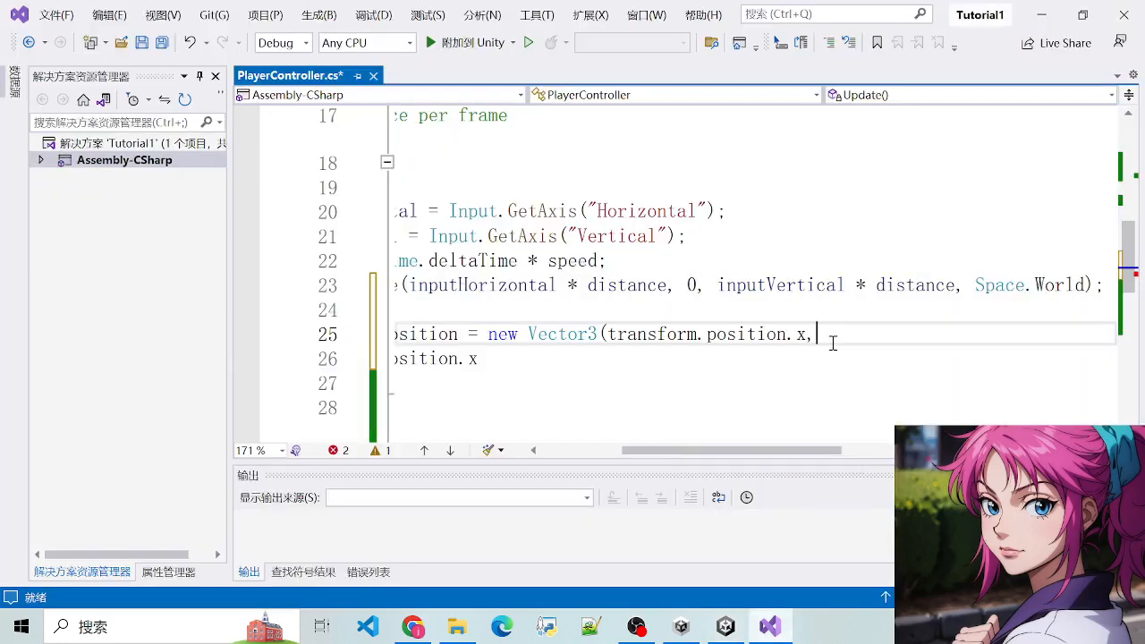
text(ansform.y)
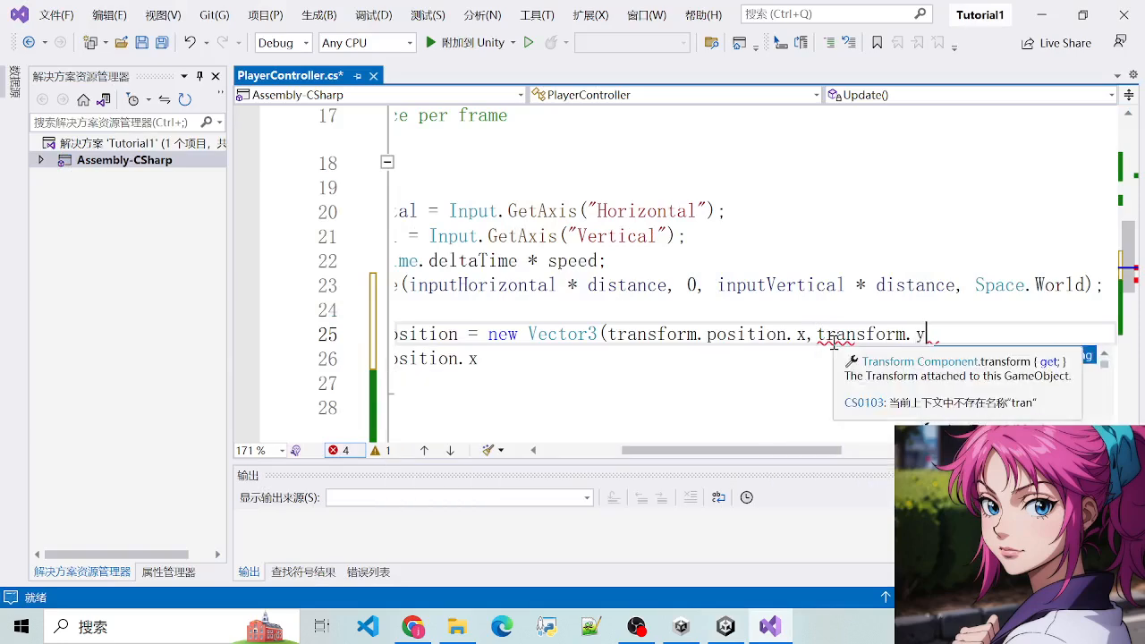
key(BackSpace)
text(position.y +)
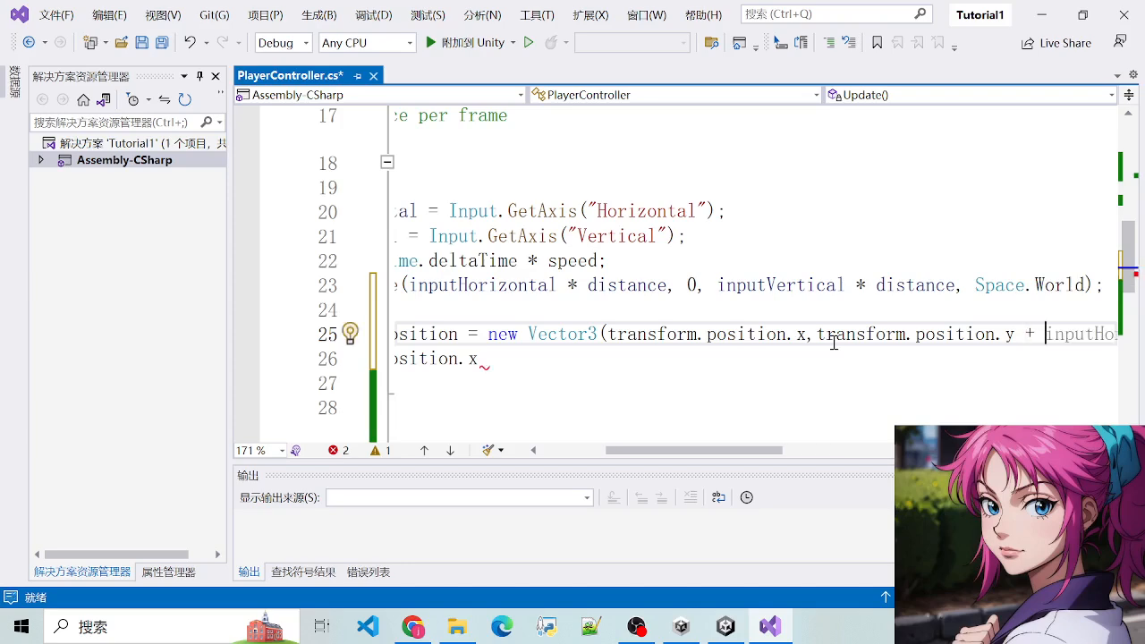
Recheck the Main Camera's height in Unity, complete the Vector3 in Visual Studio with 16 and transform.position.z, and save the script
click(724, 631)
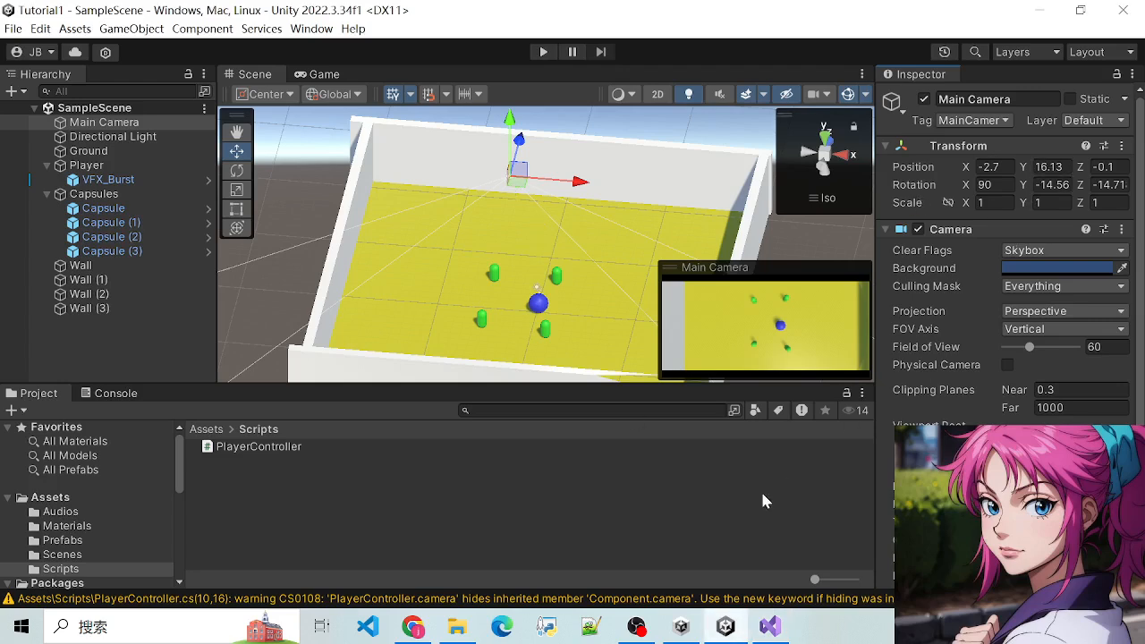
click(769, 626)
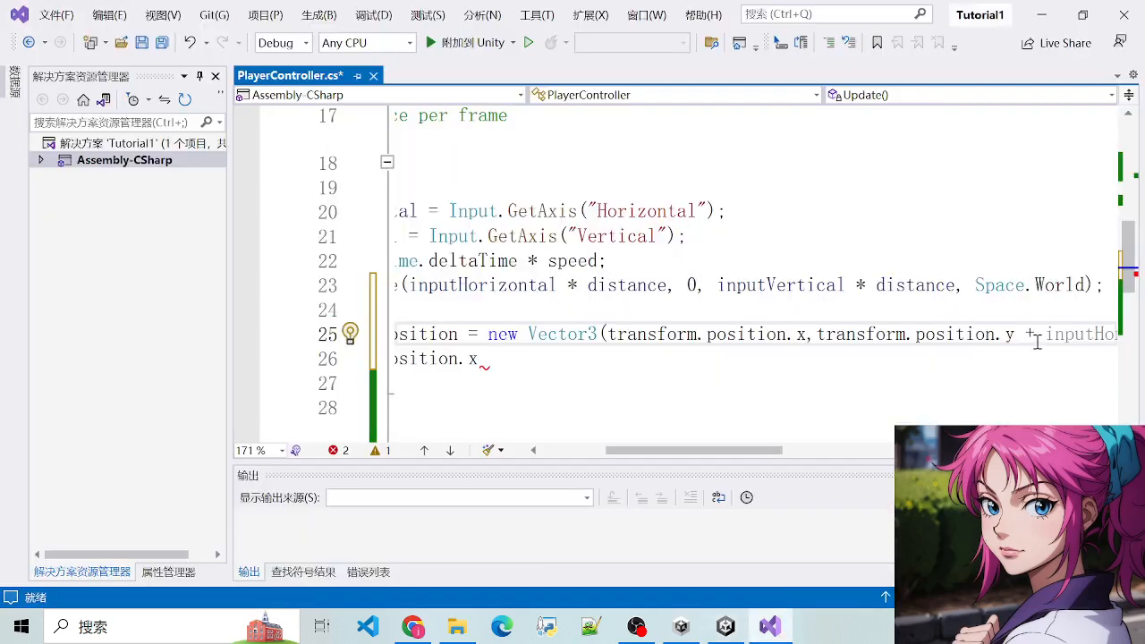
text(, transfo)
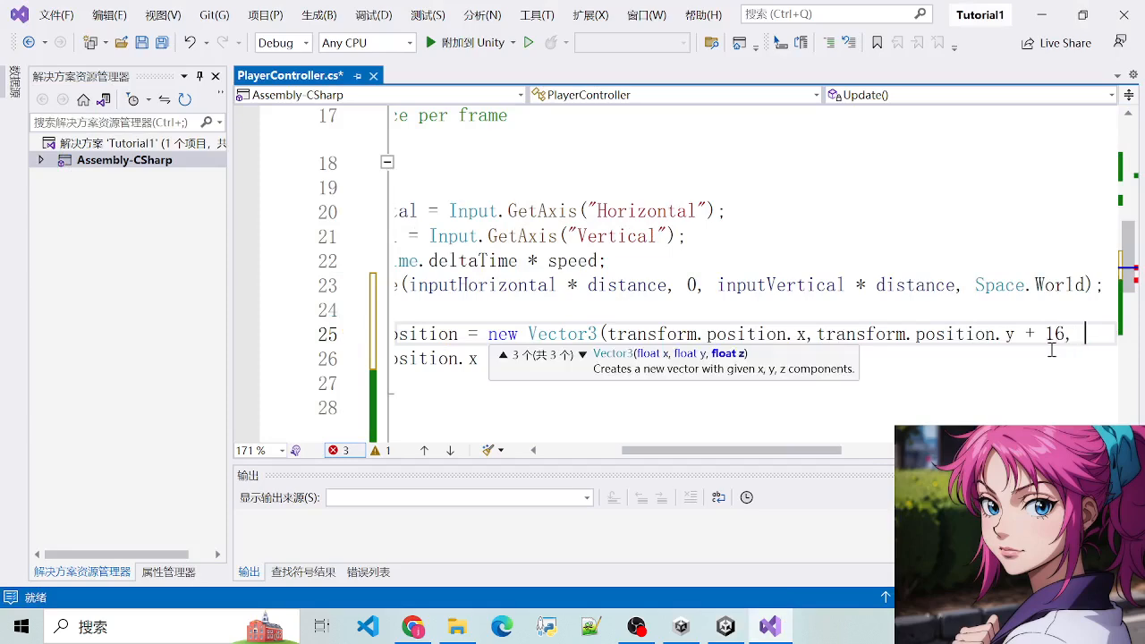
text(rm.pos)
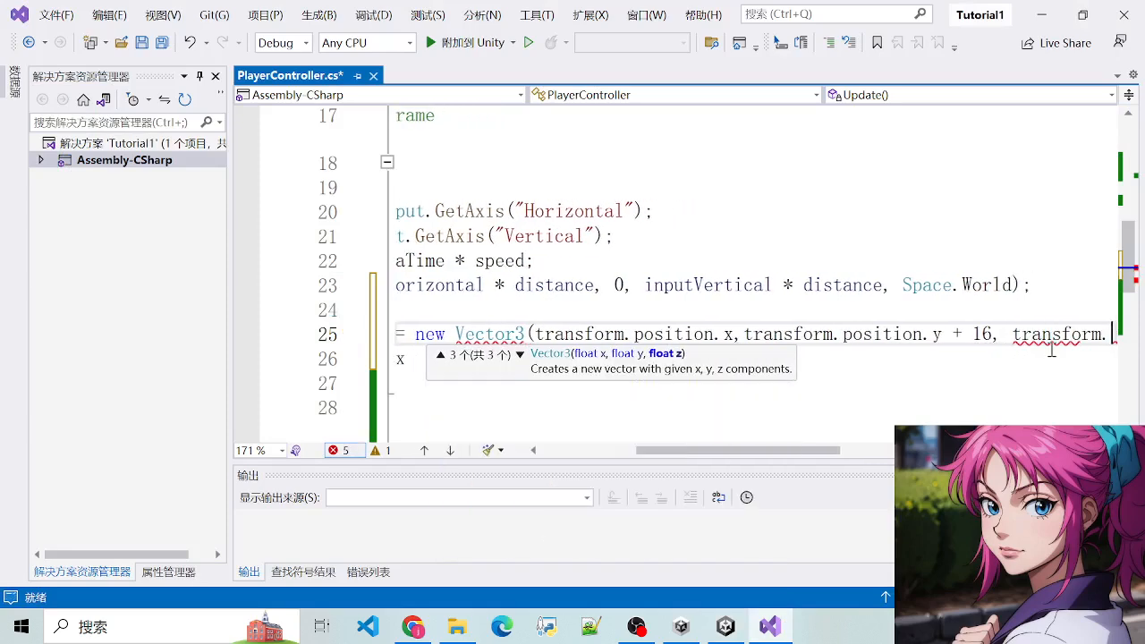
text(ition.z);)
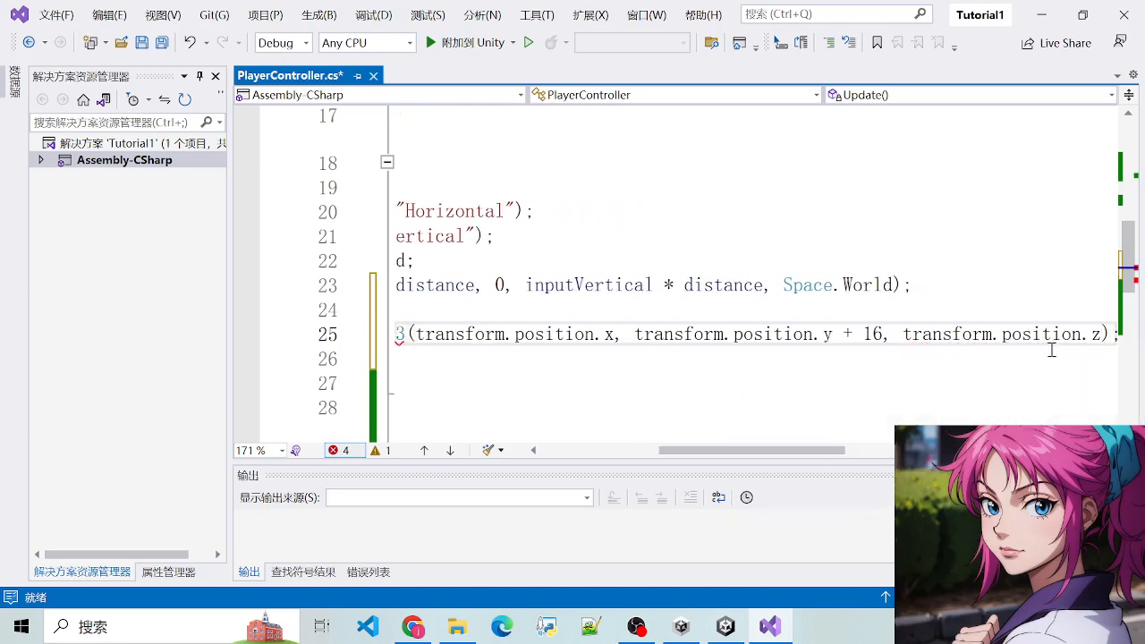
key(ctrl+s)
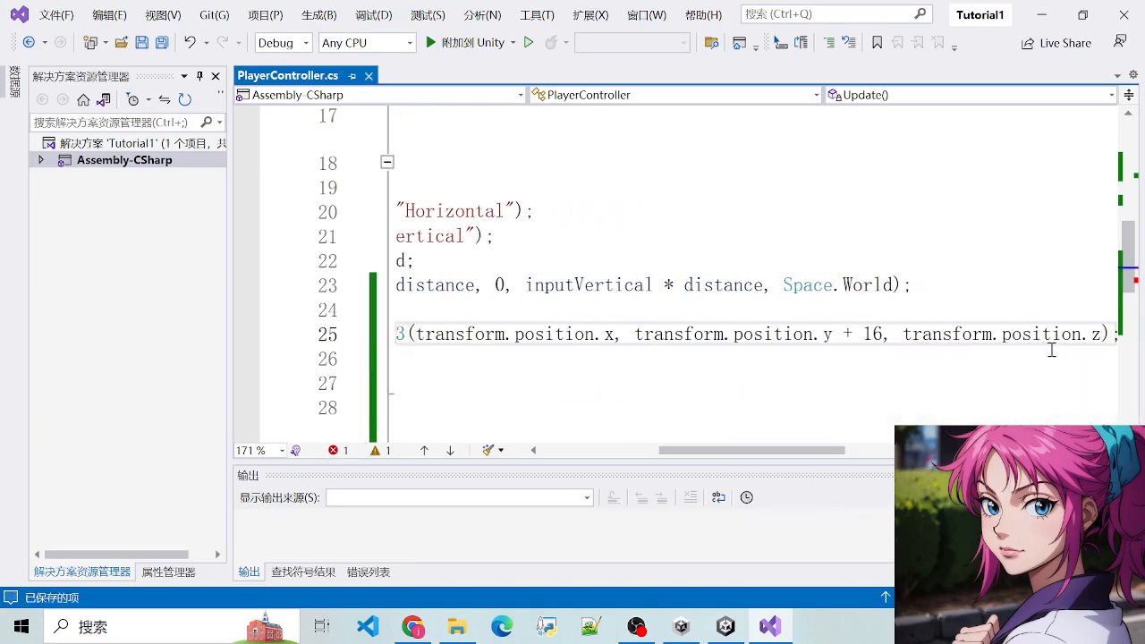
Delete the unfinished camera.transform.position.x line below the Vector3 assignment and save the script
drag(824, 450, 650, 455)
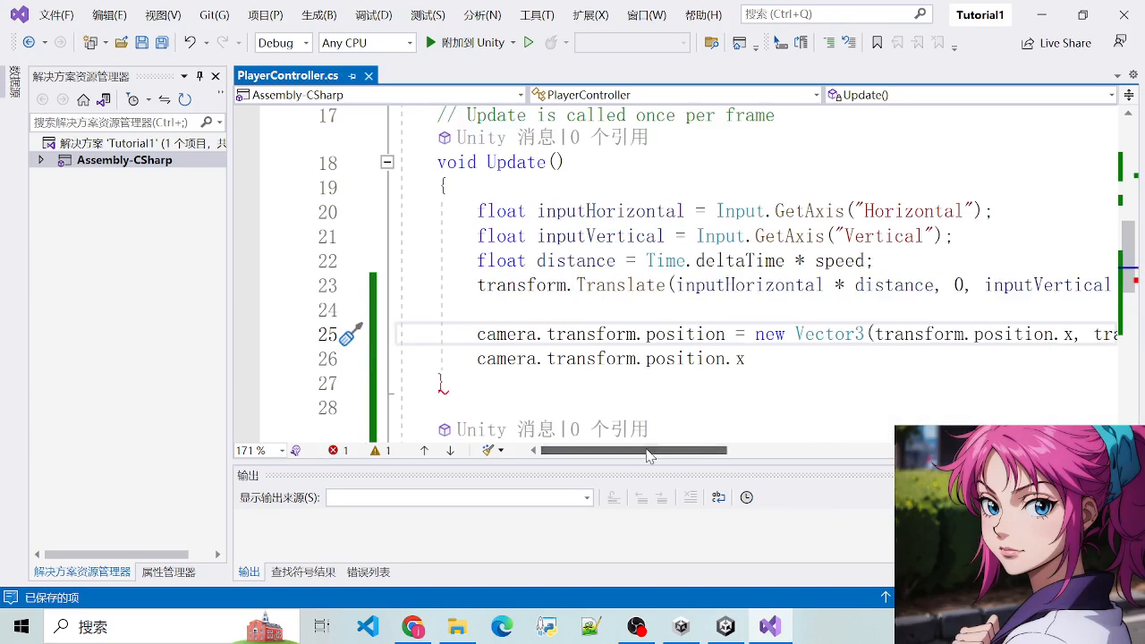
drag(756, 362, 399, 358)
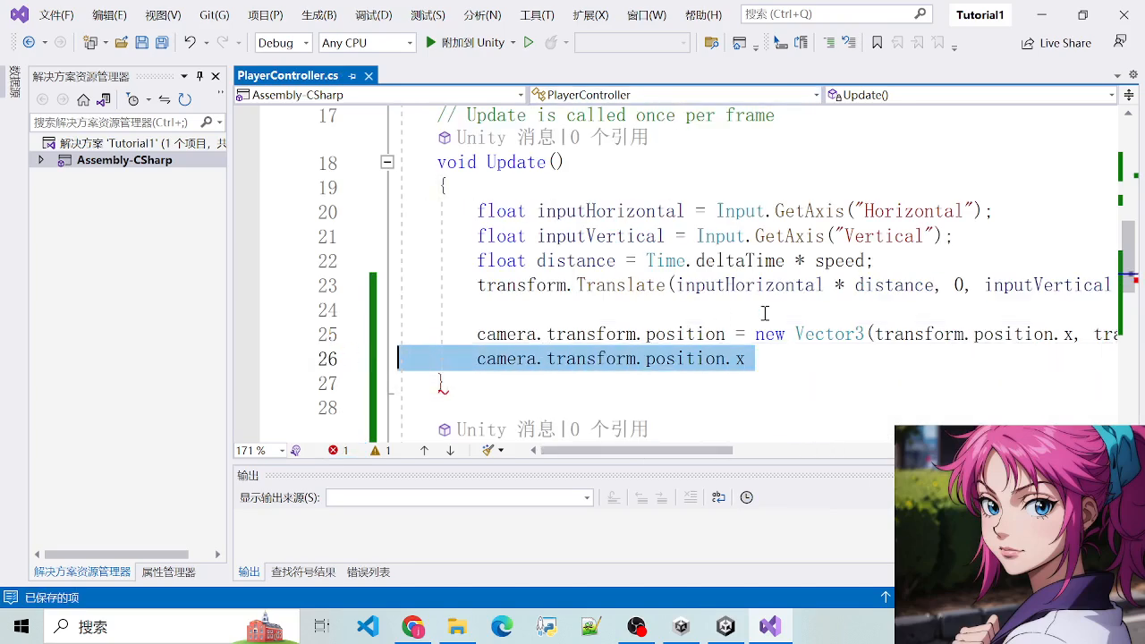
key(BackSpace)
key(BackSpace)
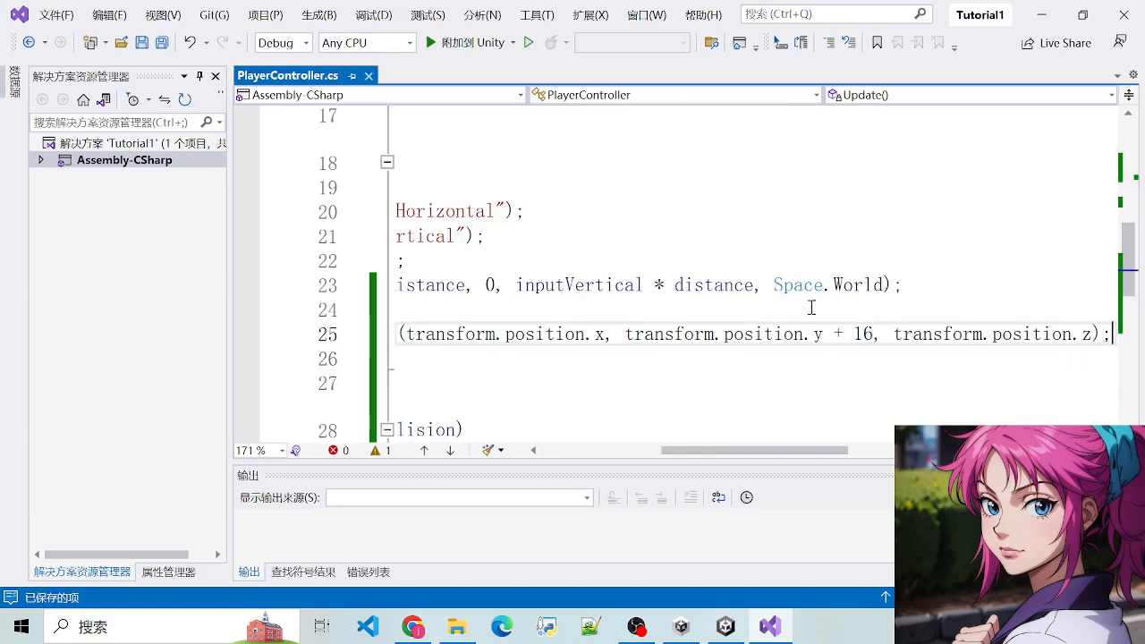
Review the Update method's movement code and the arguments of the camera's new Vector3 assignment
drag(932, 291, 131, 257)
click(537, 259)
click(564, 213)
click(591, 287)
drag(477, 336, 767, 348)
drag(483, 211, 677, 286)
click(637, 304)
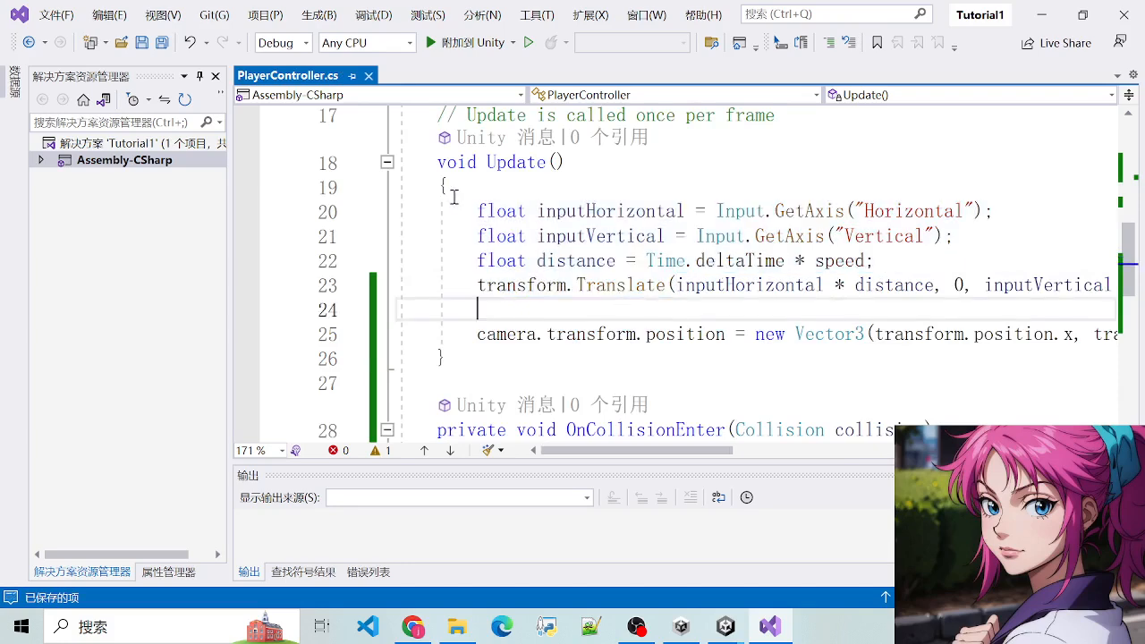
click(605, 332)
drag(454, 197, 827, 333)
click(826, 334)
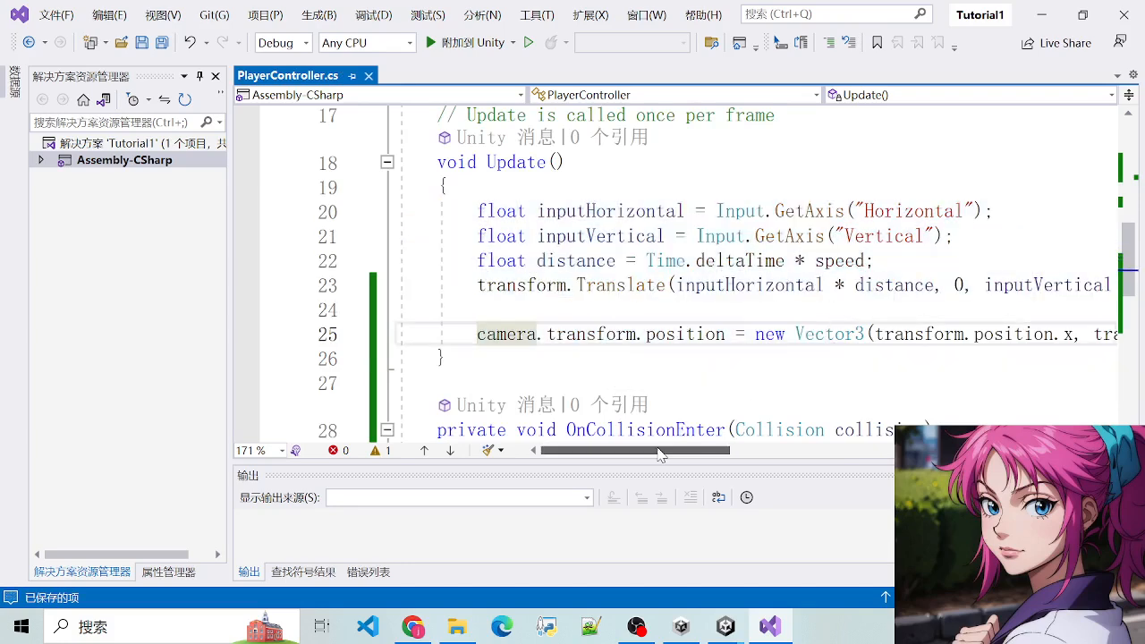
drag(659, 455, 796, 456)
drag(684, 334, 1066, 336)
click(555, 306)
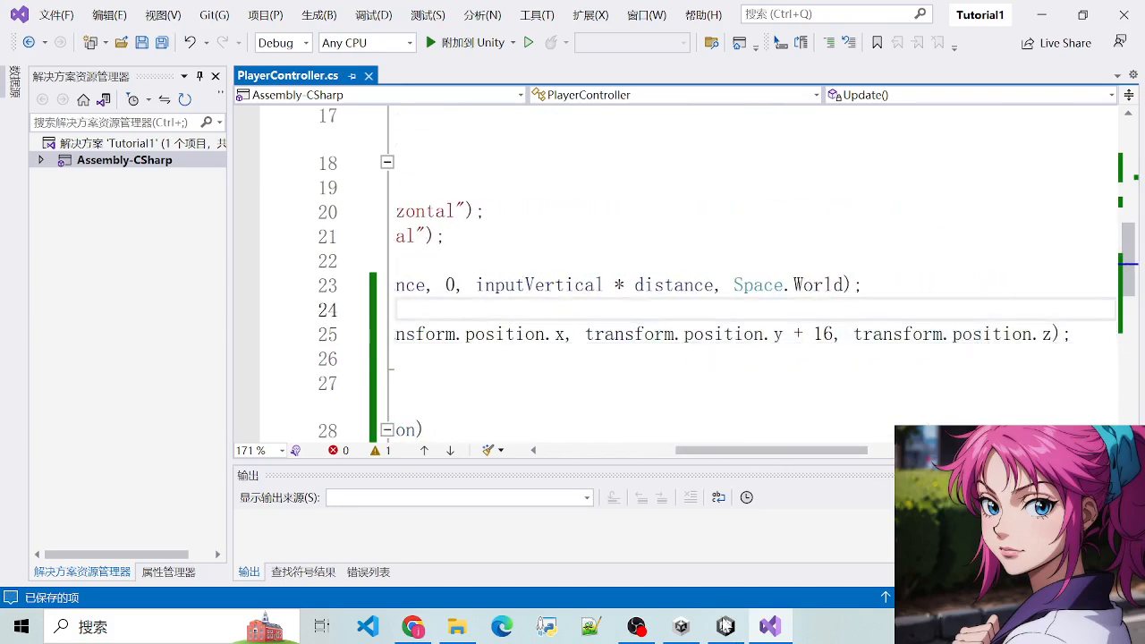
Play-test the scene in Unity by moving the player ball around the arena in all directions, and stop play mode
click(724, 626)
click(539, 52)
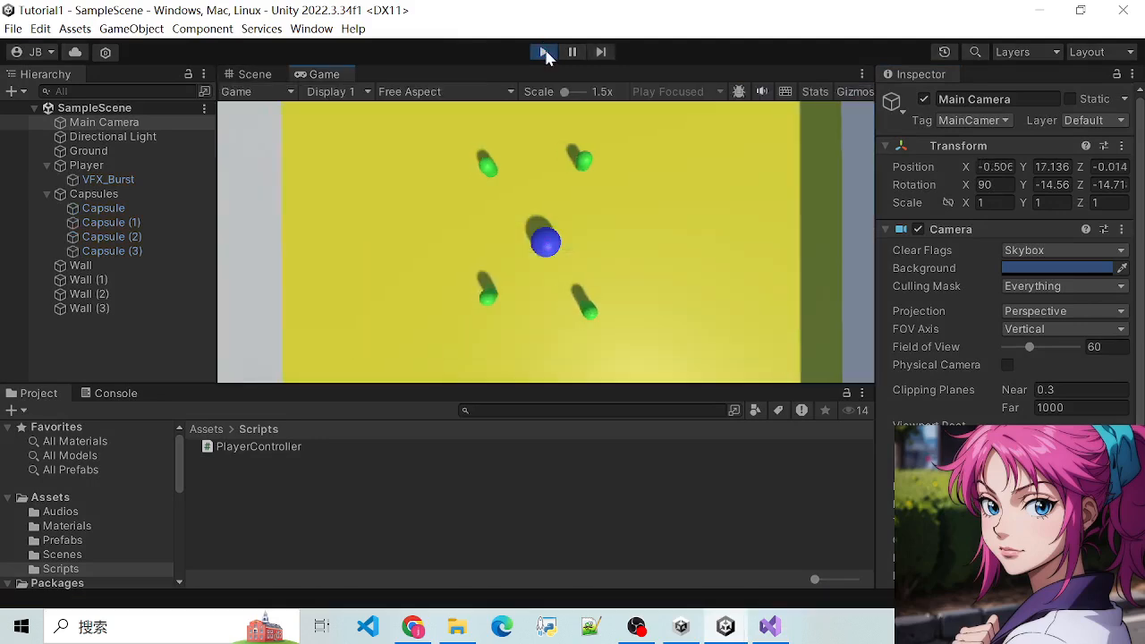
key(Left)
key(Up)
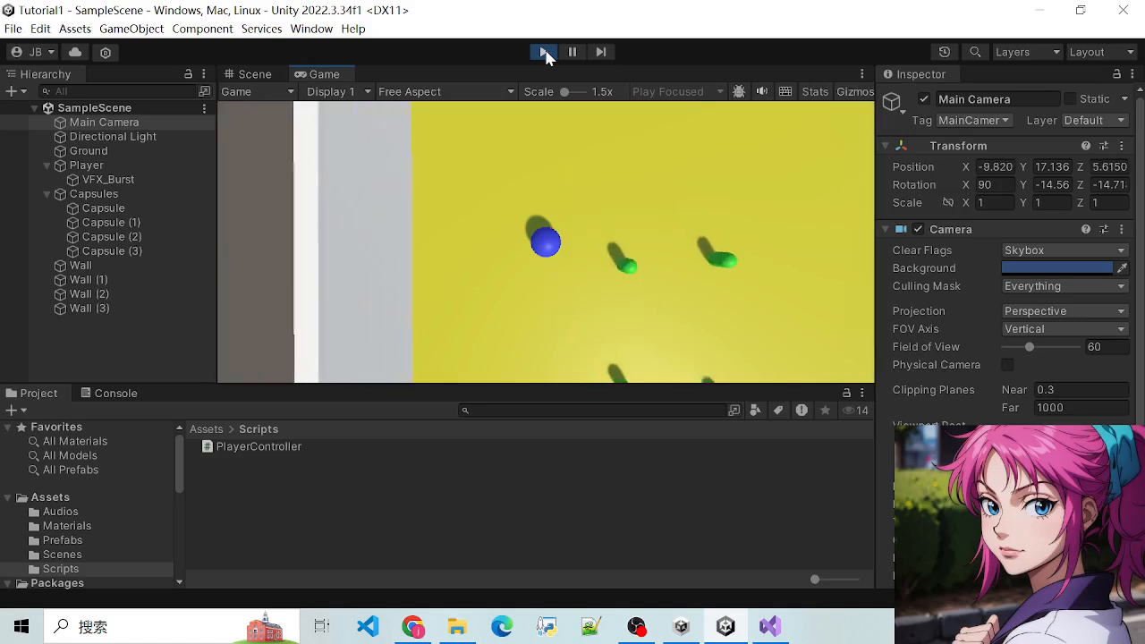
key(Right)
key(Left)
key(Up)
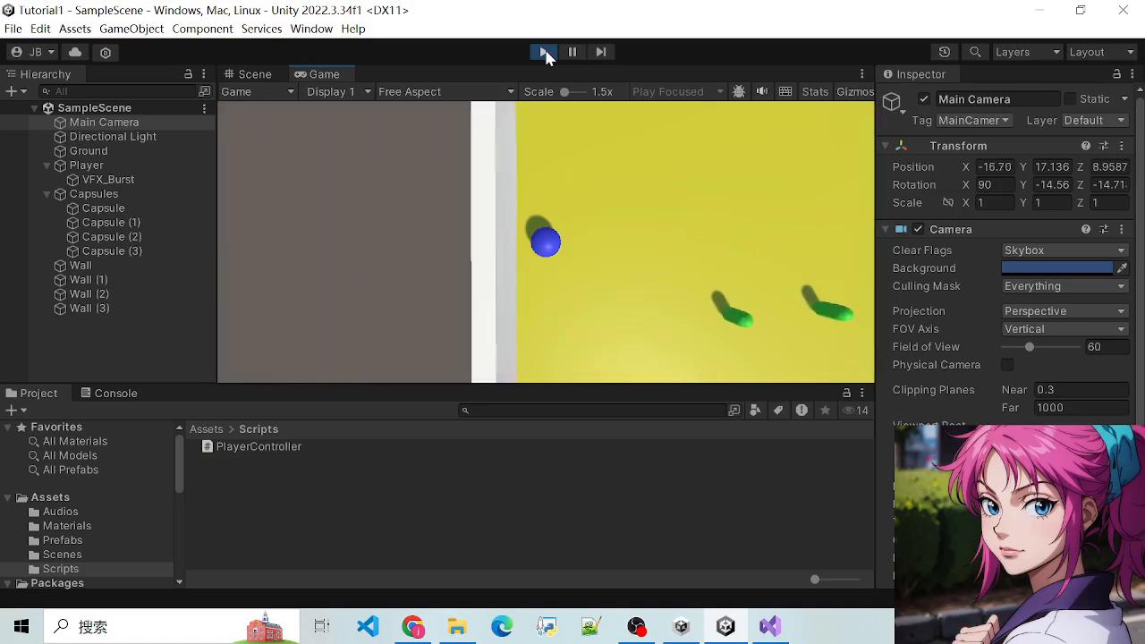
key(Right)
key(Up)
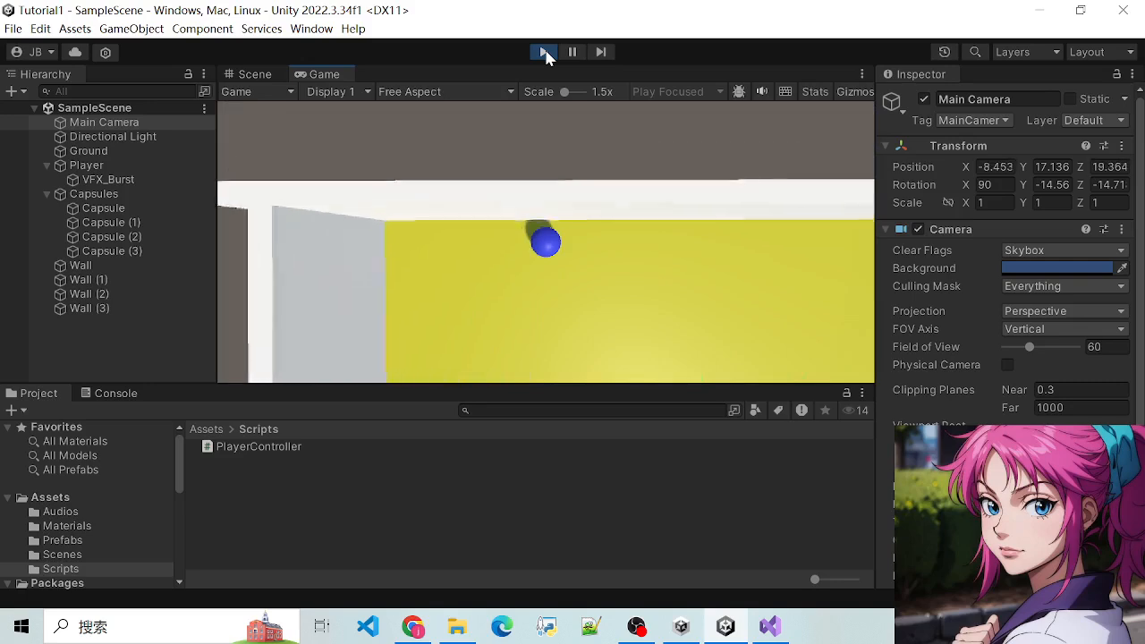
key(Down)
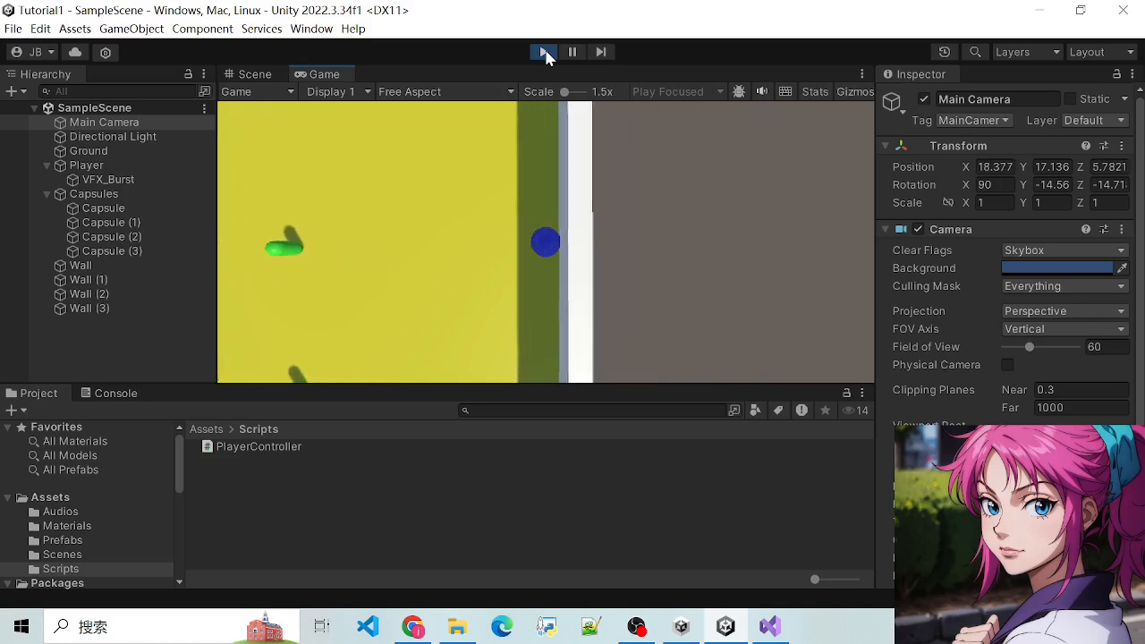
key(Down)
key(Left)
key(Right)
key(Left)
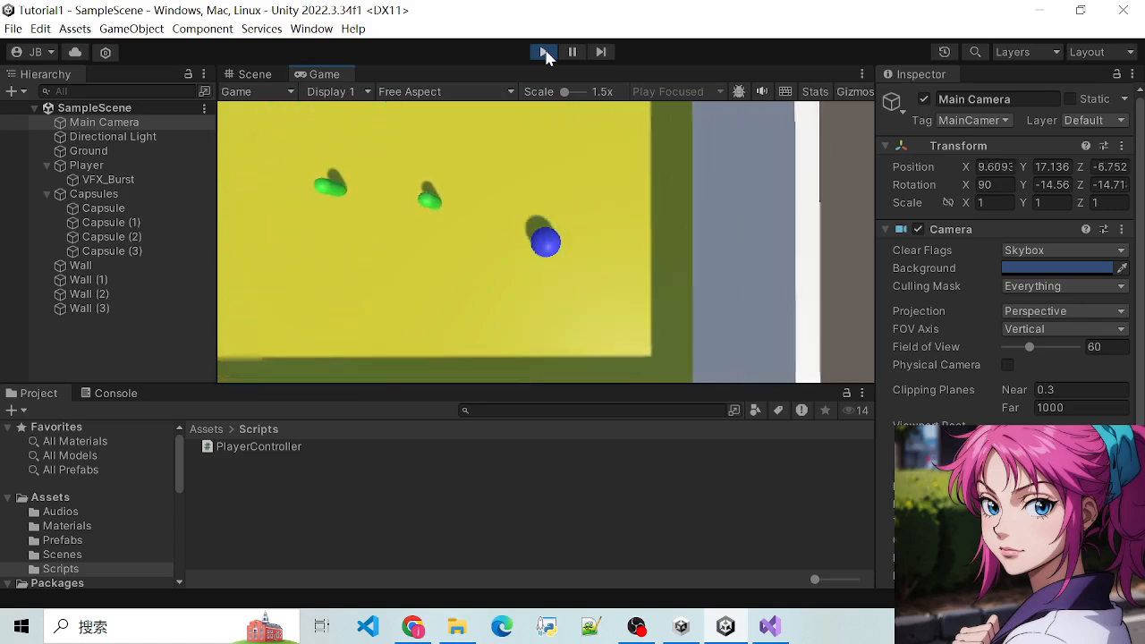
key(Right)
key(Up)
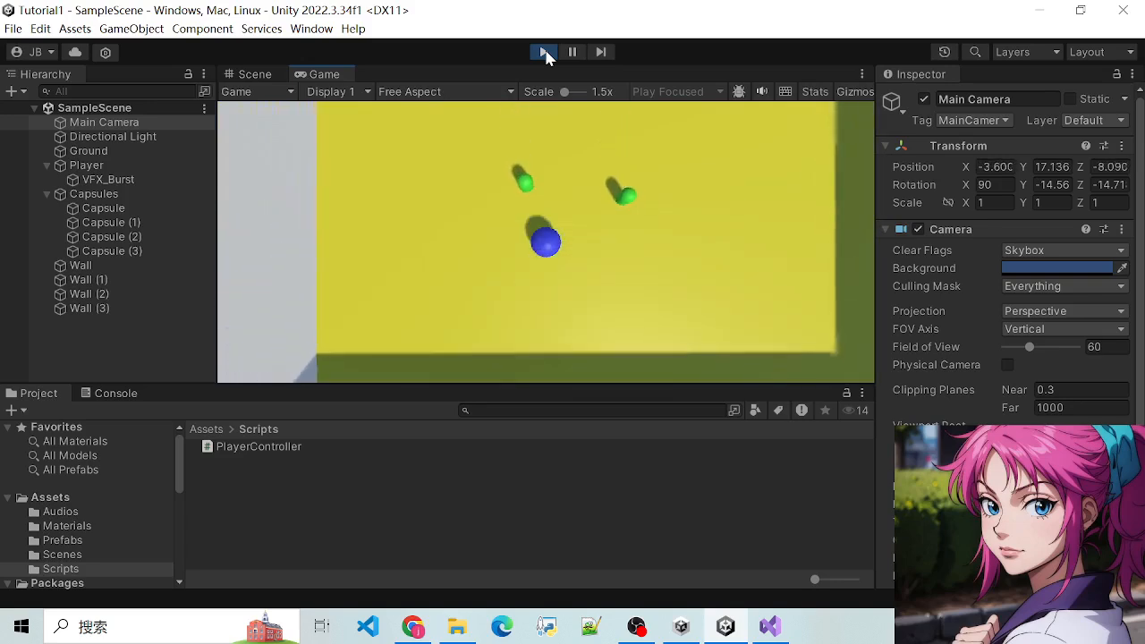
key(Left)
key(Right)
key(Left)
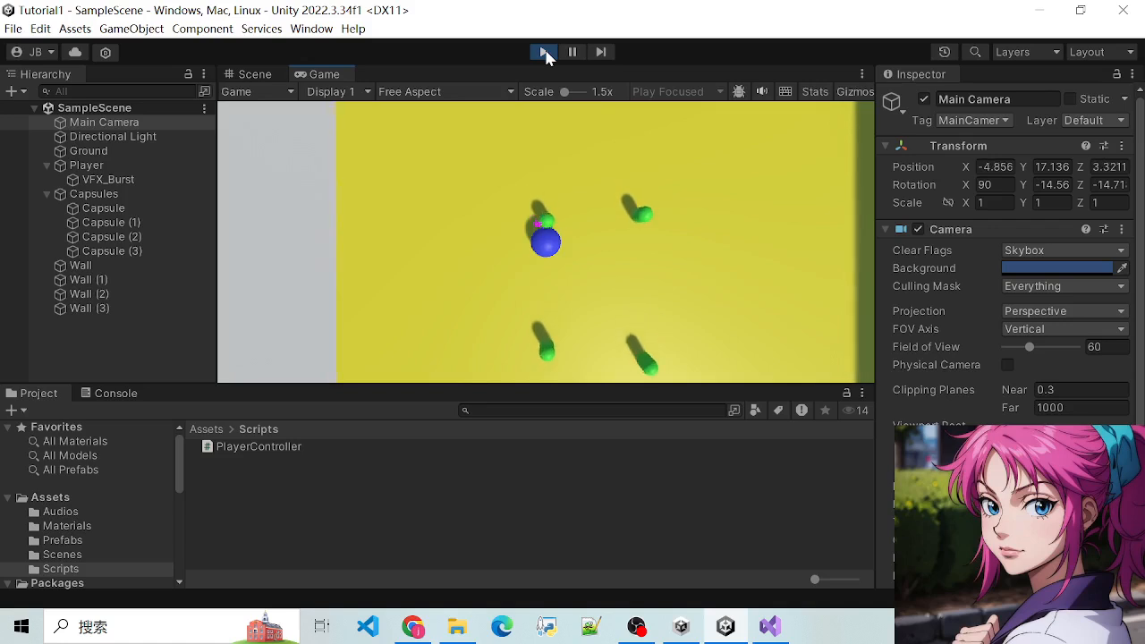
key(Right)
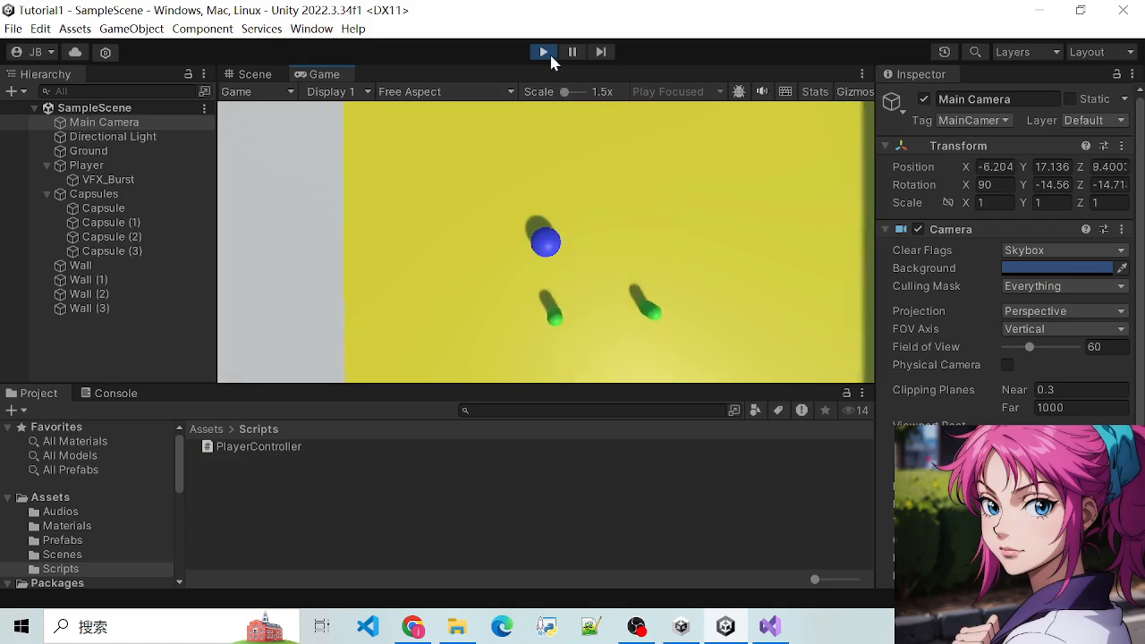
click(544, 52)
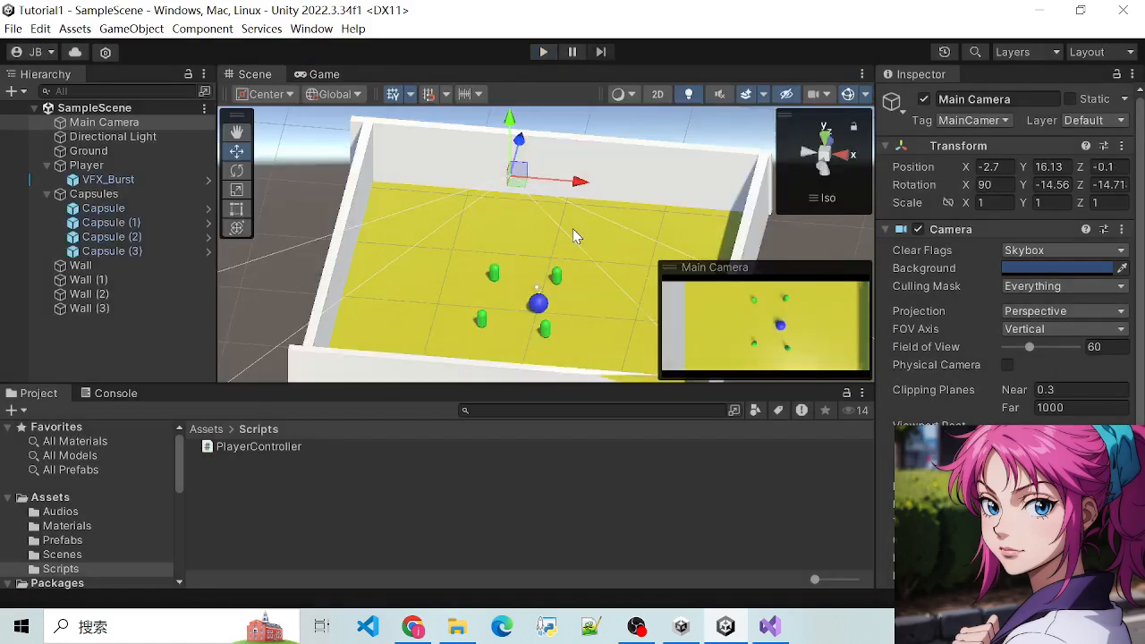
Group the four wall objects under a new empty parent named Walls
scroll(565, 246, down, 8)
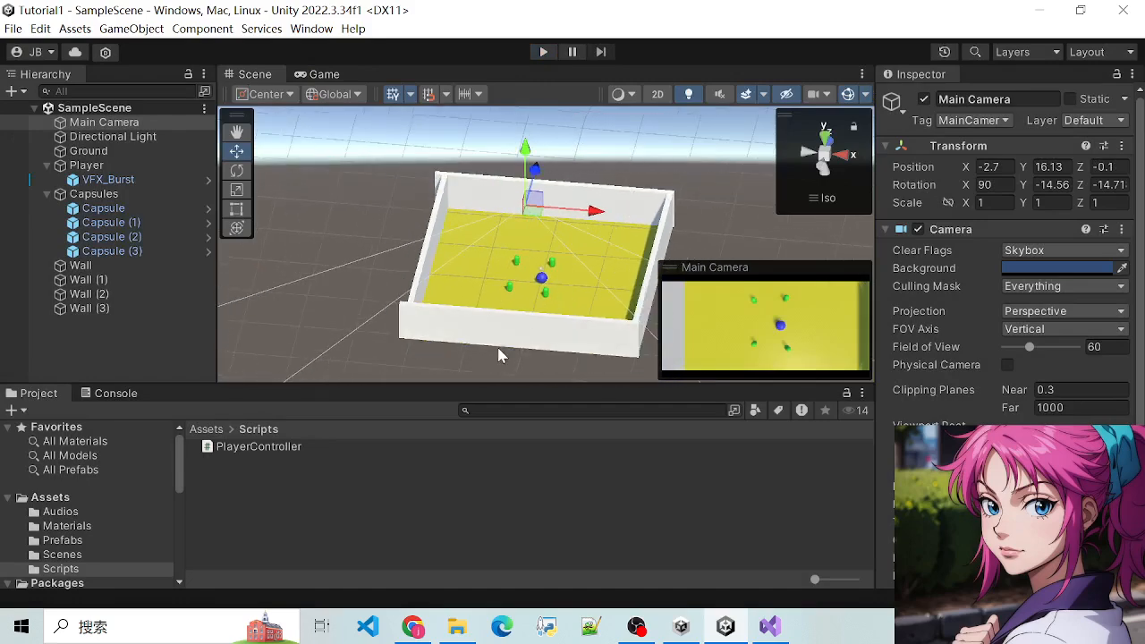
alt+drag(474, 372, 438, 352)
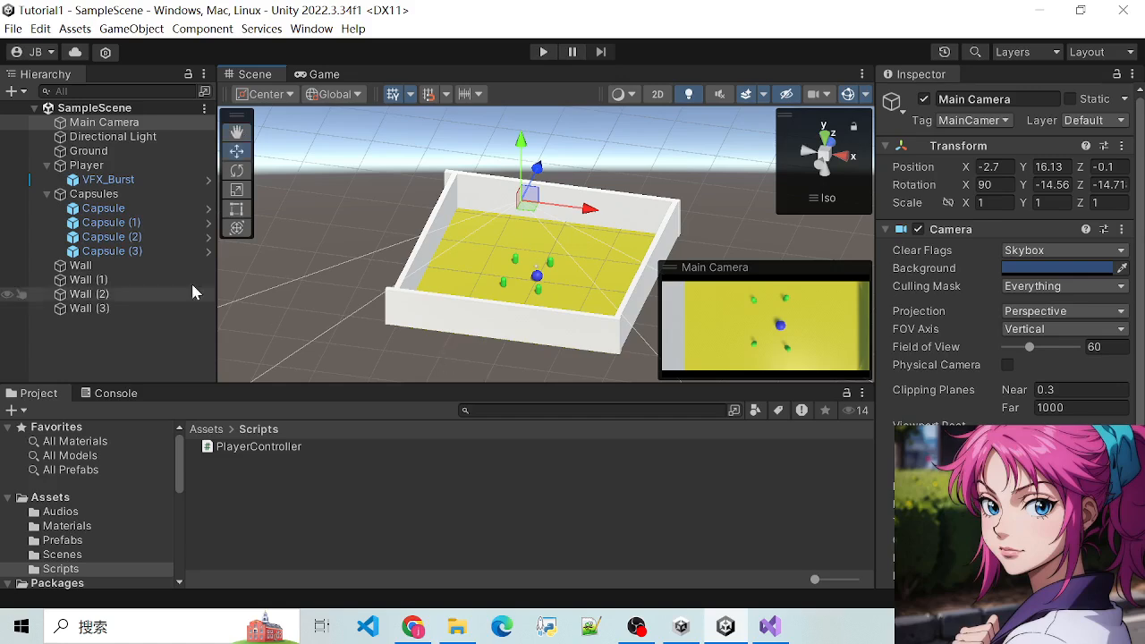
right_click(85, 266)
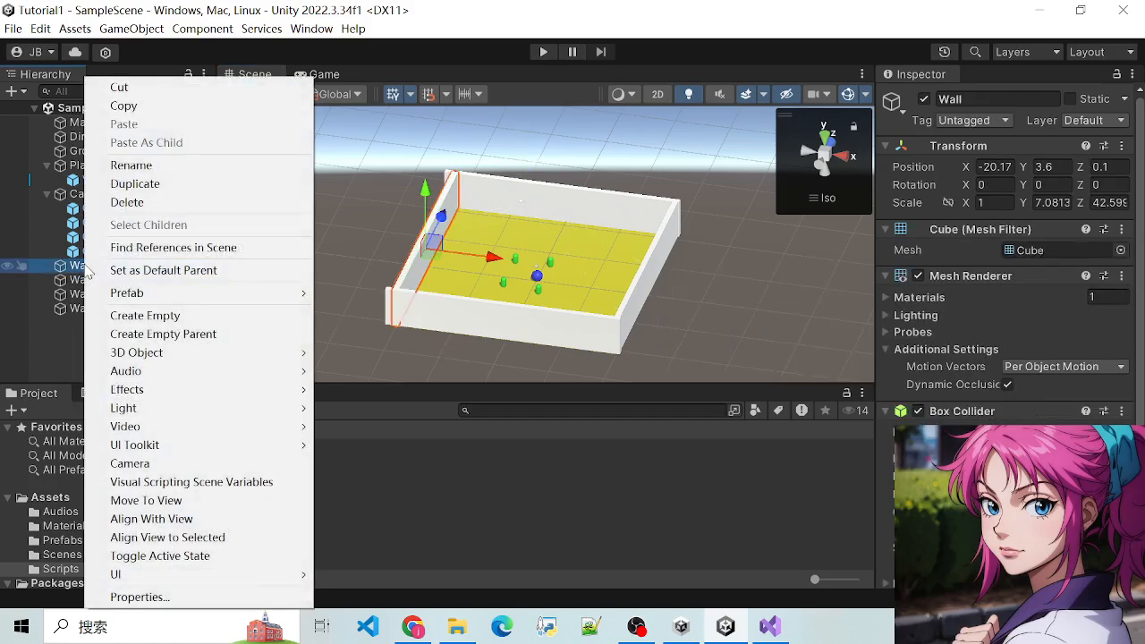
click(61, 293)
click(71, 265)
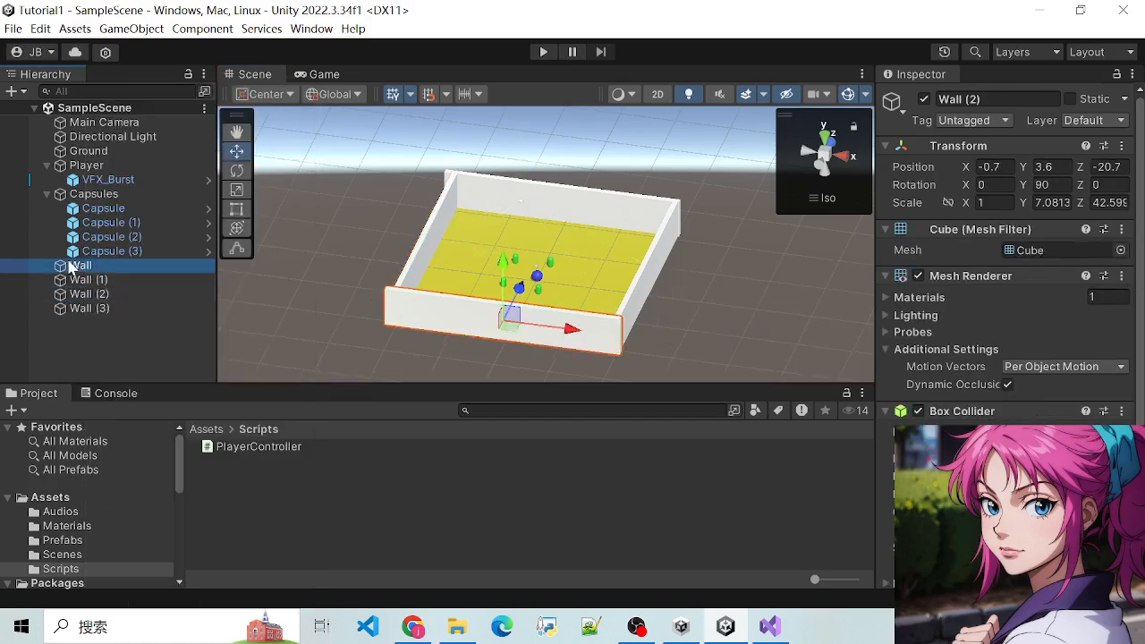
click(112, 320)
click(85, 266)
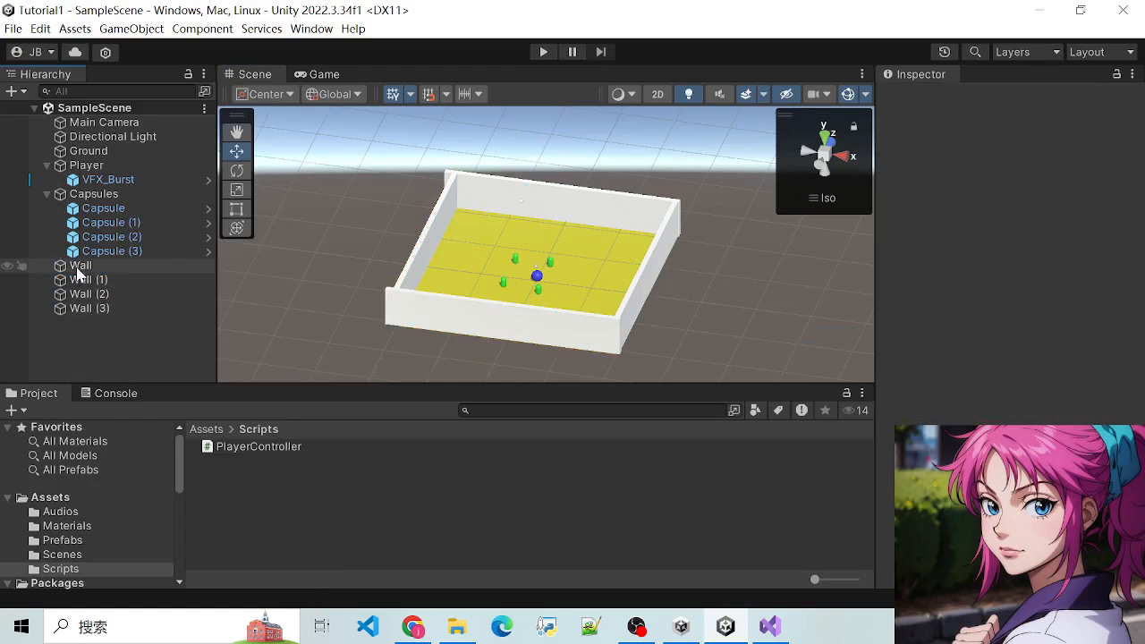
shift+click(106, 307)
right_click(106, 307)
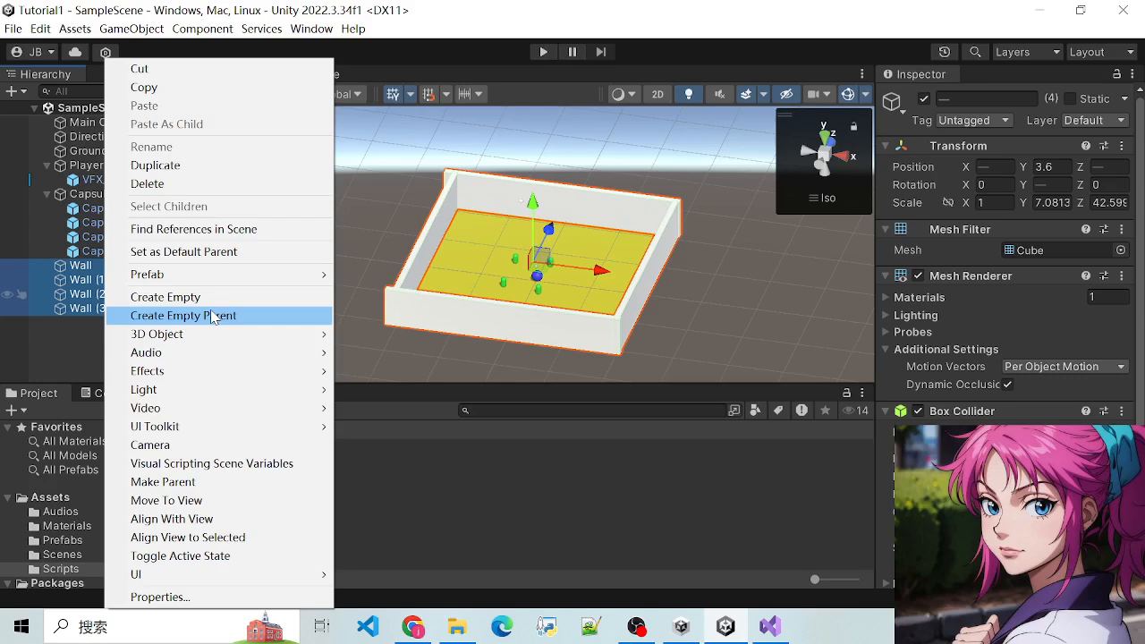
click(216, 315)
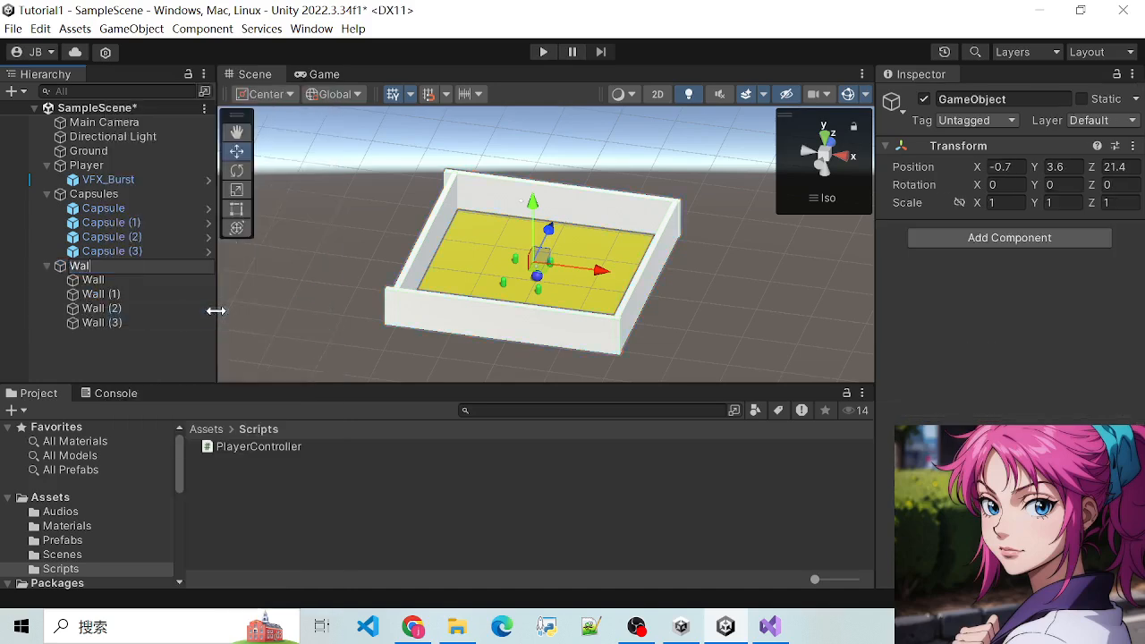
key(Return)
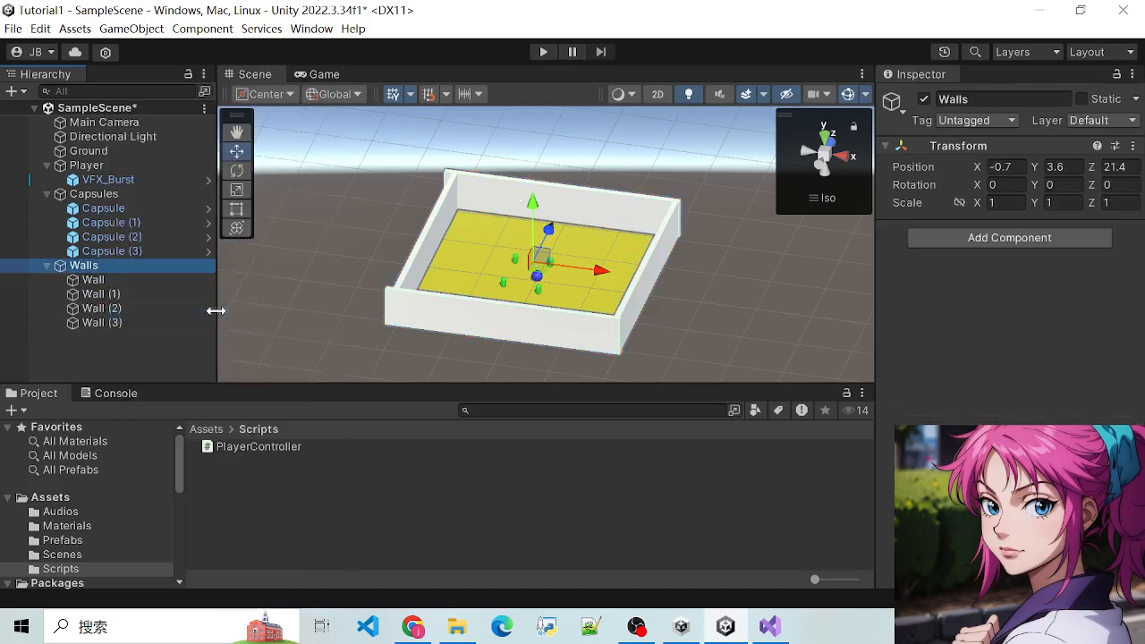
Select the first wall and examine the walled arena from different angles and distances
click(123, 279)
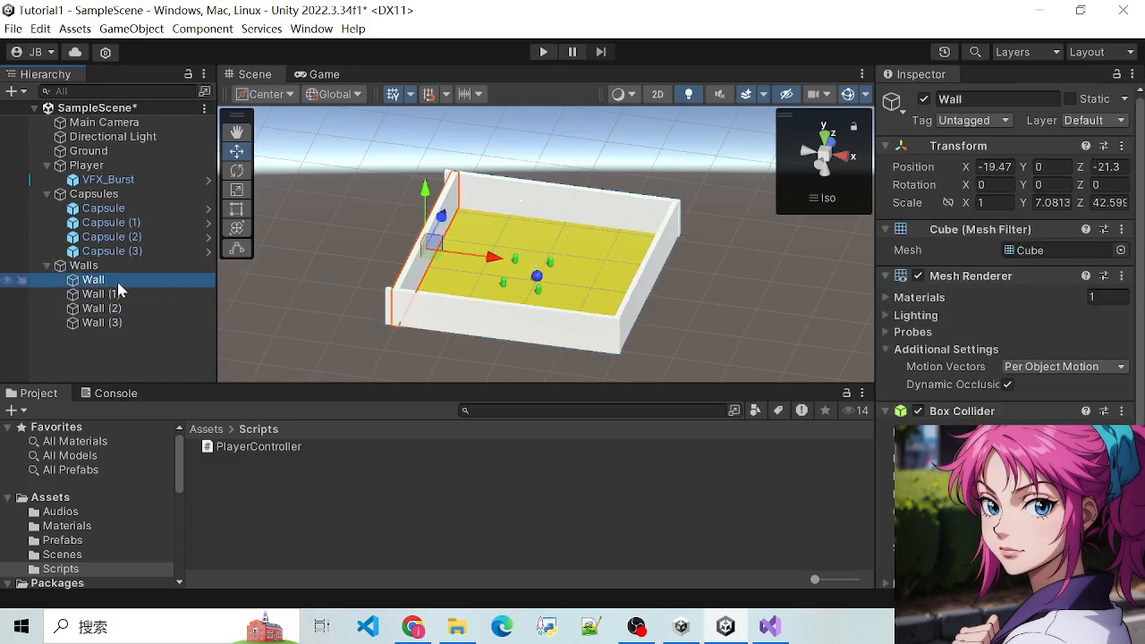
scroll(313, 269, up, 4)
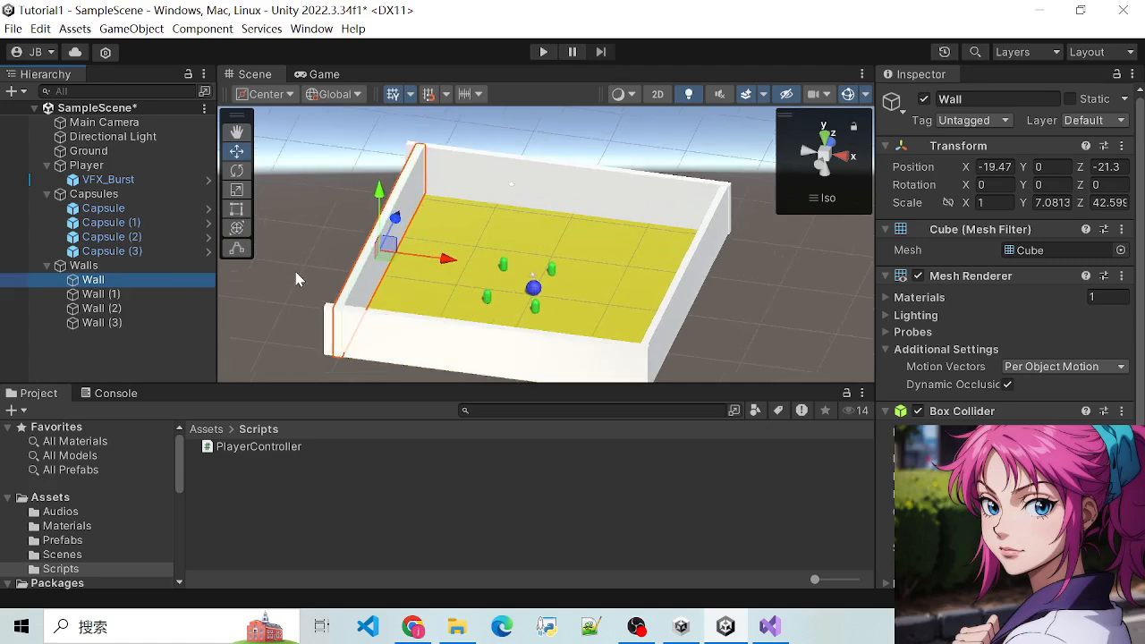
scroll(358, 304, down, 2)
scroll(353, 295, up, 3)
scroll(345, 296, down, 2)
scroll(304, 300, up, 2)
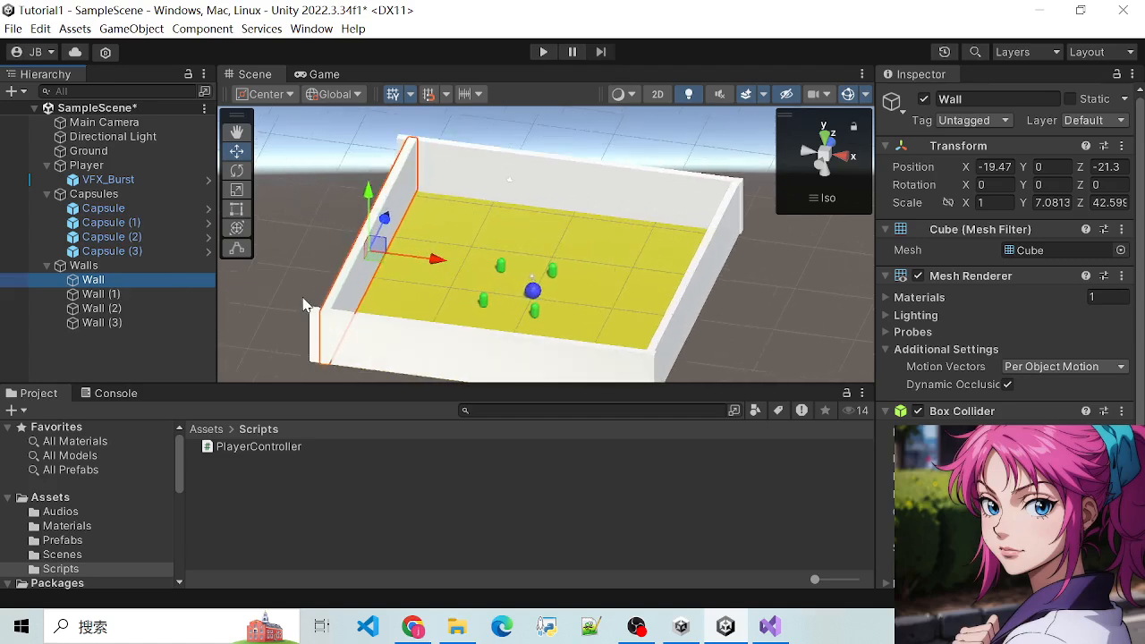
scroll(305, 306, up, 2)
scroll(305, 307, down, 3)
alt+drag(286, 284, 600, 350)
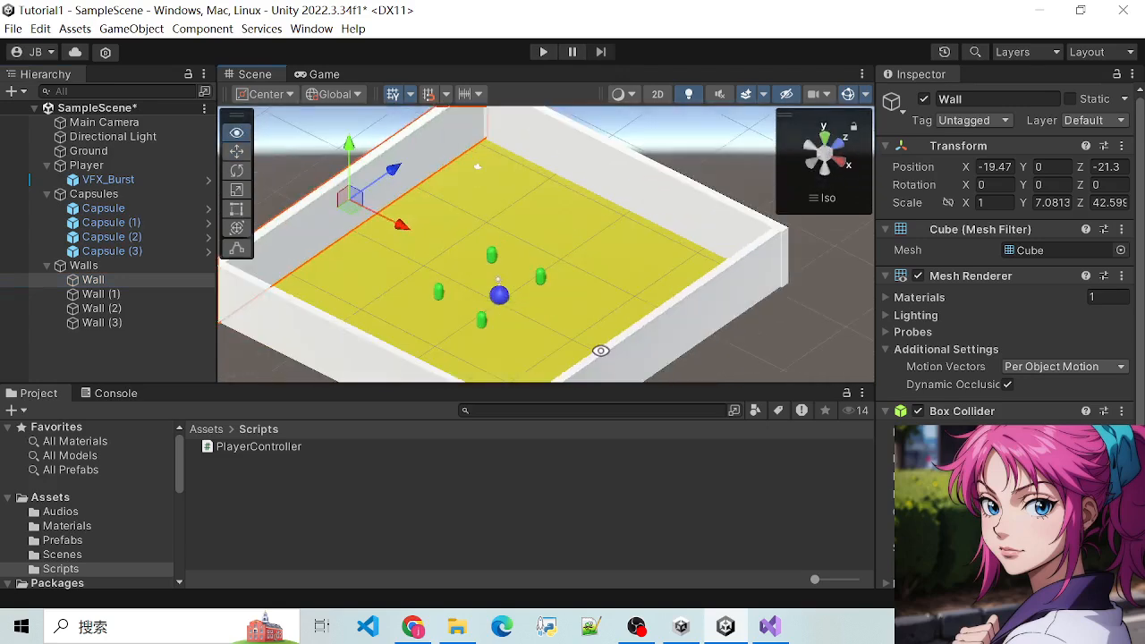
scroll(560, 302, up, 7)
scroll(558, 306, down, 9)
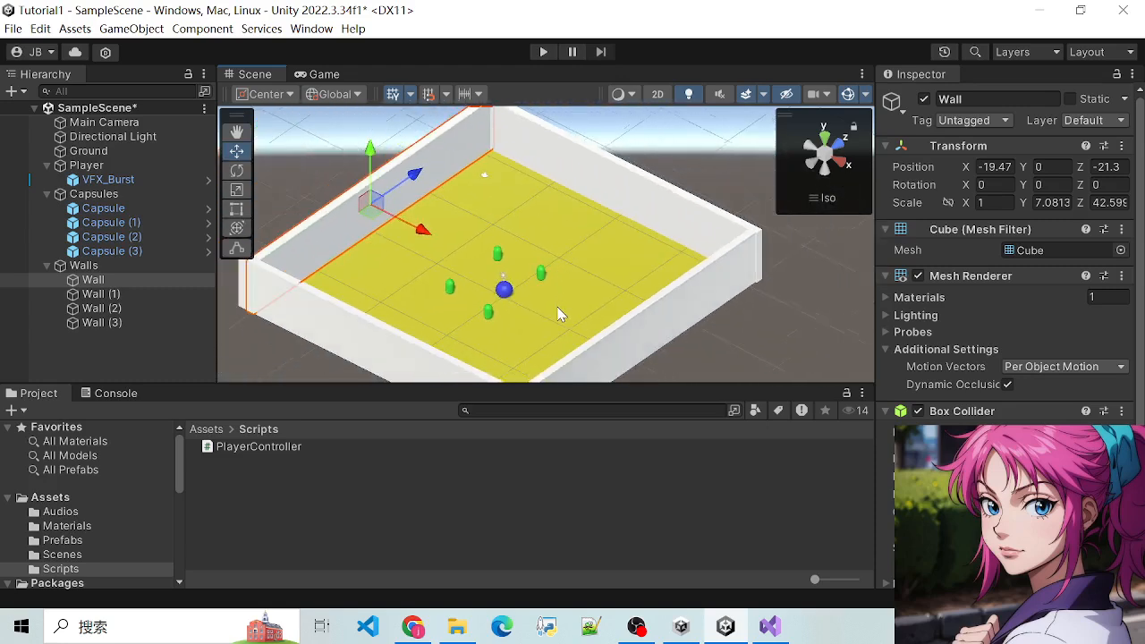
scroll(561, 322, down, 2)
scroll(577, 331, up, 3)
scroll(582, 334, down, 3)
scroll(617, 339, up, 2)
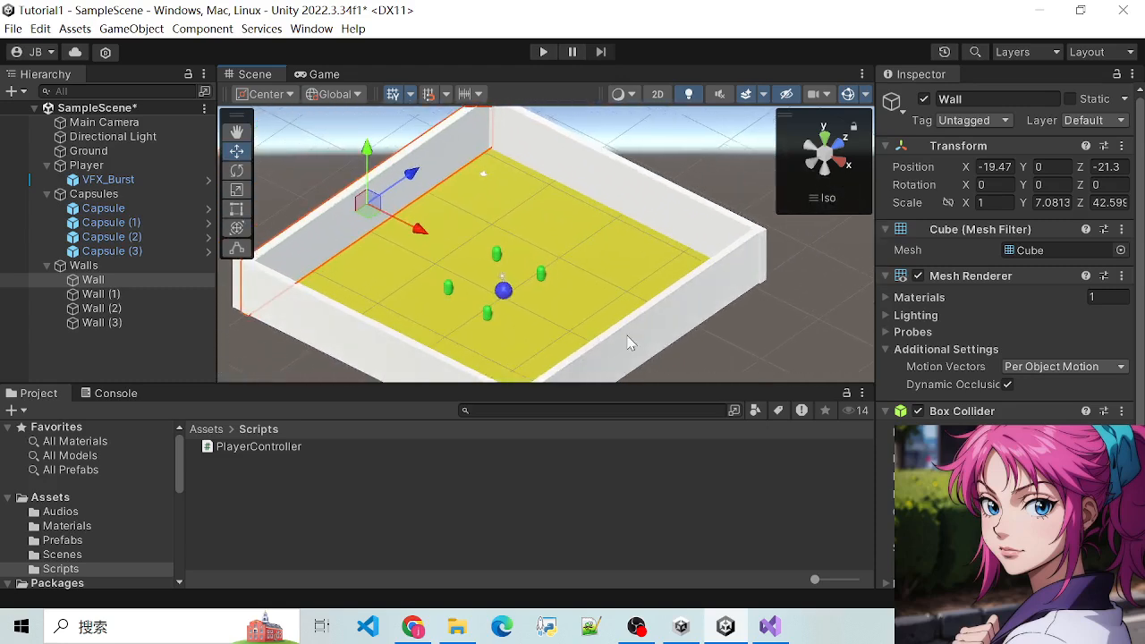
alt+drag(714, 337, 802, 363)
scroll(589, 286, up, 4)
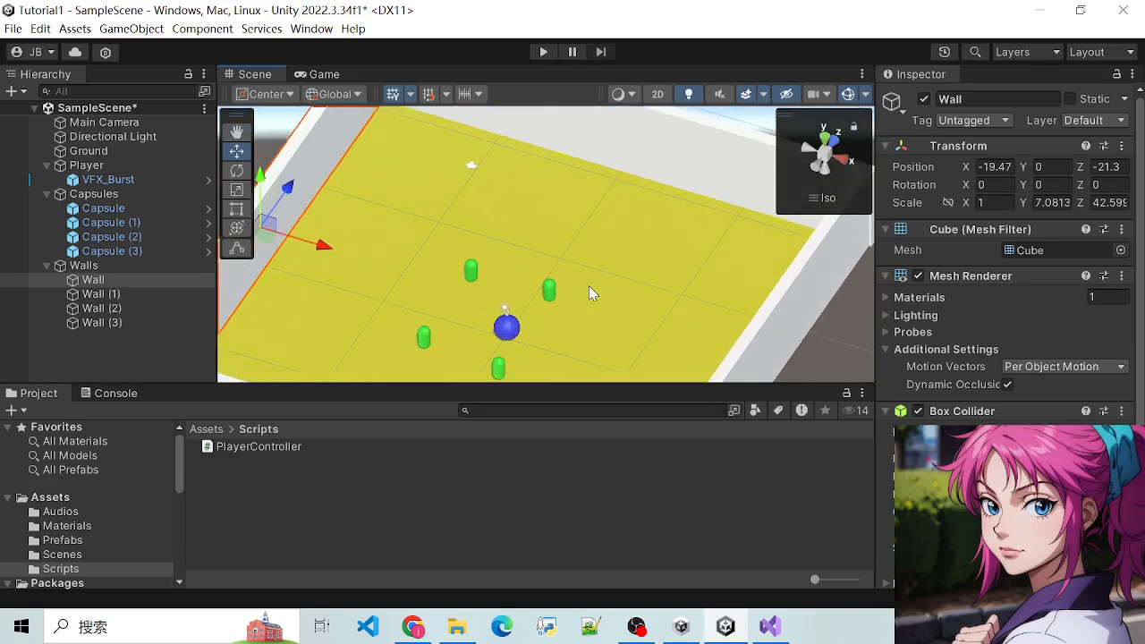
scroll(589, 286, down, 3)
scroll(588, 286, down, 3)
alt+drag(618, 325, 785, 340)
scroll(588, 264, up, 4)
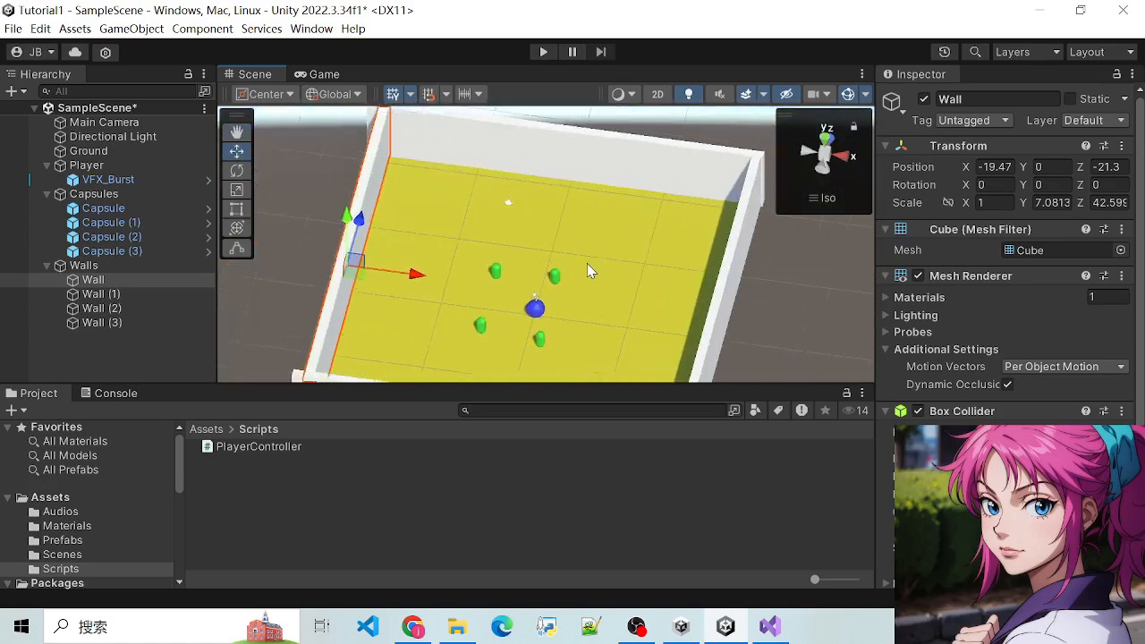
scroll(587, 263, down, 4)
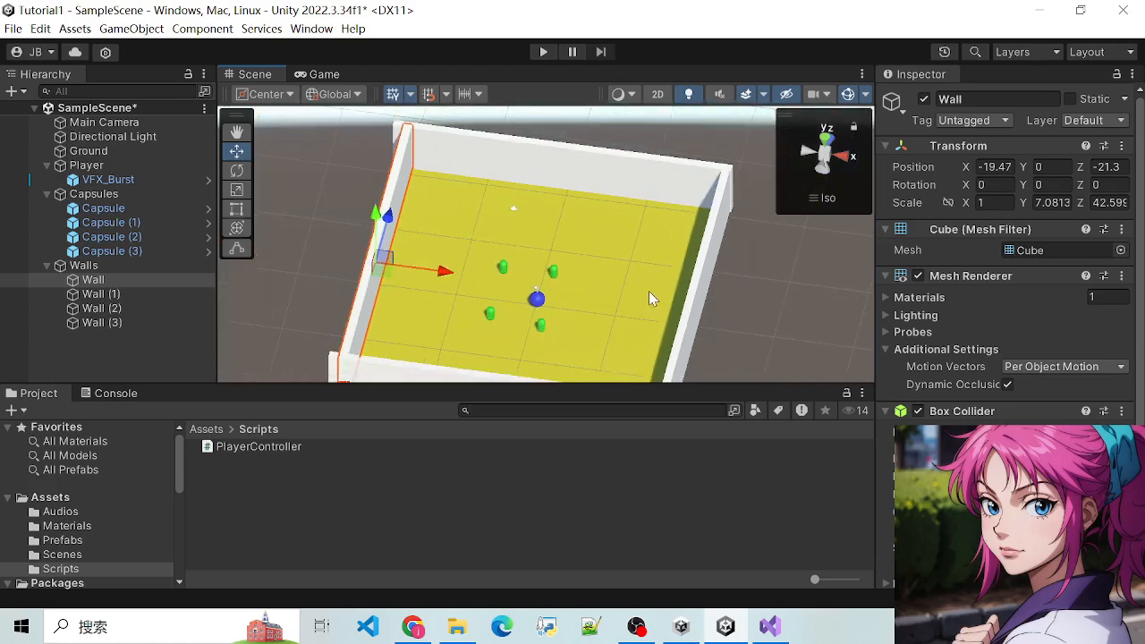
mouse_move(721, 314)
alt+mouse_down()
mouse_move(670, 301)
mouse_move(705, 312)
mouse_move(605, 326)
mouse_move(561, 264)
mouse_move(724, 319)
alt+mouse_up()
scroll(654, 296, down, 1)
scroll(661, 298, up, 1)
scroll(706, 318, up, 3)
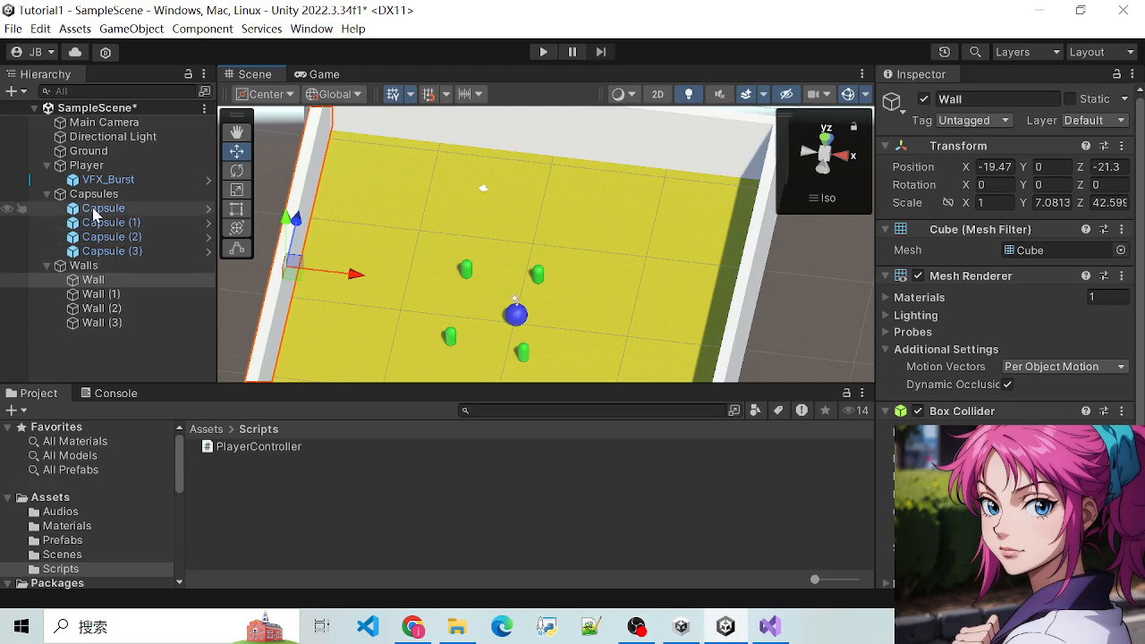
Add a Tree 3D object to the scene
right_click(102, 280)
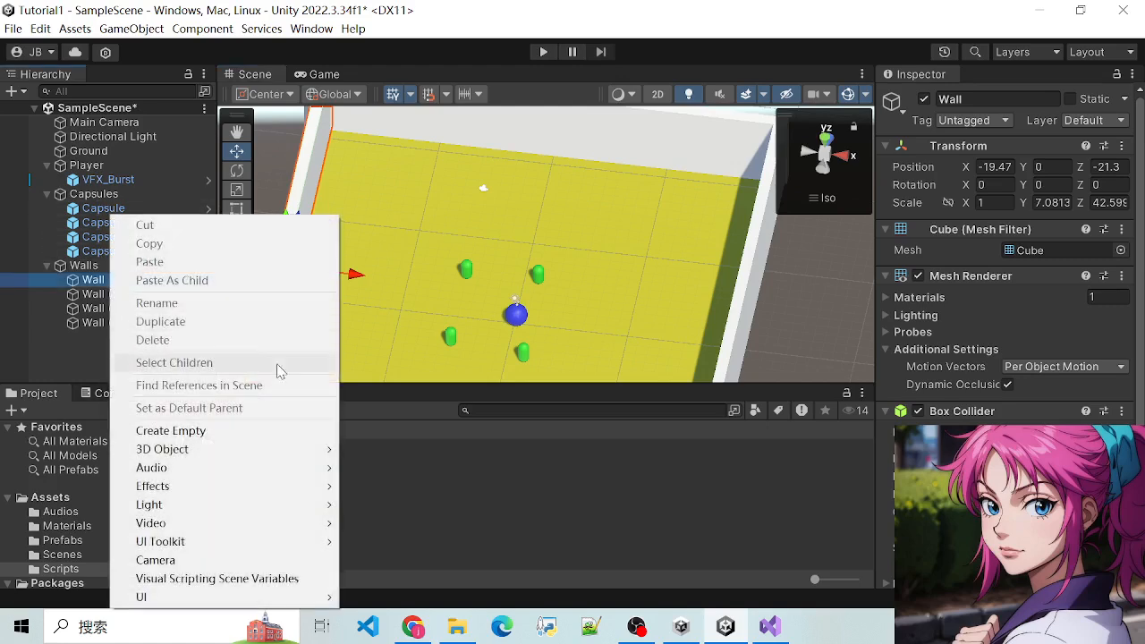
mouse_move(301, 450)
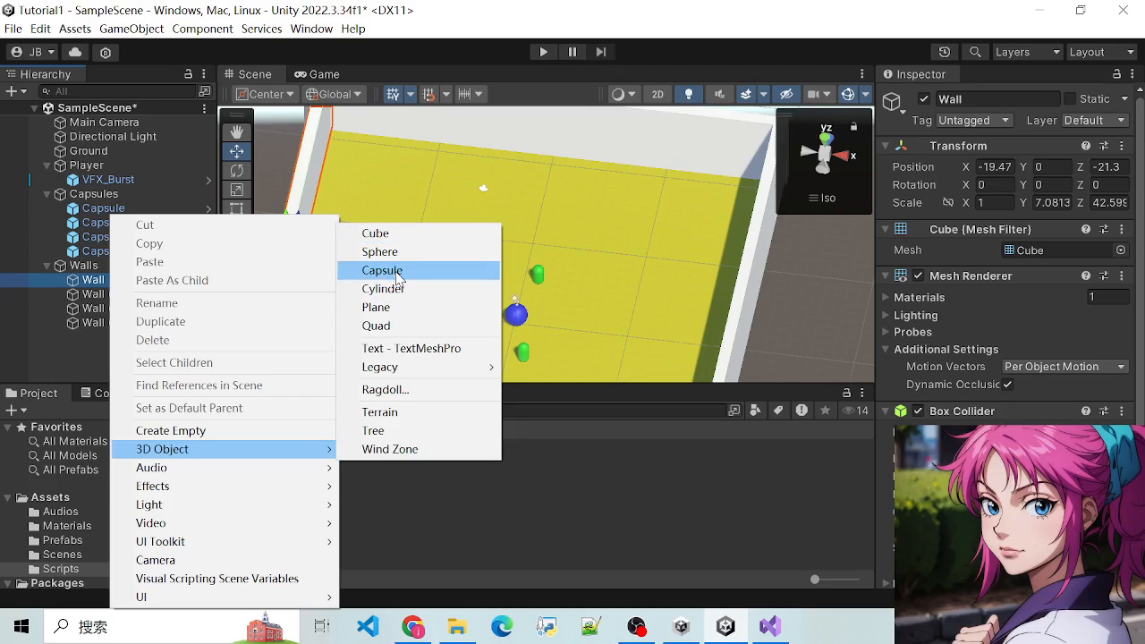
click(376, 431)
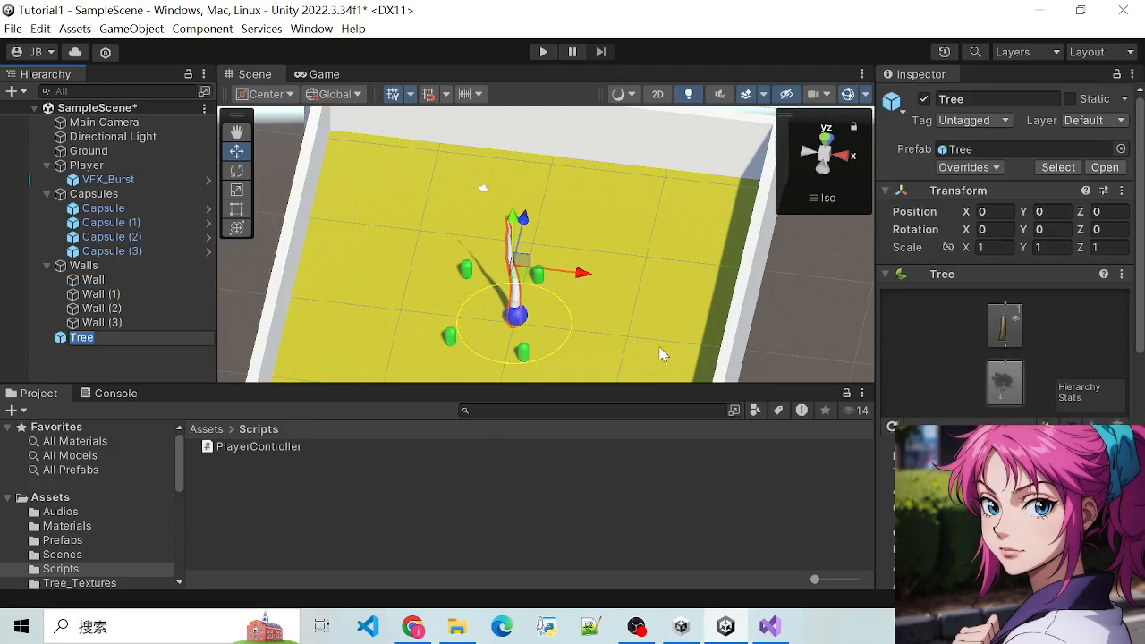
Move the tree away from the player along the Z axis to about Z 9.63
alt+drag(662, 354, 491, 241)
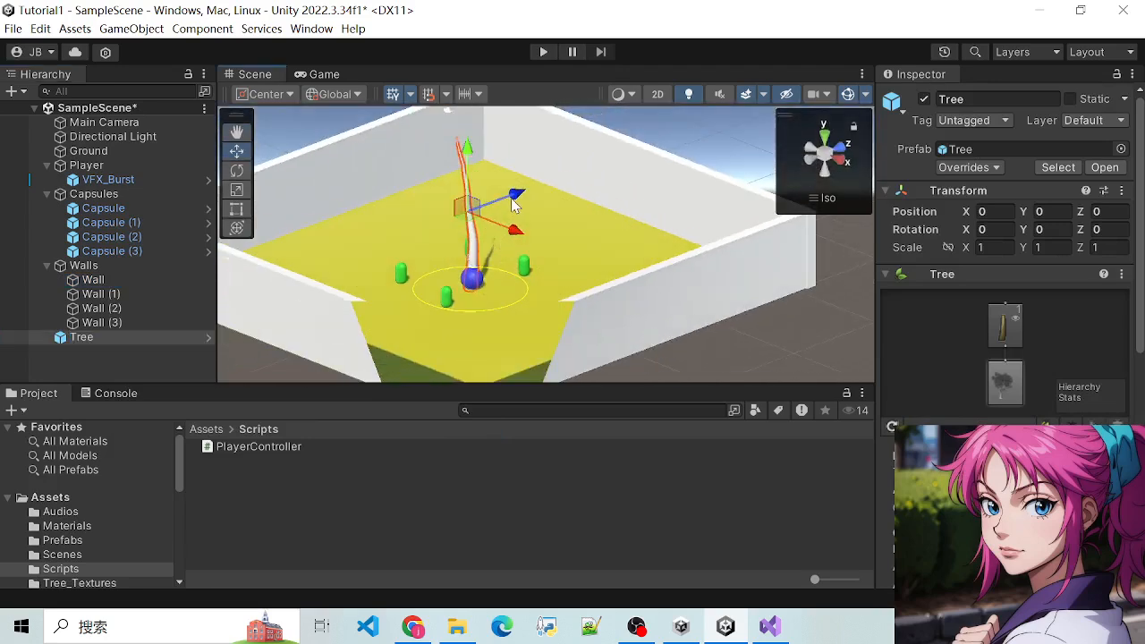
drag(514, 204, 596, 191)
alt+drag(462, 252, 506, 254)
scroll(611, 229, up, 8)
scroll(631, 259, down, 3)
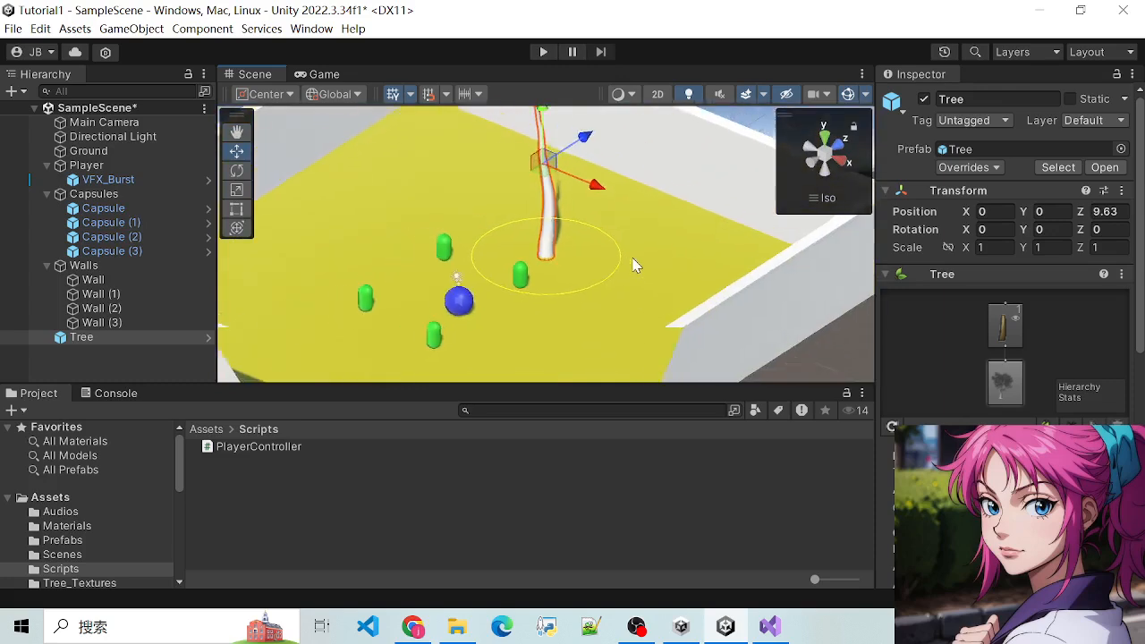
Move the tree along the X axis toward the first wall, to about X -10.73
alt+drag(600, 285, 574, 216)
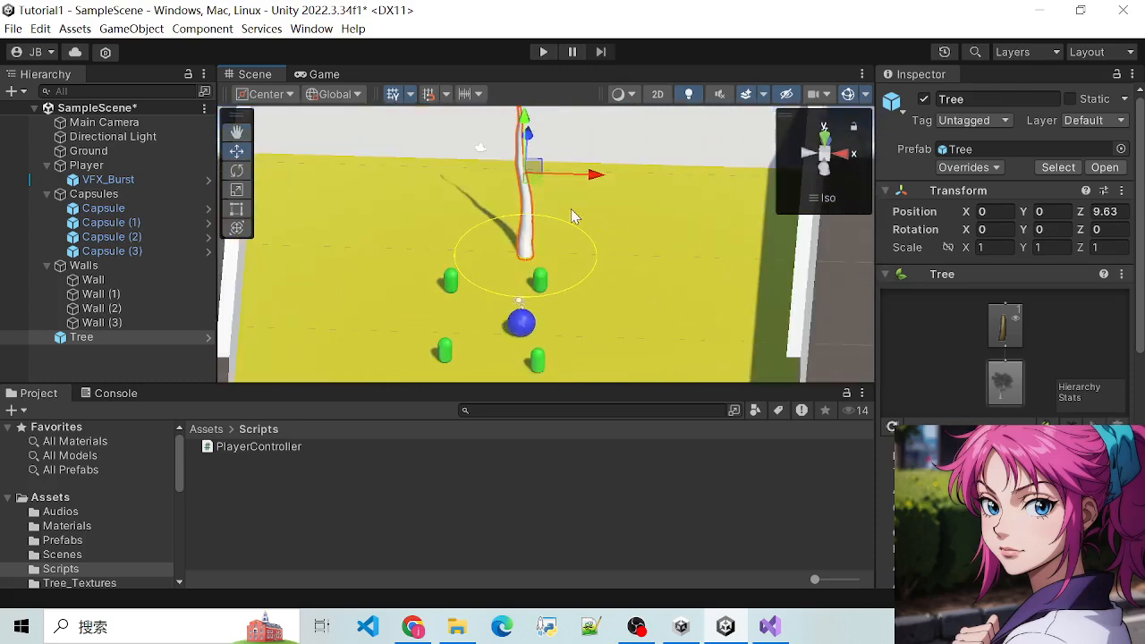
drag(584, 170, 380, 169)
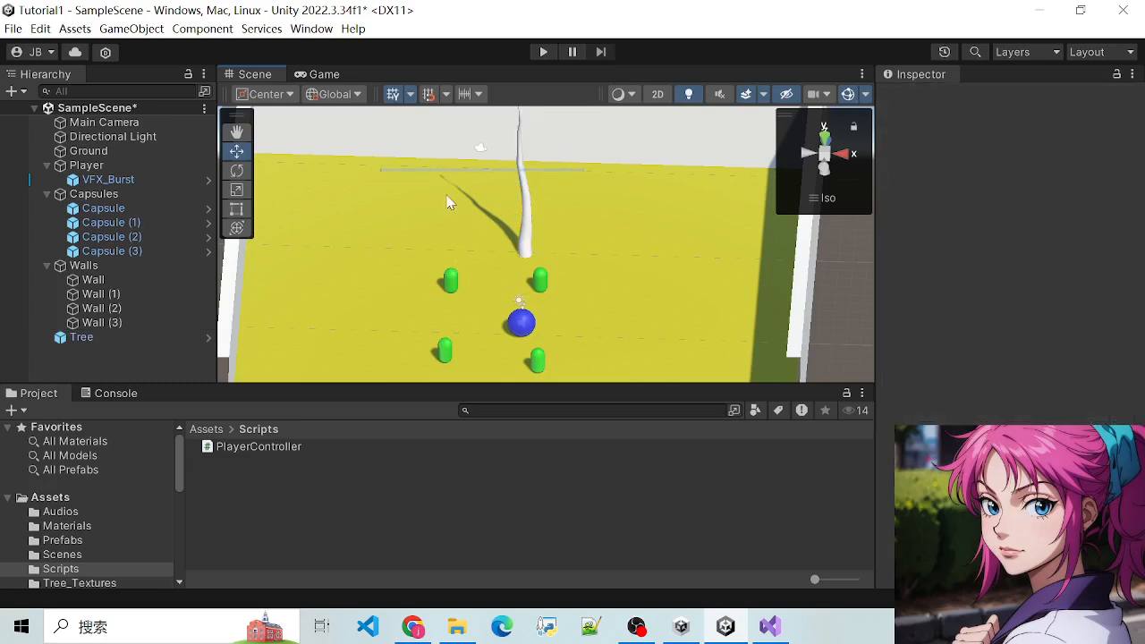
click(590, 152)
click(530, 199)
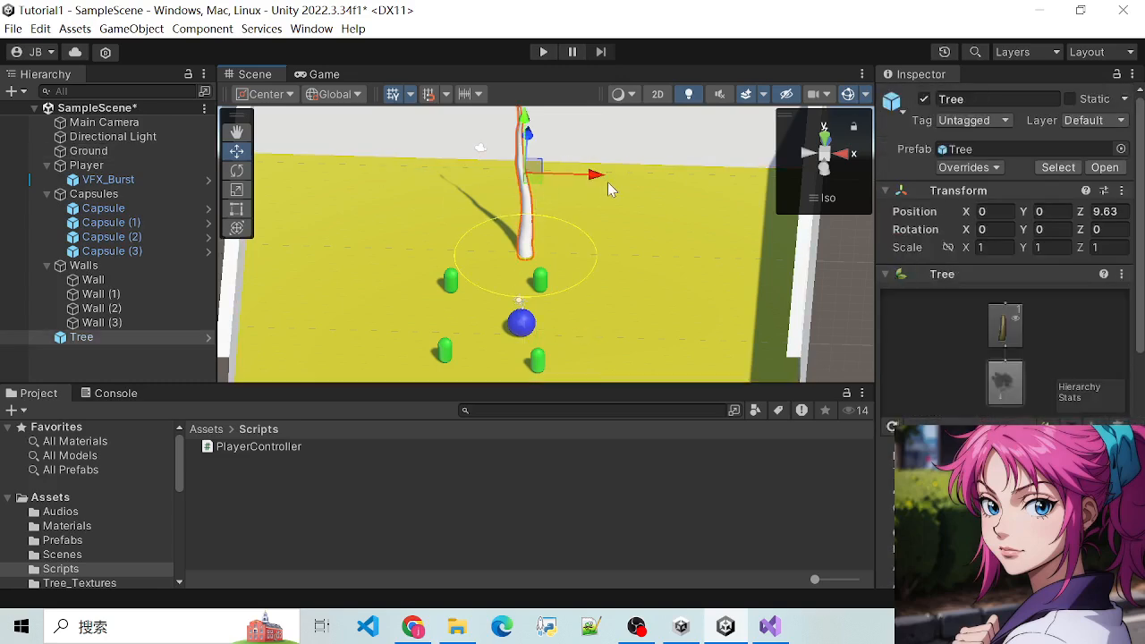
drag(607, 181, 444, 174)
scroll(444, 248, down, 2)
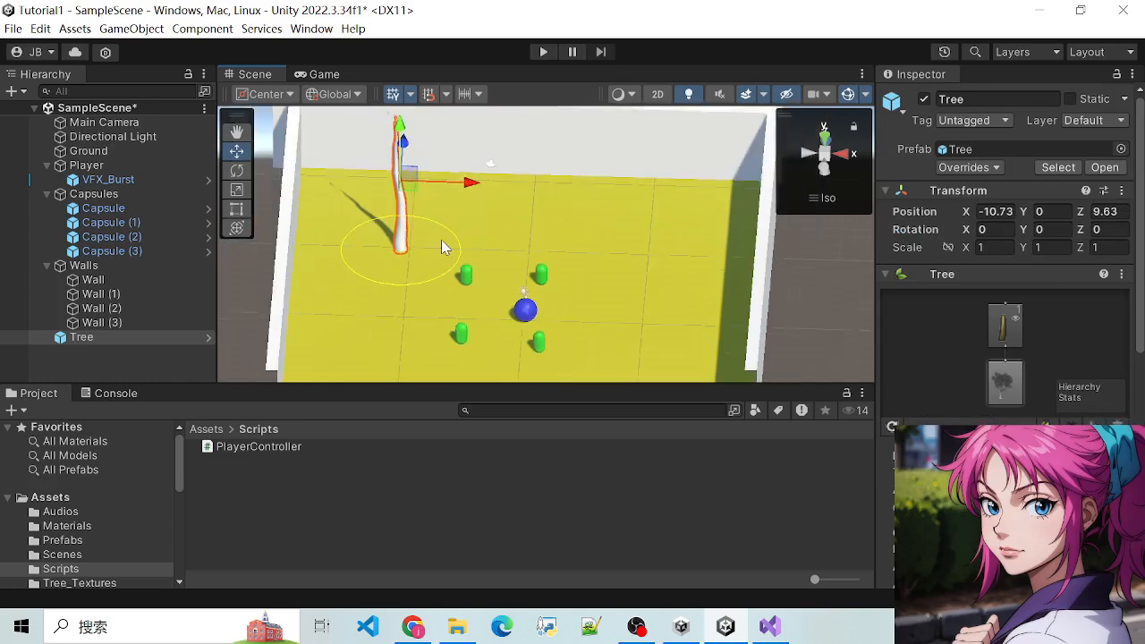
scroll(444, 248, up, 5)
scroll(441, 249, down, 4)
Examine the tree's root and branch nodes and its distribution, geometry and material settings
click(1017, 385)
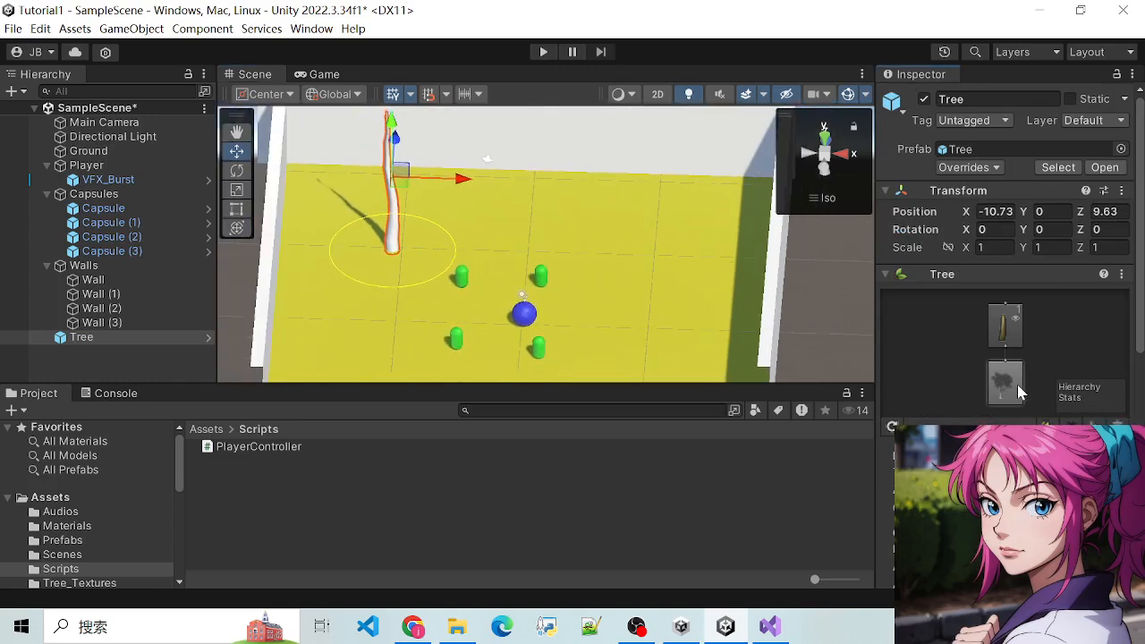
click(1002, 329)
click(1013, 385)
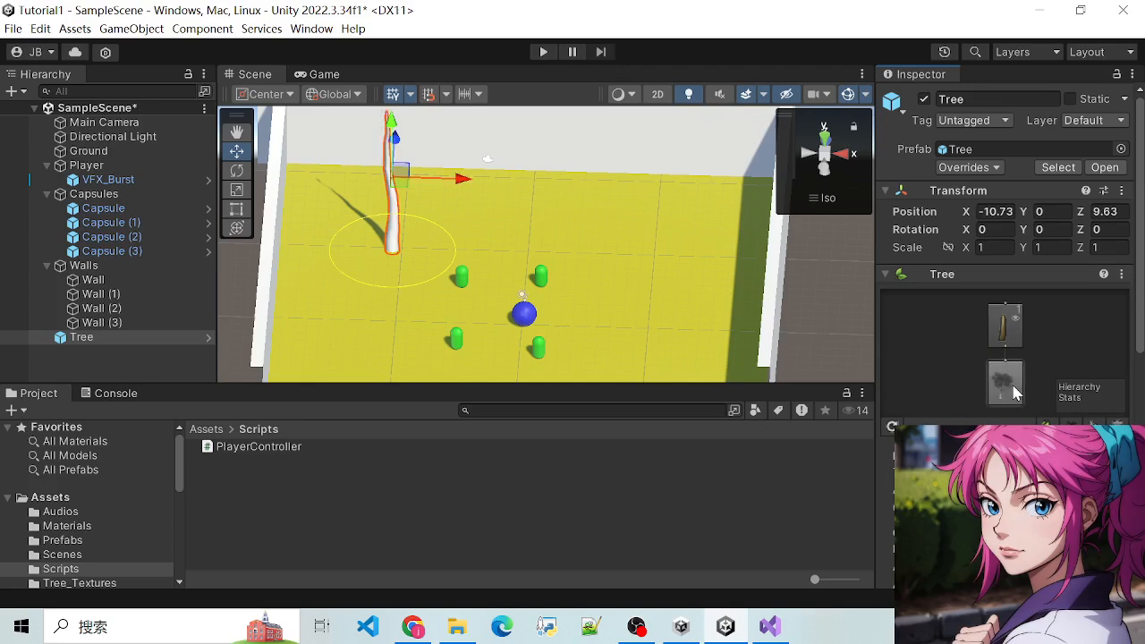
click(1007, 336)
click(1008, 376)
scroll(1007, 377, down, 7)
scroll(993, 358, up, 8)
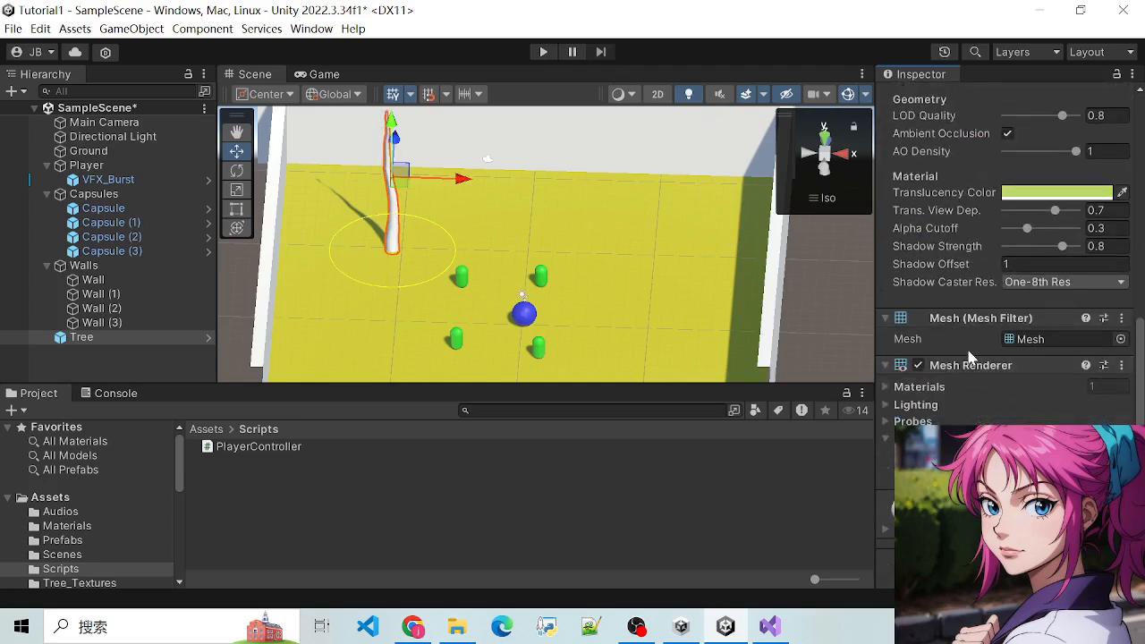
click(1002, 330)
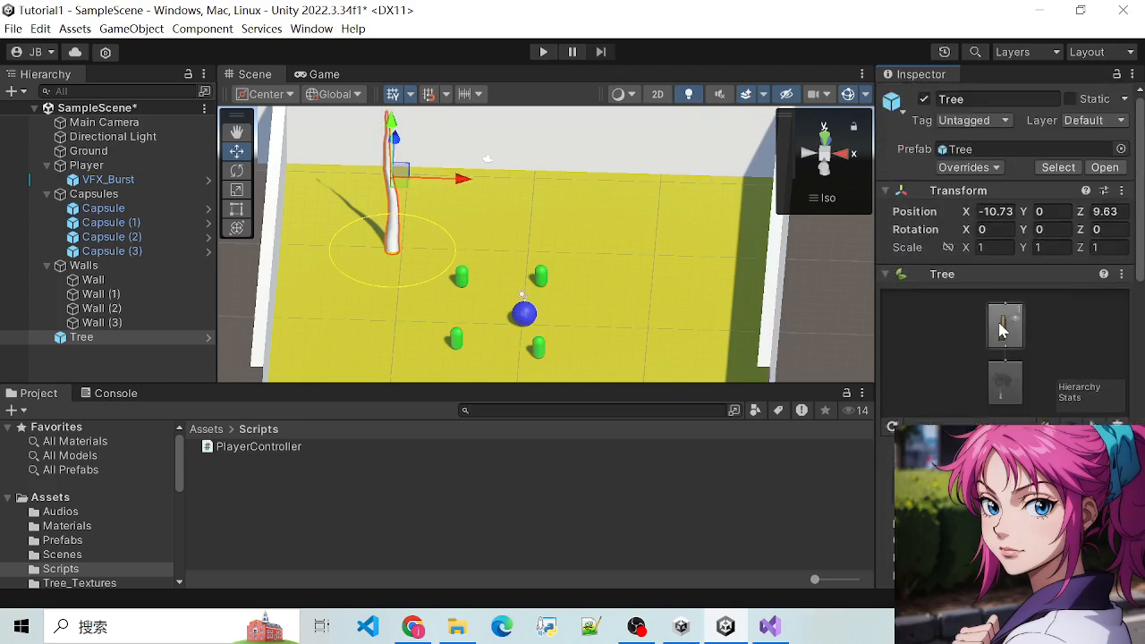
click(1007, 393)
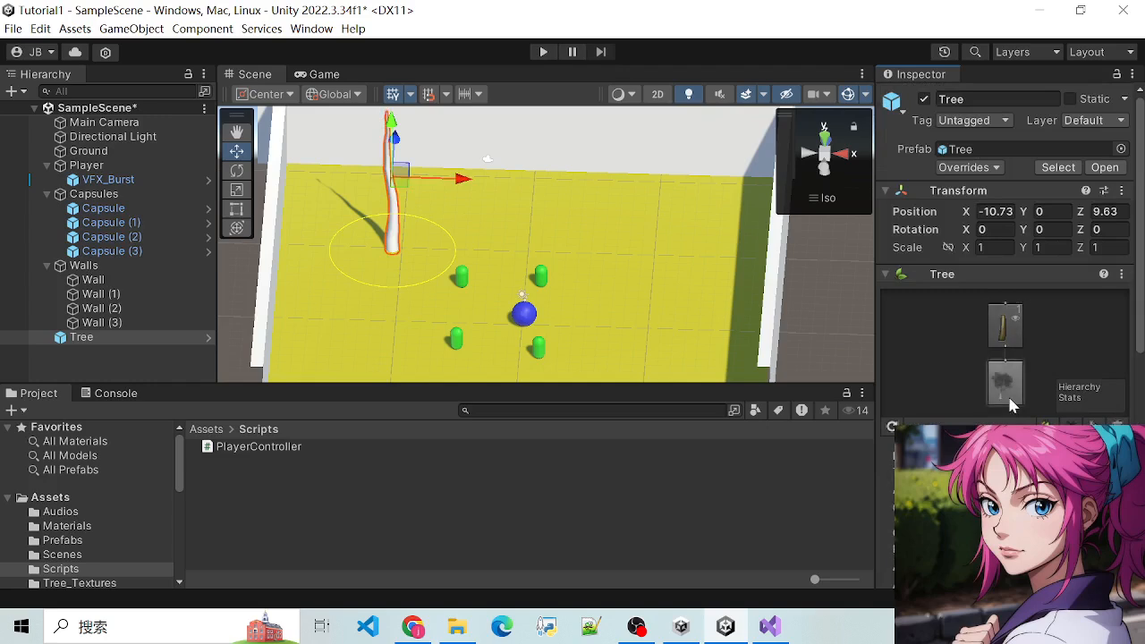
scroll(1009, 403, down, 8)
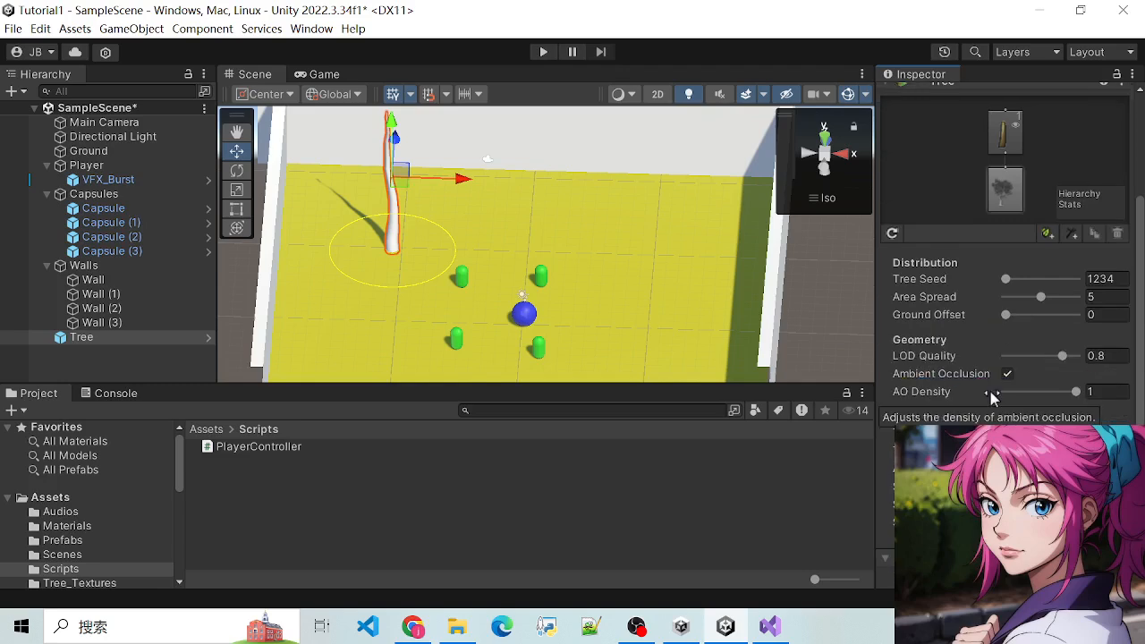
scroll(993, 396, up, 8)
Move the tree closer to the arena's corner, to about X -12.43 and Z 11.97
scroll(508, 199, up, 2)
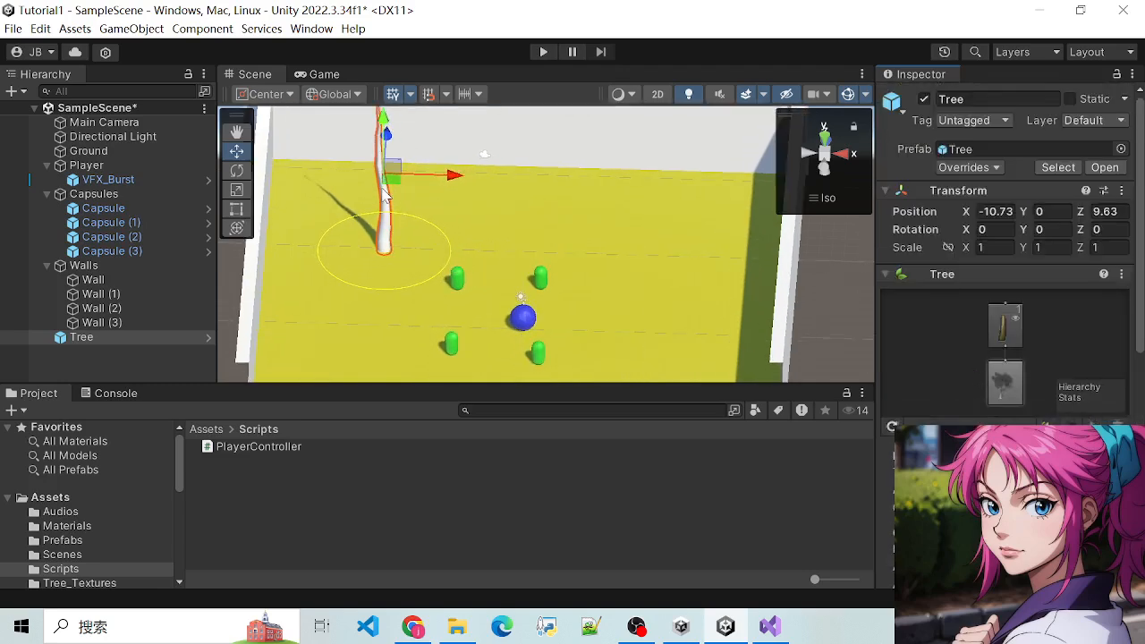
drag(443, 175, 368, 120)
scroll(389, 234, down, 3)
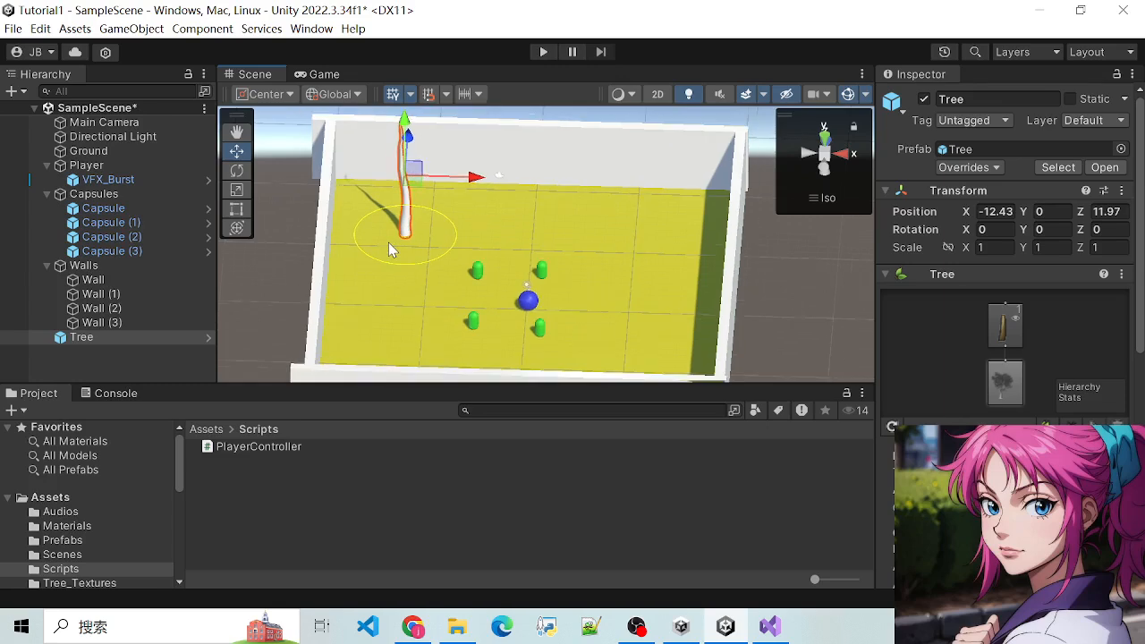
Try adding a wind zone to the scene at about Z 9.52, and delete it again
right_click(122, 368)
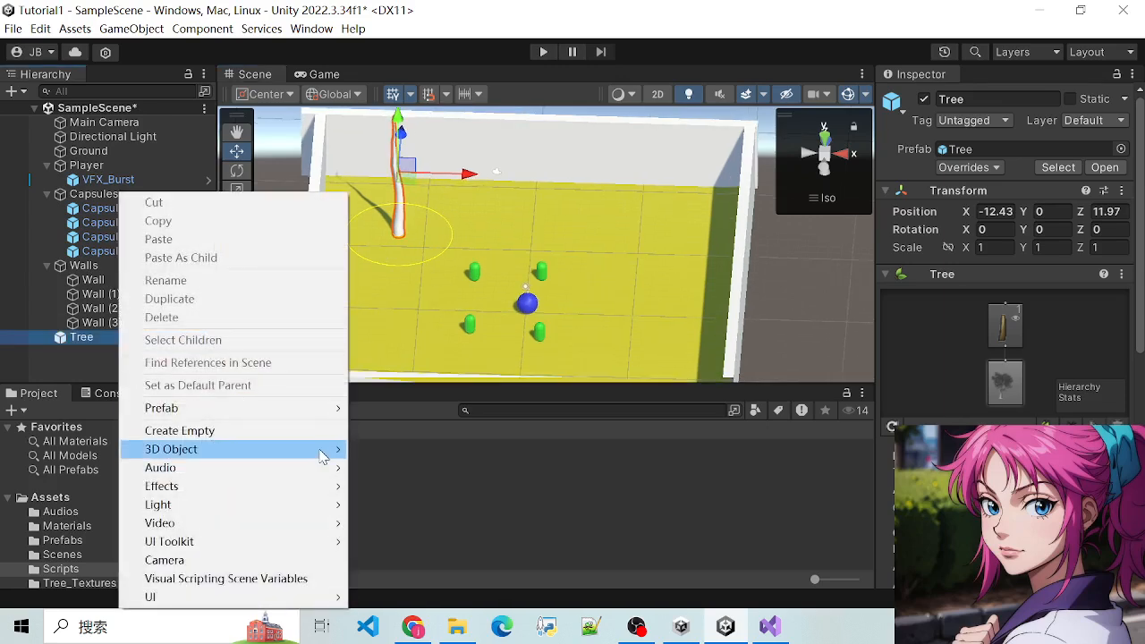
mouse_move(331, 450)
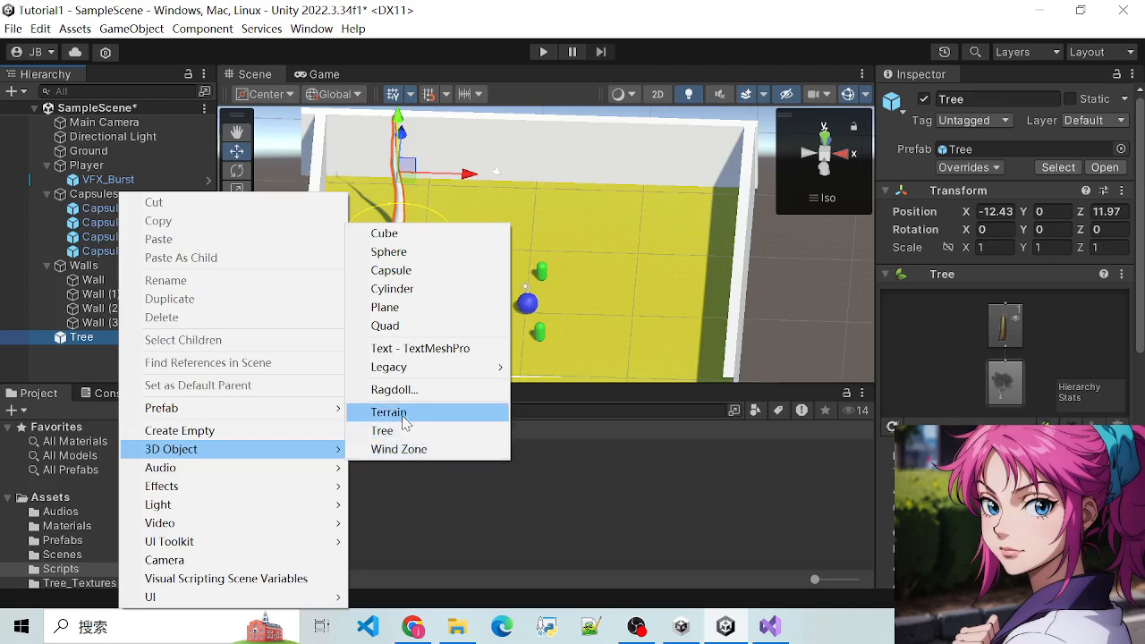
click(402, 449)
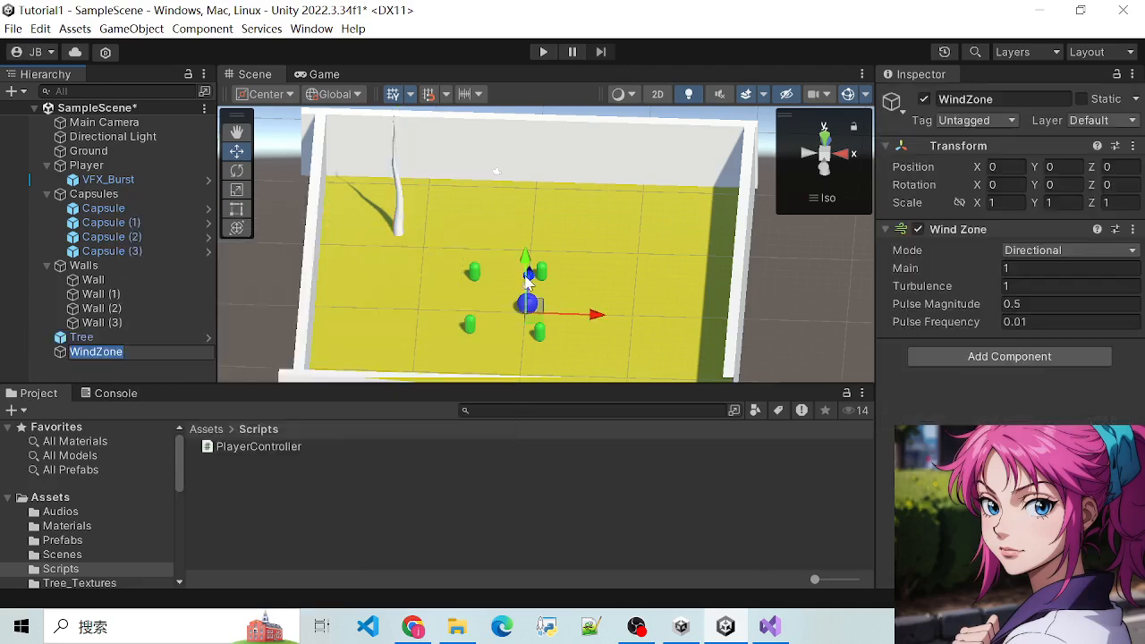
drag(528, 275, 531, 216)
click(82, 323)
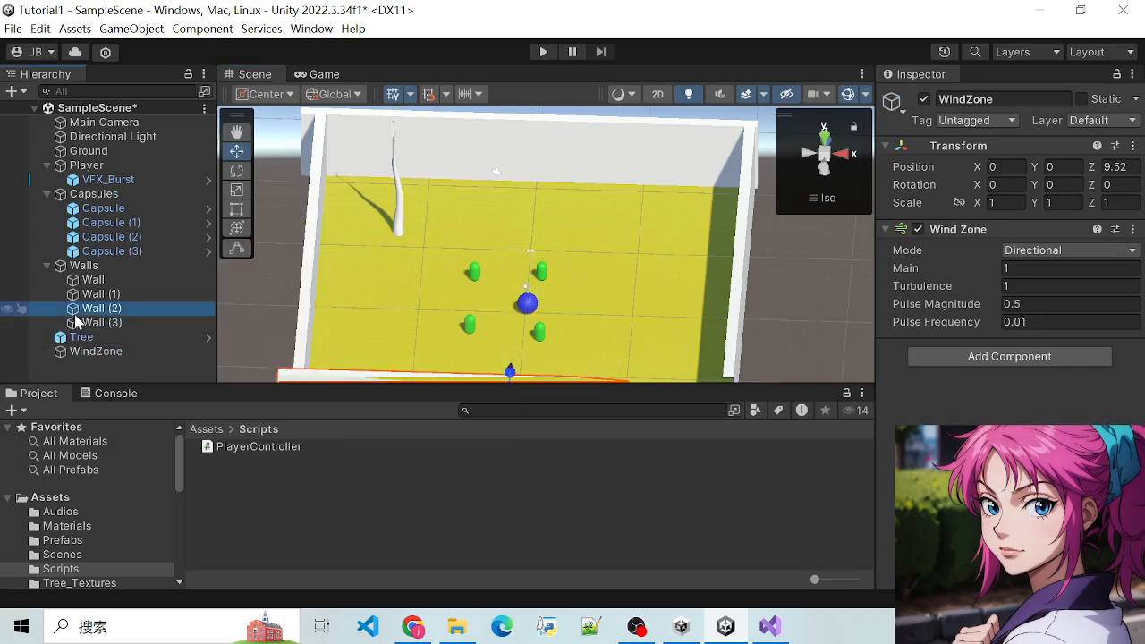
click(98, 350)
key(Delete)
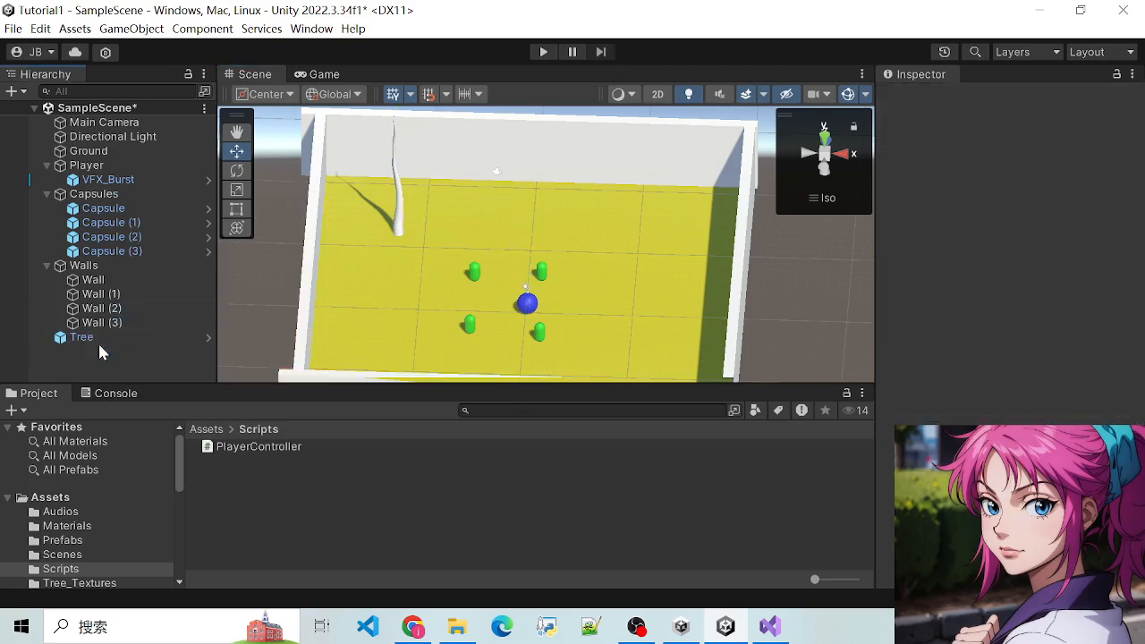
Try adding a terrain to the scene, check its size against the arena, and delete it
right_click(101, 352)
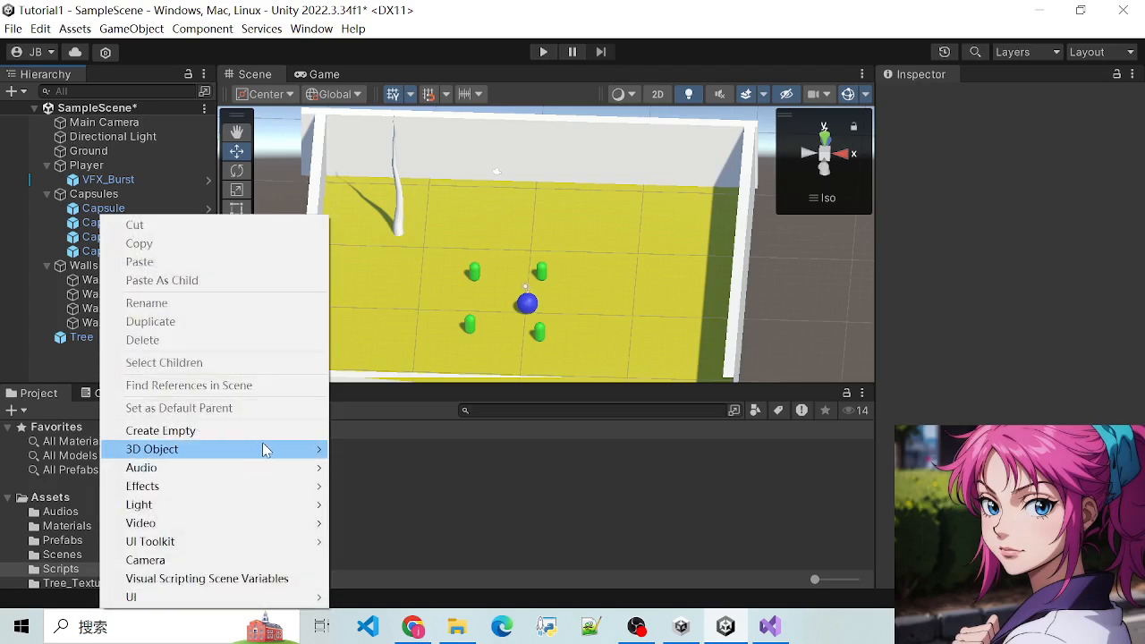
mouse_move(265, 449)
click(393, 412)
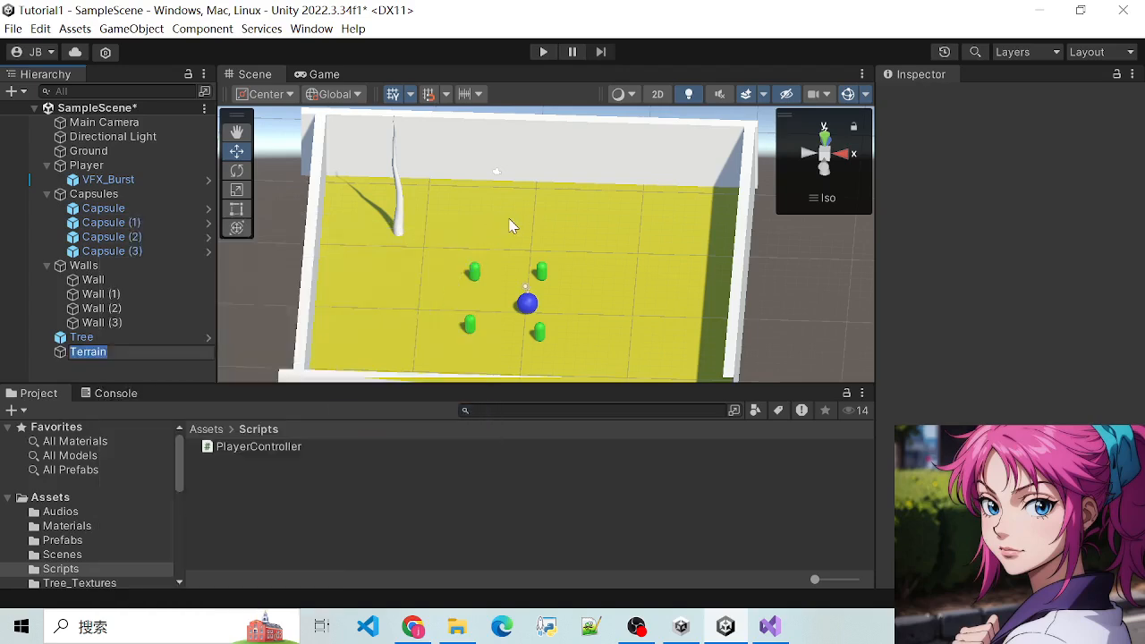
scroll(662, 268, down, 10)
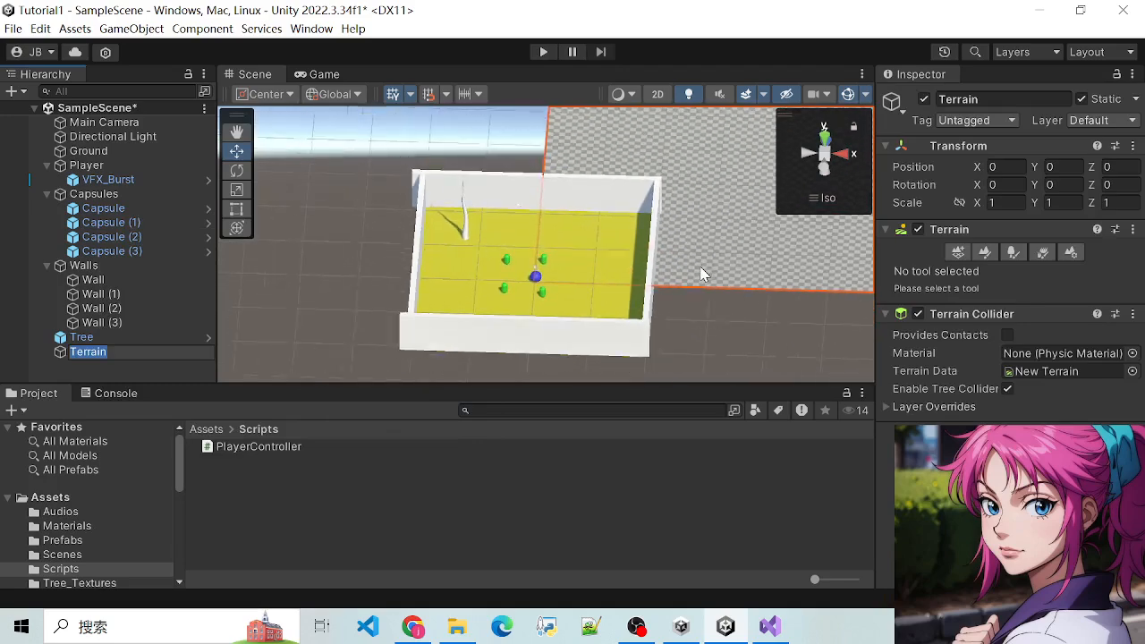
scroll(670, 268, down, 5)
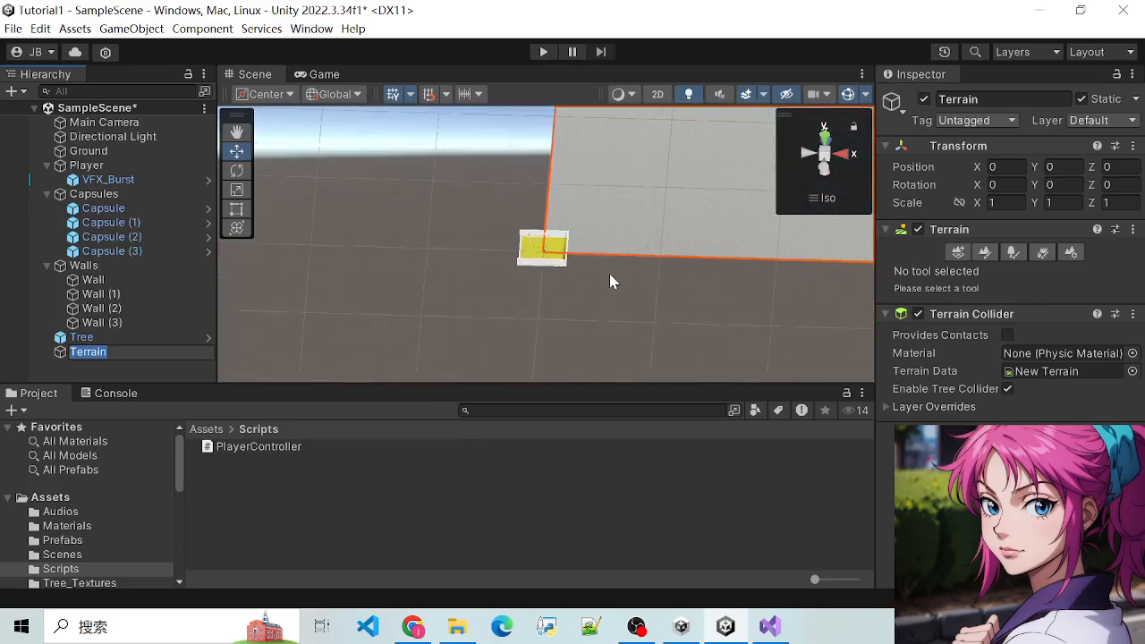
scroll(608, 284, up, 6)
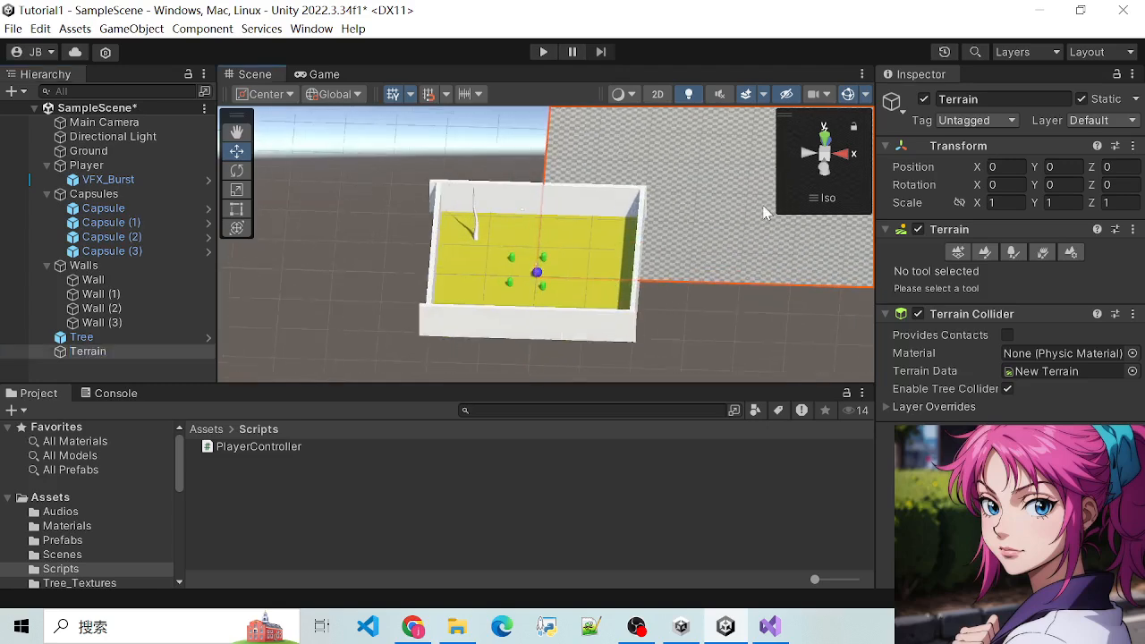
click(125, 351)
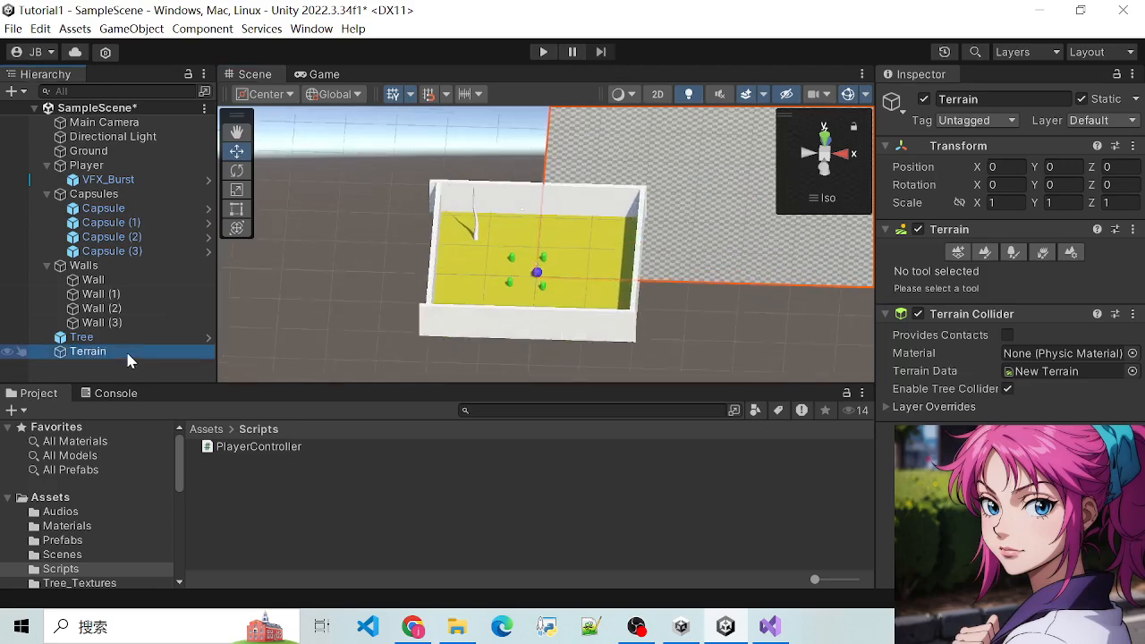
key(Delete)
scroll(489, 279, up, 8)
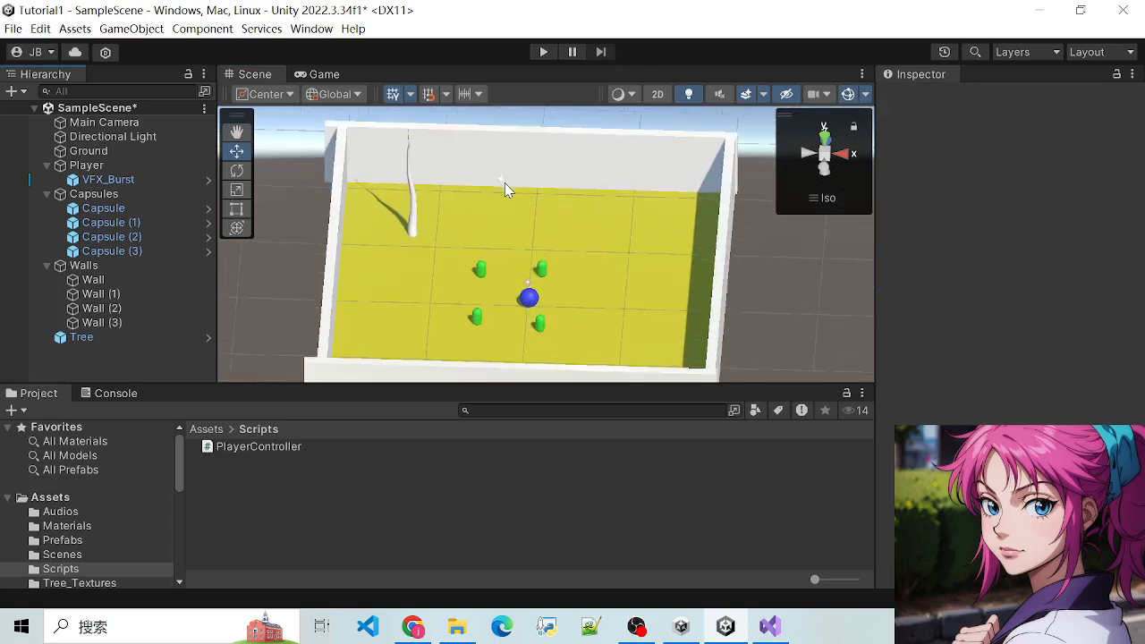
Add a 3D sphere to the scene as a separate top-level object inside the arena
click(387, 218)
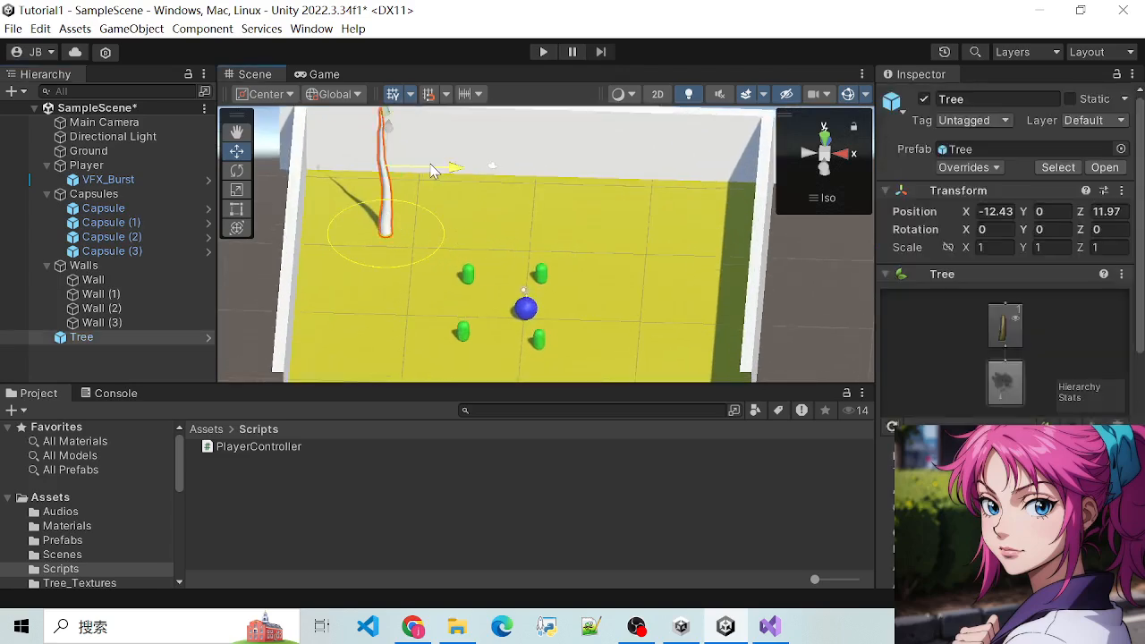
scroll(382, 125, up, 1)
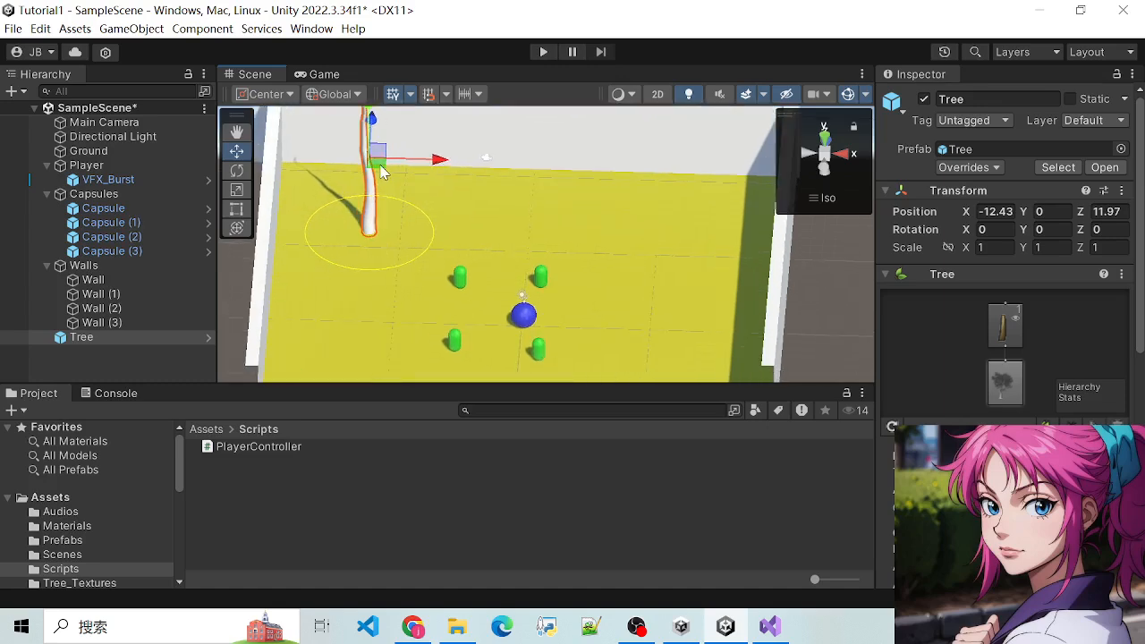
right_click(123, 365)
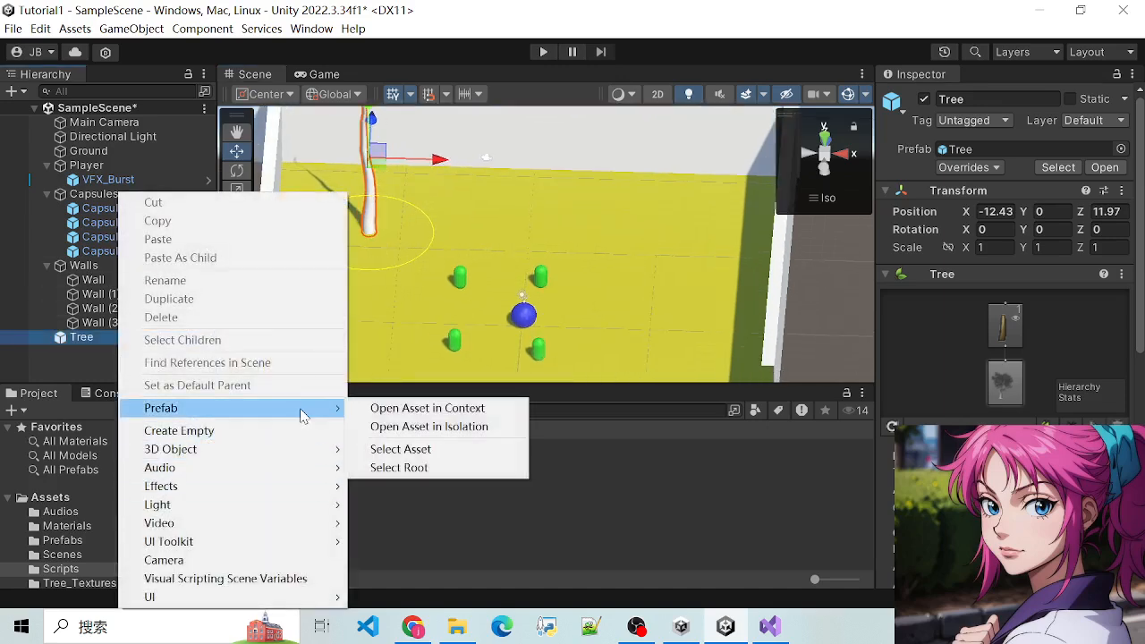
click(82, 358)
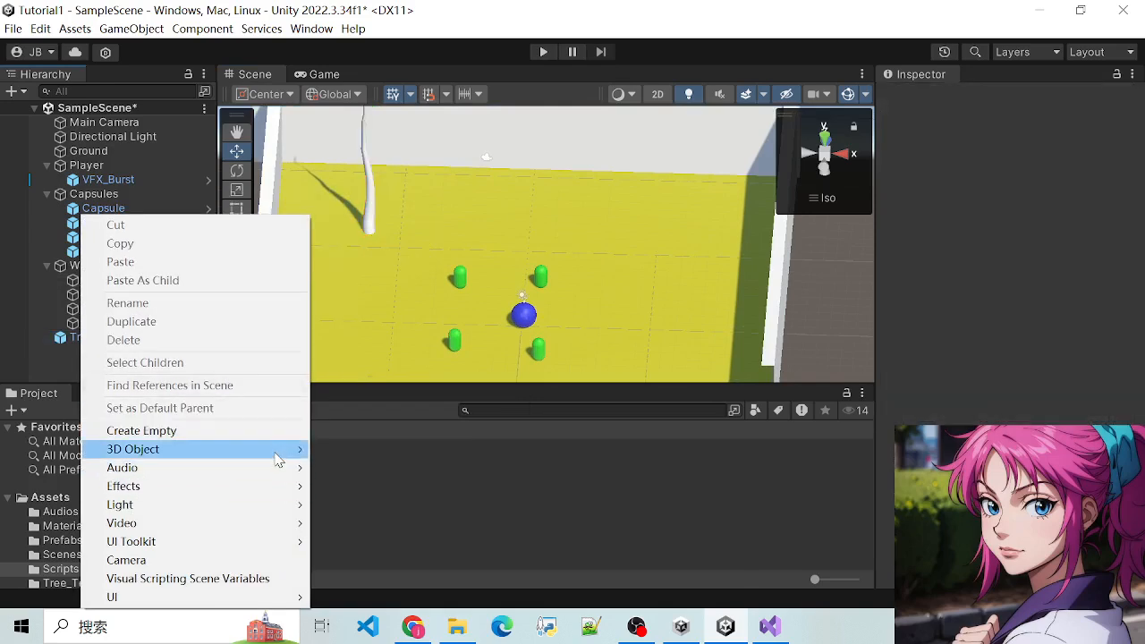
mouse_move(276, 452)
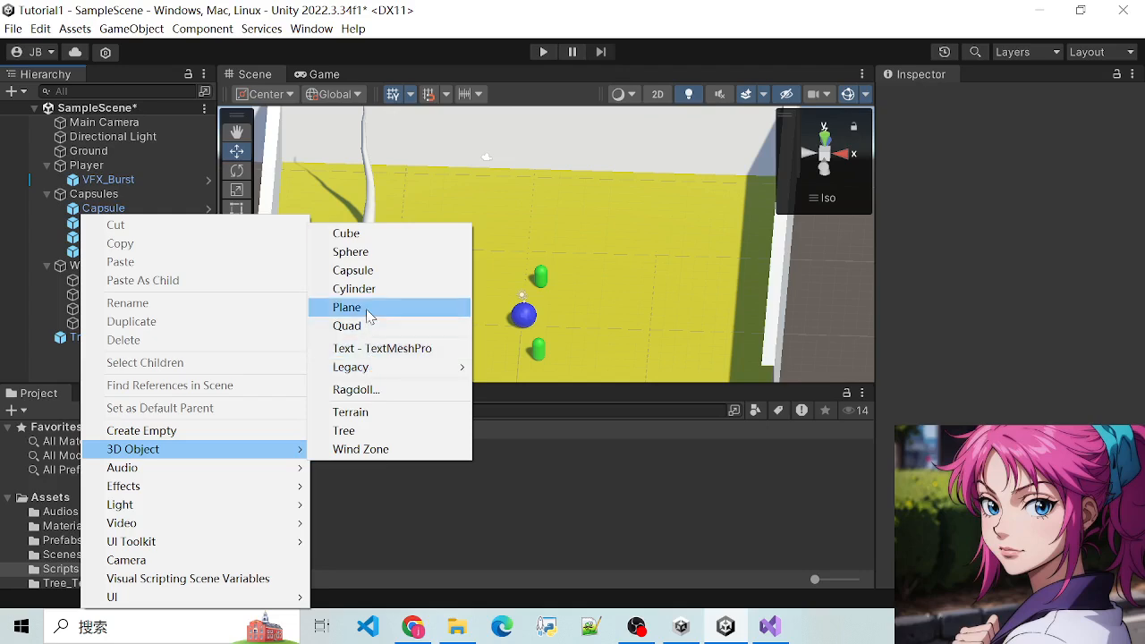
click(377, 251)
scroll(581, 246, up, 2)
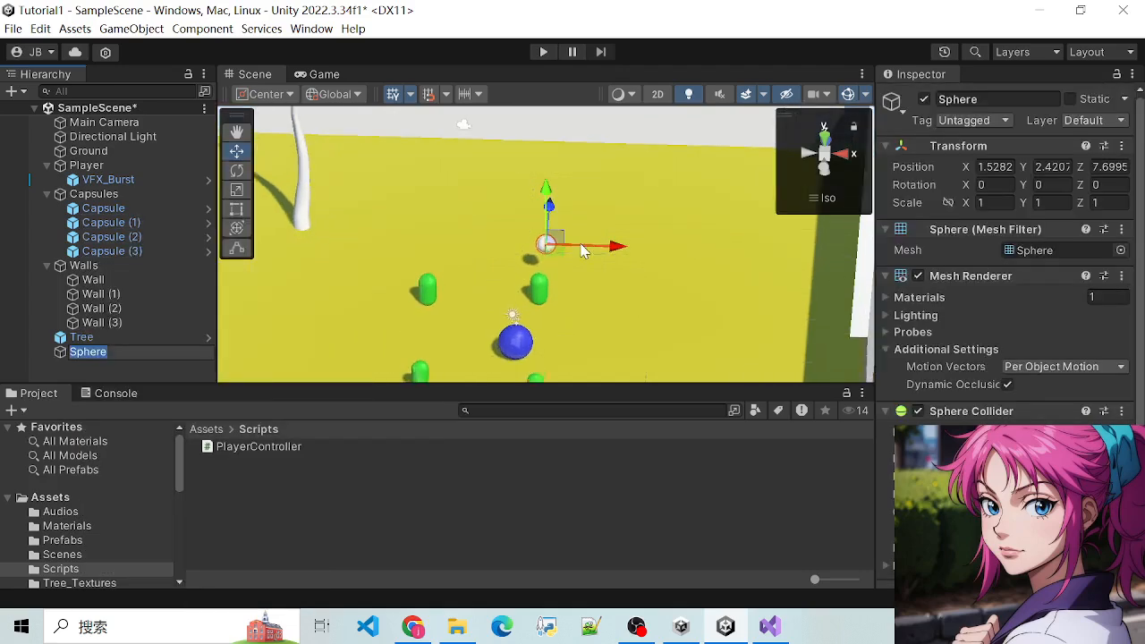
scroll(585, 253, up, 3)
Match the new sphere's size to the player by setting its scale to 2 on X, Y and Z
alt+drag(665, 319, 554, 267)
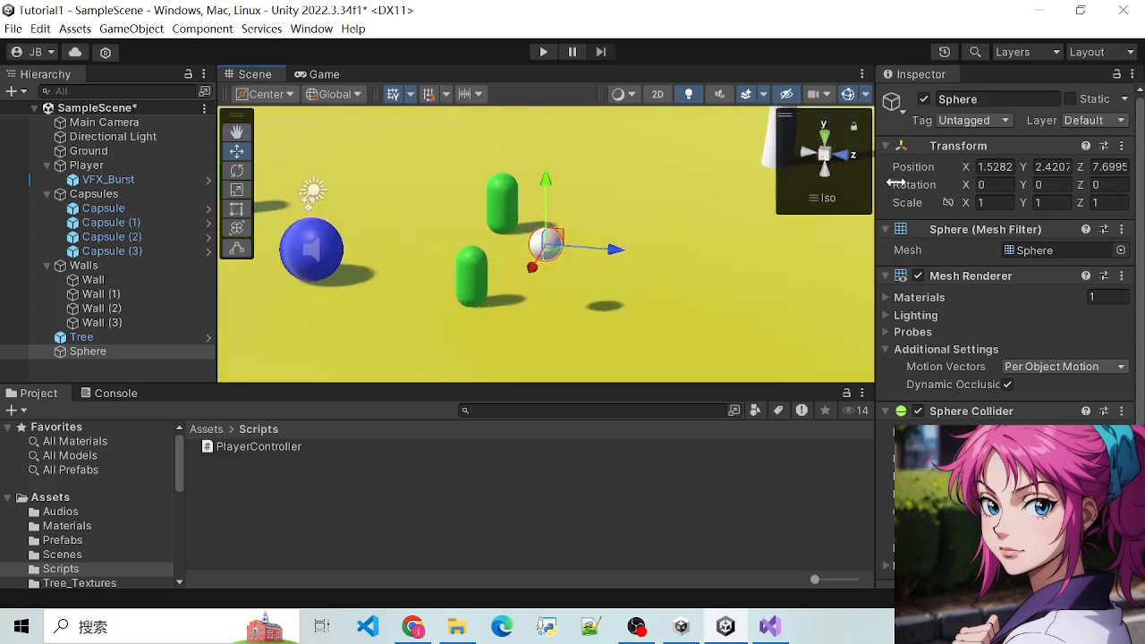
click(314, 258)
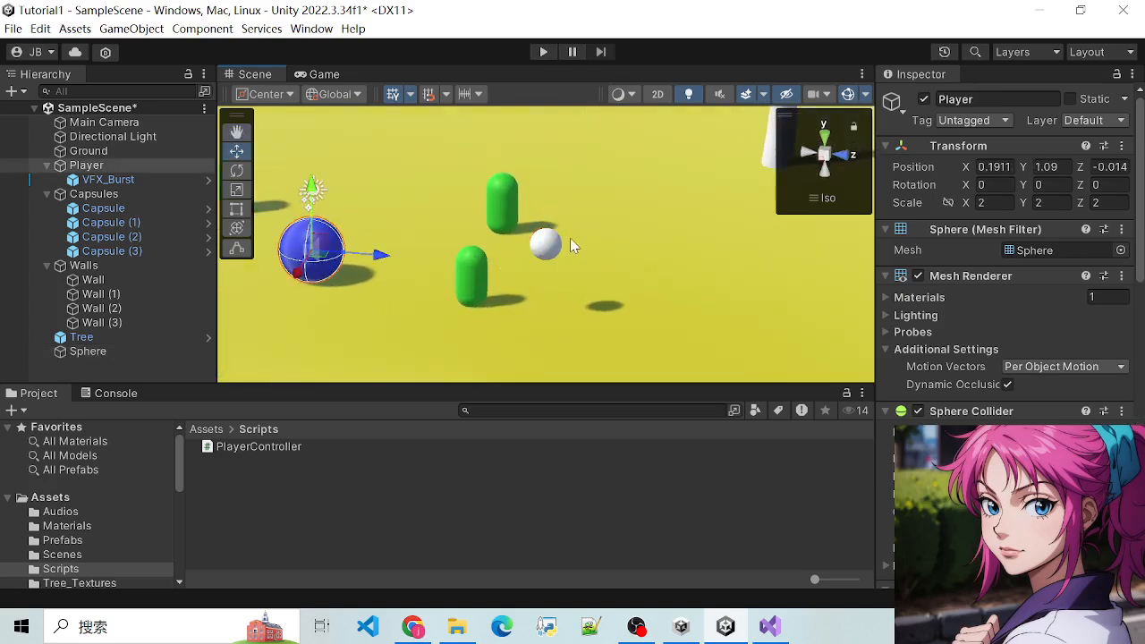
click(547, 243)
click(992, 203)
text(2)
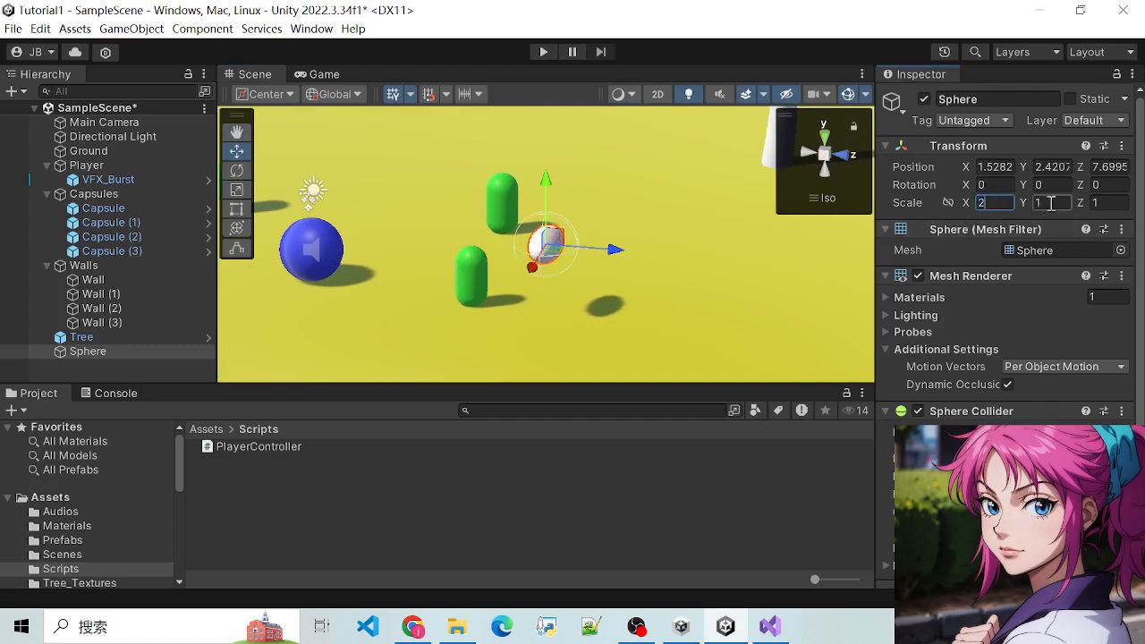
click(1050, 204)
text(2)
click(1103, 205)
text(2)
Move the sphere away from the player to about Z 12.32 and rest it on the ground at about Y 1.18
drag(597, 252, 735, 283)
drag(693, 216, 693, 258)
right_drag(584, 332, 645, 243)
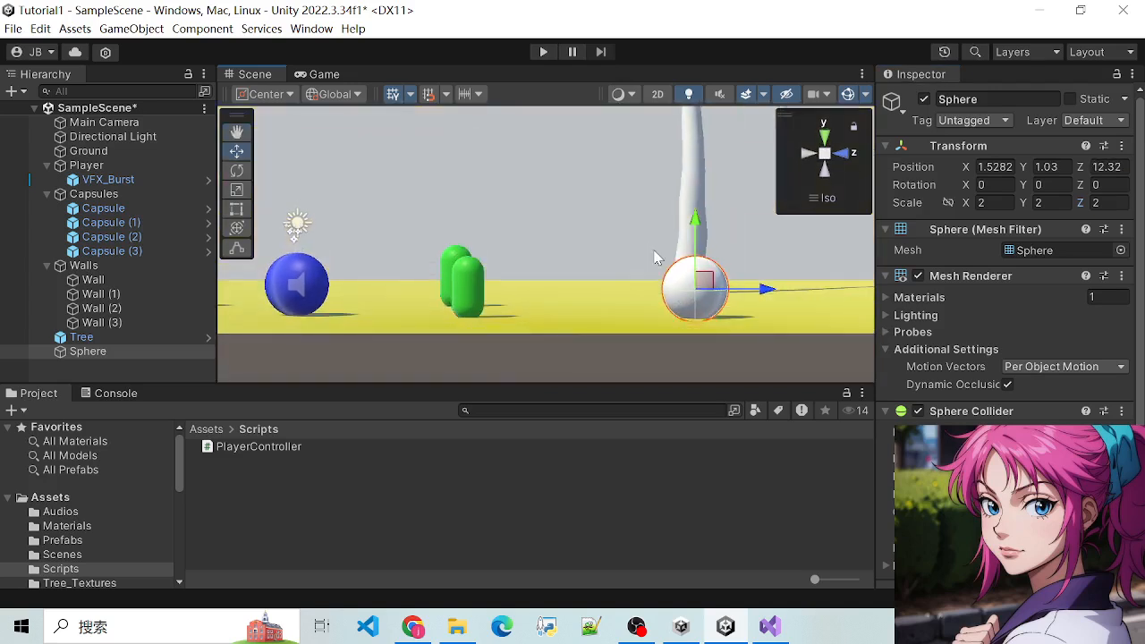
drag(696, 243, 695, 235)
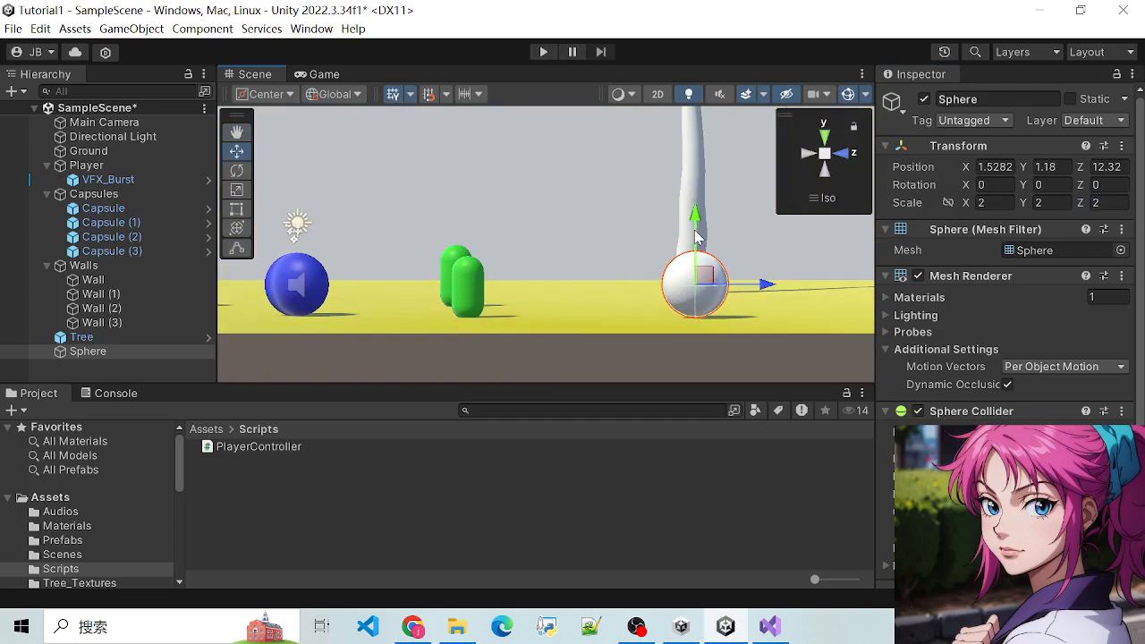
right_drag(695, 235, 677, 330)
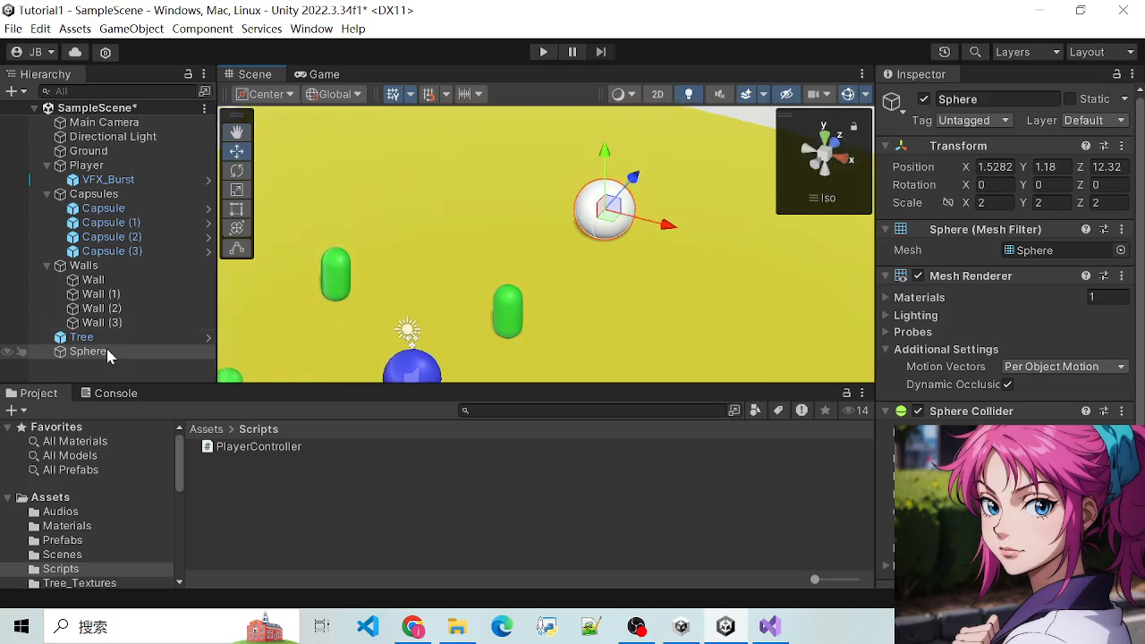
Make a prefab of the sphere in the Prefabs folder and select the prefab asset
mouse_move(106, 349)
mouse_down()
mouse_move(191, 434)
mouse_move(131, 358)
mouse_move(102, 353)
mouse_up()
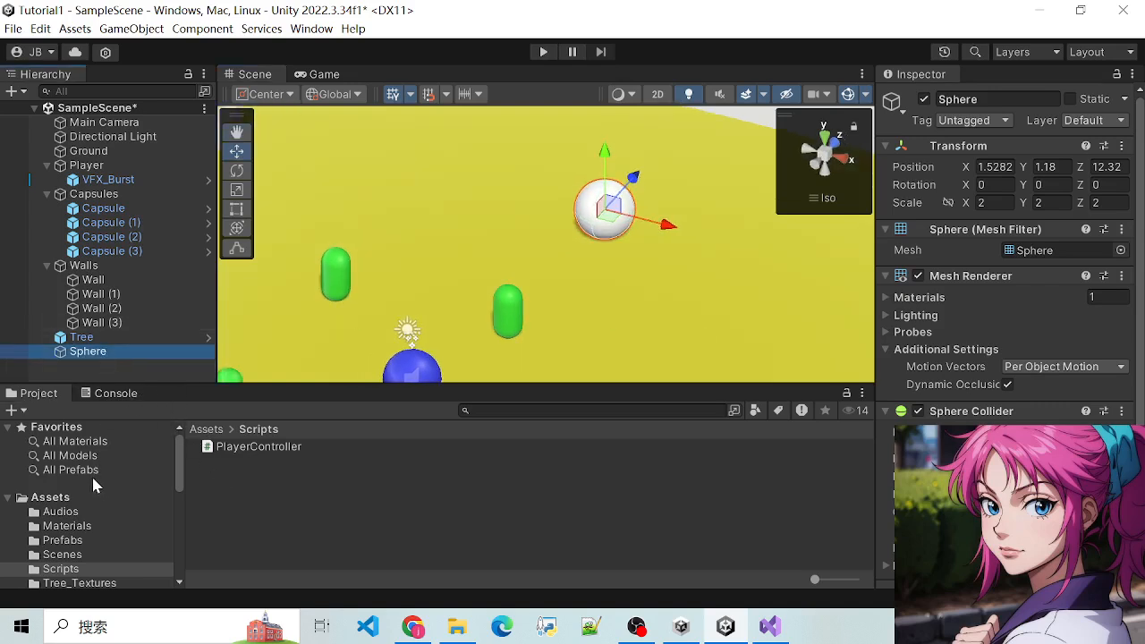
scroll(93, 492, down, 3)
scroll(97, 501, up, 3)
click(65, 542)
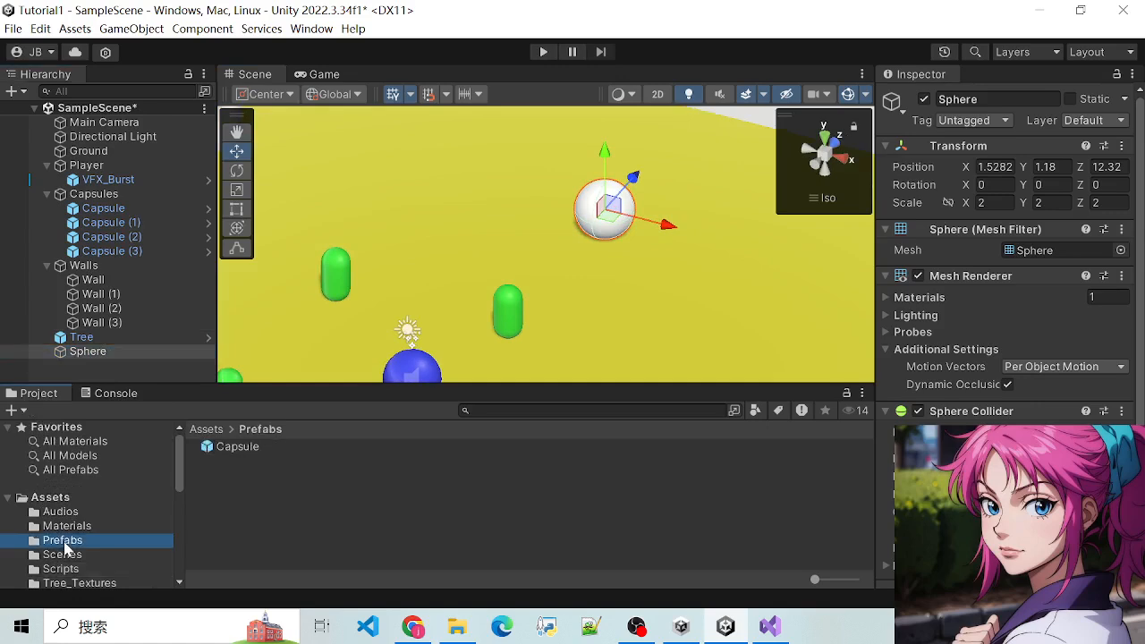
drag(100, 351, 258, 497)
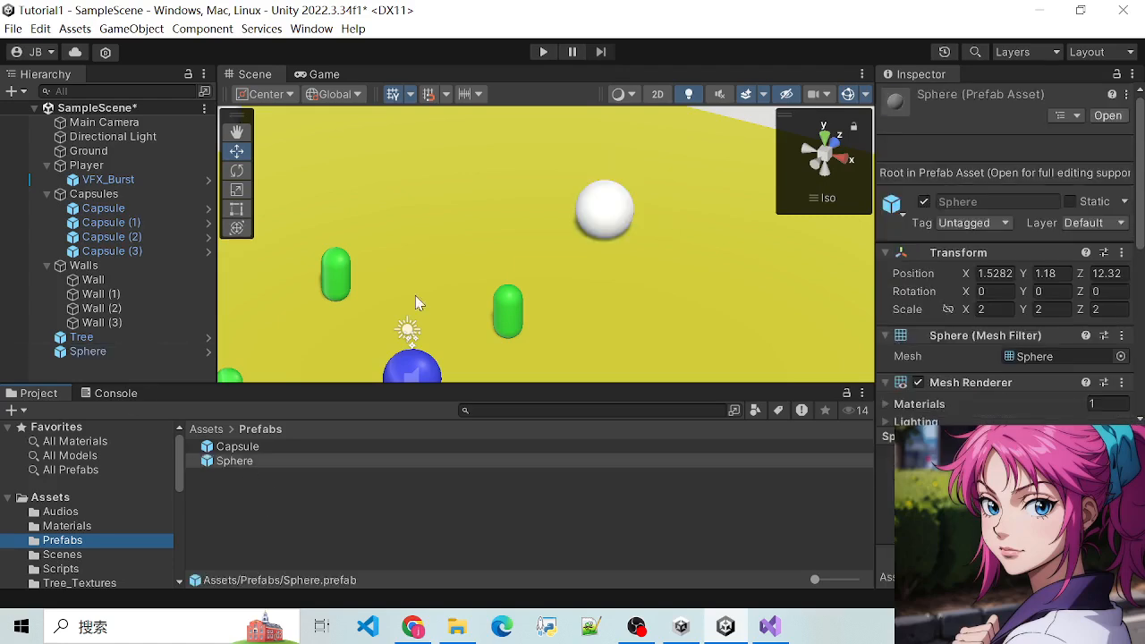
click(231, 462)
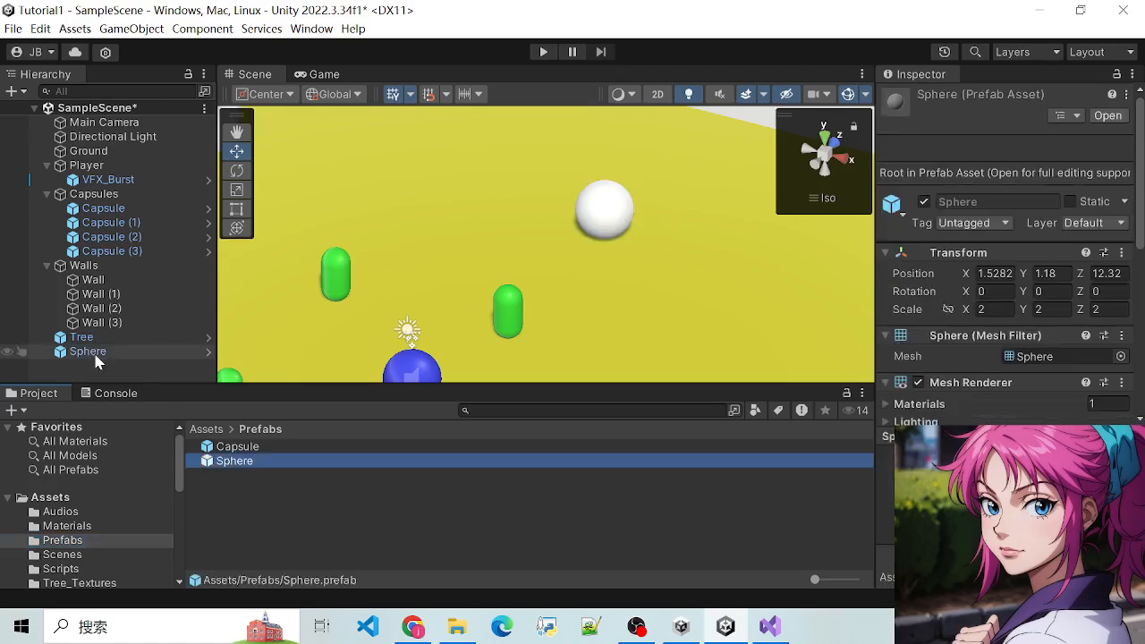
click(90, 351)
click(239, 461)
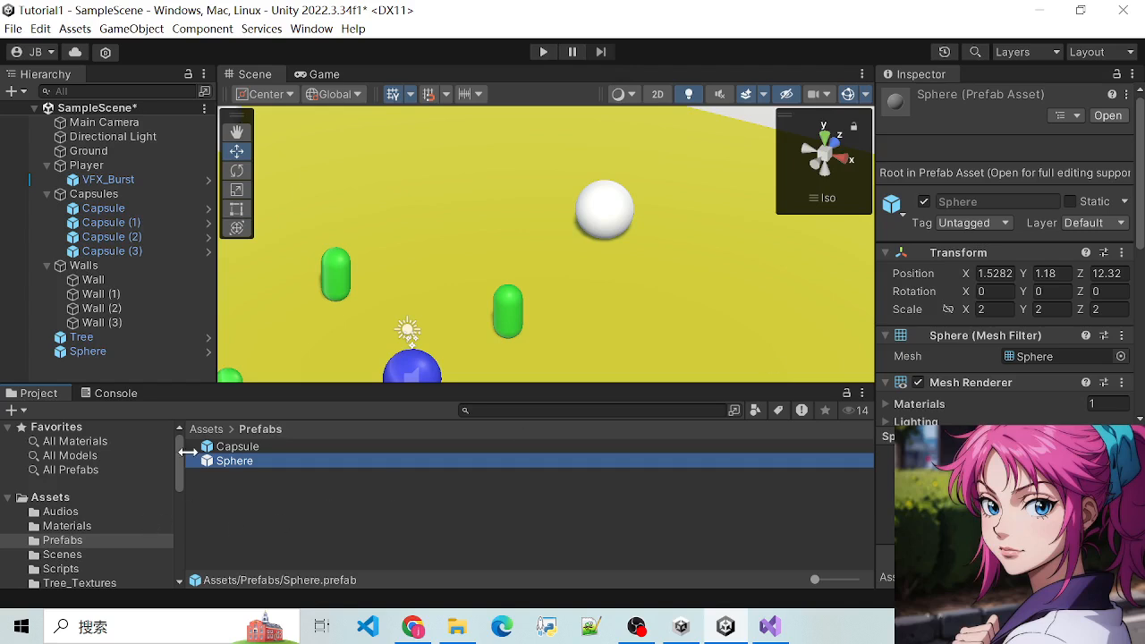
Create a new material named Enemy in the Materials folder, alongside the Blue, Green and Yellow materials
click(82, 526)
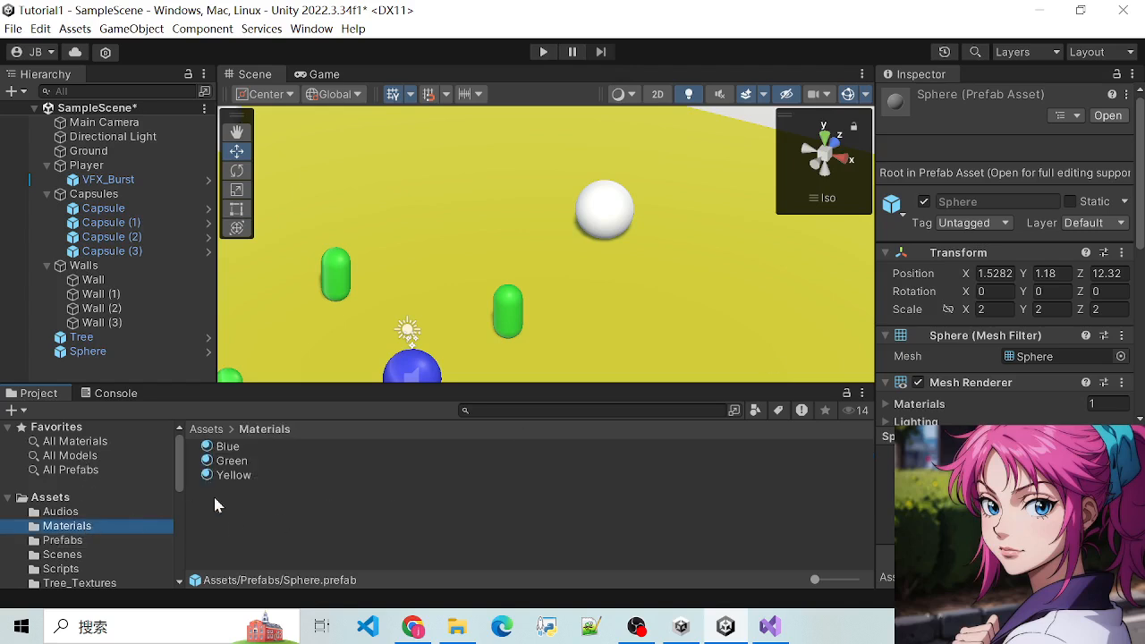
click(235, 461)
click(237, 475)
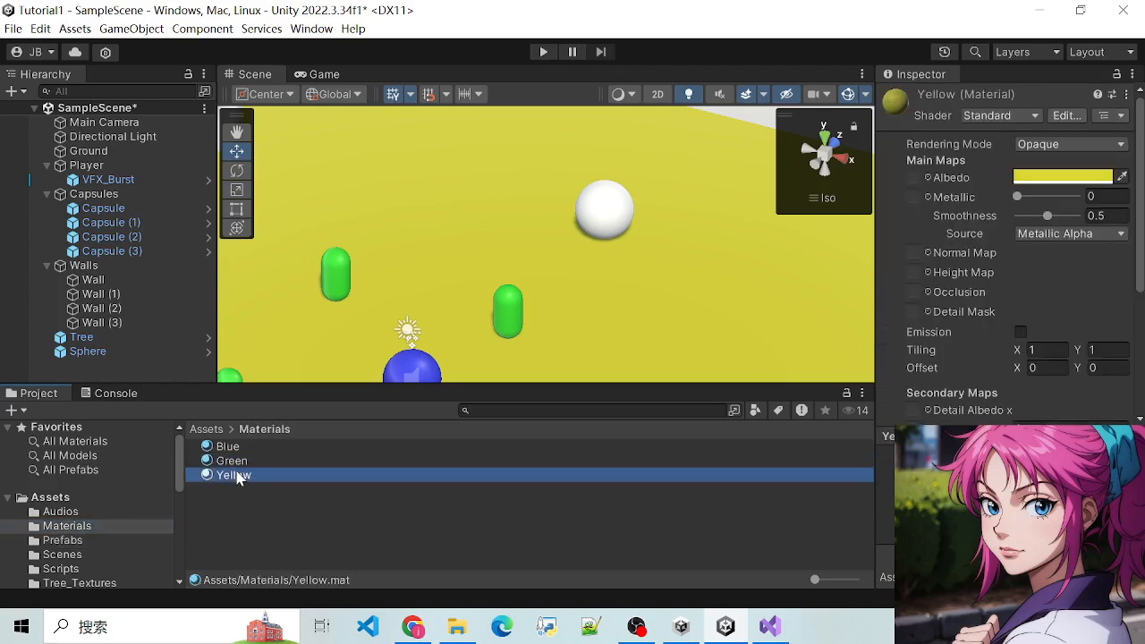
click(229, 449)
click(237, 463)
click(238, 476)
click(279, 507)
right_click(279, 510)
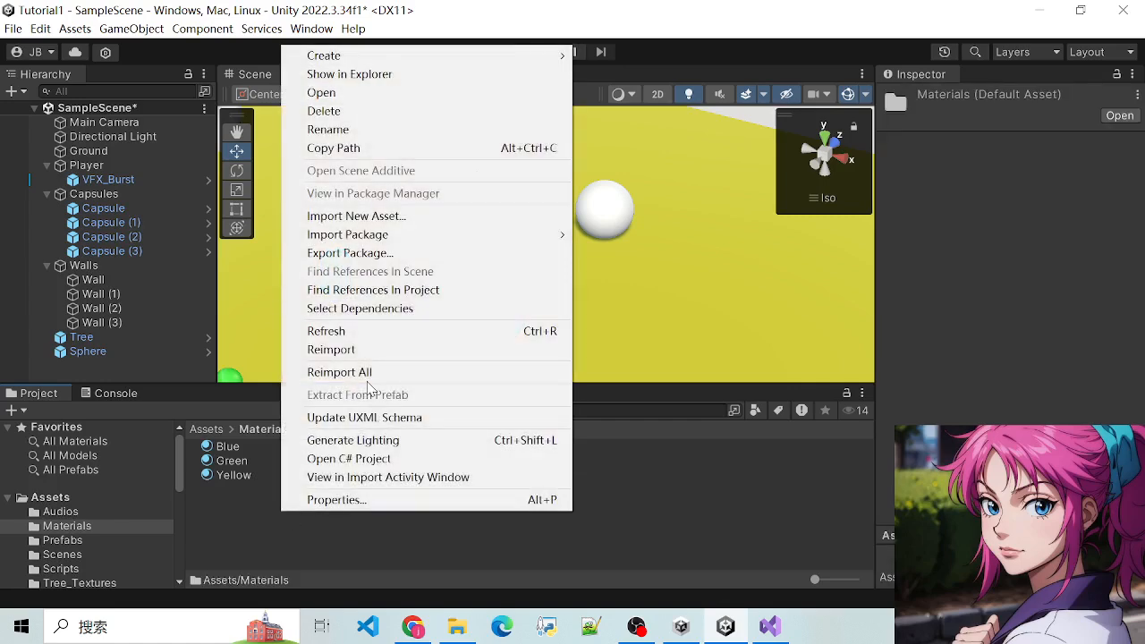
mouse_move(523, 65)
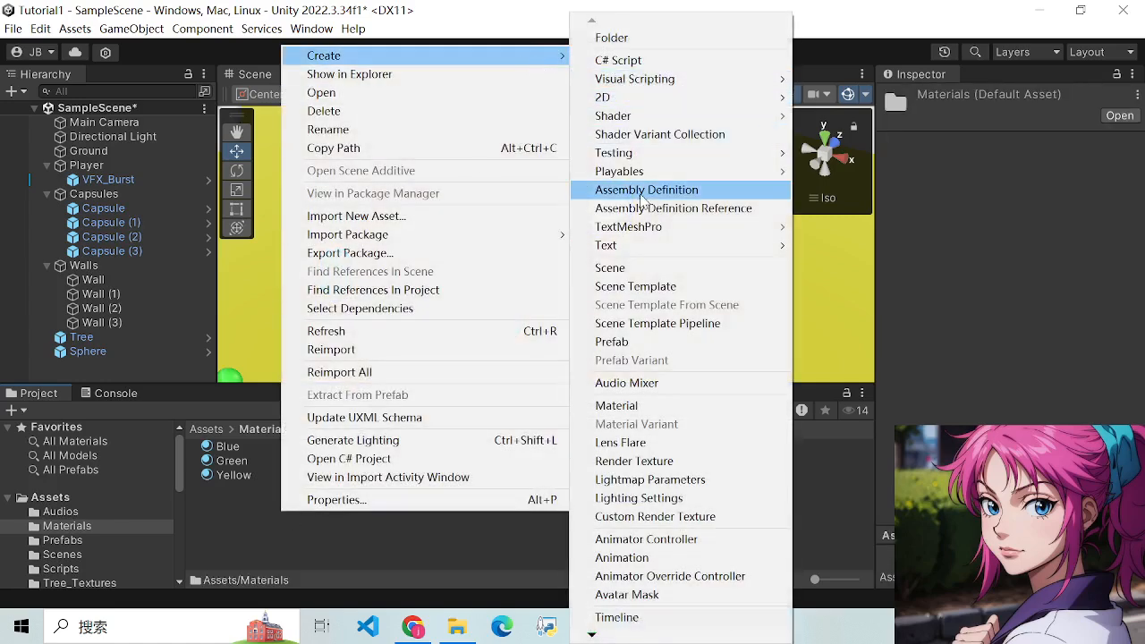
click(626, 405)
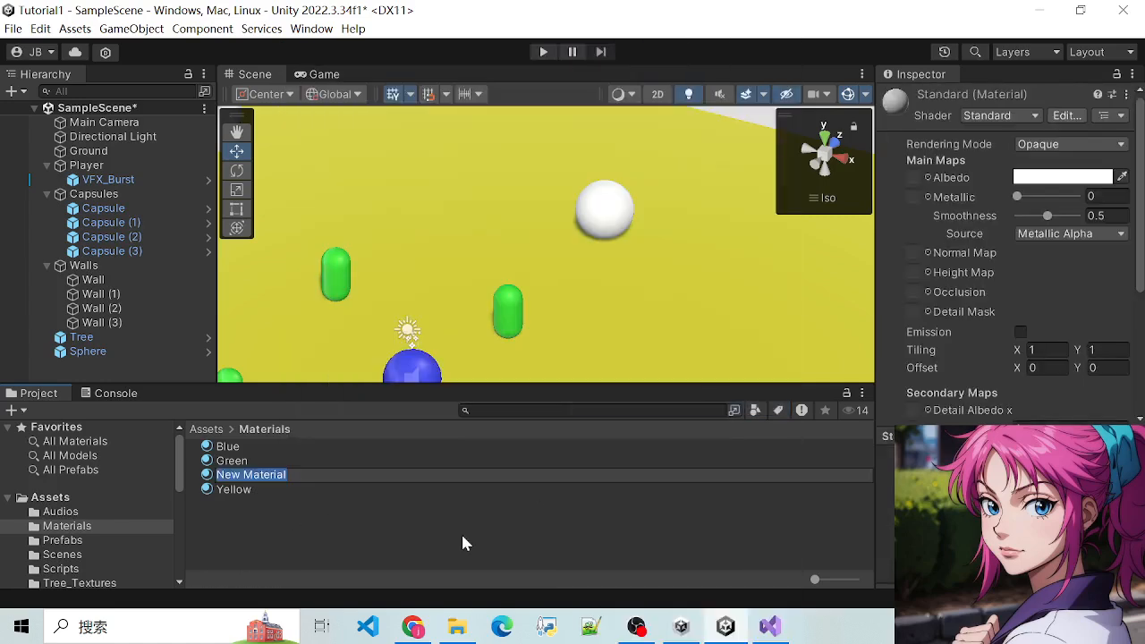
key(BackSpace)
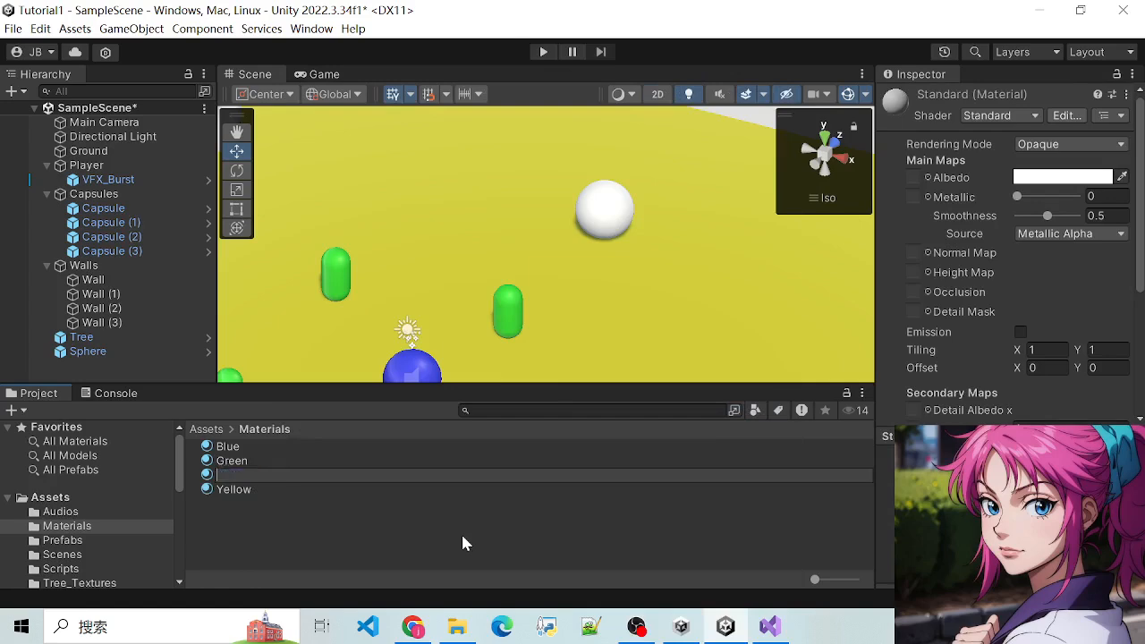
text(Enemy)
key(Return)
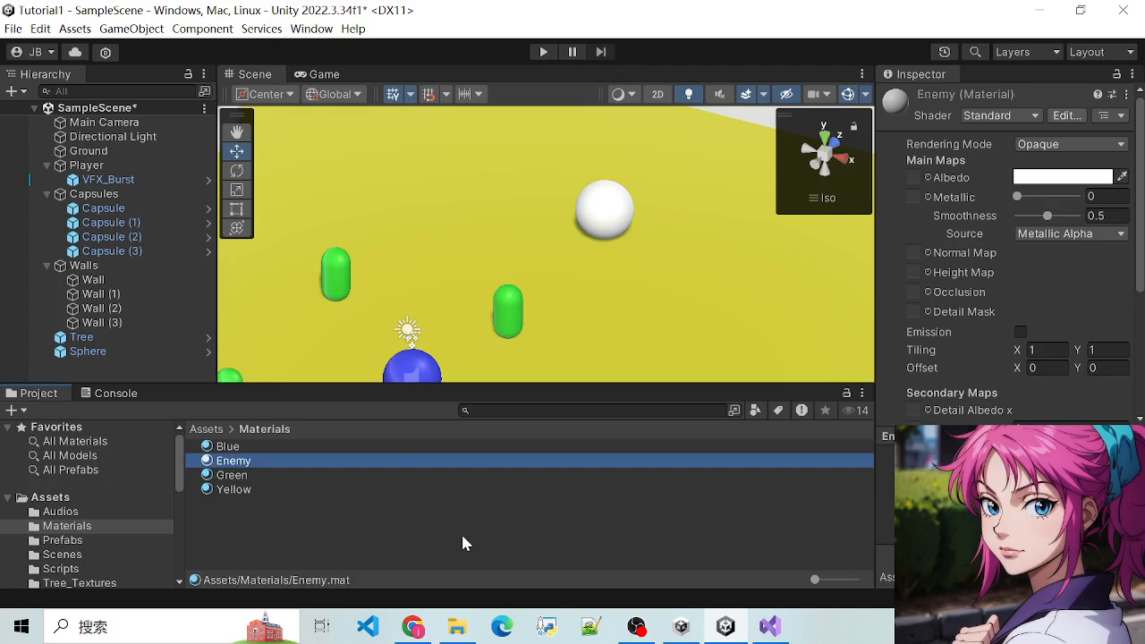
Try to sample an albedo colour for the Enemy material with the eyedropper
scroll(931, 417, down, 3)
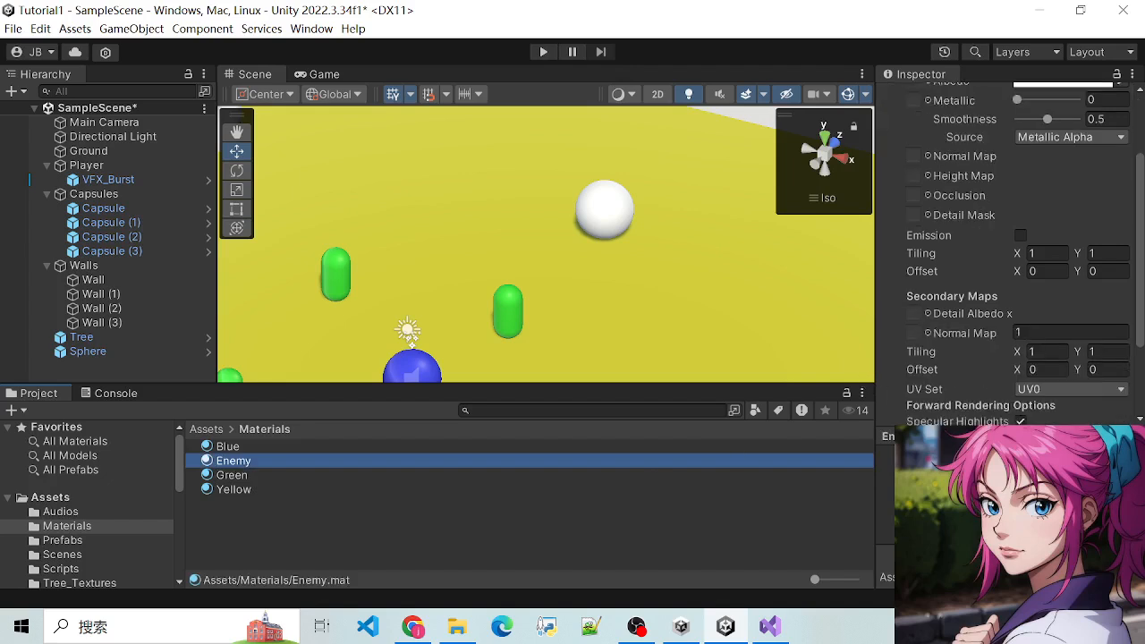
scroll(952, 377, up, 3)
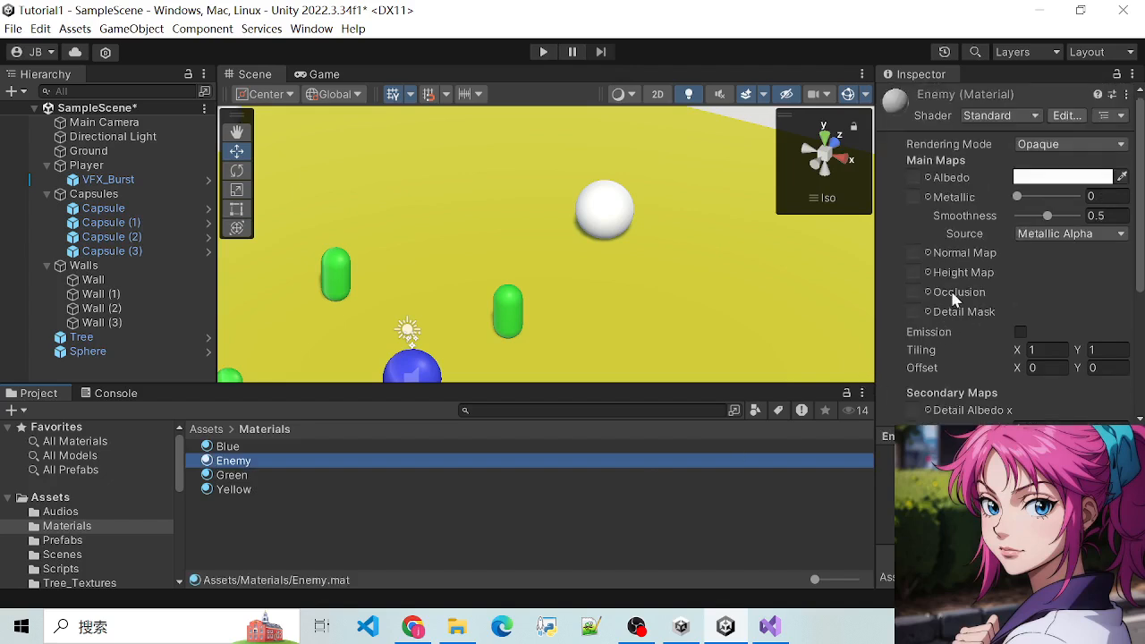
click(1121, 178)
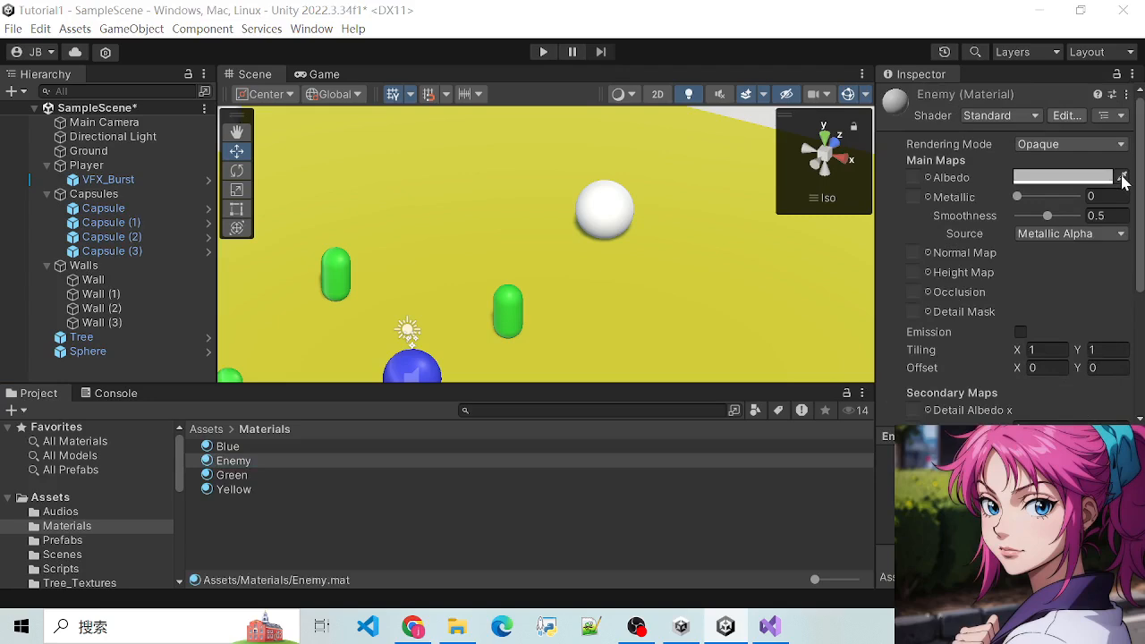
click(1122, 178)
click(1122, 178)
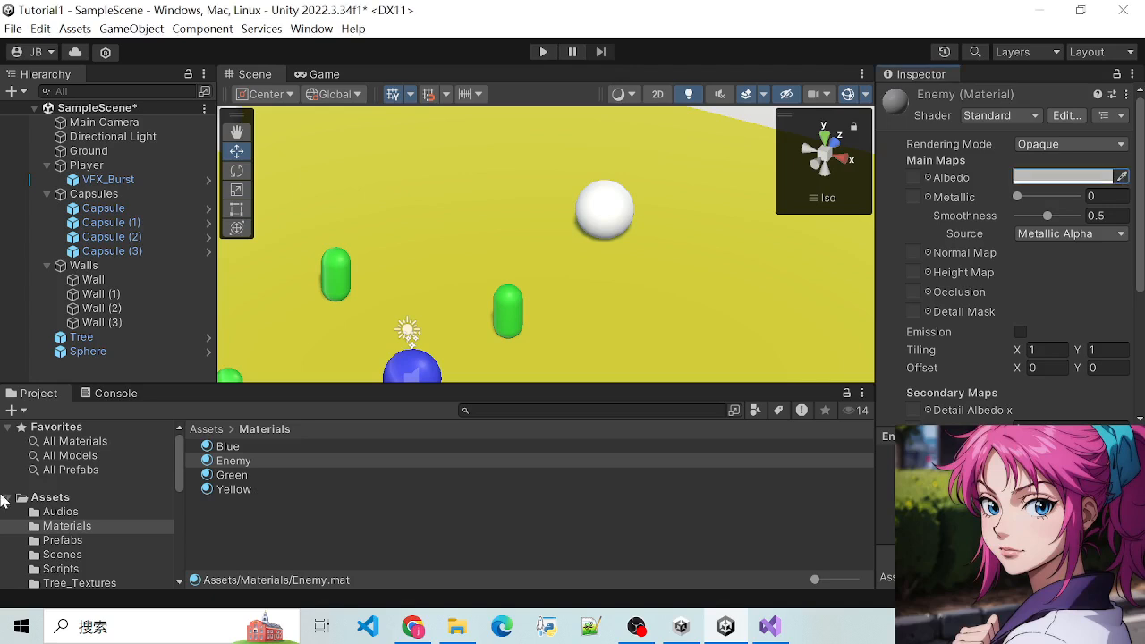
Examine the textures in the Tree_Textures folder and look through the project's other asset and package folders
mouse_move(177, 460)
mouse_down()
mouse_move(181, 531)
mouse_move(180, 473)
mouse_up()
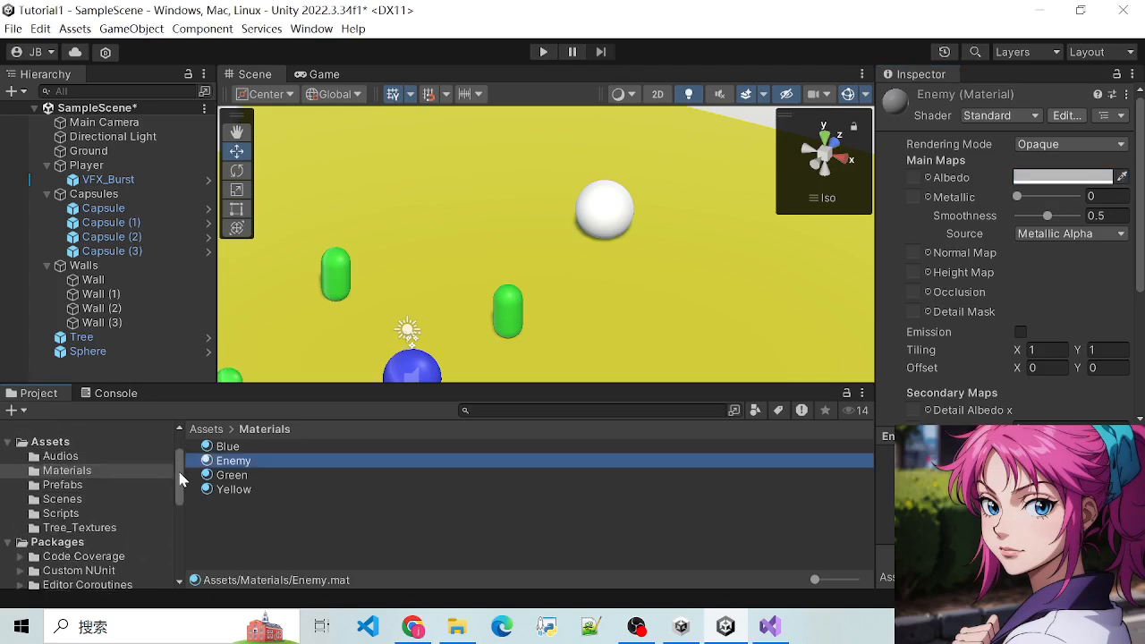
click(87, 533)
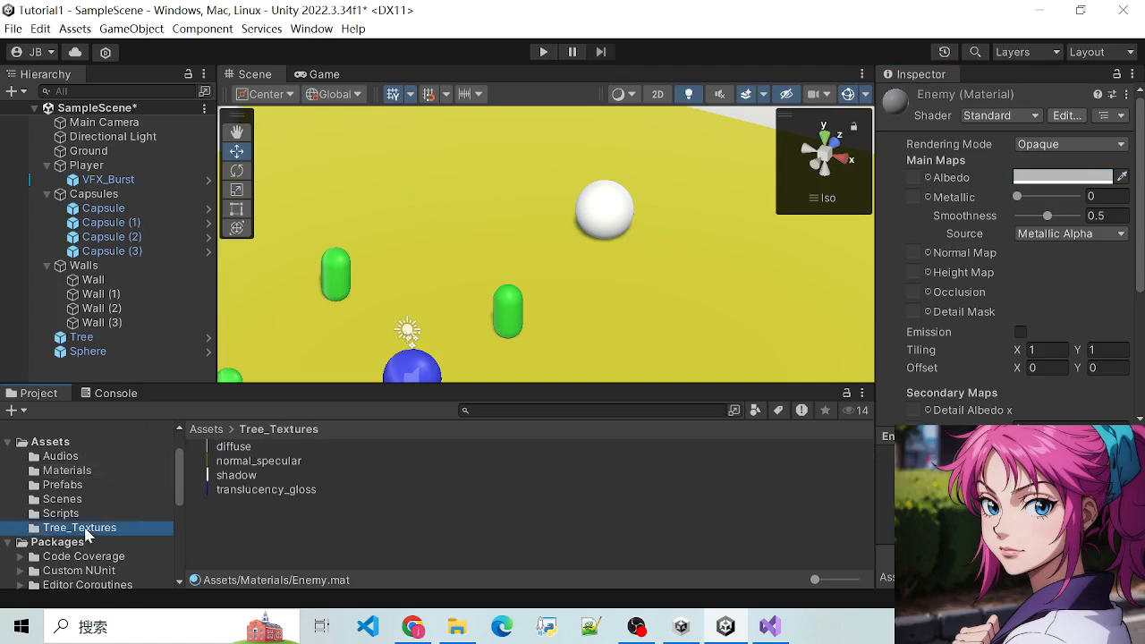
click(244, 462)
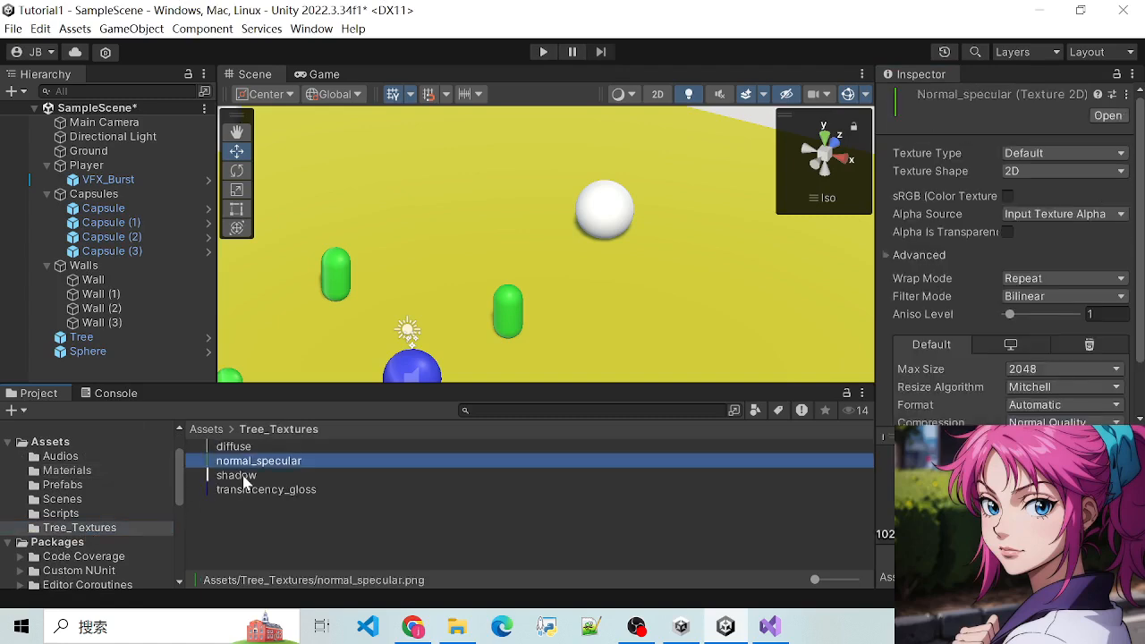
click(247, 477)
click(257, 490)
click(240, 447)
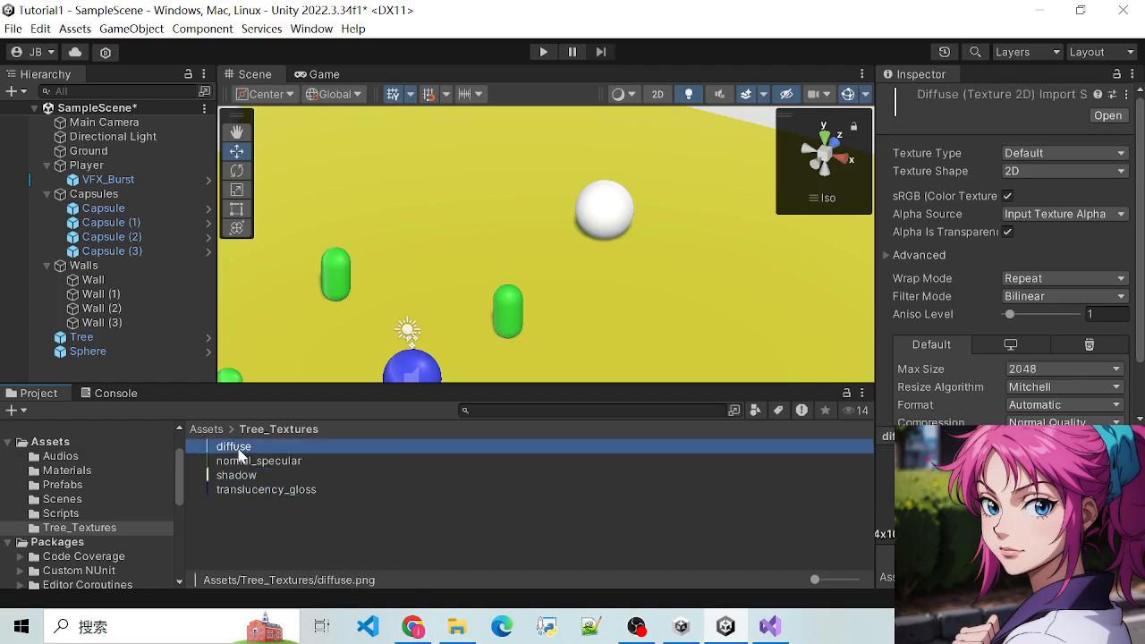
click(255, 463)
click(256, 475)
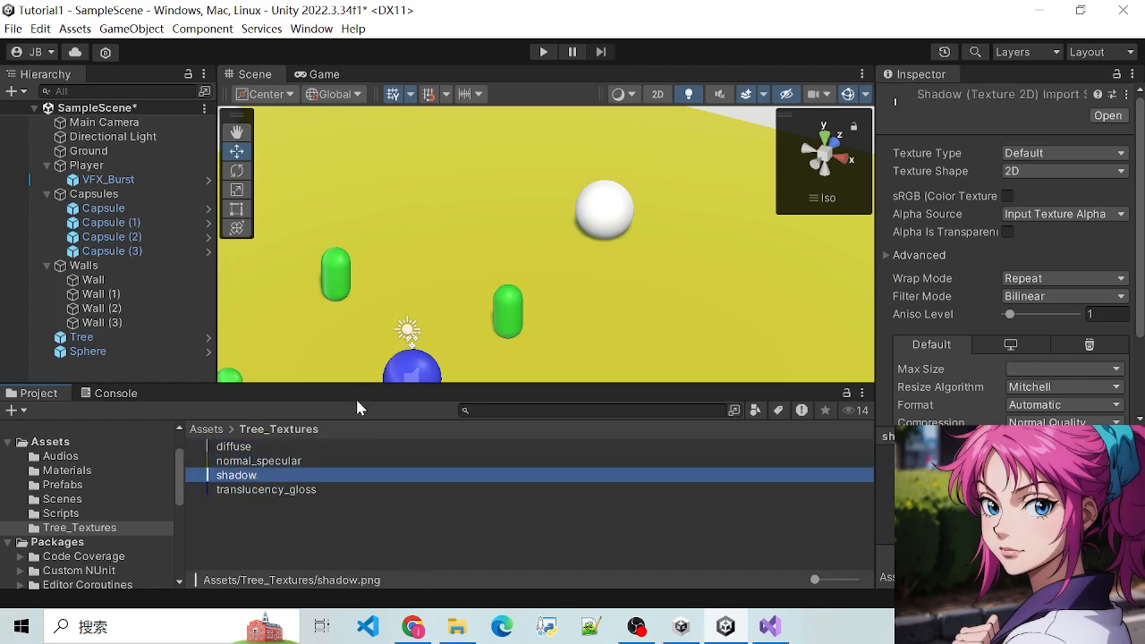
click(276, 491)
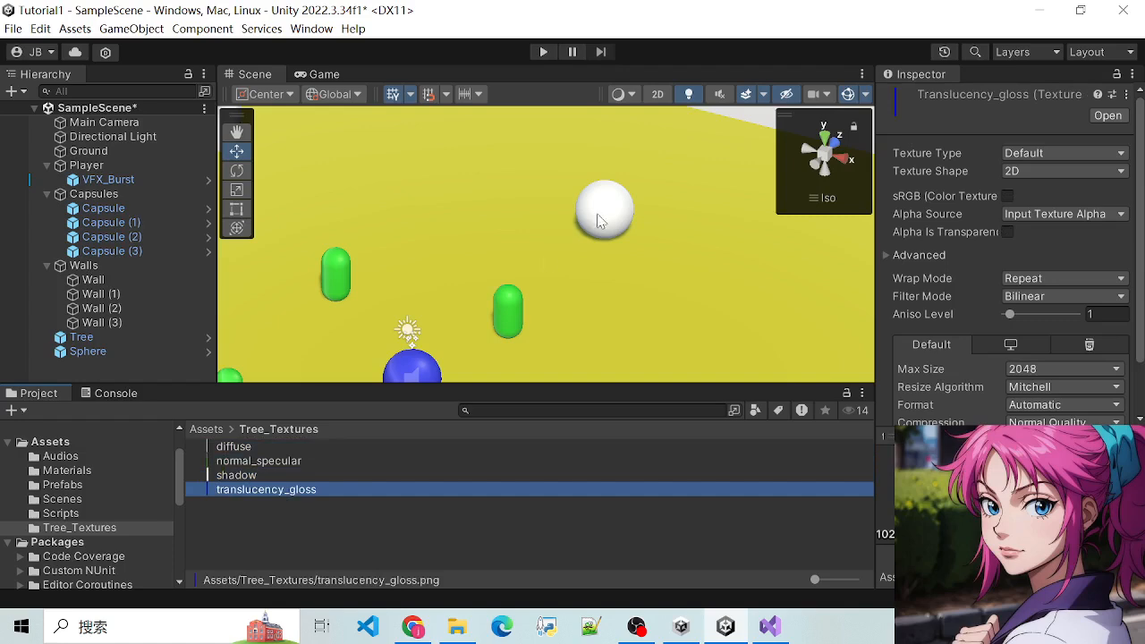
scroll(147, 504, down, 5)
scroll(145, 501, down, 2)
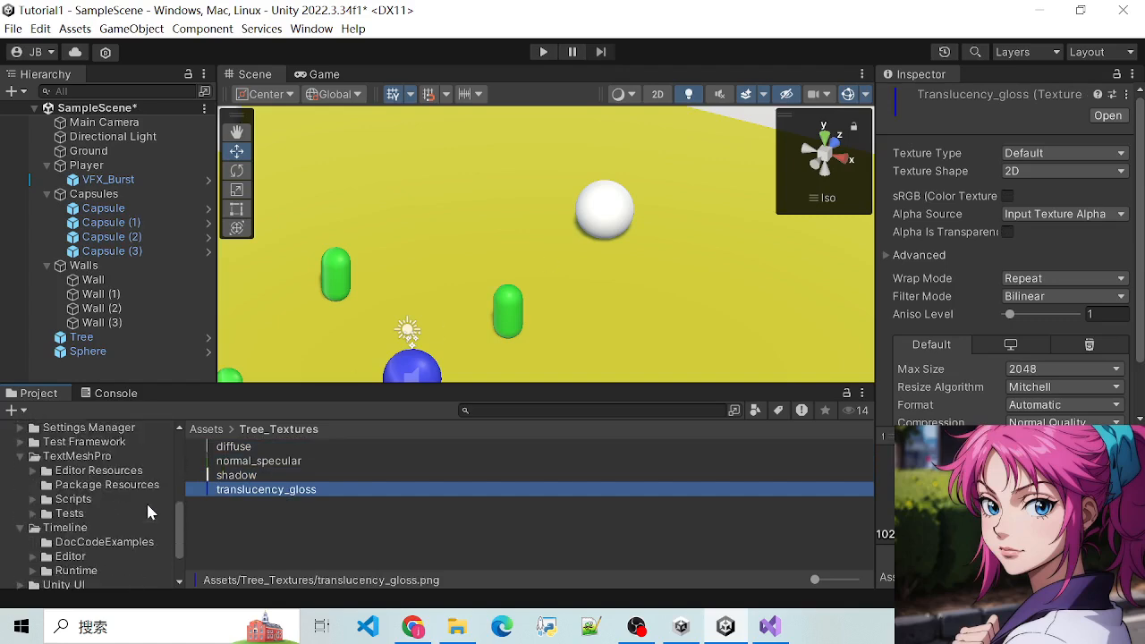
scroll(146, 501, down, 2)
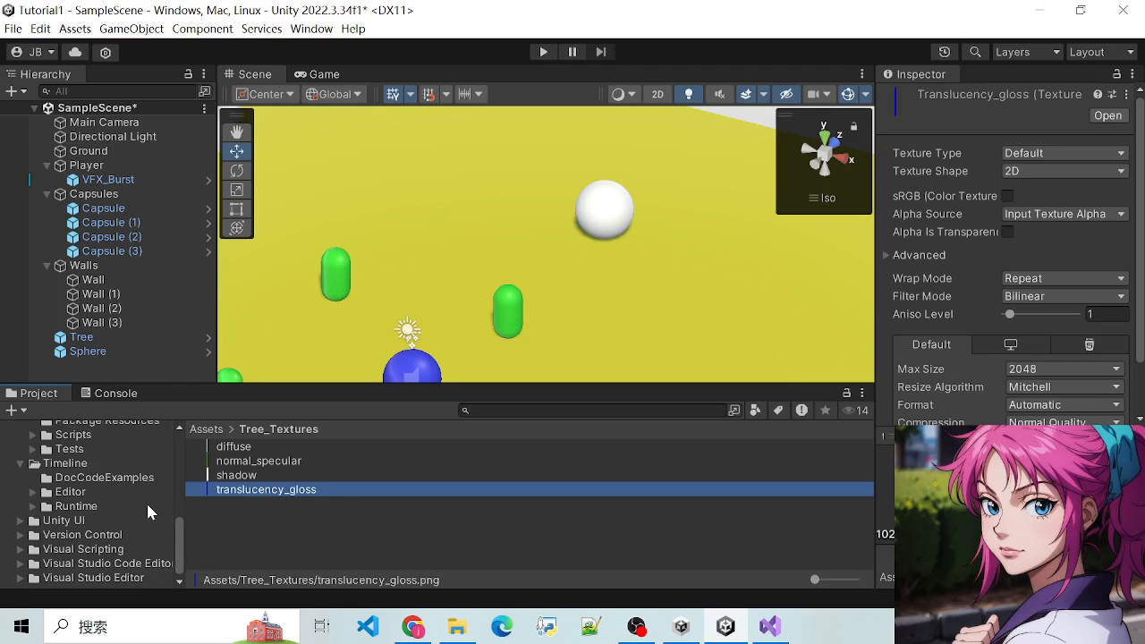
scroll(145, 501, up, 10)
scroll(143, 501, down, 1)
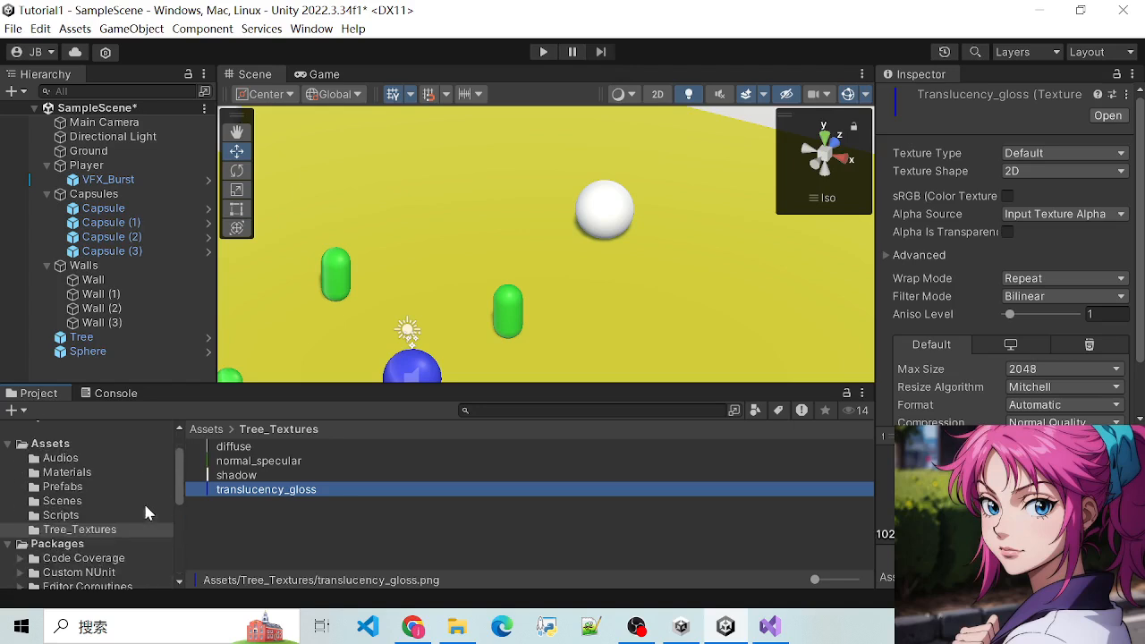
click(73, 488)
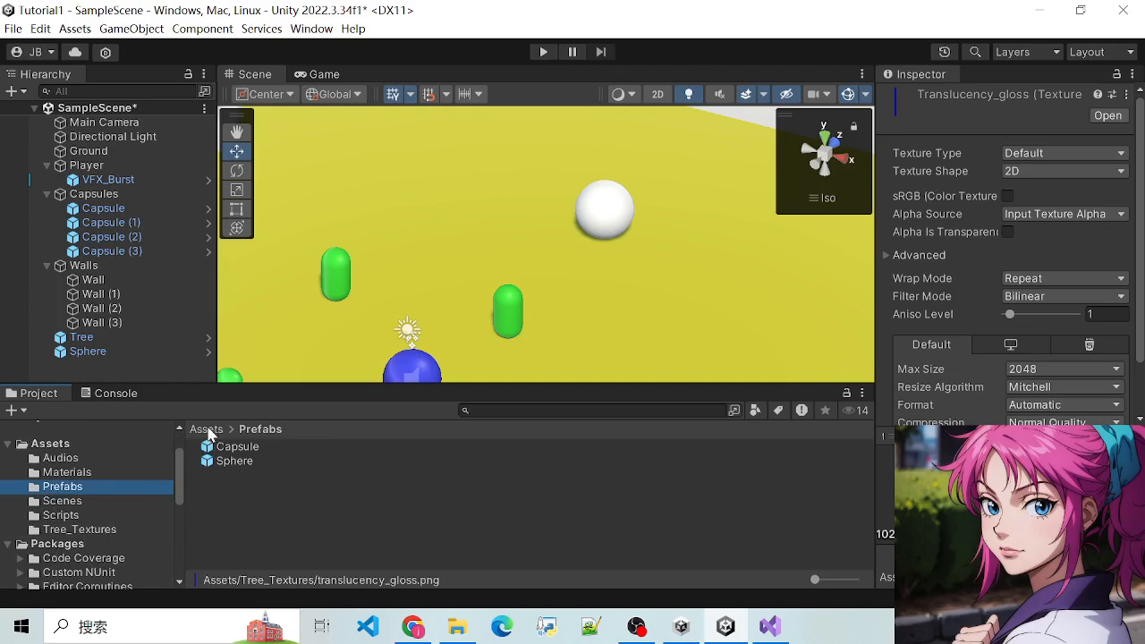
Select the Enemy material in the Materials folder and sample a dark grey as its albedo colour
click(67, 472)
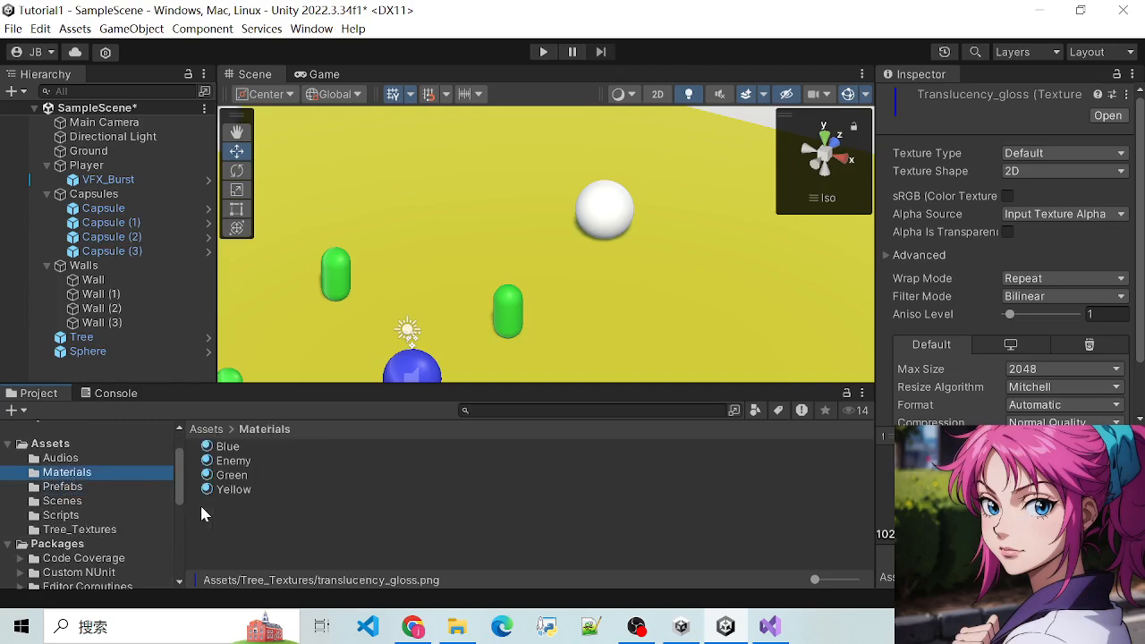
click(238, 463)
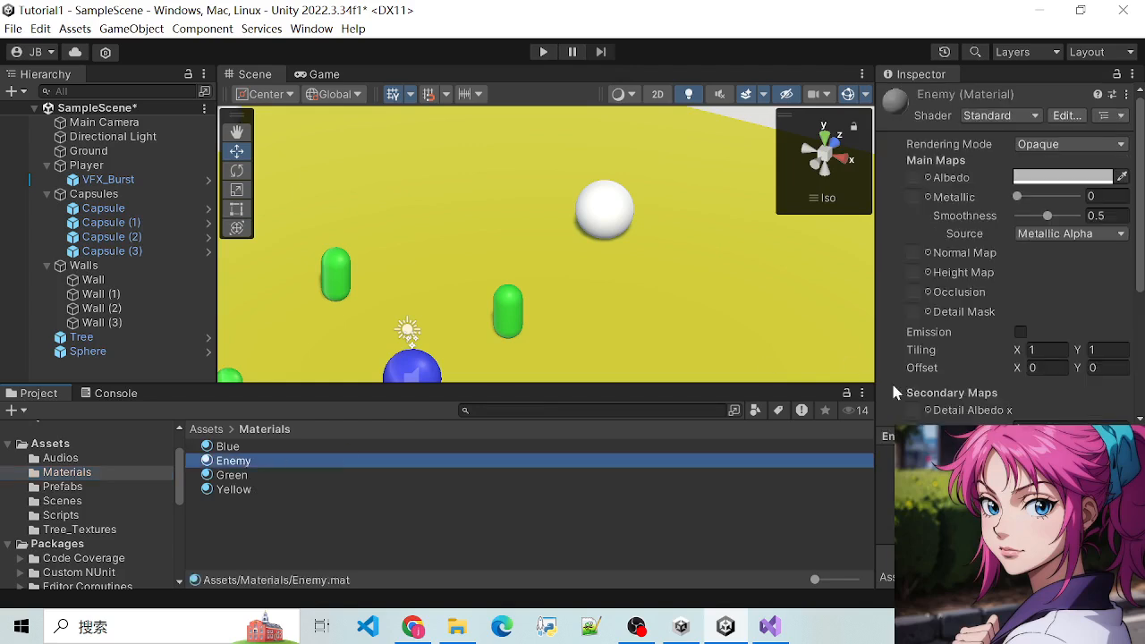
click(1062, 177)
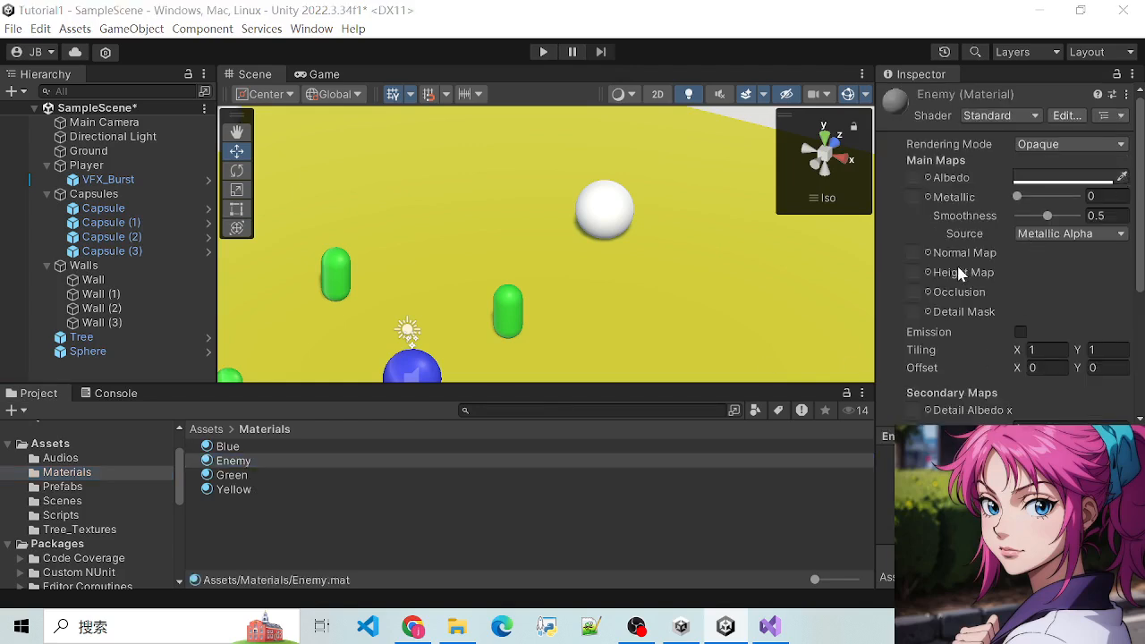
click(1111, 181)
click(1121, 178)
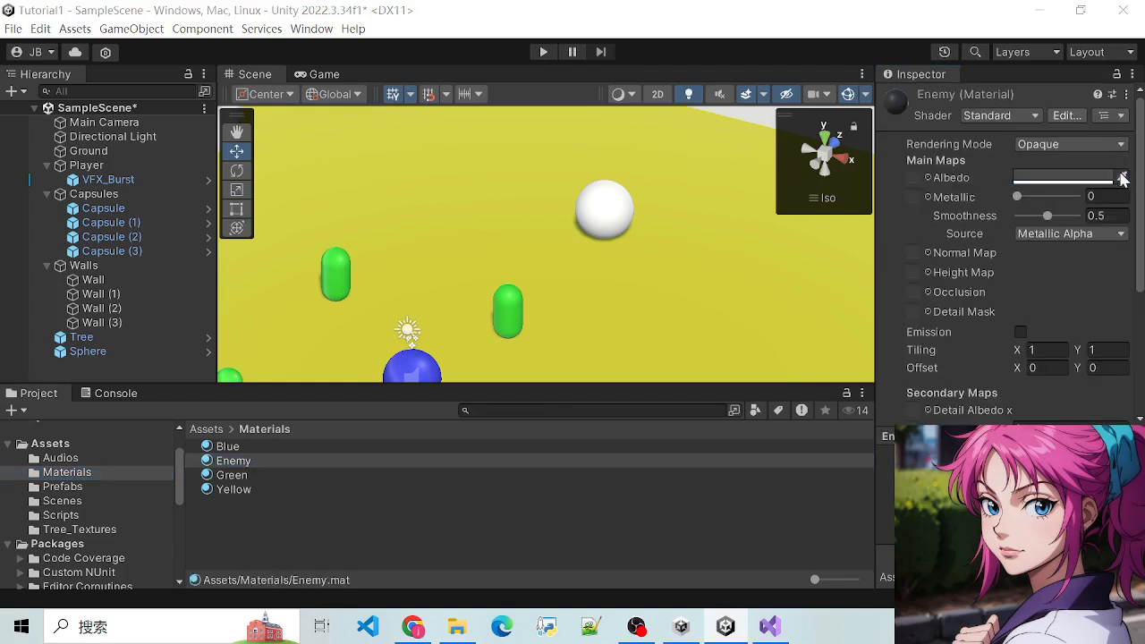
click(1123, 179)
click(928, 177)
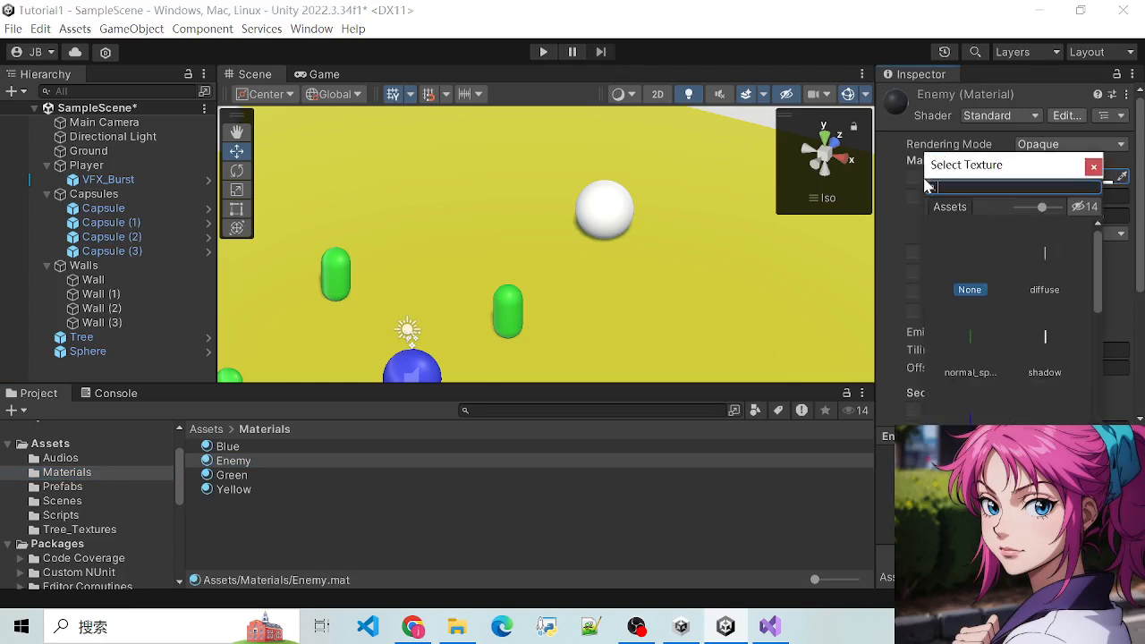
drag(1005, 167, 686, 168)
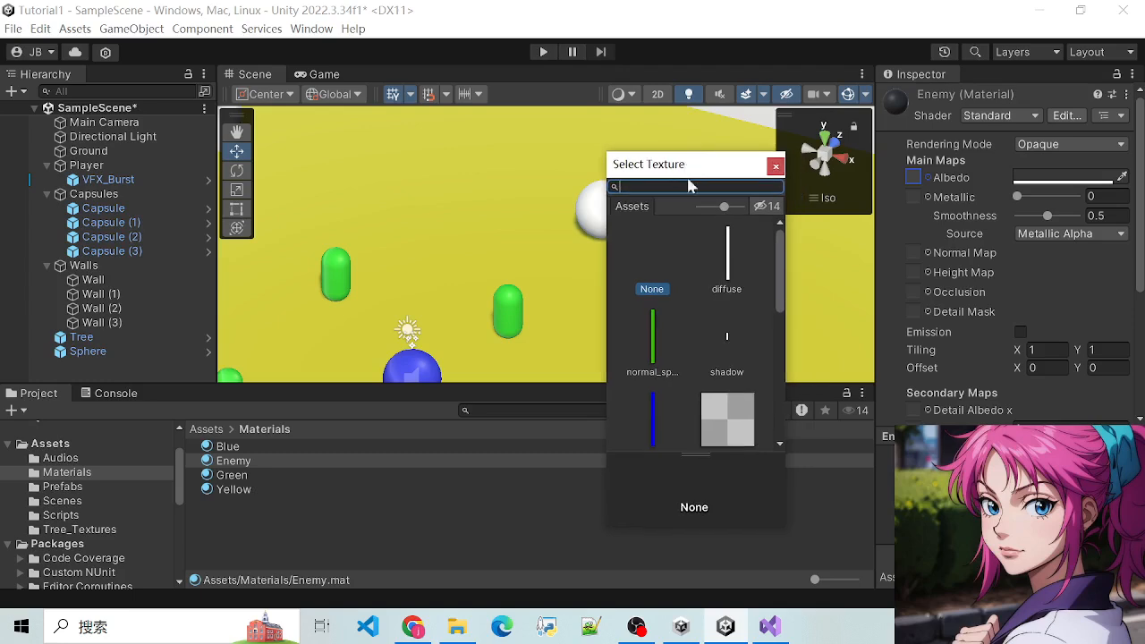
click(775, 166)
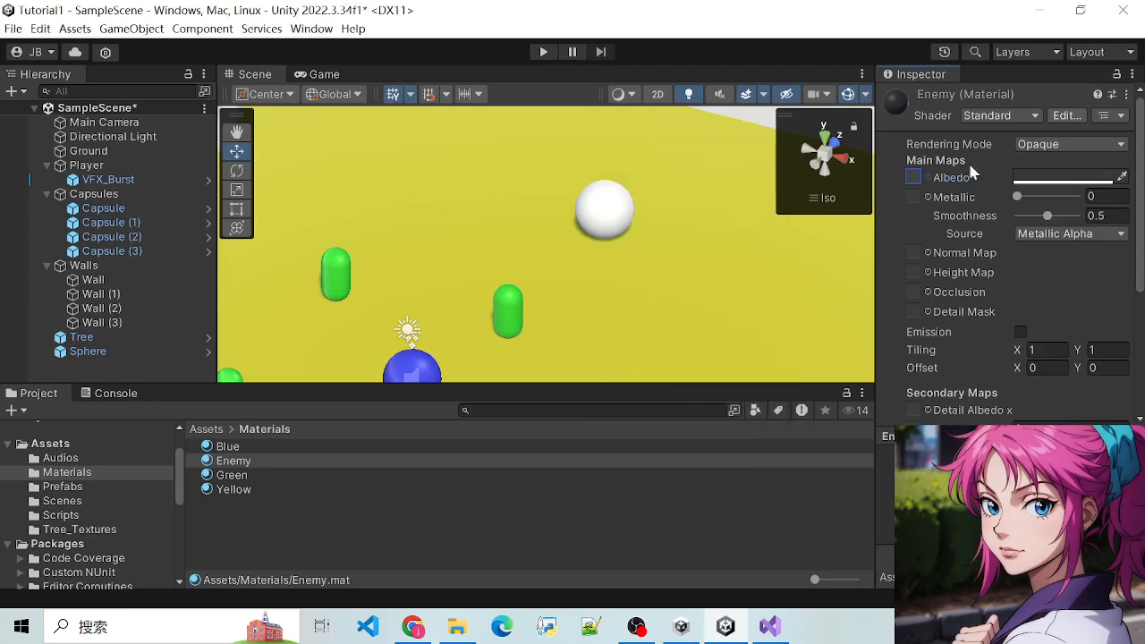
Resample the Enemy material's albedo as dark grey and apply the material to the white sphere in the scene
click(1124, 177)
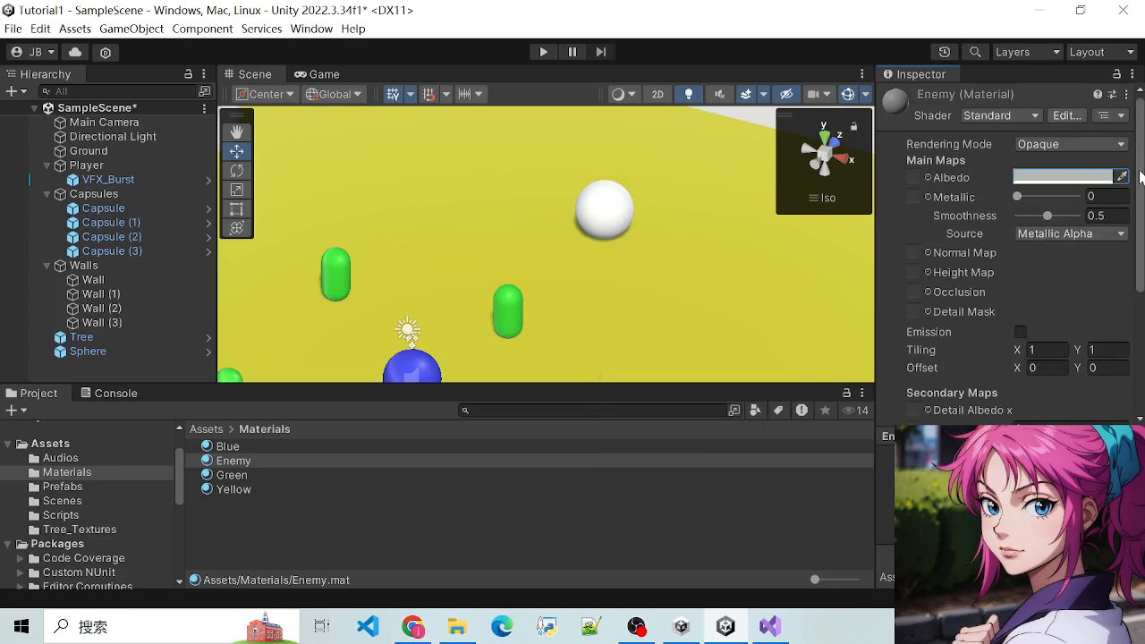
click(1122, 177)
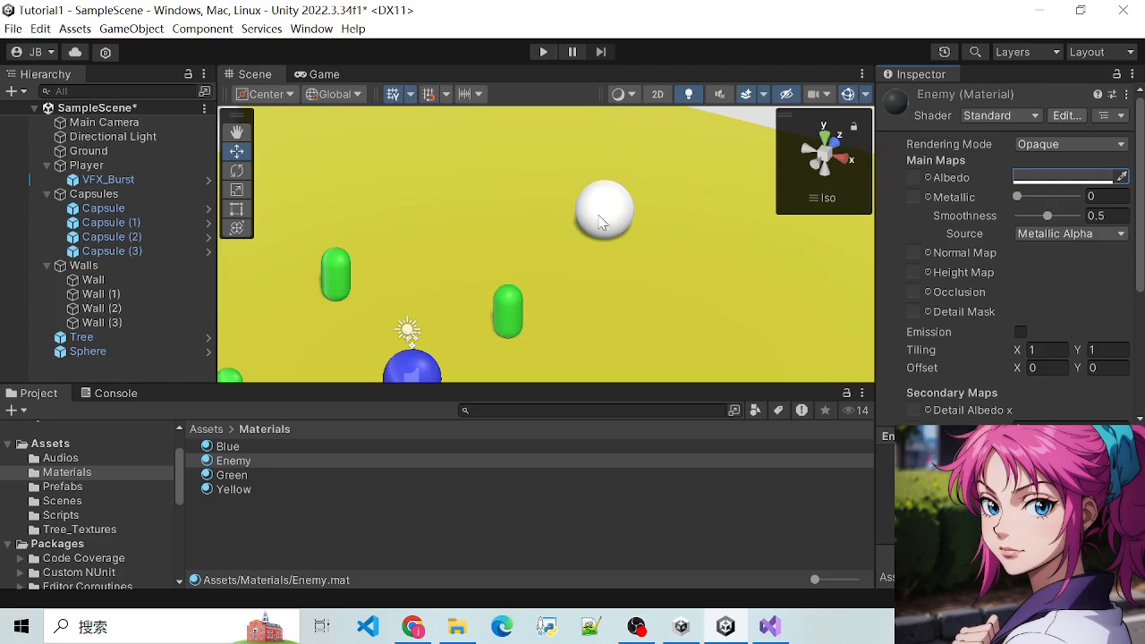
click(636, 201)
click(608, 209)
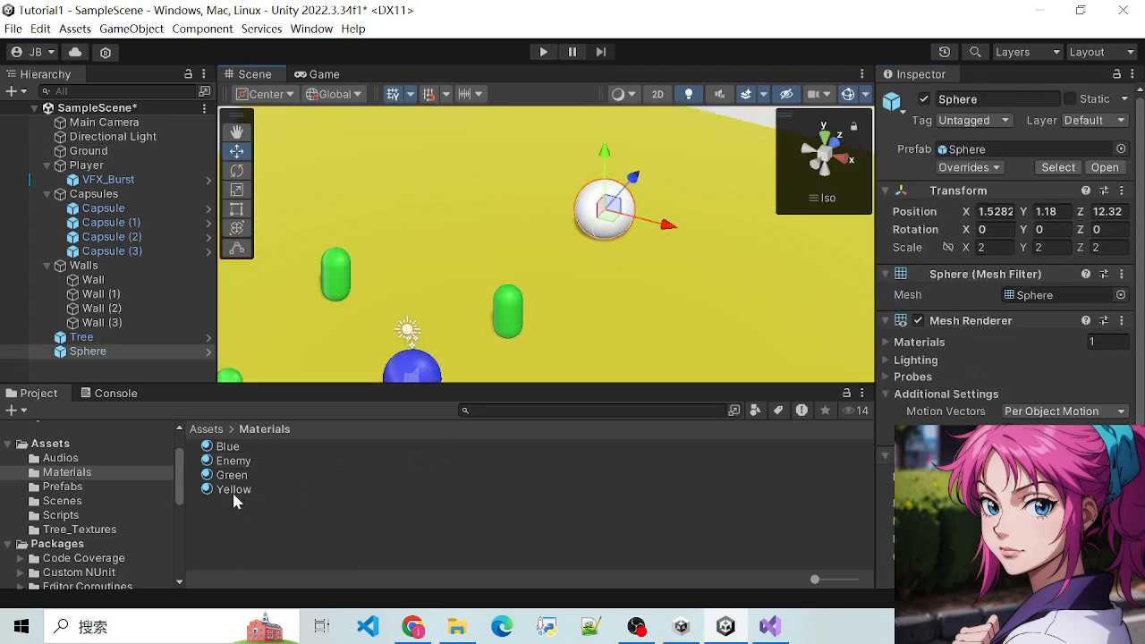
drag(227, 461, 604, 207)
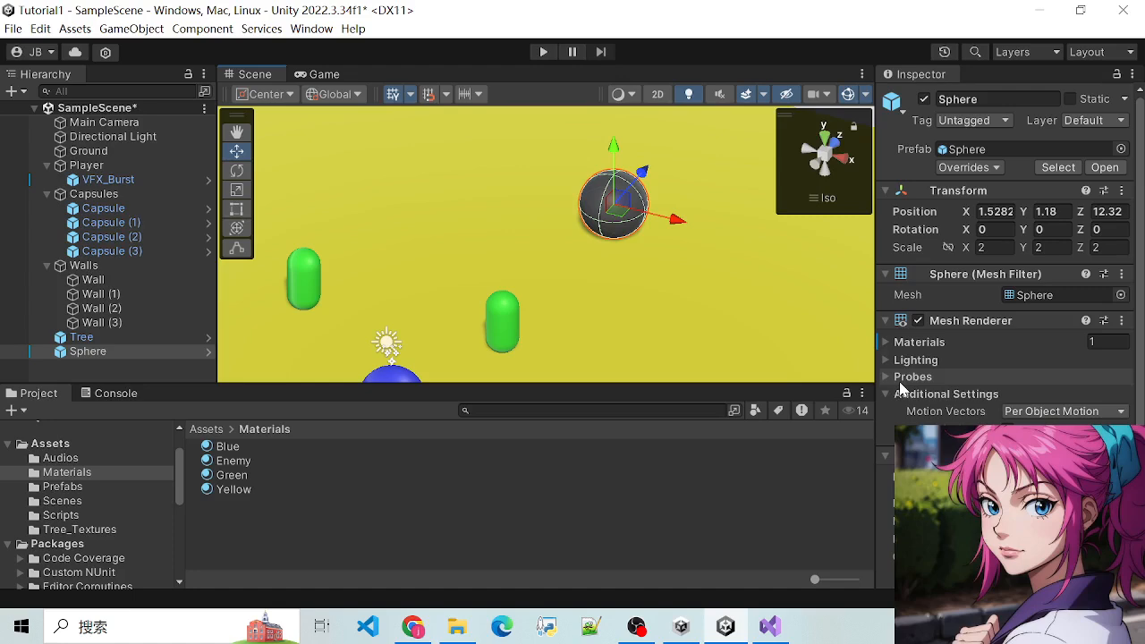
Change the Enemy material's albedo to a bright crimson red through the sphere's material settings
scroll(976, 411, down, 3)
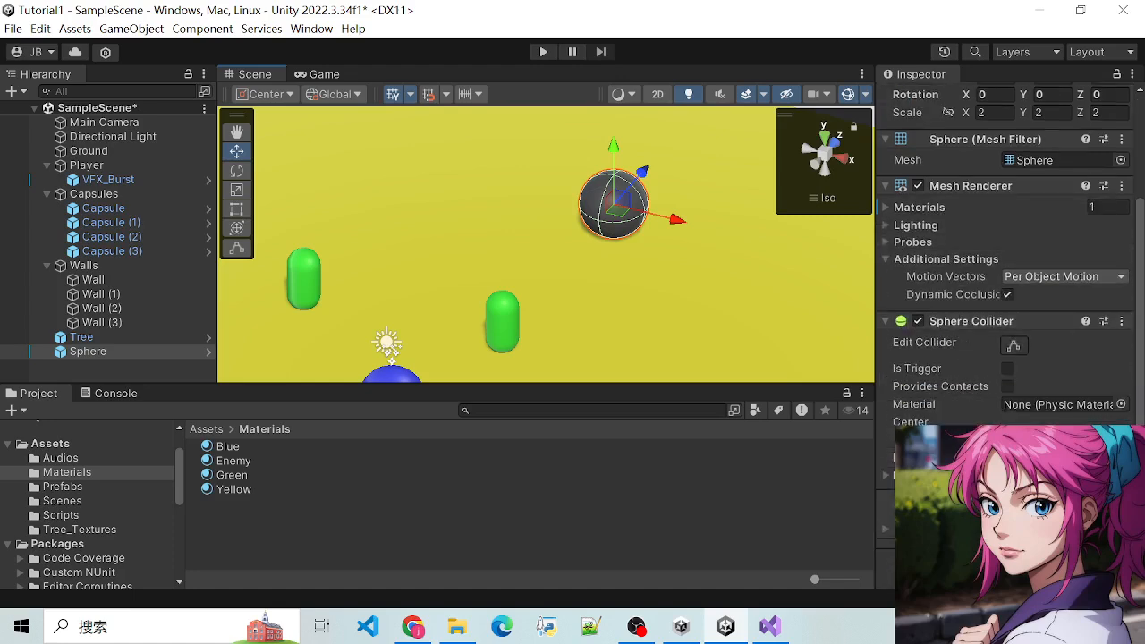
scroll(889, 535, down, 3)
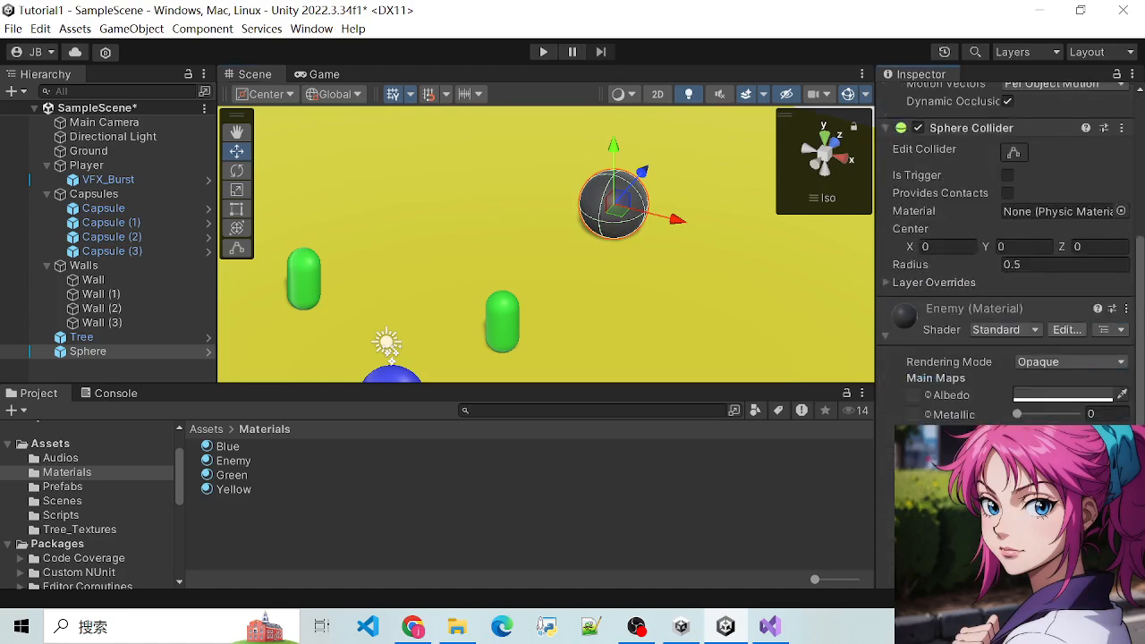
click(1082, 404)
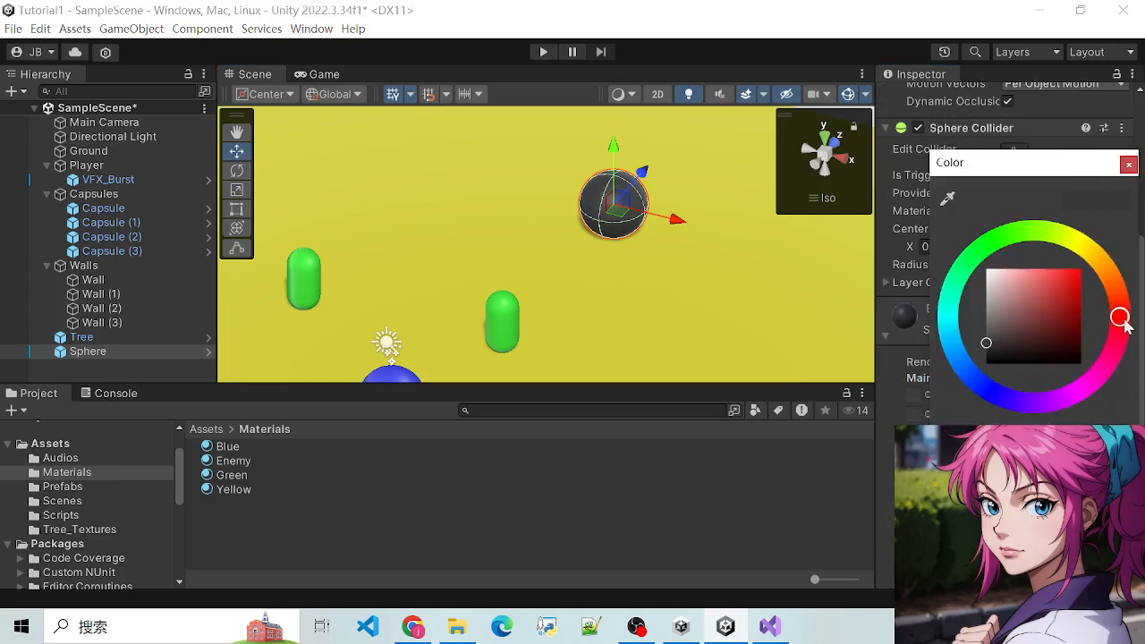
click(1129, 164)
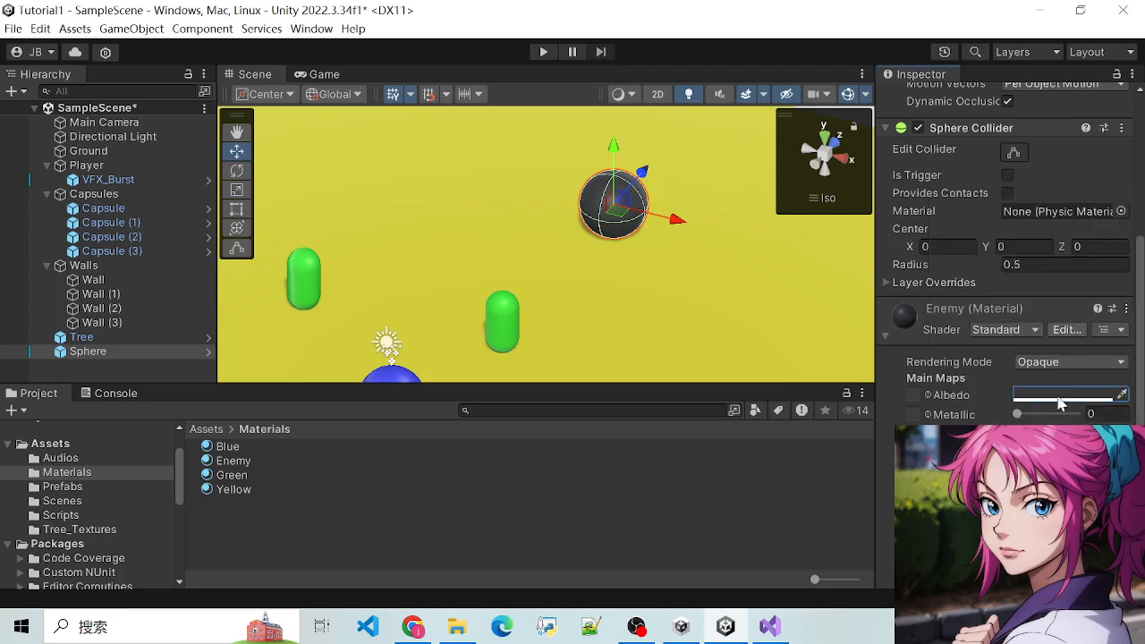
click(1039, 399)
drag(1128, 322, 1120, 330)
drag(987, 352, 1069, 277)
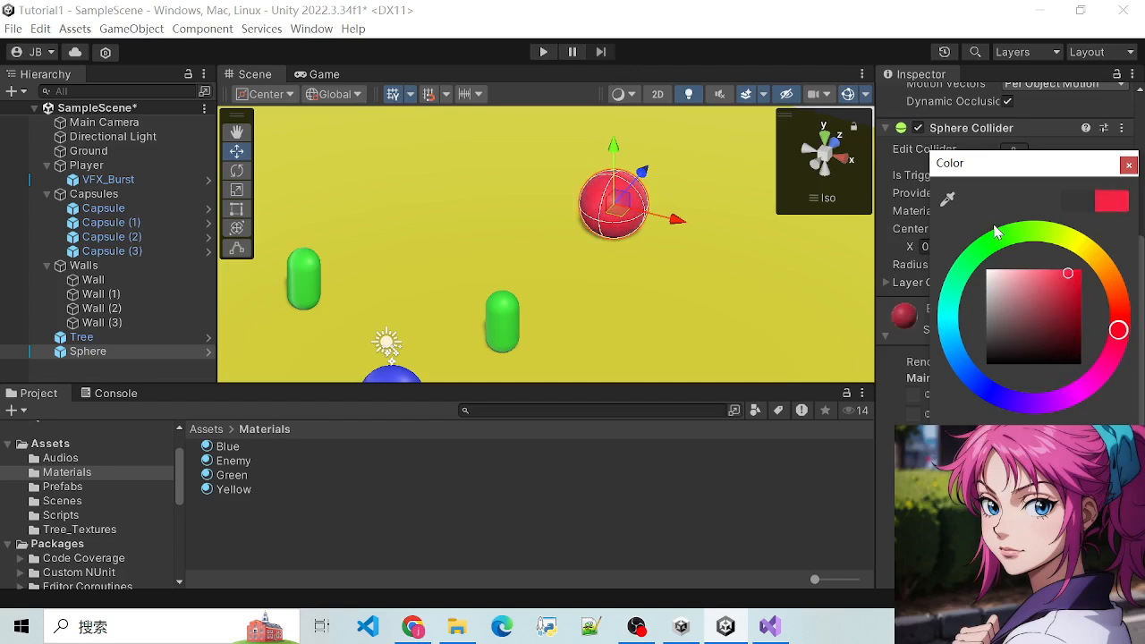
click(1129, 166)
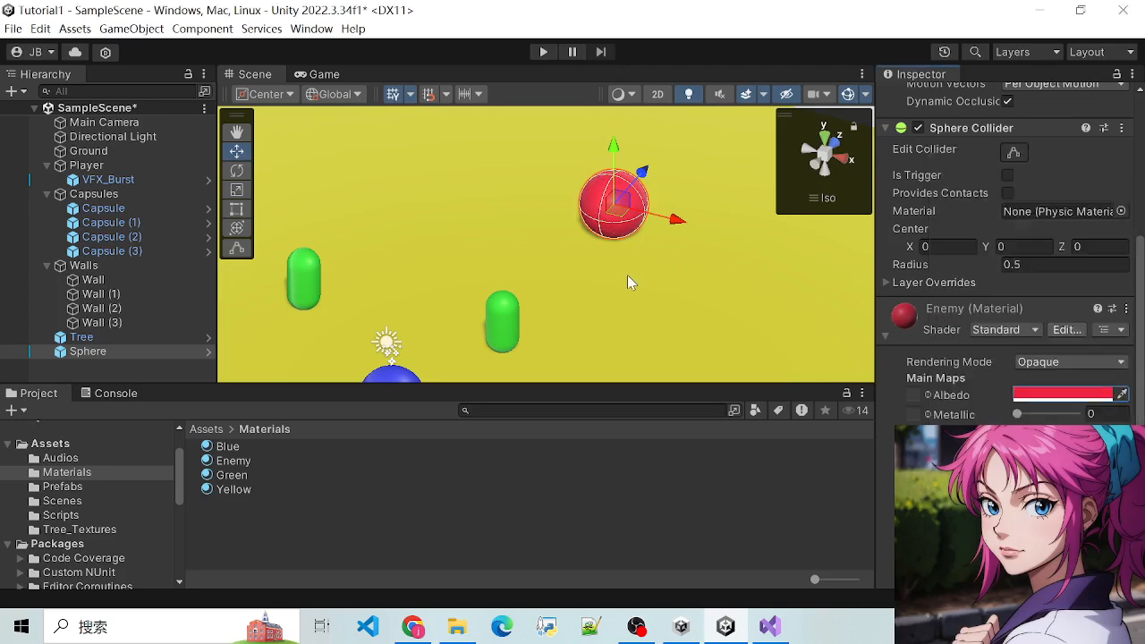
Examine the sphere's component settings and its size and placement relative to the capsules, player ball and walls in the scene
scroll(626, 274, up, 1)
scroll(617, 269, down, 3)
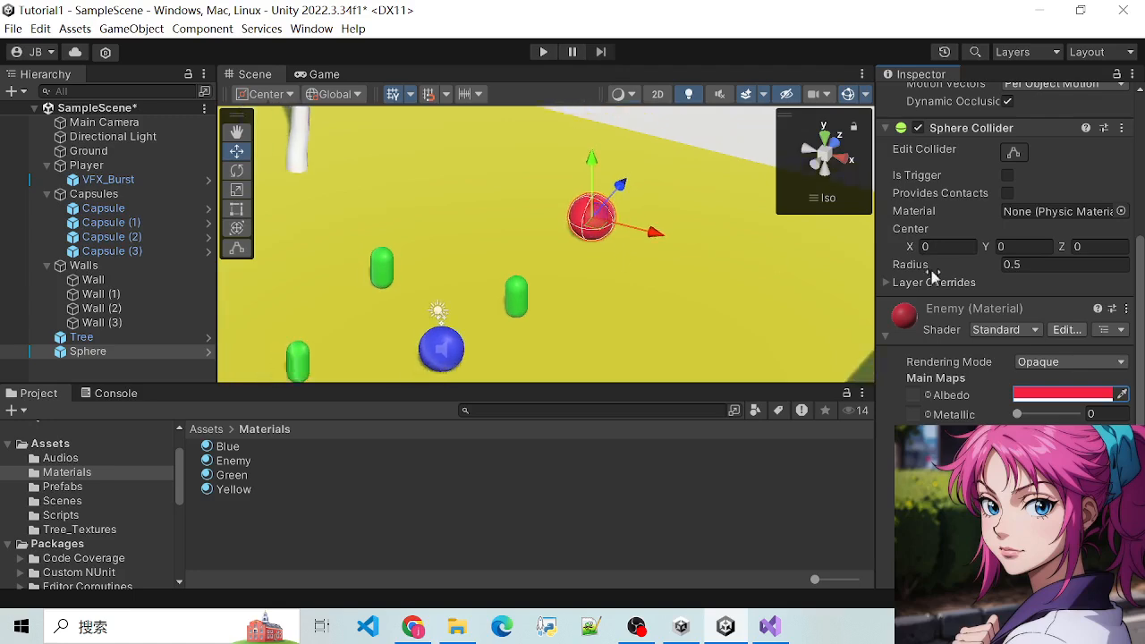
scroll(1000, 298, down, 5)
scroll(992, 289, up, 6)
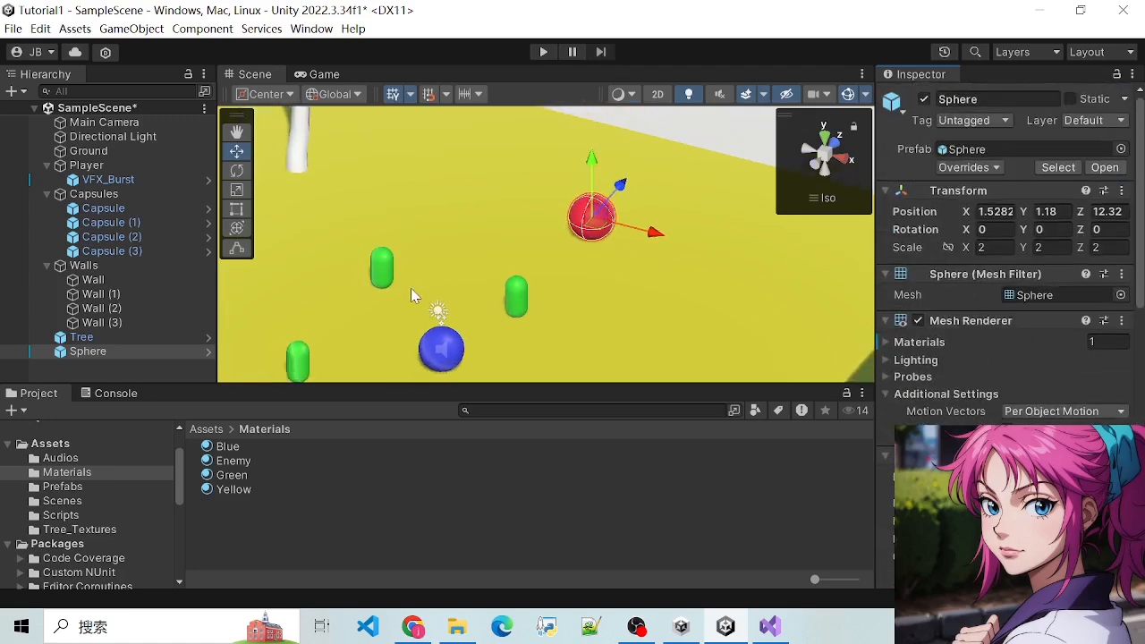
scroll(477, 194, down, 1)
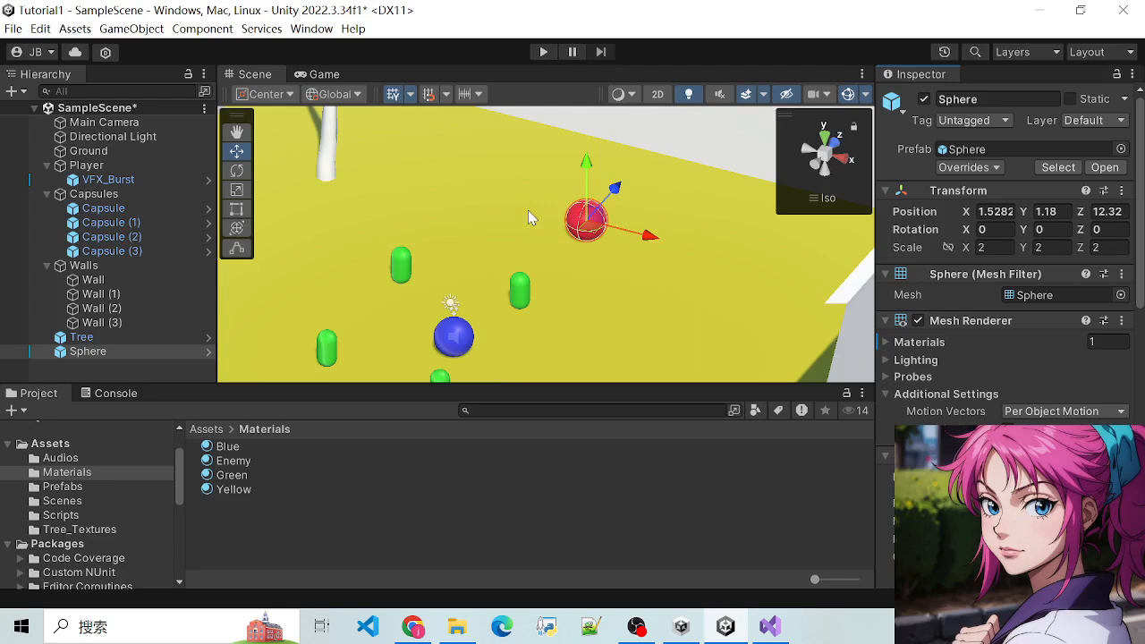
scroll(500, 223, down, 2)
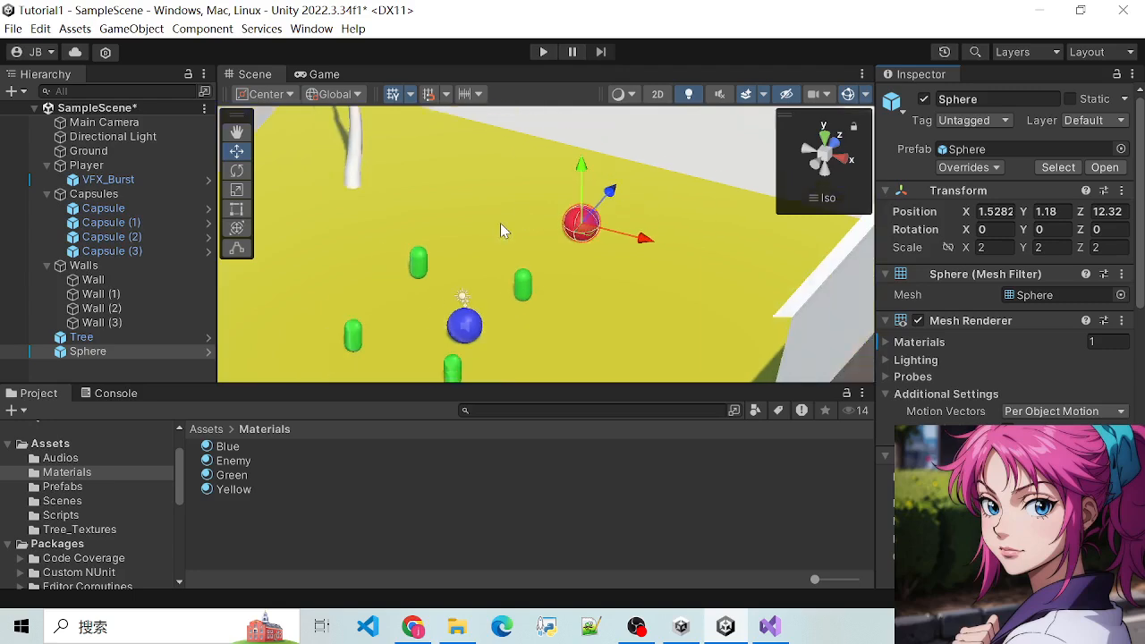
scroll(500, 223, down, 4)
scroll(500, 223, up, 6)
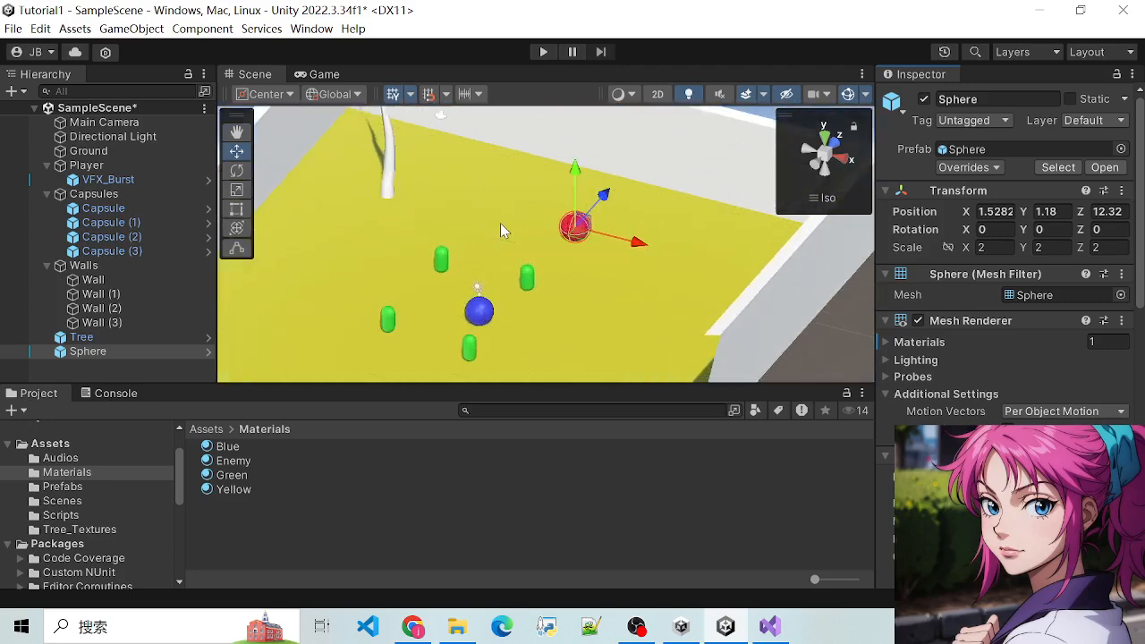
scroll(500, 224, up, 1)
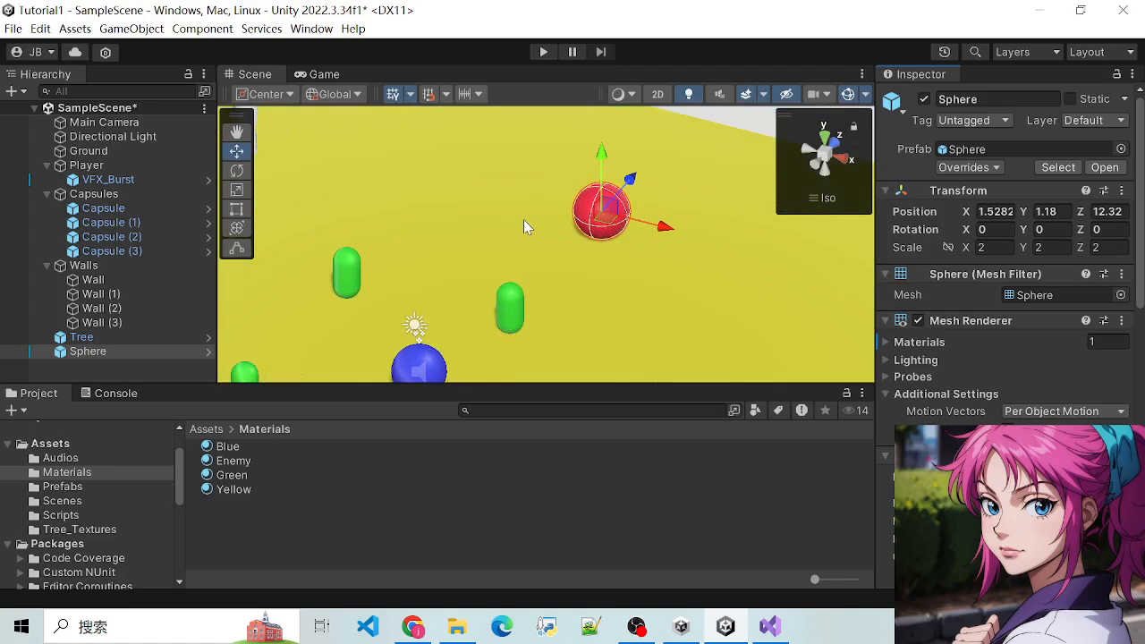
scroll(524, 221, down, 1)
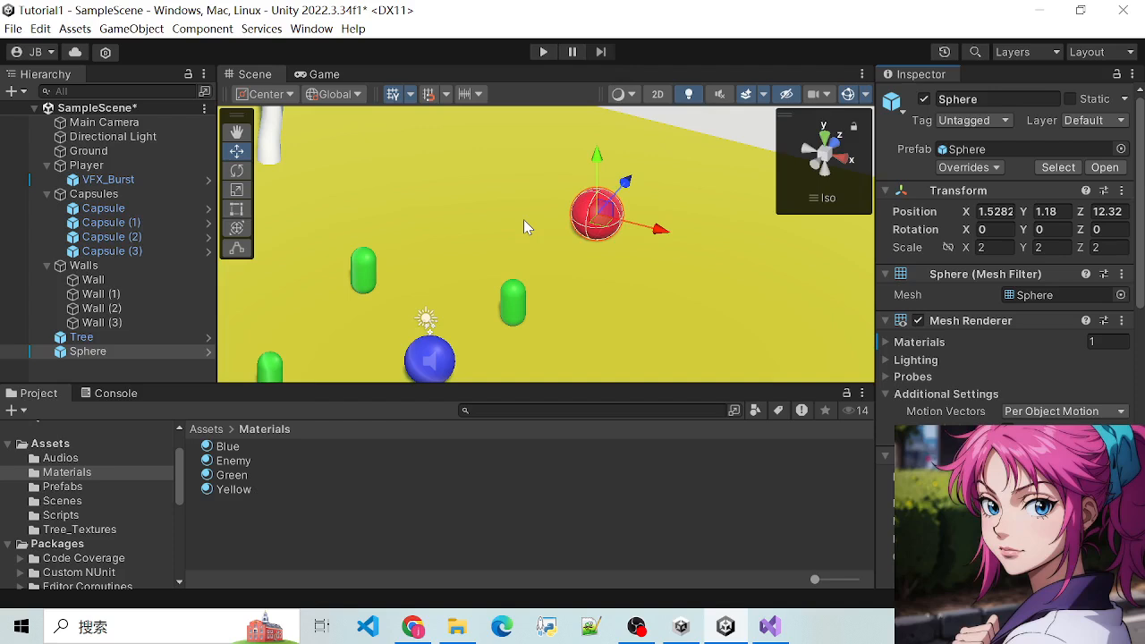
scroll(523, 220, down, 1)
scroll(494, 297, up, 2)
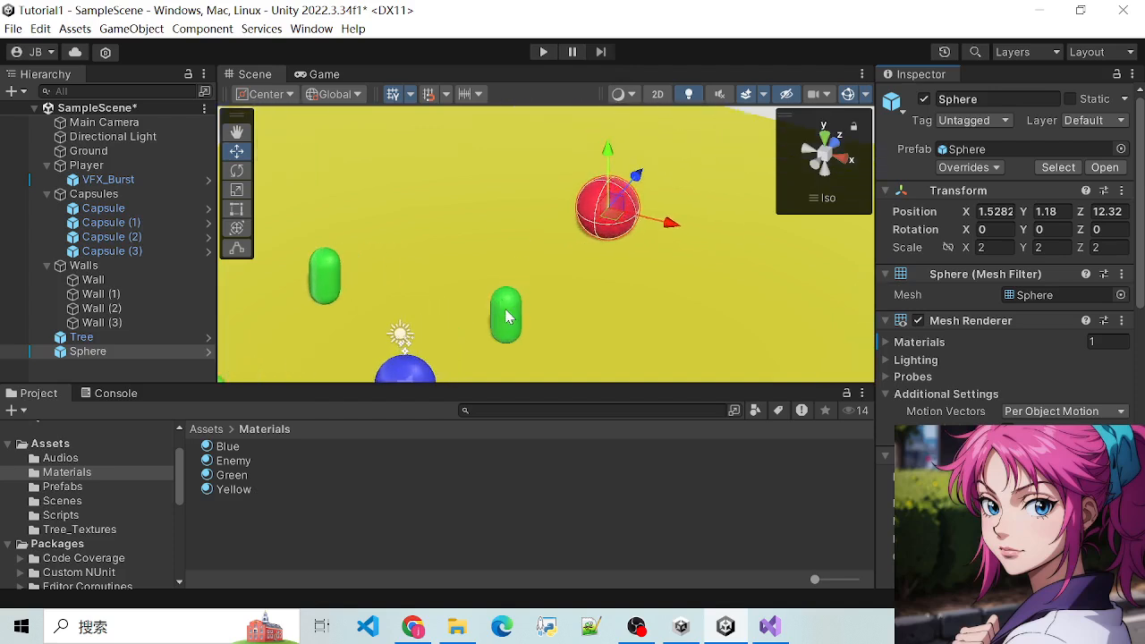
click(507, 317)
click(602, 203)
scroll(493, 280, down, 1)
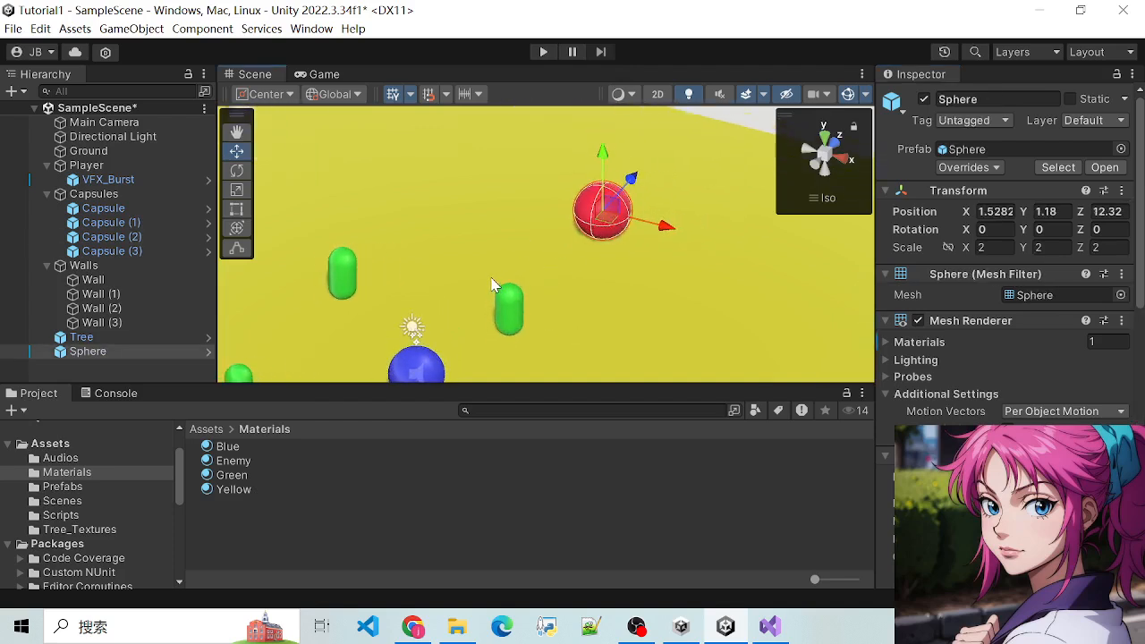
scroll(491, 285, up, 1)
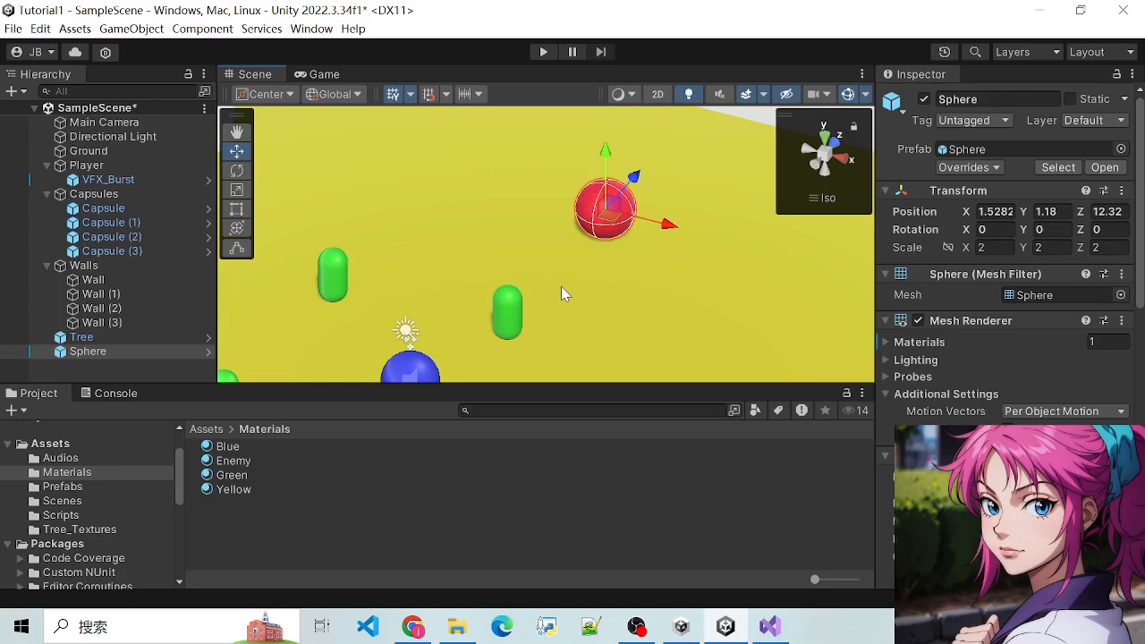
alt+drag(653, 296, 669, 322)
scroll(510, 211, down, 1)
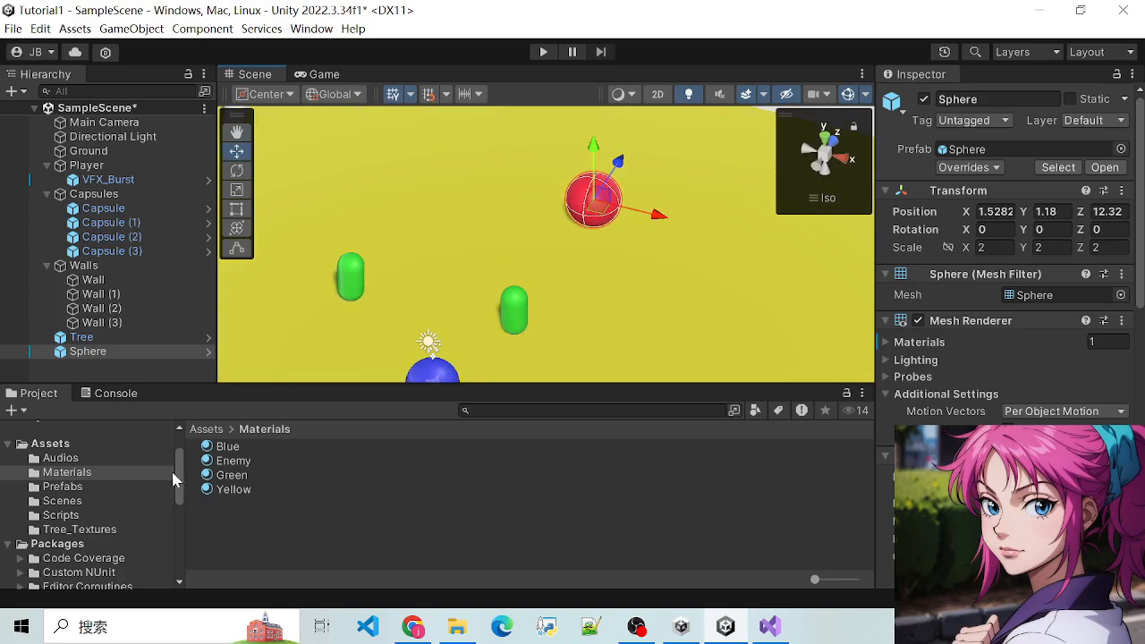
Browse the project's Assets folders and open the Prefabs folder
scroll(171, 468, down, 2)
scroll(173, 464, up, 4)
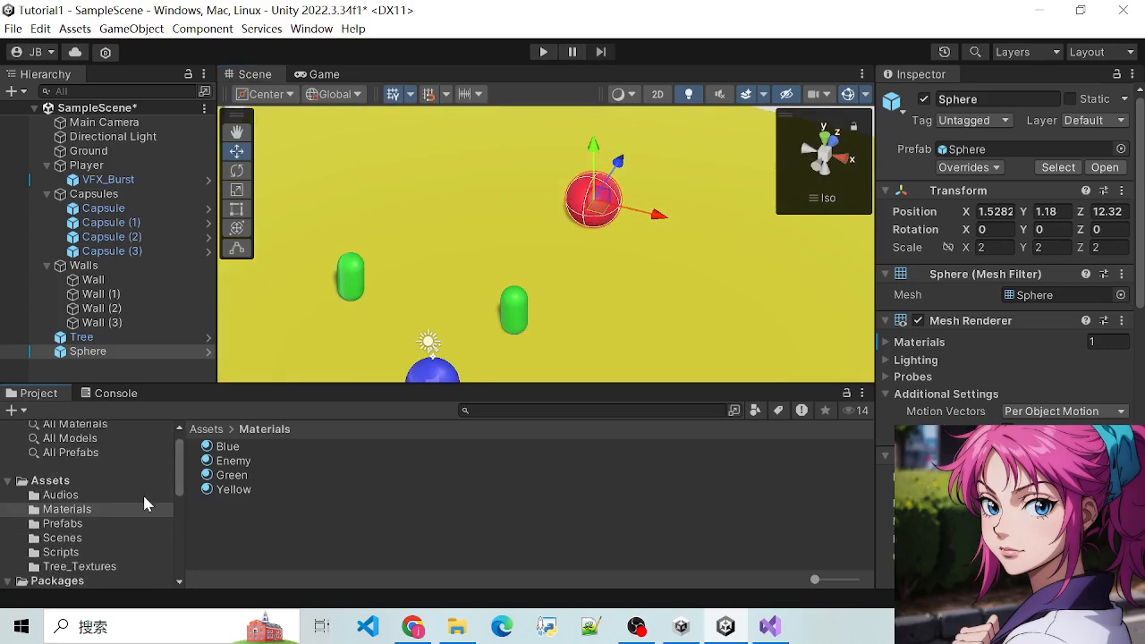
scroll(142, 501, down, 3)
scroll(126, 508, up, 3)
click(202, 430)
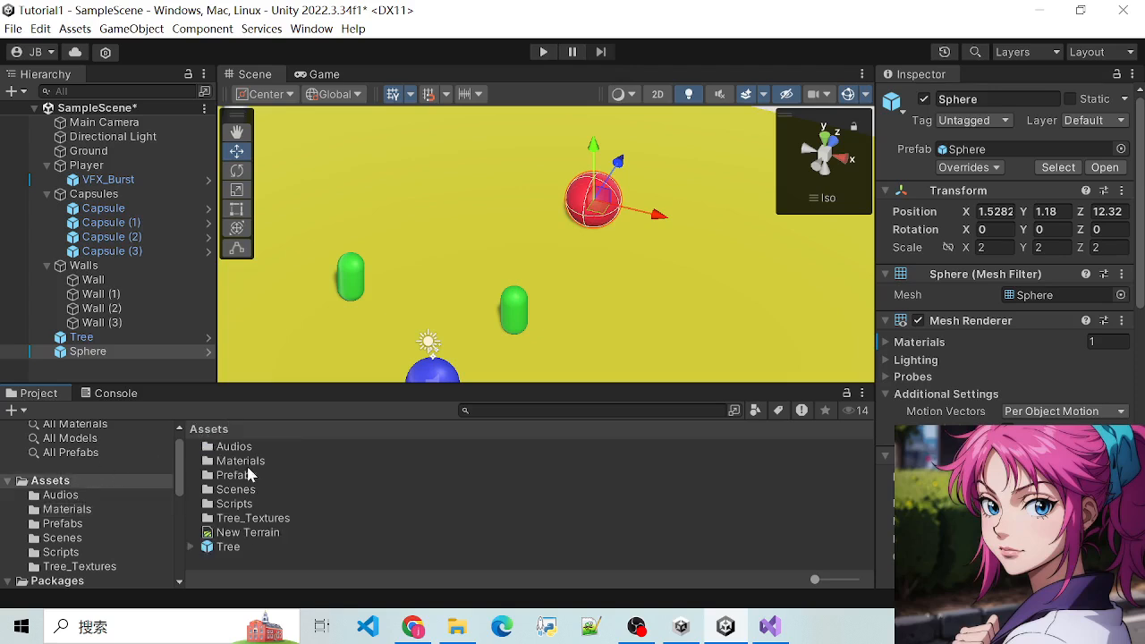
double_click(247, 465)
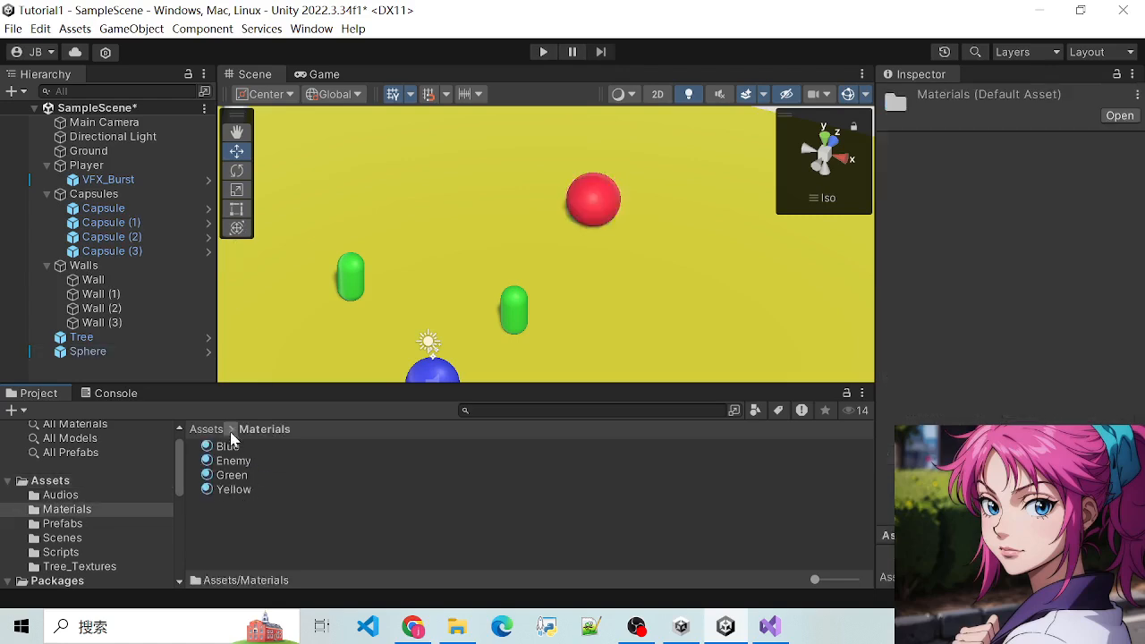
click(215, 430)
double_click(237, 476)
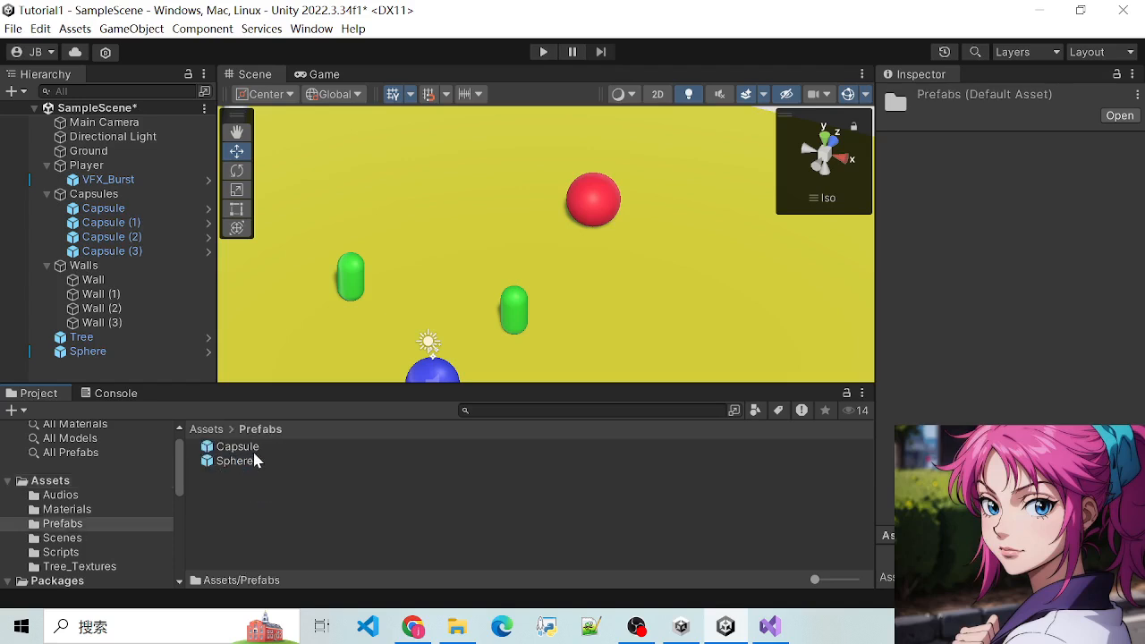
Compare the Sphere prefab asset with the Capsule prefab and the scene's Sphere, checking its components and assigned material
click(254, 462)
scroll(473, 276, down, 3)
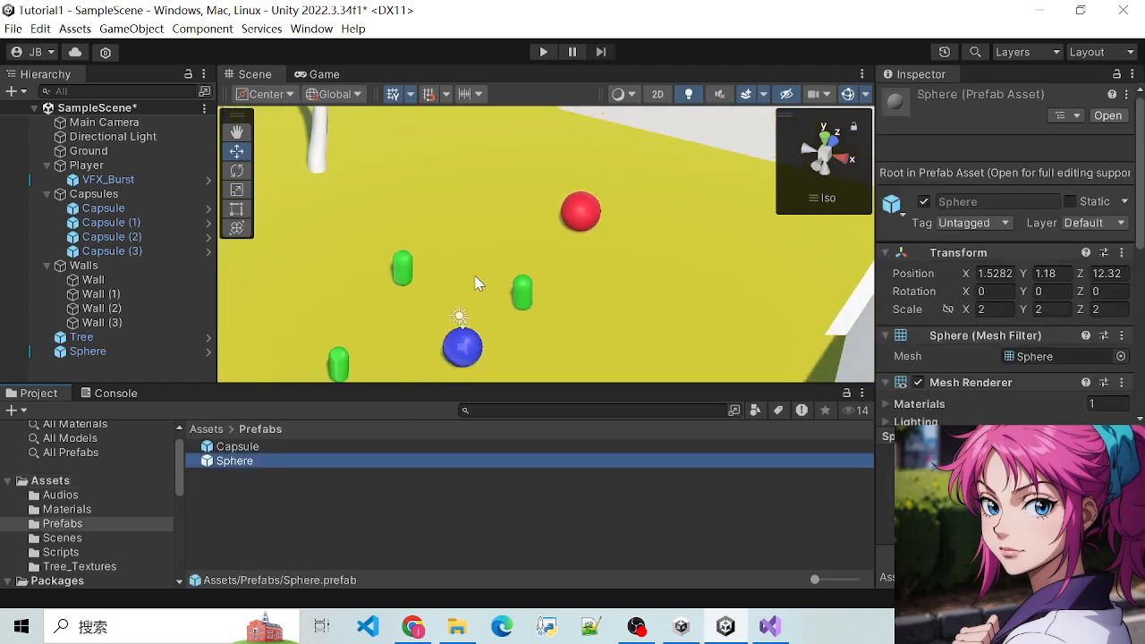
click(237, 447)
click(252, 459)
click(88, 353)
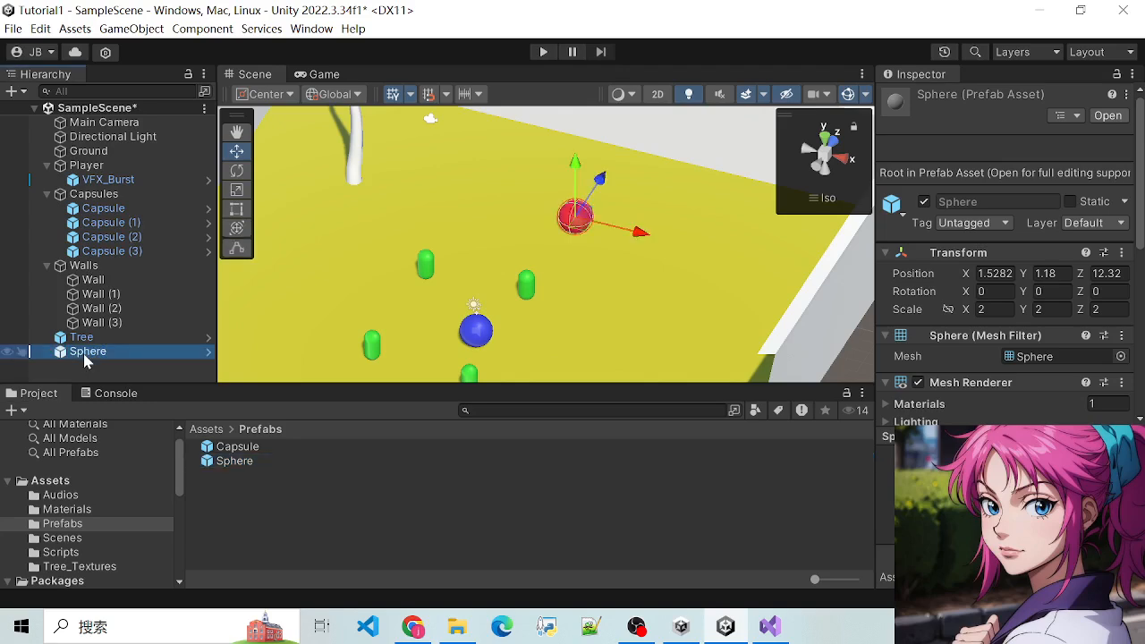
click(238, 447)
click(235, 461)
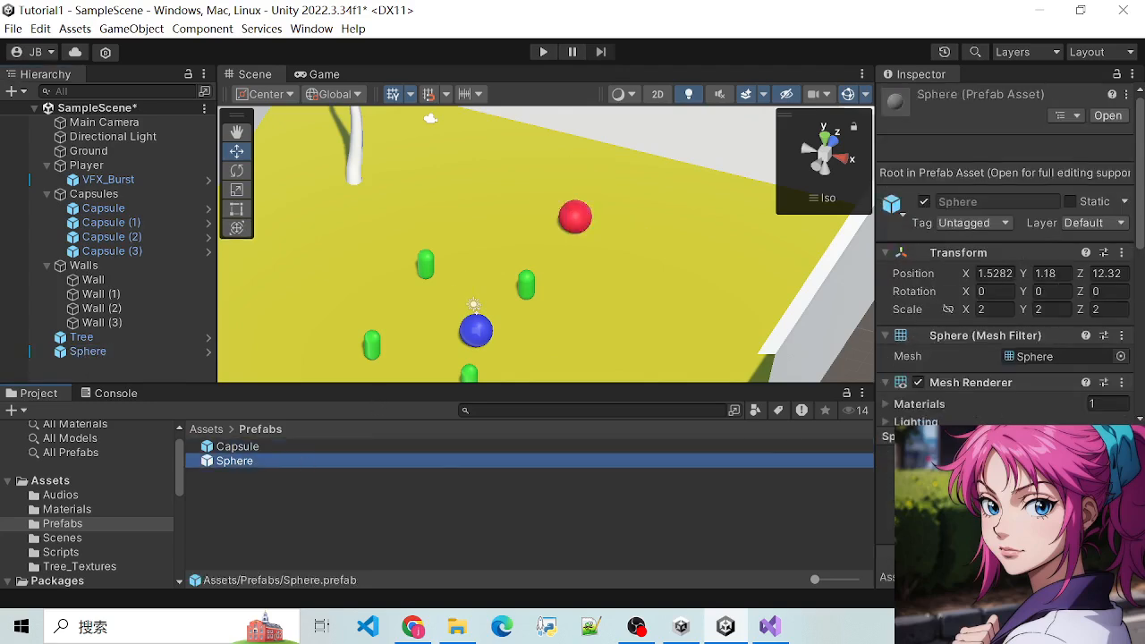
scroll(964, 397, down, 6)
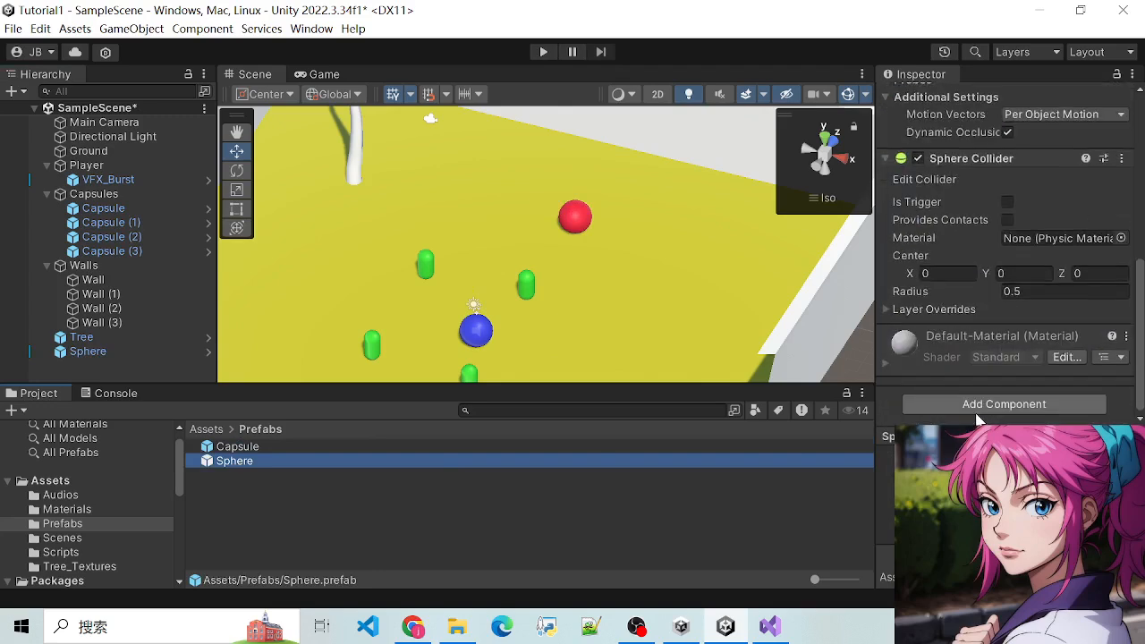
scroll(999, 335, up, 6)
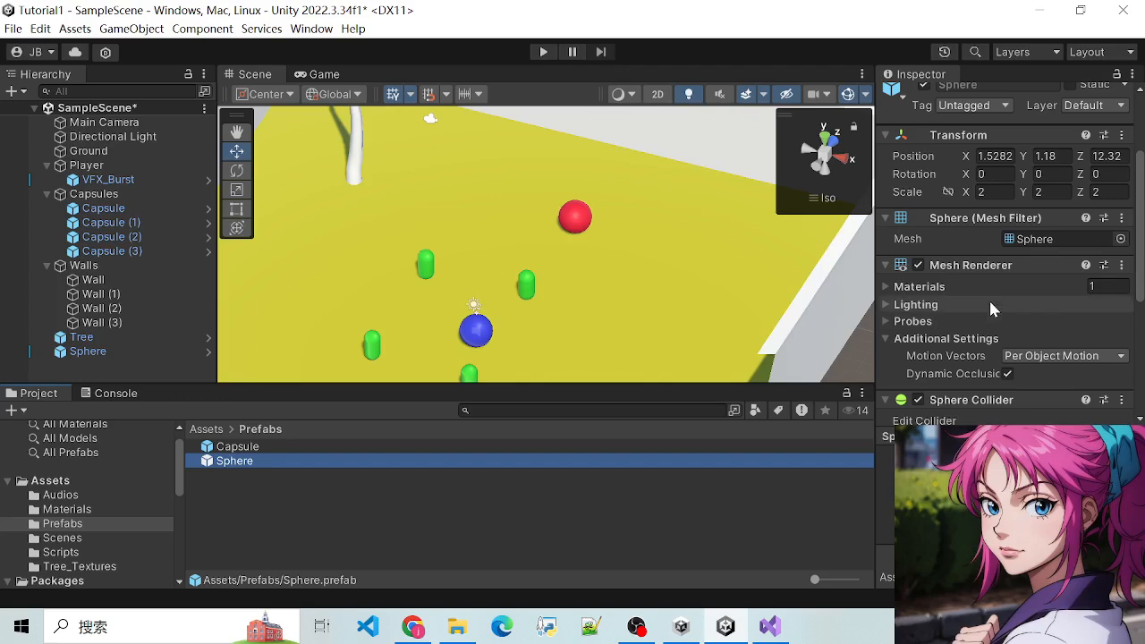
scroll(1005, 229, up, 2)
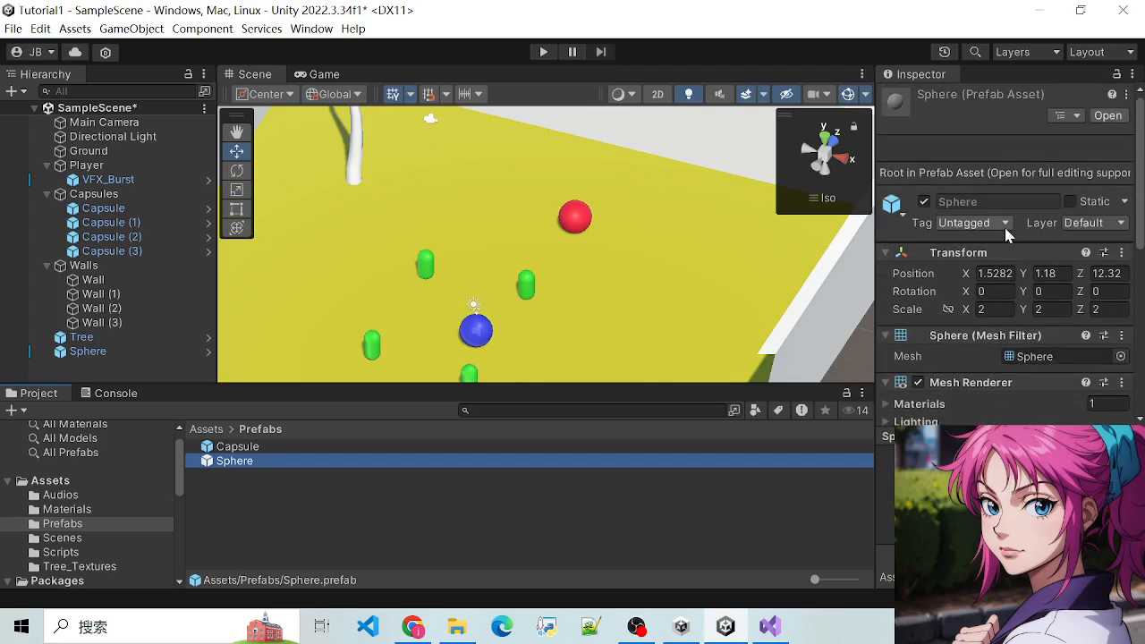
scroll(722, 341, down, 5)
Delete the Sphere prefab asset and recreate it in the Prefabs folder from the red Sphere in the scene
click(253, 487)
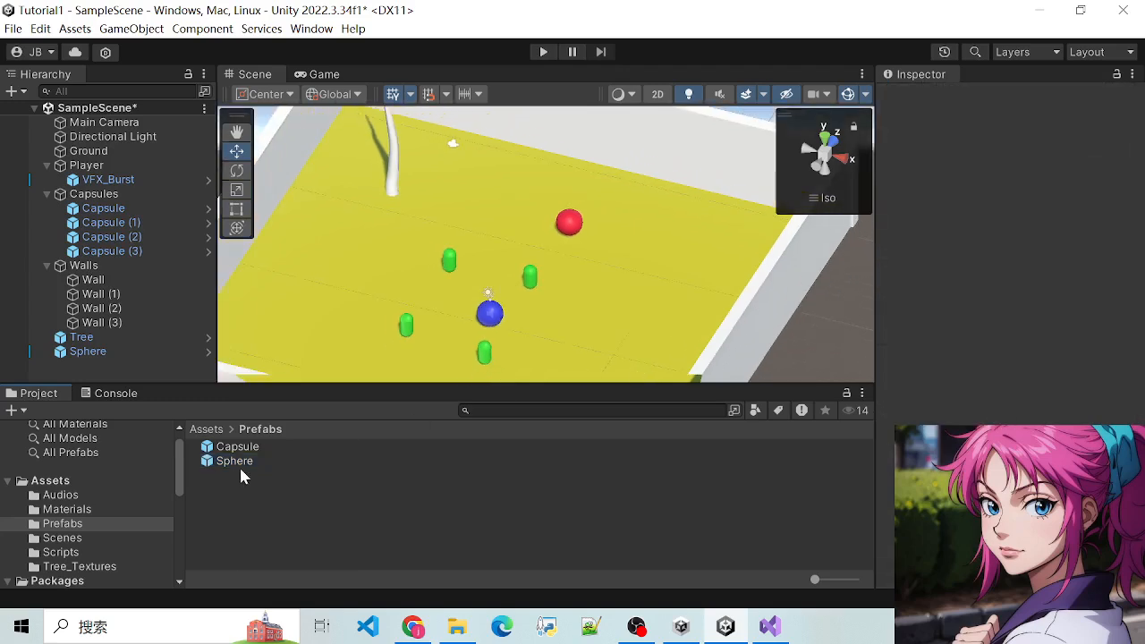
click(239, 463)
key(Delete)
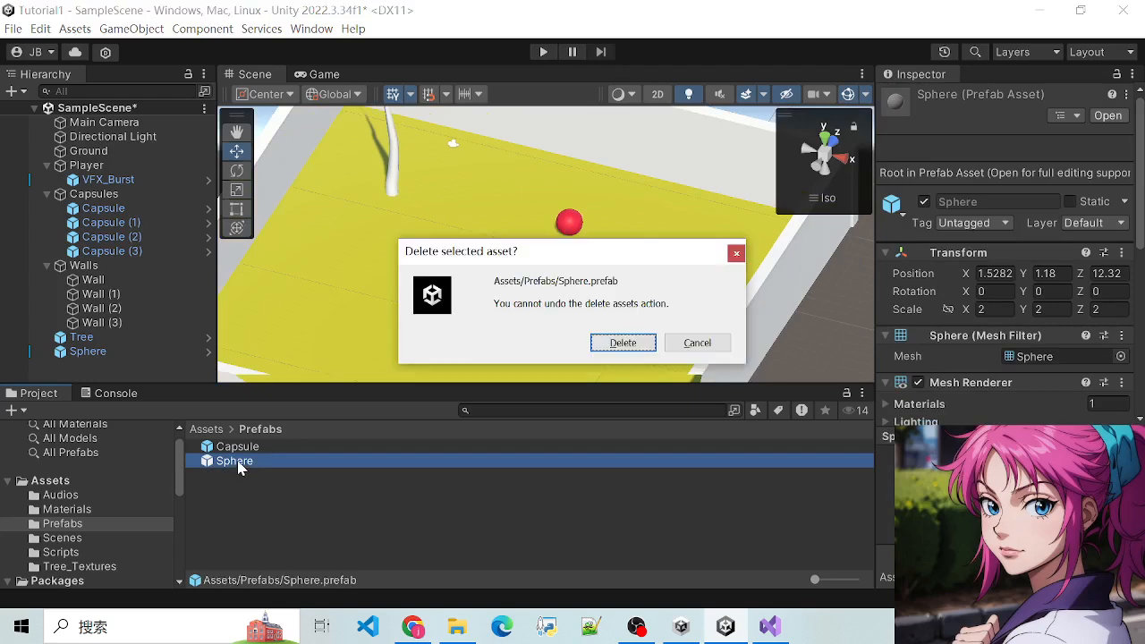
click(629, 342)
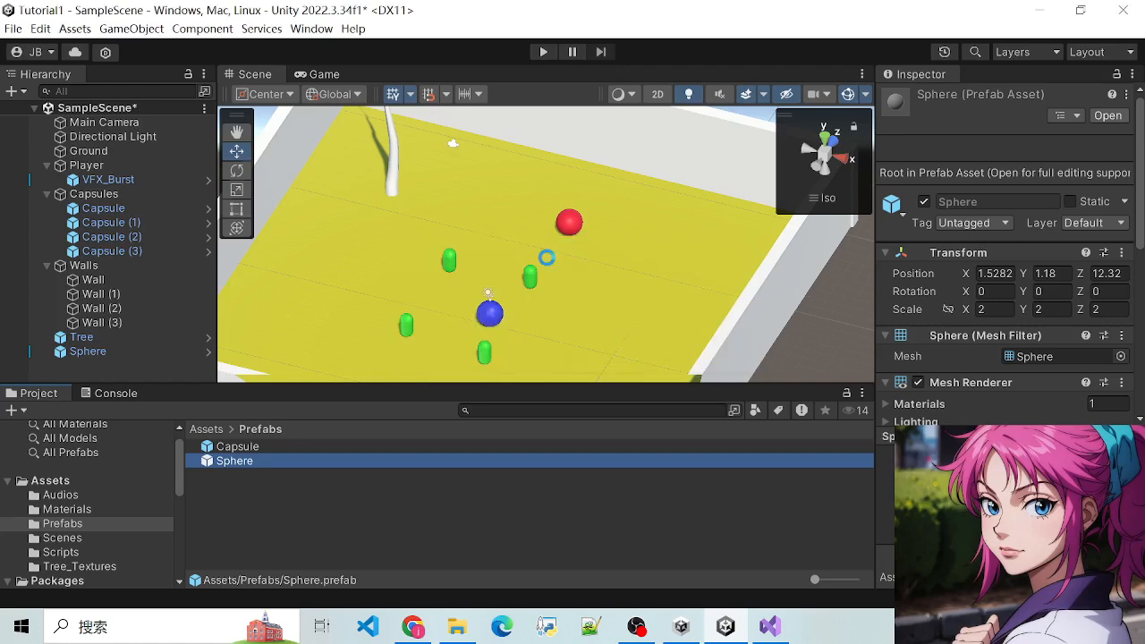
click(120, 351)
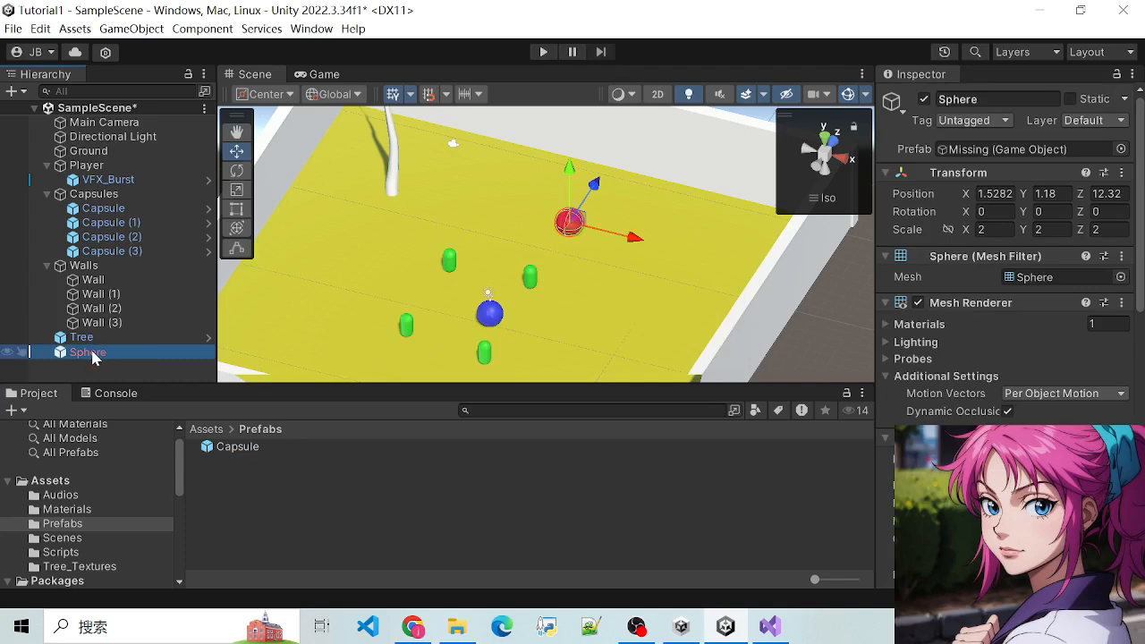
drag(93, 358, 262, 500)
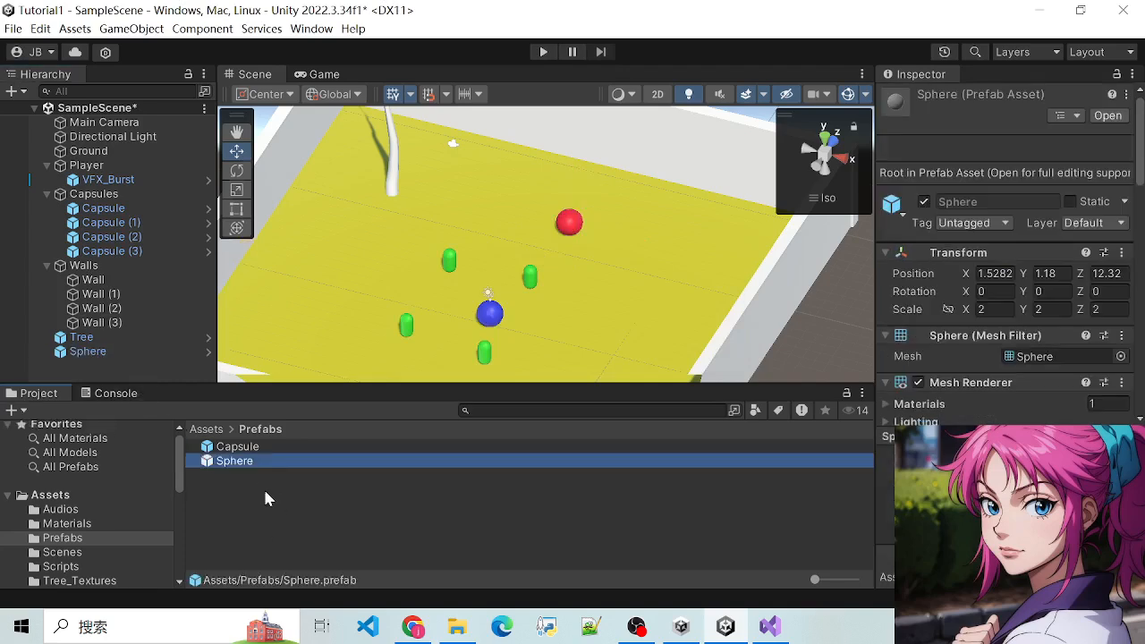
Check the recreated Sphere prefab's preview and component settings against those of the Capsule prefab
scroll(766, 356, down, 1)
click(243, 447)
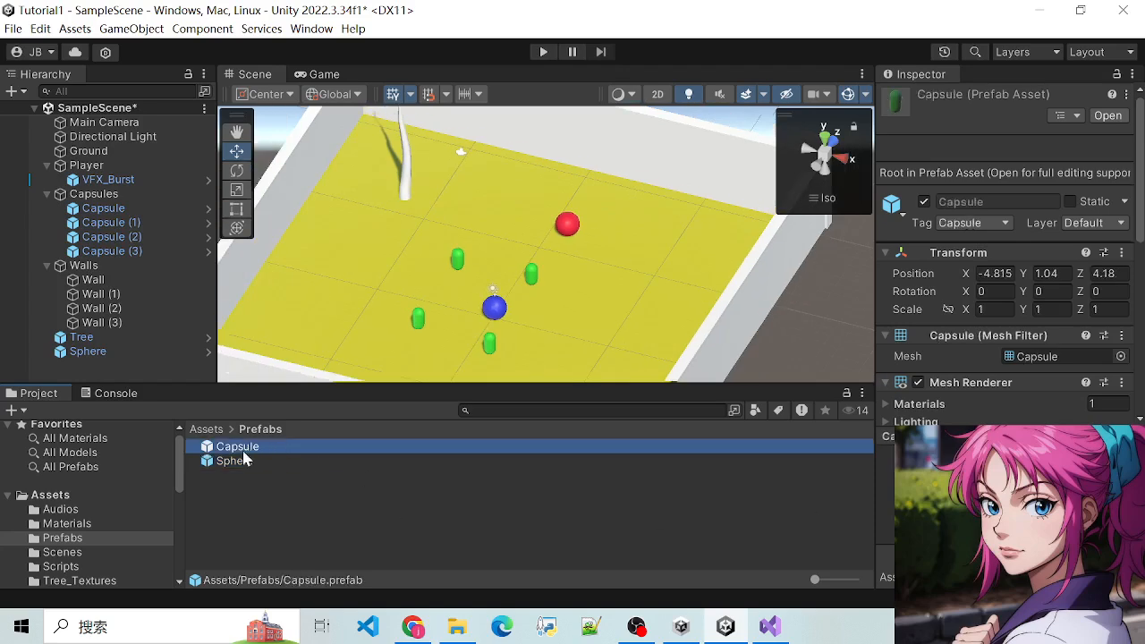
click(243, 458)
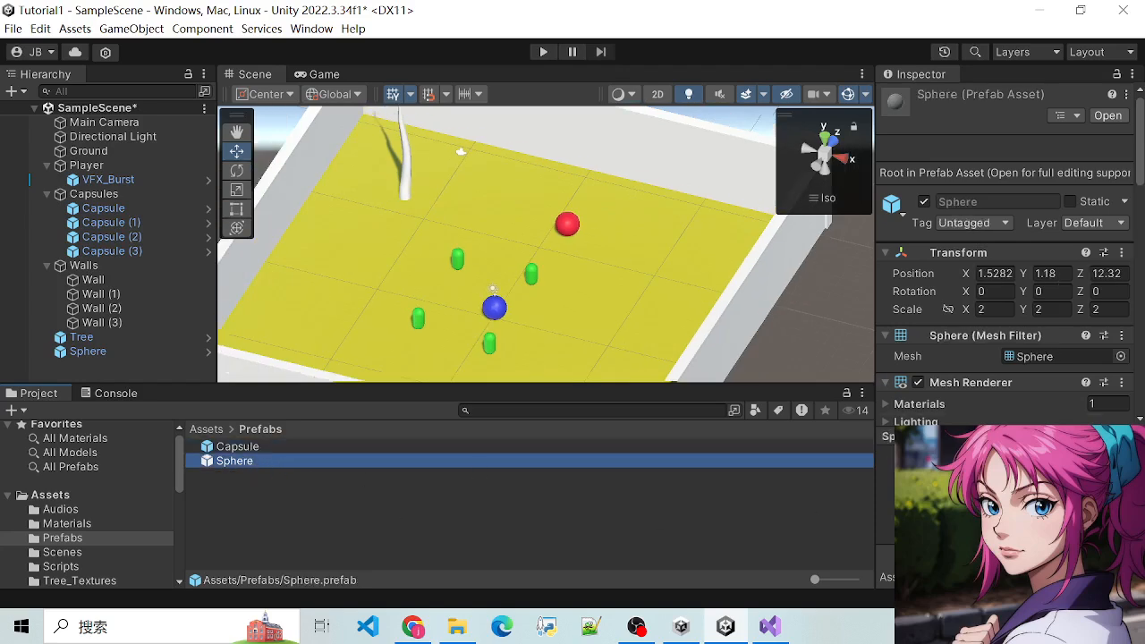
scroll(951, 393, down, 3)
scroll(951, 392, up, 3)
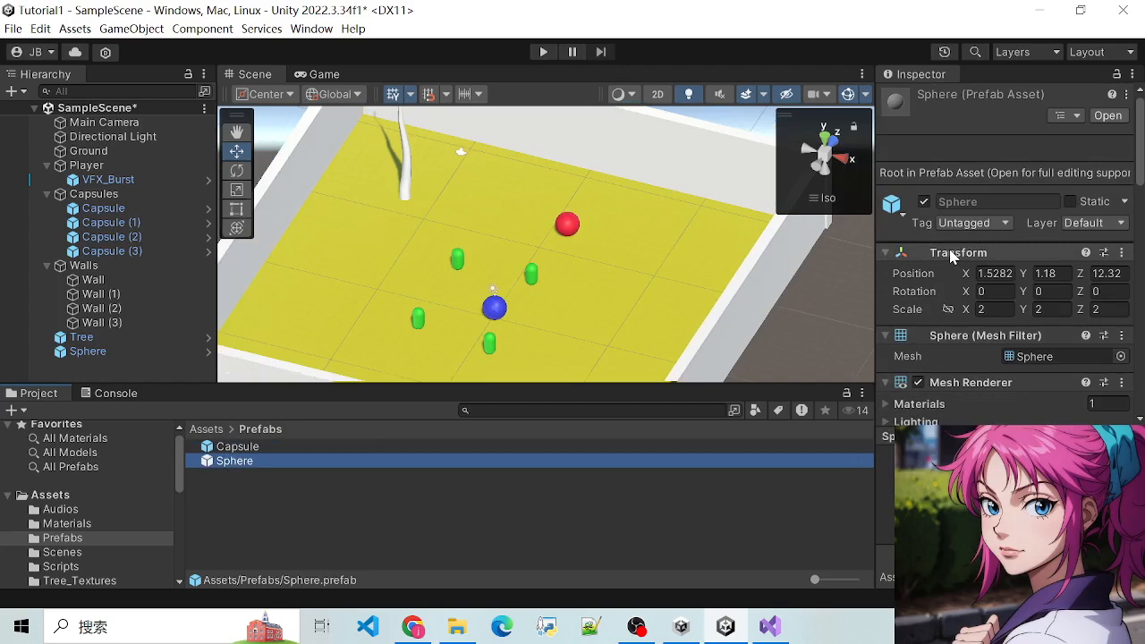
Delete the red Sphere from the scene, keeping its prefab asset, and save the scene
click(313, 502)
click(242, 462)
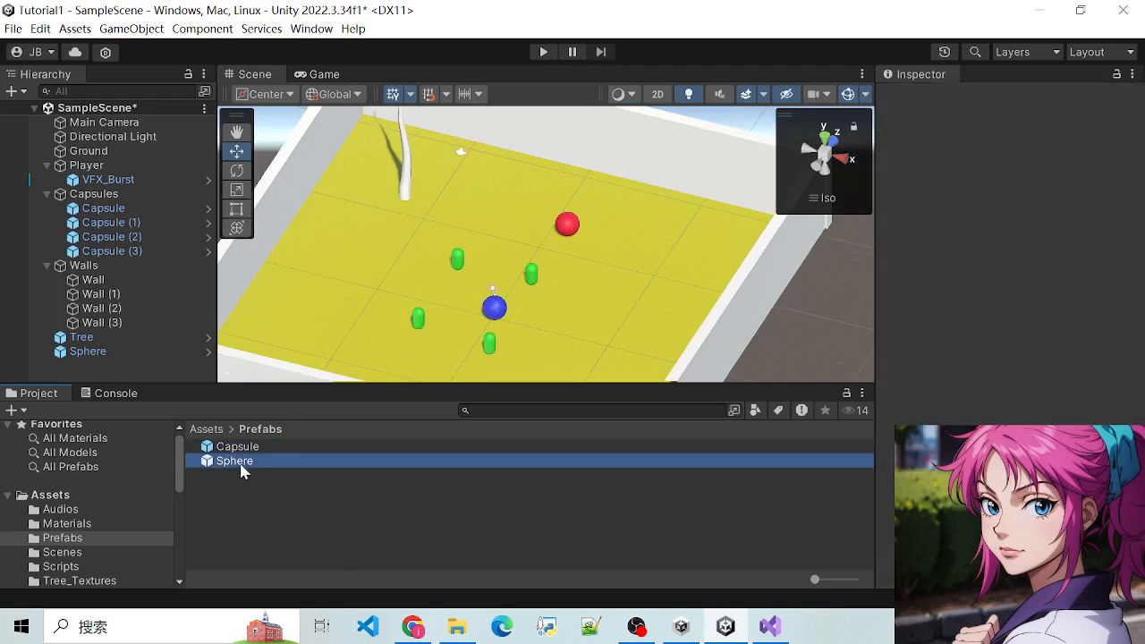
click(298, 490)
click(96, 351)
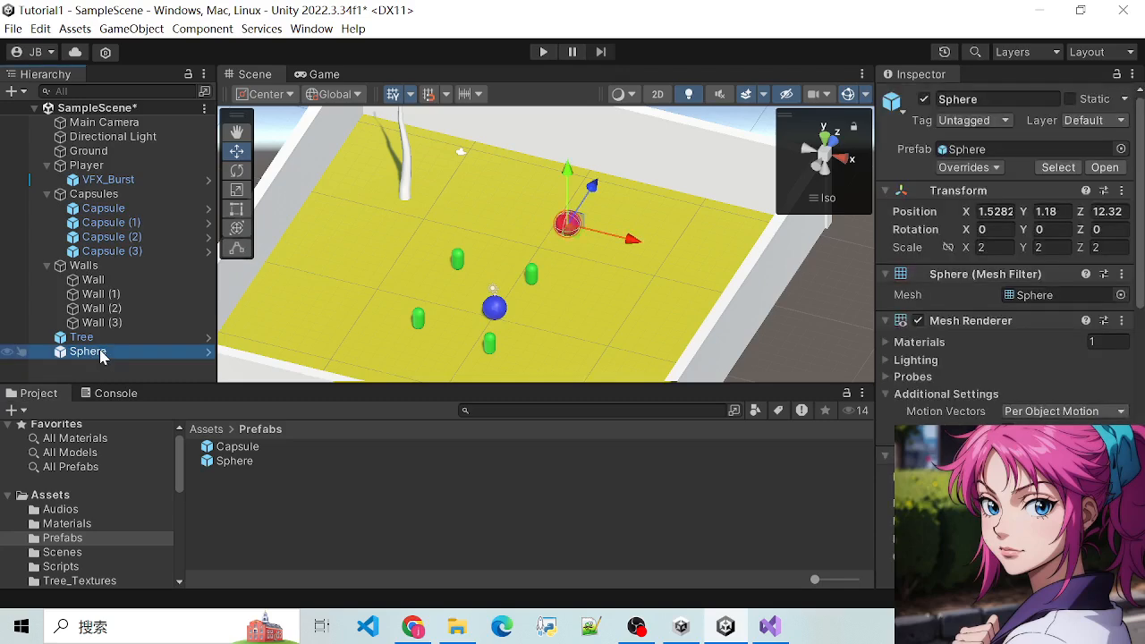
key(Delete)
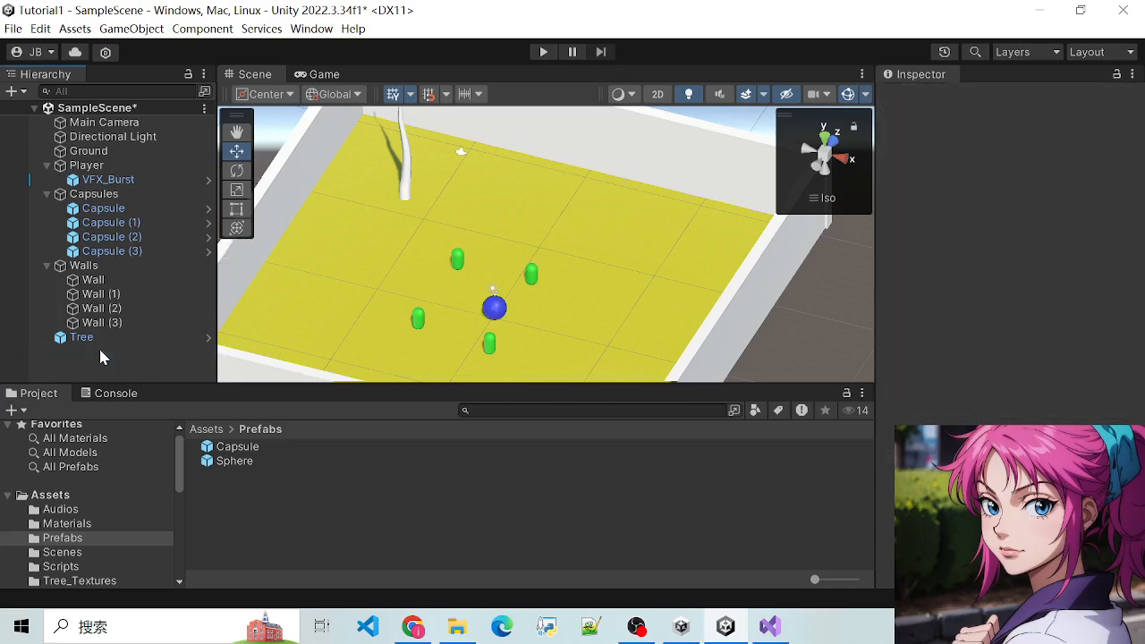
click(250, 462)
click(318, 496)
click(247, 463)
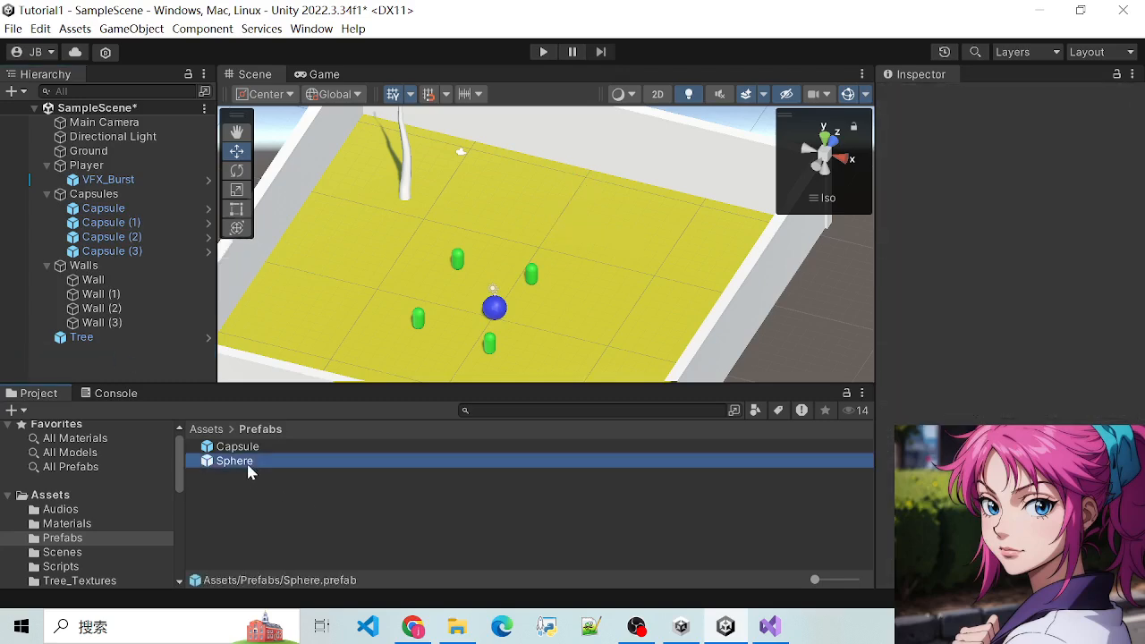
click(280, 487)
key(ctrl+s)
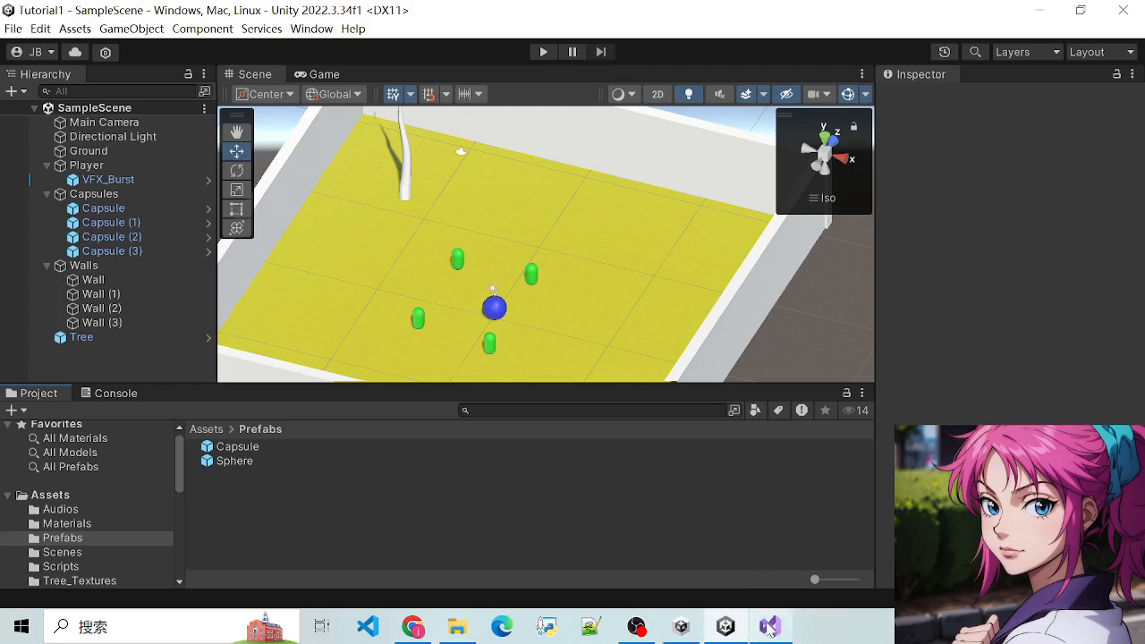
Create a C# script named Game Manager in the project's Scripts folder
click(206, 430)
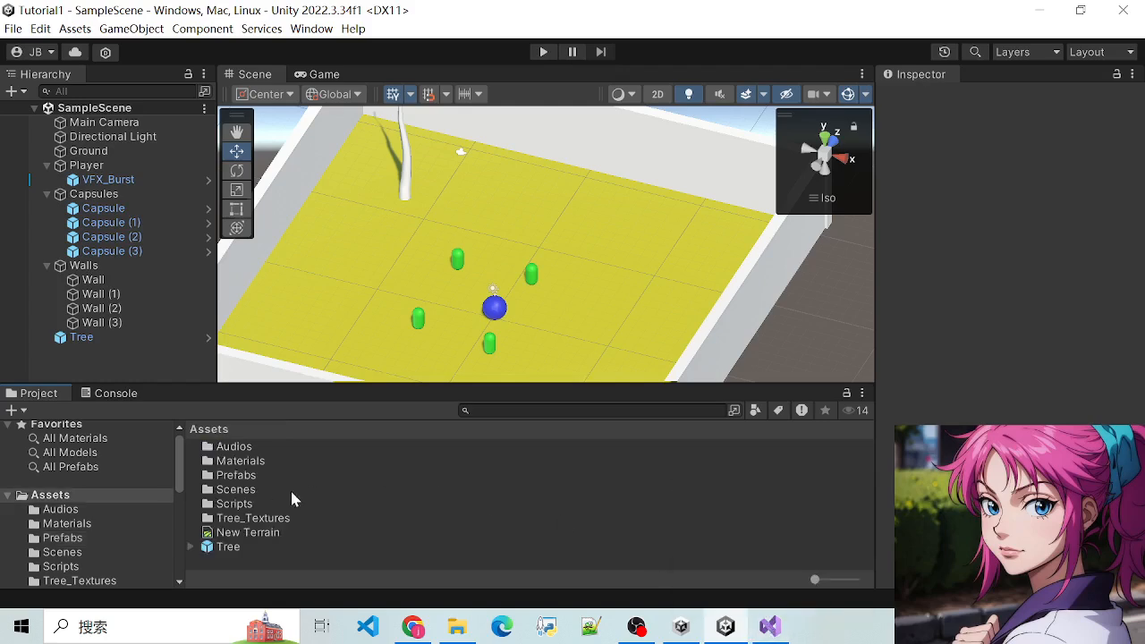
double_click(238, 504)
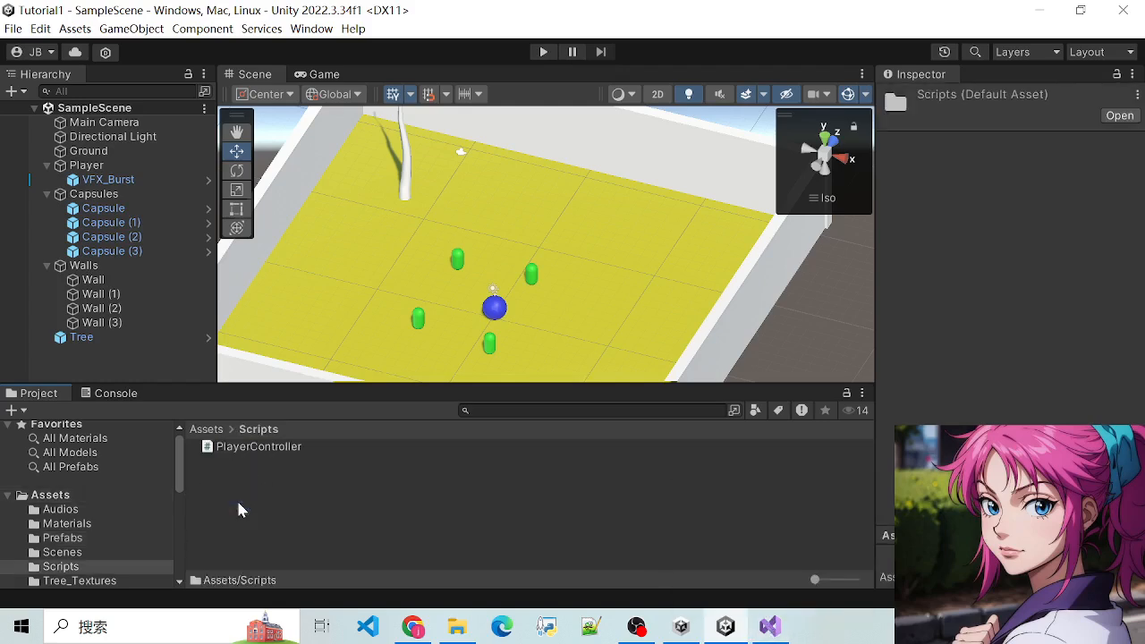
right_click(325, 507)
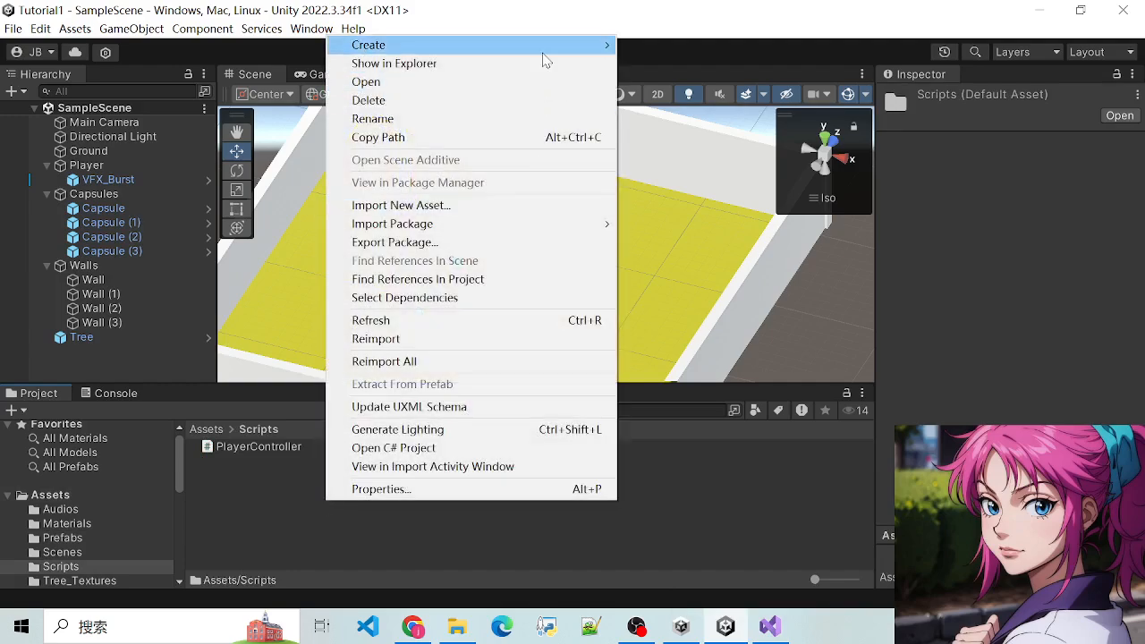
mouse_move(542, 44)
click(662, 59)
text(Gam)
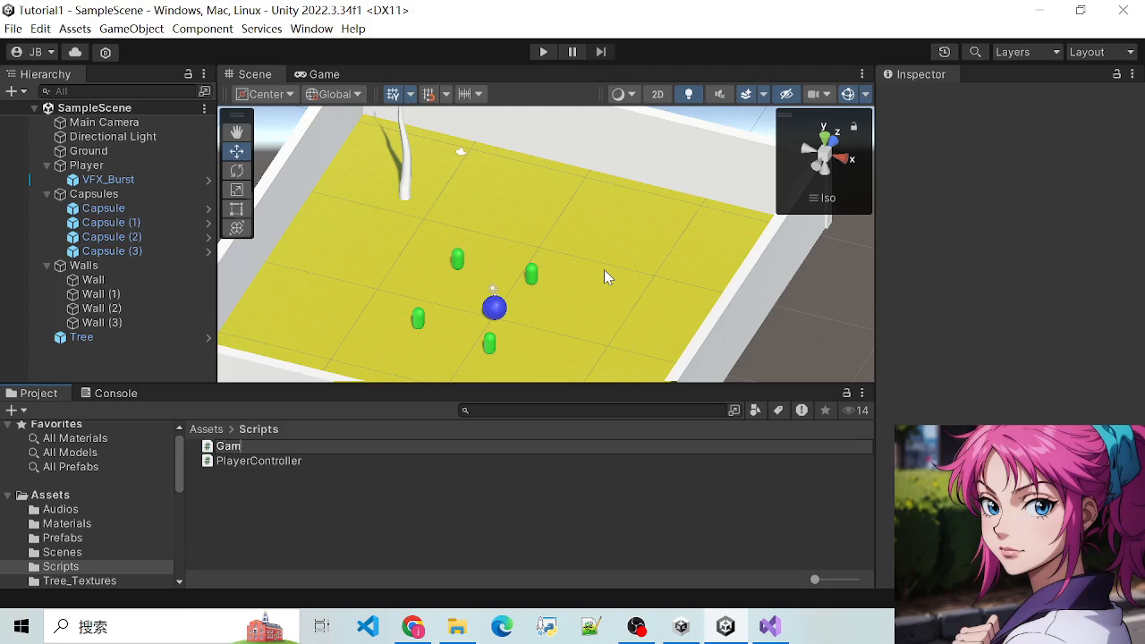
text(e Manager)
key(Return)
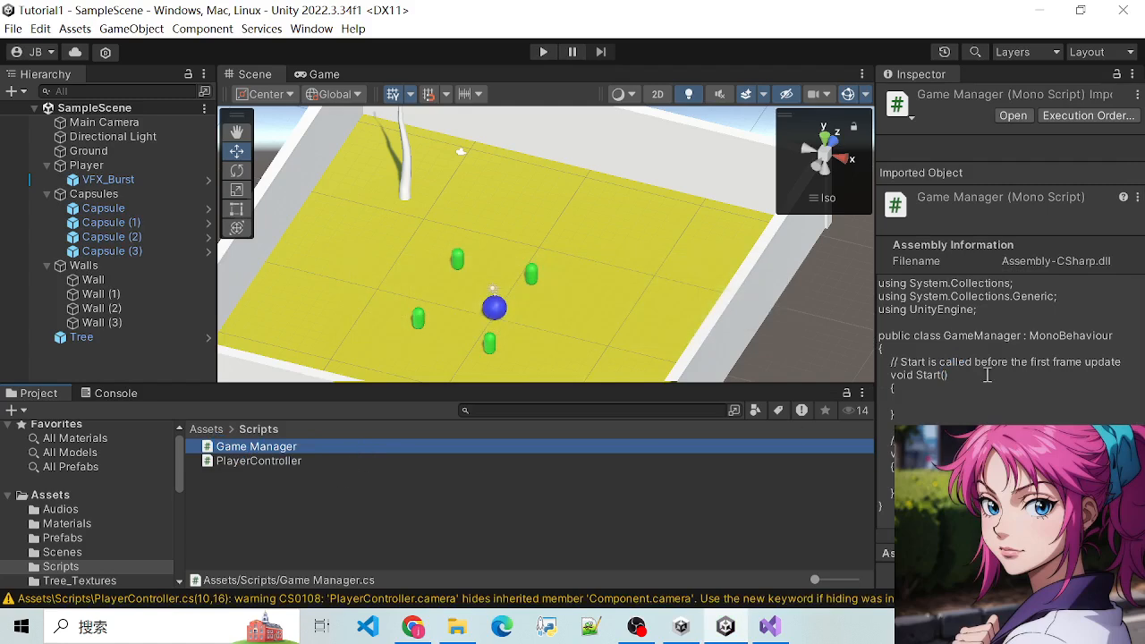
Delete the Game Manager script from the Scripts folder and confirm the deletion
click(249, 496)
click(245, 449)
key(Delete)
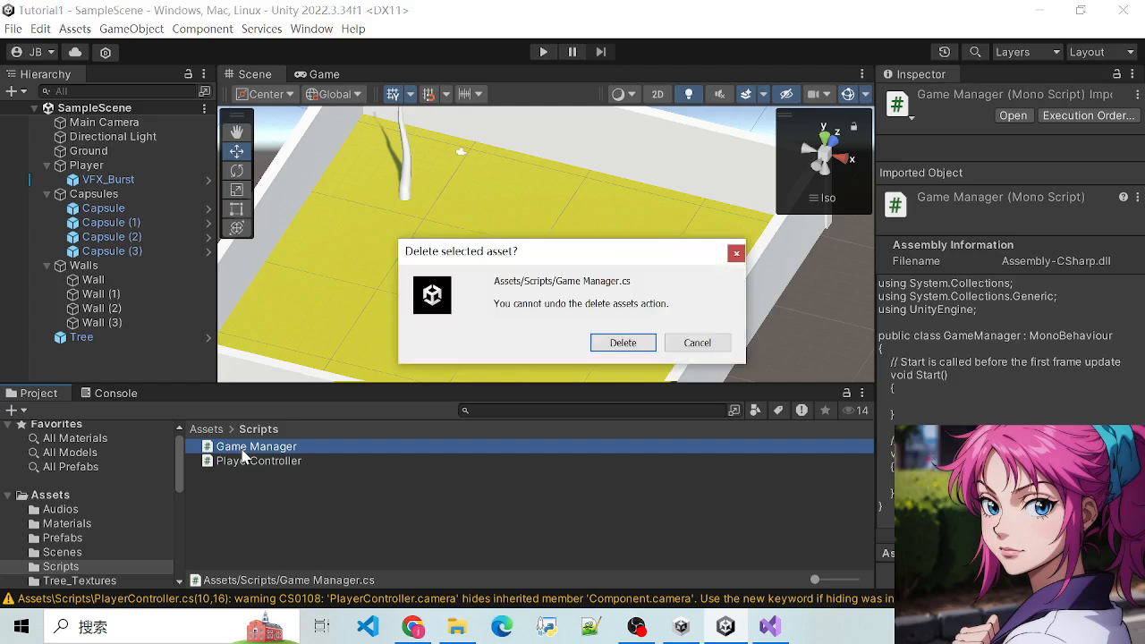
click(623, 341)
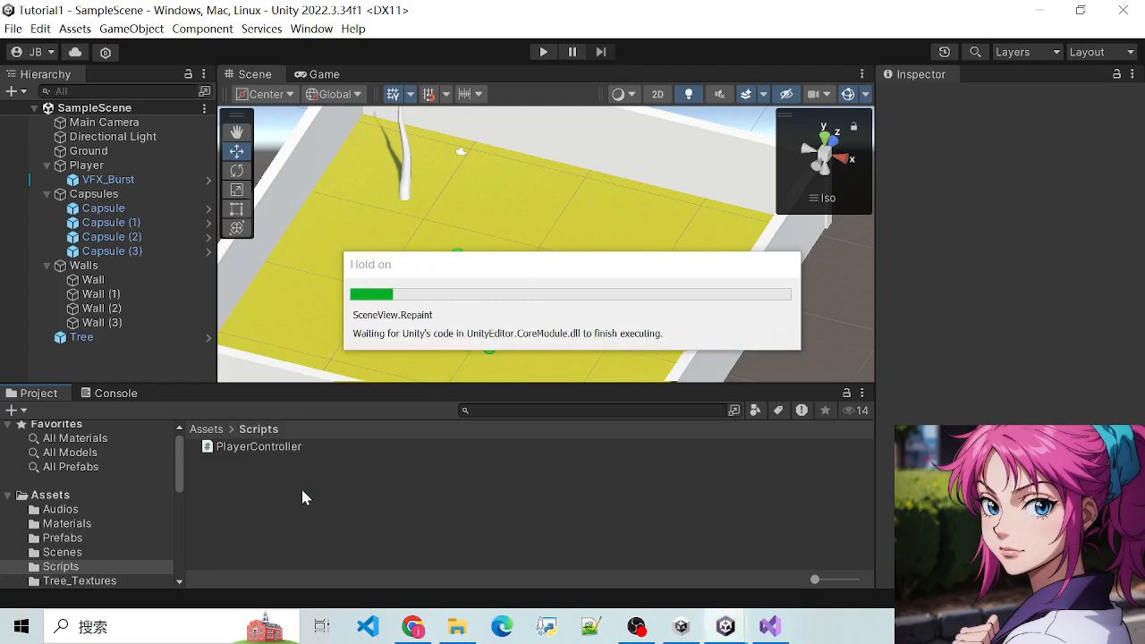
Create a C# script in the Scripts folder with the name GameManger, without a space
right_click(299, 488)
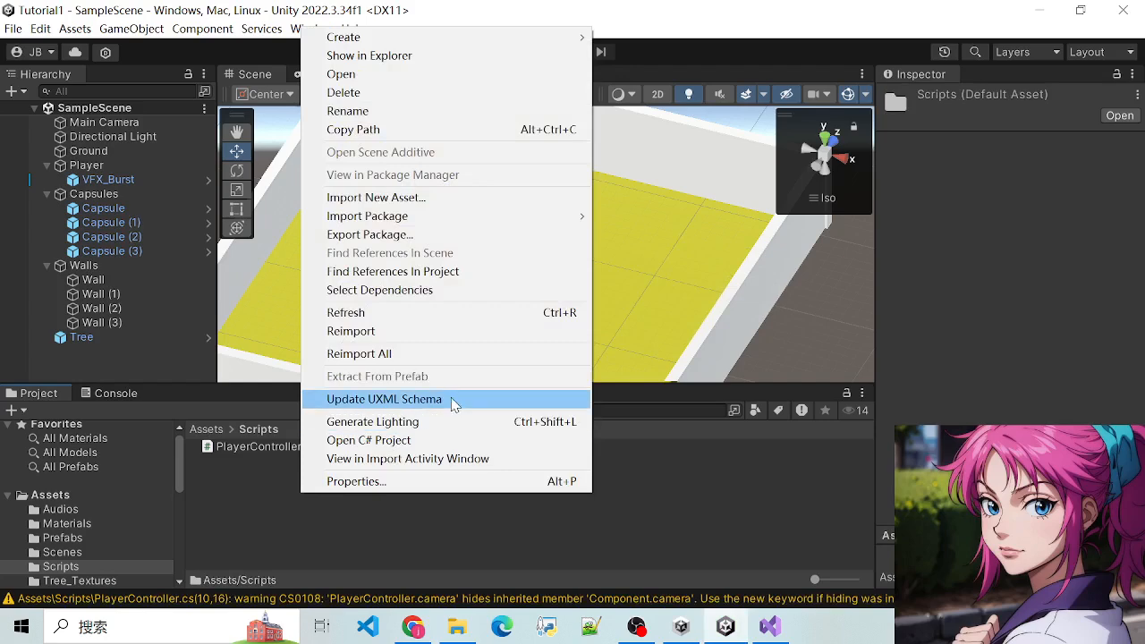
mouse_move(503, 38)
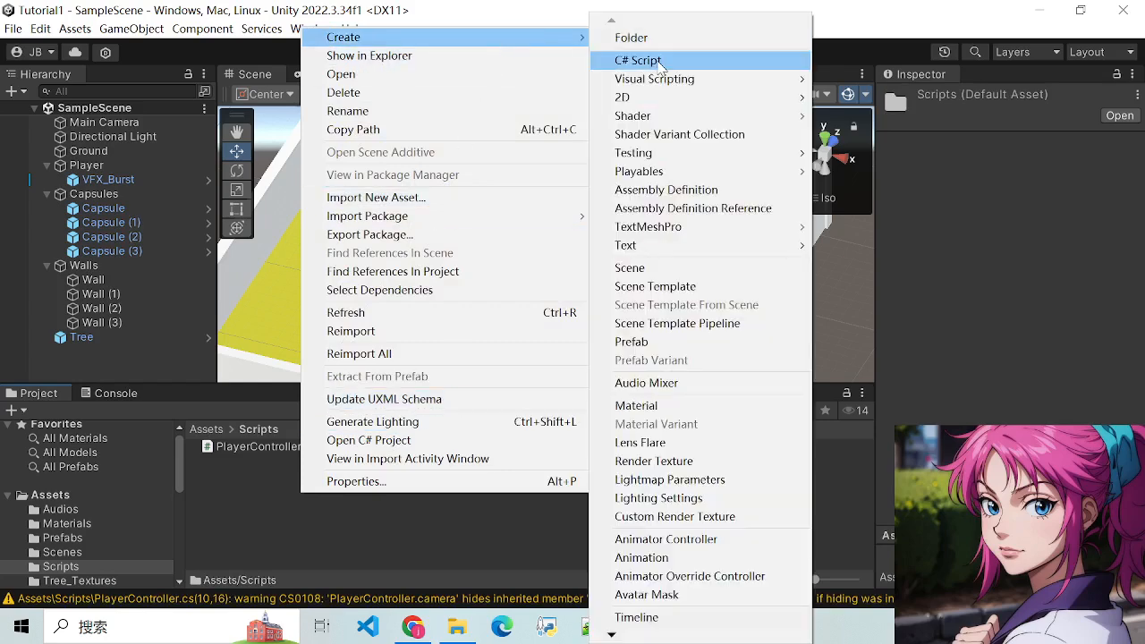
click(617, 55)
text(GameManger)
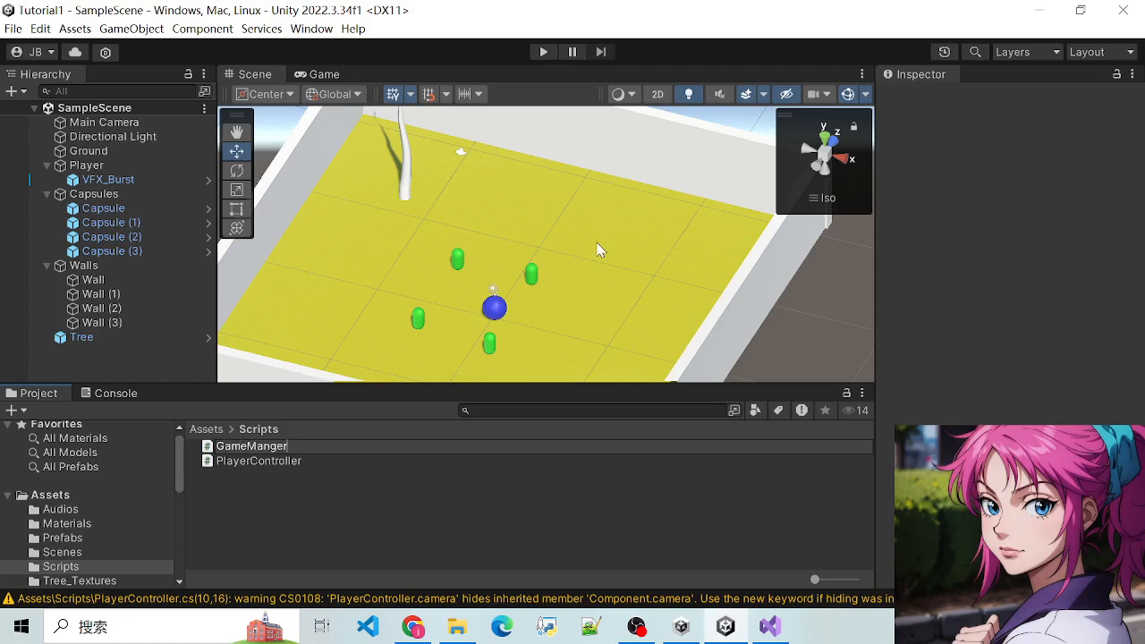
click(386, 447)
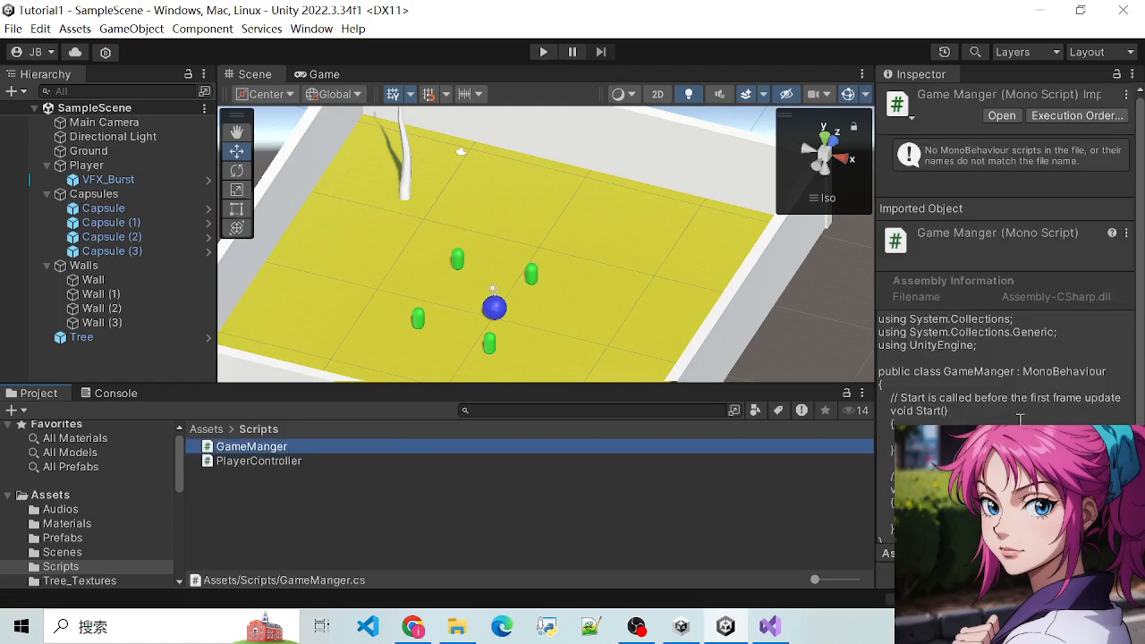
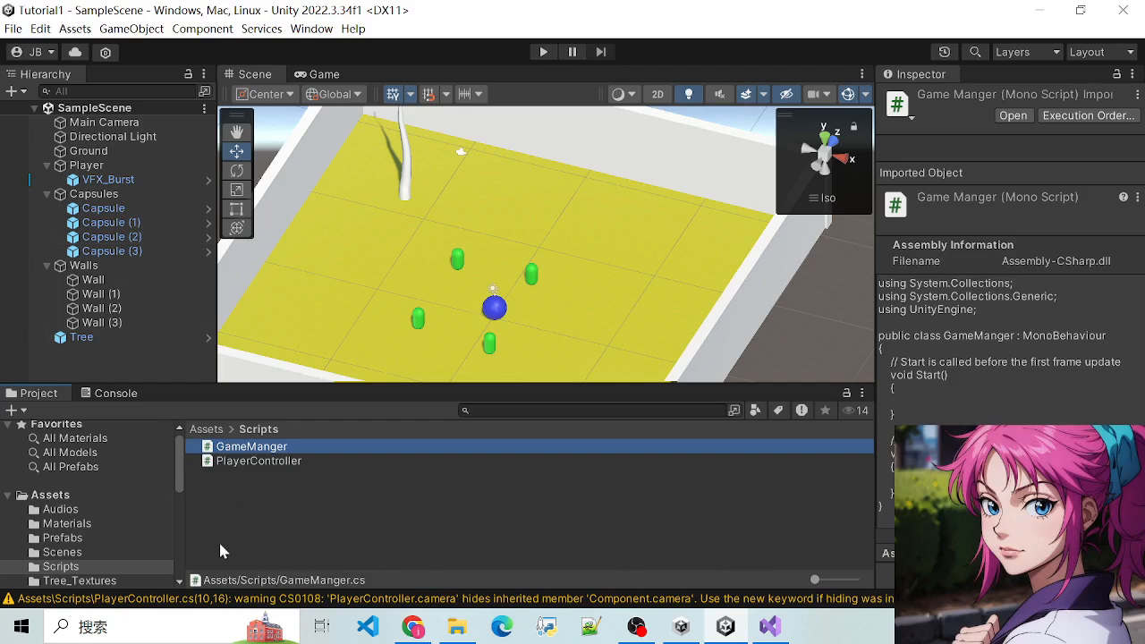
Rename the Sphere prefab in the Prefabs folder as Enemy
click(84, 466)
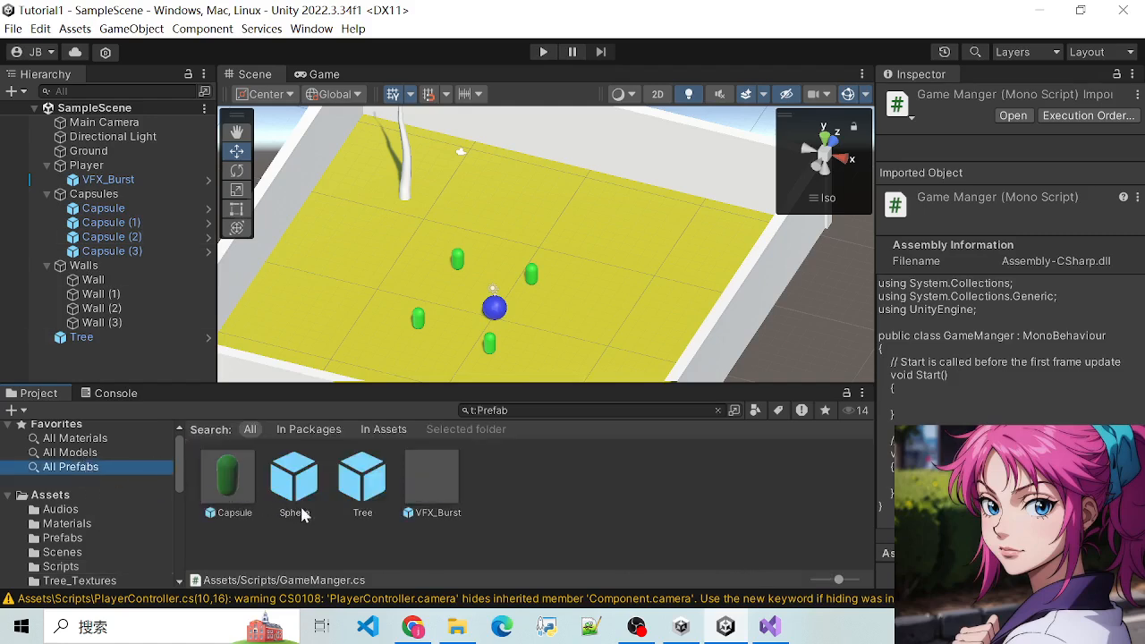
drag(837, 579, 814, 581)
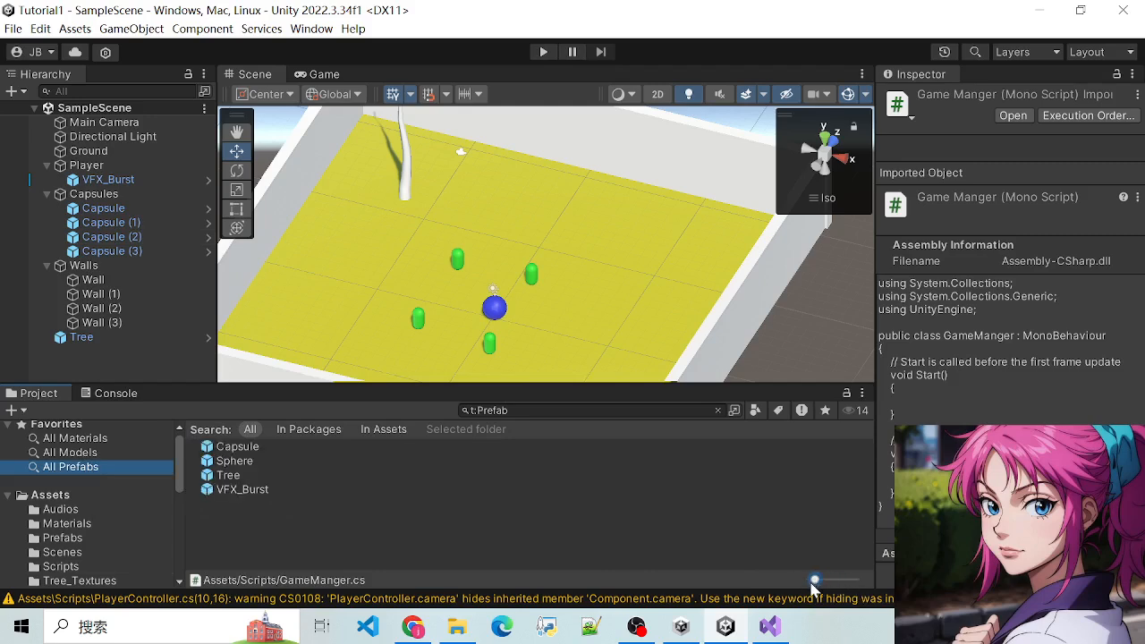
click(63, 537)
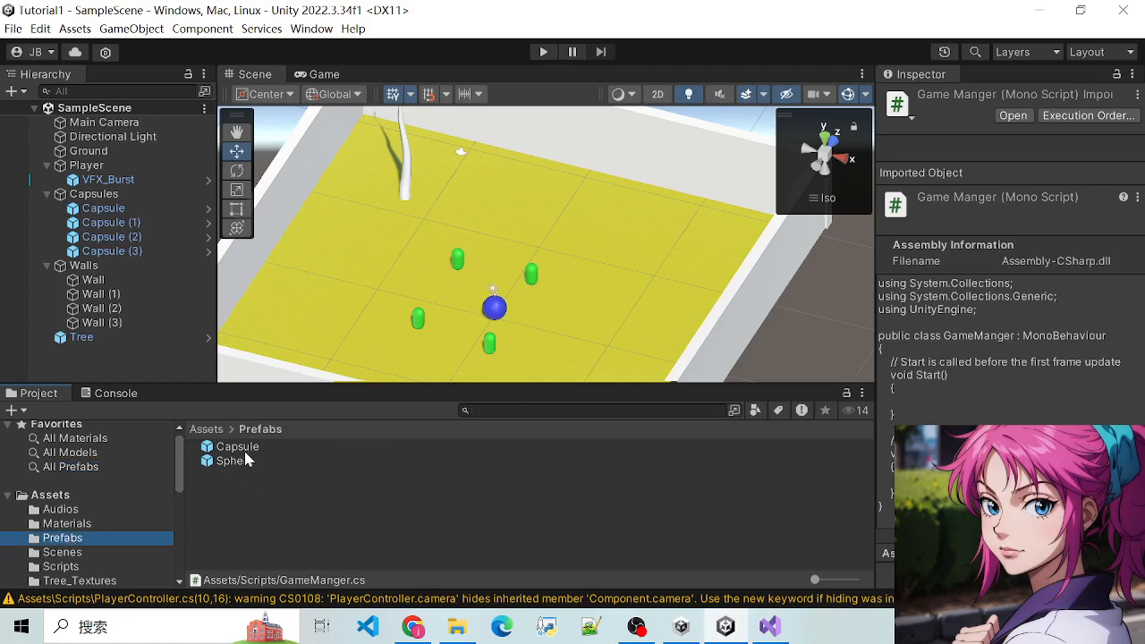
click(234, 460)
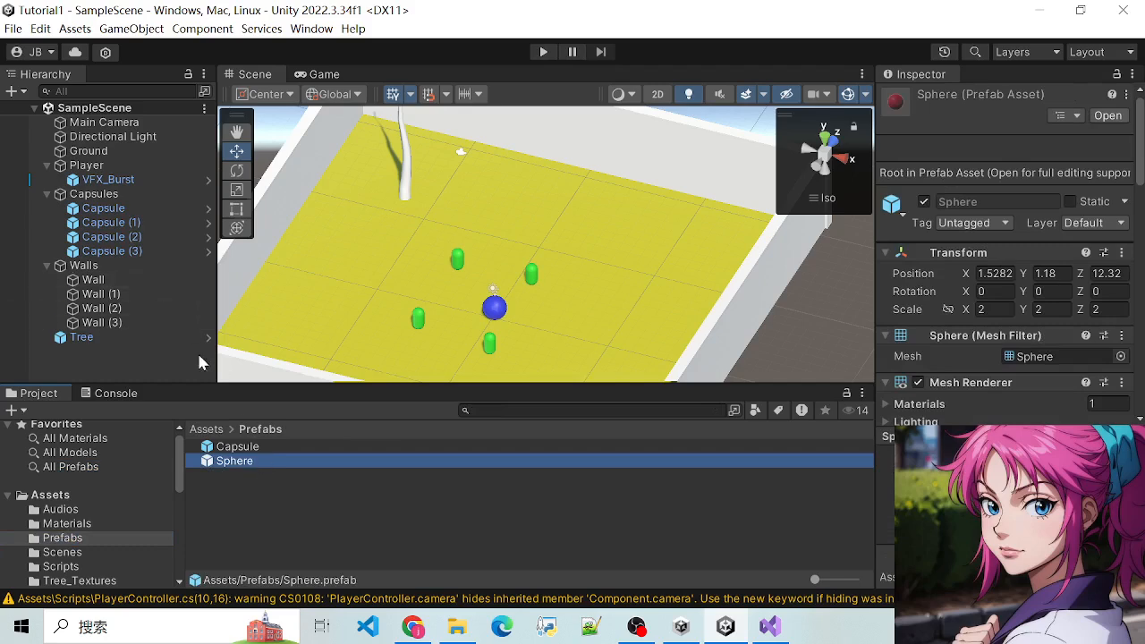
right_click(263, 469)
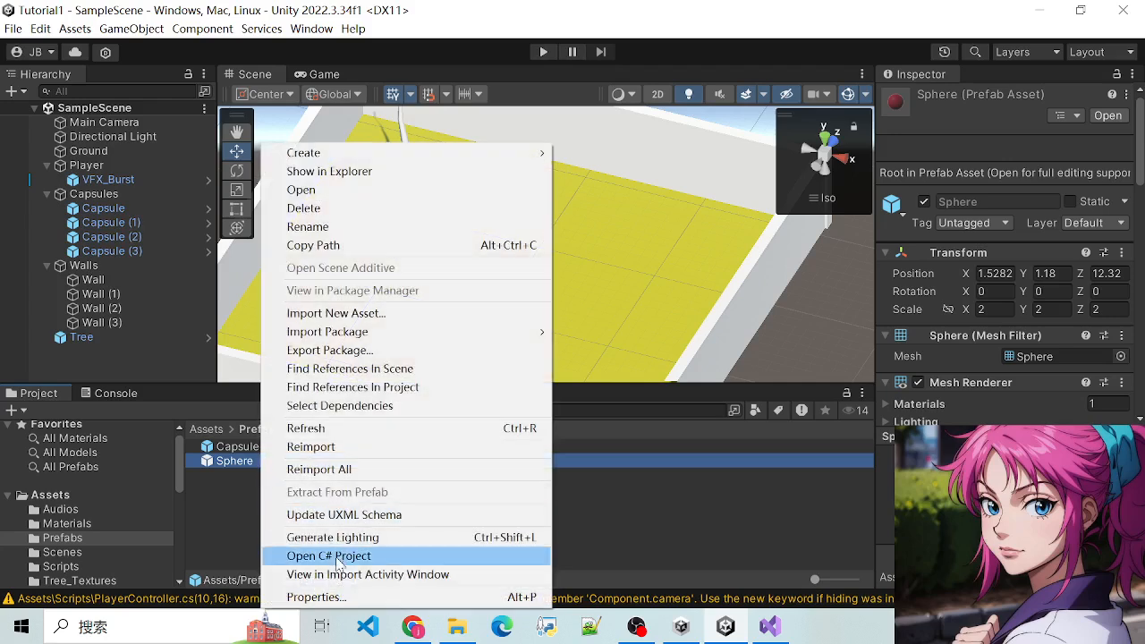
click(335, 229)
text(Enemy)
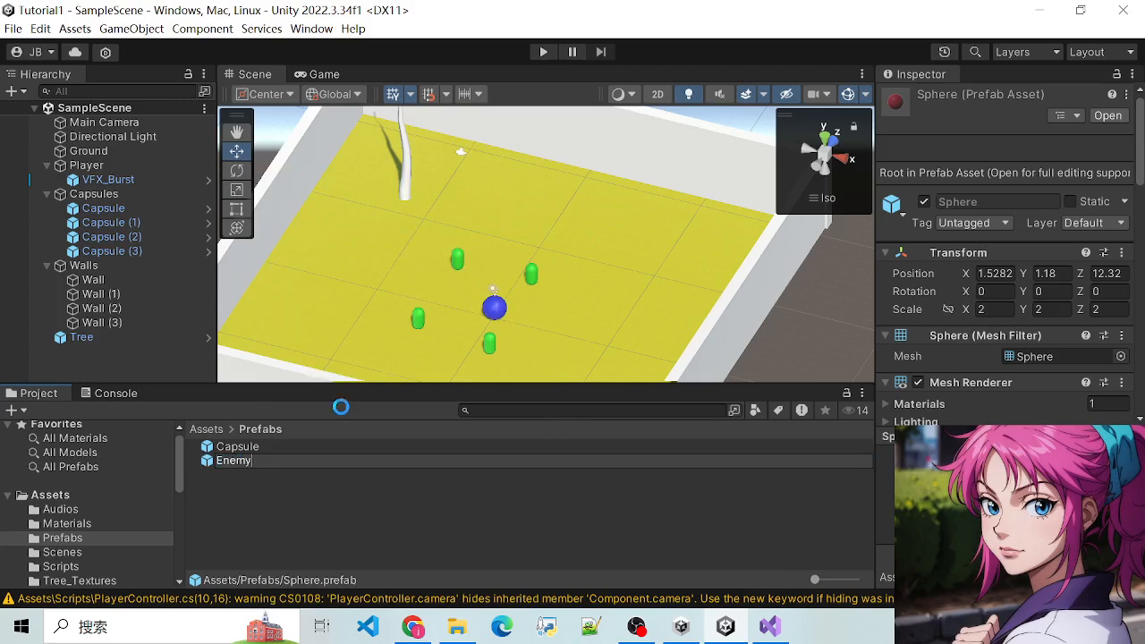
key(Return)
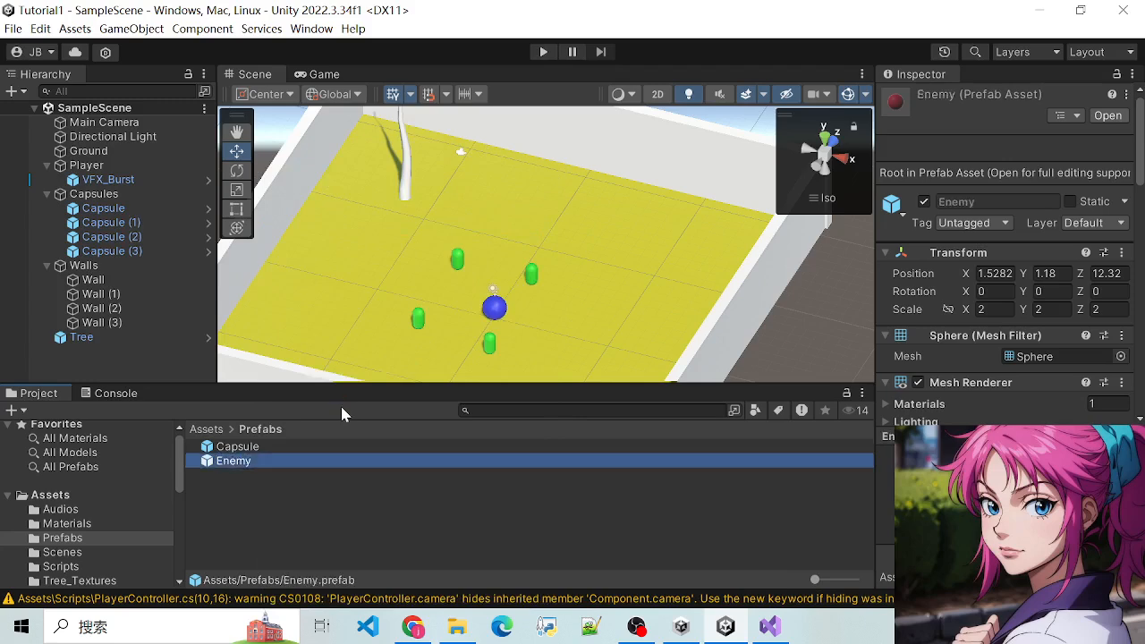
click(299, 521)
click(257, 461)
click(404, 502)
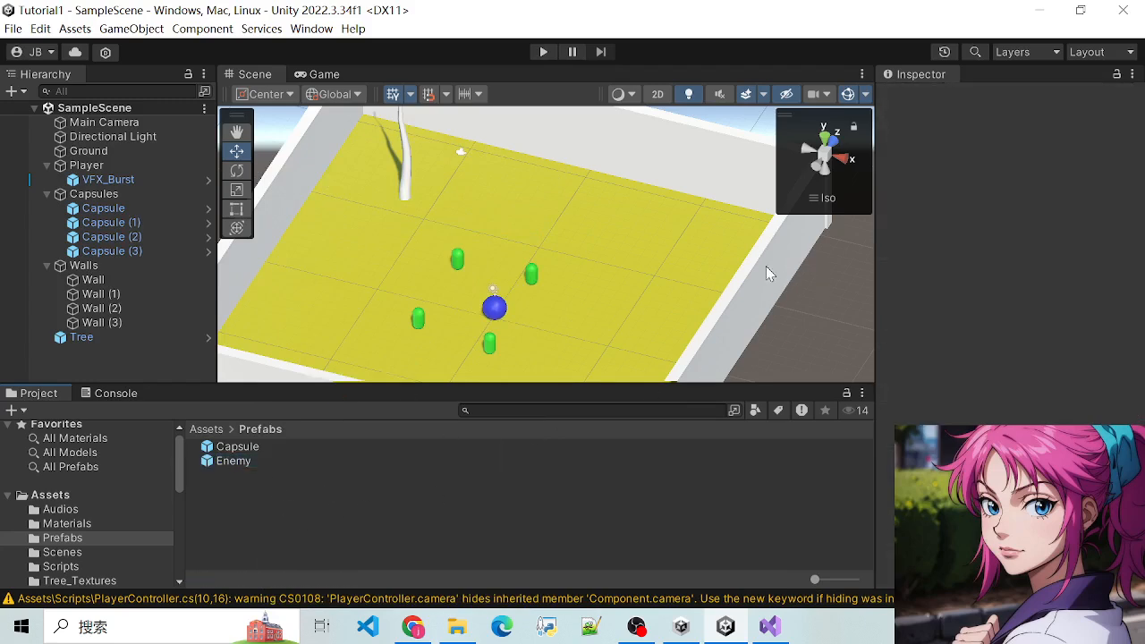
click(242, 461)
Switch to Visual Studio and open GameManger.cs from the Assembly-CSharp project's Assets/Scripts folder
click(769, 626)
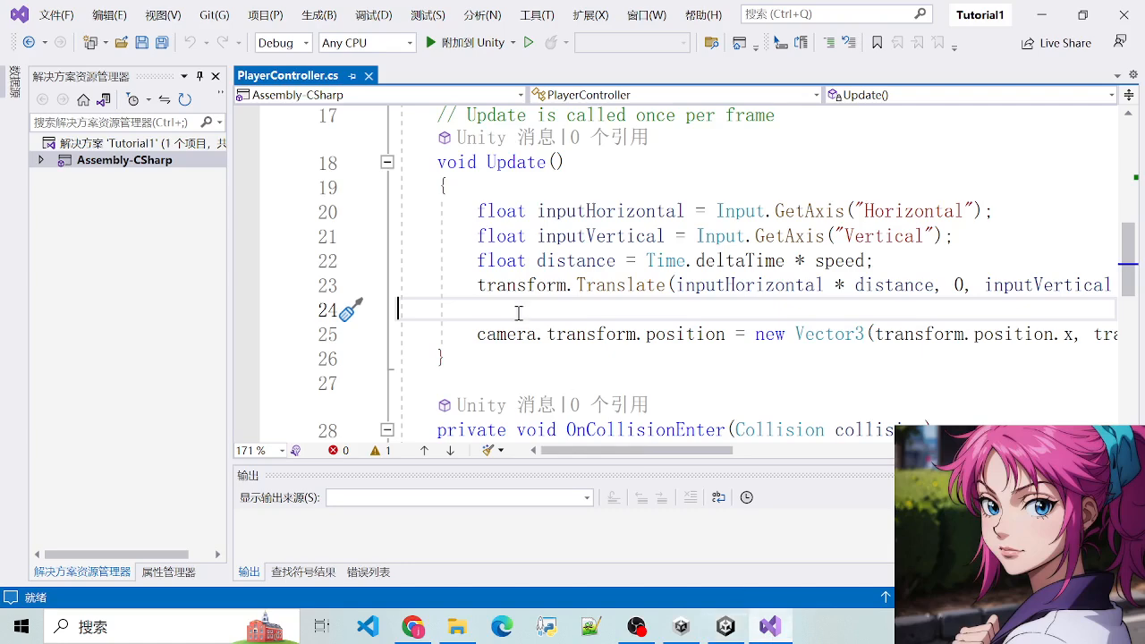
click(40, 159)
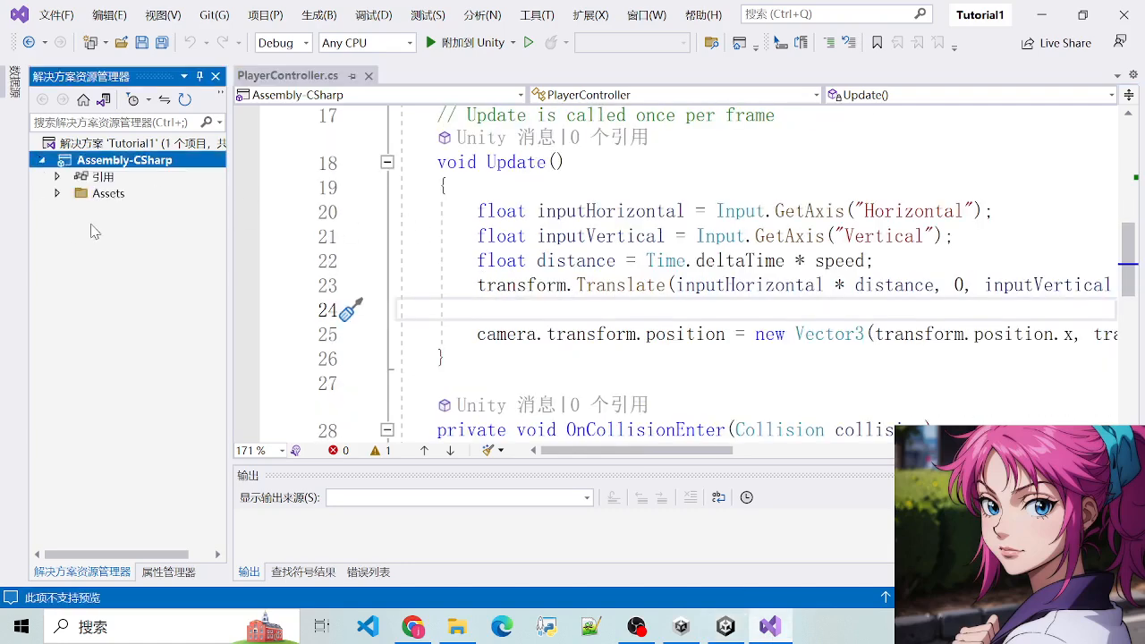
click(58, 194)
click(73, 210)
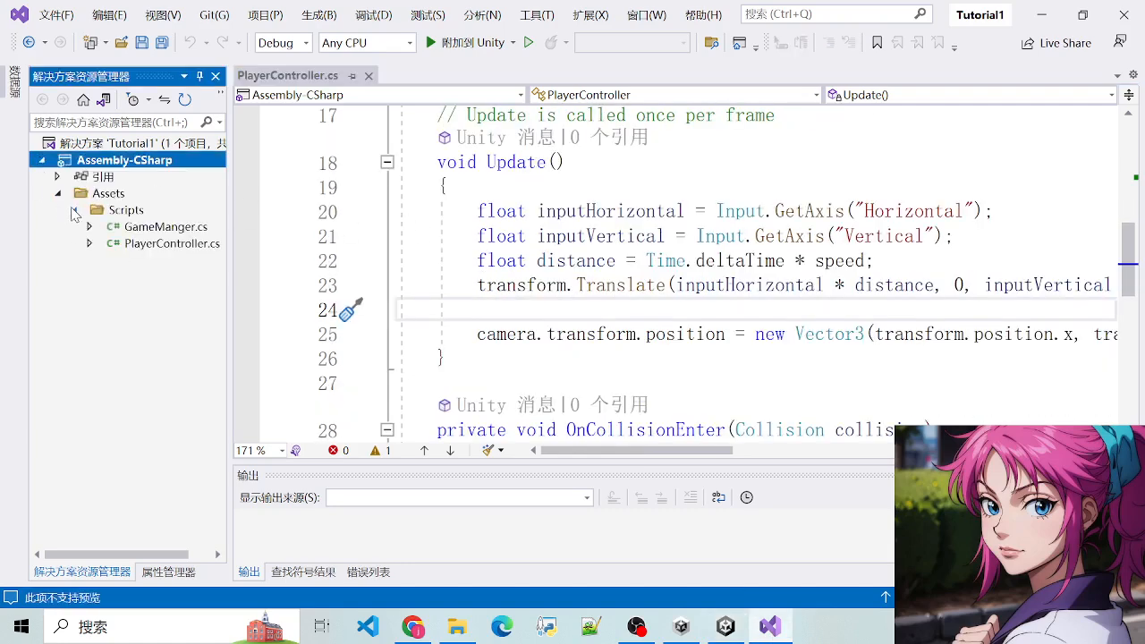
double_click(156, 229)
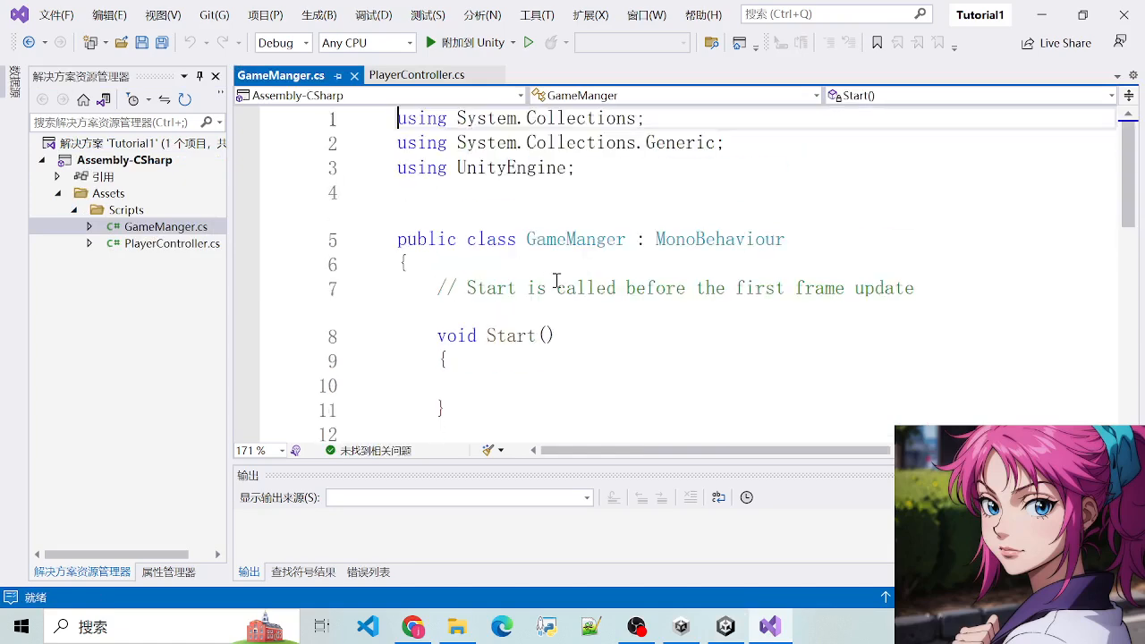
Review the Start and Update methods of the GameManger class and the comments describing when each is called
drag(439, 281, 600, 341)
click(611, 361)
scroll(590, 344, down, 1)
click(579, 310)
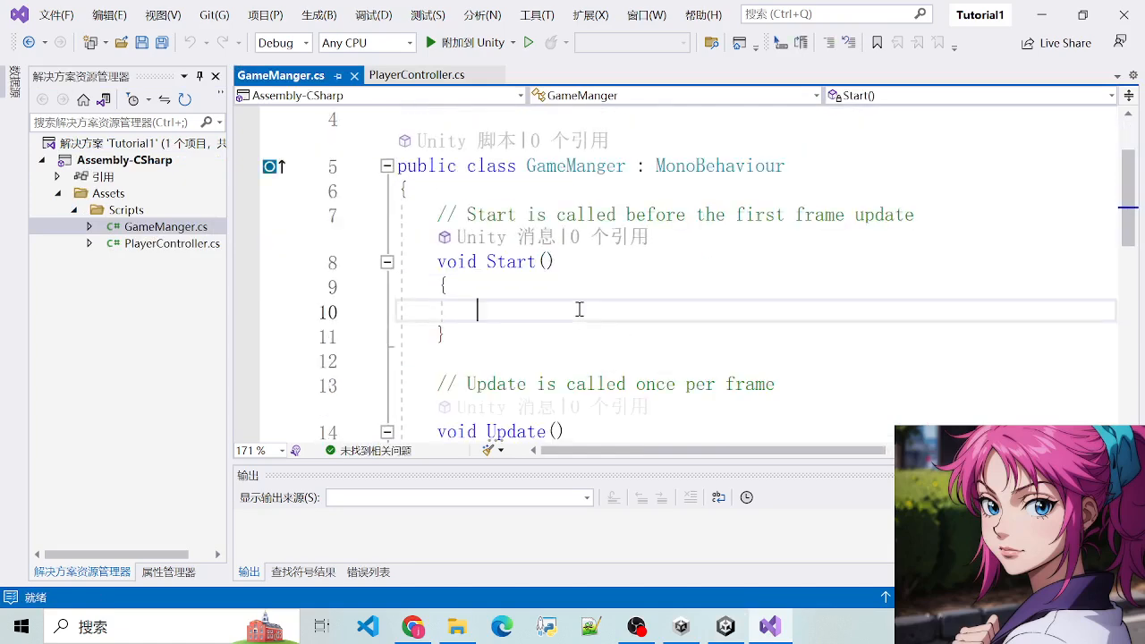
scroll(578, 310, down, 3)
click(558, 254)
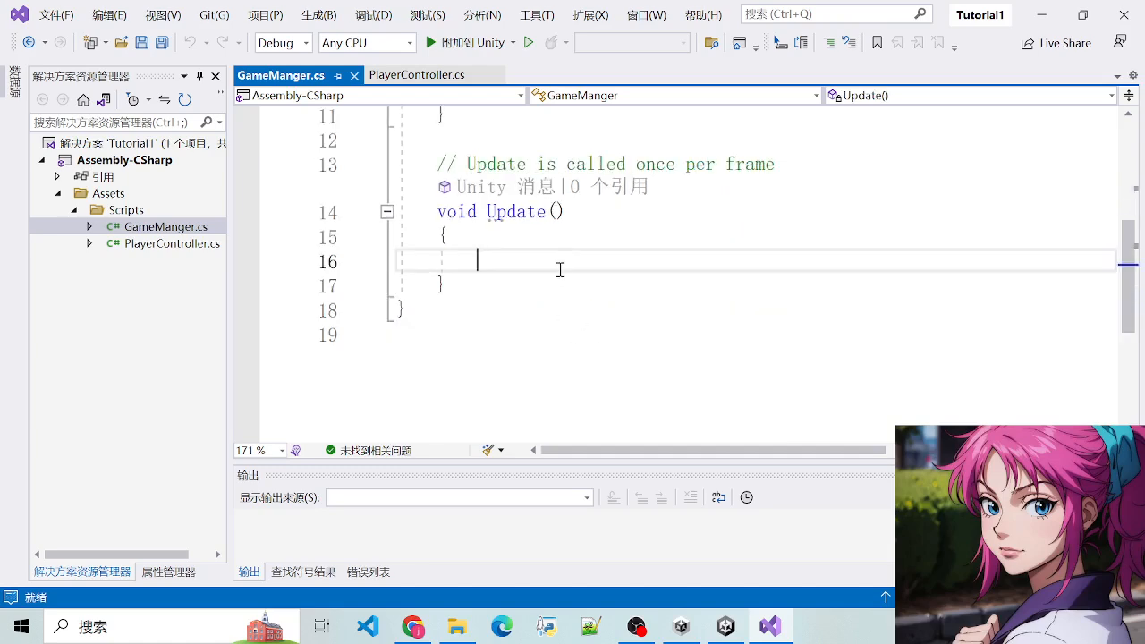
scroll(559, 269, up, 2)
drag(435, 310, 626, 358)
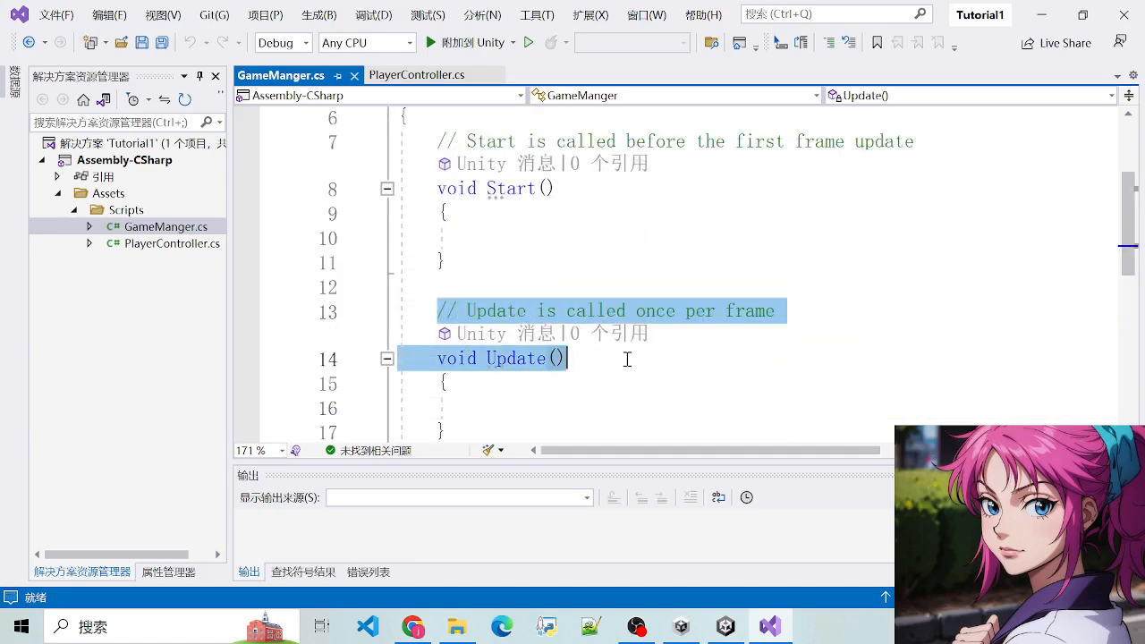
click(625, 357)
drag(436, 310, 620, 378)
click(619, 379)
scroll(562, 289, down, 2)
scroll(569, 358, up, 2)
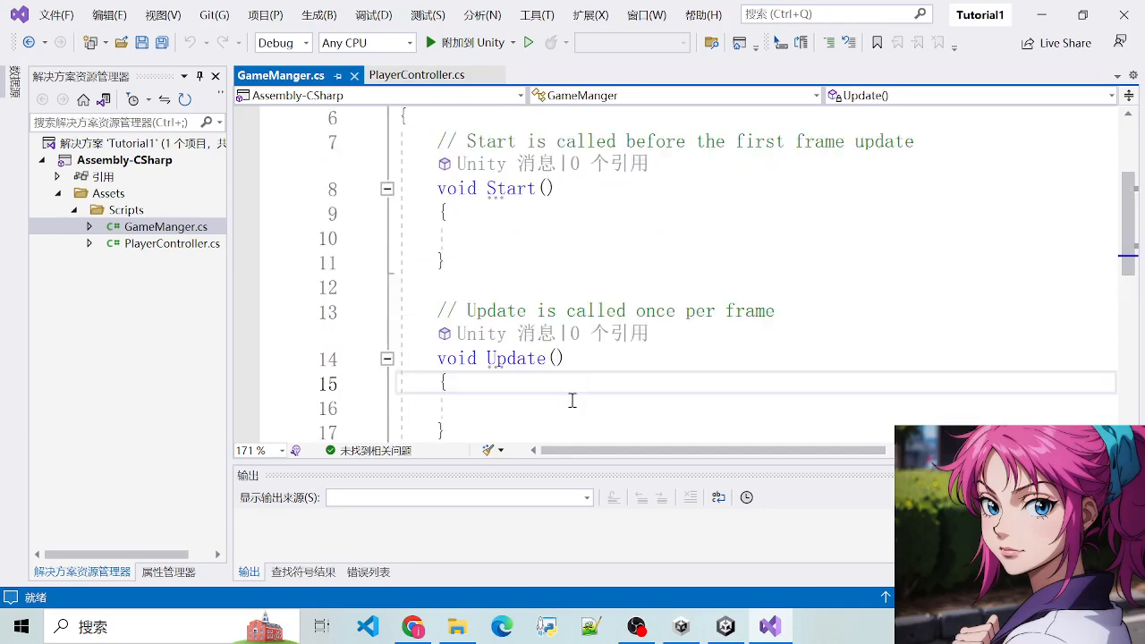
Add an Instantiate() call inside the Update method of the GameManger class
click(573, 403)
scroll(574, 348, down, 2)
text(Instan)
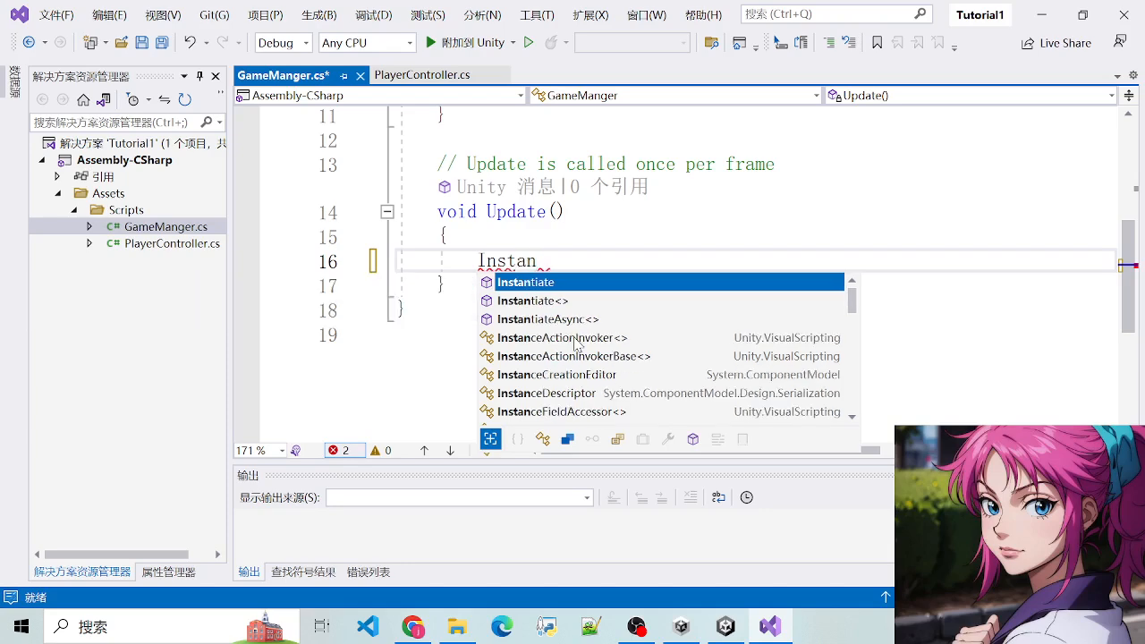
text(tiate()
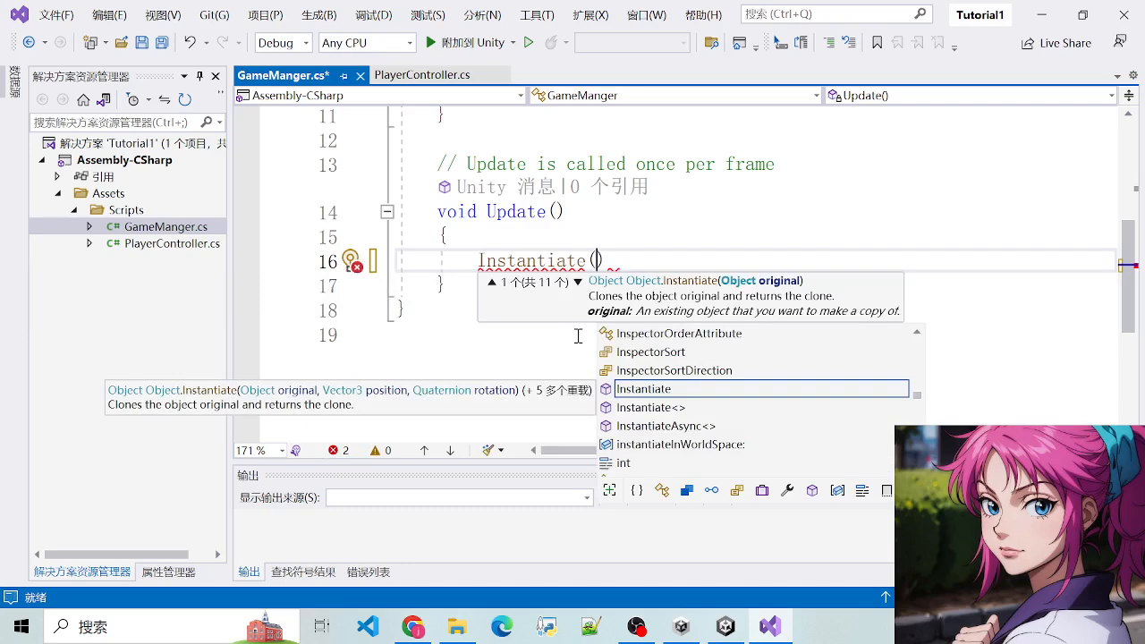
drag(458, 268, 641, 269)
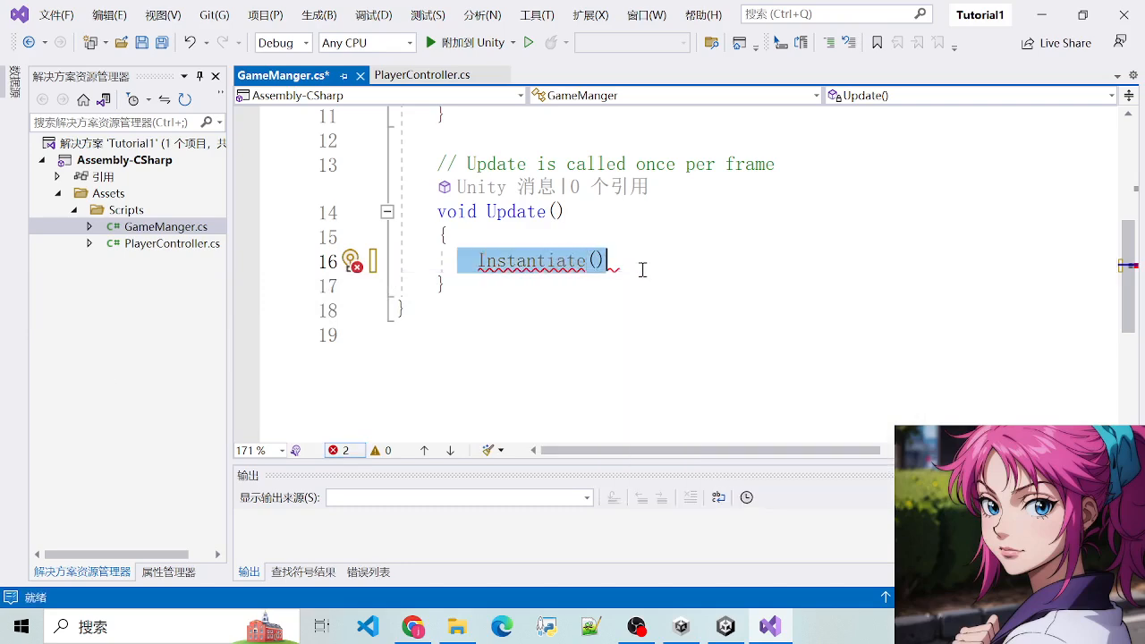
click(644, 269)
Declare a public GameObject[] array named prefabs at the start of the GameManger class and save the script
scroll(627, 283, up, 4)
click(430, 263)
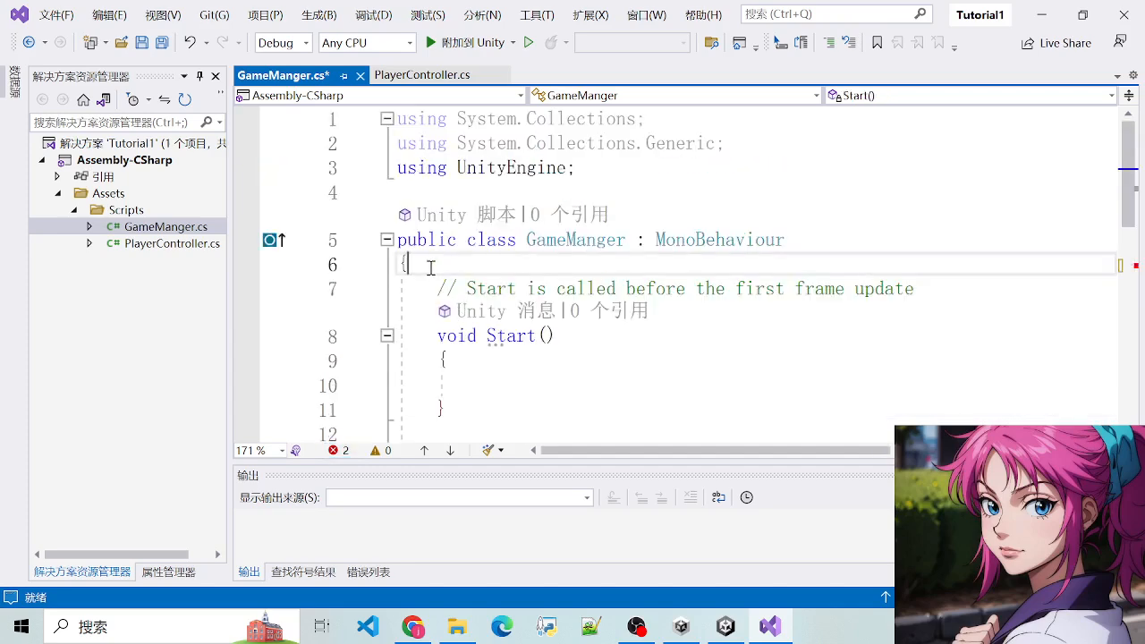
key(Return)
text(pri)
key(BackSpace)
key(BackSpace)
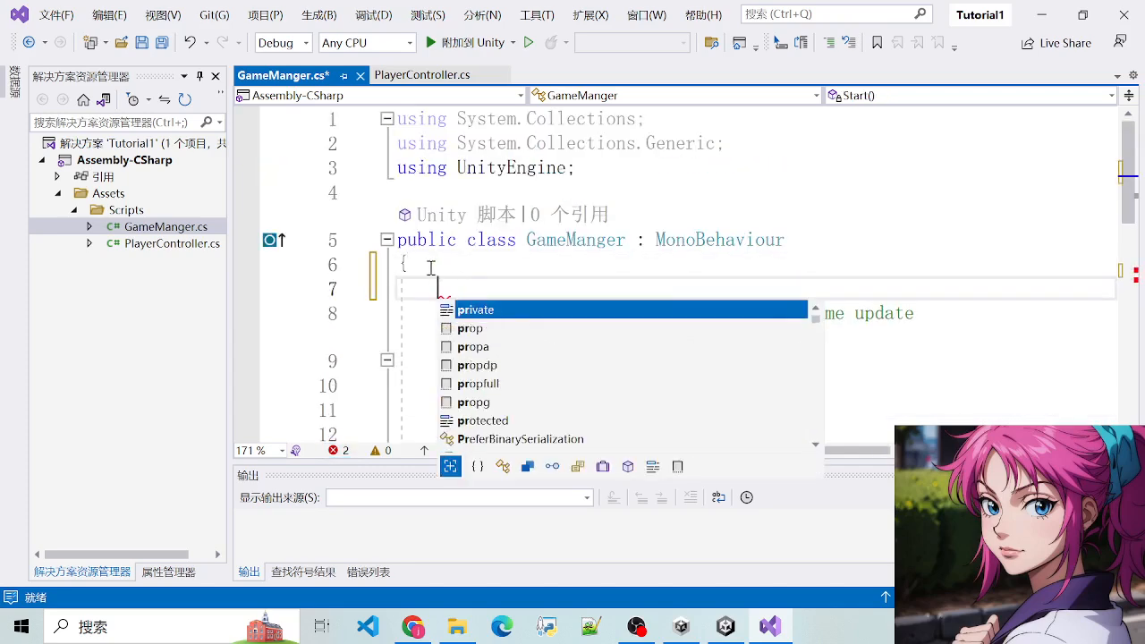
text(ublic )
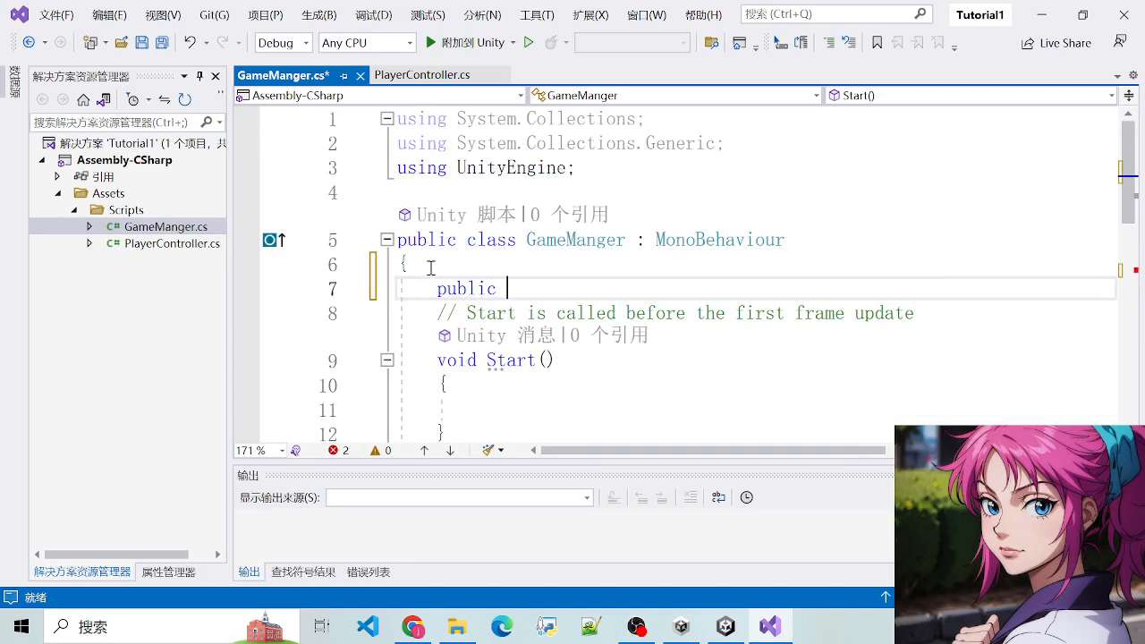
text(Gameobjec)
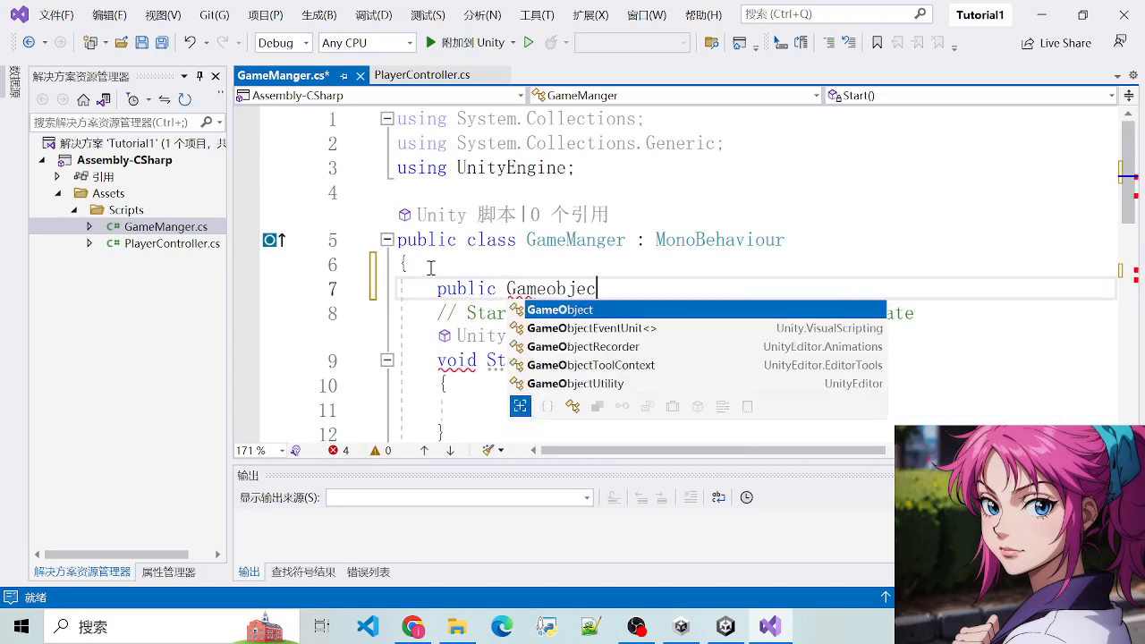
text(t[] )
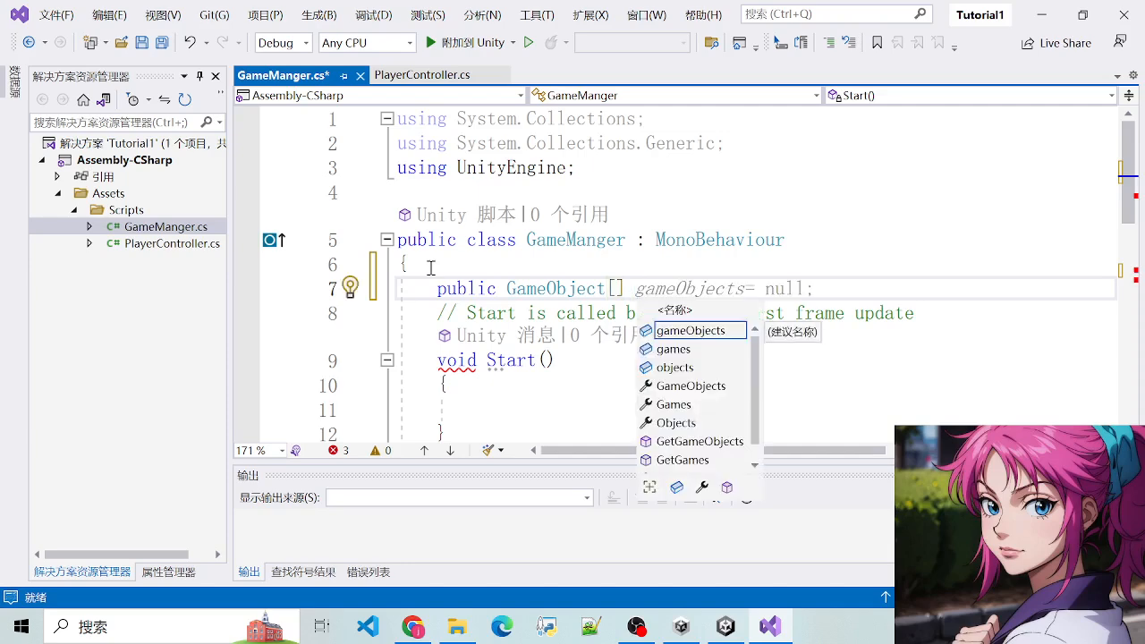
text(prefabs;)
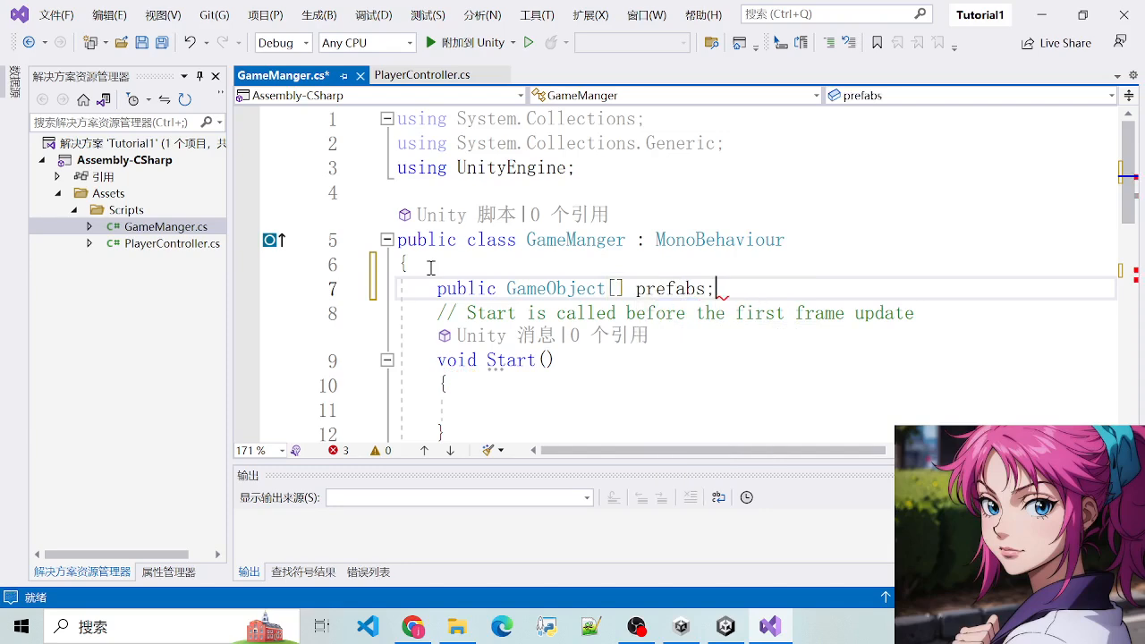
key(ctrl+s)
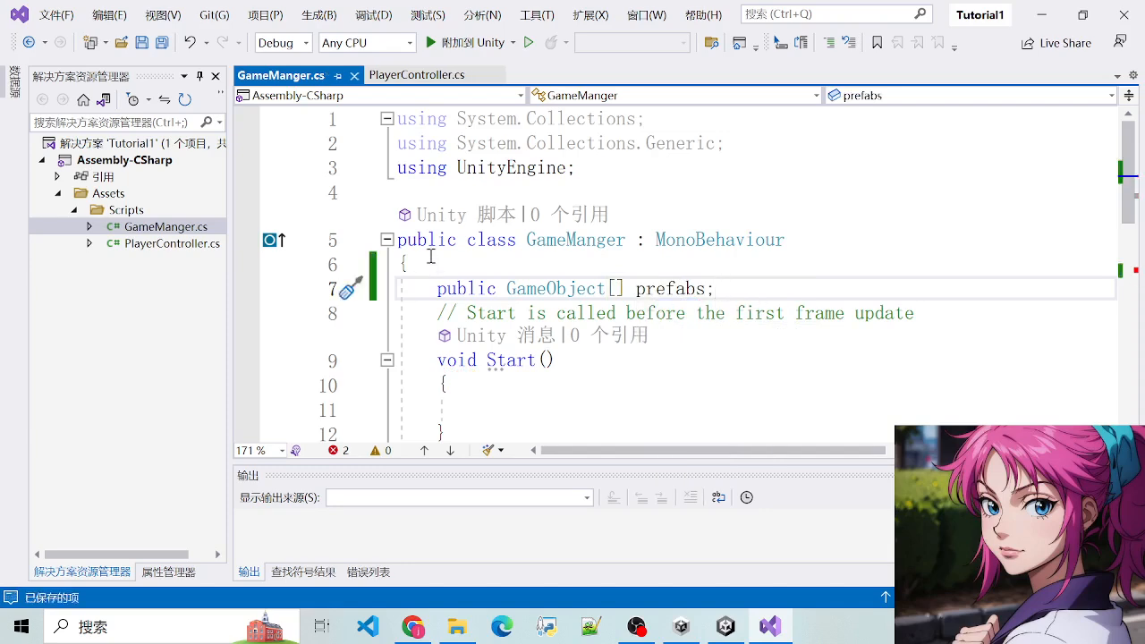
Examine the prefabs declaration and its GameObject[] array type in the GameManger class
drag(447, 296, 721, 292)
click(722, 292)
drag(450, 283, 756, 283)
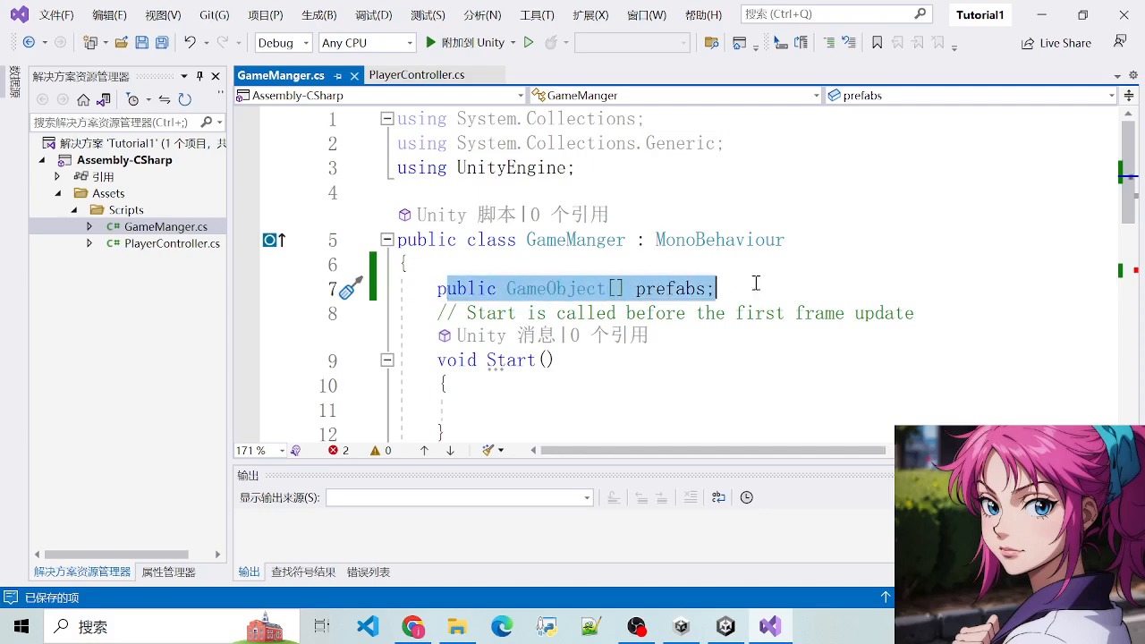
click(767, 283)
drag(449, 288, 749, 291)
drag(598, 289, 737, 291)
drag(516, 290, 623, 290)
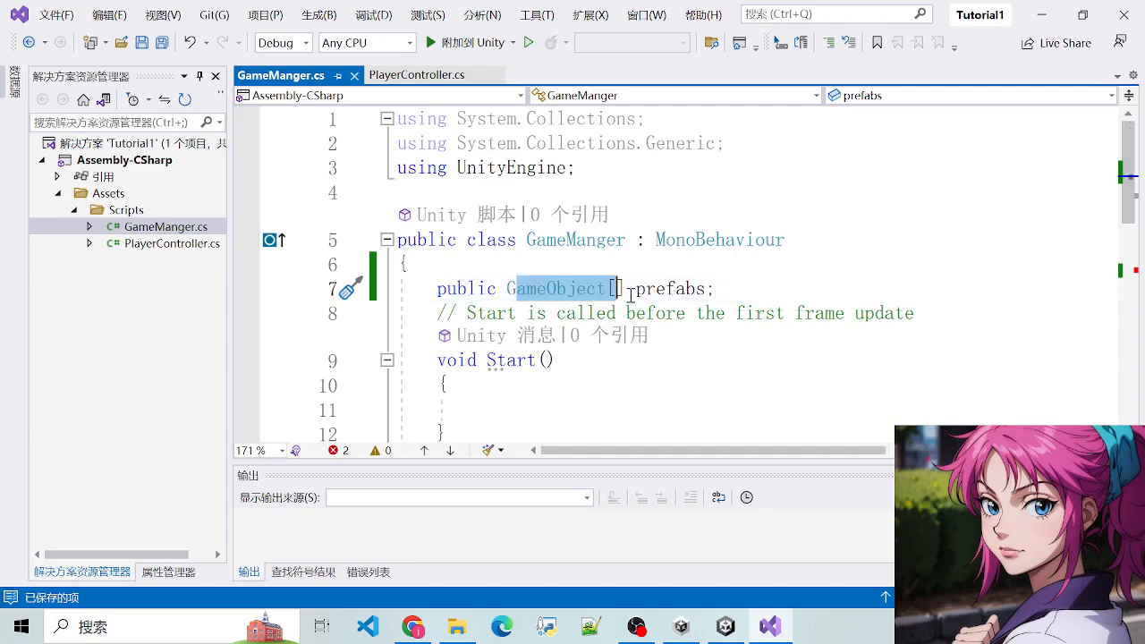
click(656, 292)
Comment out the Instantiate() line in the Update method with // and save the script
scroll(647, 363, down, 3)
click(480, 344)
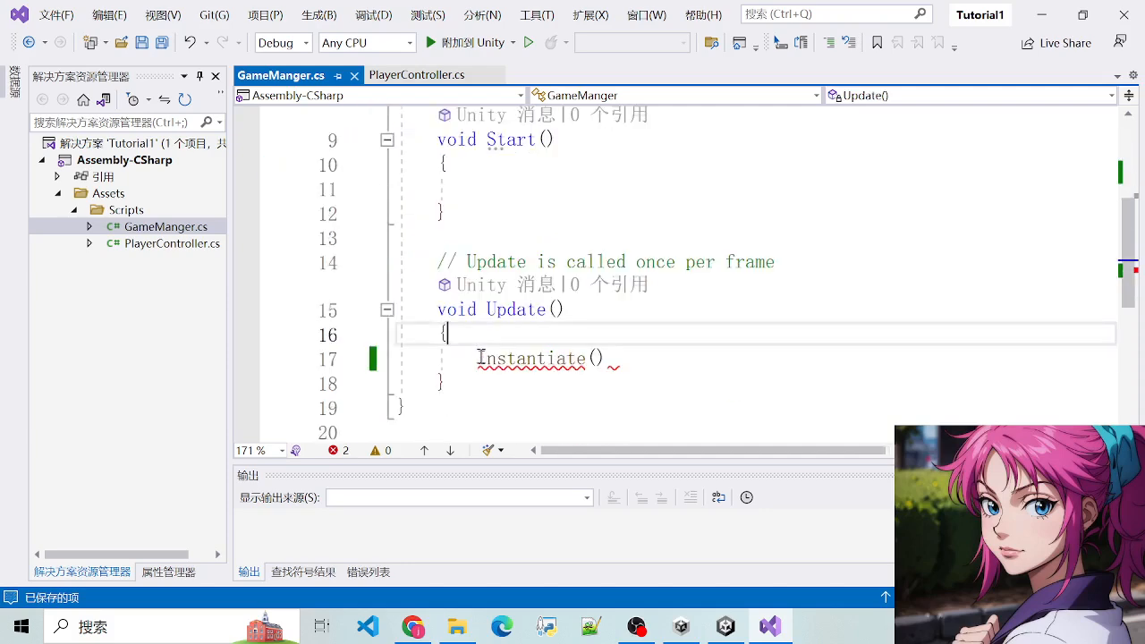
click(477, 359)
text(//)
double_click(582, 359)
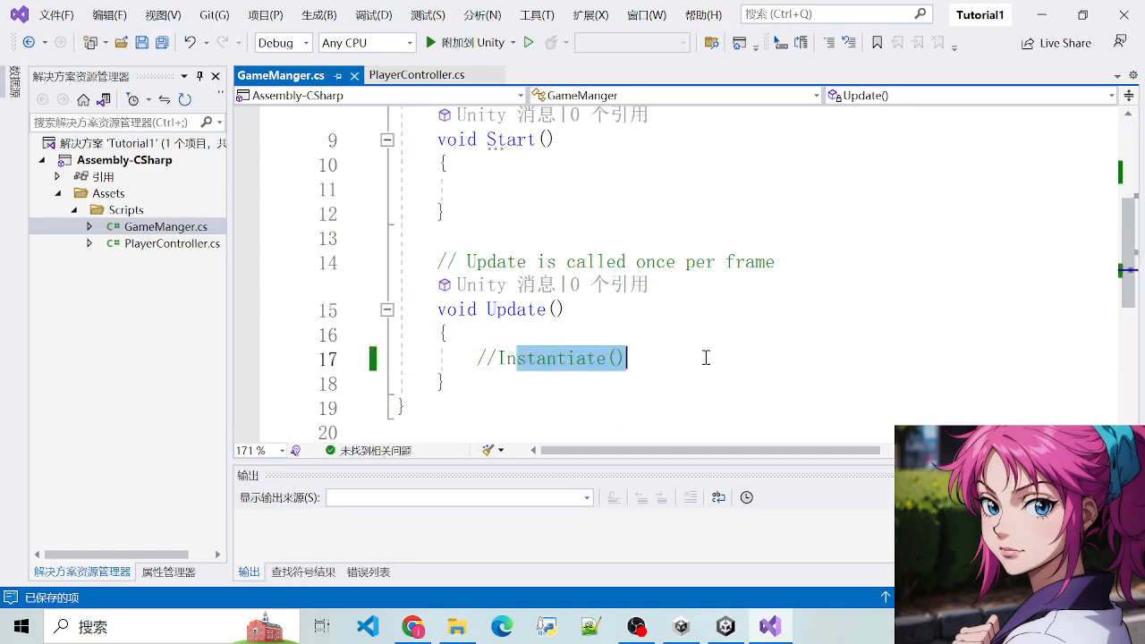
click(704, 358)
Switch to Unity and collapse the Capsules, Player and Walls groups in the scene hierarchy
mouse_move(725, 631)
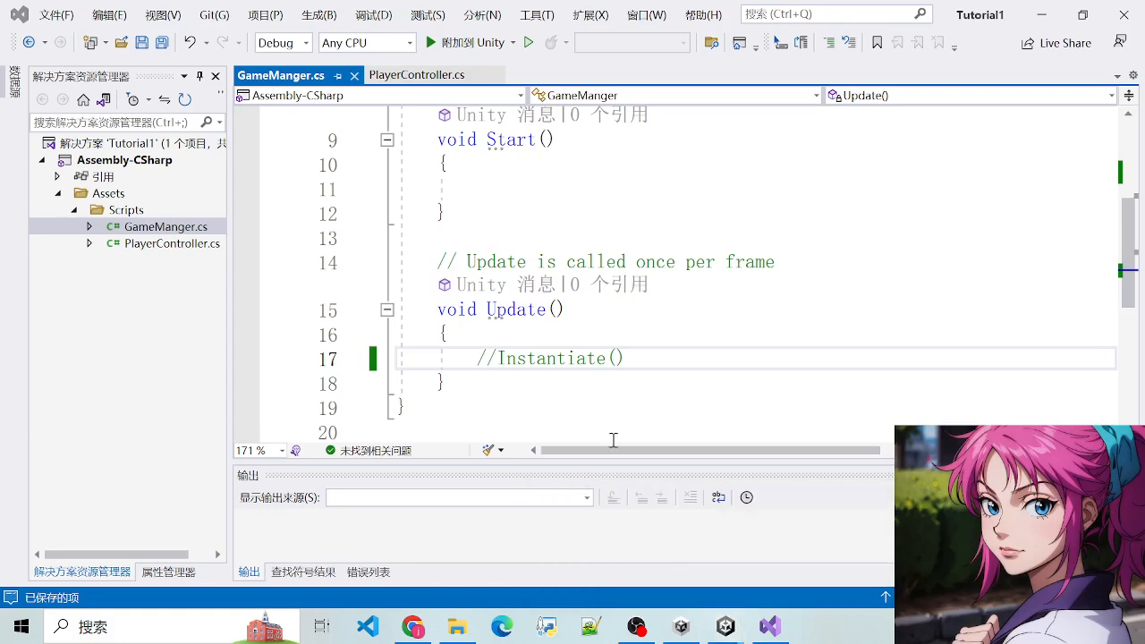
scroll(613, 429, up, 3)
drag(438, 288, 731, 292)
click(685, 288)
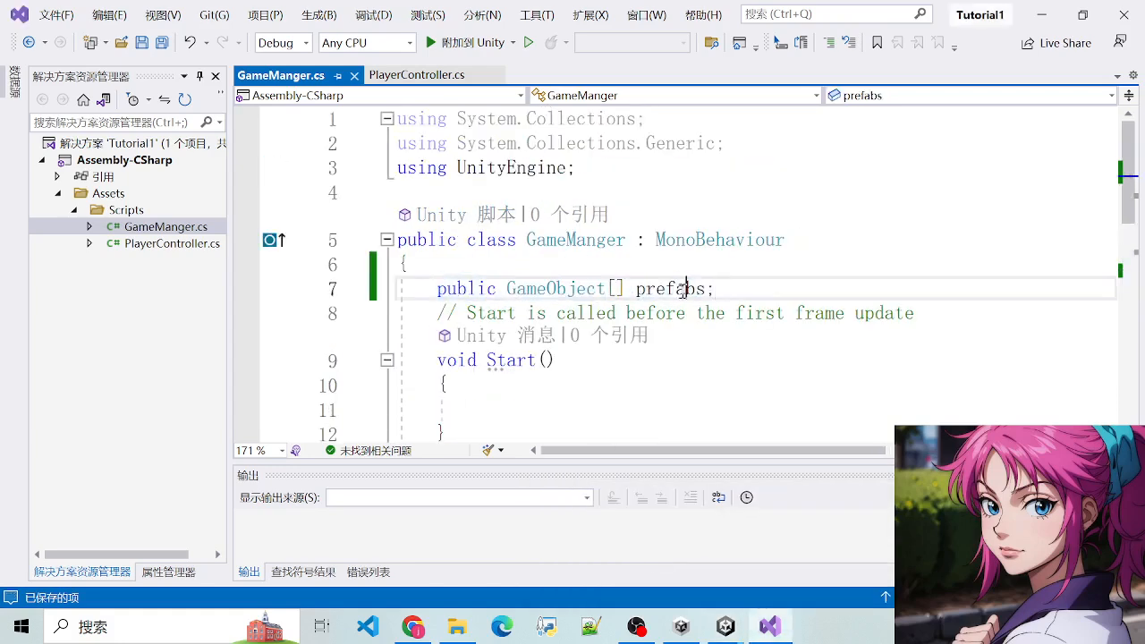
click(724, 629)
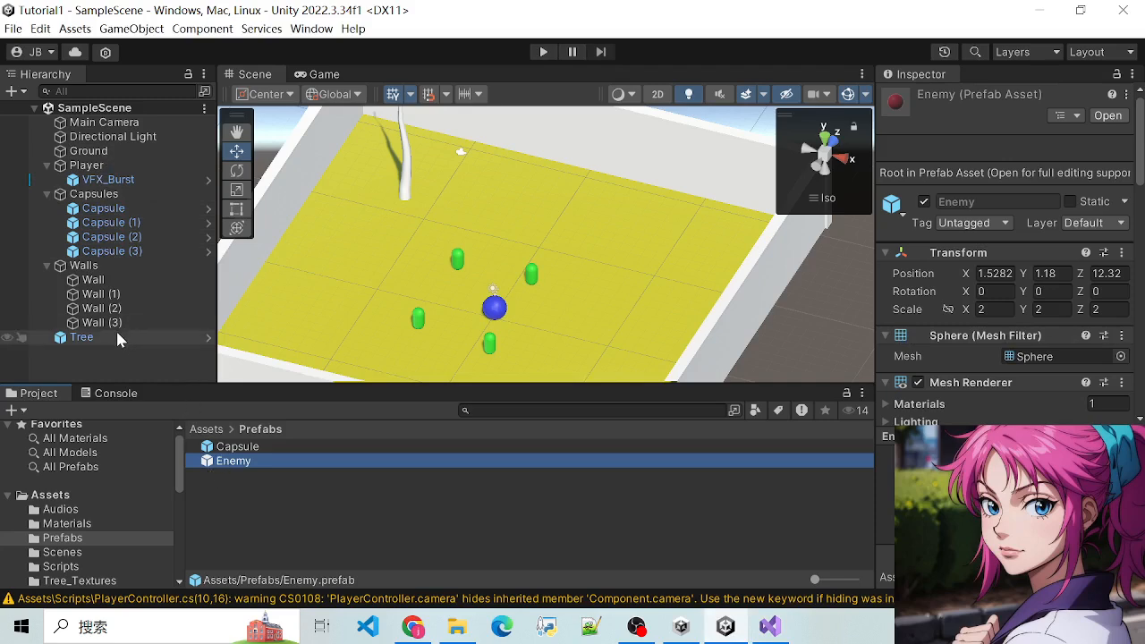
click(47, 194)
click(49, 150)
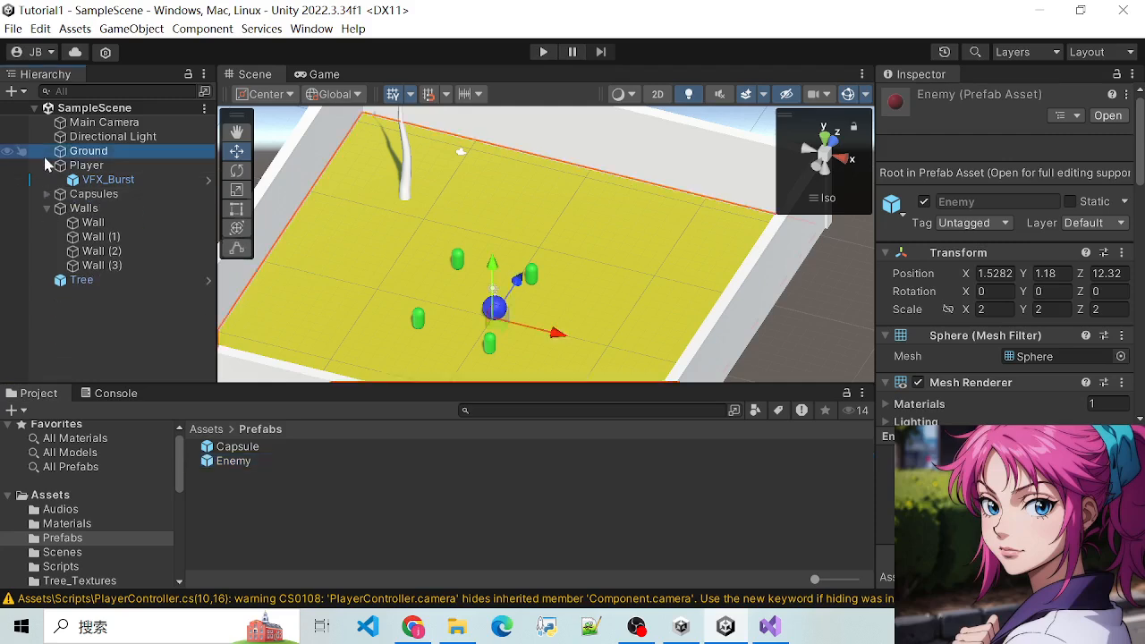
click(47, 166)
click(48, 194)
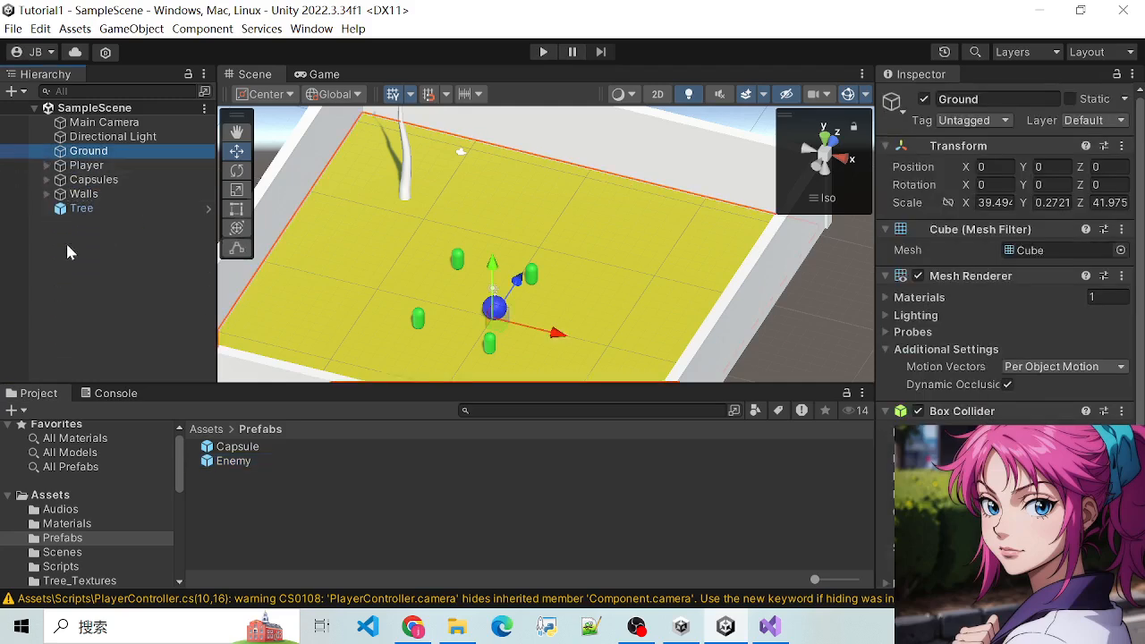
Create an empty object at the scene's root level and name it GameManager
right_click(107, 251)
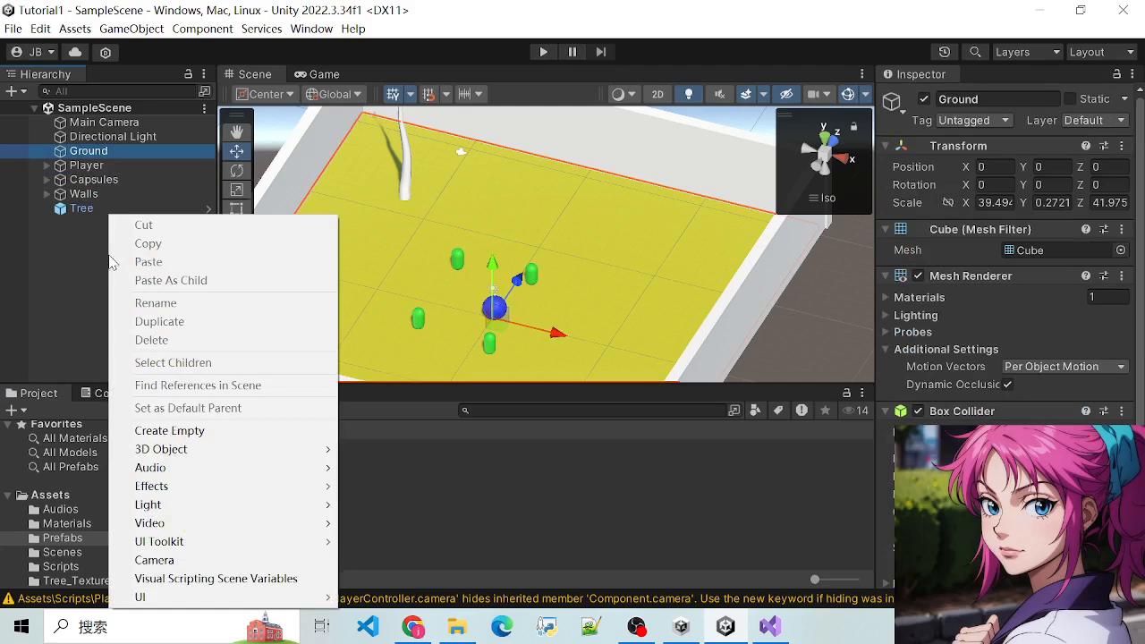
mouse_move(265, 450)
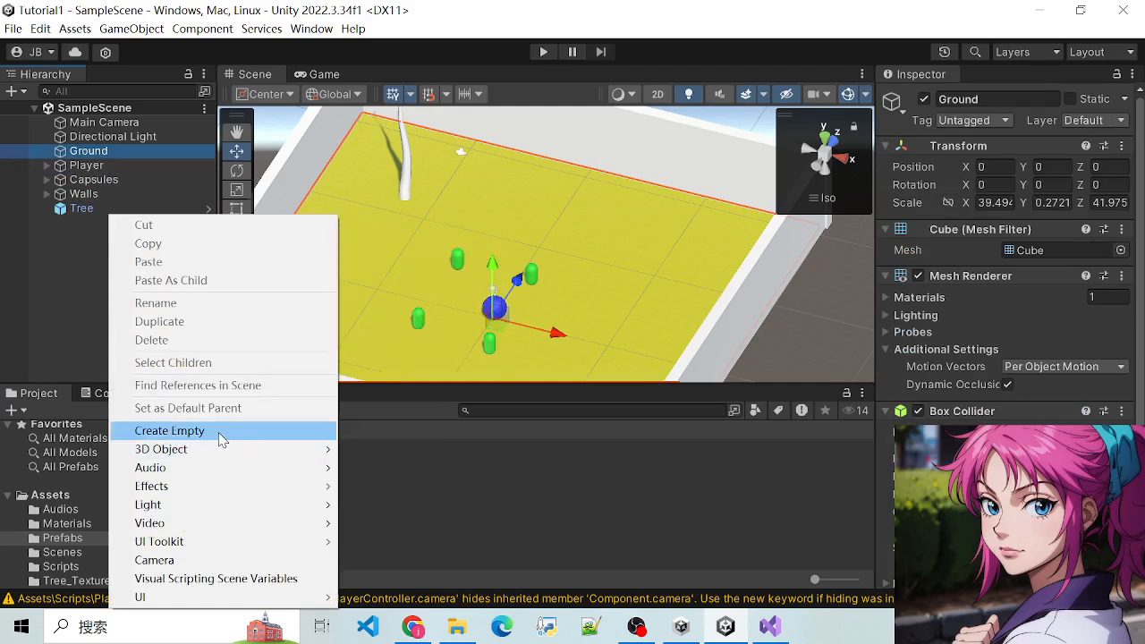
click(223, 432)
key(BackSpace)
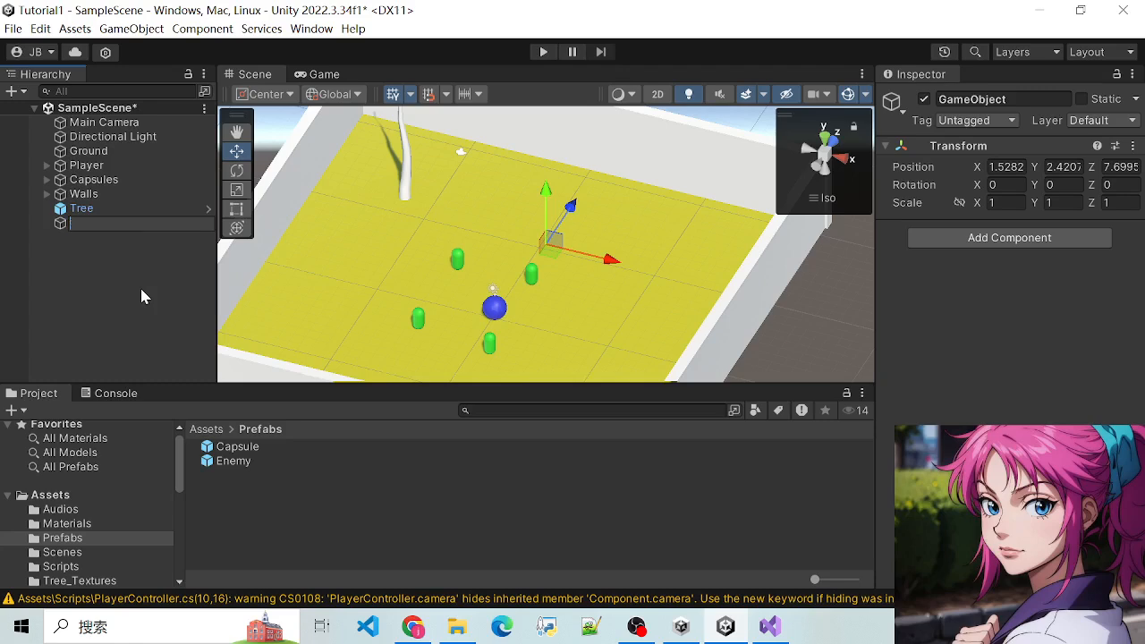
text(GameManager)
key(Return)
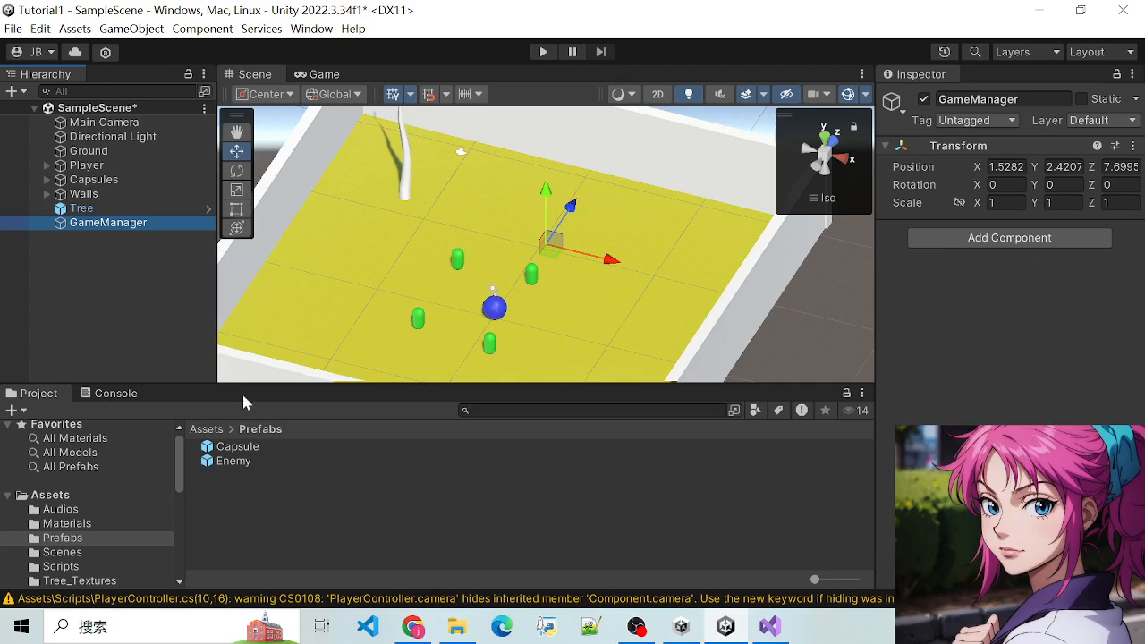
Attach the GameManger script from the Scripts folder to the GameManager object
click(62, 566)
drag(250, 454, 107, 225)
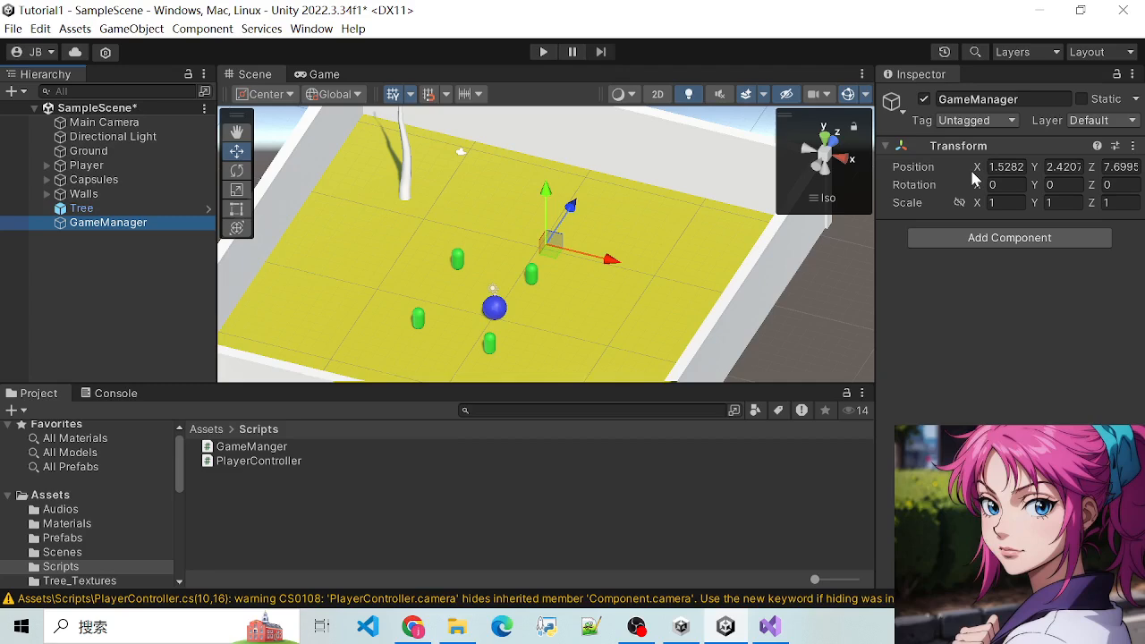
click(240, 448)
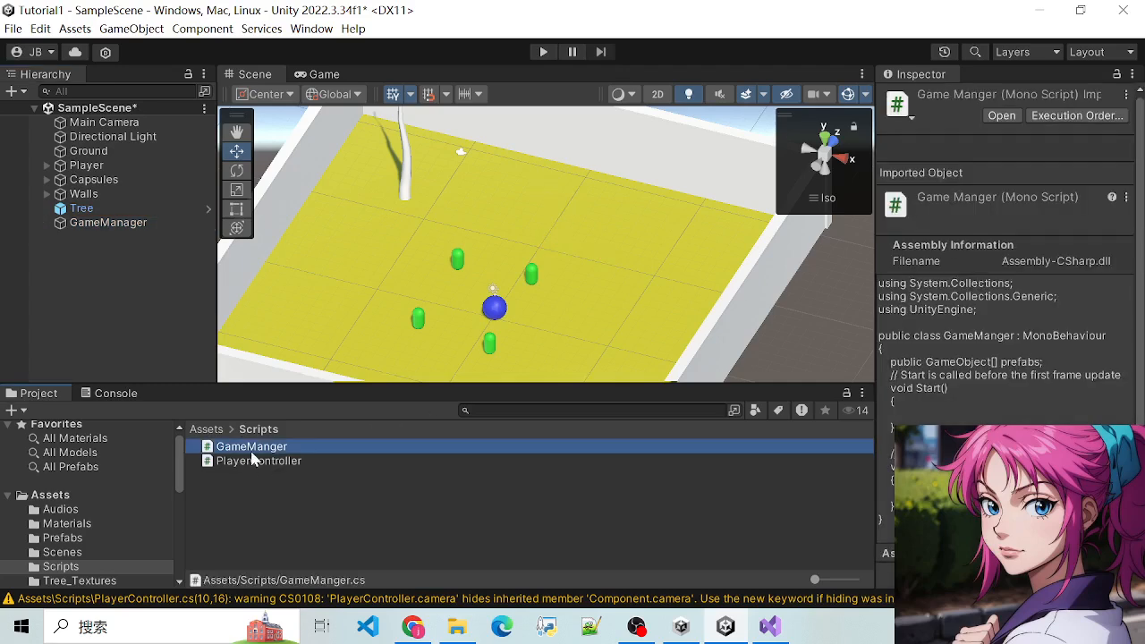
drag(252, 449, 109, 229)
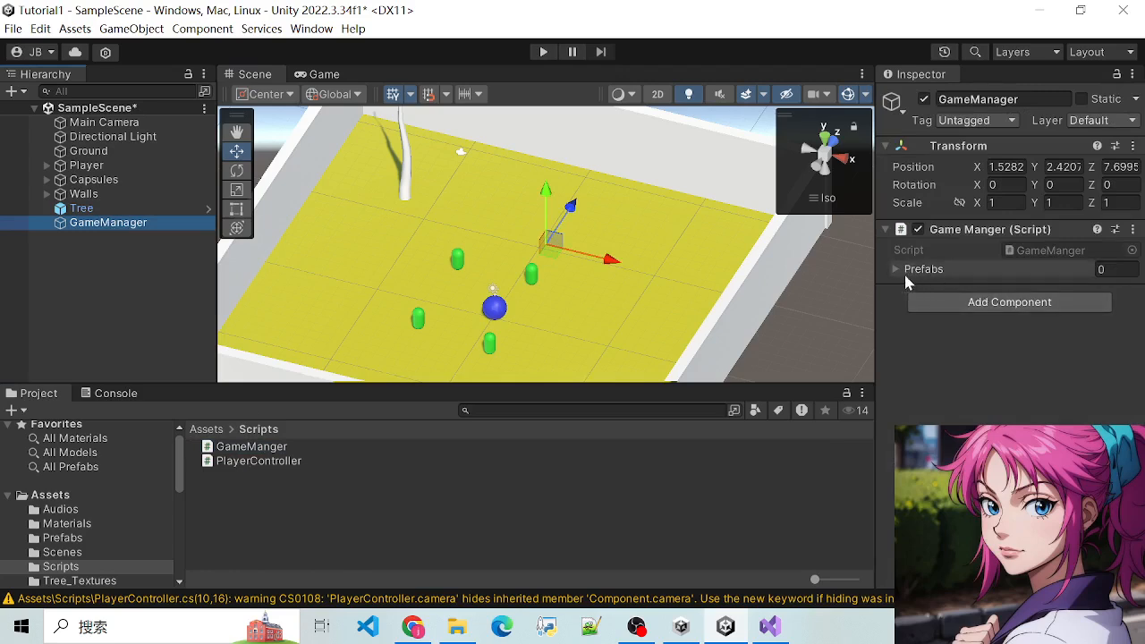
Set the Prefabs array size of the Game Manger component to 1 and expand the array
click(1114, 270)
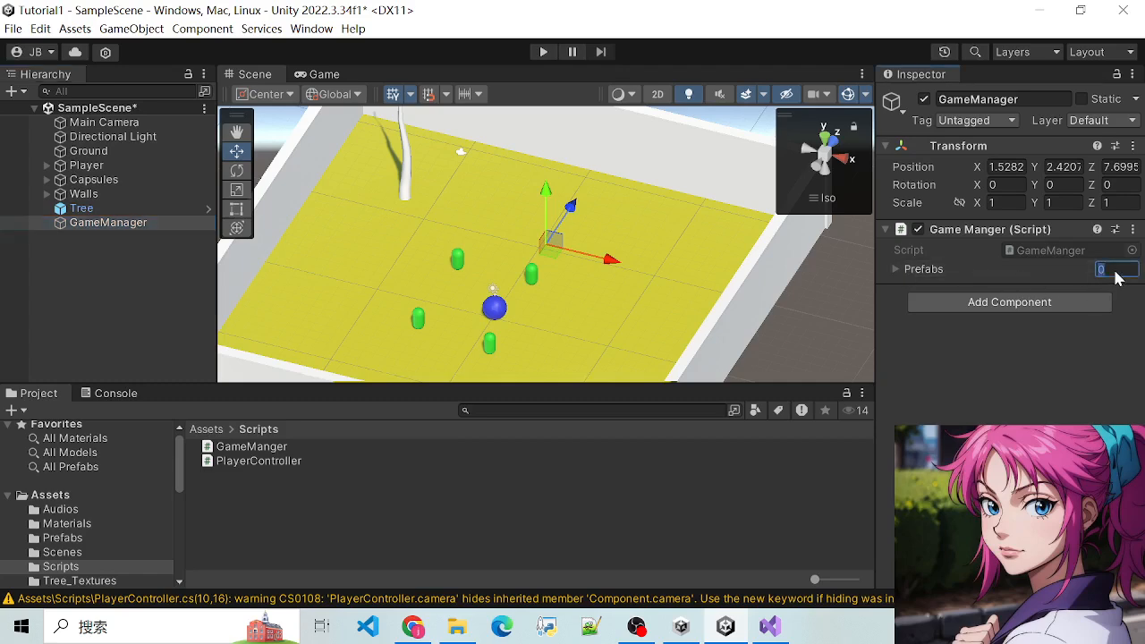
text(1)
click(923, 268)
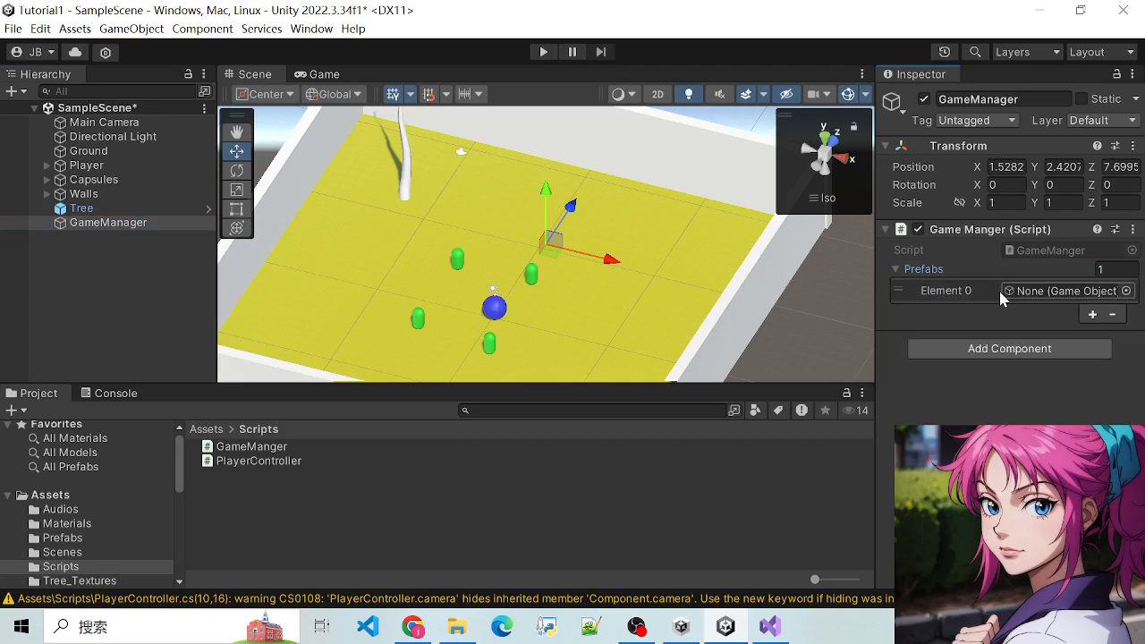
Switch to Visual Studio and review the public GameObject[] prefabs line that exposes the array in the Unity editor
mouse_move(681, 625)
click(770, 626)
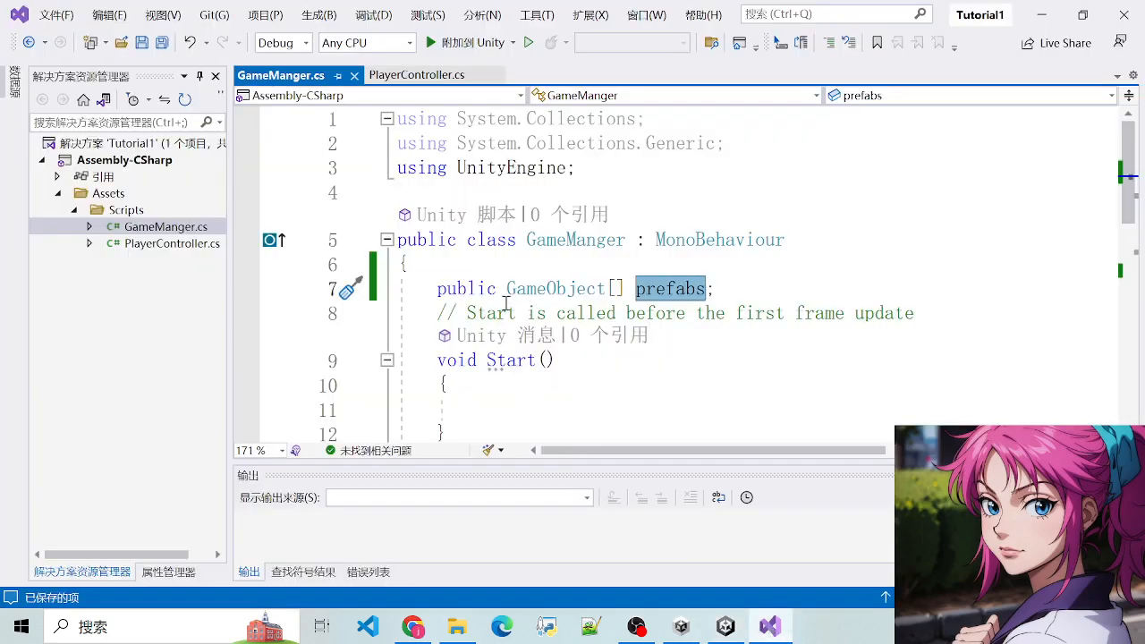
drag(450, 293, 711, 295)
click(730, 295)
double_click(687, 286)
drag(437, 288, 707, 290)
click(721, 294)
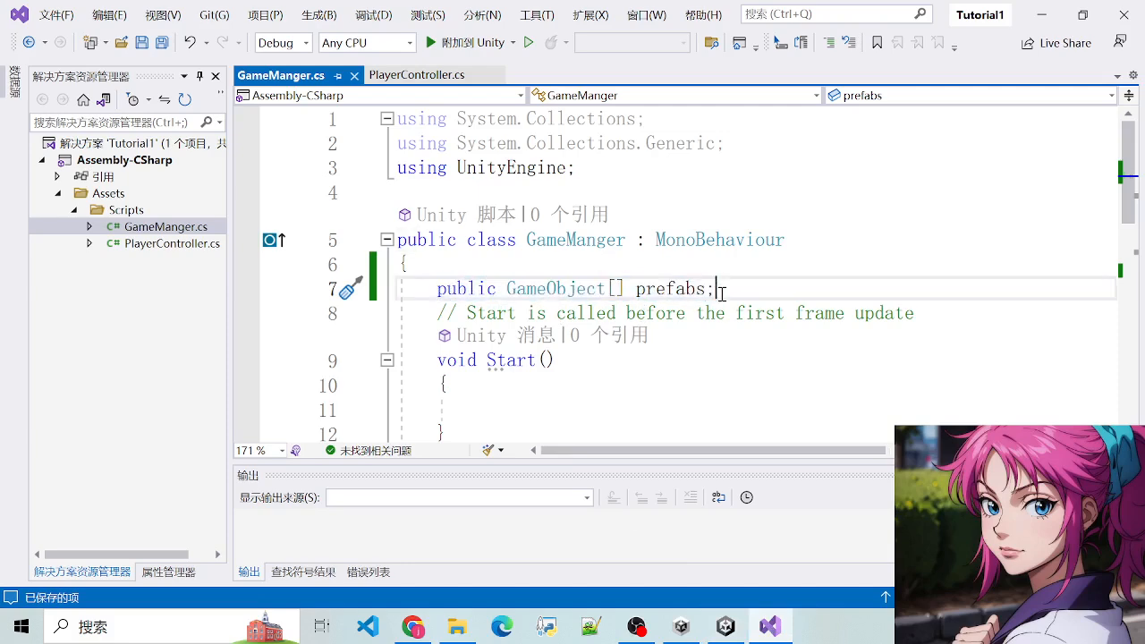
drag(418, 286, 733, 289)
click(729, 290)
drag(450, 289, 734, 294)
click(749, 299)
drag(432, 285, 756, 300)
click(756, 284)
click(726, 284)
click(756, 300)
double_click(688, 284)
click(441, 281)
drag(441, 281, 757, 286)
click(760, 286)
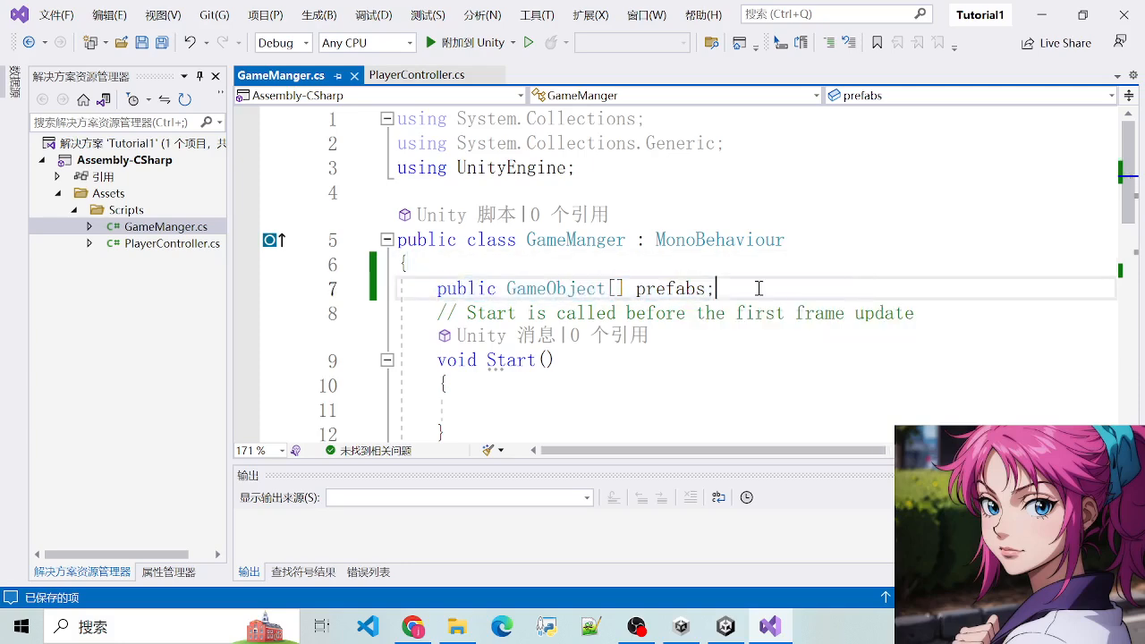
double_click(668, 286)
click(480, 286)
drag(480, 286, 738, 290)
click(737, 289)
Switch back to Unity and assign the Enemy prefab from the Prefabs folder to Element 0 of GameManager's Prefabs array
click(722, 626)
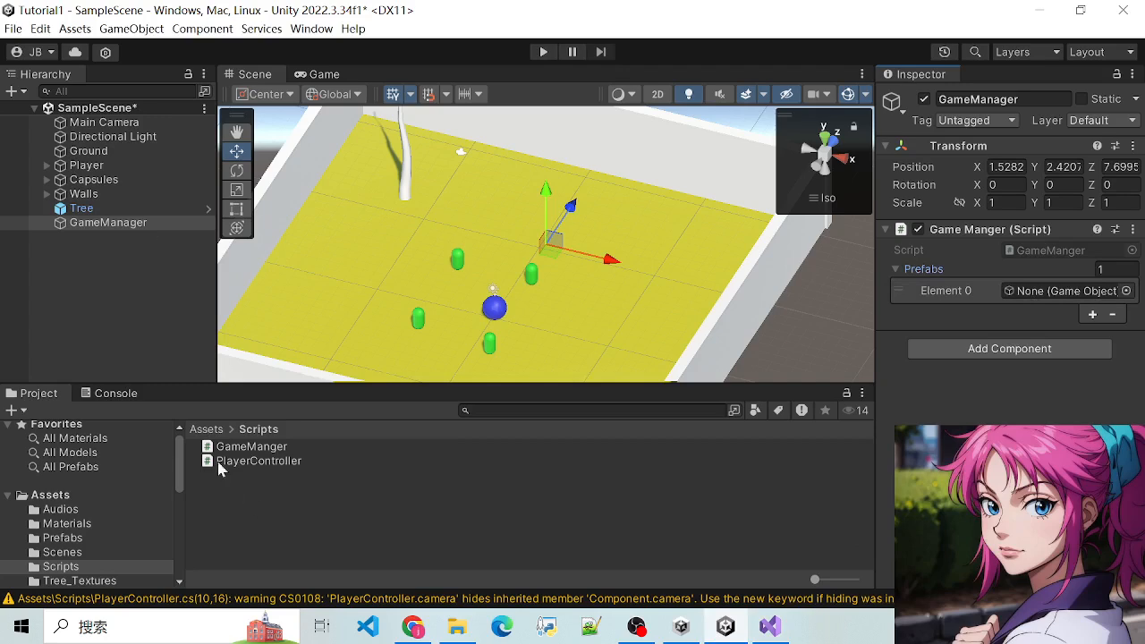
click(203, 430)
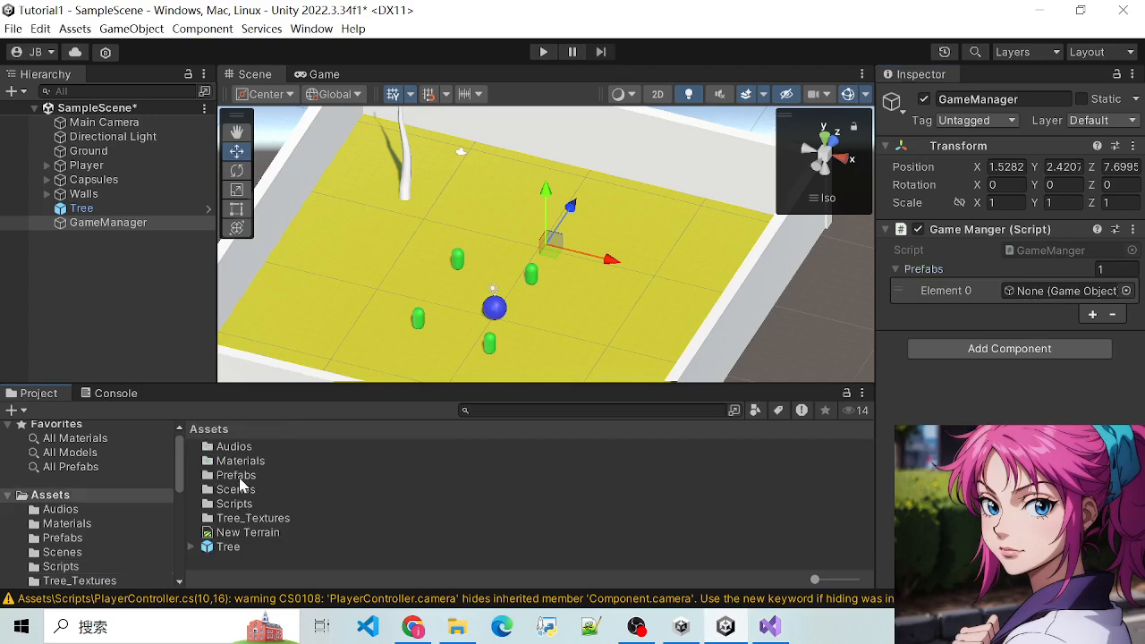
double_click(238, 476)
click(106, 223)
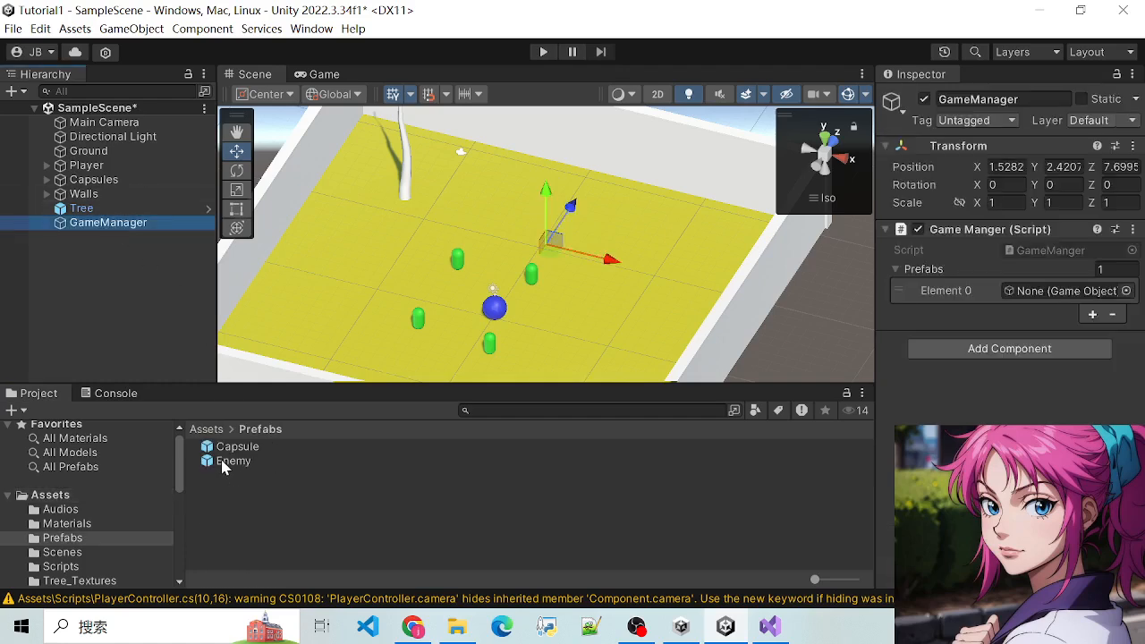
drag(223, 466, 1047, 292)
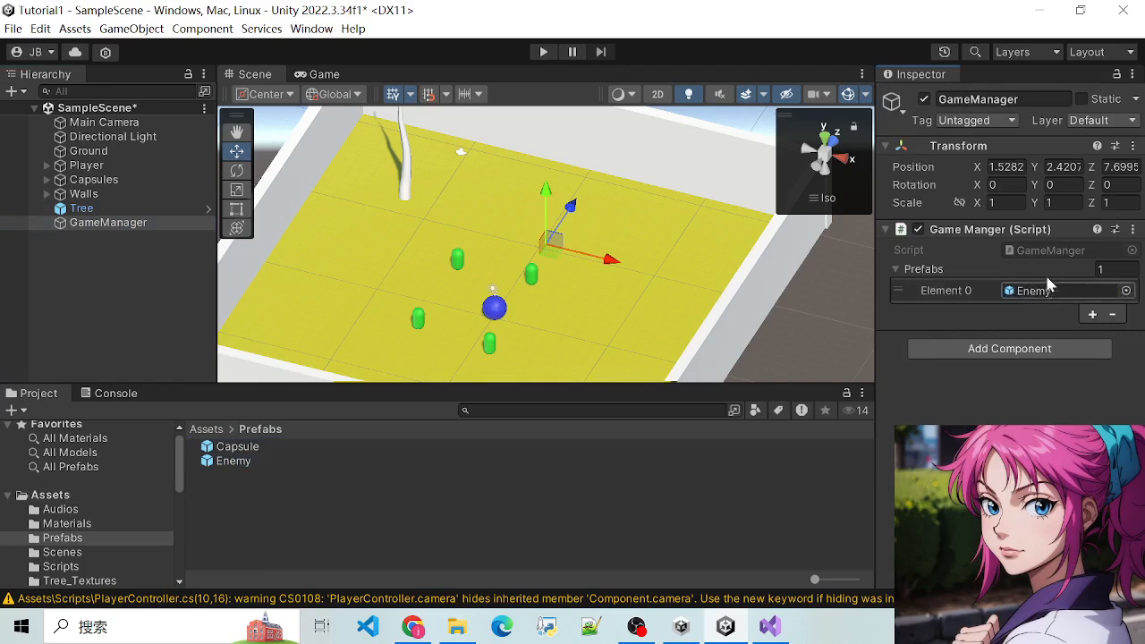
Save the scene and switch to Visual Studio to review the prefabs array declaration in GameManger.cs
key(ctrl+s)
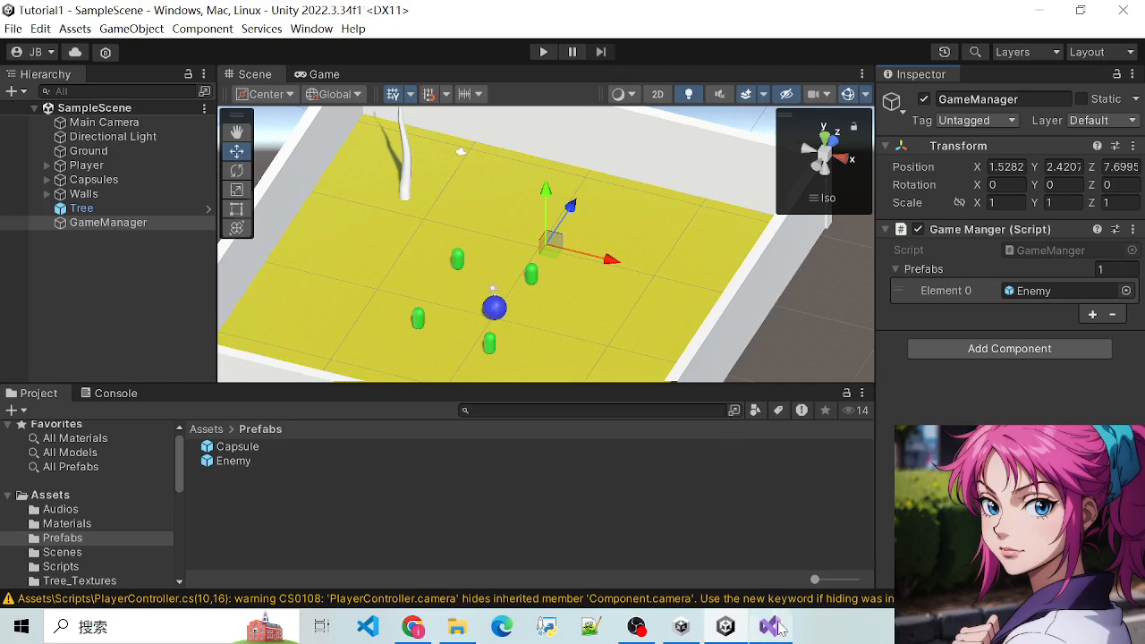
click(771, 627)
drag(431, 290, 728, 293)
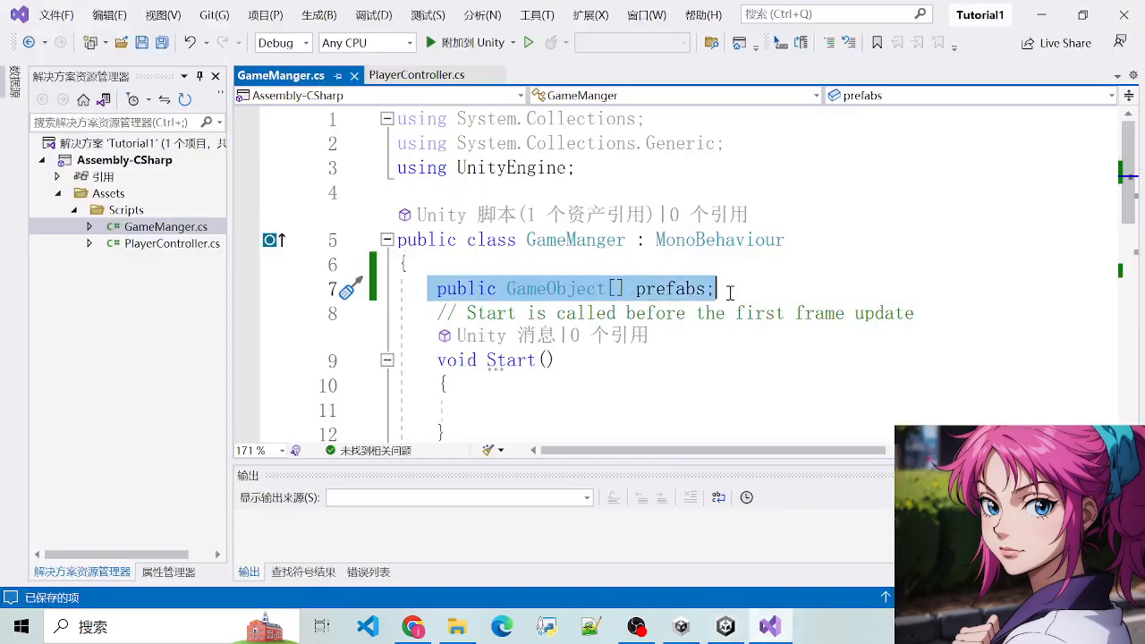
click(787, 312)
double_click(659, 292)
click(718, 289)
double_click(690, 292)
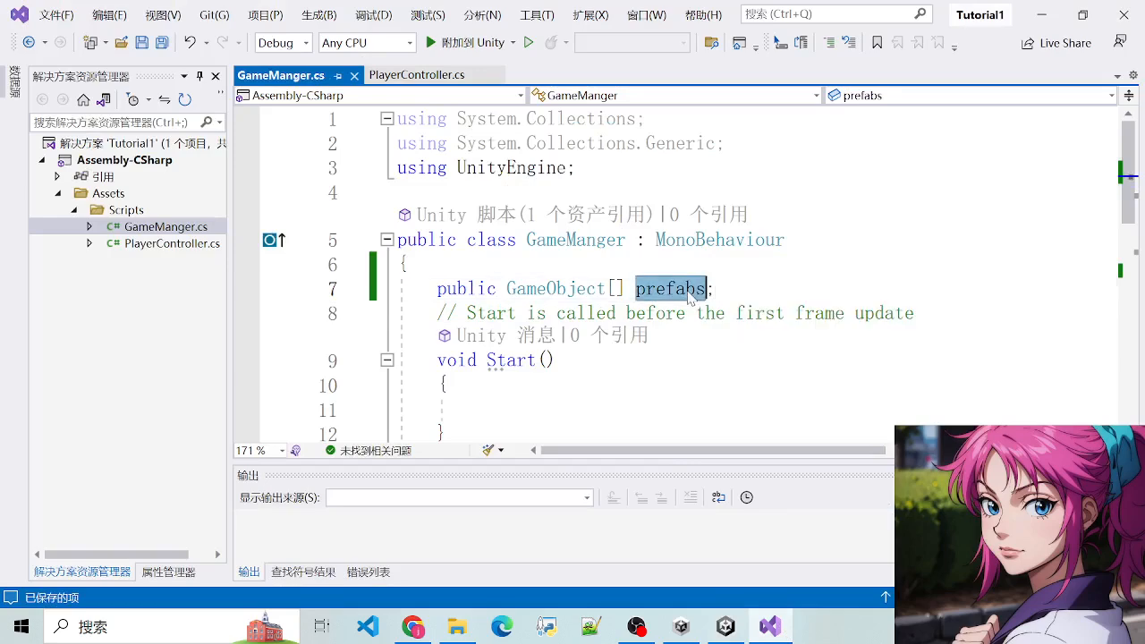
Uncomment the Instantiate() call in the Update method of GameManger.cs and save the script
scroll(671, 304, down, 4)
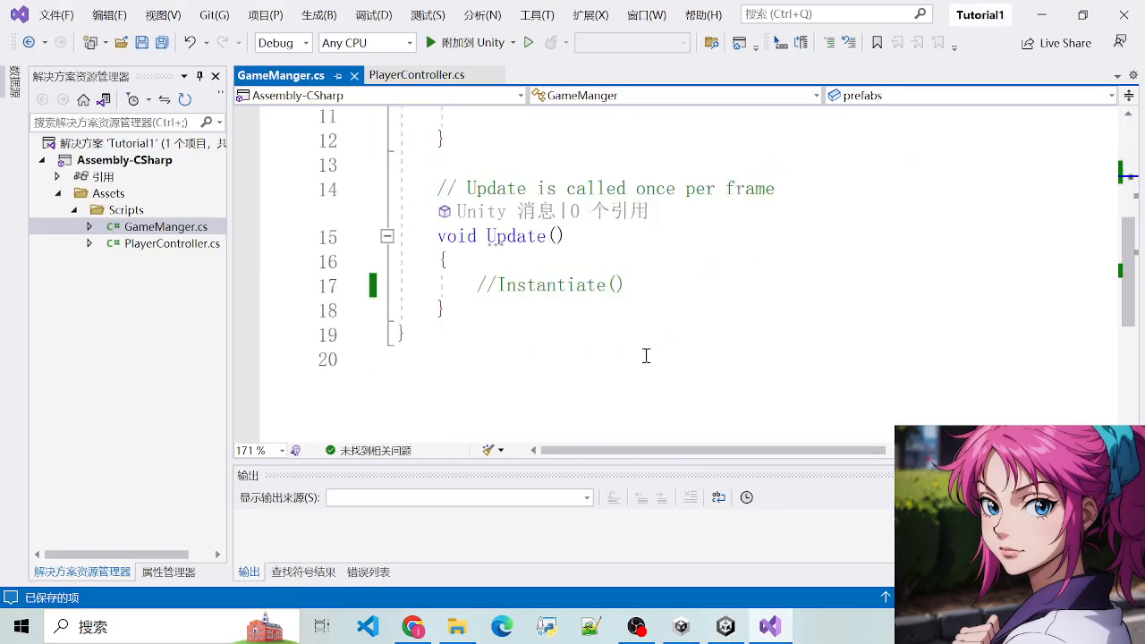
scroll(626, 358, up, 2)
scroll(473, 366, down, 2)
click(475, 280)
scroll(609, 306, up, 2)
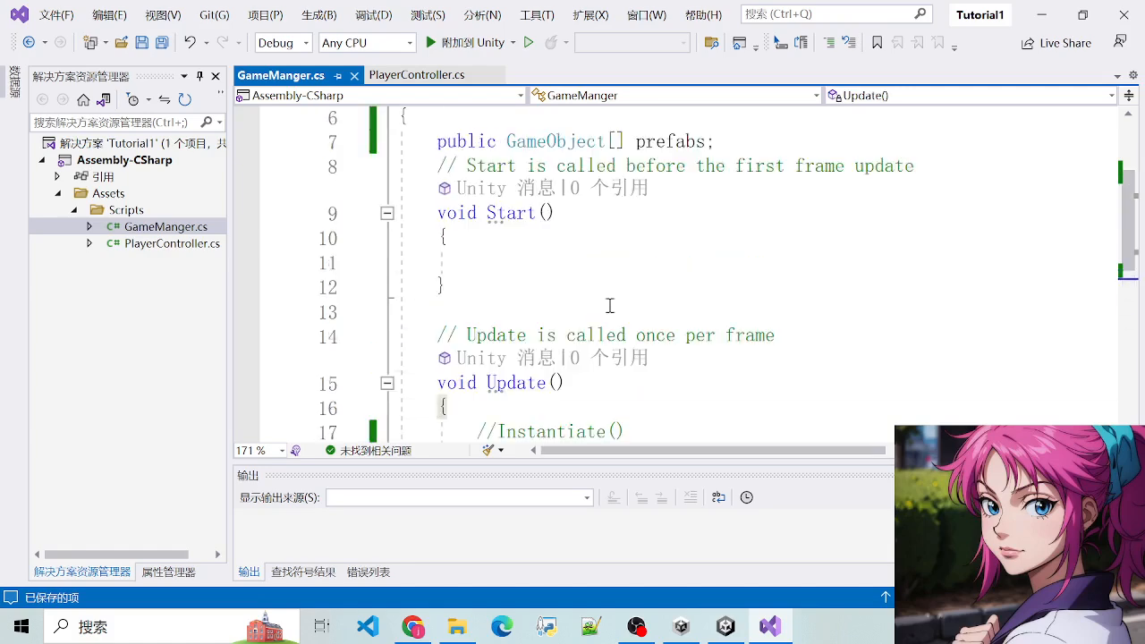
scroll(502, 431, down, 1)
click(498, 360)
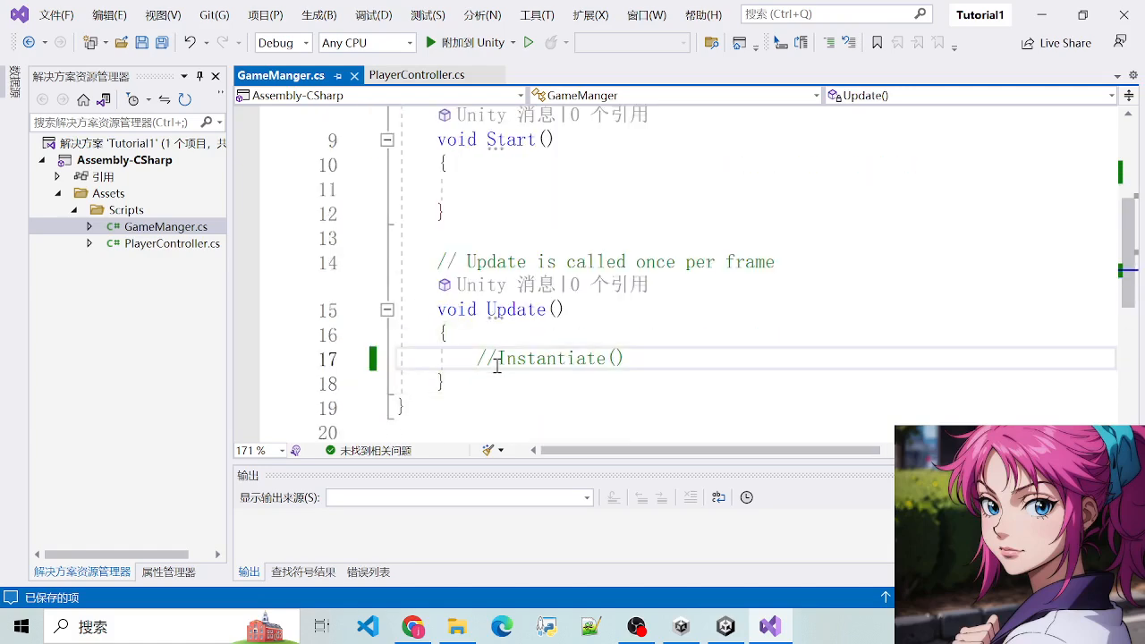
key(BackSpace)
key(BackSpace)
key(ctrl+s)
click(487, 346)
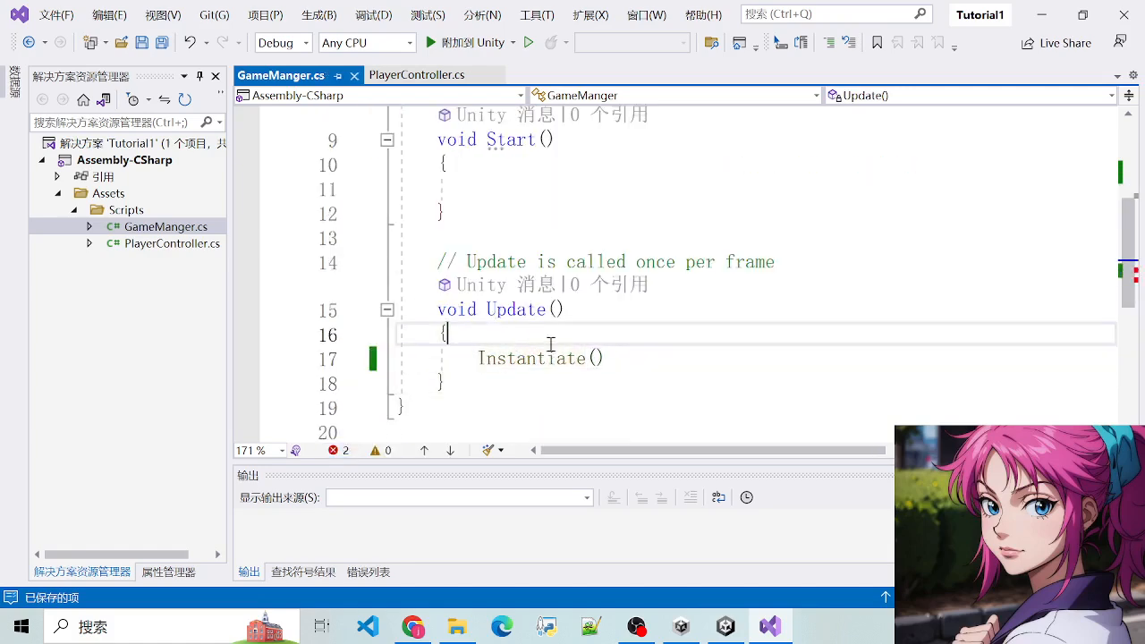
Pass prefabs[0] as the first argument of the Instantiate call in Update, followed by a comma
click(598, 357)
scroll(663, 343, up, 2)
double_click(657, 238)
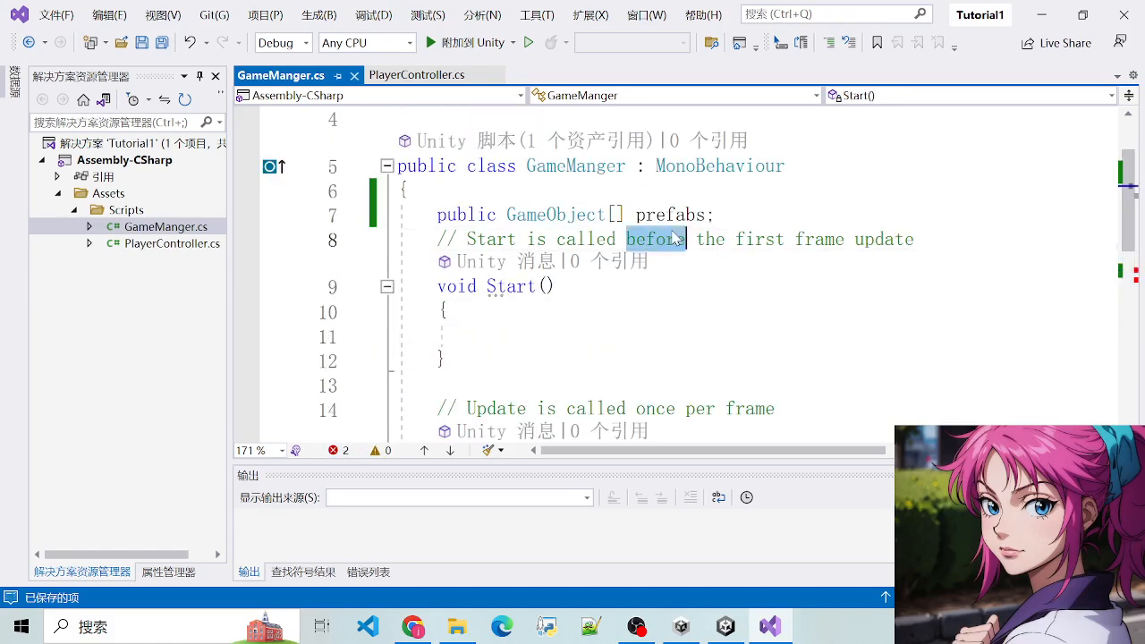
double_click(672, 214)
key(ctrl+c)
scroll(653, 364, down, 2)
click(598, 285)
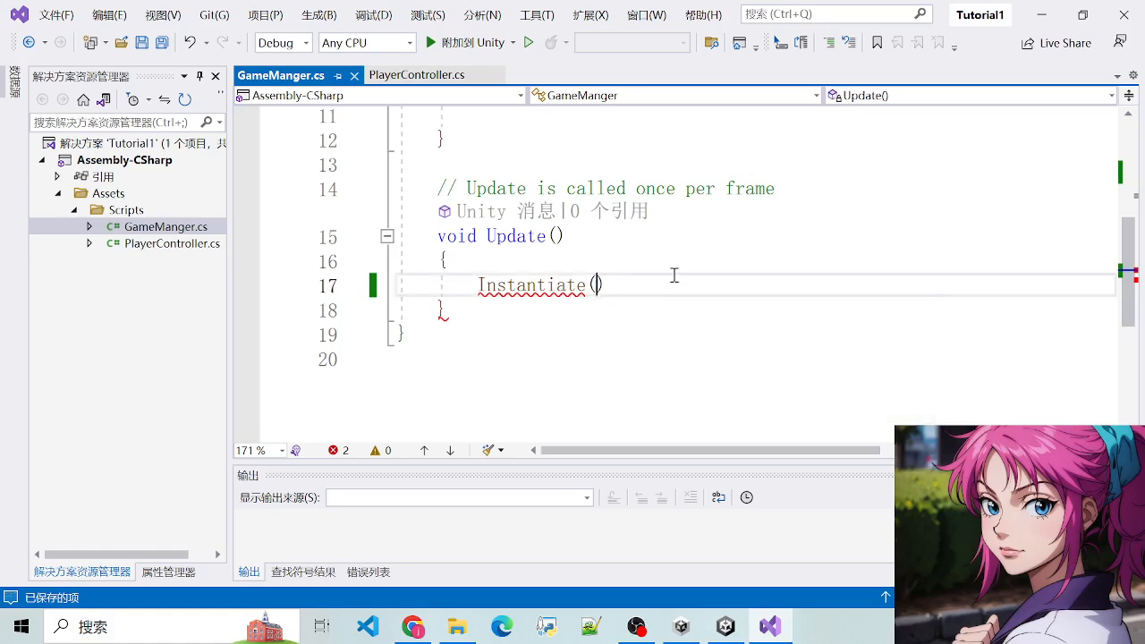
scroll(679, 277, up, 1)
key(ctrl+v)
text([0],)
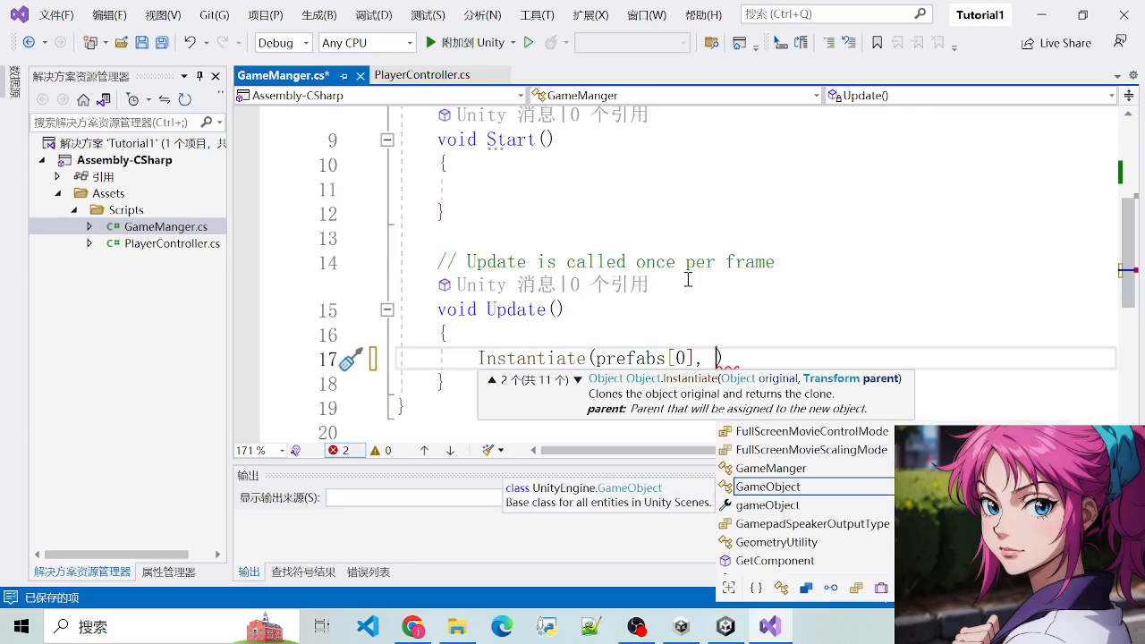
Leave Instantiate's second argument blank, add prefabs[0].transform.rotation as the third, end the statement with a semicolon and save the script
key(Escape)
text(,p)
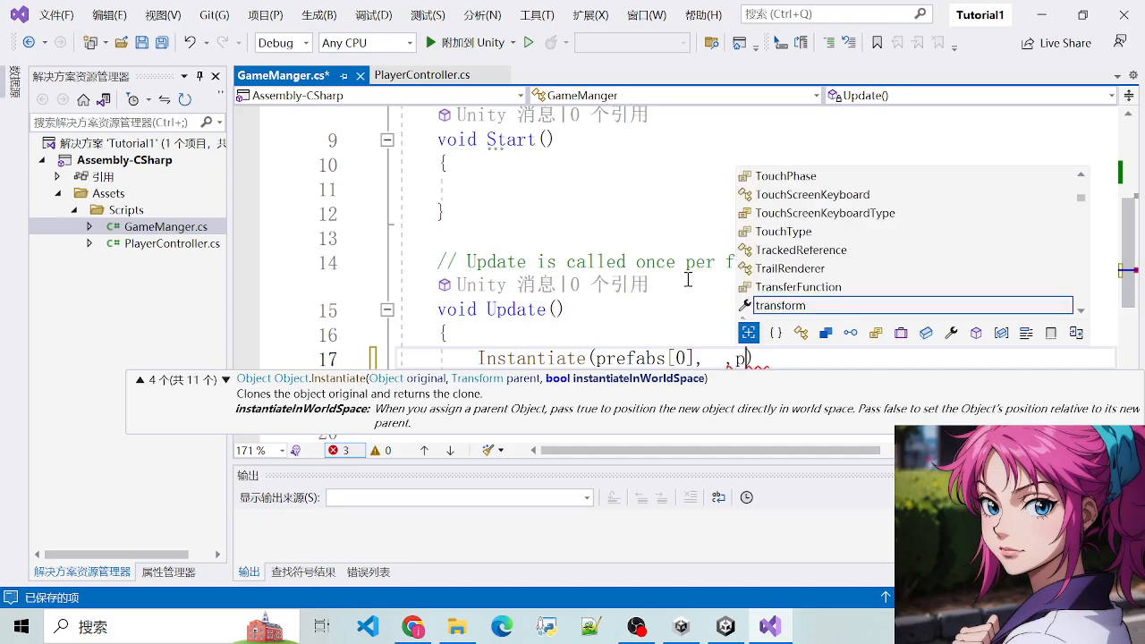
text(refabs[0)
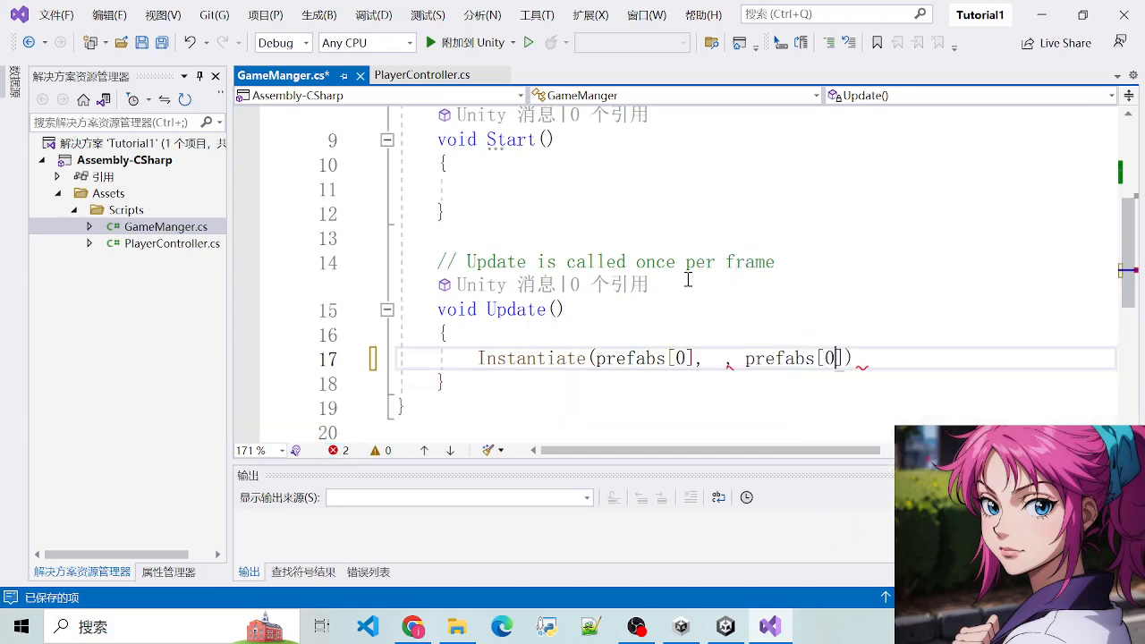
text(].)
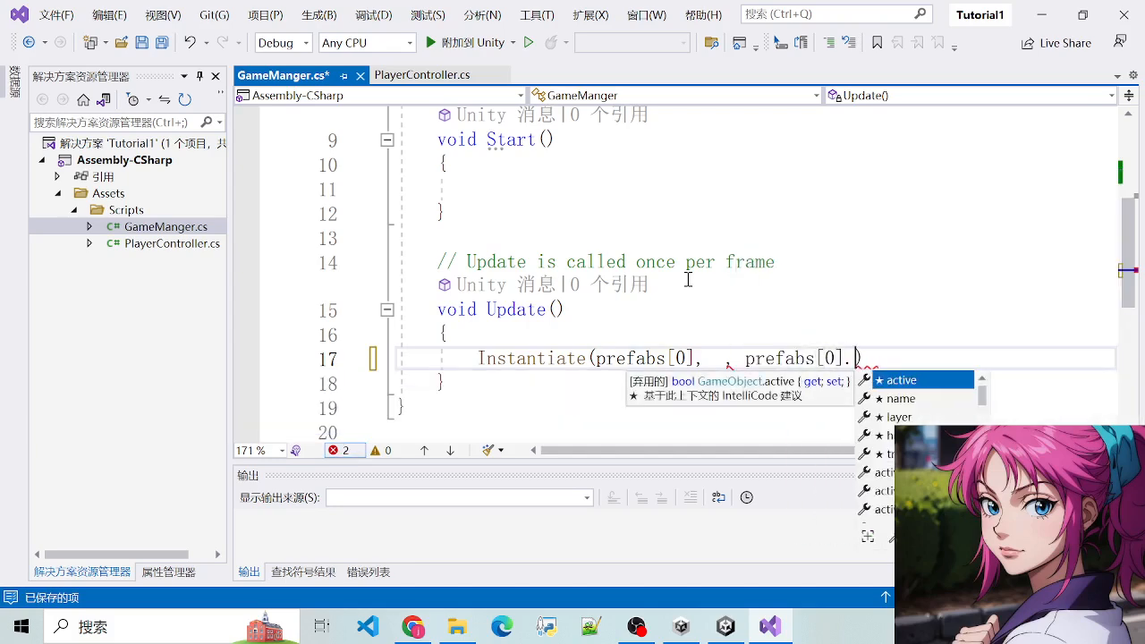
text(tranfo)
key(BackSpace)
key(BackSpace)
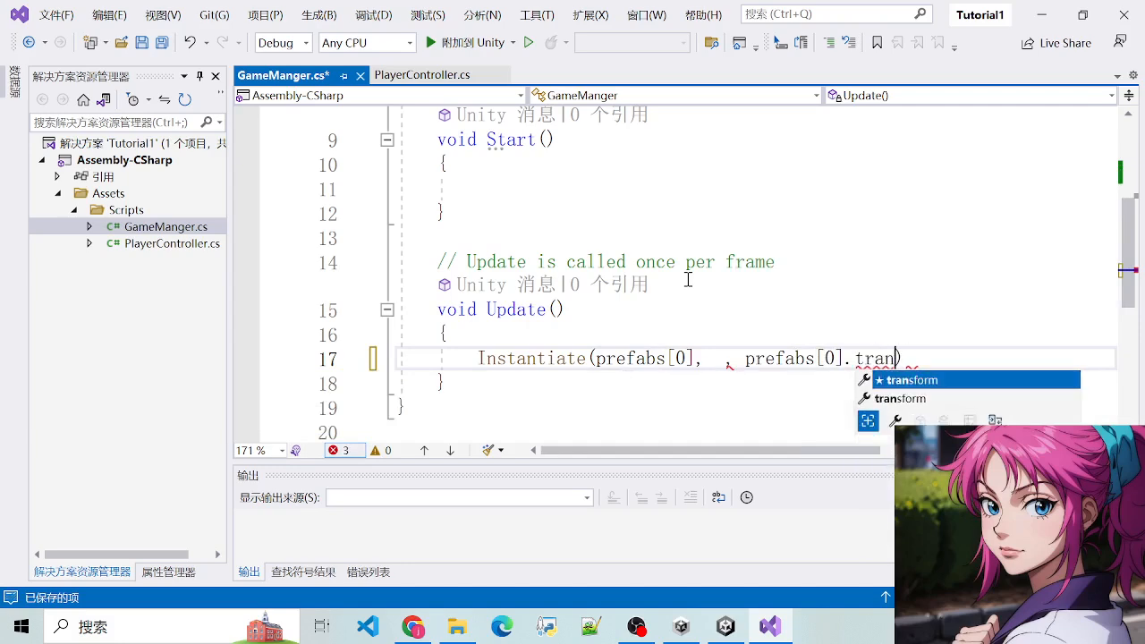
text(sform.p)
key(BackSpace)
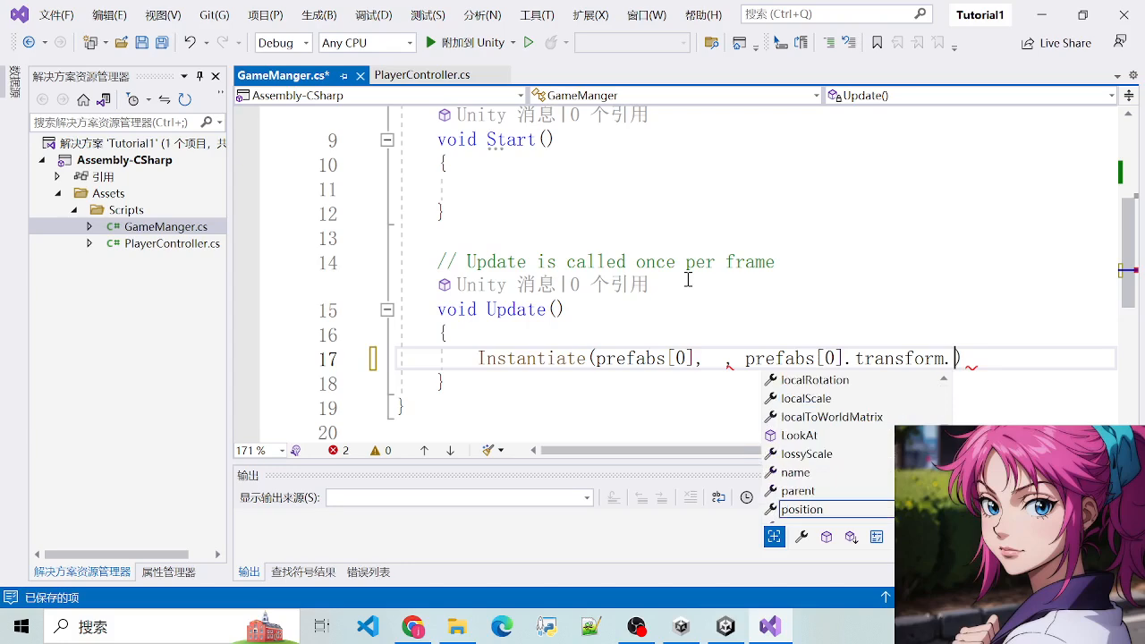
text(rotation))
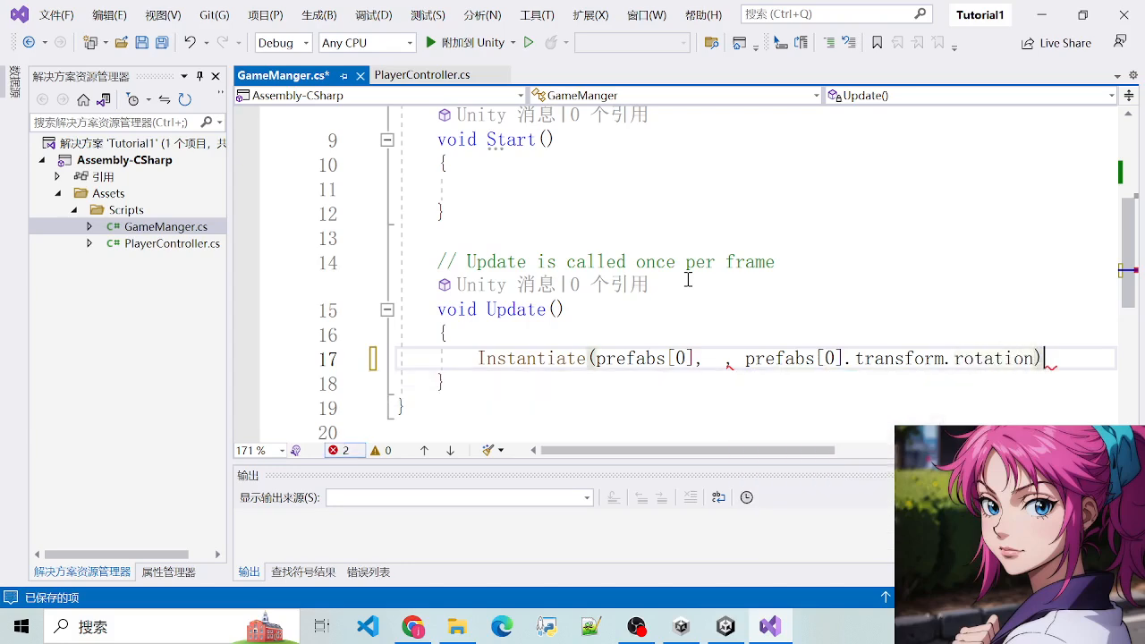
text(;)
key(ctrl+s)
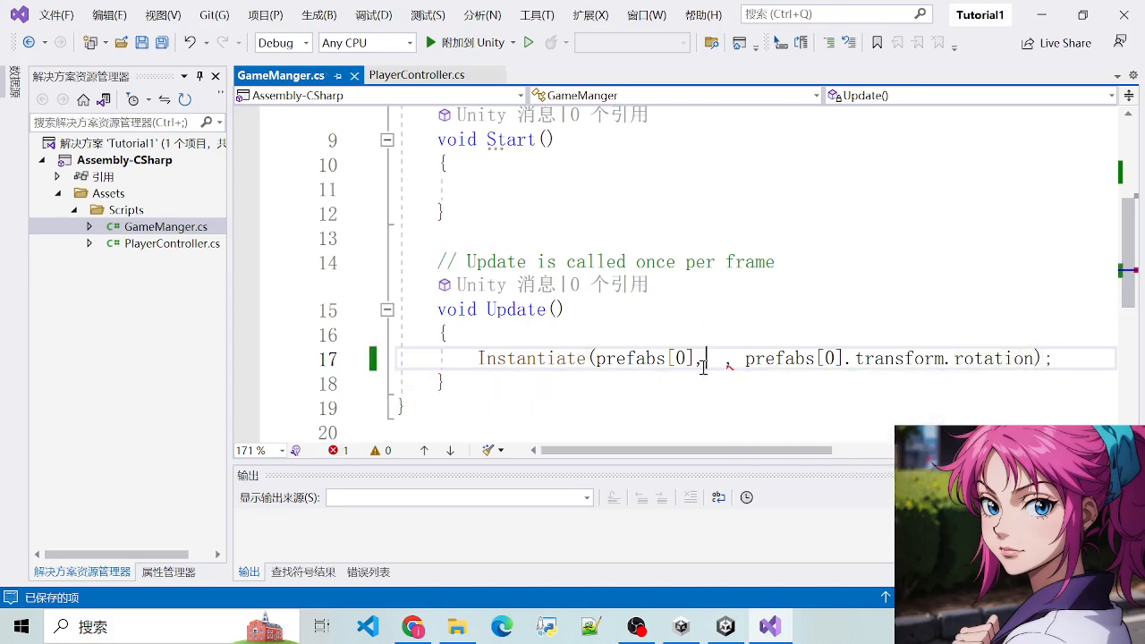
Start a float X = Random.Range() declaration on a new line above the Instantiate call in Update
click(598, 327)
scroll(601, 333, up, 3)
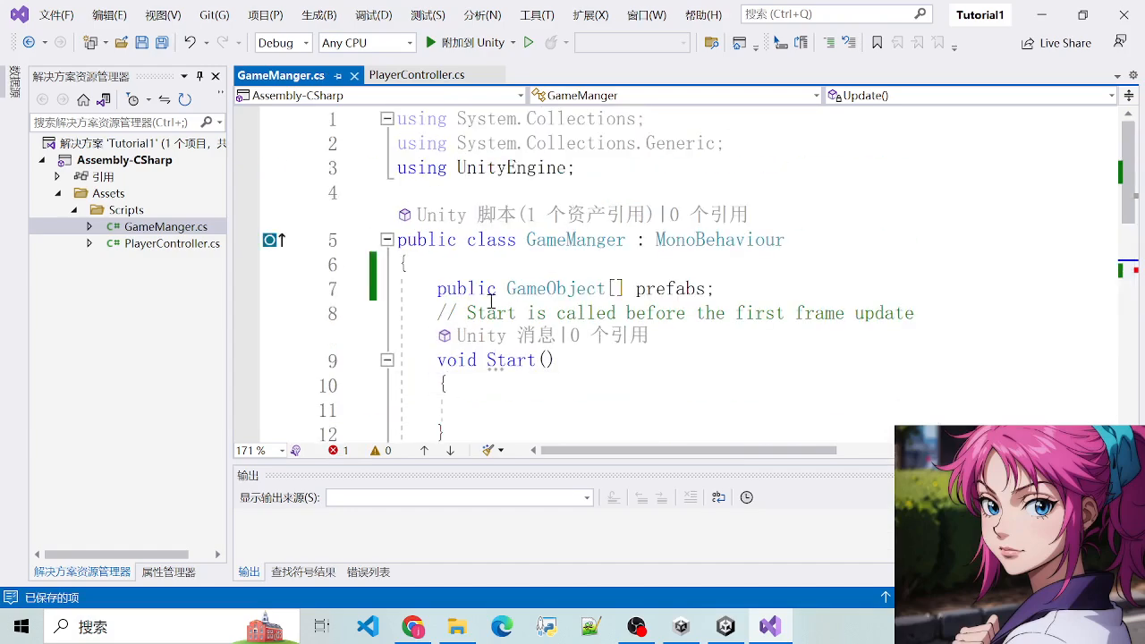
drag(438, 287, 714, 287)
click(713, 288)
scroll(714, 288, down, 3)
click(513, 336)
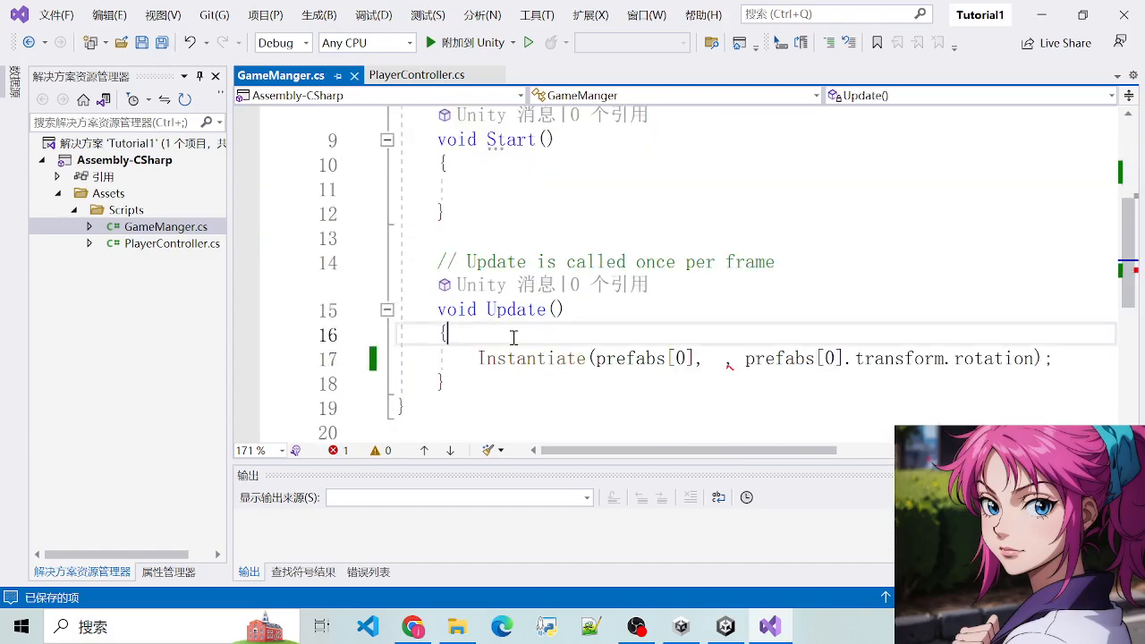
key(Return)
text(float x)
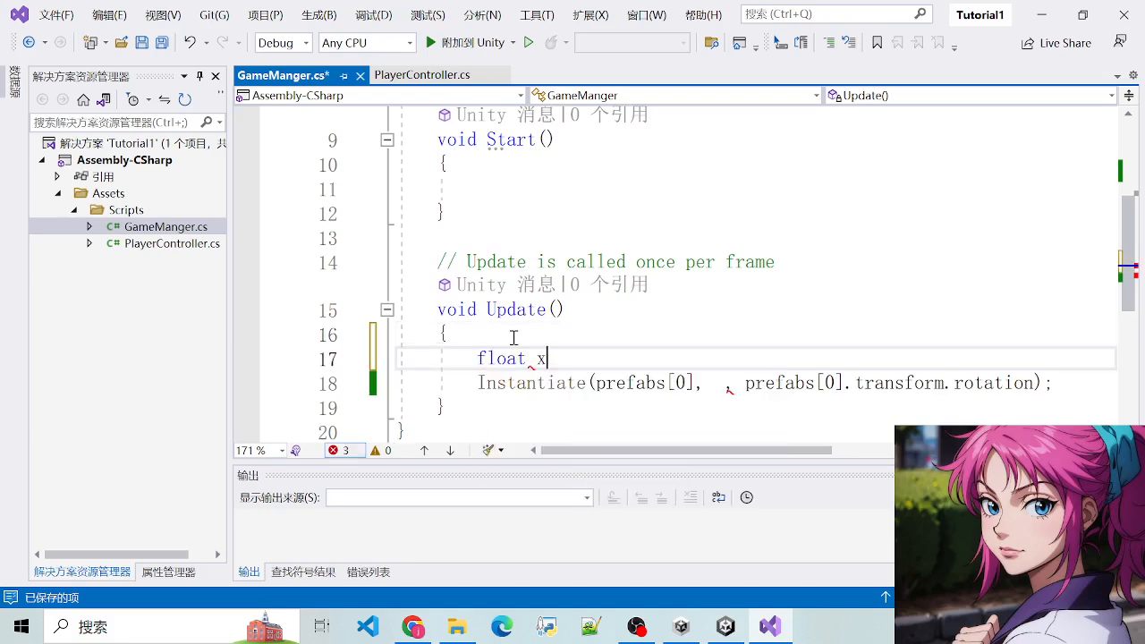
text( =)
key(BackSpace)
key(BackSpace)
key(BackSpace)
key(BackSpace)
text(X = )
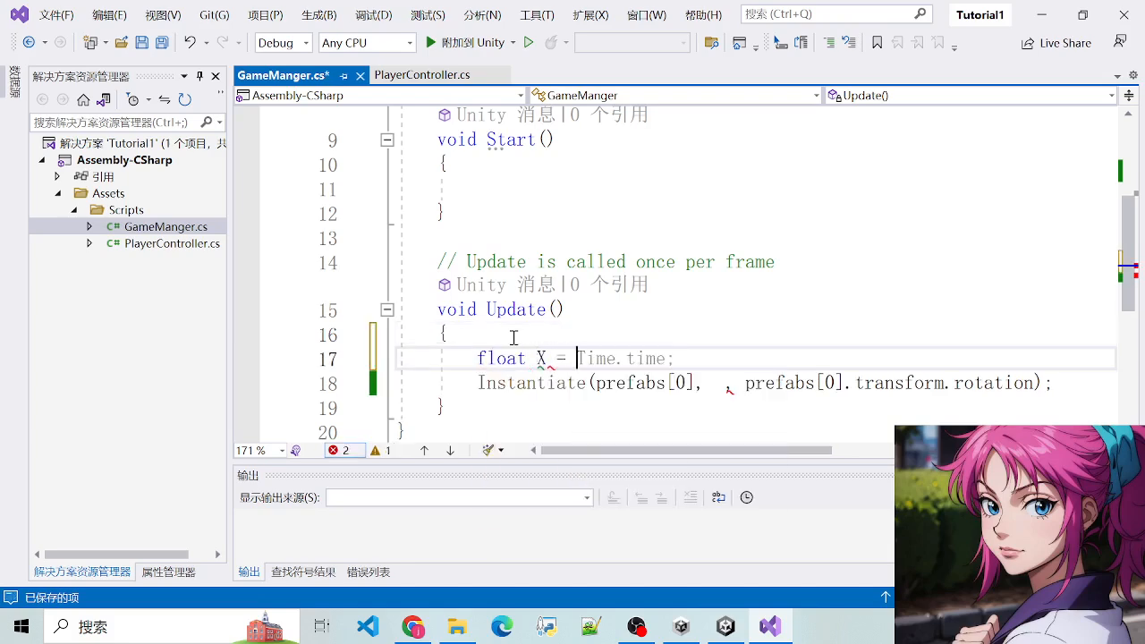
text(Random.)
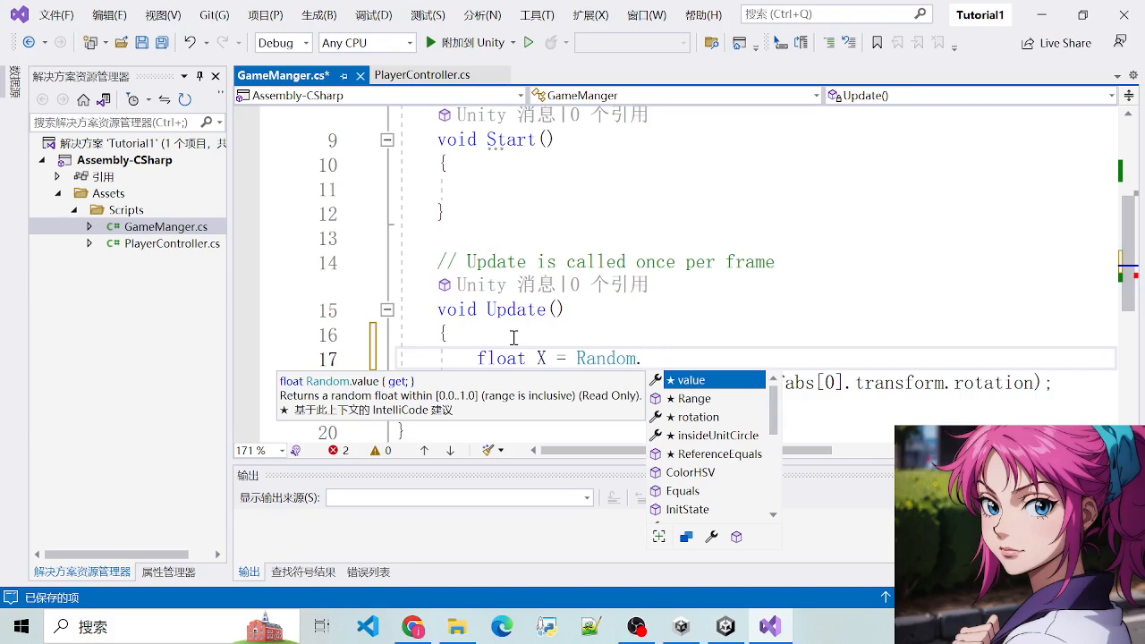
text(Range()
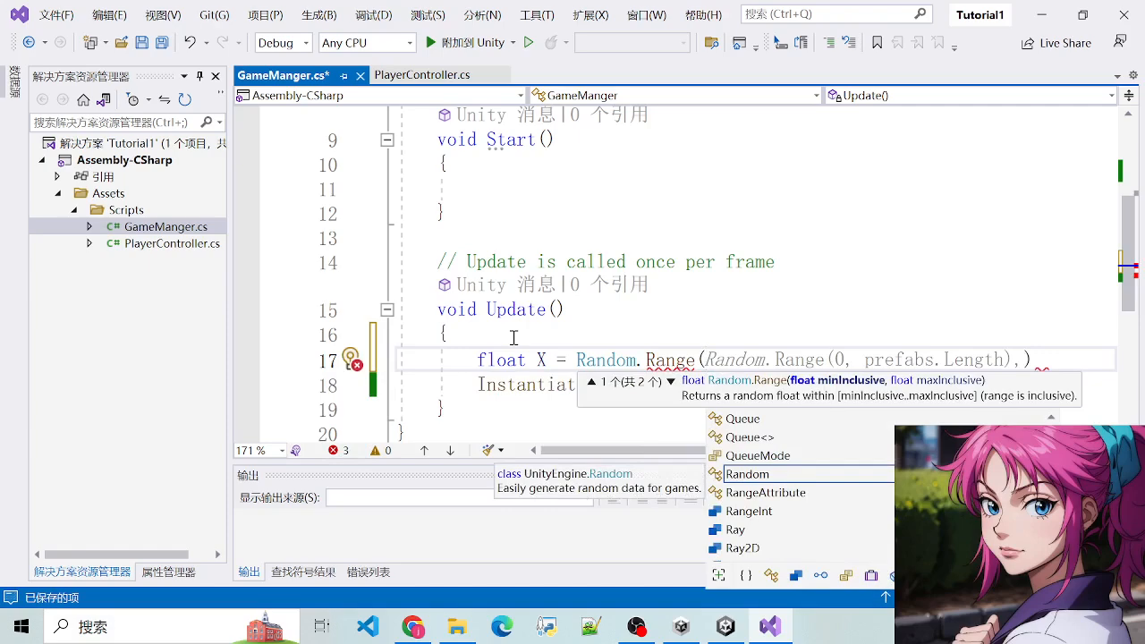
Declare a public float rangeX field below the prefabs array in the GameManger class
scroll(579, 345, down, 1)
scroll(617, 251, up, 2)
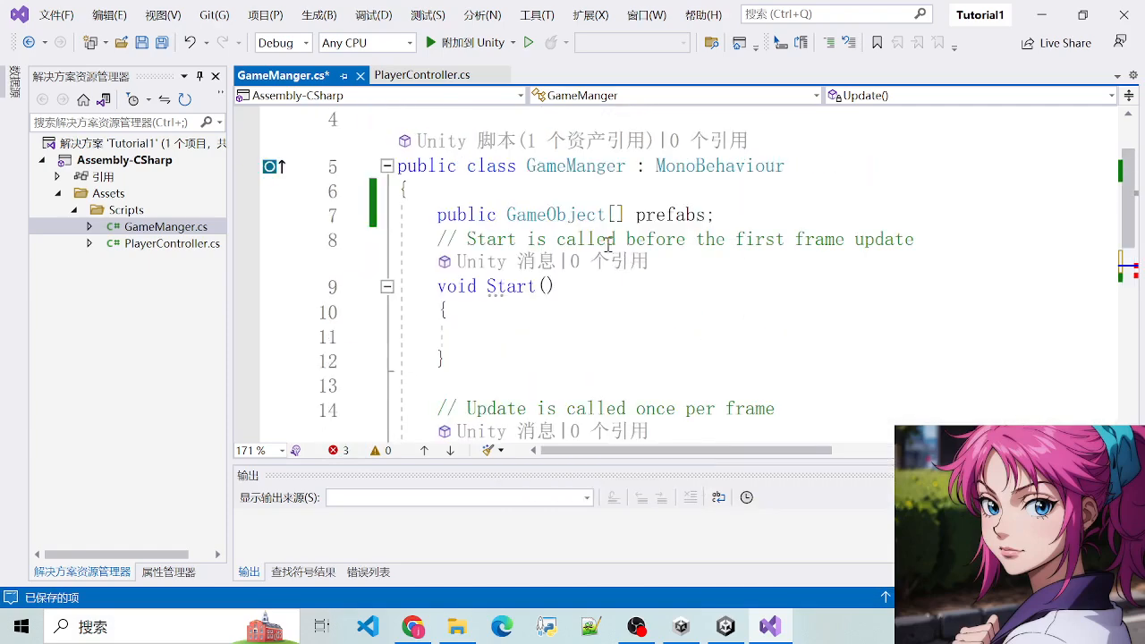
click(725, 213)
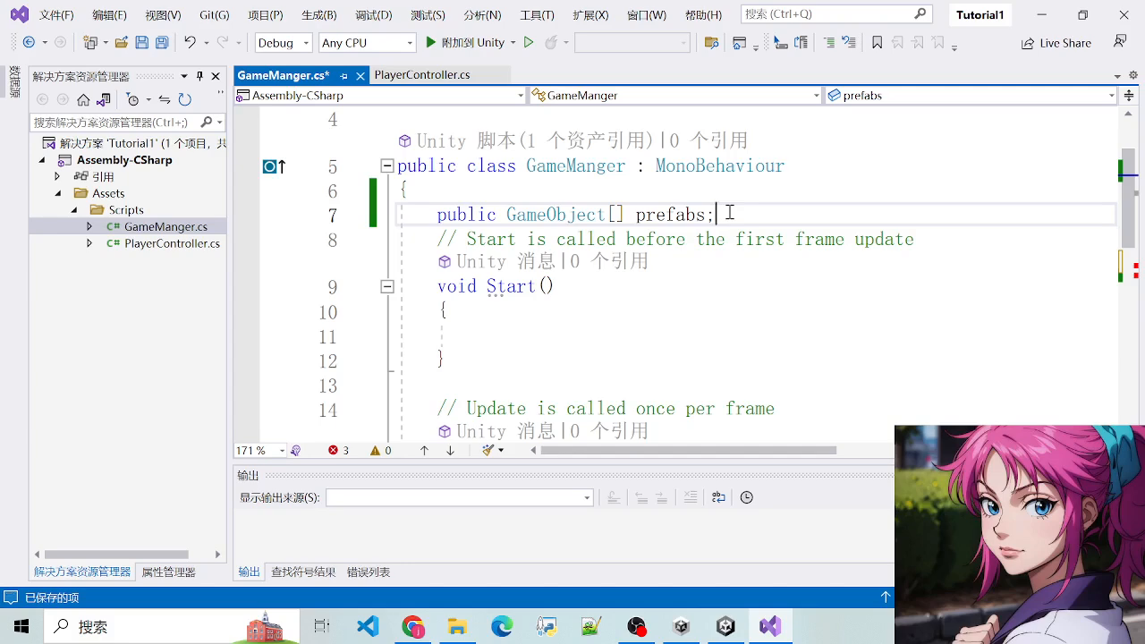
key(Return)
text(public )
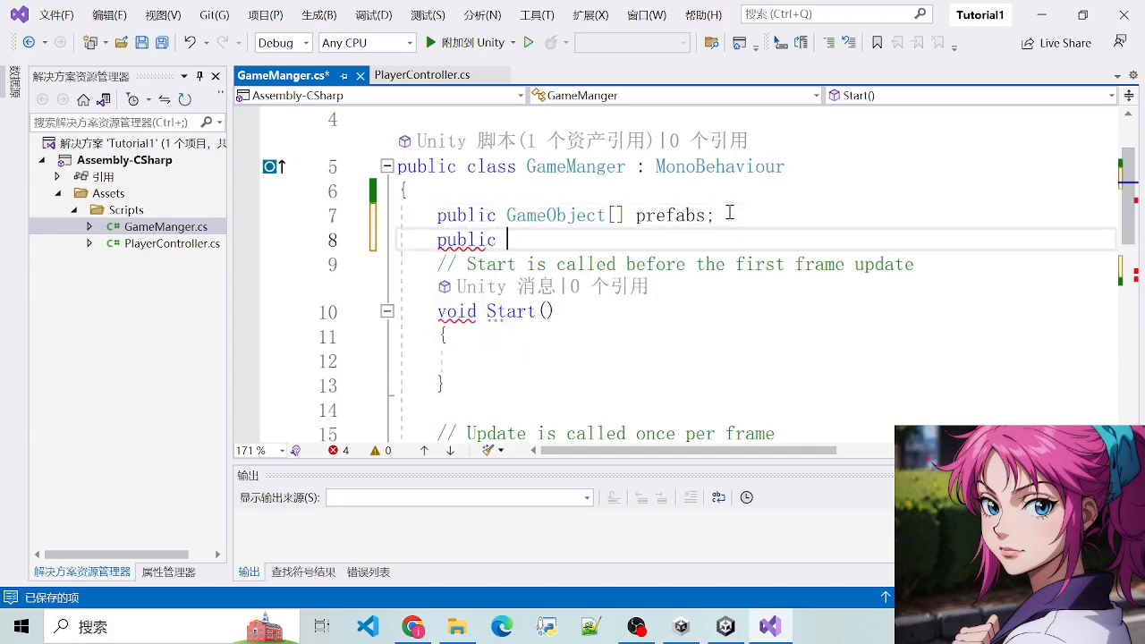
text(f)
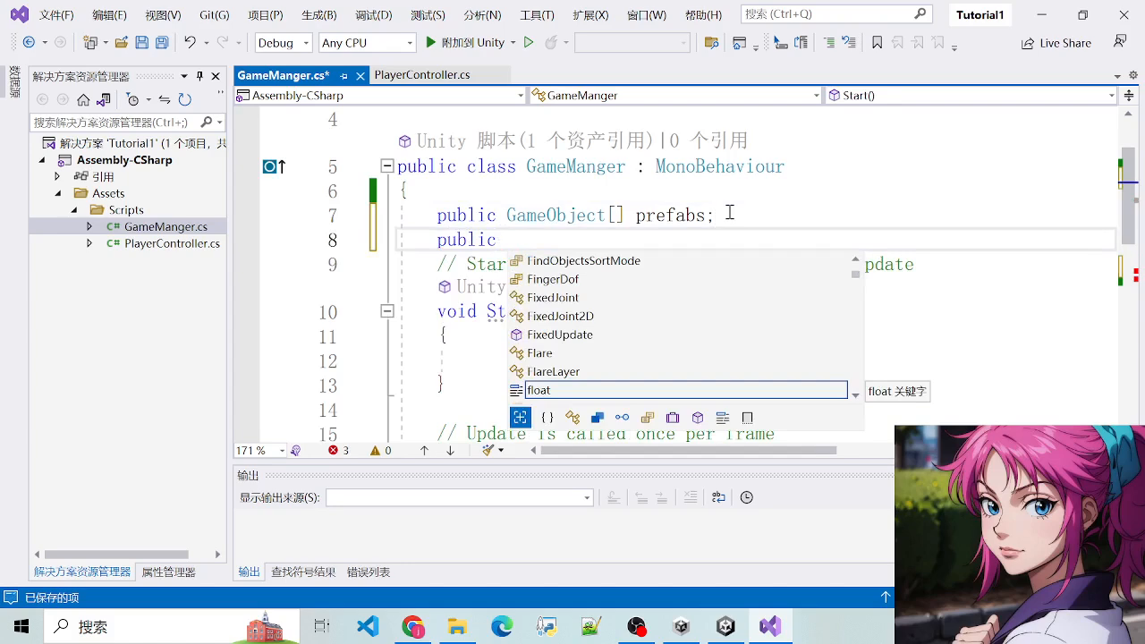
text(rangeX)
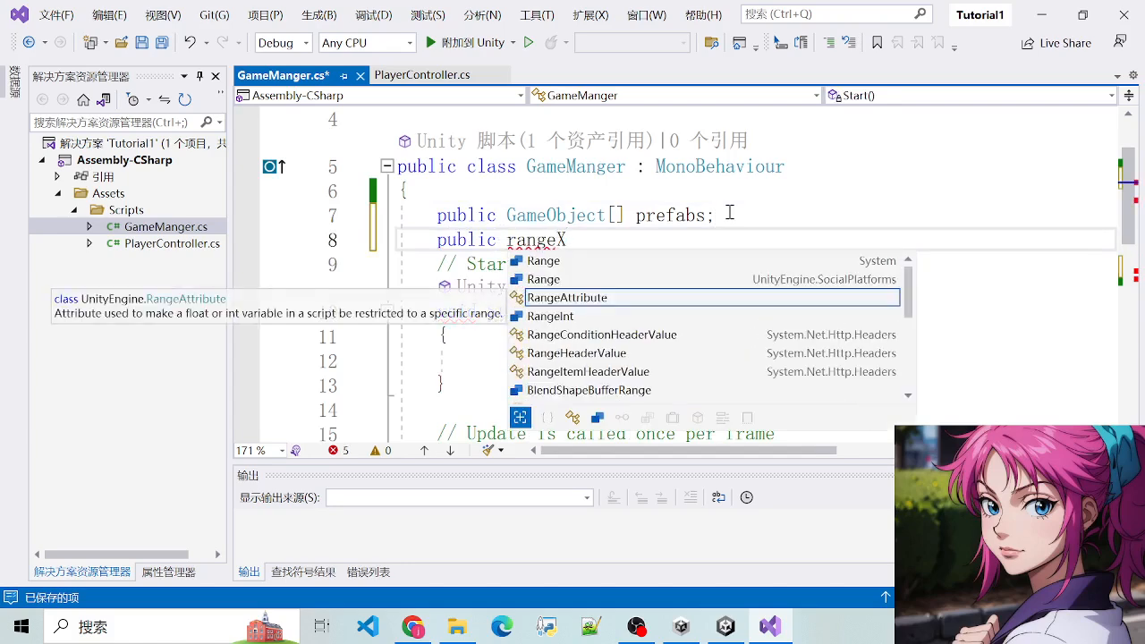
key(BackSpace)
key(BackSpace)
key(BackSpace)
key(BackSpace)
key(BackSpace)
key(BackSpace)
text(float R)
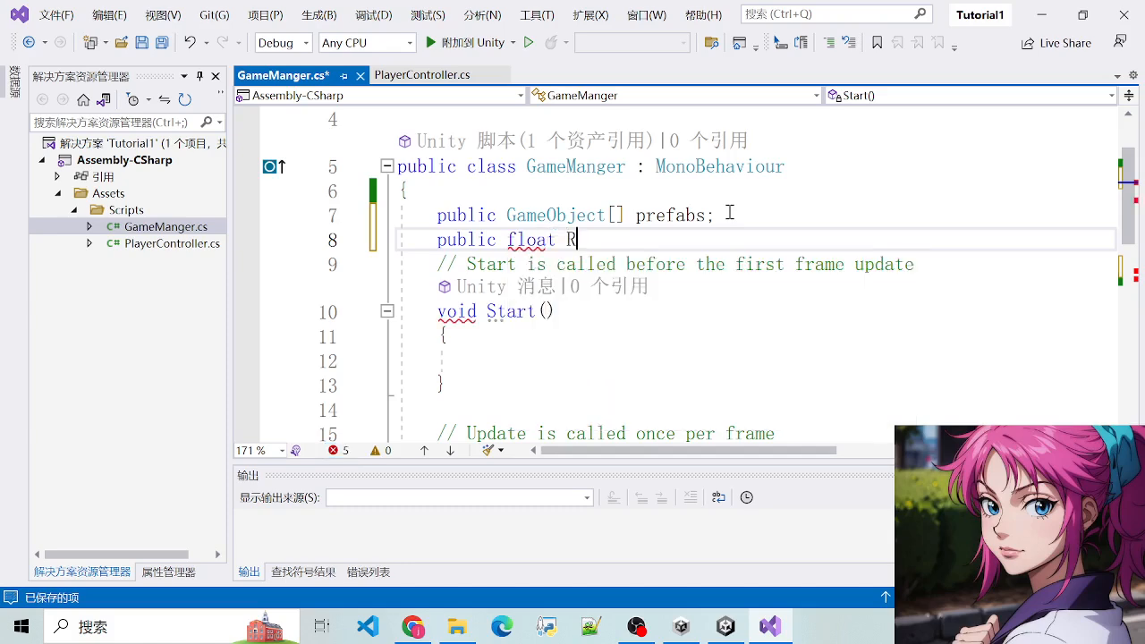
key(BackSpace)
key(BackSpace)
key(BackSpace)
key(BackSpace)
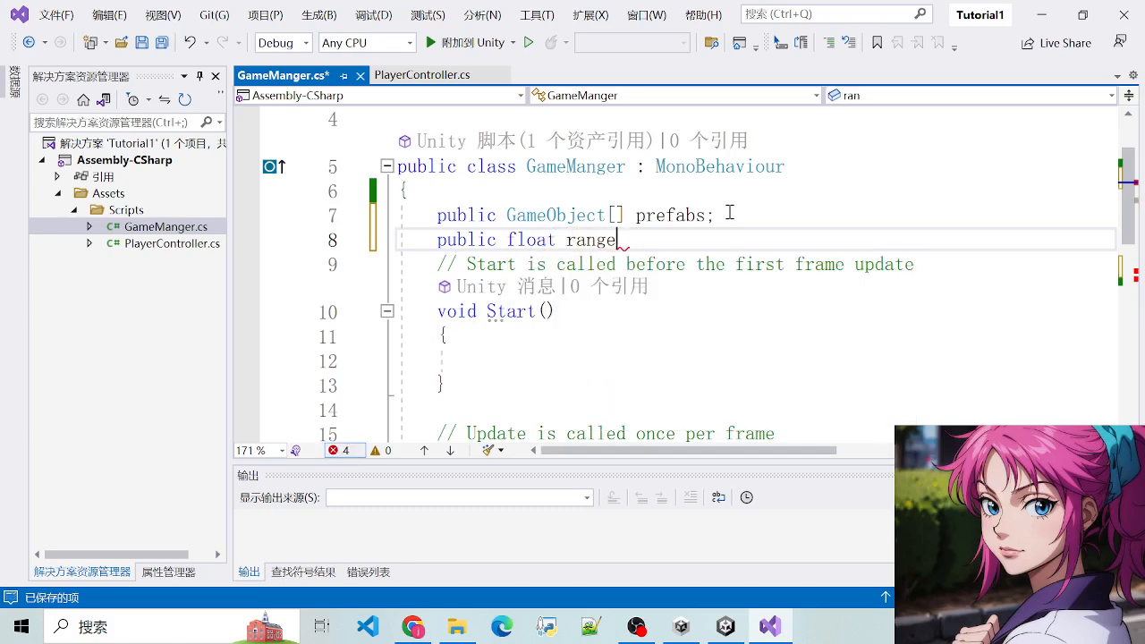
text(X;)
Declare a public float rangeZ field below rangeX and save the script
key(Return)
text(ra)
key(BackSpace)
key(BackSpace)
text(p)
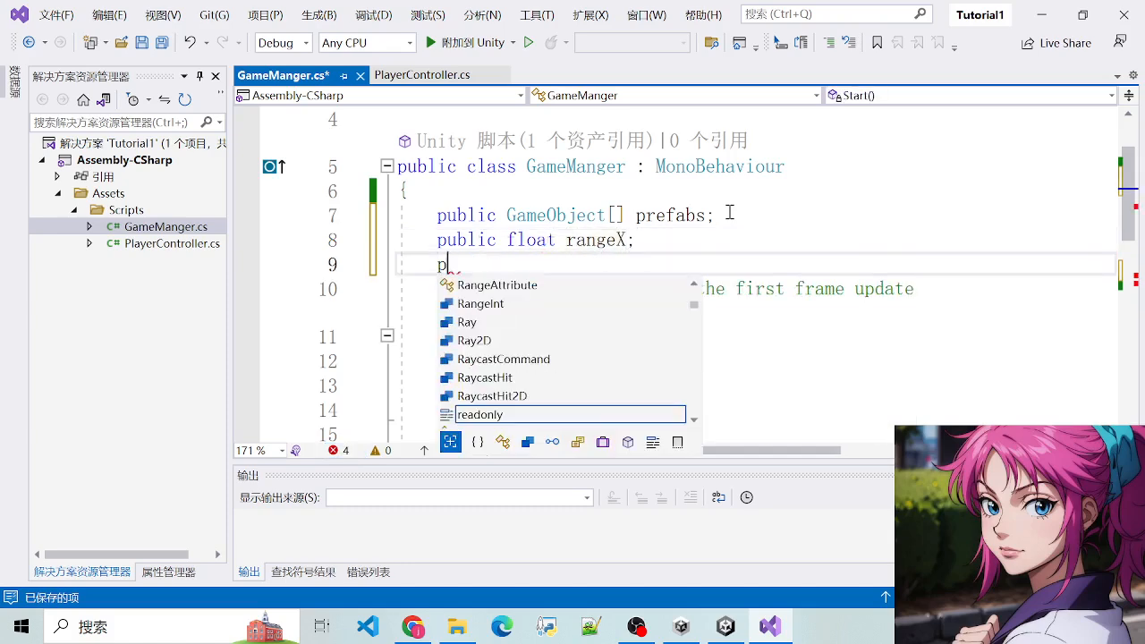
text(ublic float rang)
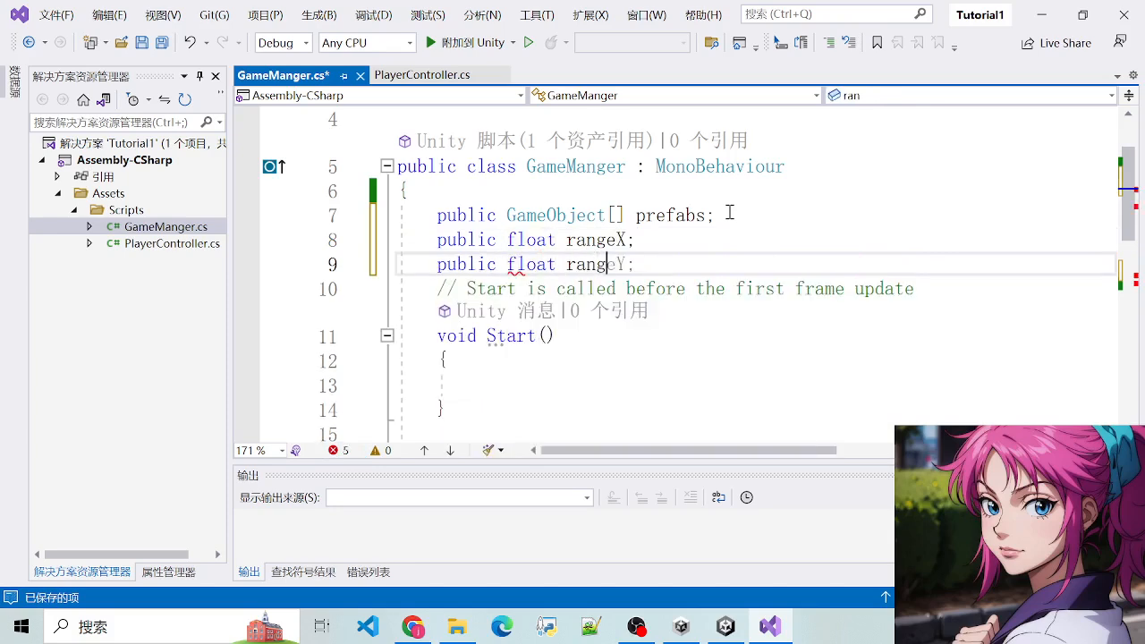
text(eZ;)
key(ctrl+s)
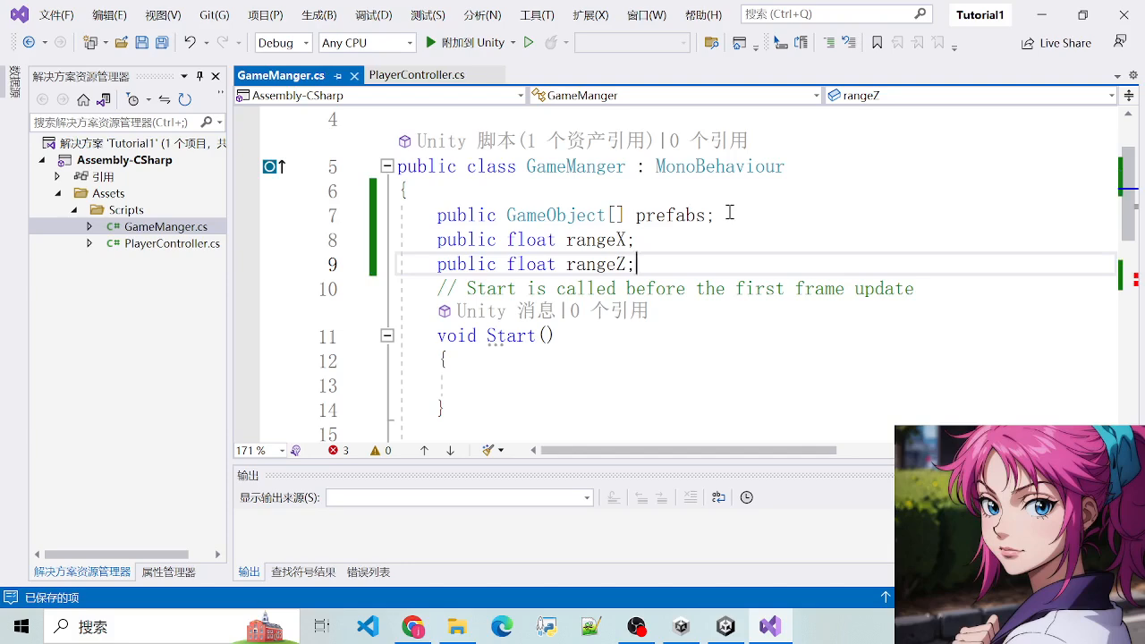
Review the public prefabs, rangeX and rangeZ declarations, and switch to Unity to check the Game Manger component
drag(600, 241, 692, 274)
click(539, 218)
click(687, 270)
drag(437, 216, 679, 265)
click(679, 265)
click(713, 629)
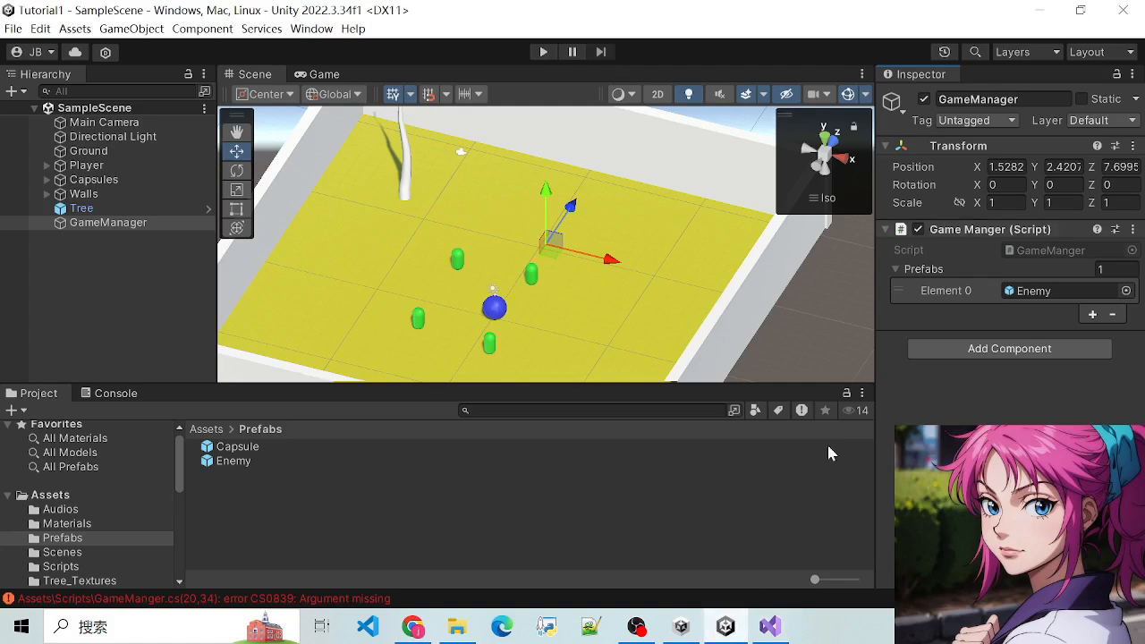
Switch to Visual Studio and complete the X declaration in Update as Random.Range(-rangeX, rangeX); in GameManger.cs
click(767, 626)
double_click(596, 238)
key(ctrl+c)
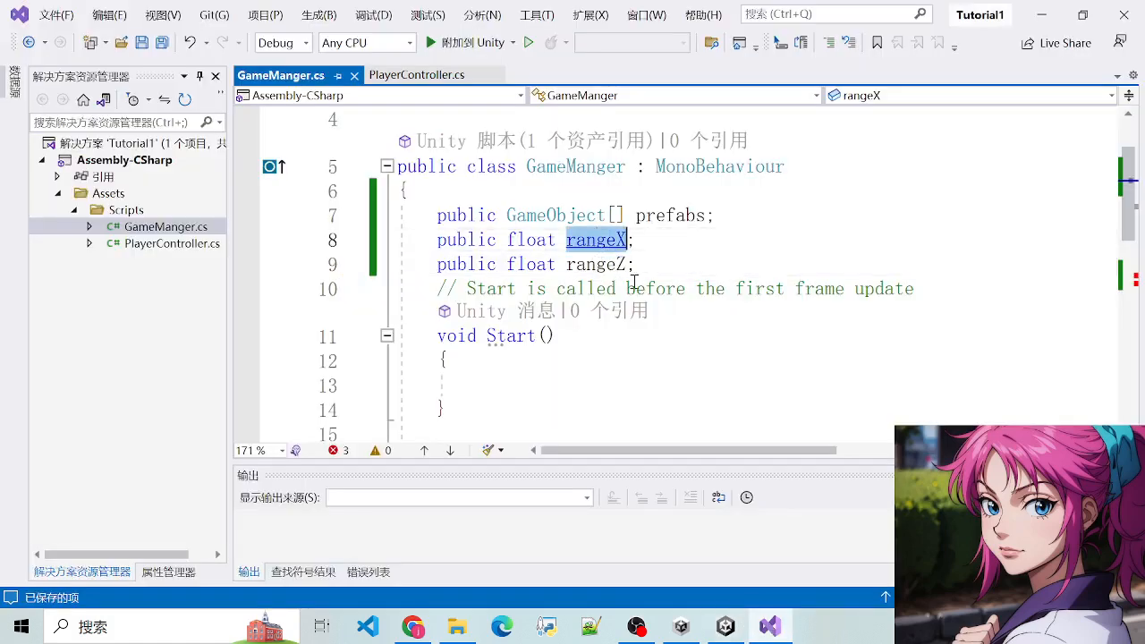
scroll(726, 379, down, 3)
click(705, 261)
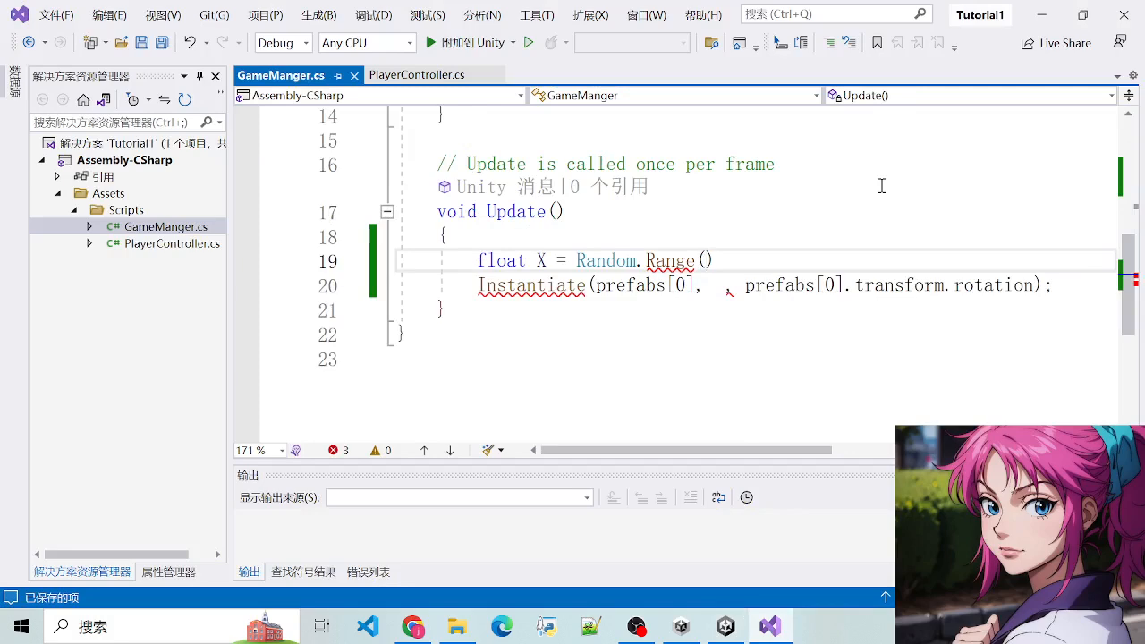
text(-)
key(ctrl+v)
text(, rangeX)
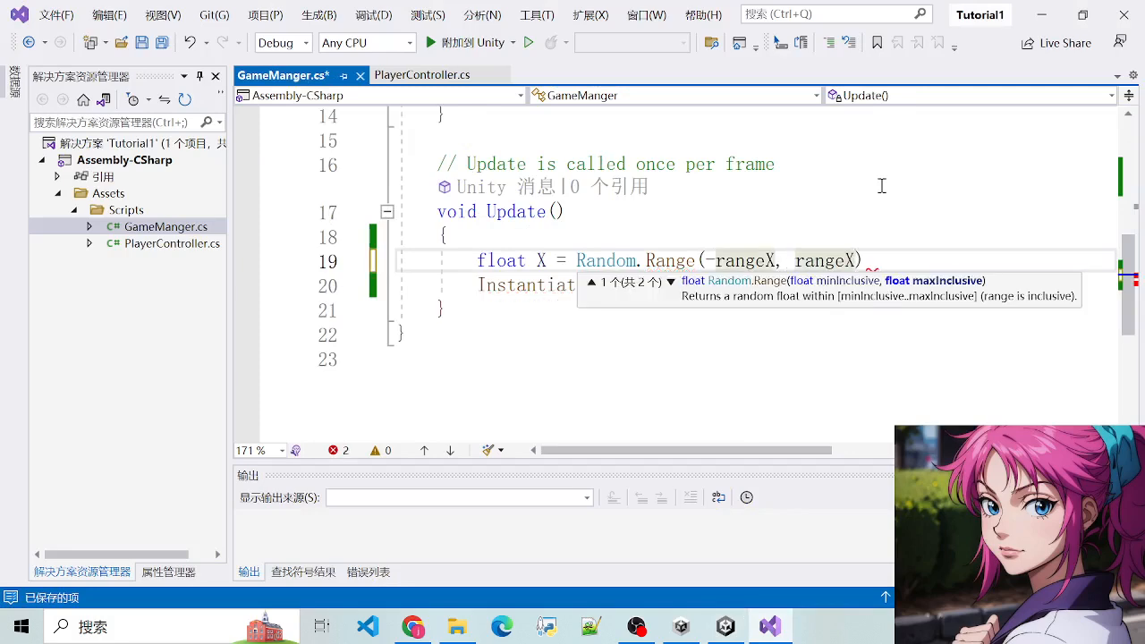
text();)
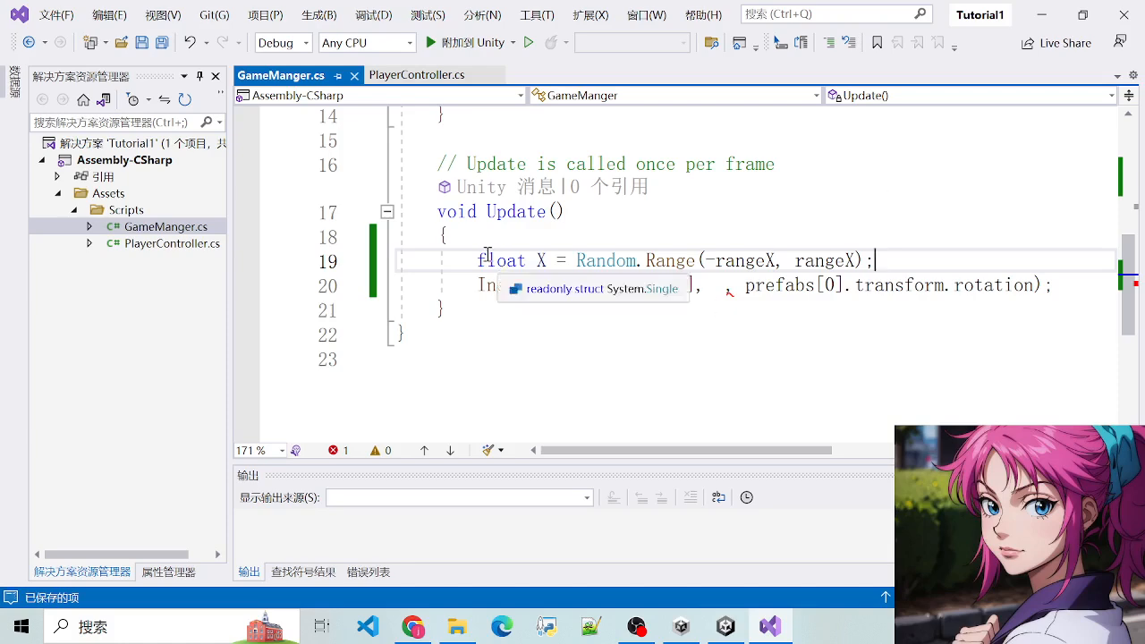
Add float Z = Random.Range(-rangeZ, rangeZ); on a new line below the X declaration and save the script
drag(479, 259, 882, 257)
click(898, 258)
key(Return)
text(float Y )
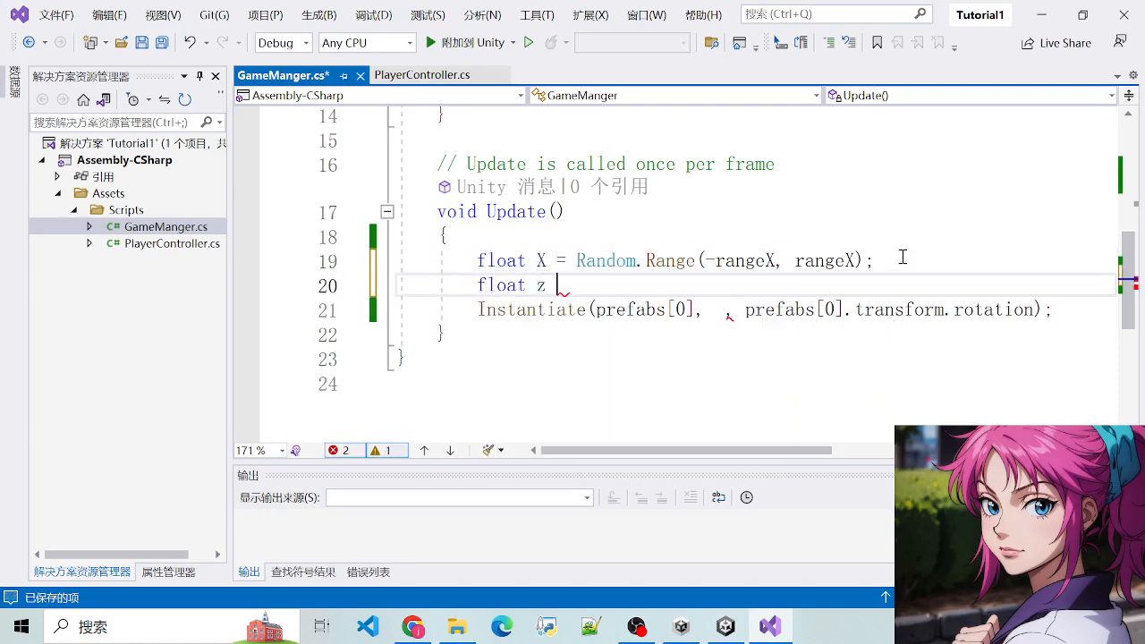
text(= )
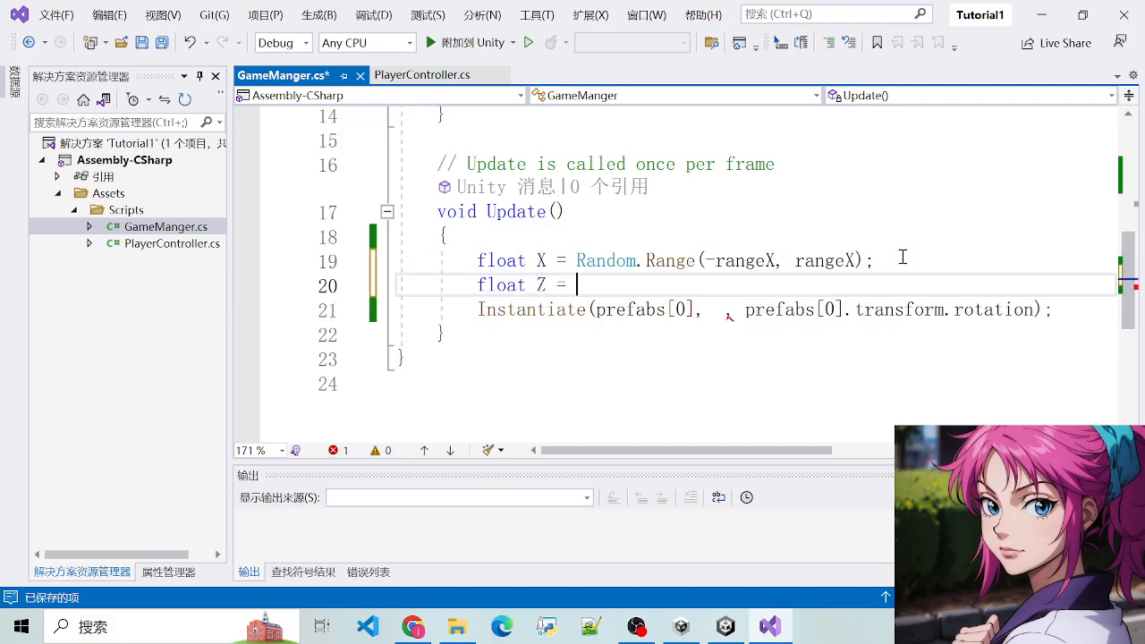
text(Random.)
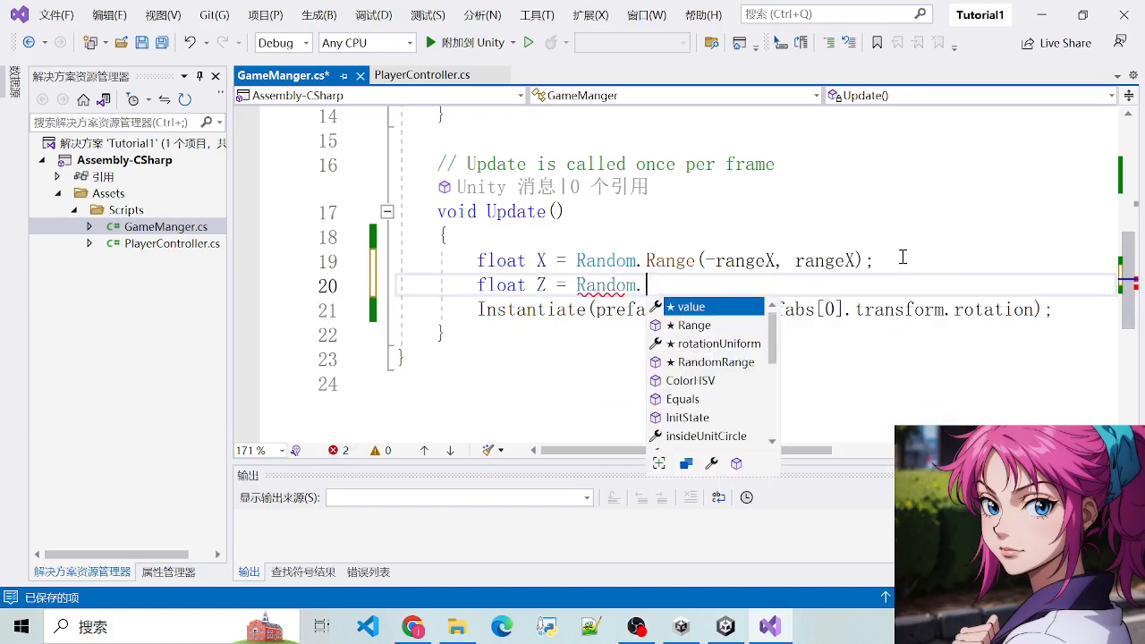
text(Range(-ra)
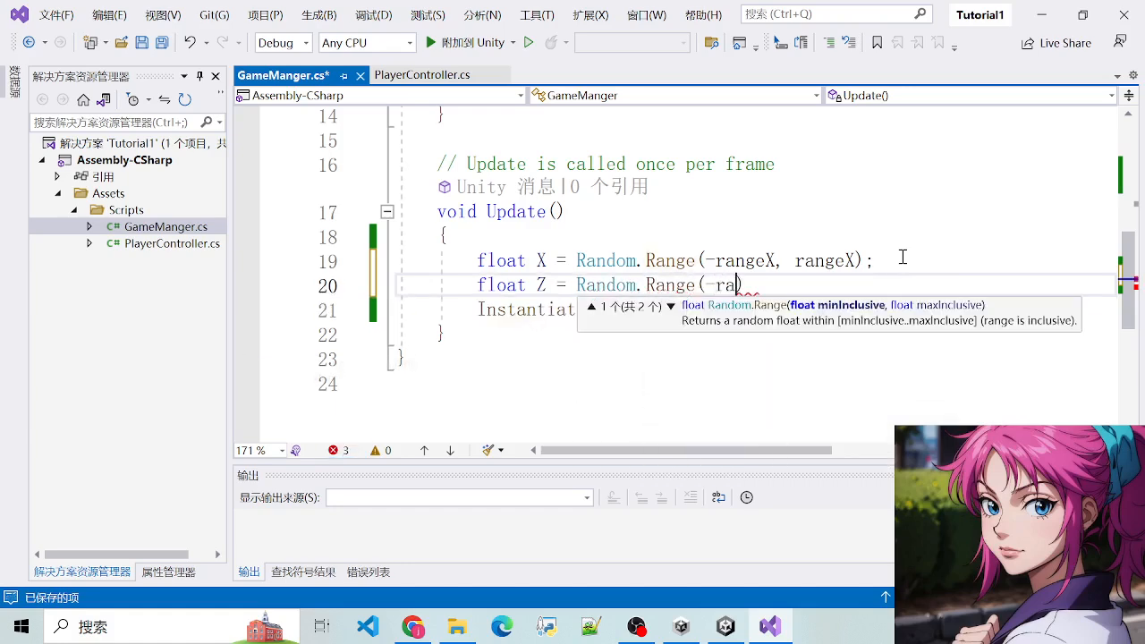
text(ang)
key(BackSpace)
key(BackSpace)
key(BackSpace)
text(ngeZ)
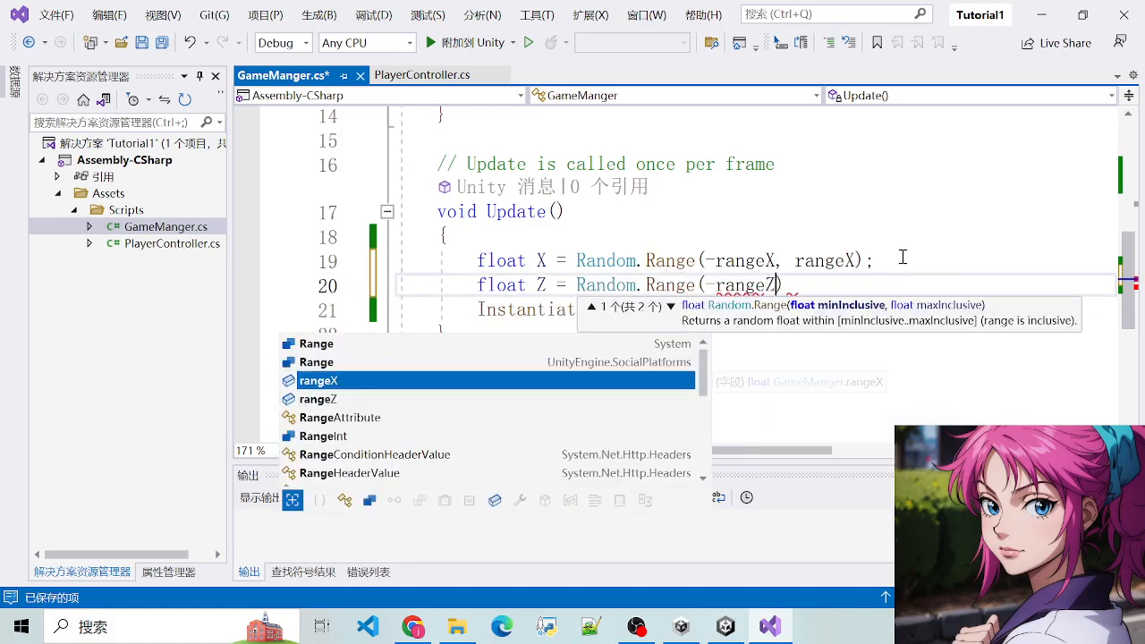
text(, rangeZ)
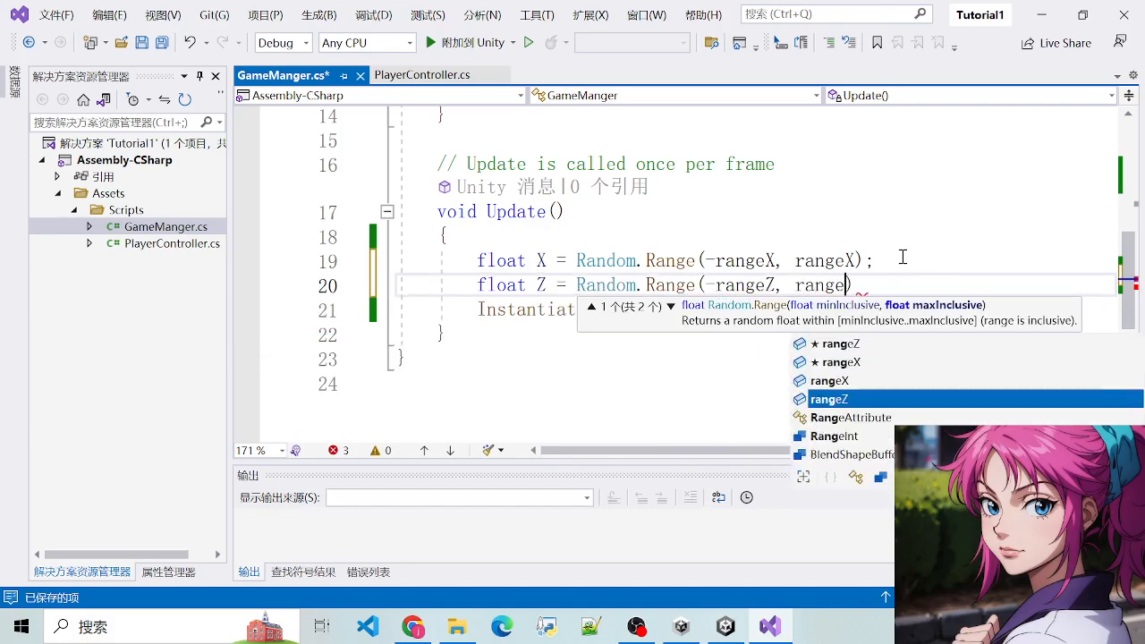
text();)
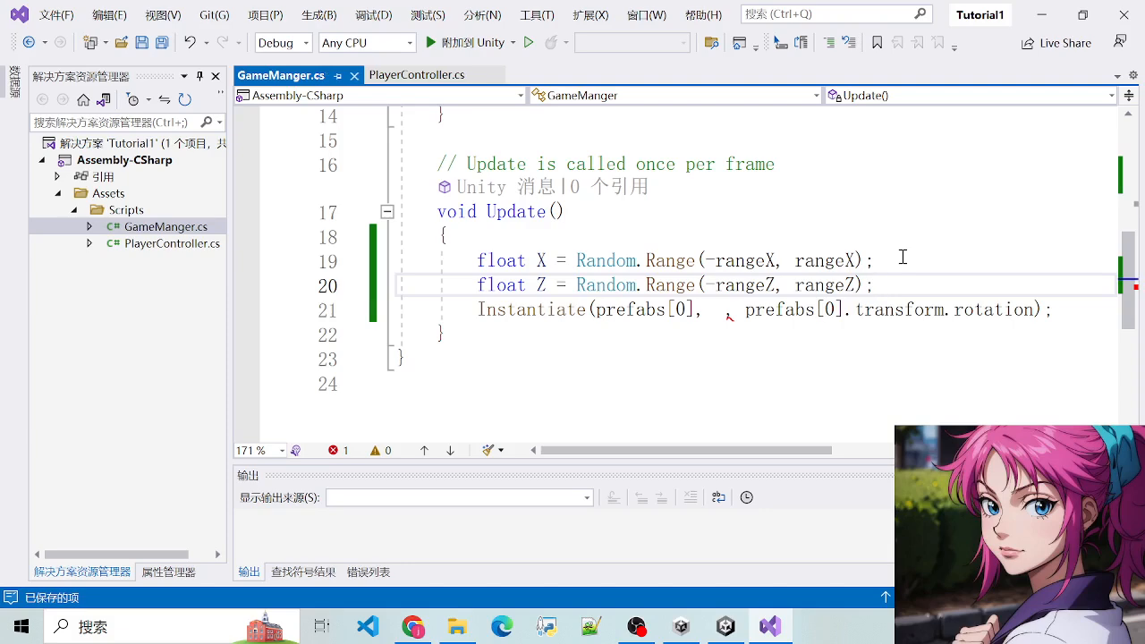
Start the Instantiate call's empty position argument as new Vector3 with X as its first component
drag(471, 257, 878, 286)
click(877, 286)
click(548, 309)
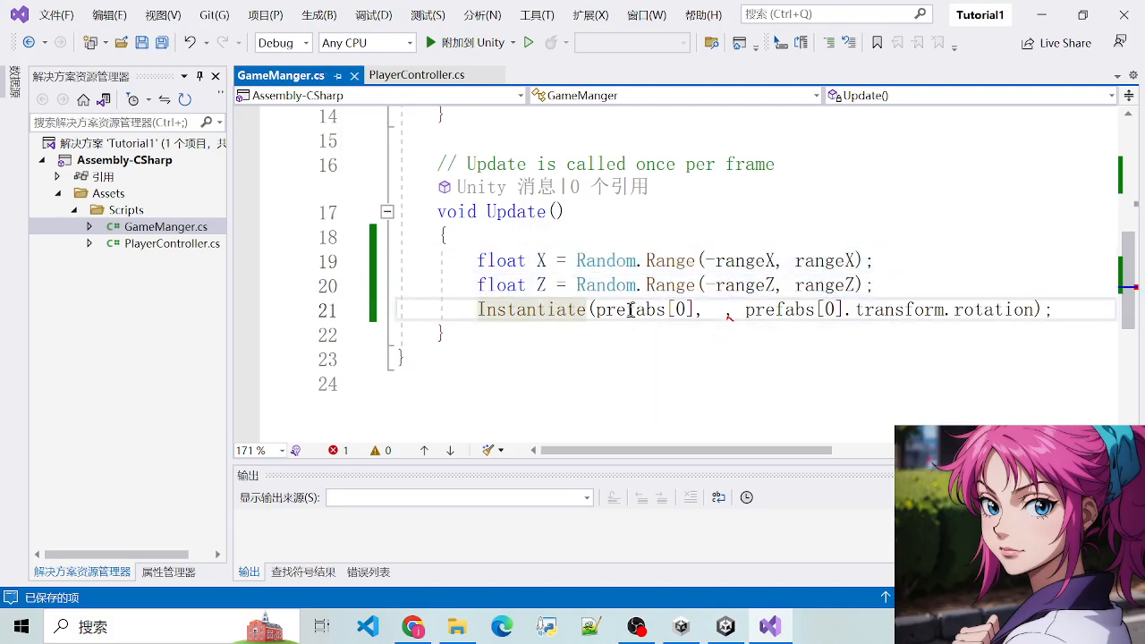
click(718, 310)
mouse_move(549, 309)
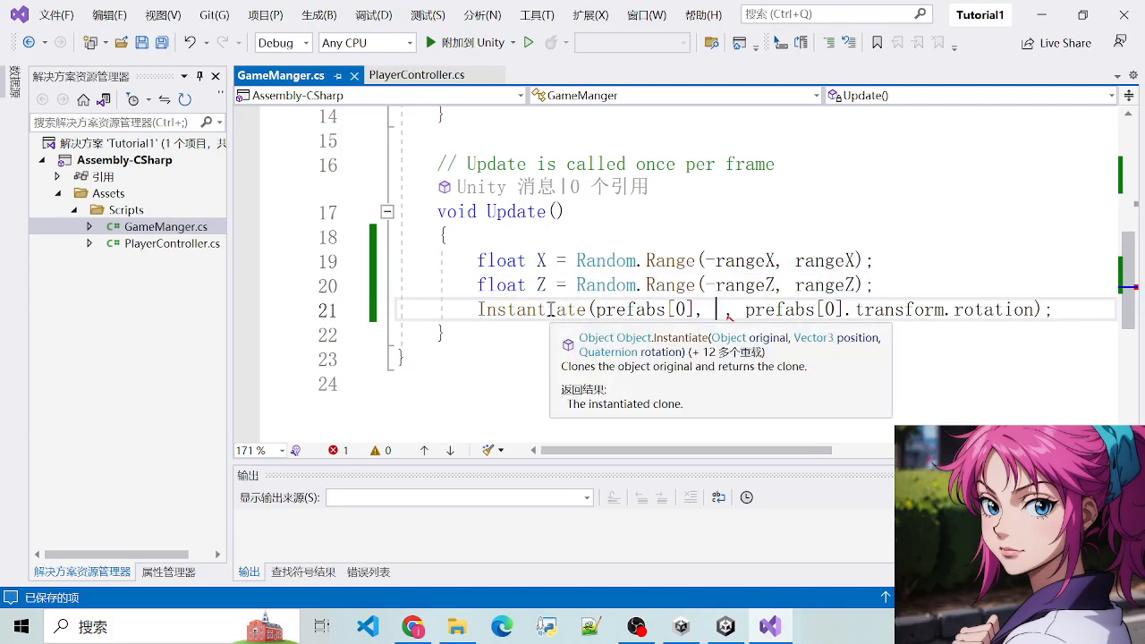
key(BackSpace)
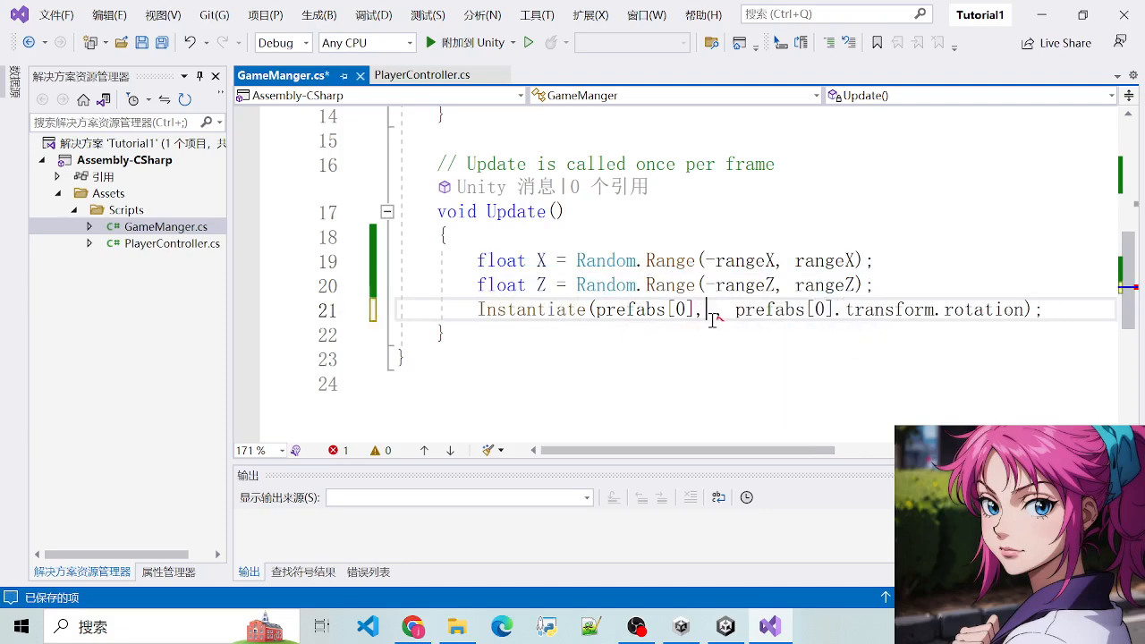
text(new Vecotor)
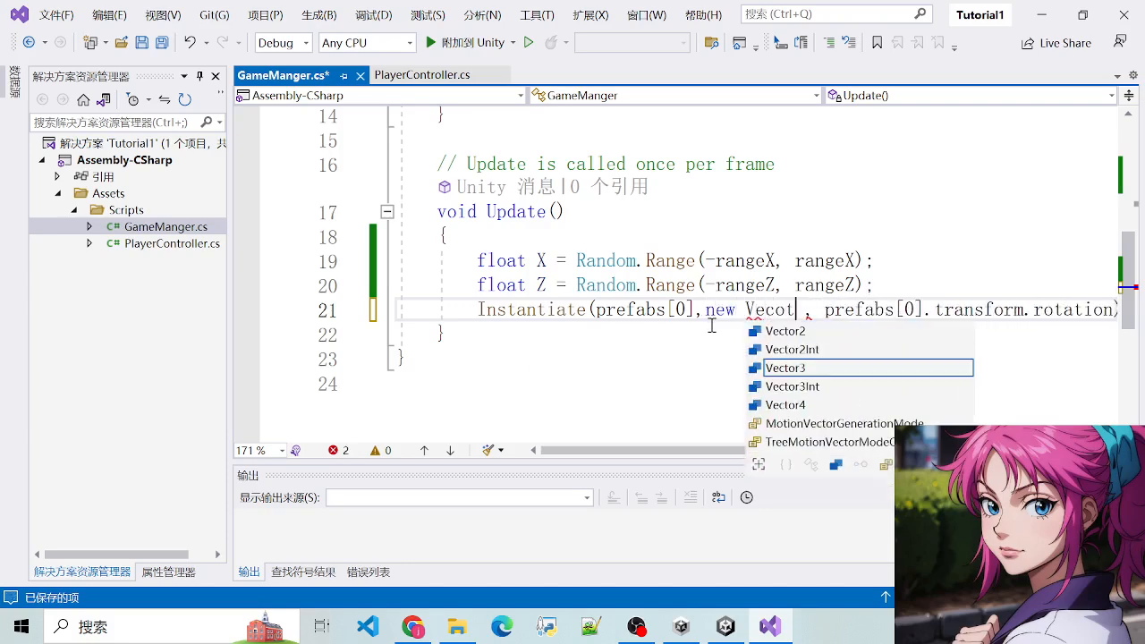
key(BackSpace)
key(BackSpace)
key(BackSpace)
key(BackSpace)
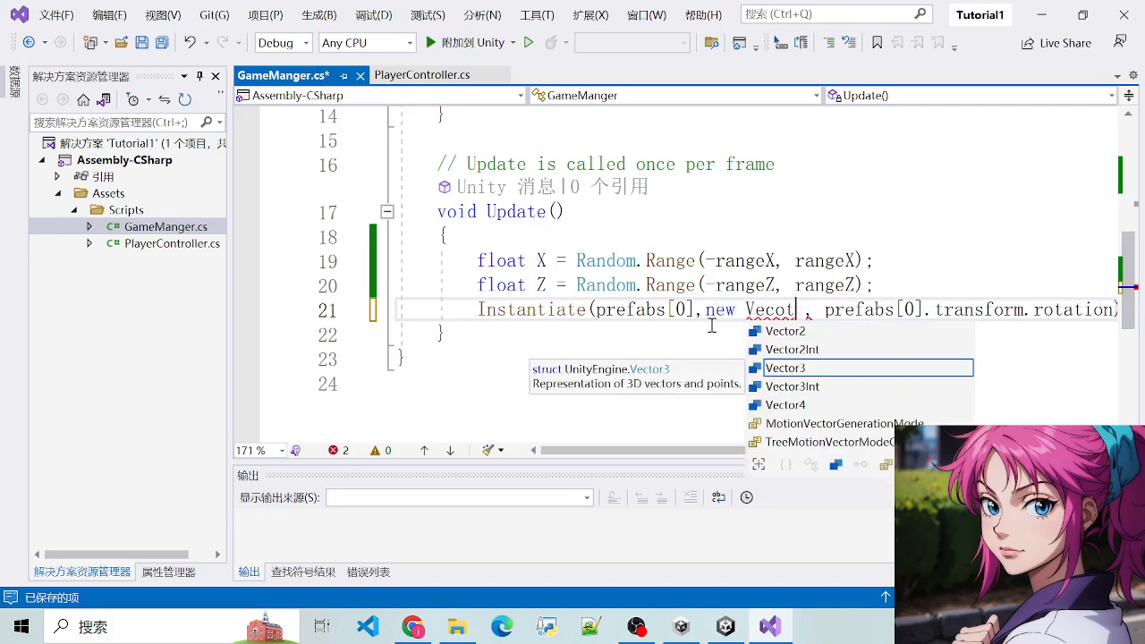
text(tor3(X)
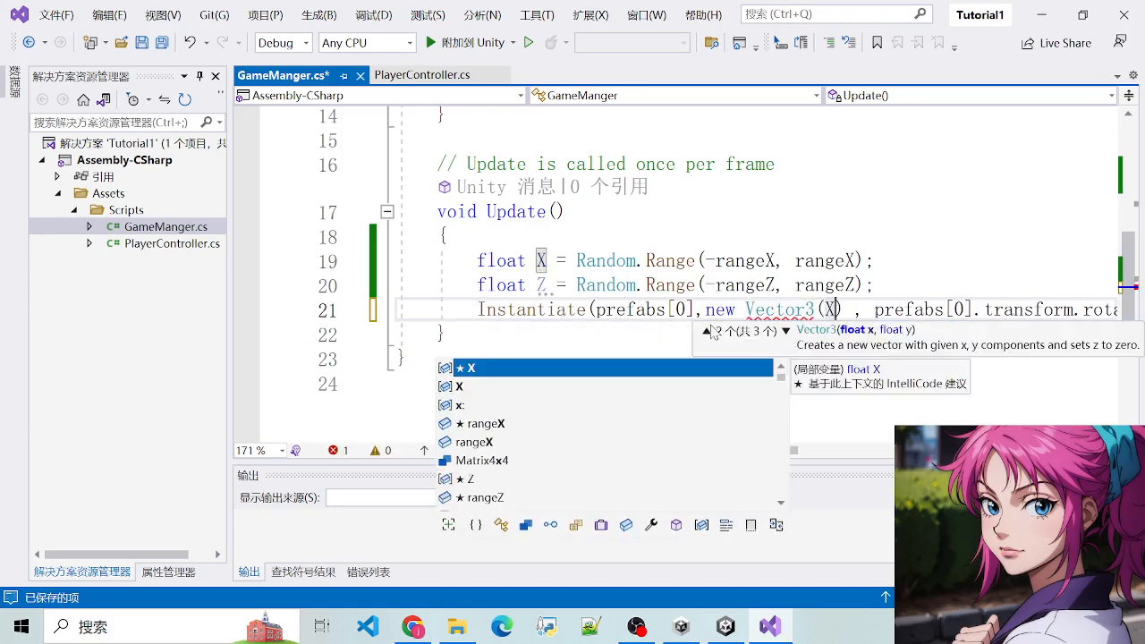
Complete the Vector3 position in the Instantiate call with height 2 and Z, and save the script
text(,)
text( 0)
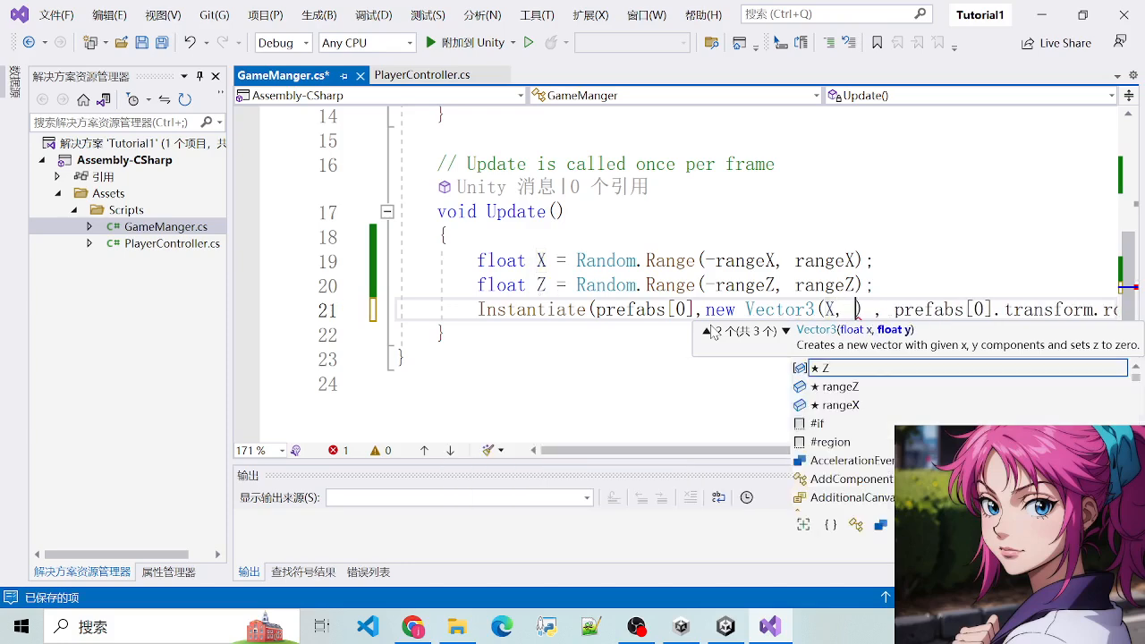
key(BackSpace)
key(BackSpace)
text(,)
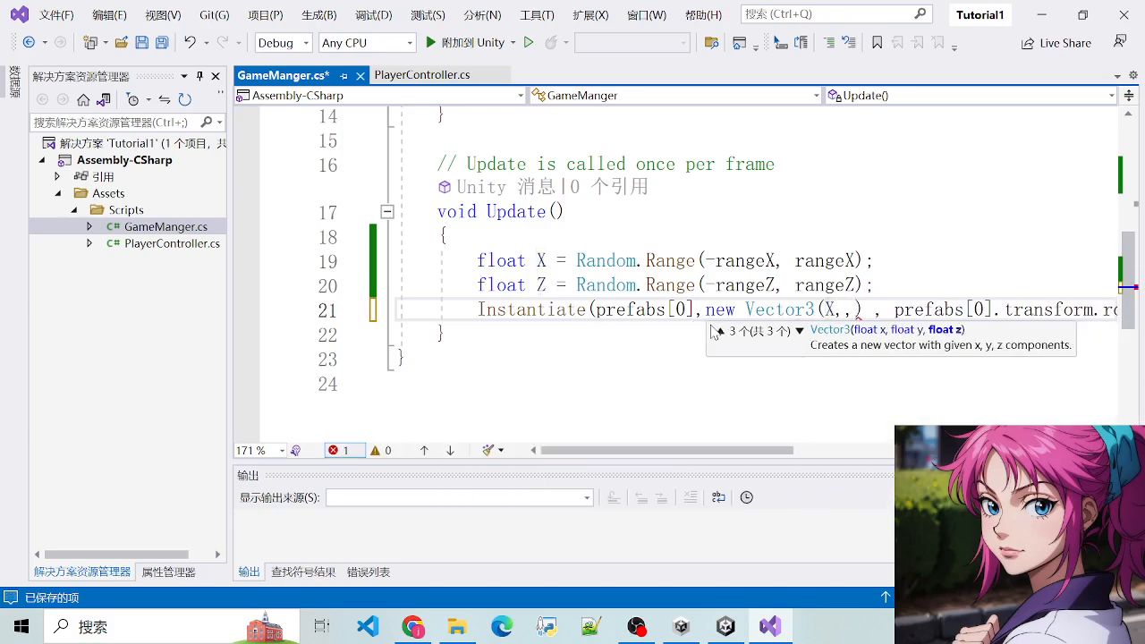
key(BackSpace)
text(,Z)
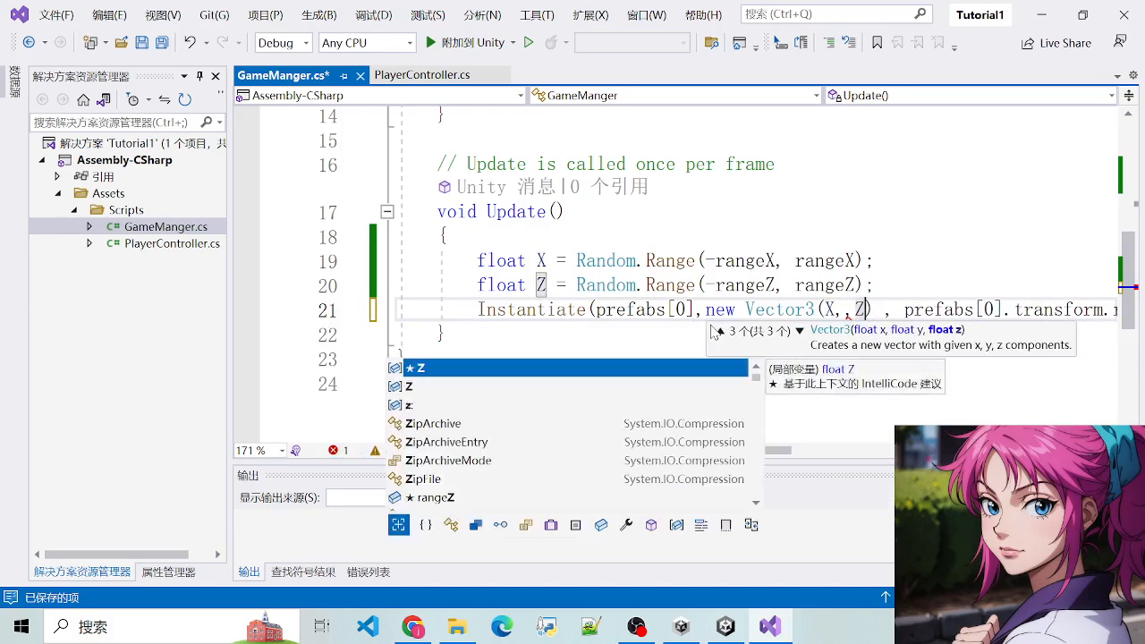
click(845, 313)
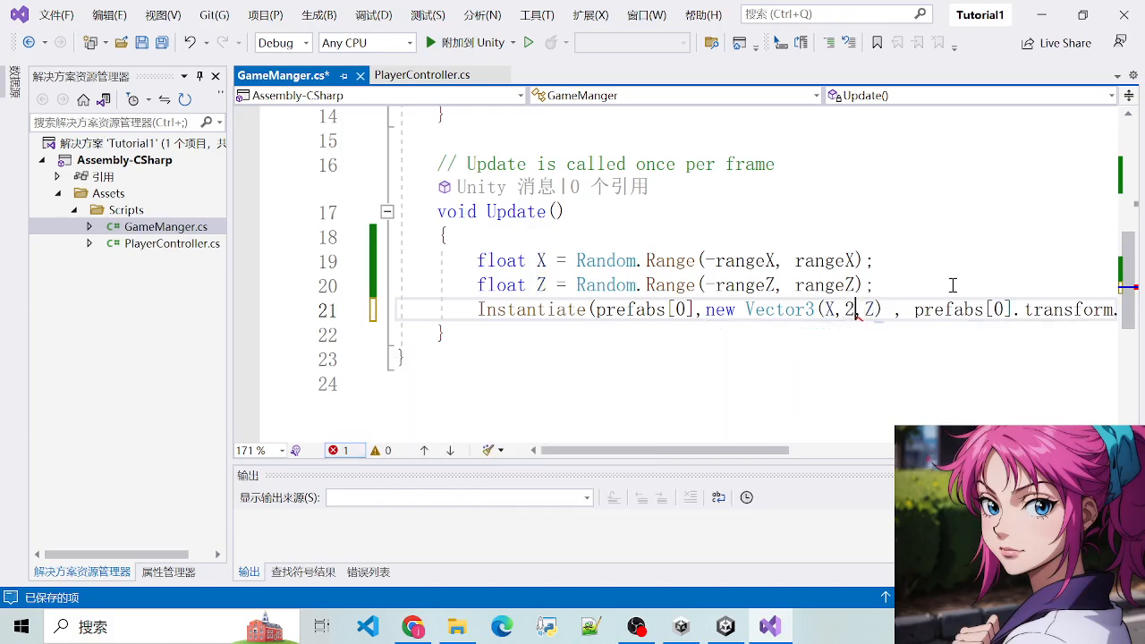
text(2)
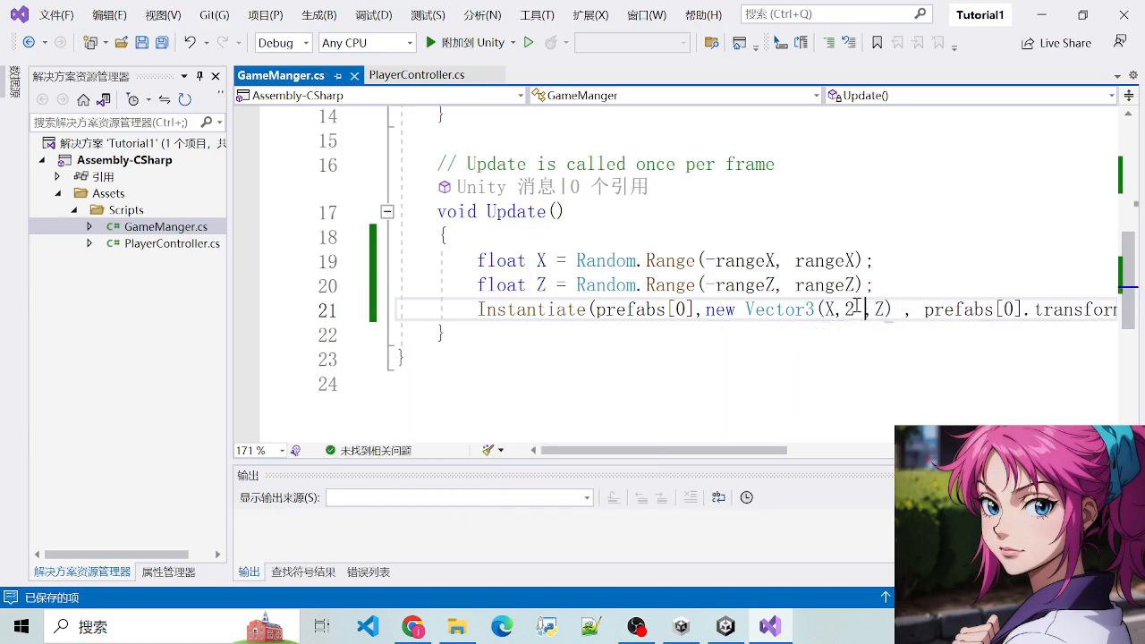
Review the random X and Z declarations in Update and the Vector3 position passed to Instantiate
double_click(851, 309)
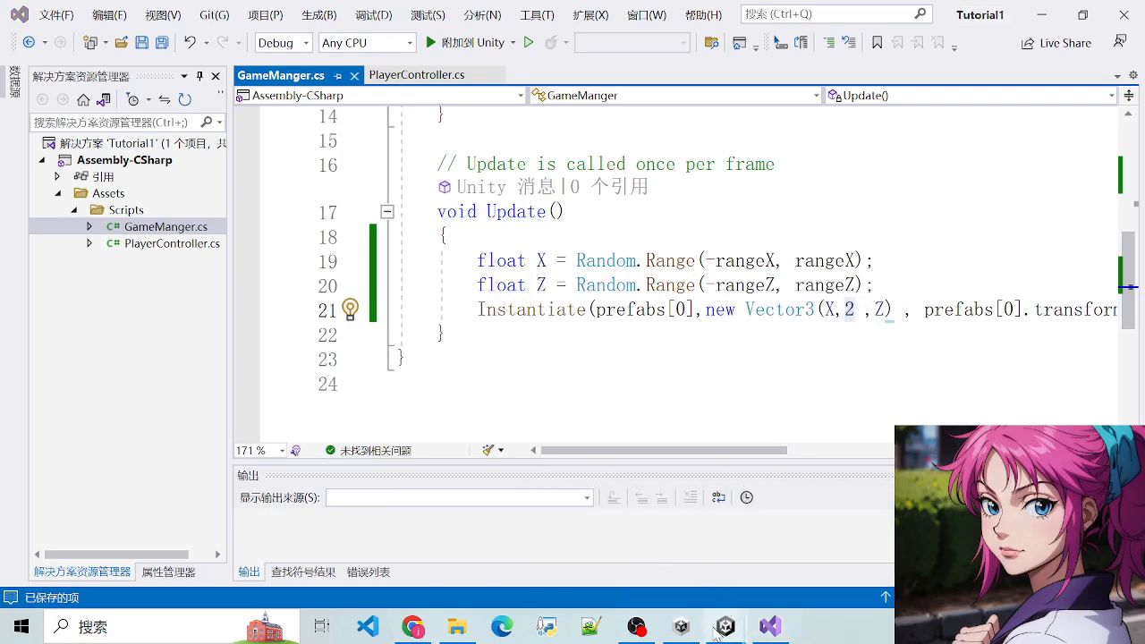
drag(477, 250, 703, 285)
click(850, 327)
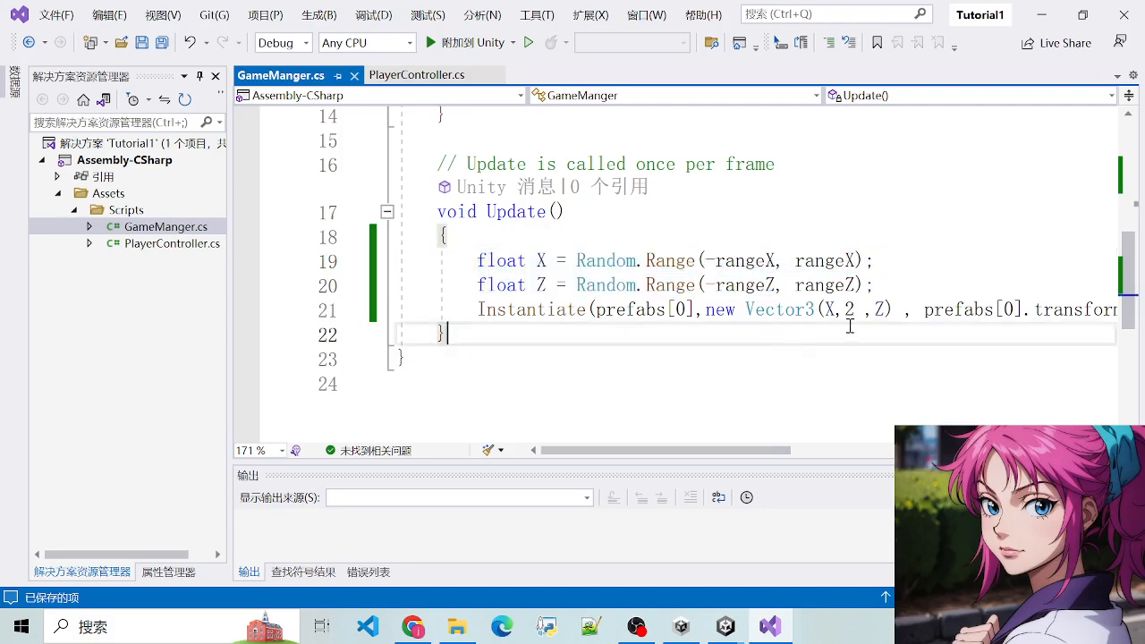
drag(854, 313, 692, 312)
click(695, 312)
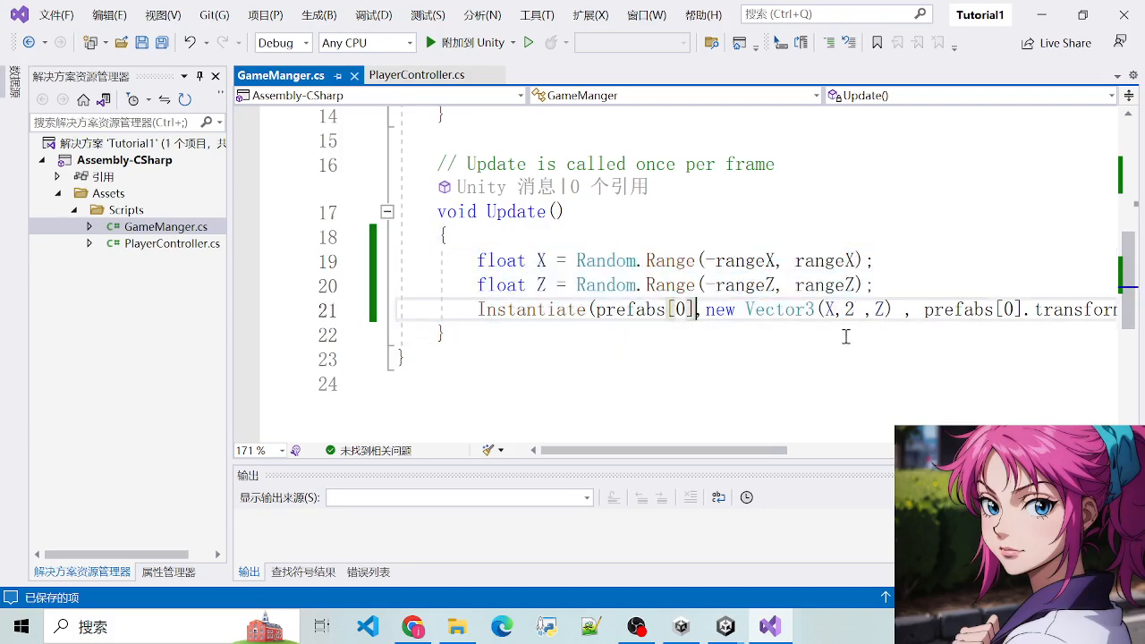
drag(477, 260, 880, 286)
click(913, 287)
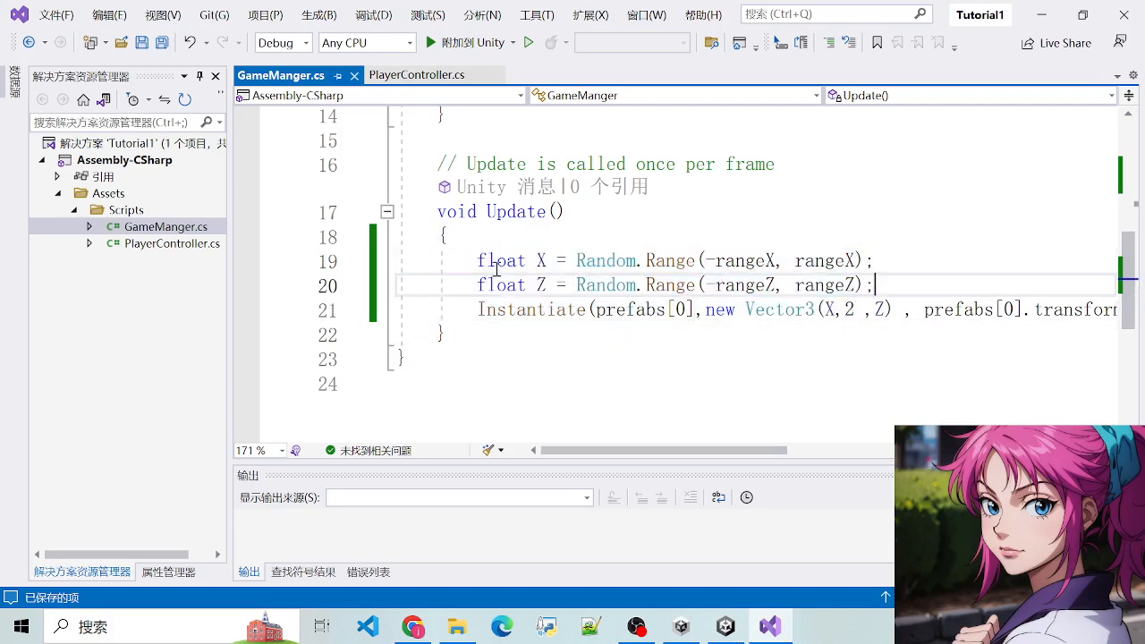
drag(487, 262, 621, 316)
click(624, 317)
drag(459, 255, 759, 283)
click(761, 356)
drag(597, 261, 638, 305)
click(951, 276)
click(458, 258)
click(638, 304)
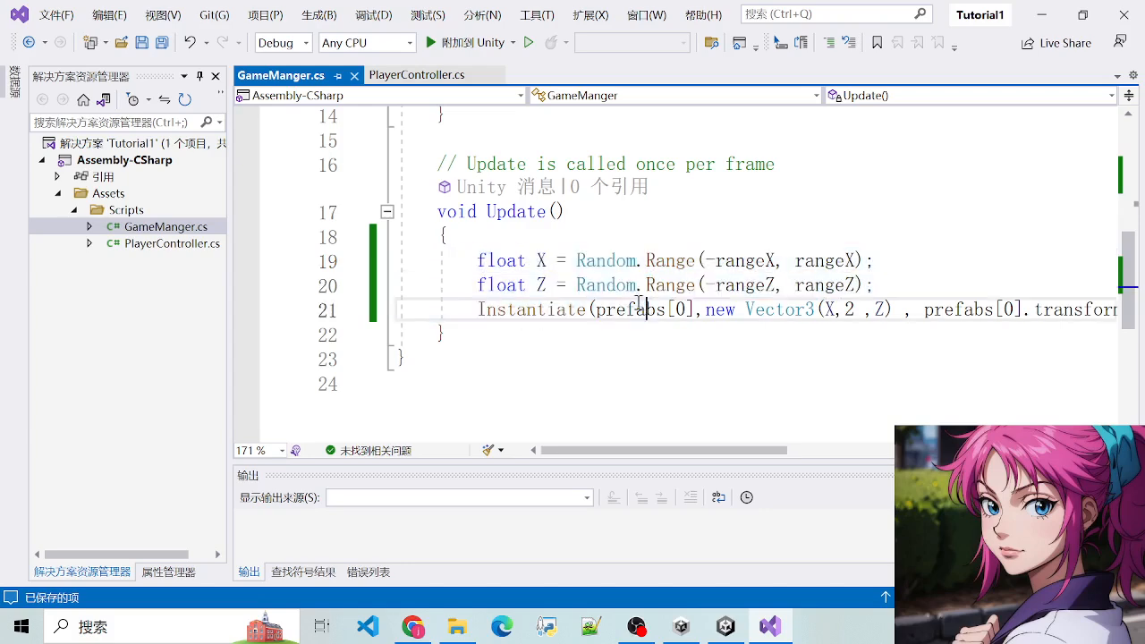
drag(480, 261, 894, 286)
click(475, 271)
Examine the public prefabs, rangeX and rangeZ field declarations at the start of the GameManger class
scroll(474, 271, up, 5)
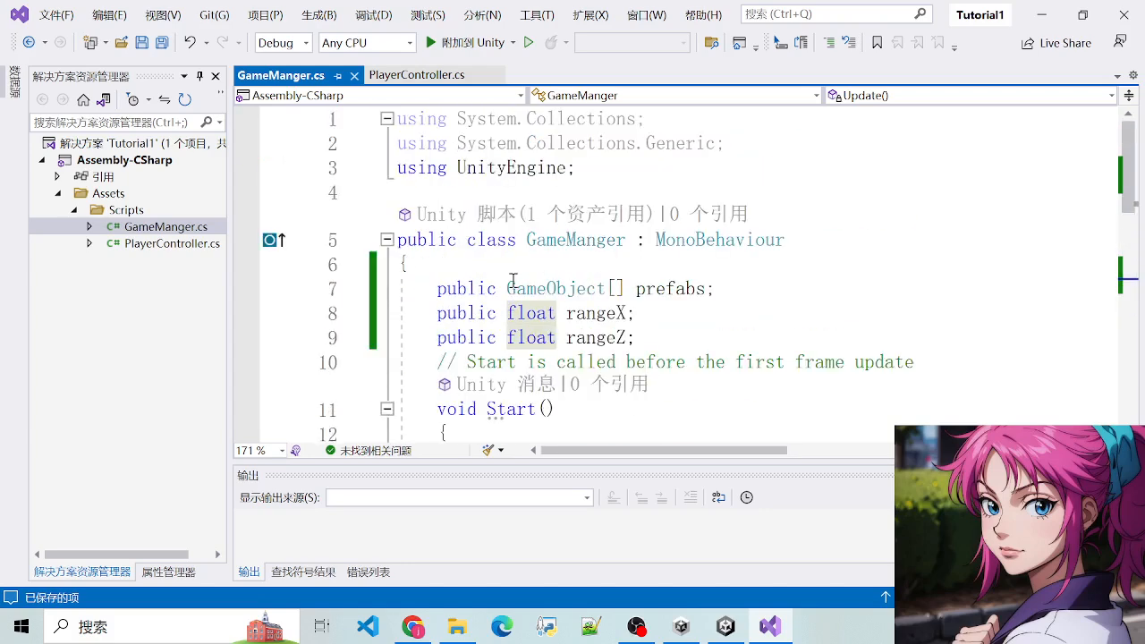
drag(434, 284, 659, 334)
click(662, 336)
drag(436, 286, 697, 353)
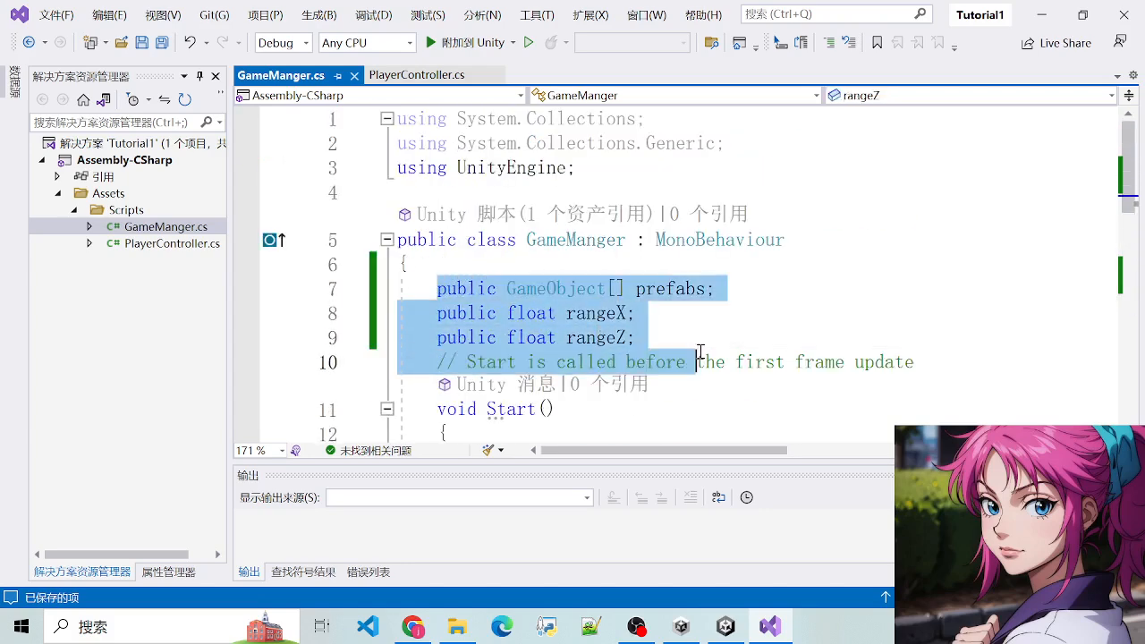
click(696, 361)
drag(436, 288, 673, 347)
scroll(662, 358, down, 3)
scroll(573, 304, down, 1)
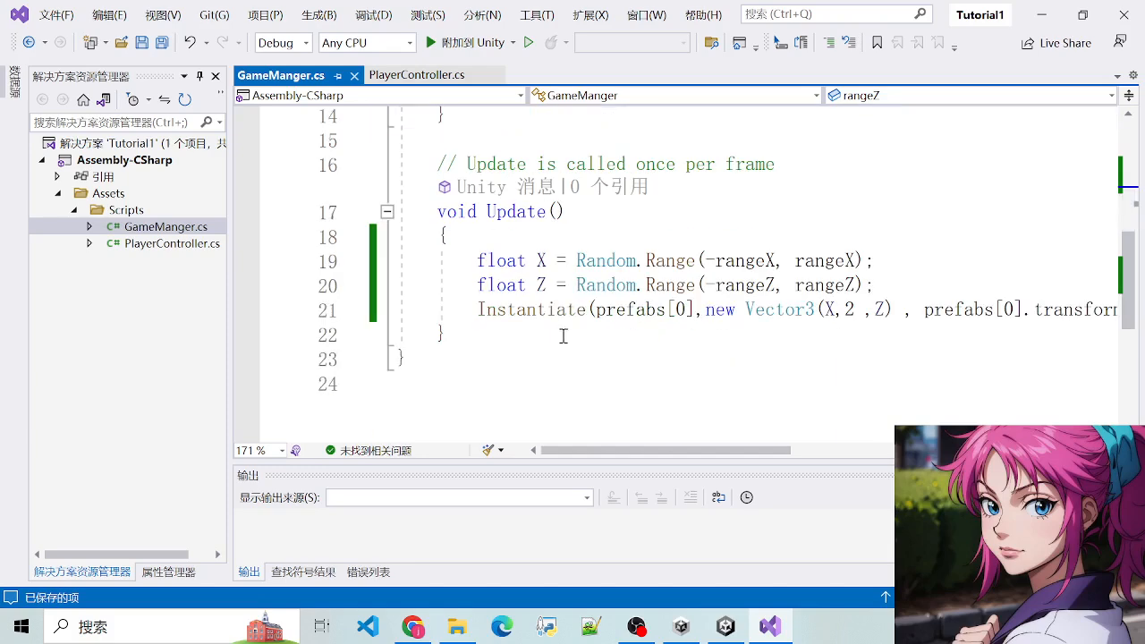
Compare the Instantiate code in the Update body with the public fields it uses
double_click(547, 312)
click(521, 291)
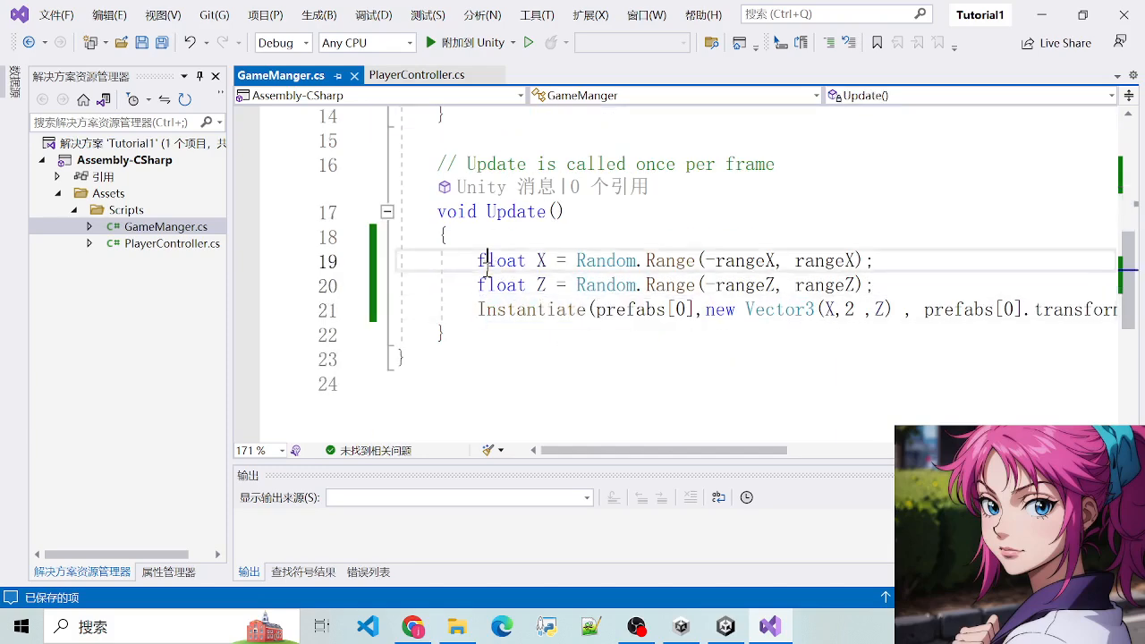
drag(487, 263, 658, 310)
drag(450, 237, 787, 333)
click(549, 309)
scroll(536, 295, up, 3)
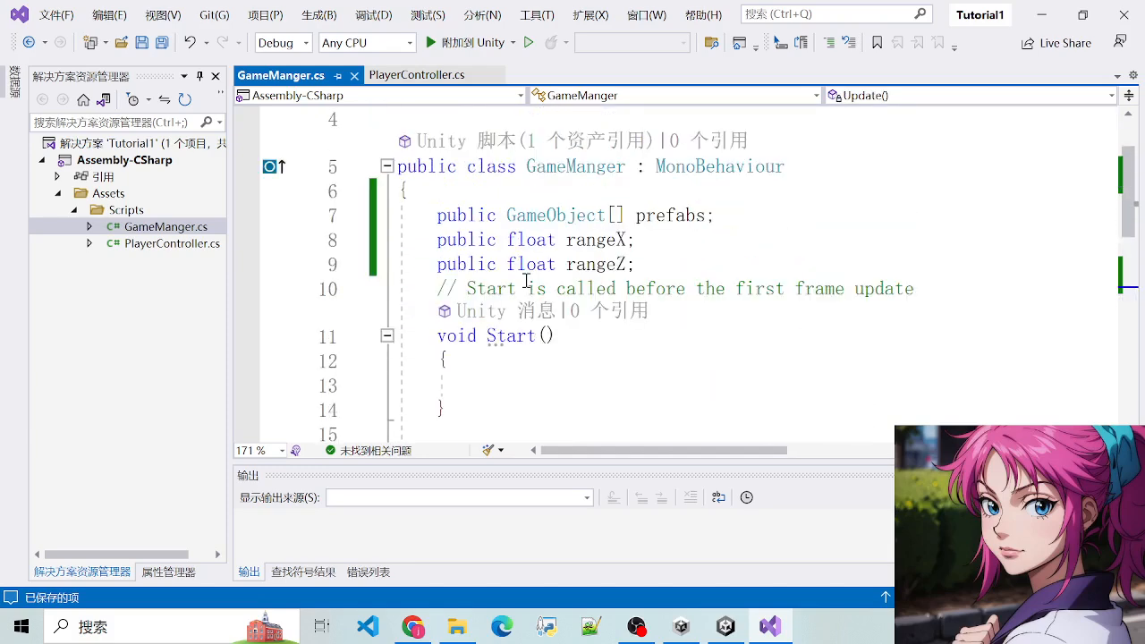
mouse_move(430, 210)
mouse_down()
mouse_move(644, 266)
mouse_move(484, 220)
mouse_move(420, 215)
mouse_up()
drag(415, 214, 674, 266)
scroll(674, 267, down, 4)
scroll(626, 331, up, 2)
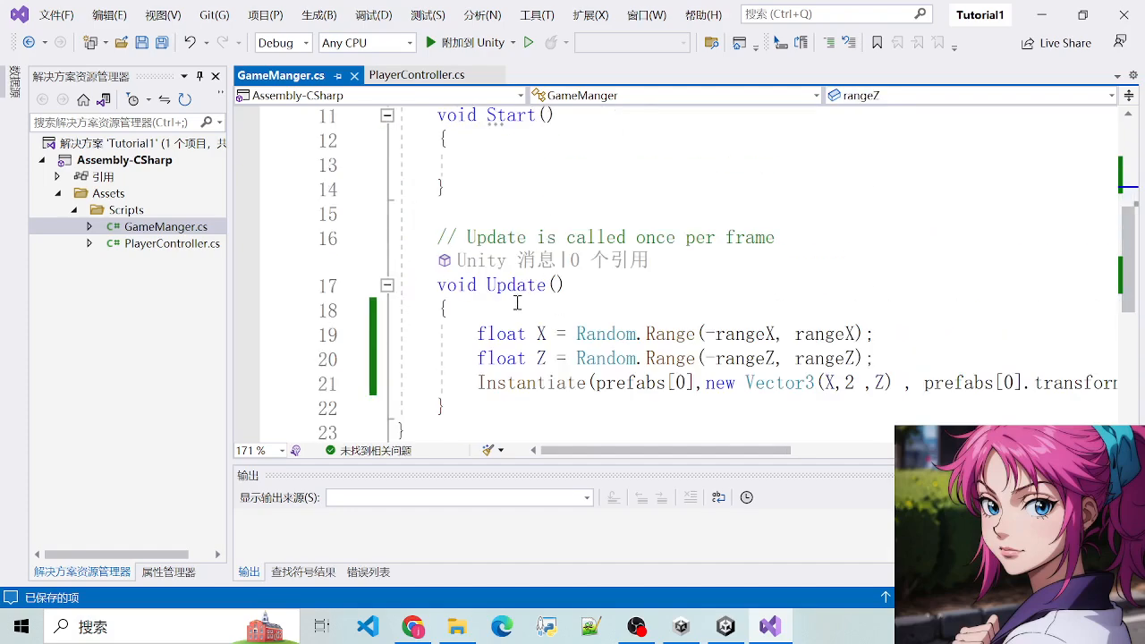
Examine the Update method's signature and the three statements that it runs every frame
drag(438, 285, 565, 286)
click(536, 357)
double_click(516, 285)
click(507, 332)
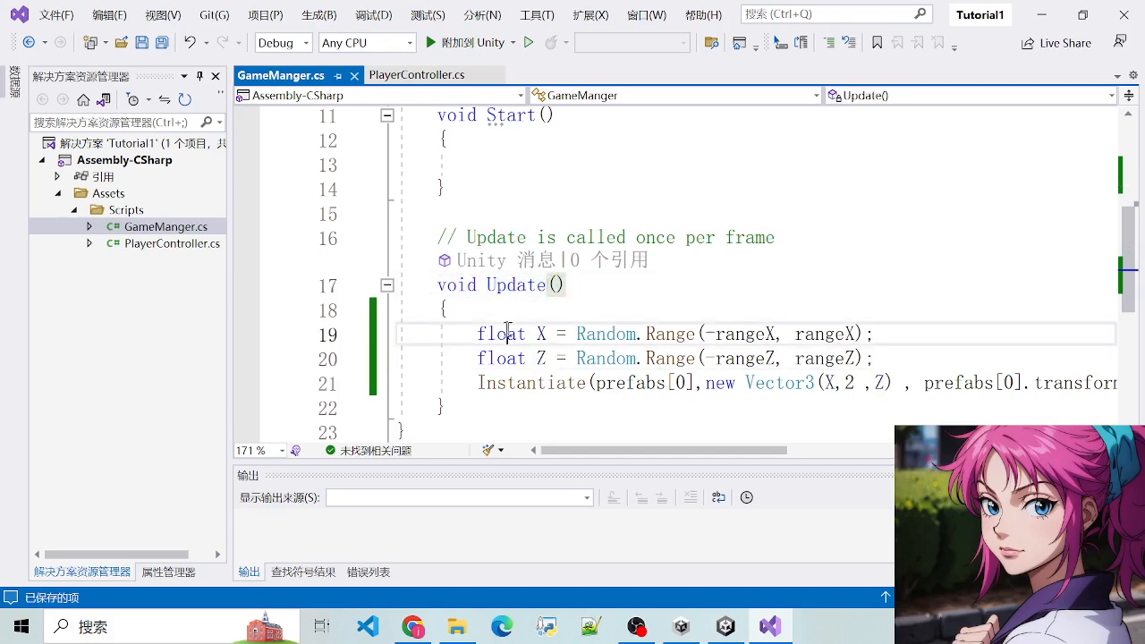
drag(448, 286, 569, 311)
click(565, 316)
drag(478, 333, 624, 388)
click(557, 391)
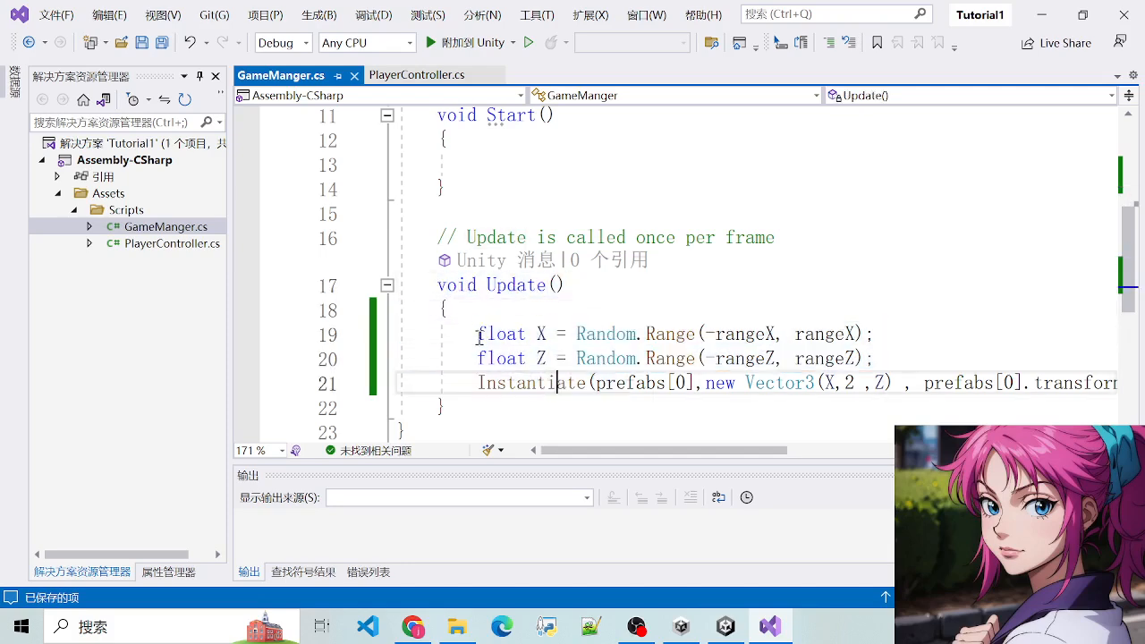
Add an empty void SpawnEnemy() method below Update in the GameManger class
scroll(483, 295, down, 2)
click(474, 259)
key(Return)
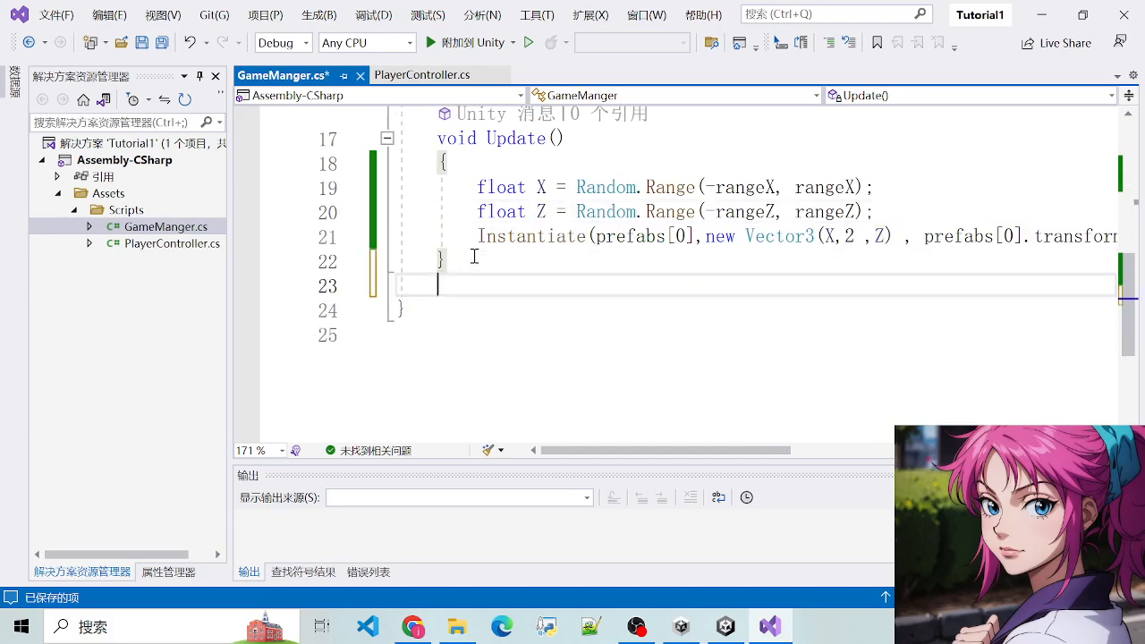
key(Return)
text(void Sp)
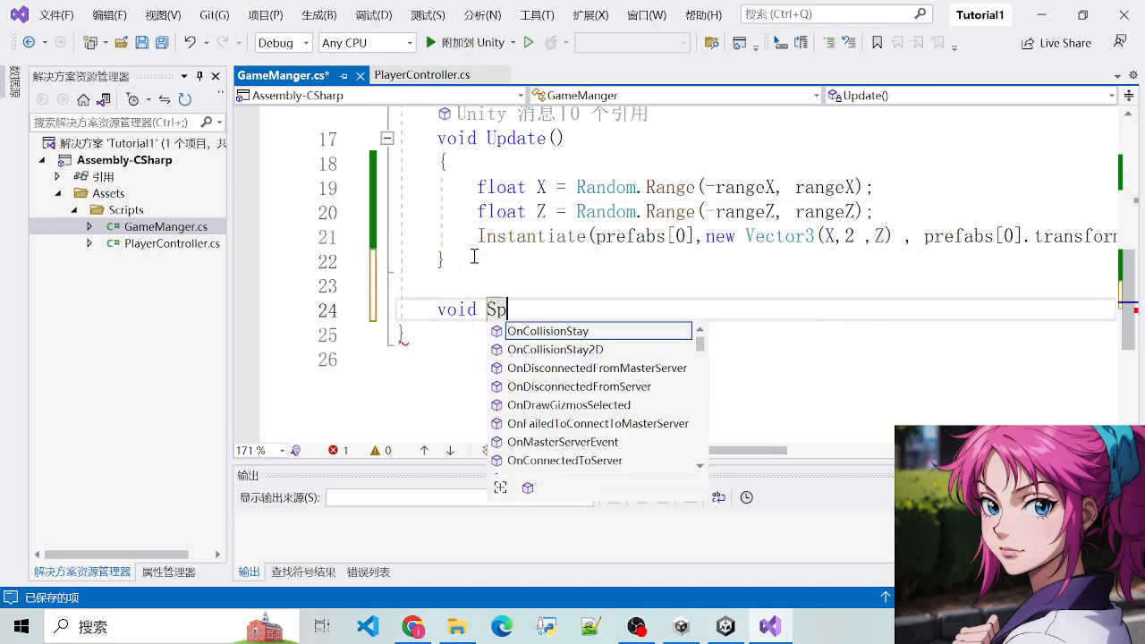
text(awnEnem)
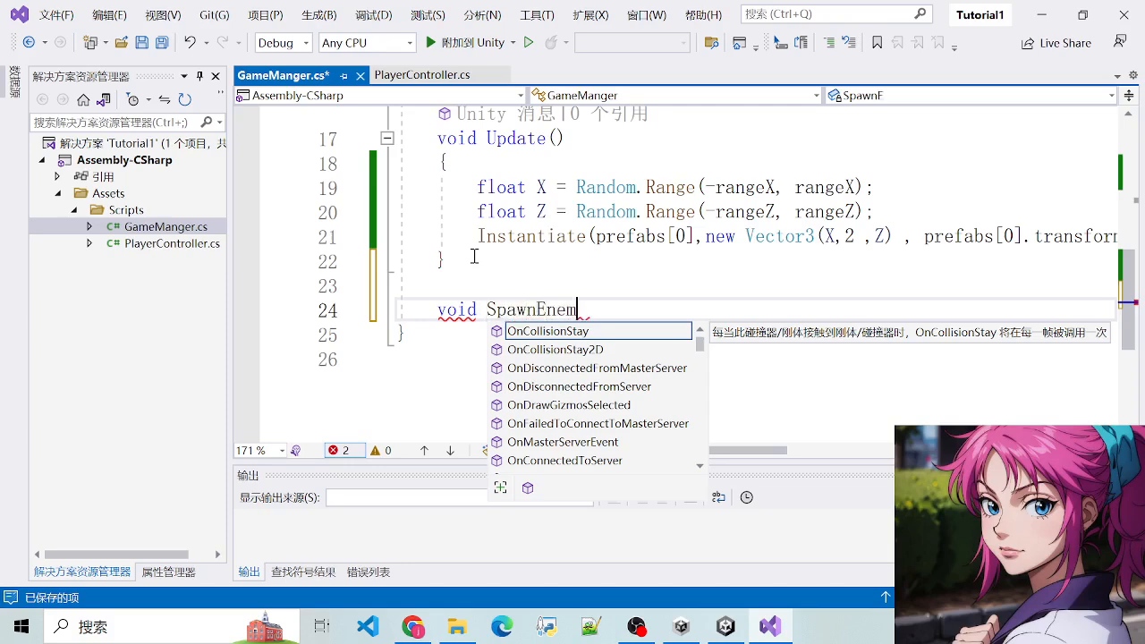
text(y() {)
key(Return)
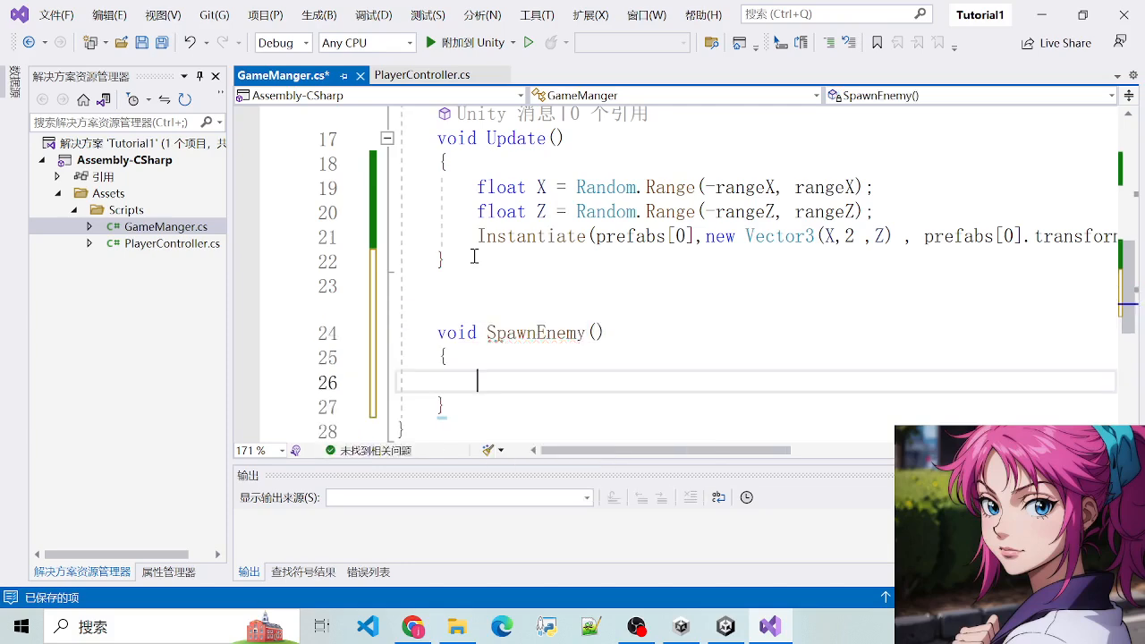
Move the random X and Z declarations and the Instantiate call from Update into SpawnEnemy, and save the script
drag(477, 187, 1113, 237)
key(BackSpace)
click(466, 337)
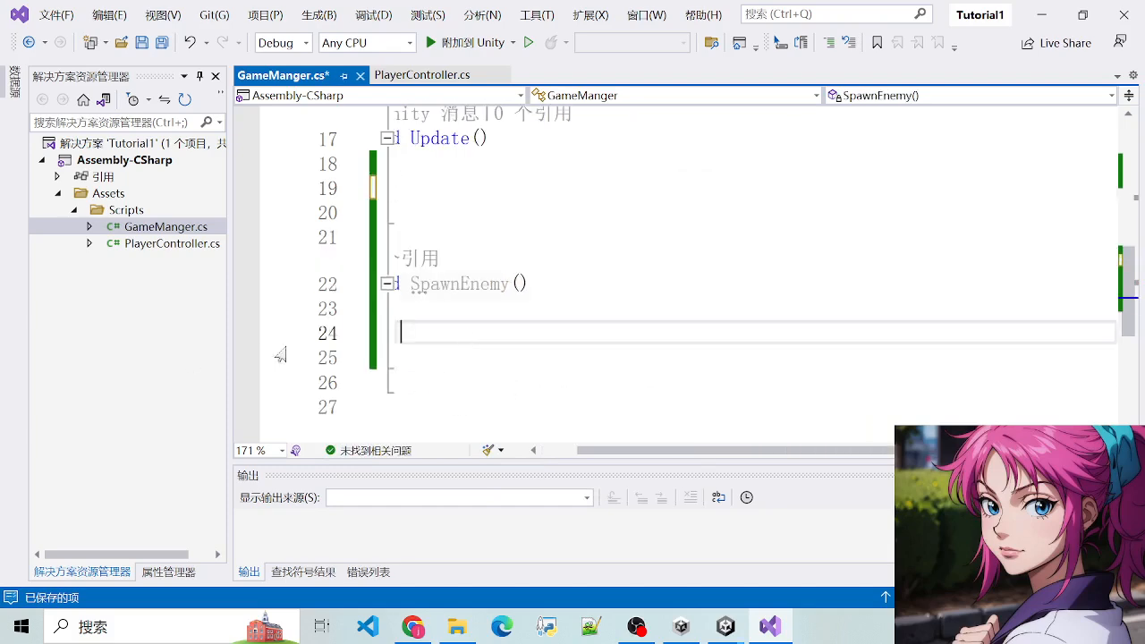
text(float X = Random.Range(-rangeX, rangeX); float Z = Random.Range(-rangeZ, rangeZ); Instantiate(prefabs[0], new Vector3(X, 2, Z), prefabs[0].transform.rotation);)
drag(620, 381, 5, 378)
drag(458, 333, 662, 383)
click(622, 357)
key(ctrl+s)
Begin an InvokeRepeating call in the Start method with an empty nameof() as its first argument
double_click(507, 284)
scroll(593, 251, up, 5)
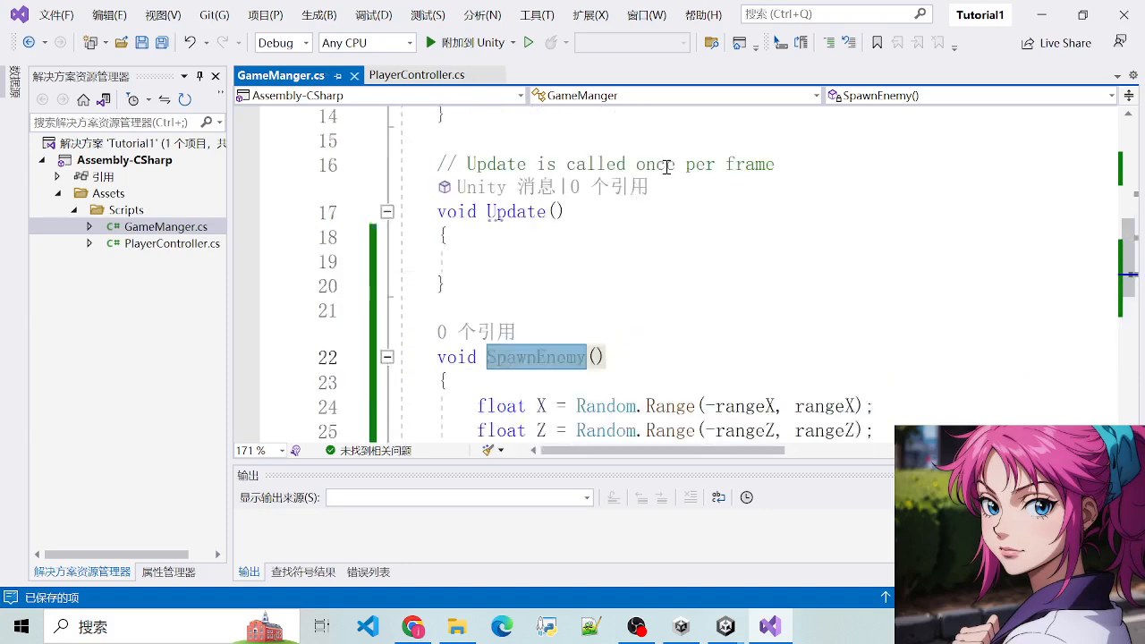
scroll(521, 376, down, 2)
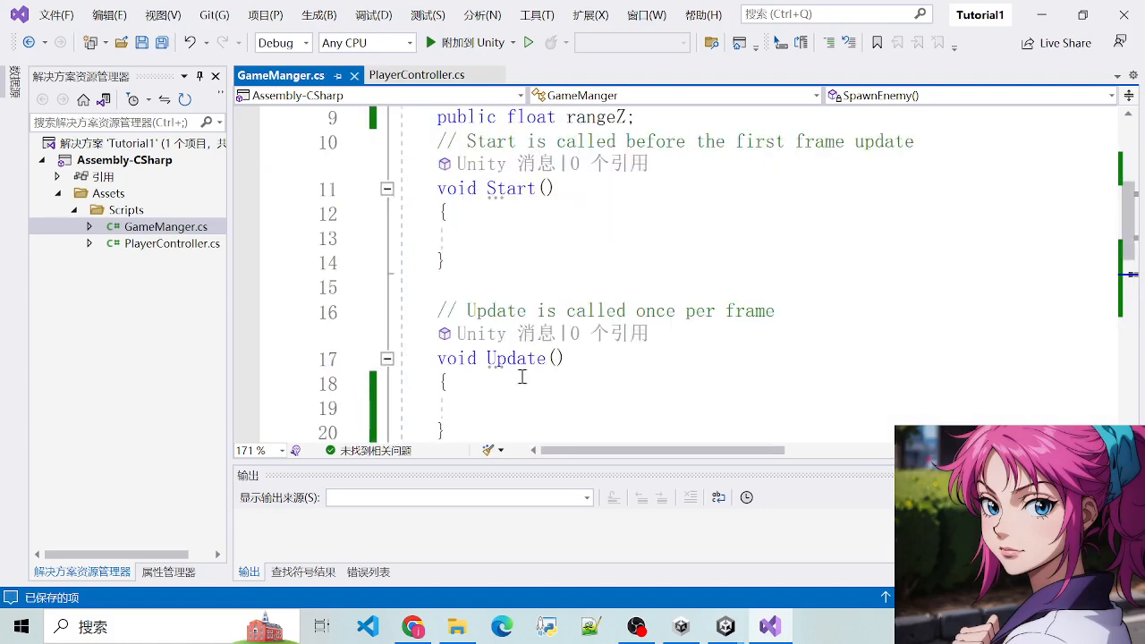
click(557, 234)
text(In)
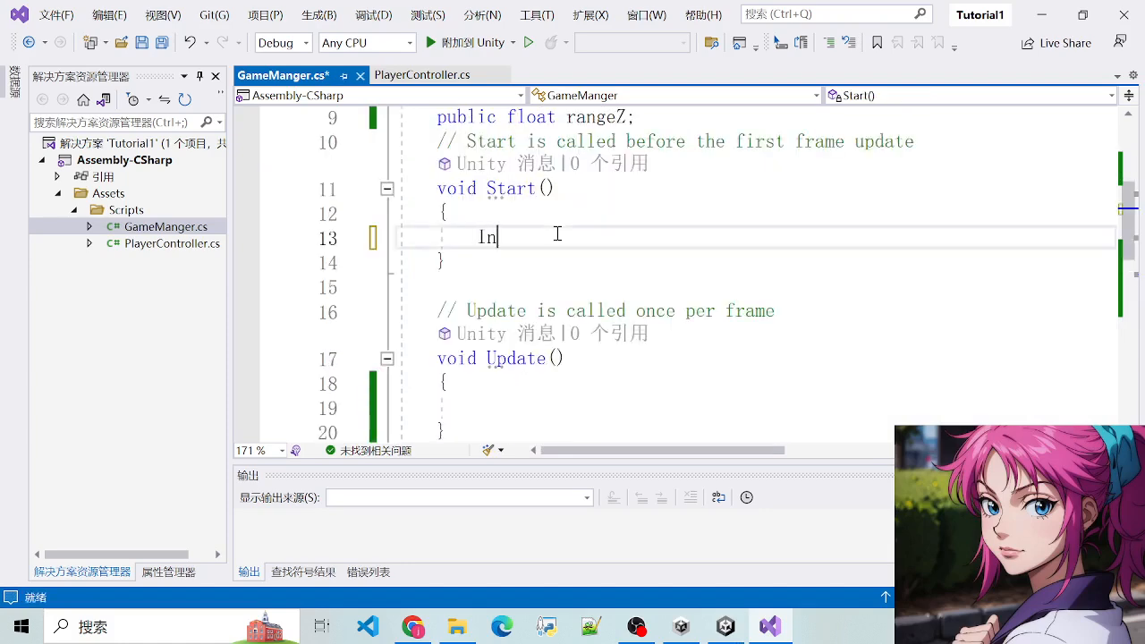
key(BackSpace)
key(BackSpace)
text(Invo)
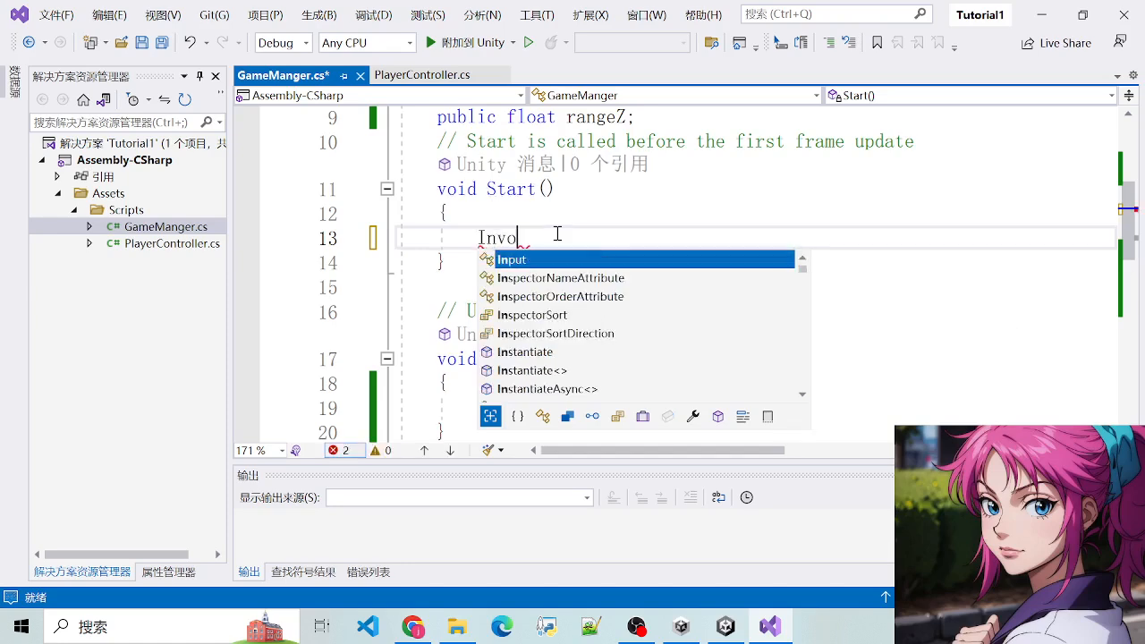
text(keRepeatin)
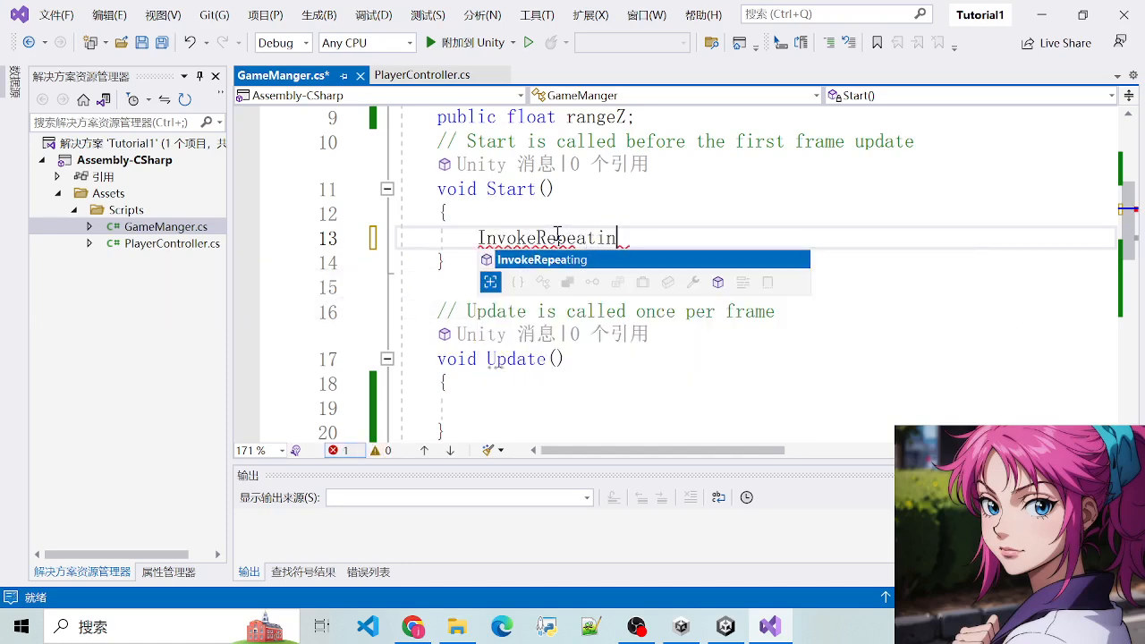
text(g()
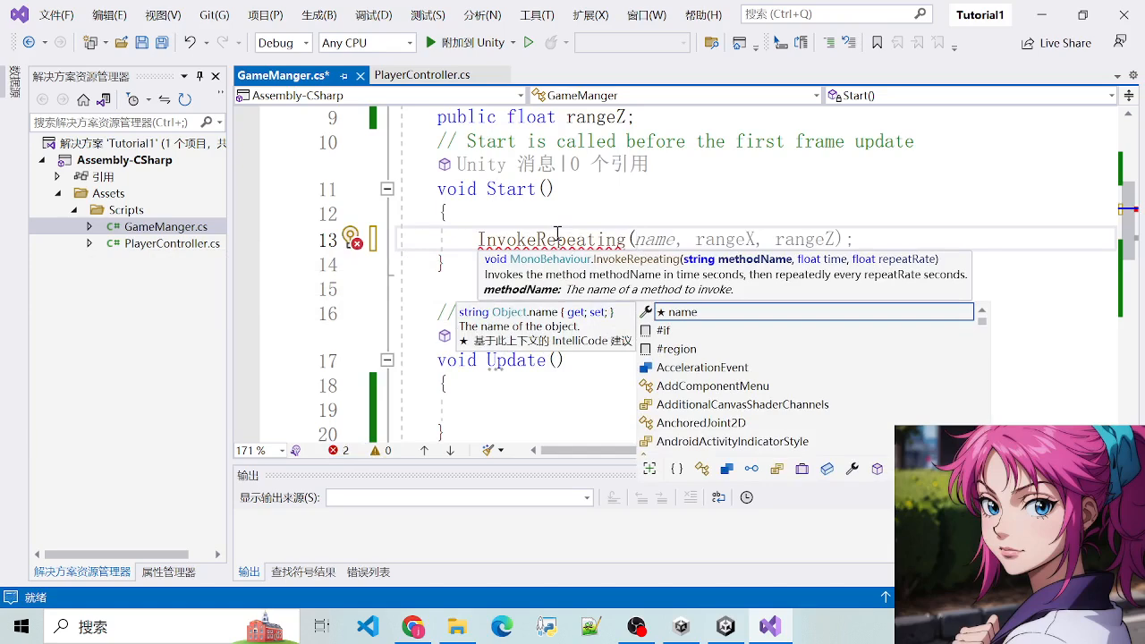
text(nameof()
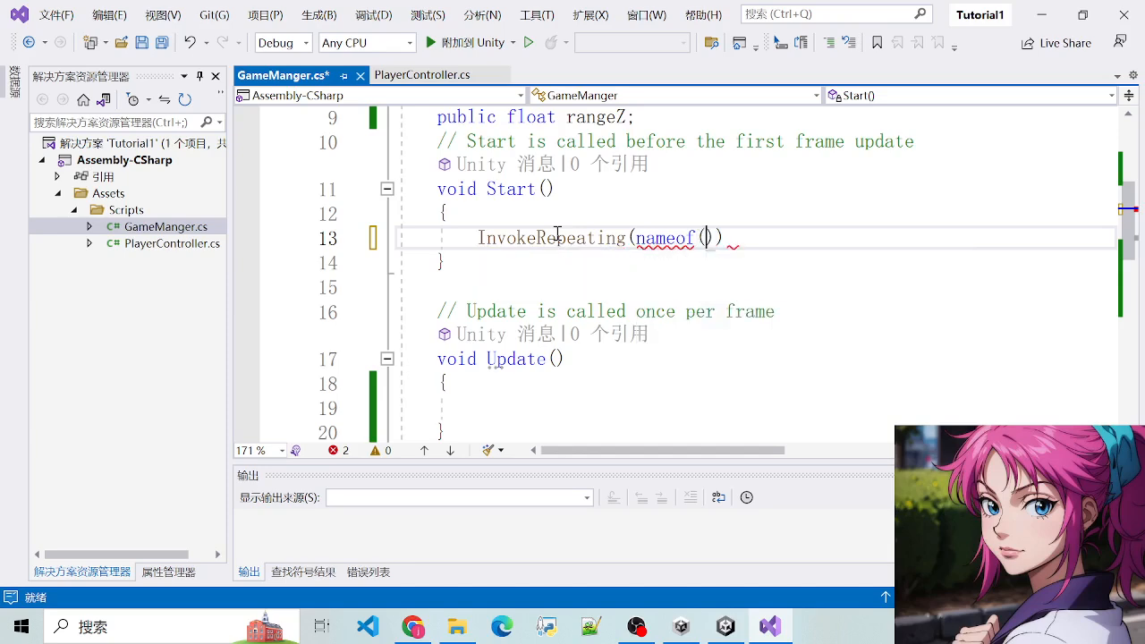
Copy the SpawnEnemy method name into the nameof parentheses of the InvokeRepeating call
scroll(556, 232, down, 3)
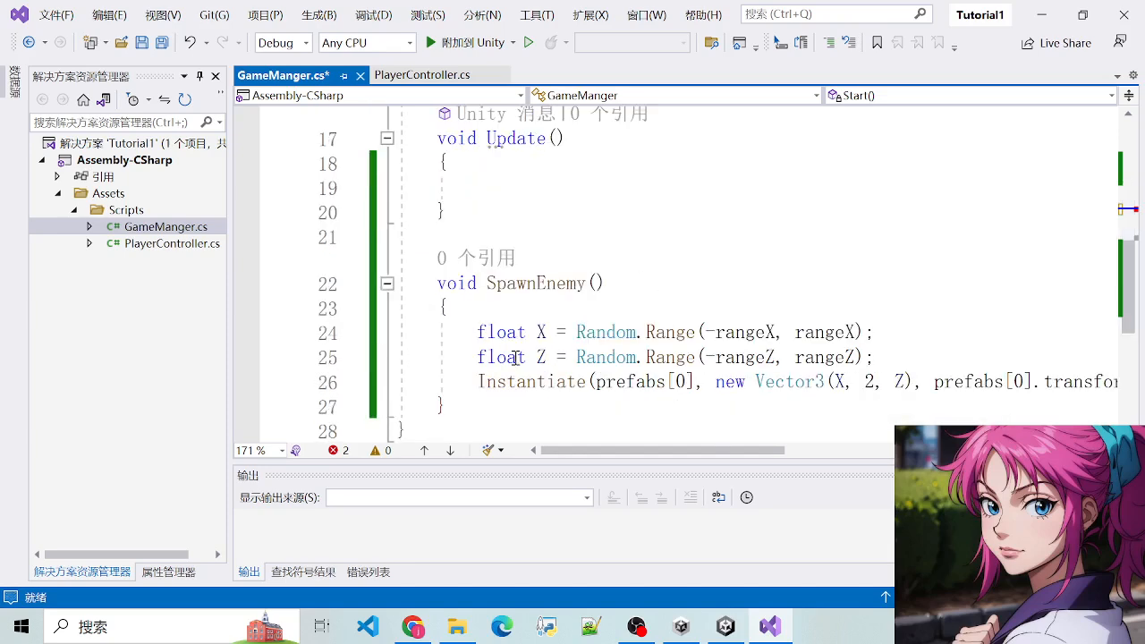
double_click(528, 282)
key(ctrl+c)
scroll(728, 194, up, 3)
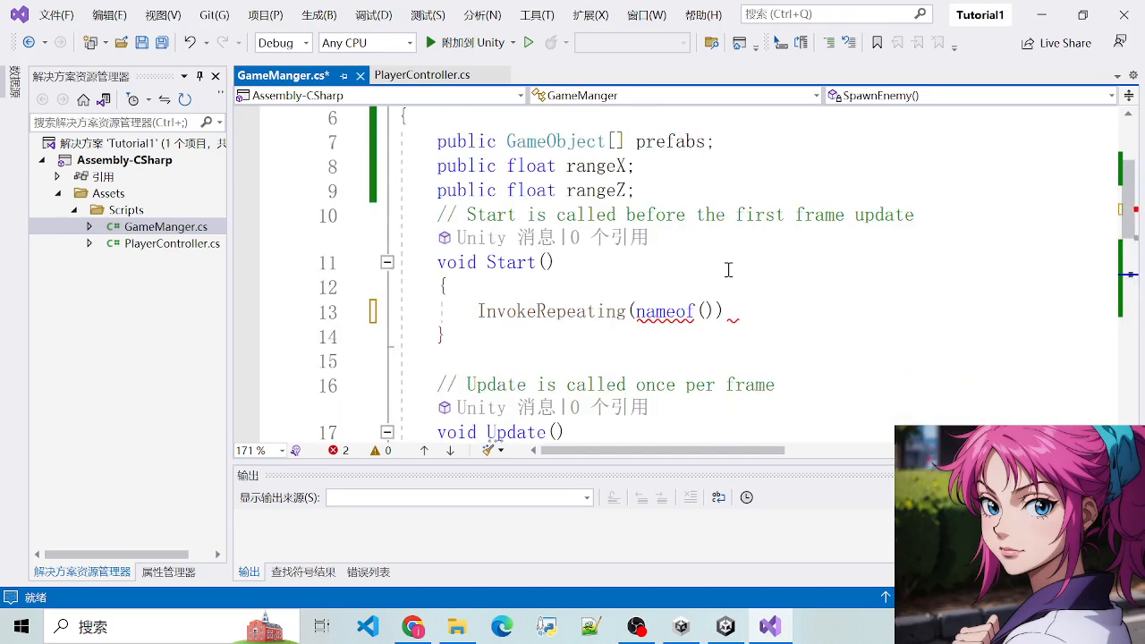
click(706, 311)
key(ctrl+v)
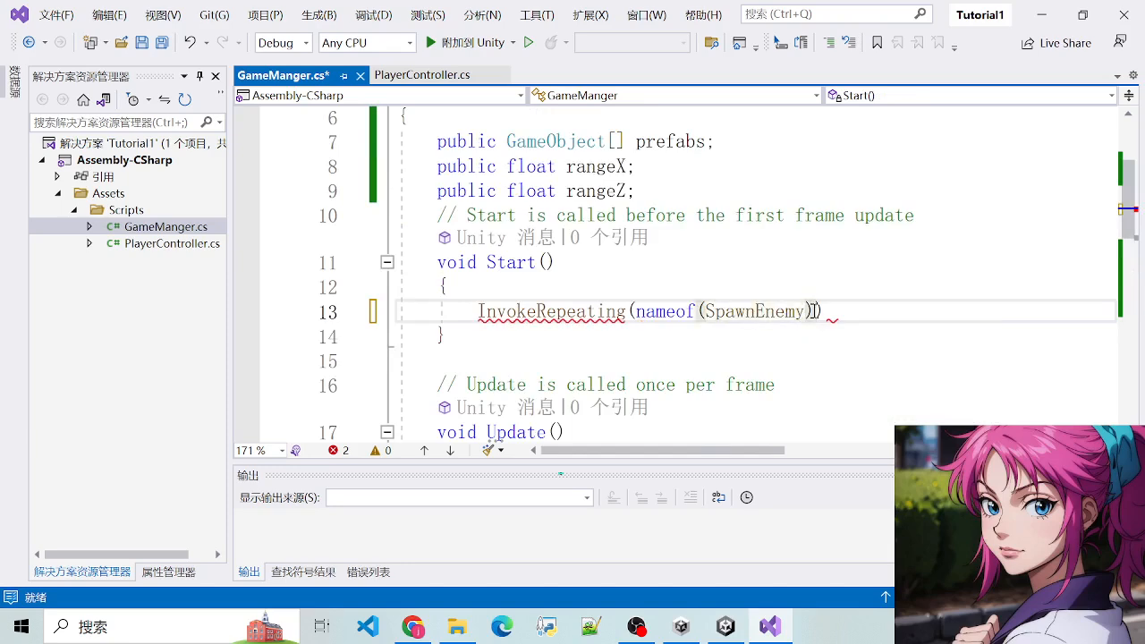
Complete the InvokeRepeating call with a start time of 5 and a repeat rate of 5, and save the script
text(, )
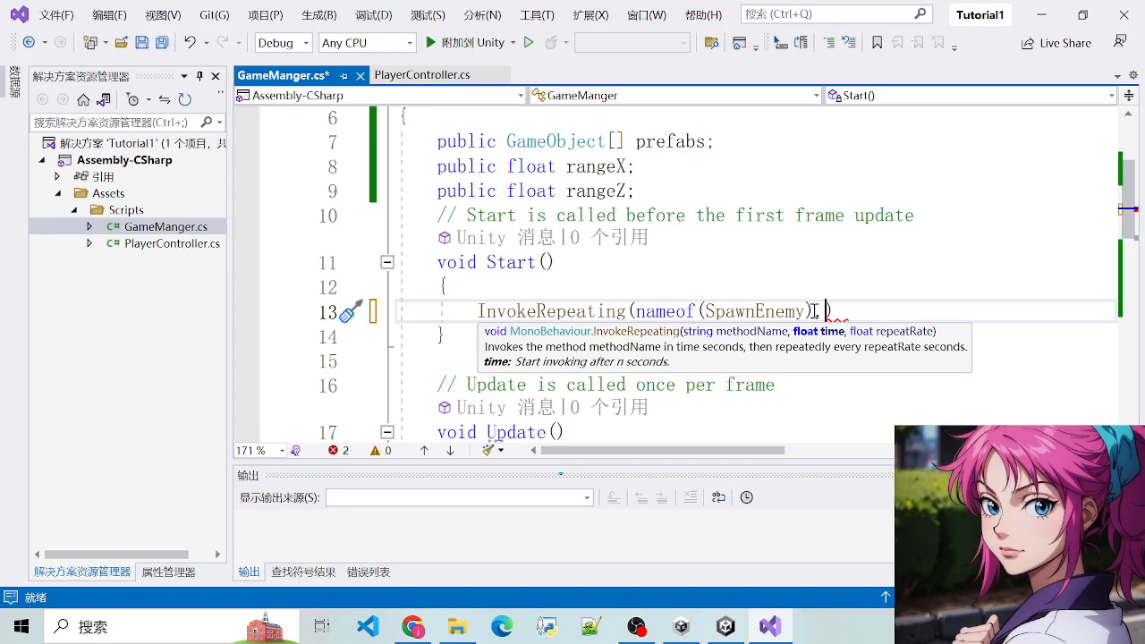
text(5, )
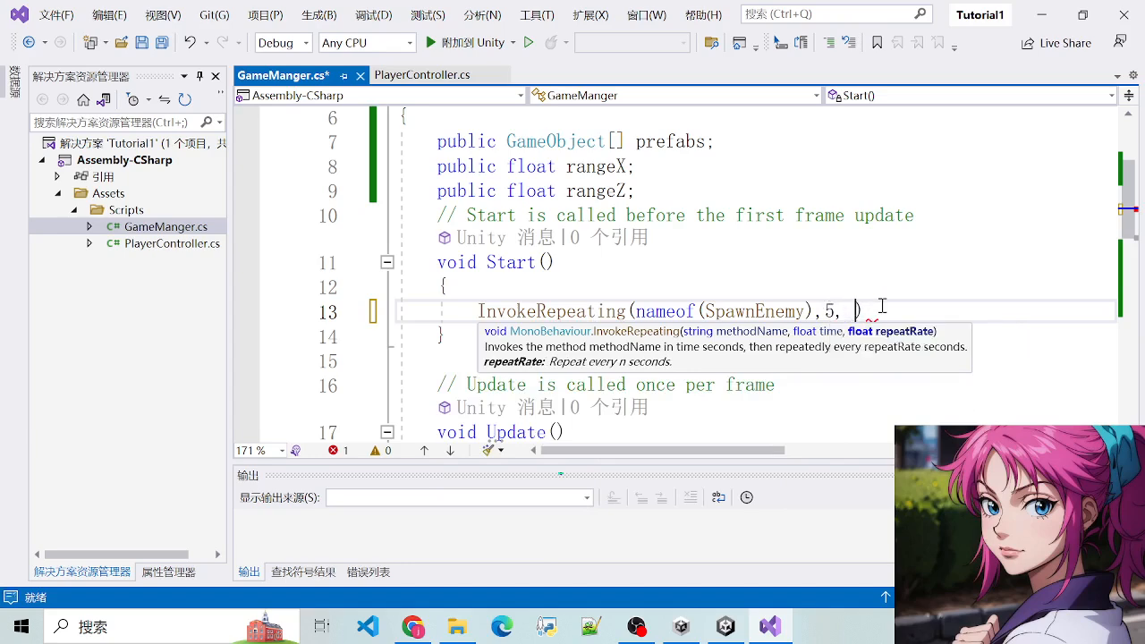
text(5))
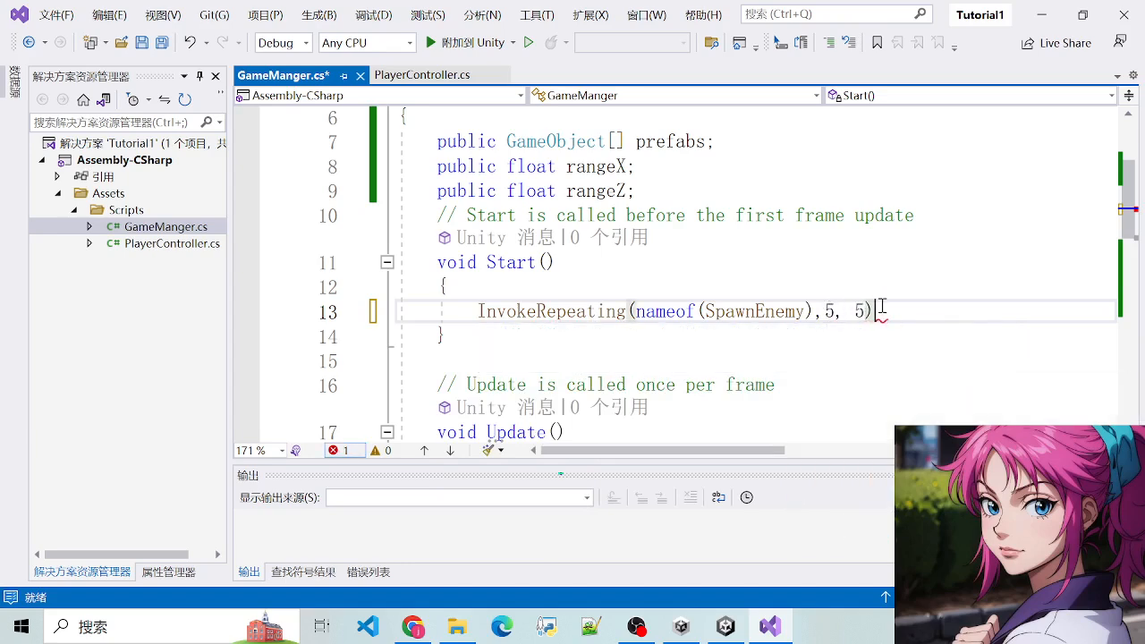
text(;)
key(ctrl+s)
Review the InvokeRepeating line in Start and the three statements inside the SpawnEnemy method
drag(477, 311, 898, 310)
click(495, 303)
click(903, 310)
scroll(664, 345, down, 4)
scroll(682, 357, down, 1)
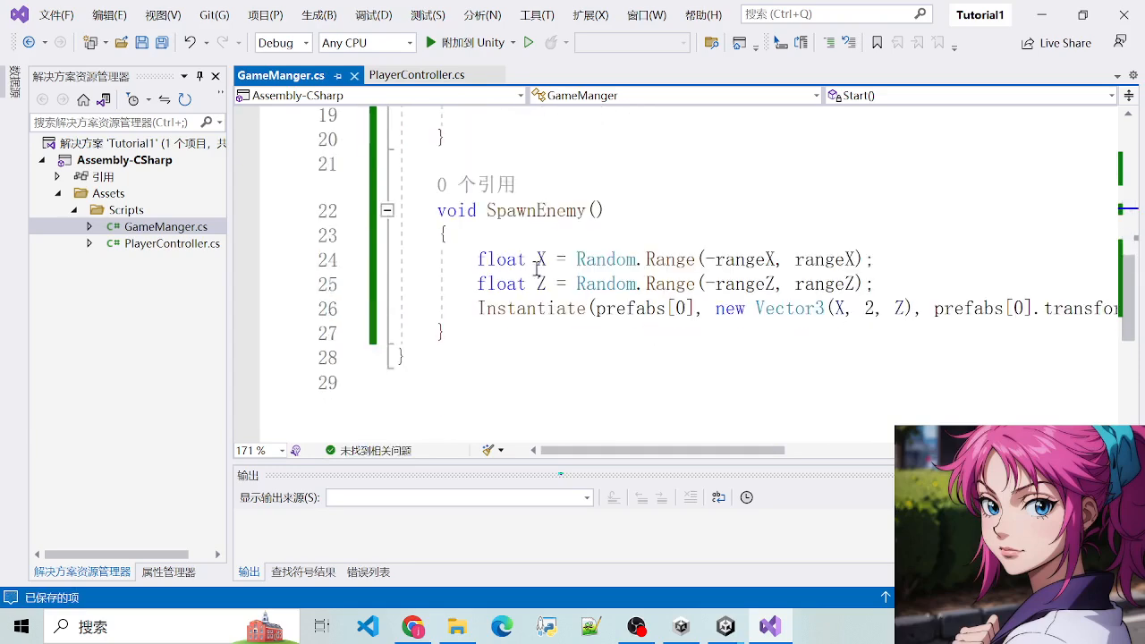
drag(469, 259, 754, 308)
click(657, 309)
drag(517, 259, 575, 308)
click(667, 310)
click(575, 308)
drag(418, 260, 666, 309)
click(617, 309)
drag(528, 260, 725, 286)
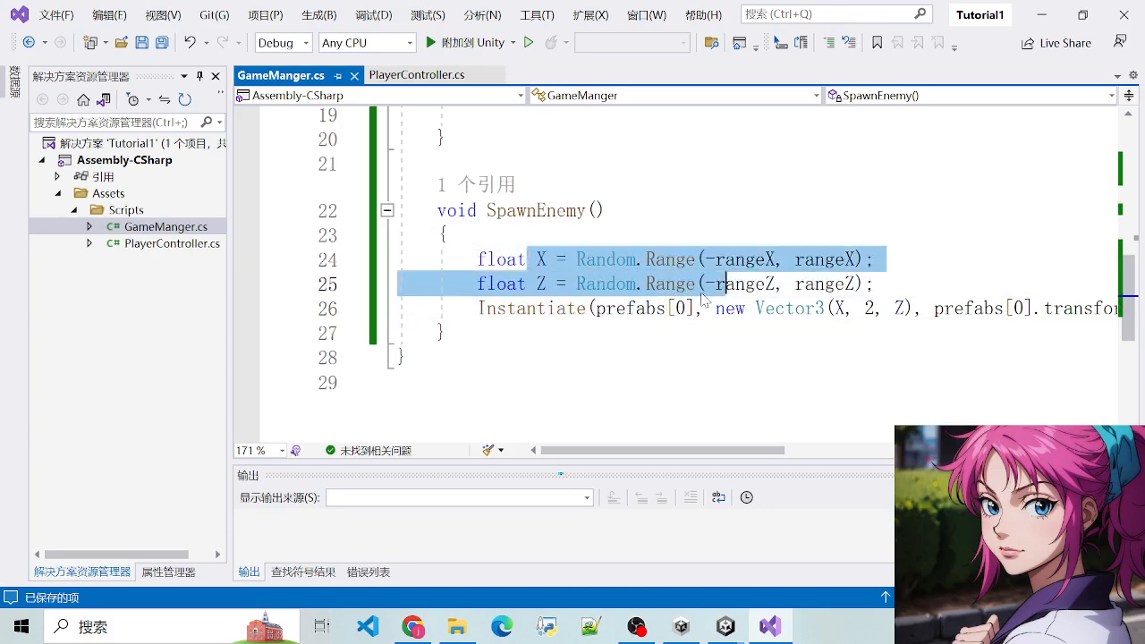
drag(567, 284, 714, 308)
click(715, 308)
Switch to Unity and set both Range X and Range Z of the GameManager's Game Manger script to 10
mouse_move(774, 454)
mouse_down()
mouse_move(810, 454)
mouse_move(775, 454)
mouse_up()
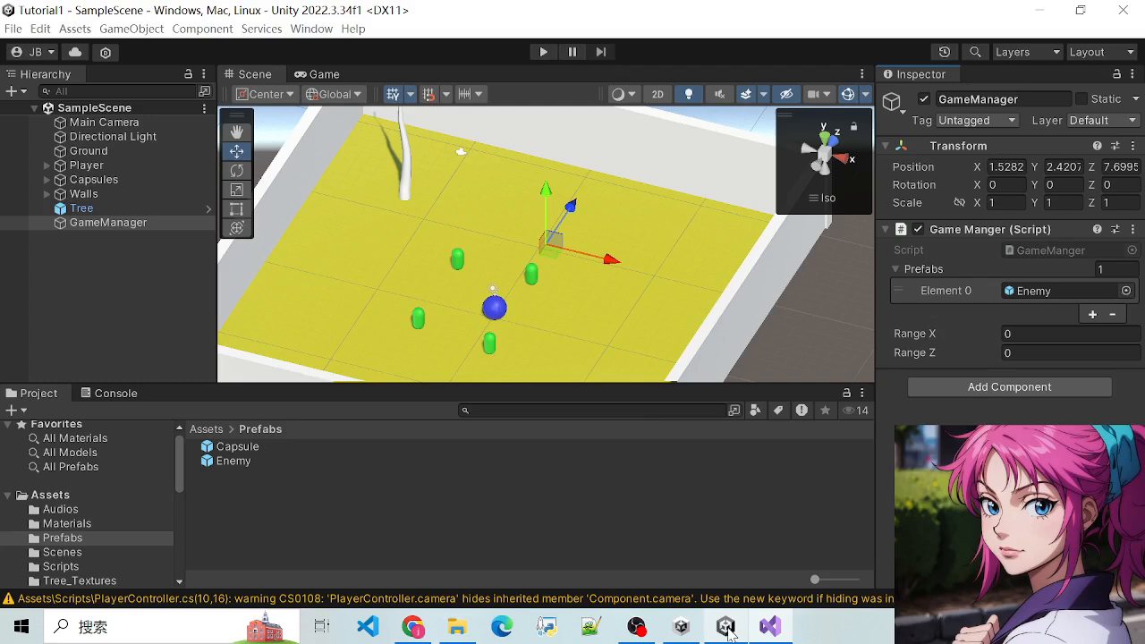
click(725, 626)
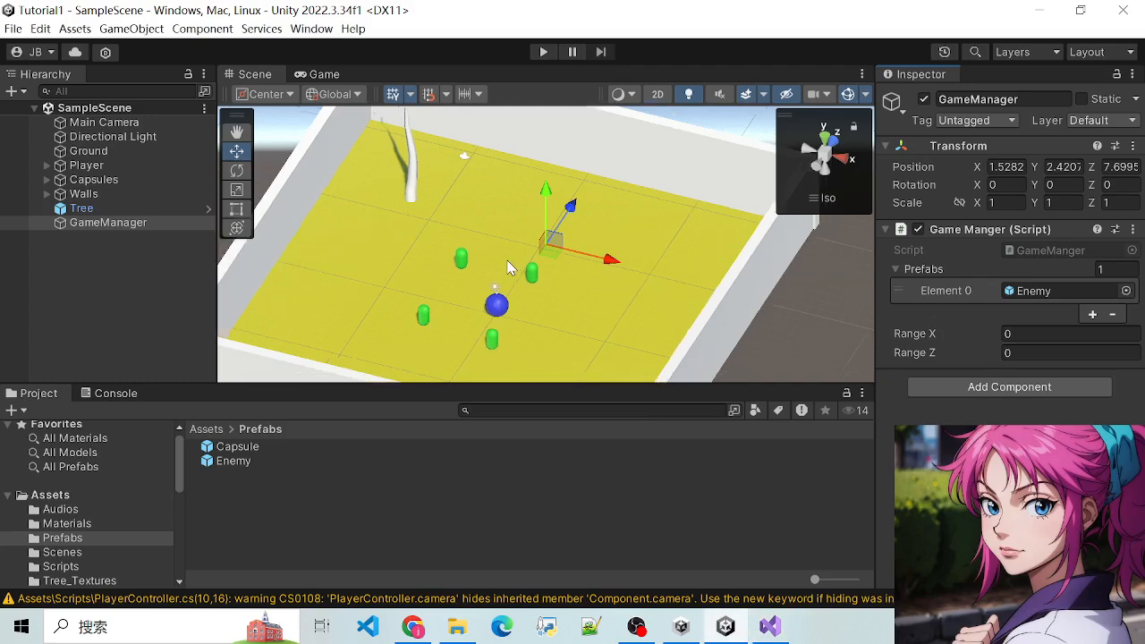
click(1019, 351)
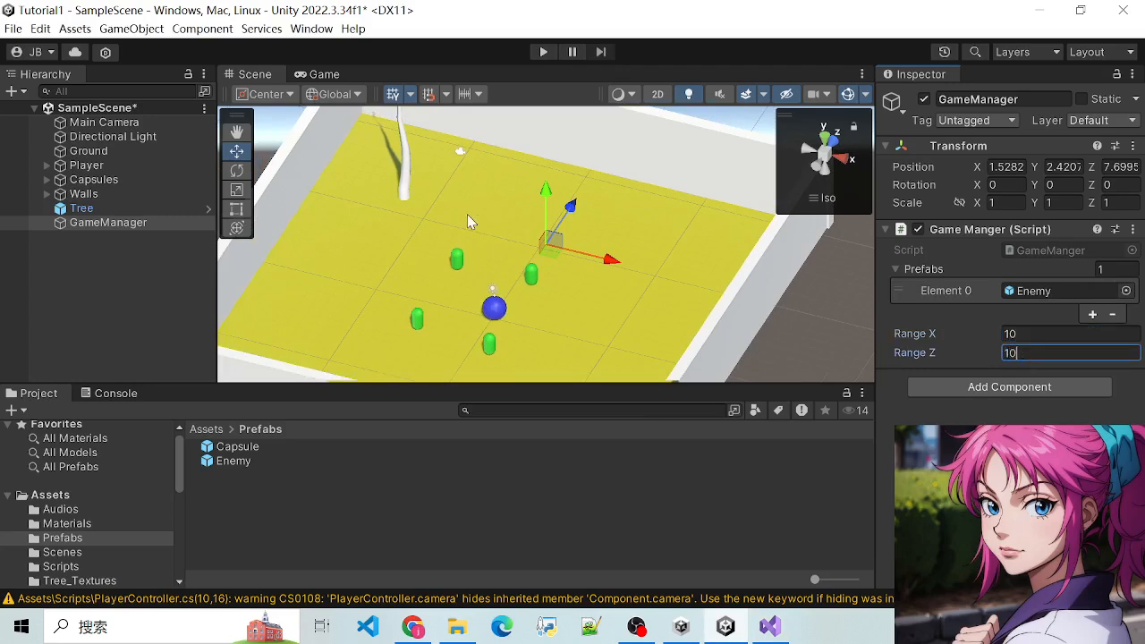
Run the game and roll the player ball to the left to test the timed enemy spawning
click(537, 53)
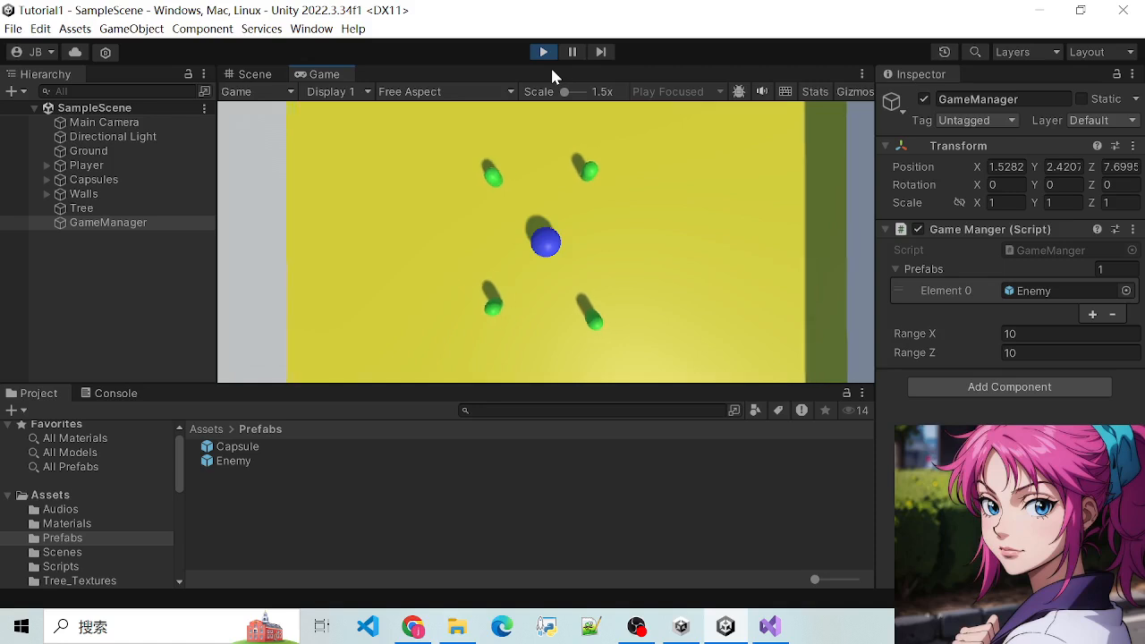
key(Left)
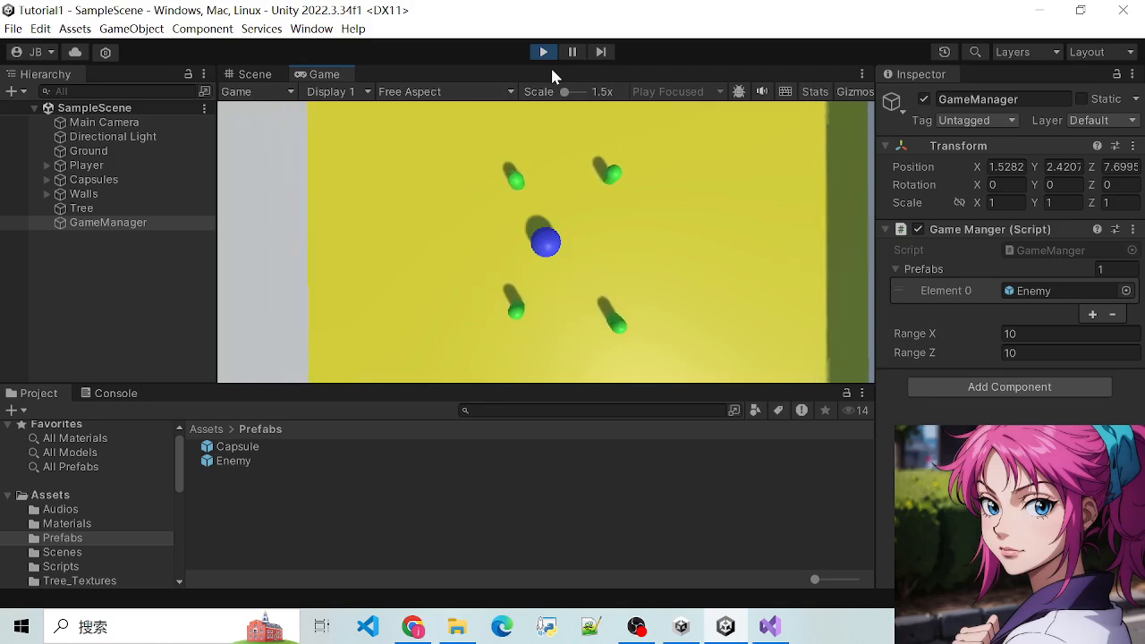
Playtest the running game by rolling the blue player ball around the yellow ground while enemies spawn
key(Right)
key(Left)
key(Down)
key(Left)
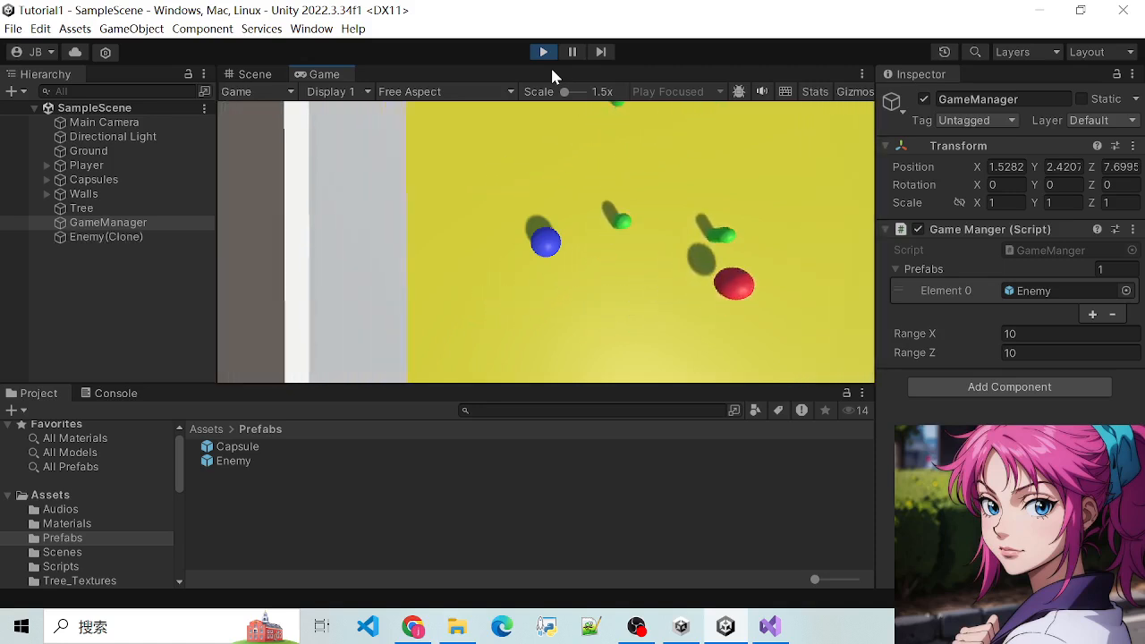
key(Right)
key(Up)
key(Right)
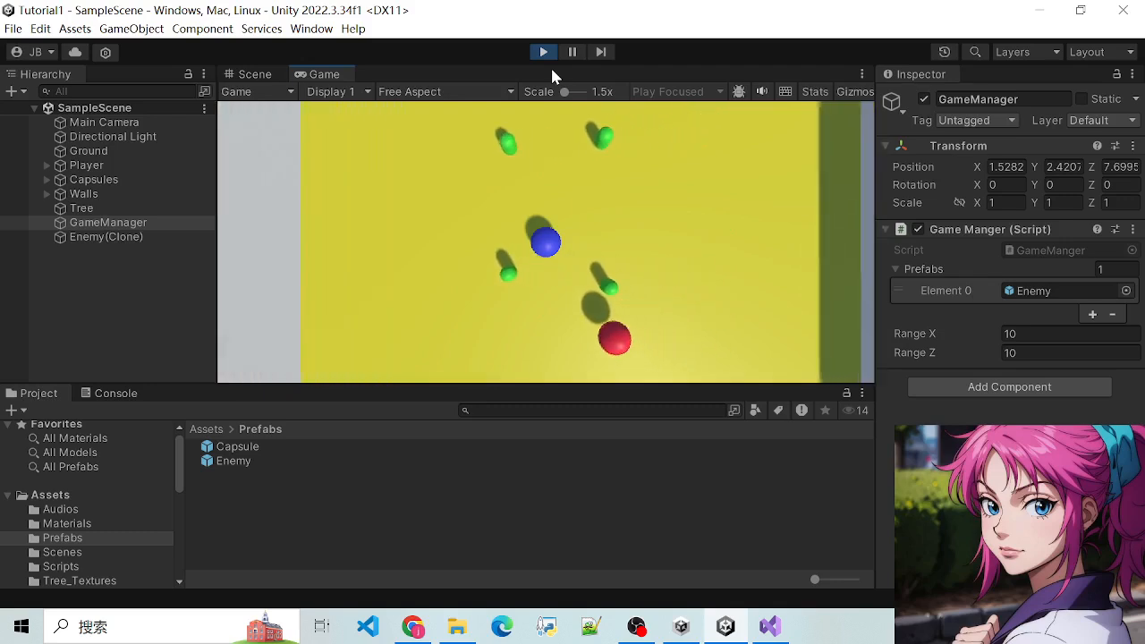
key(Down)
key(Left)
key(Up)
key(Right)
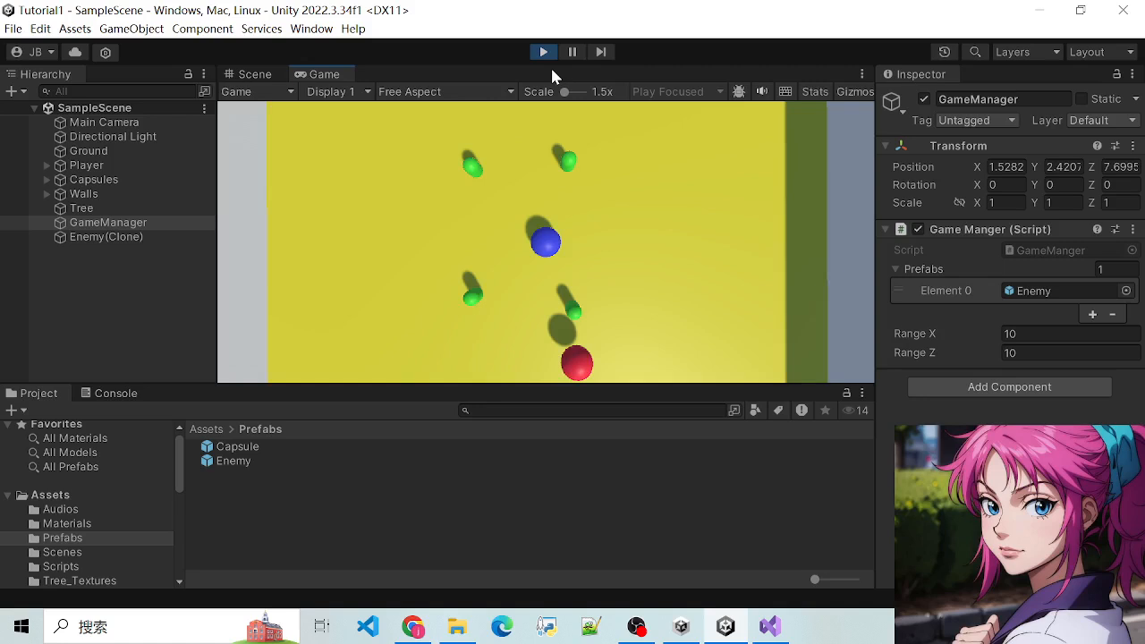
key(Down)
key(Left)
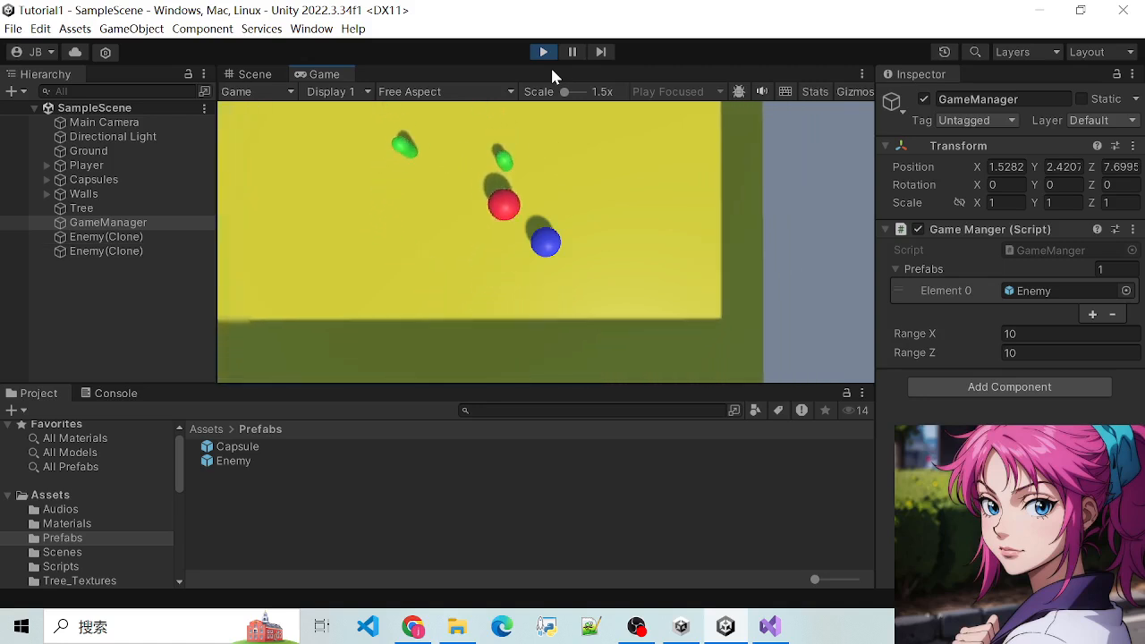
key(Up)
key(w)
key(w)
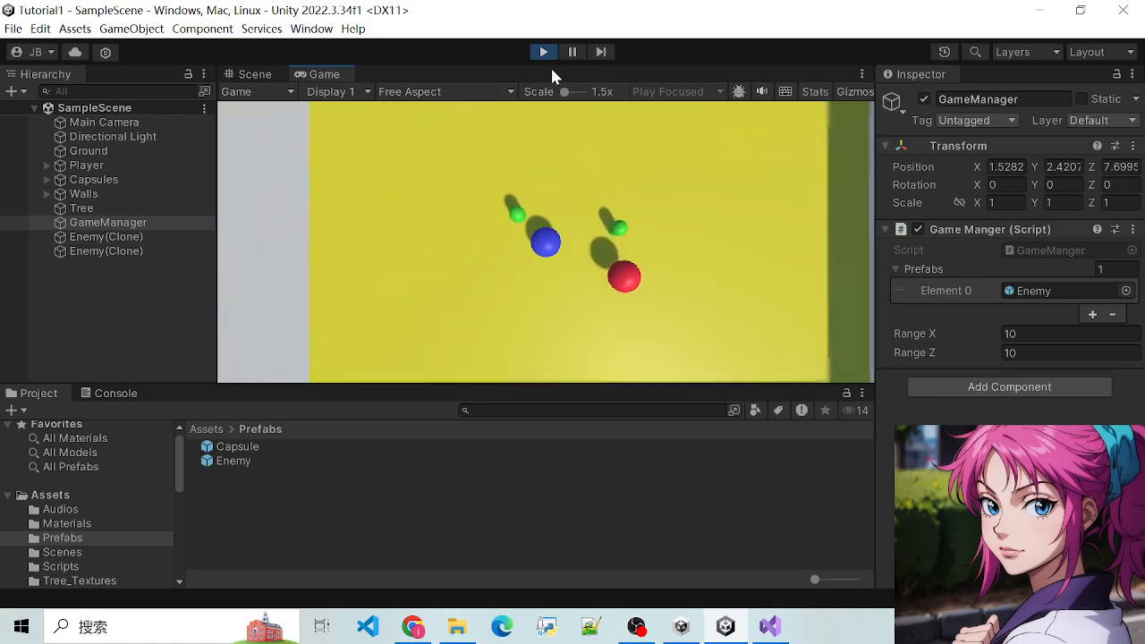
Examine the spawned red enemies around the player in the Scene view and stop the play session
click(247, 76)
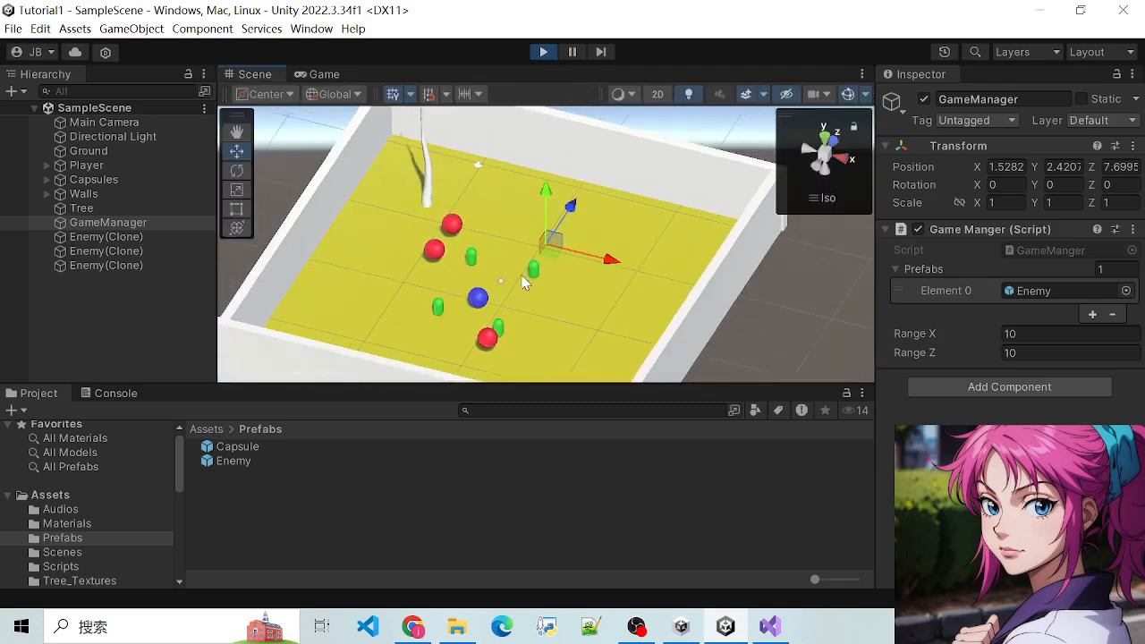
right_drag(574, 326, 417, 263)
scroll(482, 240, up, 3)
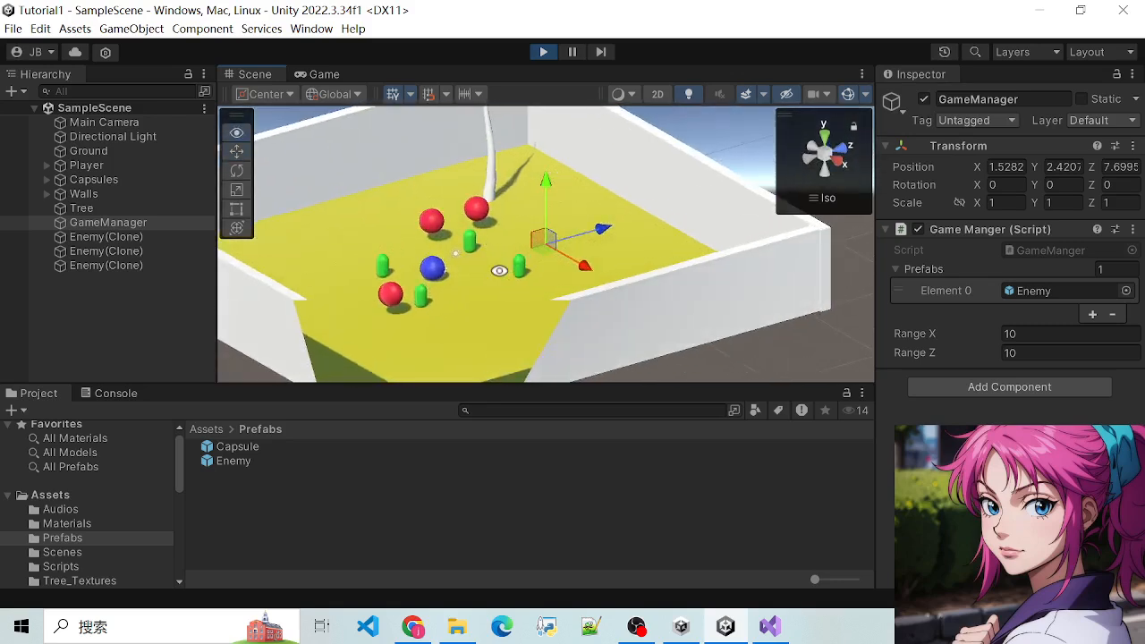
mouse_move(501, 269)
right_down()
mouse_move(400, 197)
mouse_move(470, 286)
mouse_move(467, 272)
mouse_move(462, 331)
mouse_move(293, 278)
mouse_move(582, 304)
mouse_move(370, 316)
mouse_move(367, 281)
mouse_move(408, 281)
mouse_move(408, 304)
mouse_move(447, 319)
mouse_move(437, 327)
right_up()
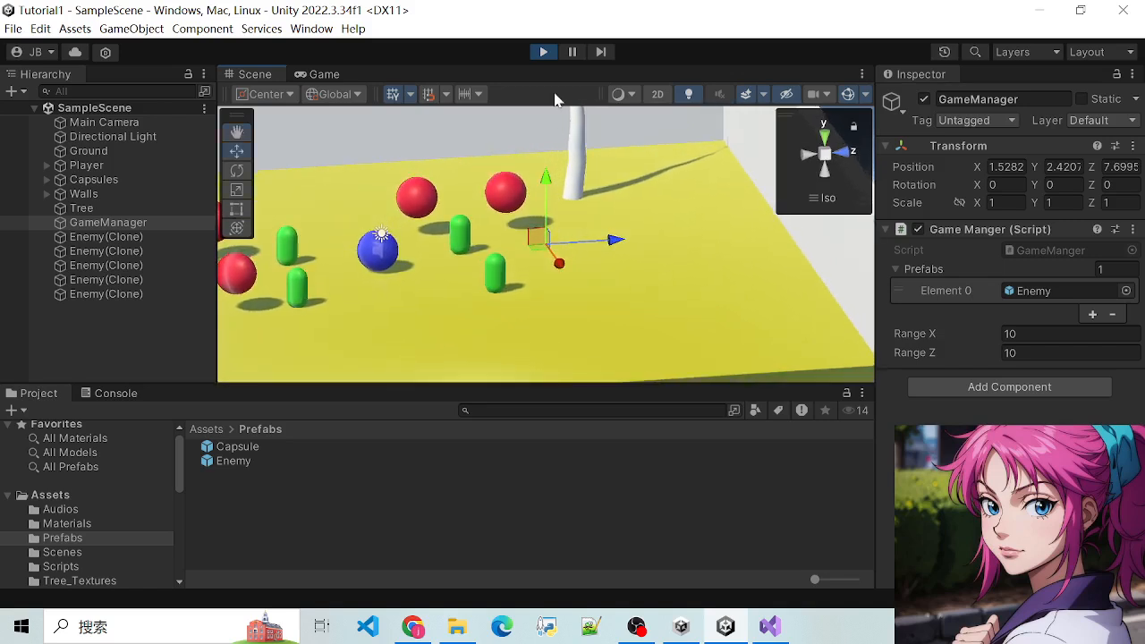
click(543, 59)
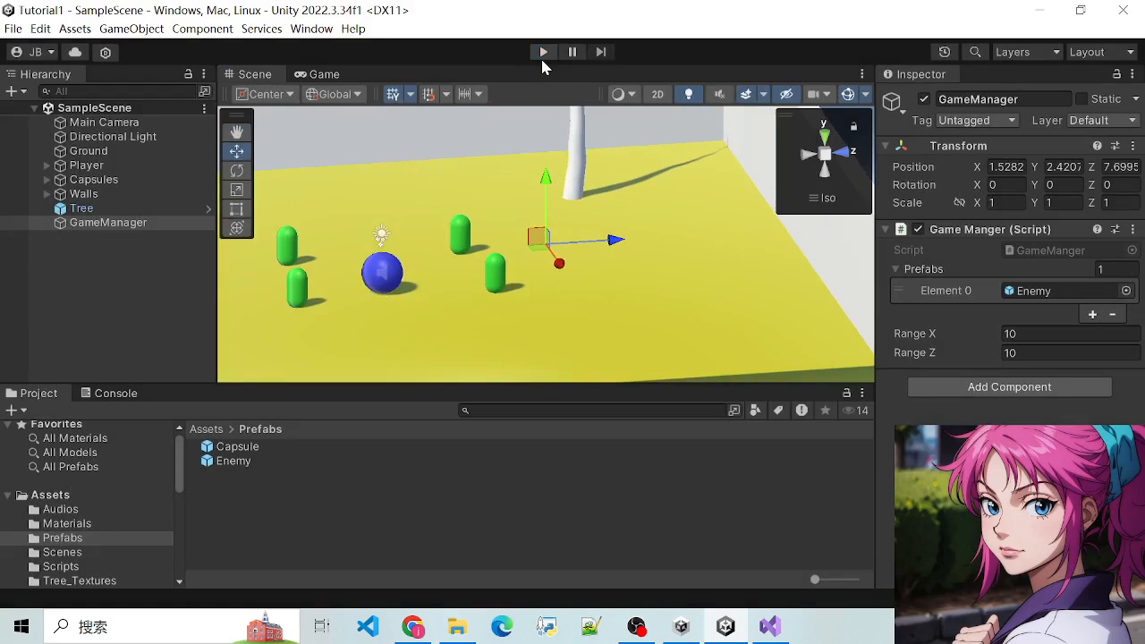
Select the blue Player sphere in the scene and examine its transform and height above the ground
click(387, 272)
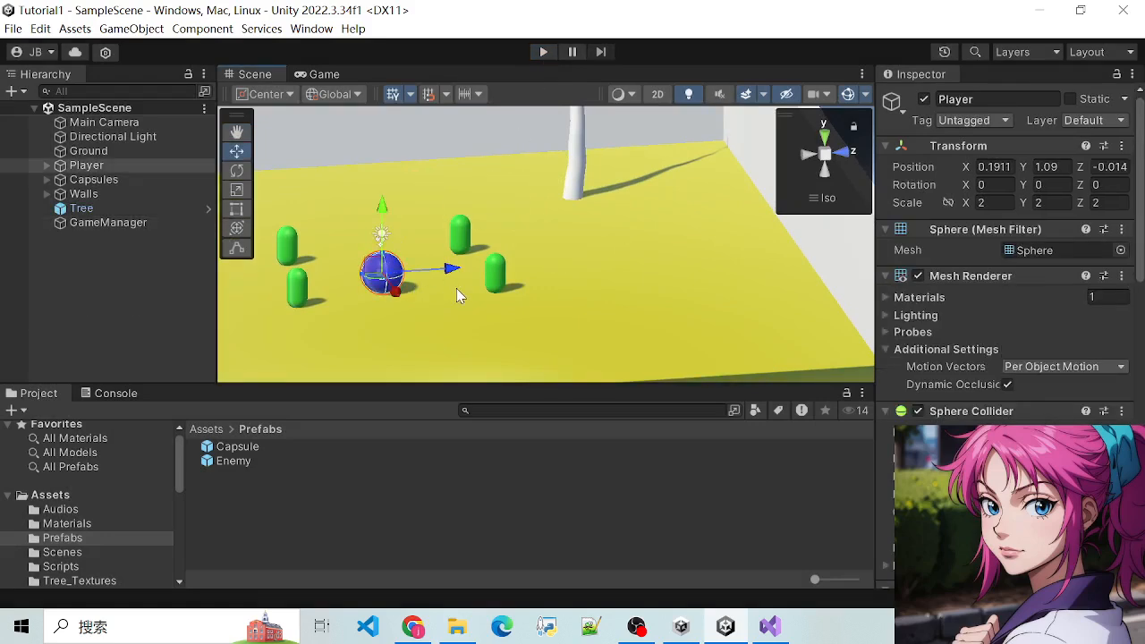
scroll(456, 288, up, 1)
scroll(440, 279, down, 1)
scroll(439, 279, up, 3)
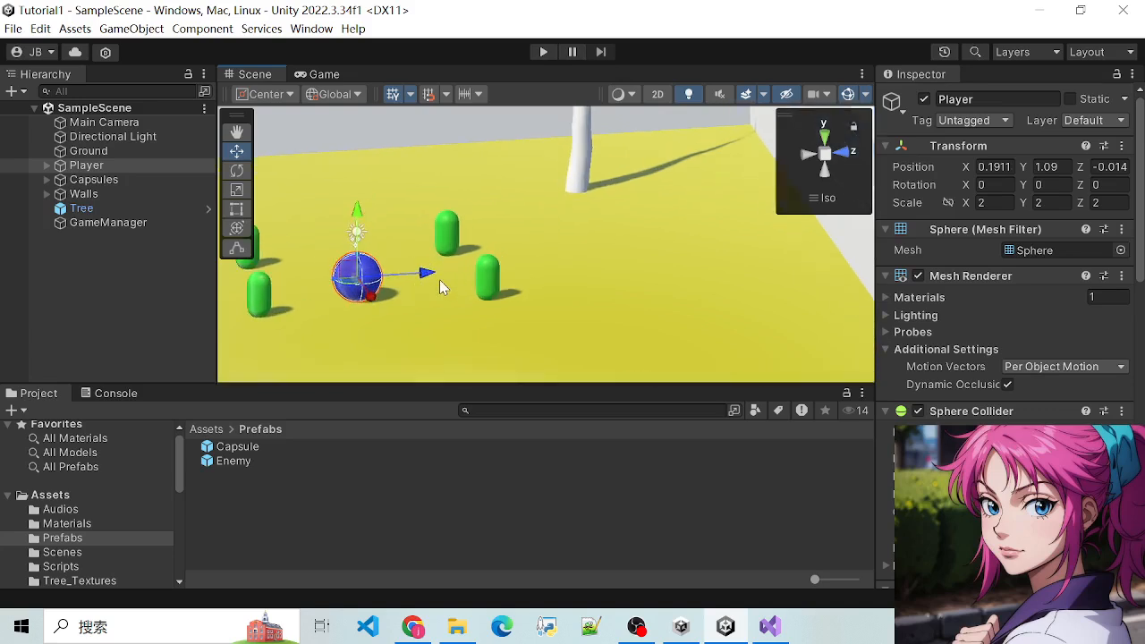
scroll(417, 316, down, 1)
alt+drag(415, 339, 471, 348)
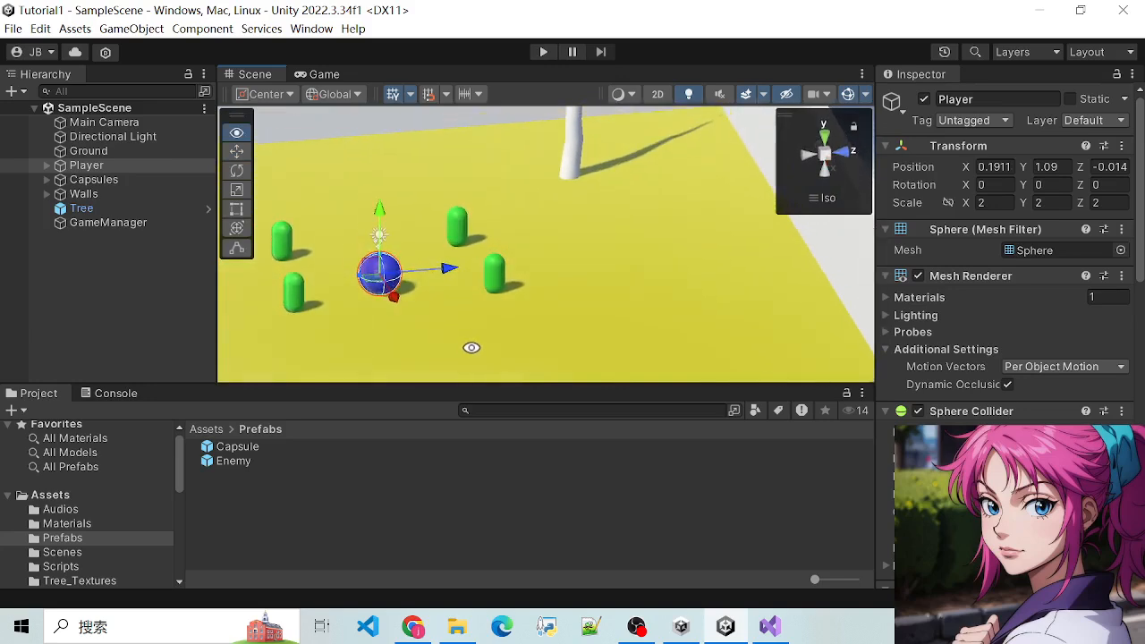
Switch to Visual Studio and set the Y value of the Vector3 in SpawnEnemy's Instantiate call to 1
click(769, 626)
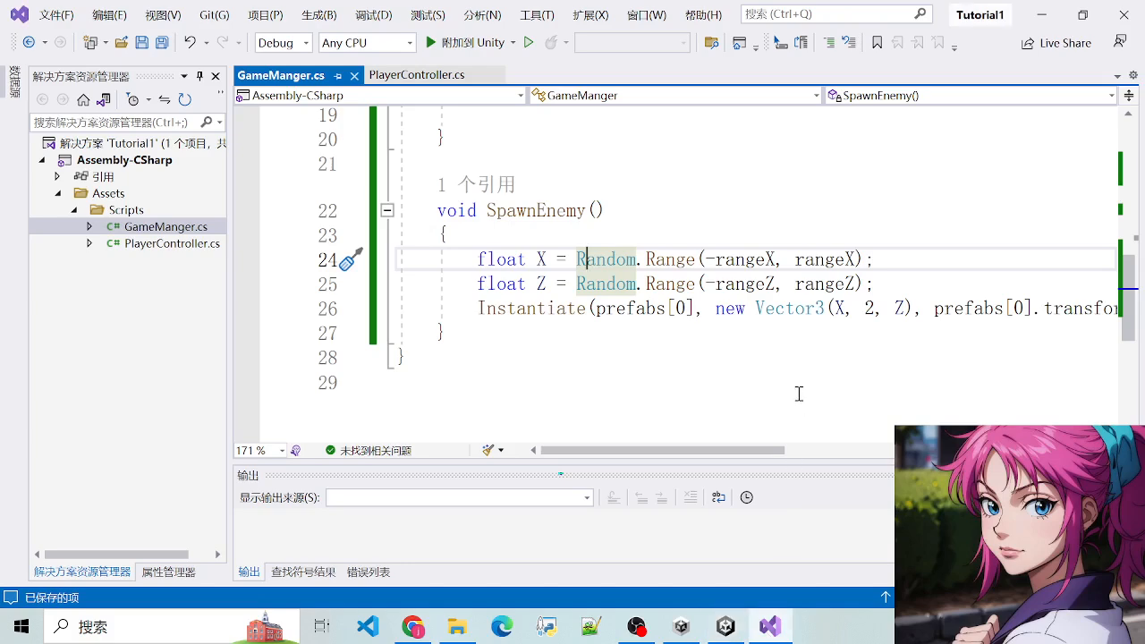
double_click(869, 308)
text(1)
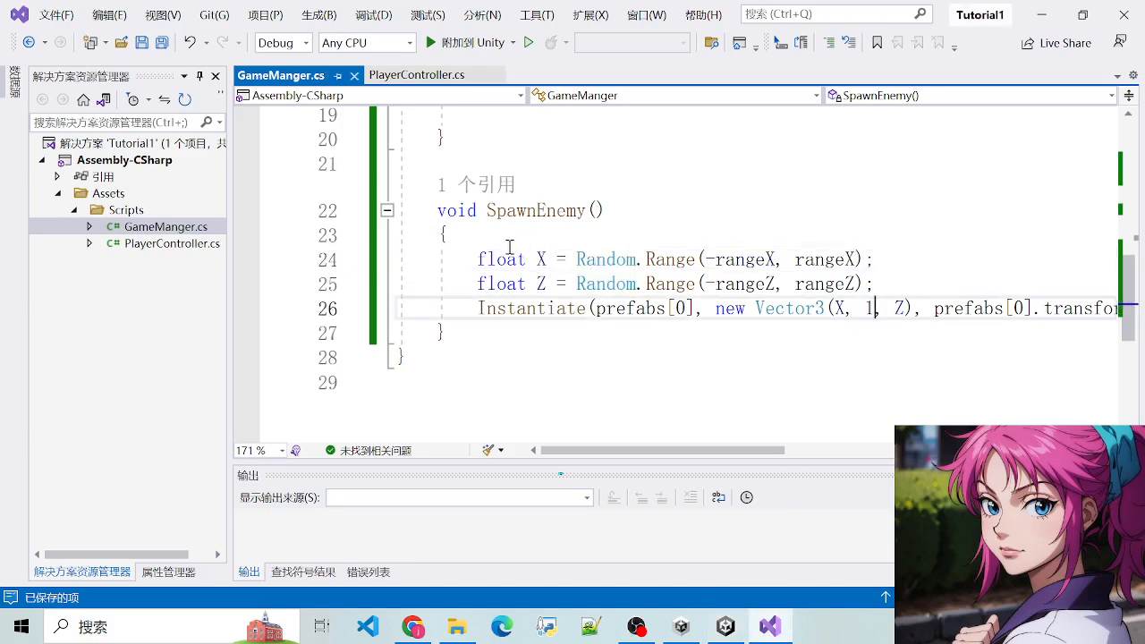
Review the random X and Z lines of SpawnEnemy together with the Start and Update methods in GameManger.cs
drag(510, 243, 878, 288)
click(882, 288)
drag(714, 260, 760, 269)
click(901, 293)
scroll(581, 338, up, 3)
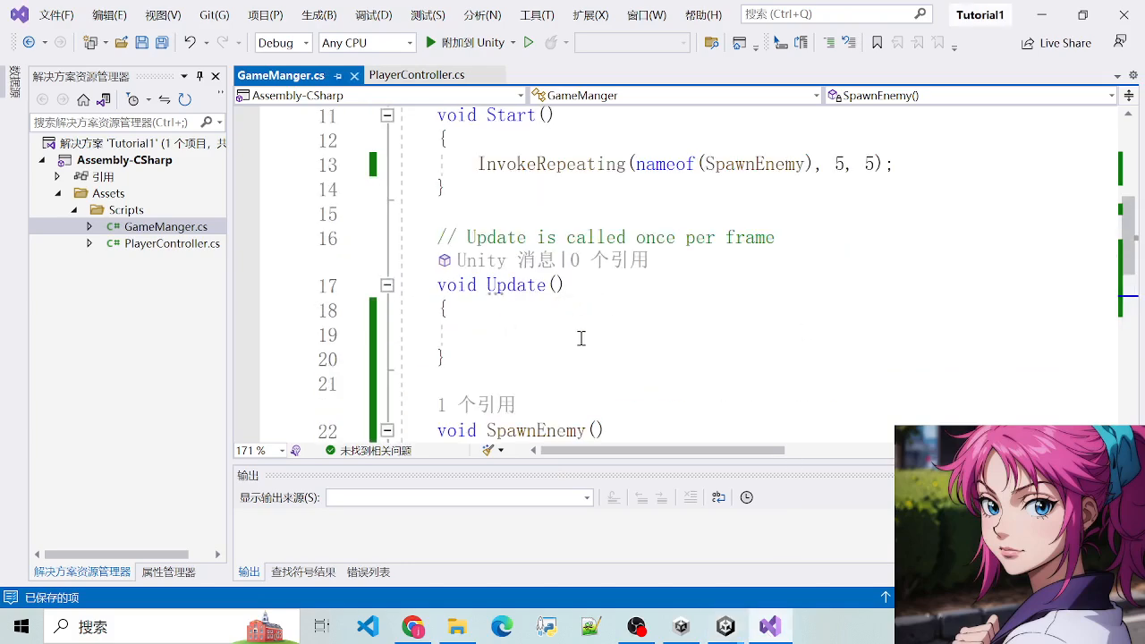
scroll(581, 338, up, 2)
scroll(581, 338, down, 4)
mouse_move(683, 624)
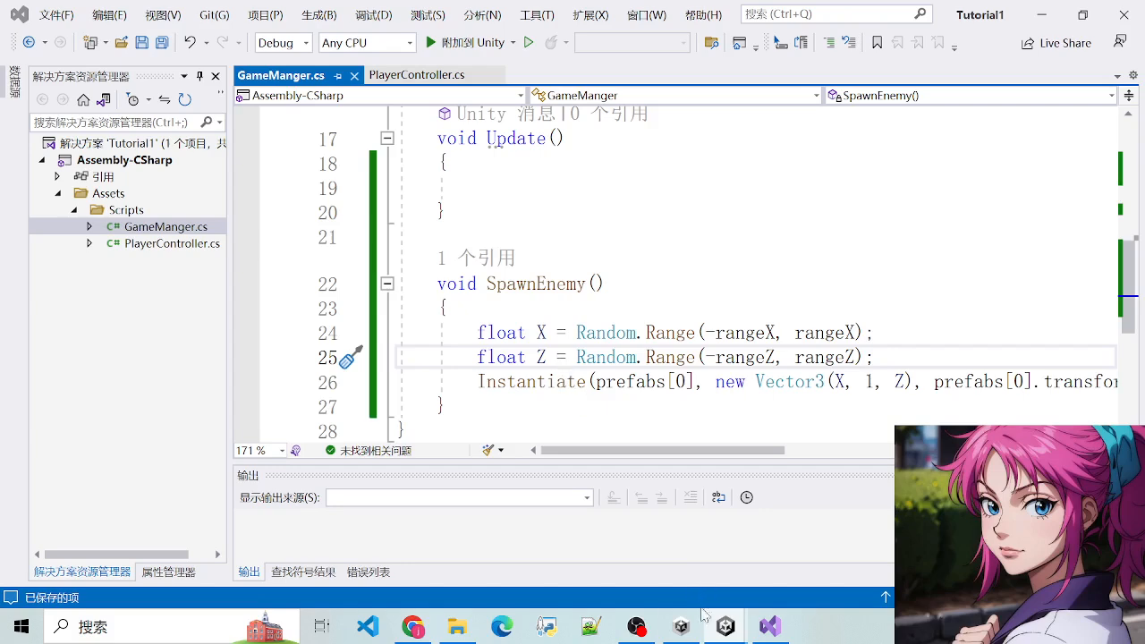
drag(476, 354, 677, 380)
click(646, 361)
drag(489, 332, 688, 365)
click(608, 382)
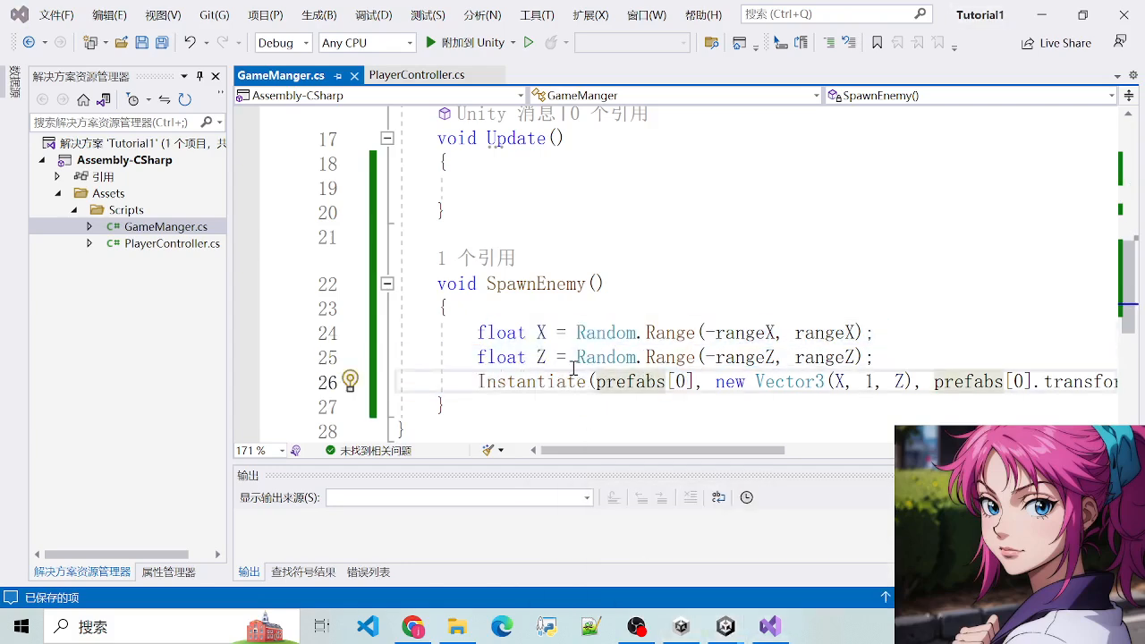
Switch back to Unity and compare the transform positions of the Player sphere and the Ground
key(alt+Tab)
click(370, 270)
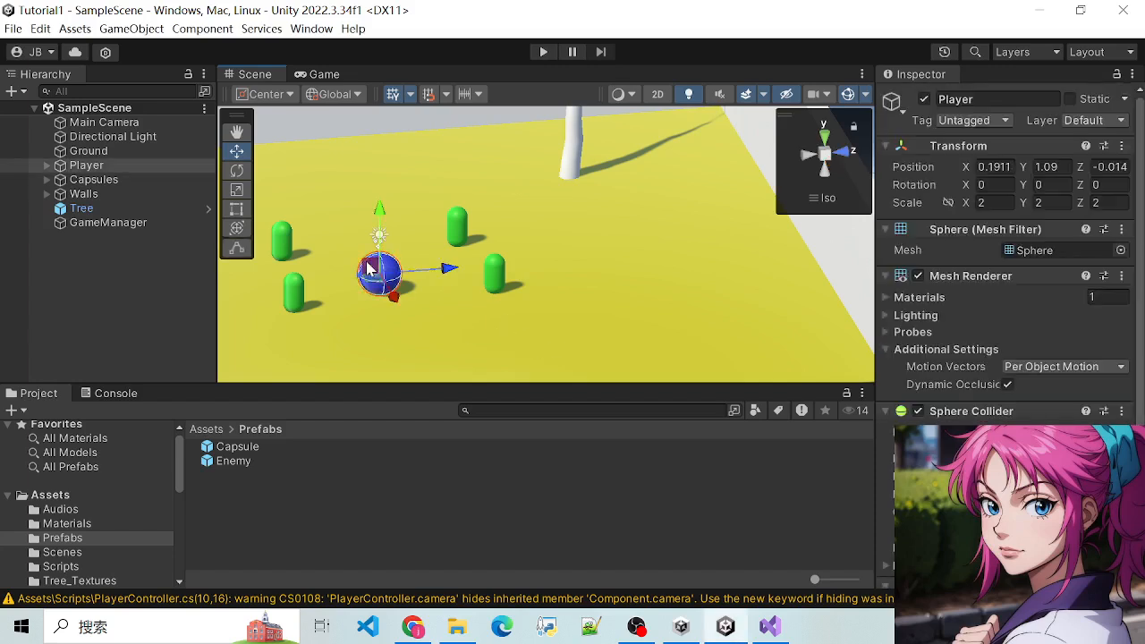
click(452, 324)
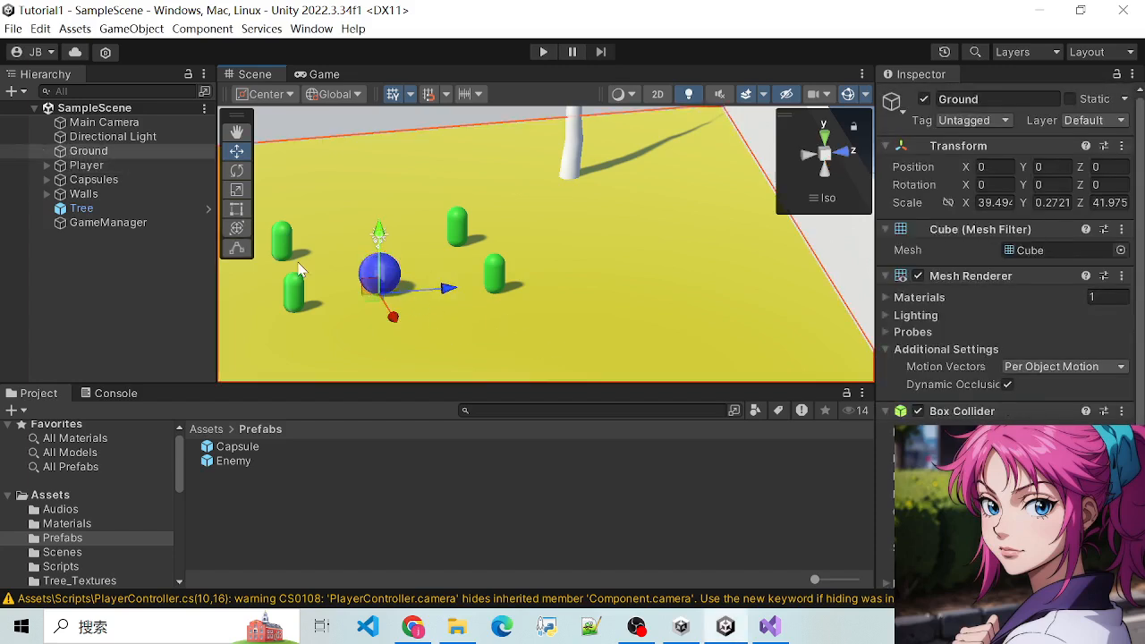
click(374, 273)
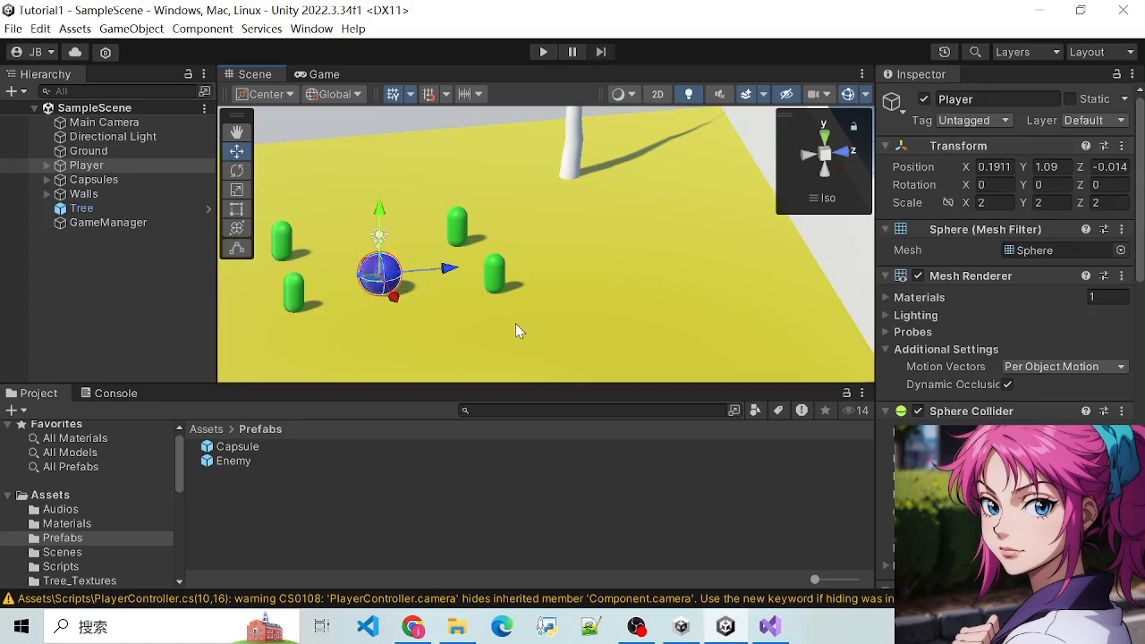
Try Y positions of 1 and 1.9 on the Player sphere and restore the value to 1.09
scroll(515, 323, down, 3)
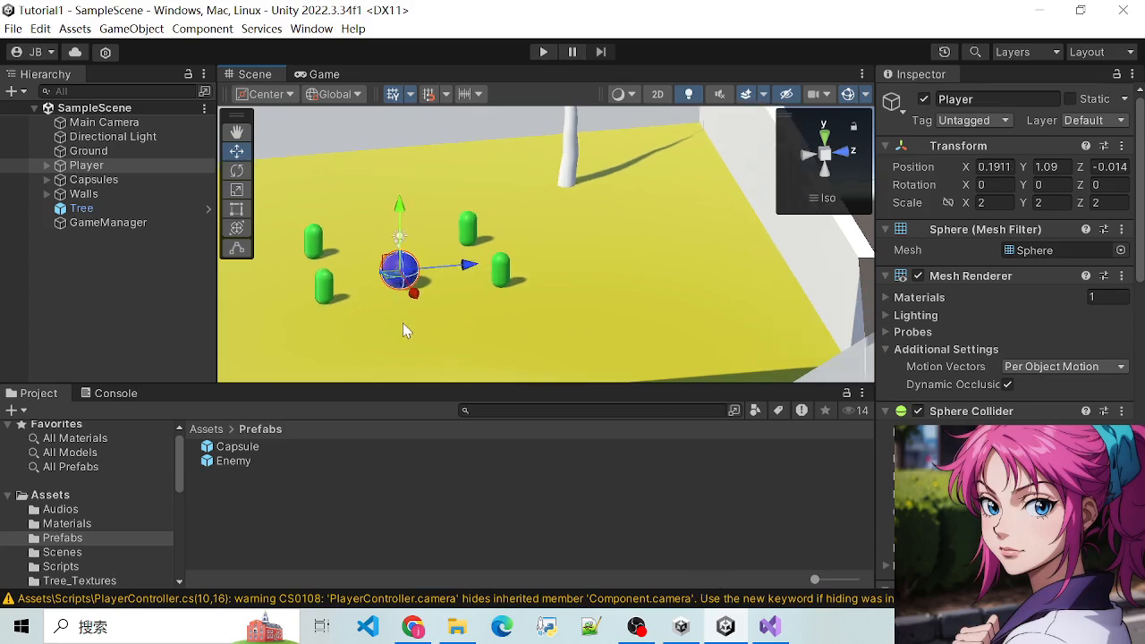
alt+drag(447, 344, 422, 248)
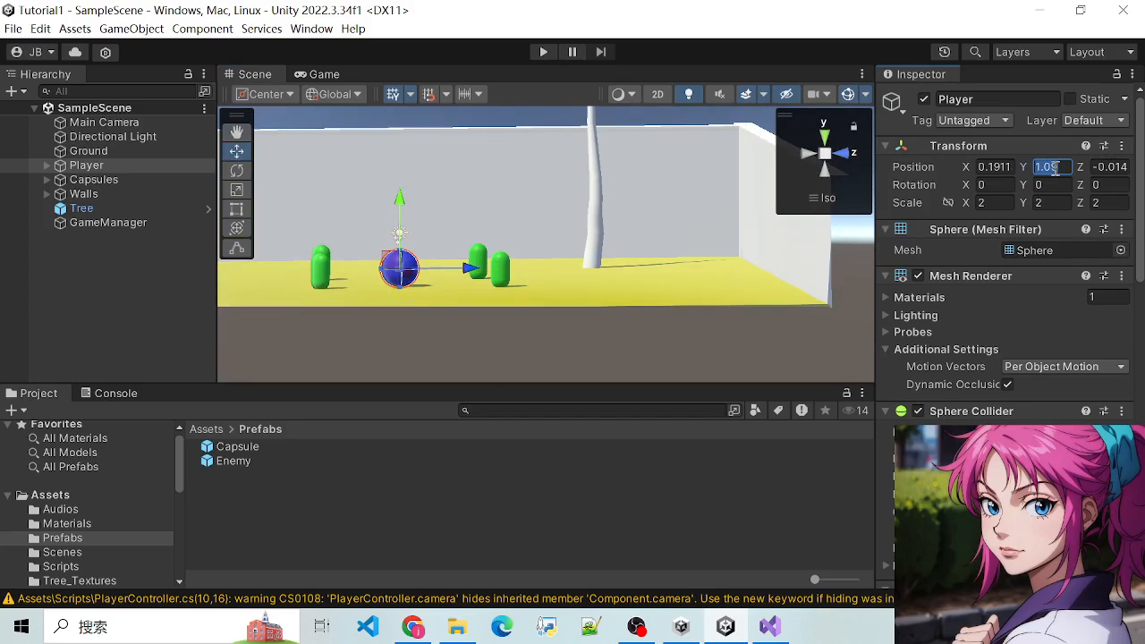
click(437, 288)
click(413, 267)
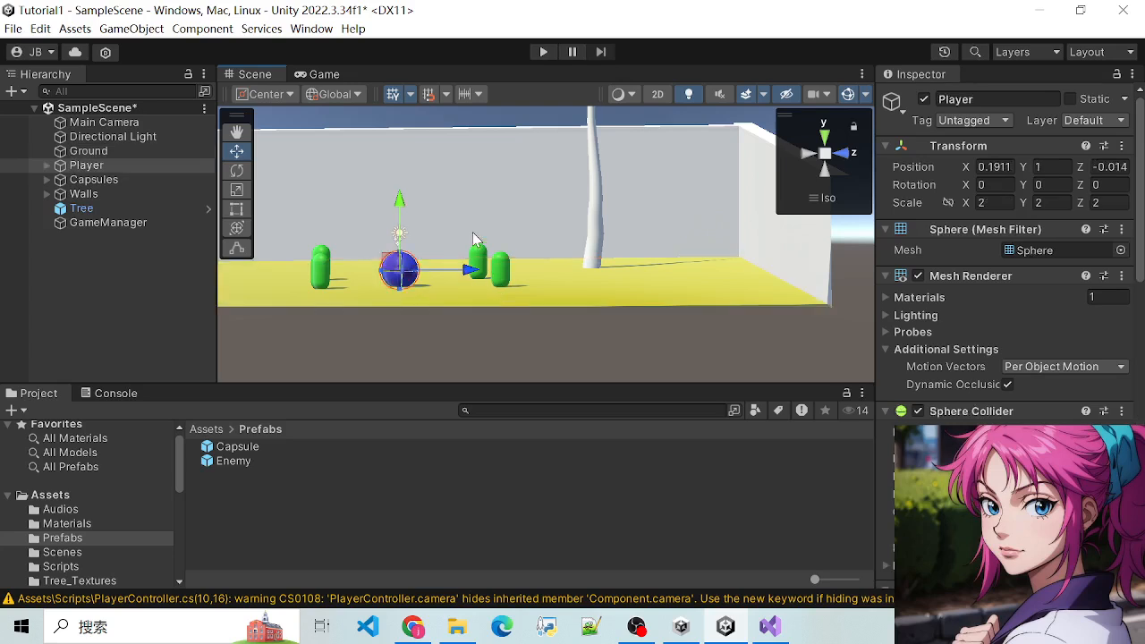
scroll(447, 273, up, 3)
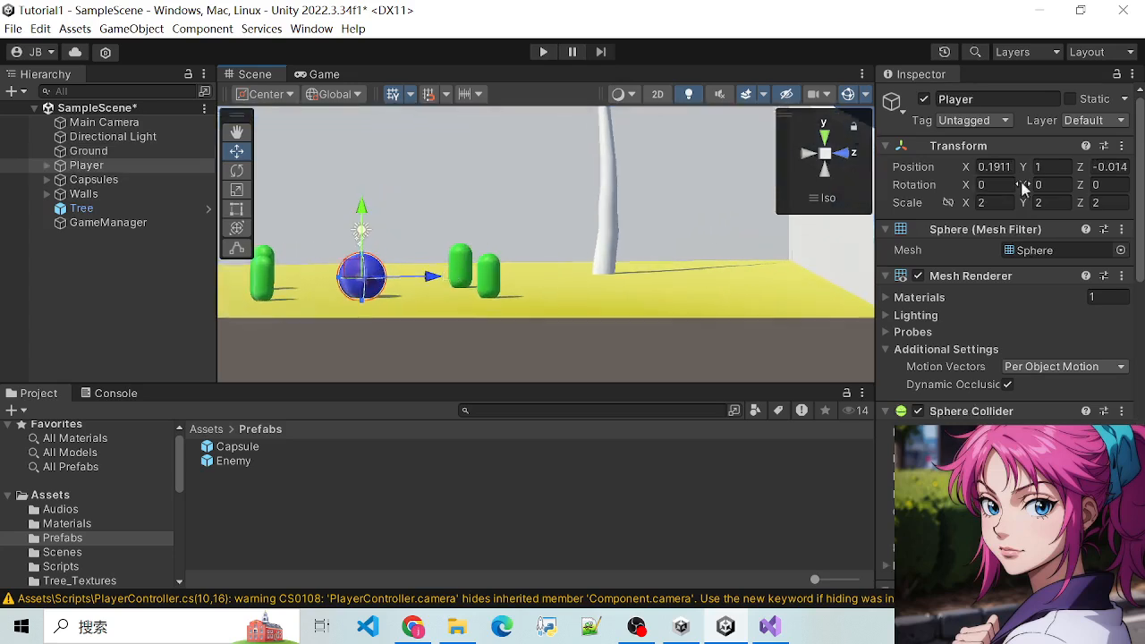
text(.9)
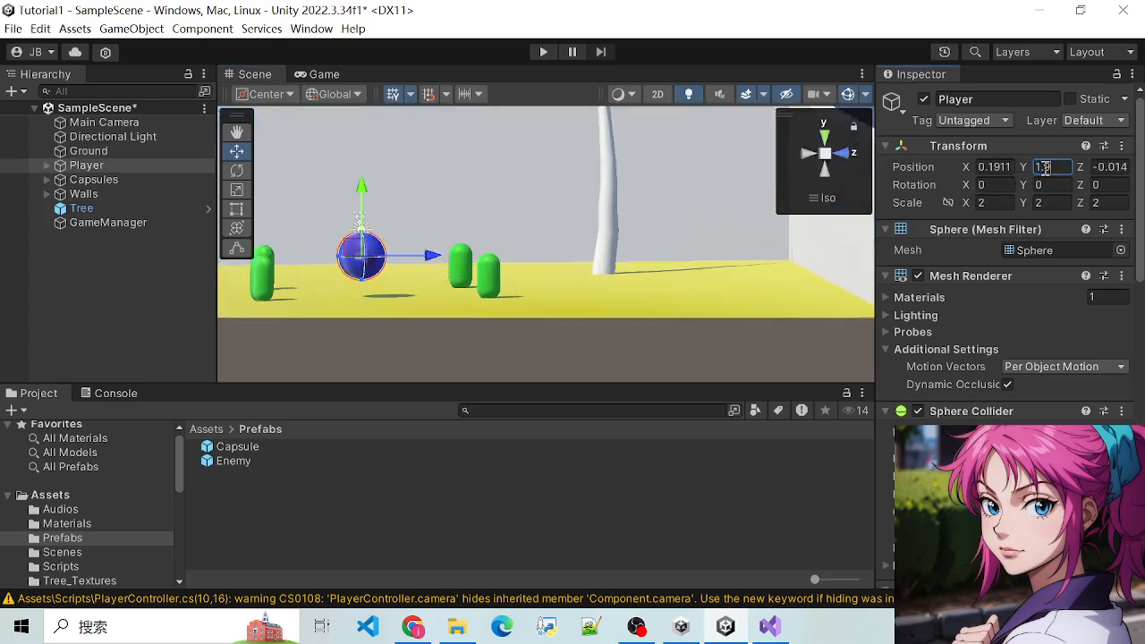
key(BackSpace)
text(09)
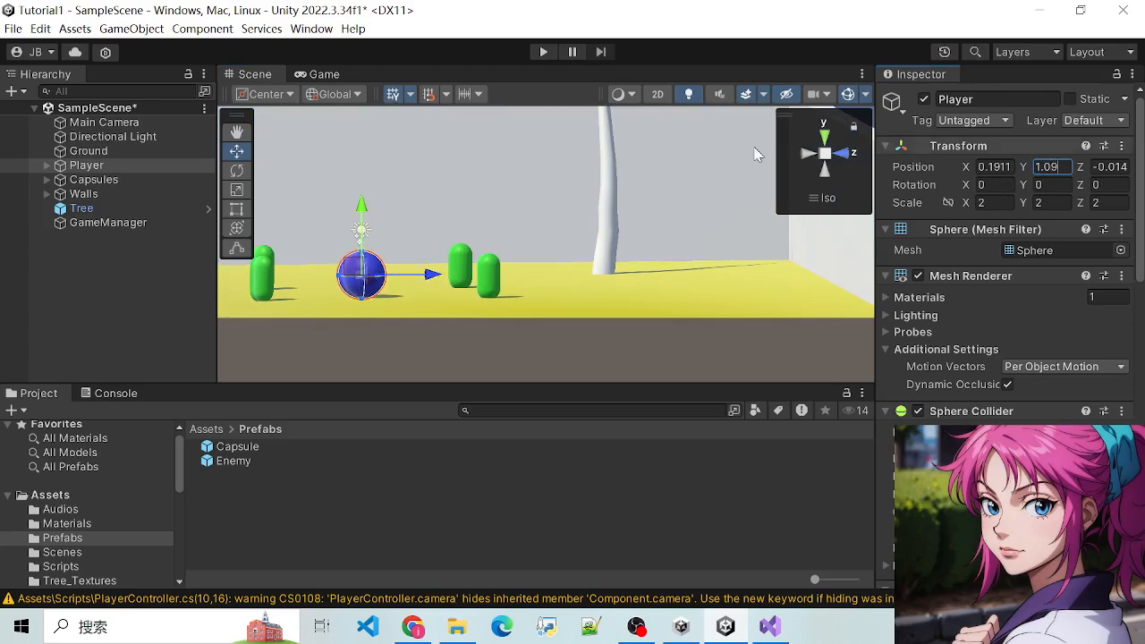
Recheck the Player's height, switch to Visual Studio, and save the Vector3 Y value in SpawnEnemy as 1.09f
click(462, 262)
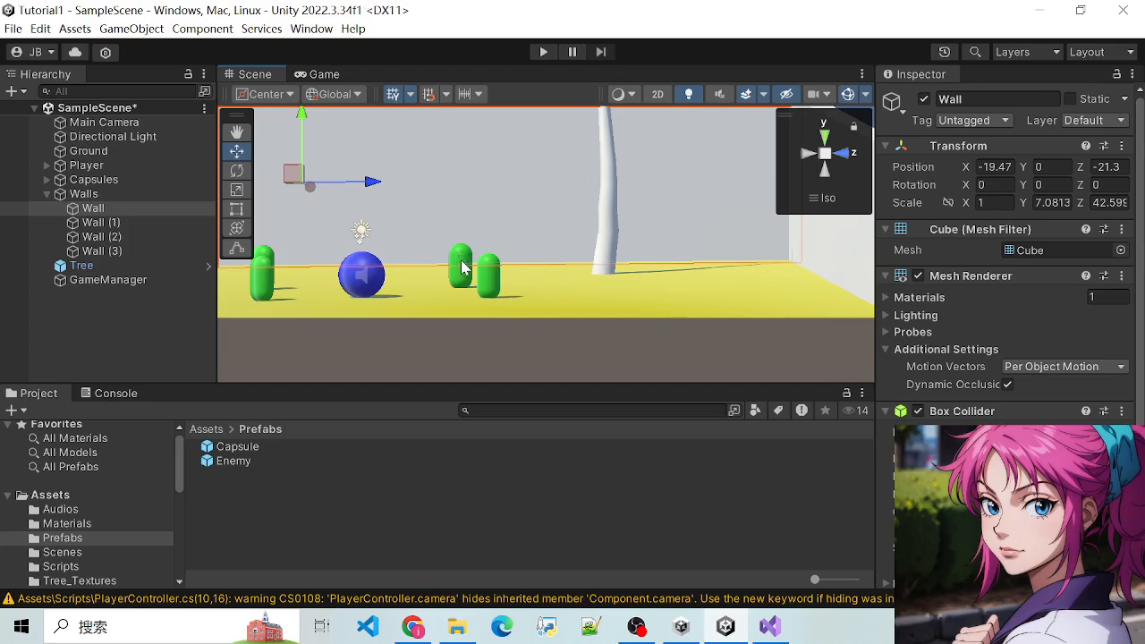
click(379, 277)
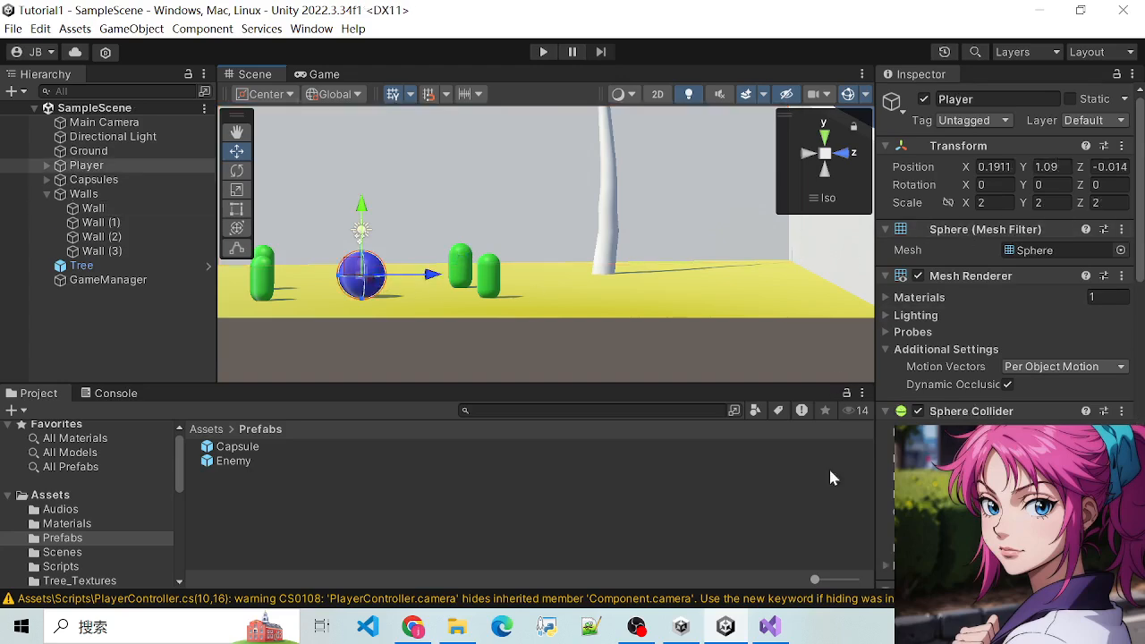
click(769, 626)
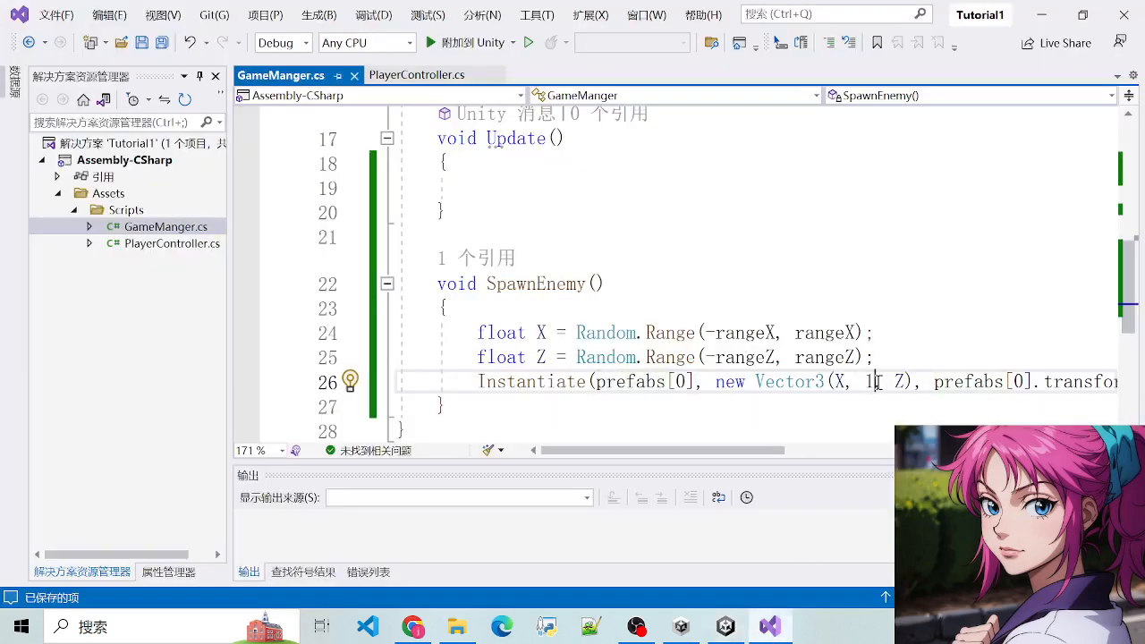
text(.9)
key(BackSpace)
key(ctrl+s)
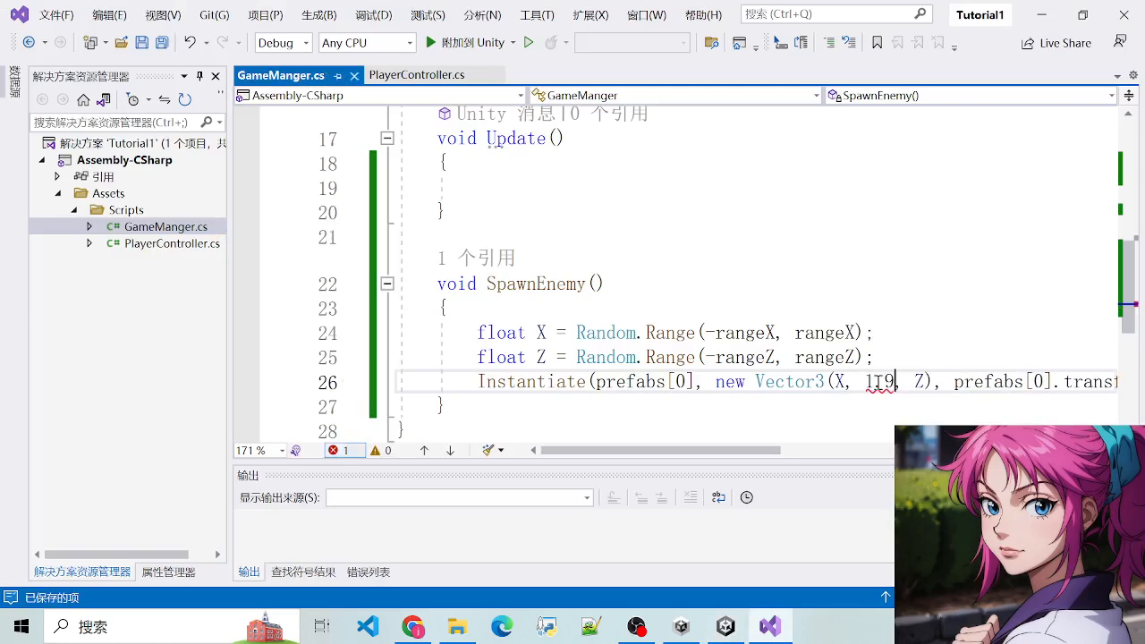
key(BackSpace)
text(09)
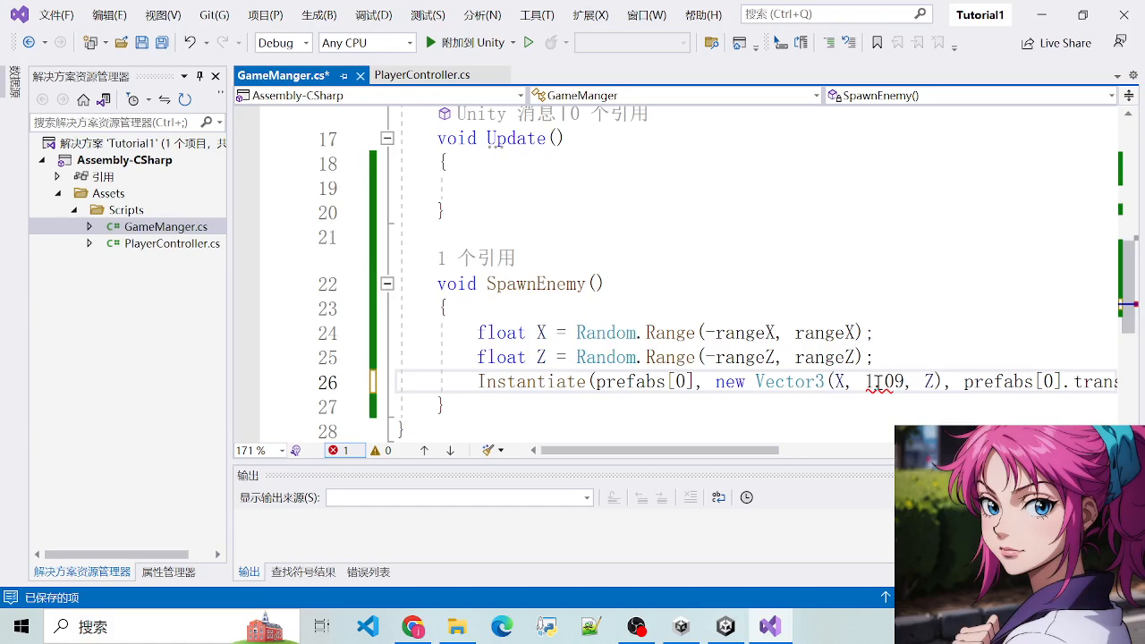
text(f)
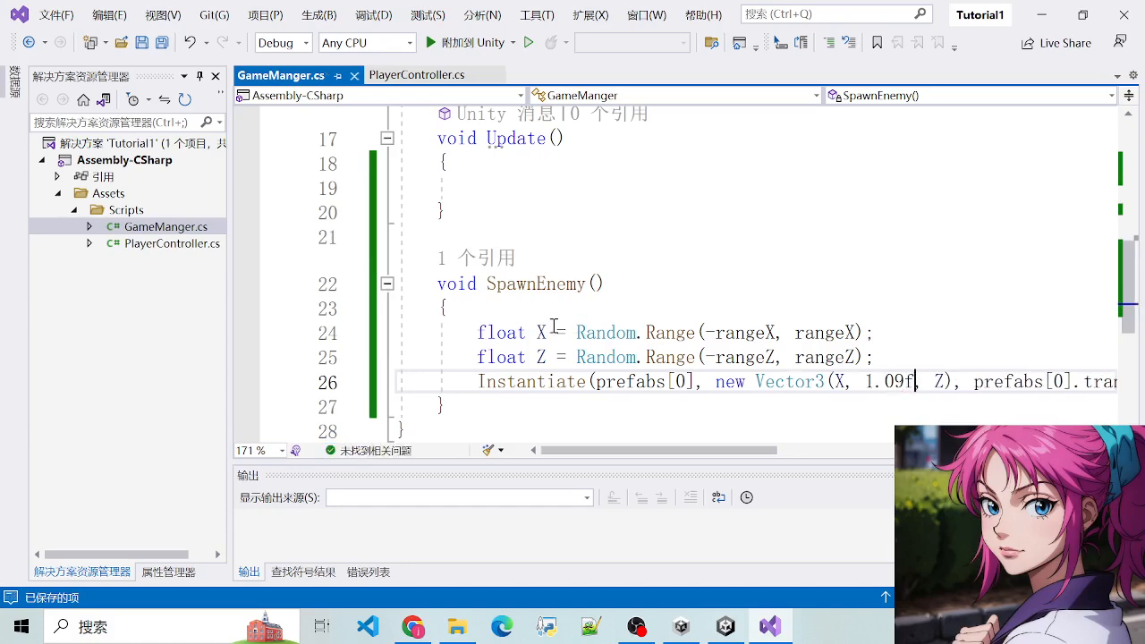
Review how SpawnEnemy's random X and Z values and the fixed height feed the Vector3 in the Instantiate call
drag(467, 333, 772, 383)
click(774, 383)
click(907, 382)
click(912, 382)
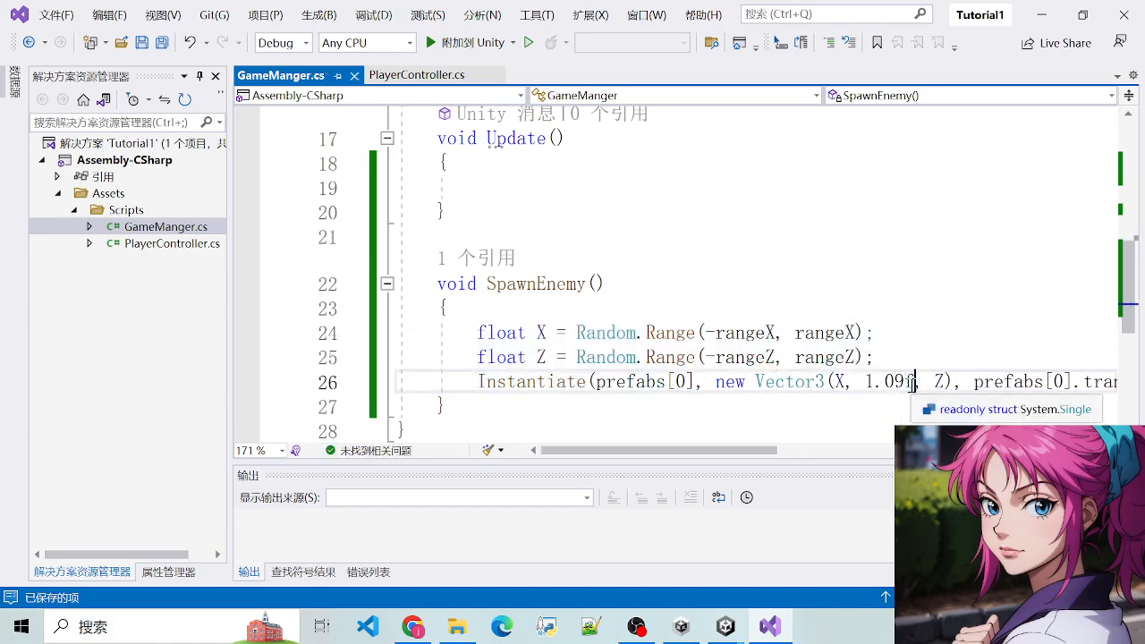
drag(895, 383, 638, 340)
click(906, 383)
click(824, 383)
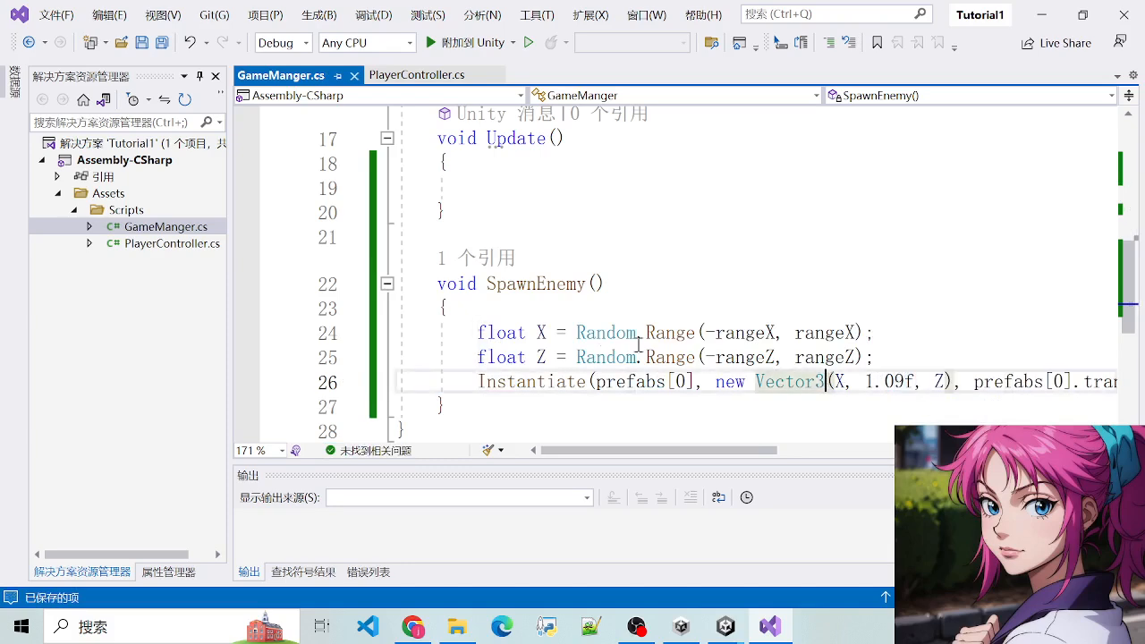
click(525, 333)
click(508, 332)
drag(526, 333, 872, 357)
click(597, 332)
drag(576, 333, 810, 377)
click(806, 382)
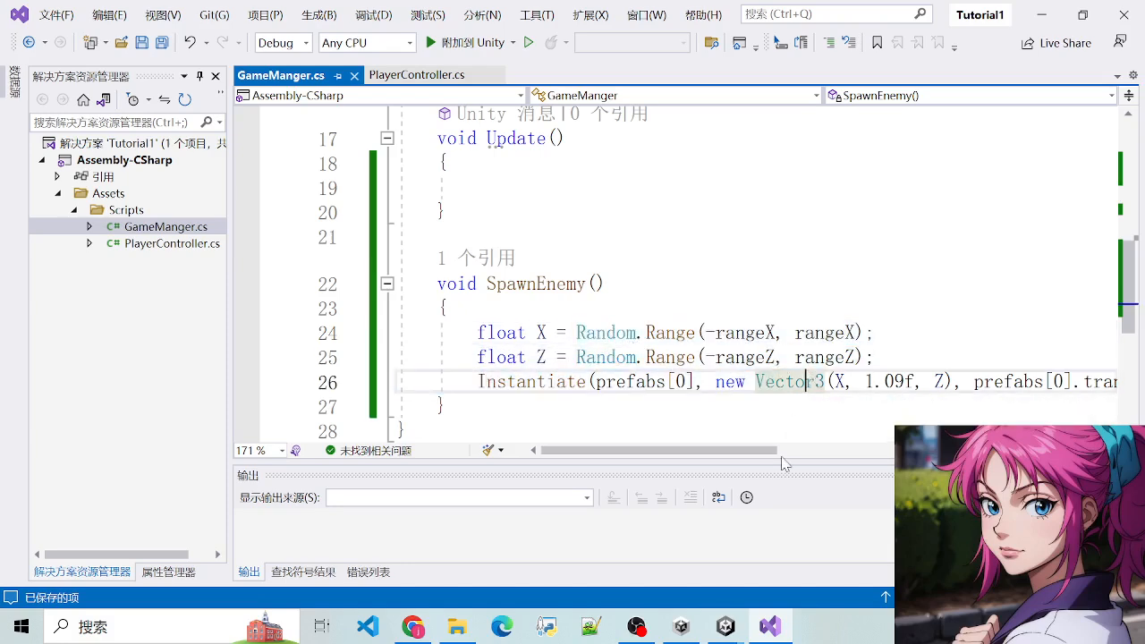
Switch to Unity, playtest the scene by steering the Player around the ground to check the enemy spawning, and stop play mode
click(725, 627)
alt+drag(442, 275, 687, 391)
click(543, 54)
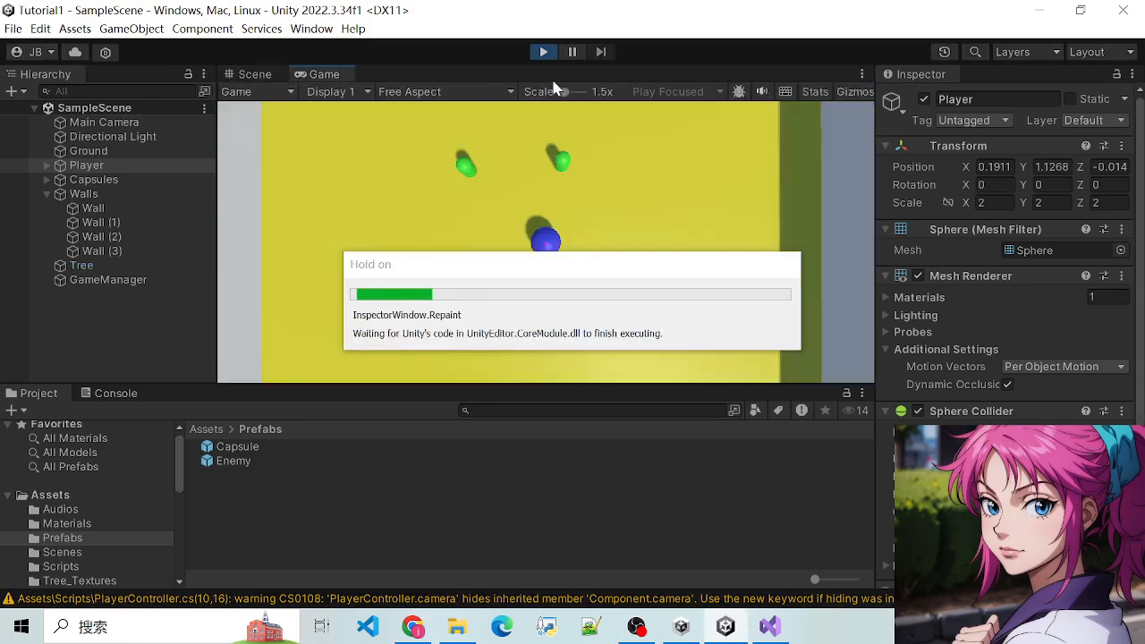
key(a)
key(w)
key(d)
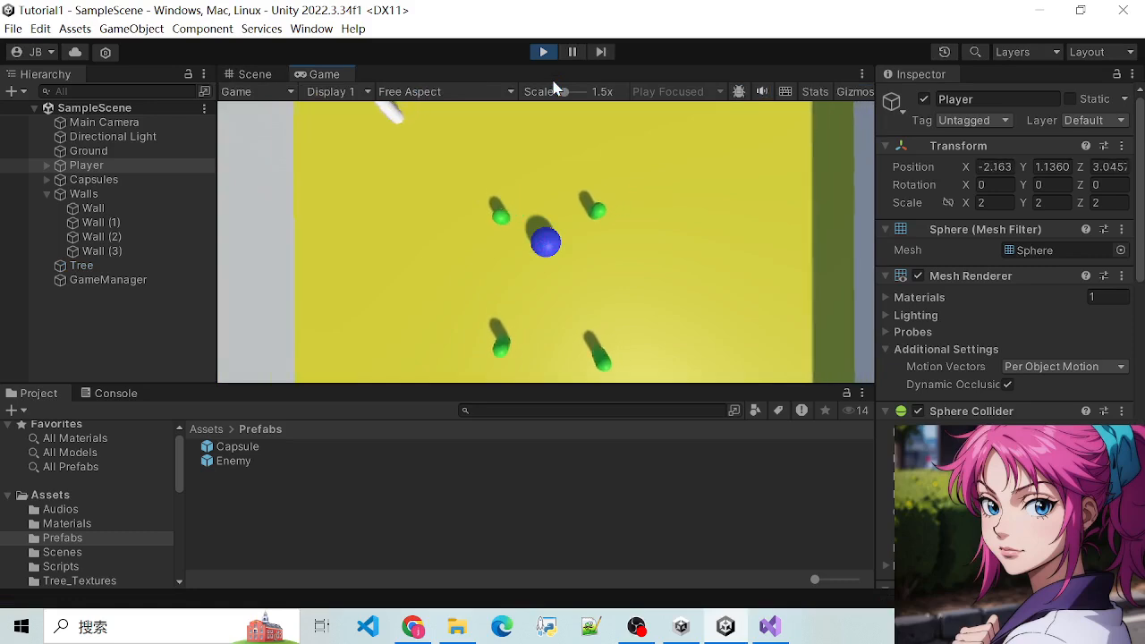
key(w)
key(a)
key(d)
key(s)
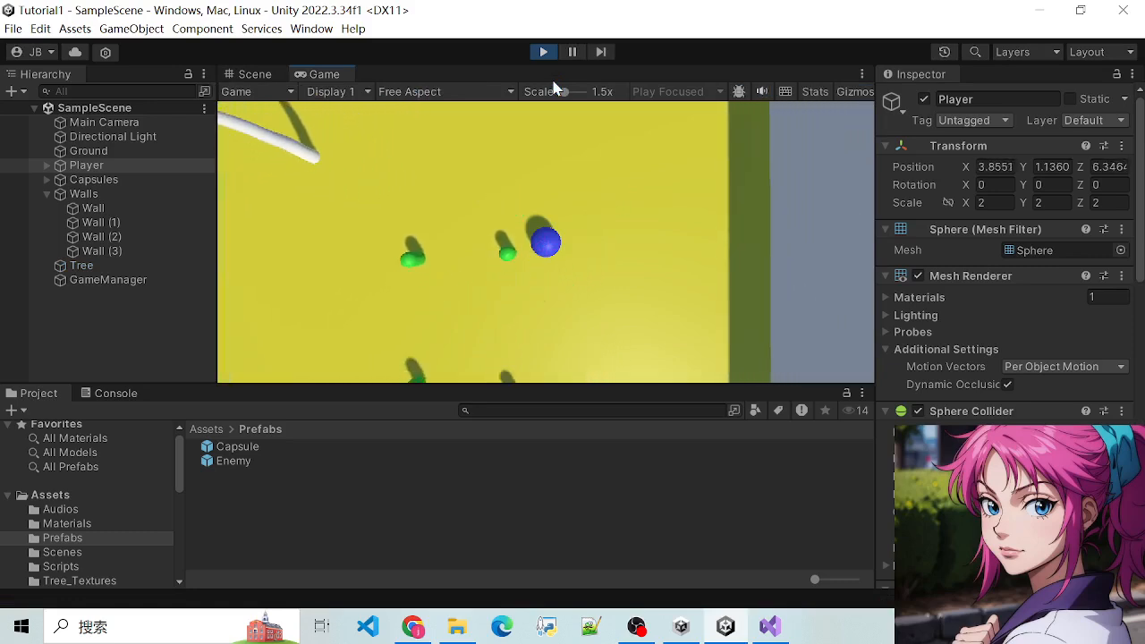
key(a)
key(a)
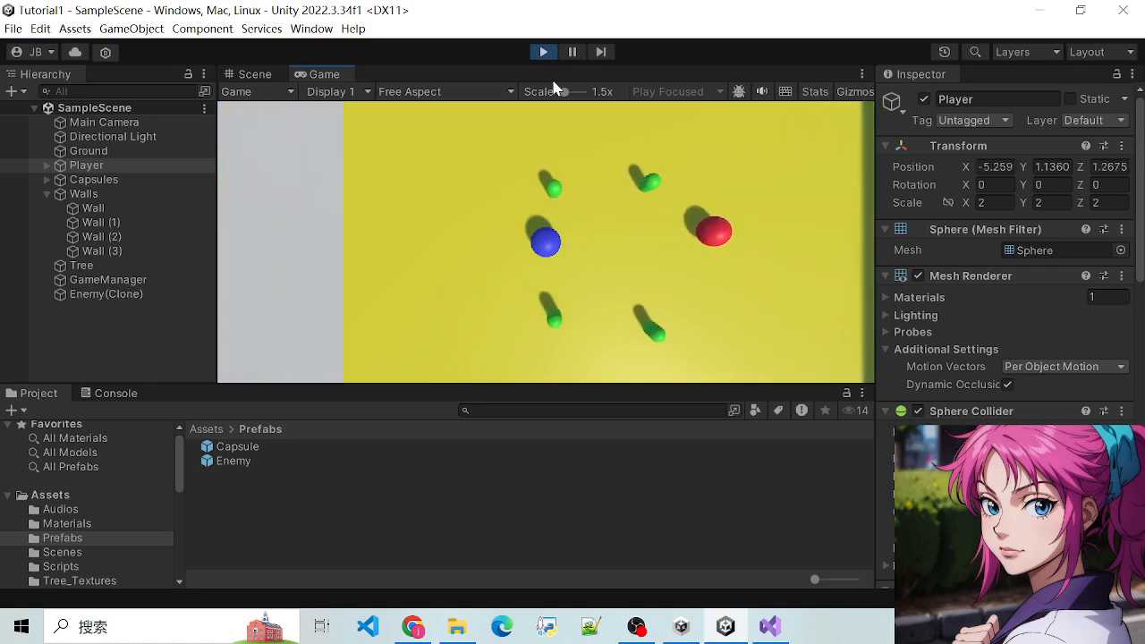
key(w)
key(s)
key(d)
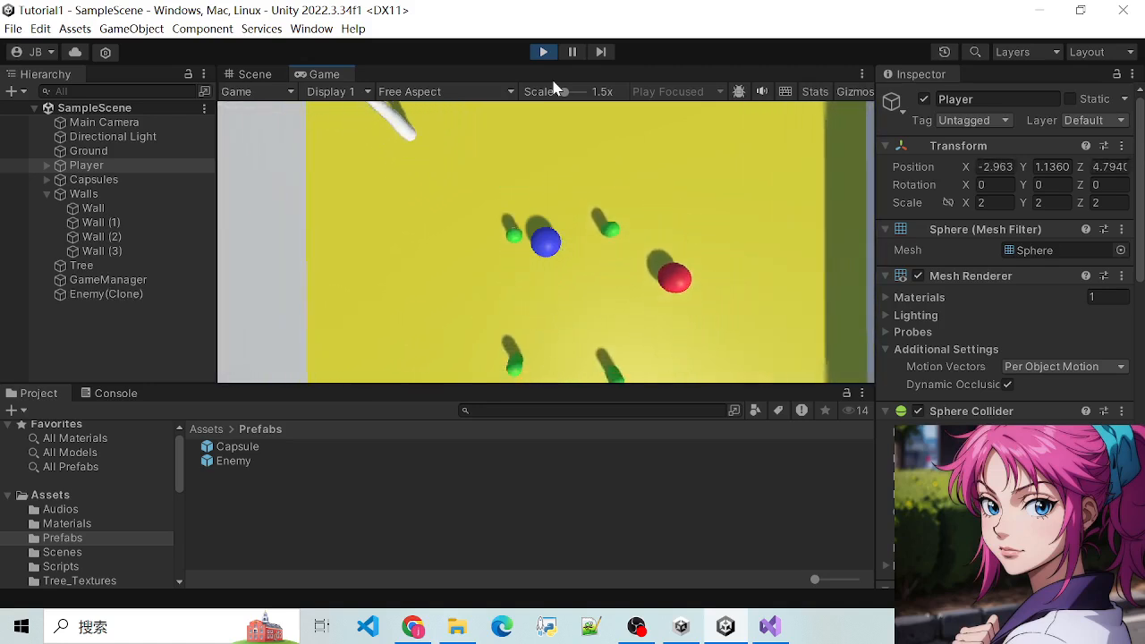
key(a)
key(d)
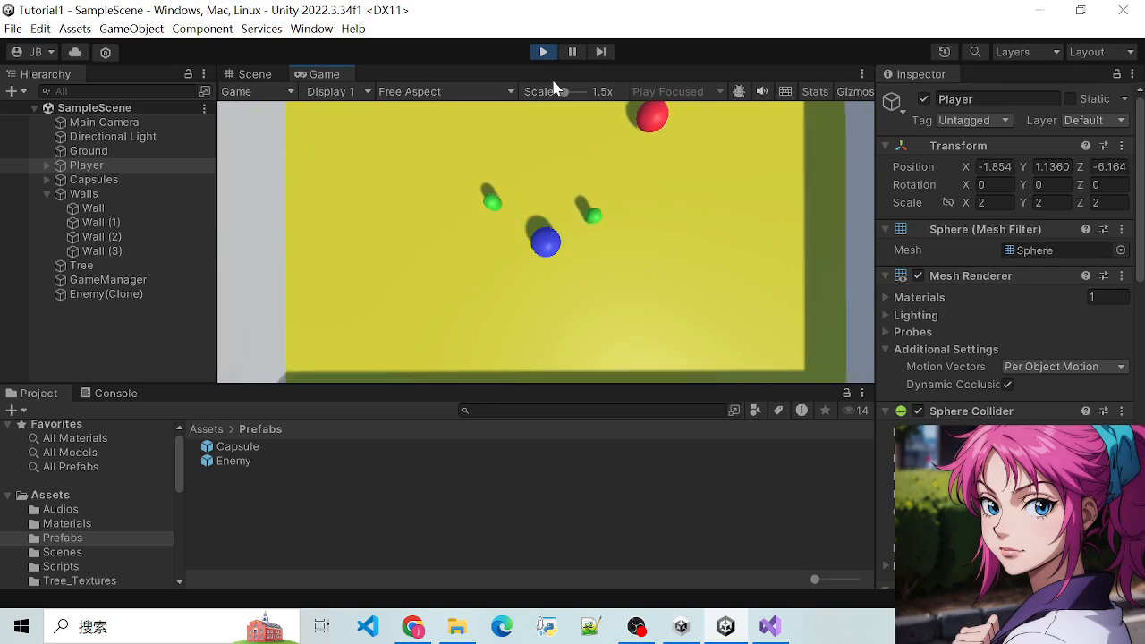
key(w)
key(a)
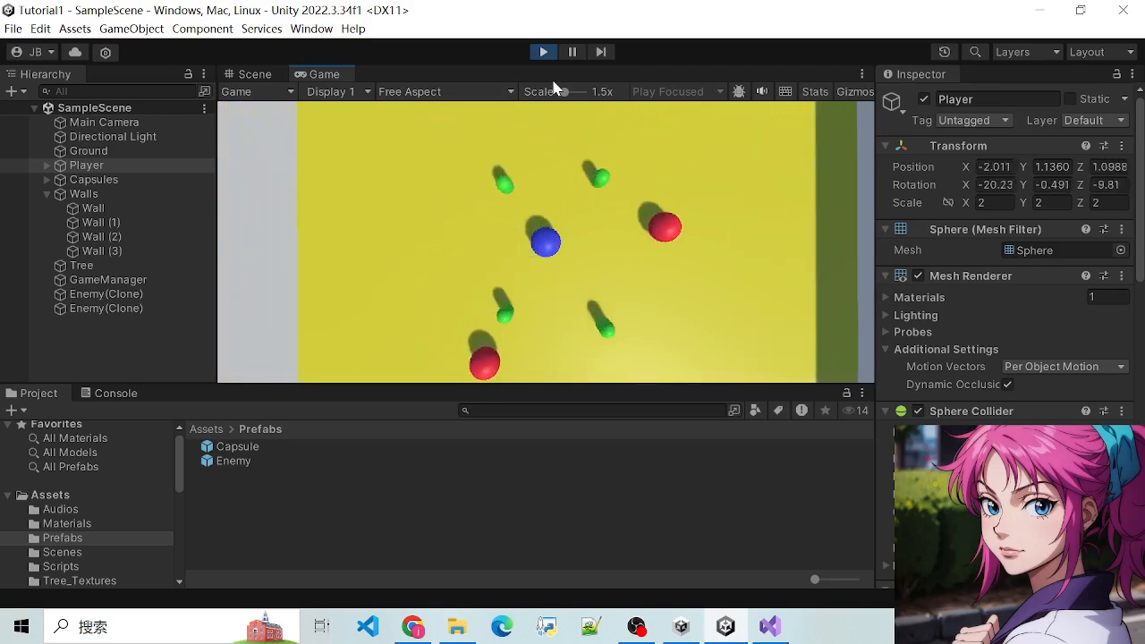
key(w)
key(d)
key(s)
key(a)
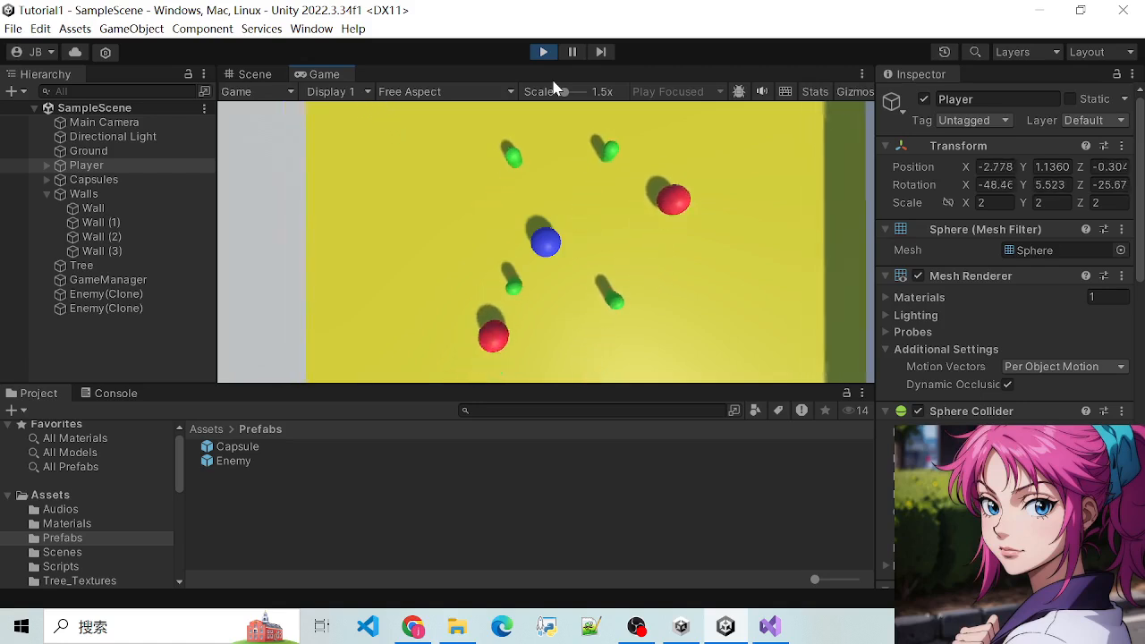
key(w)
key(d)
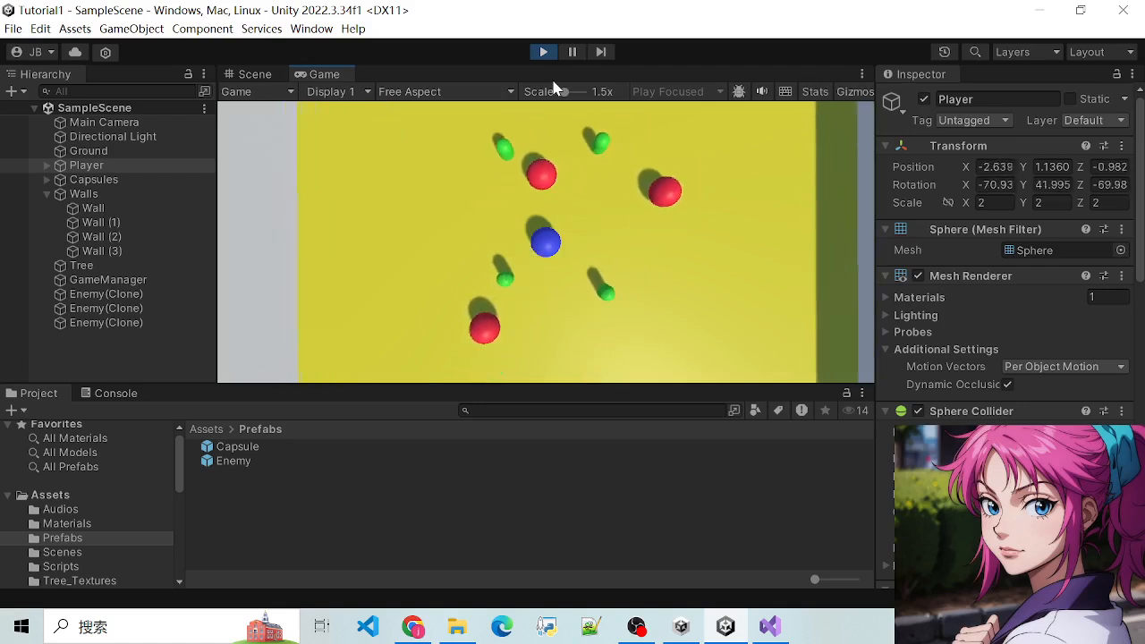
key(s)
key(d)
key(w)
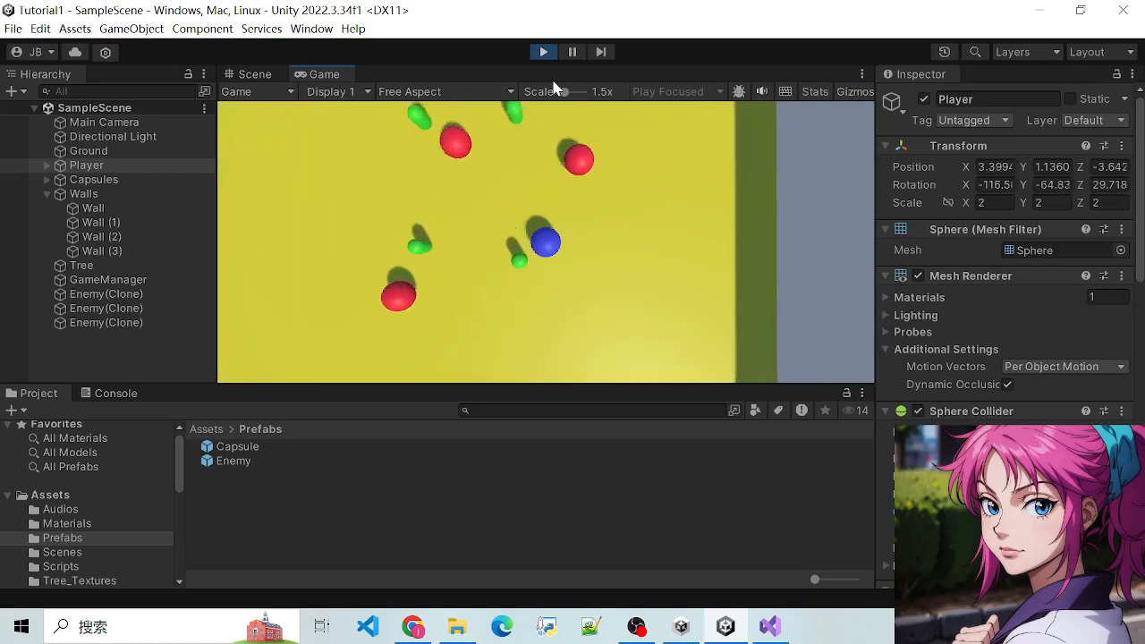
key(a)
key(w)
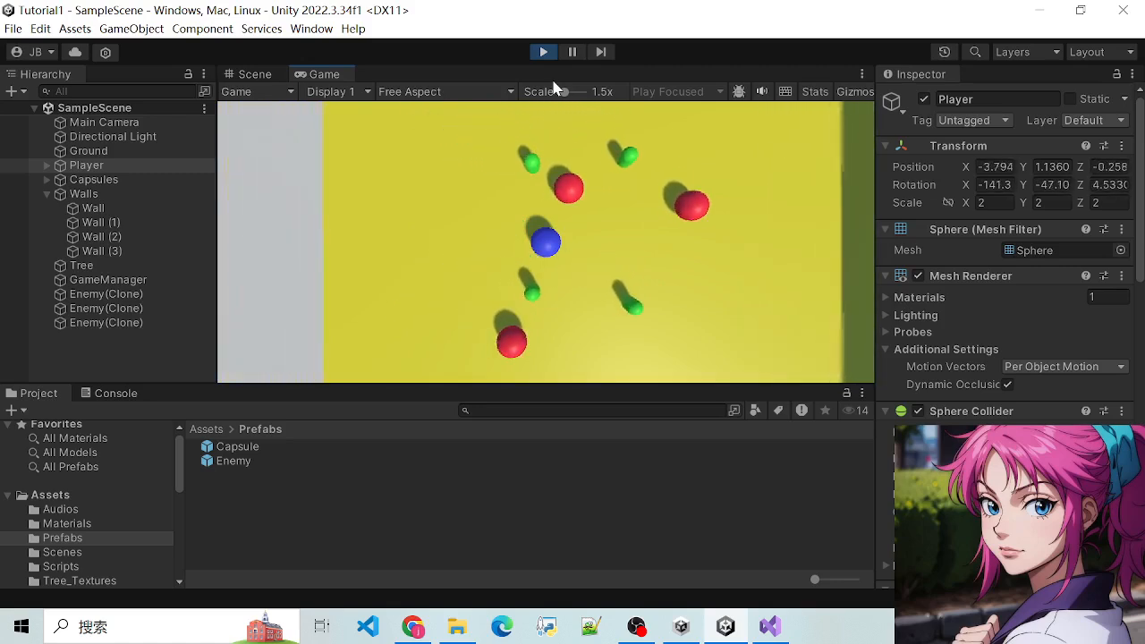
key(a)
key(s)
key(d)
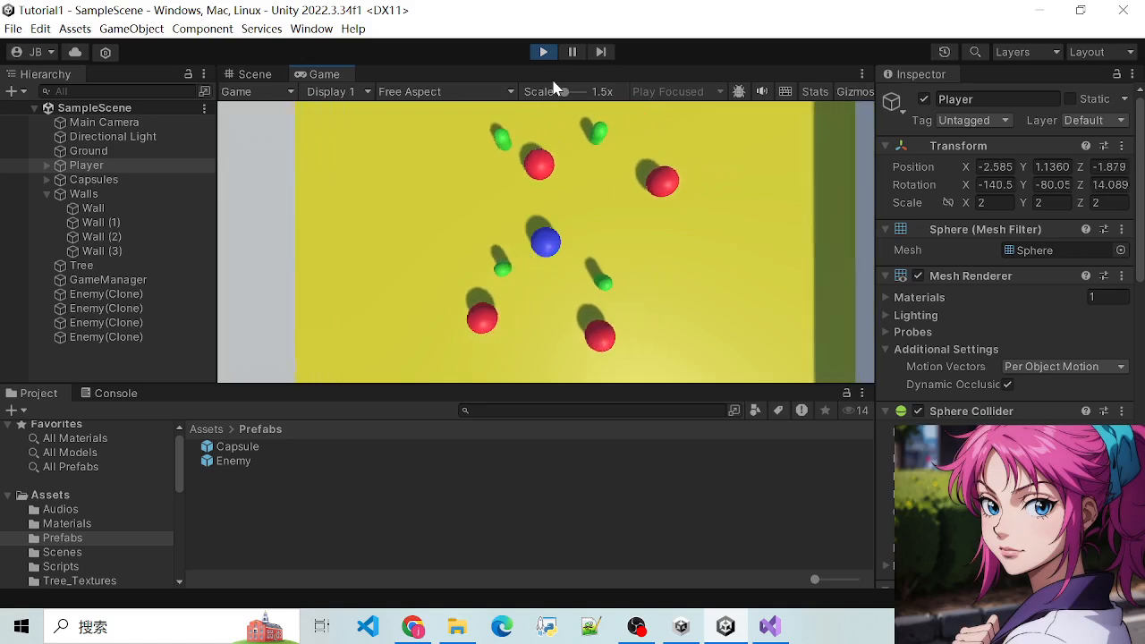
key(a)
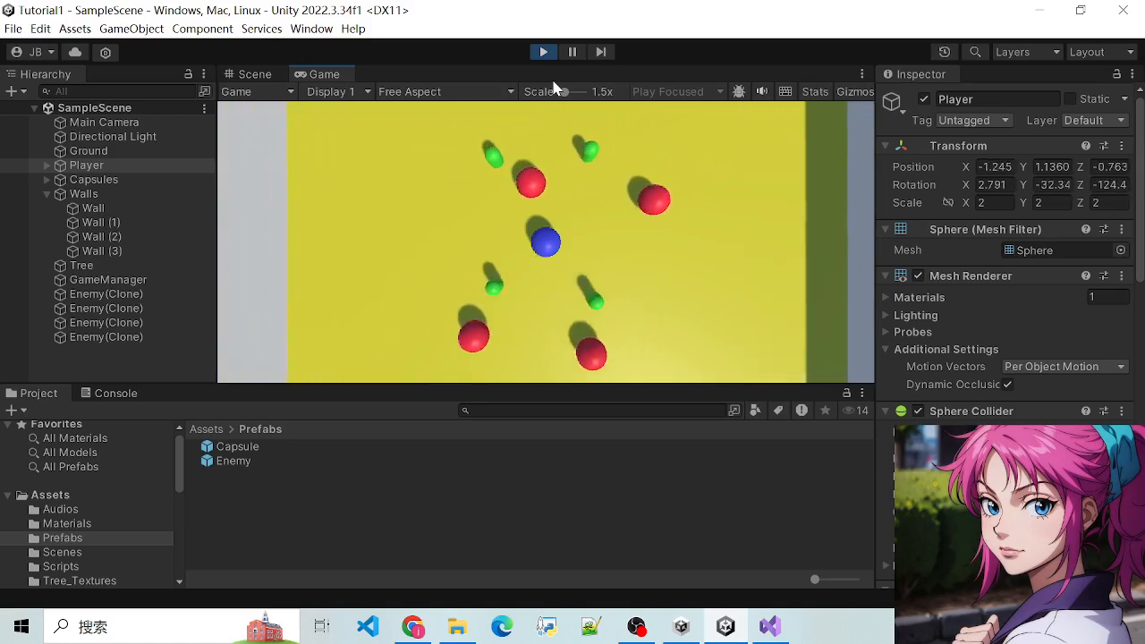
key(w)
key(d)
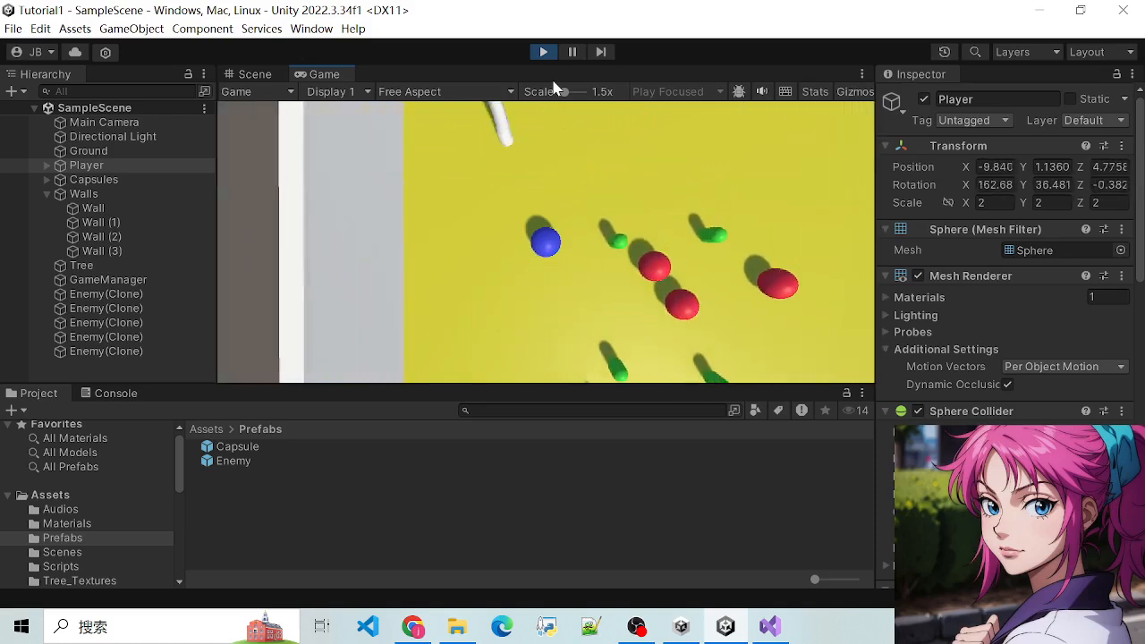
key(s)
key(d)
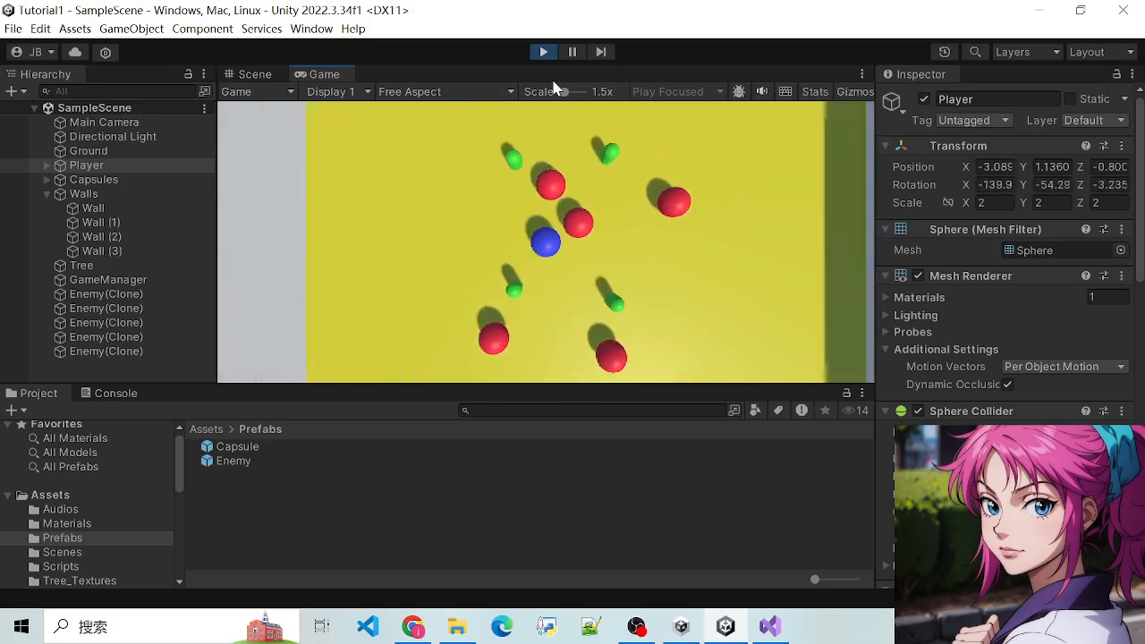
key(a)
key(s)
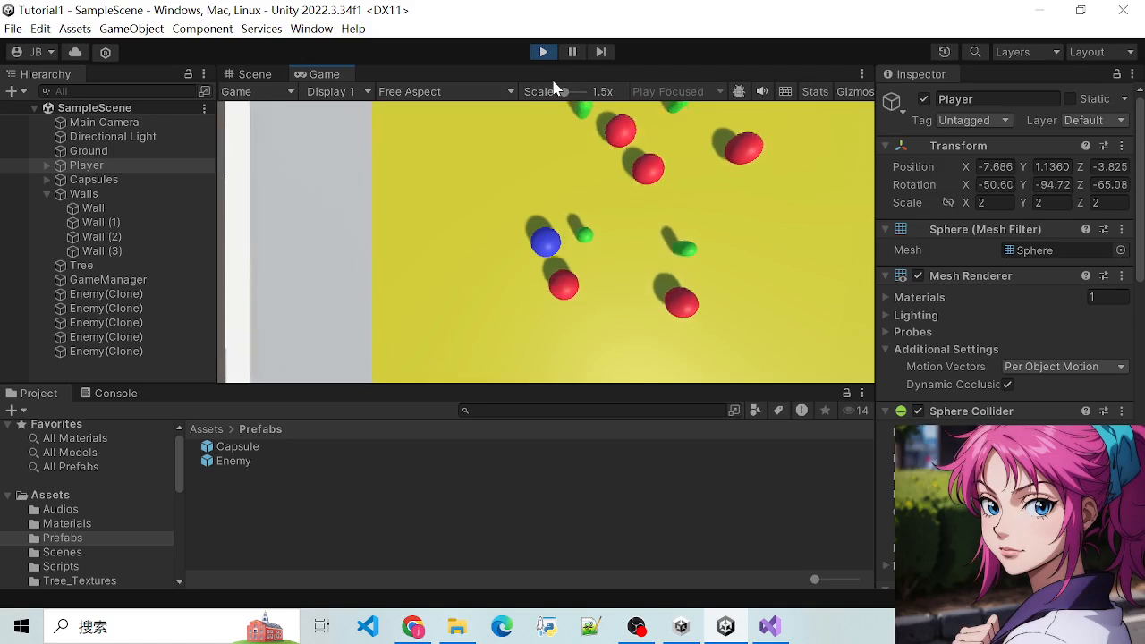
key(d)
key(w)
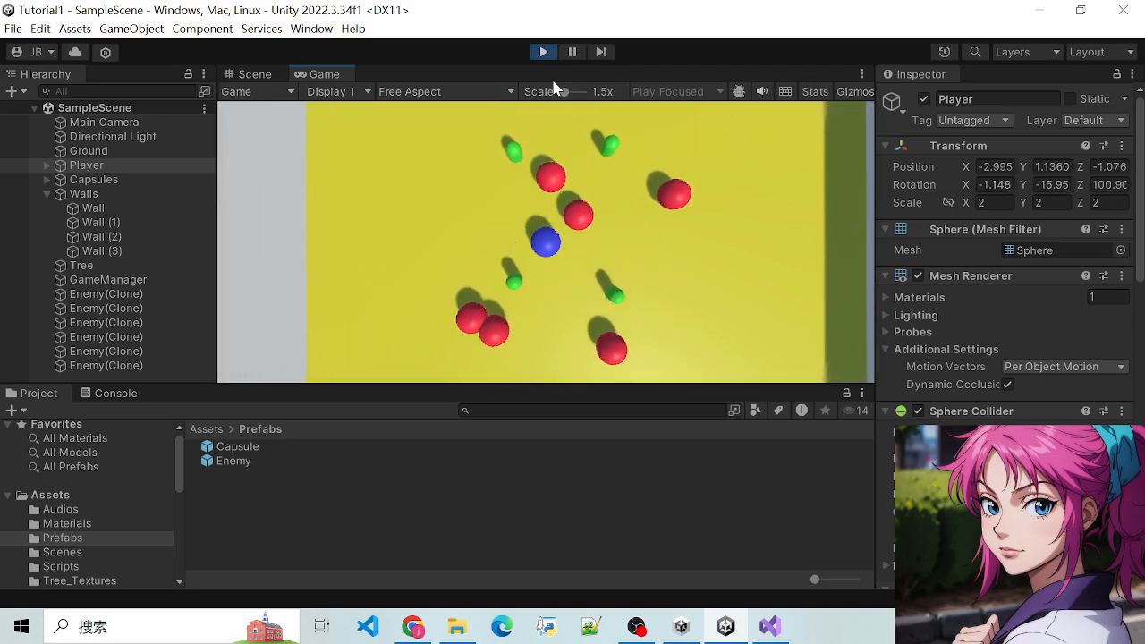
key(a)
key(s)
key(d)
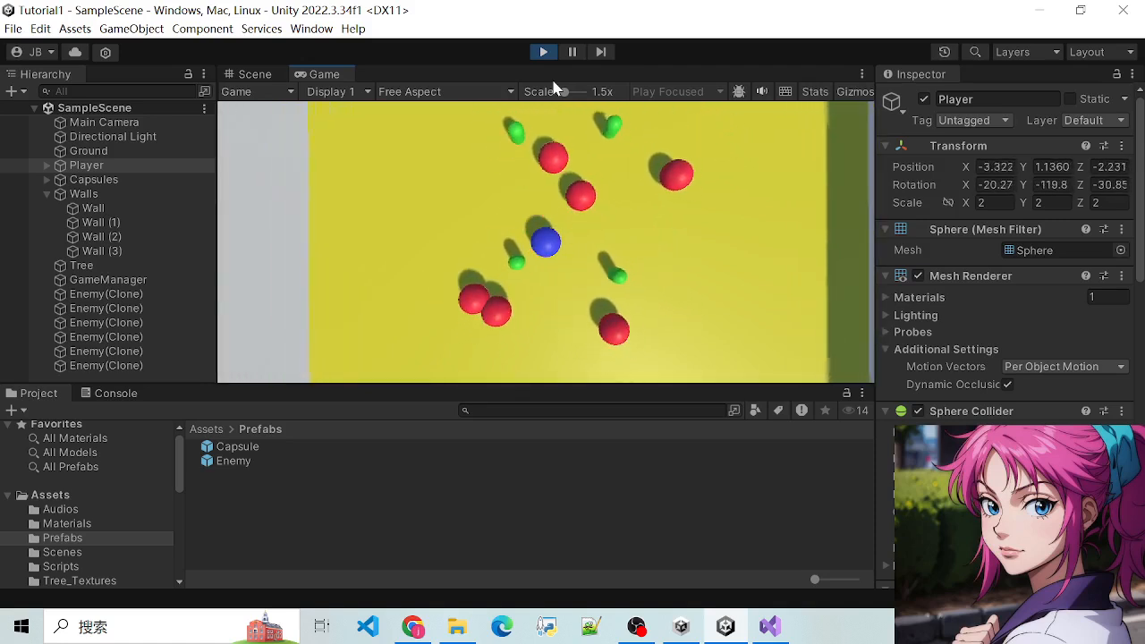
key(w)
key(d)
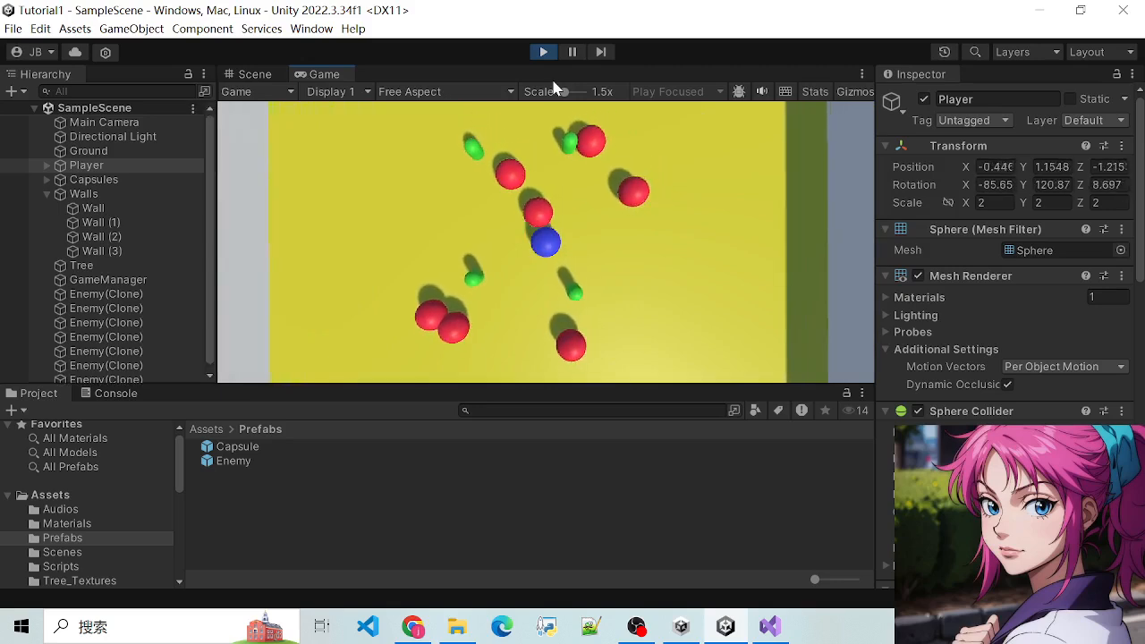
key(w)
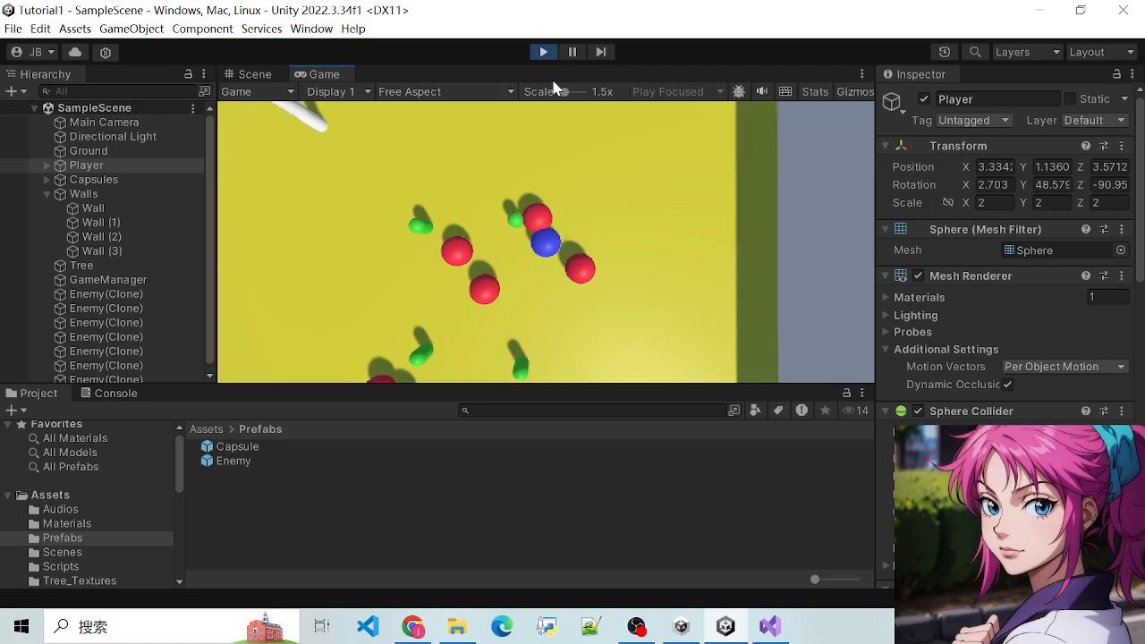
key(s)
key(a)
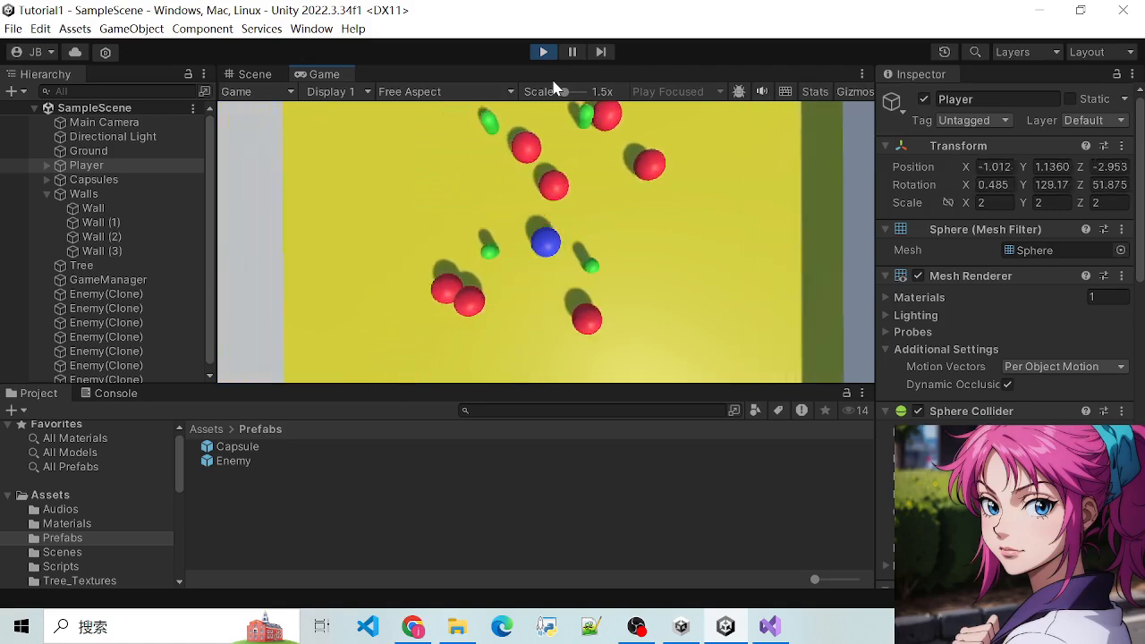
key(d)
key(s)
key(a)
key(w)
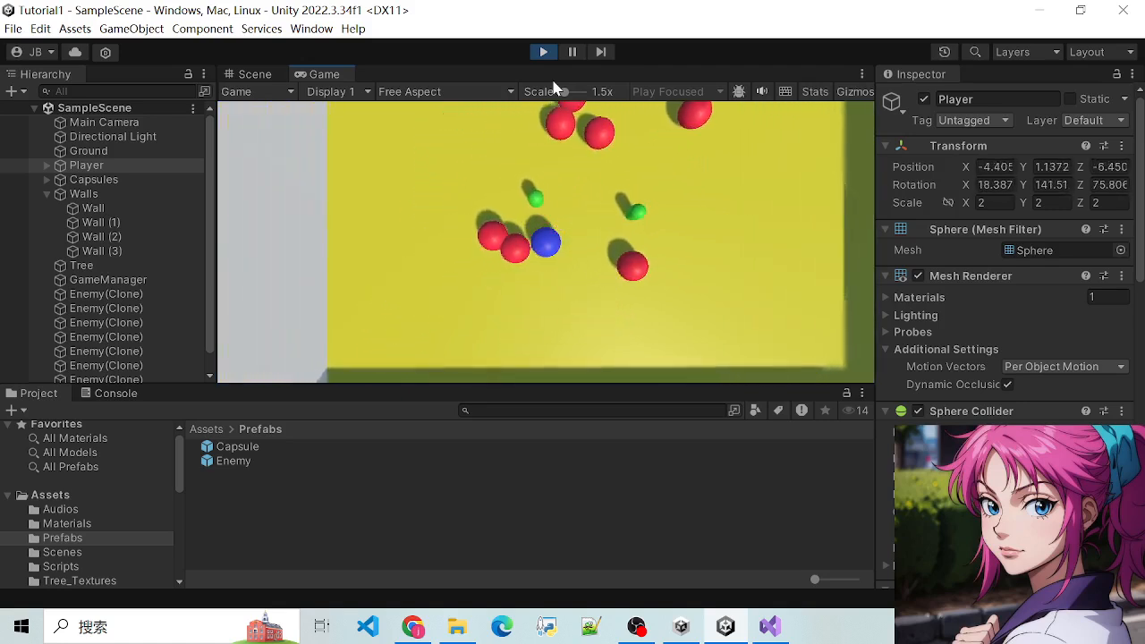
key(d)
key(w)
key(a)
key(s)
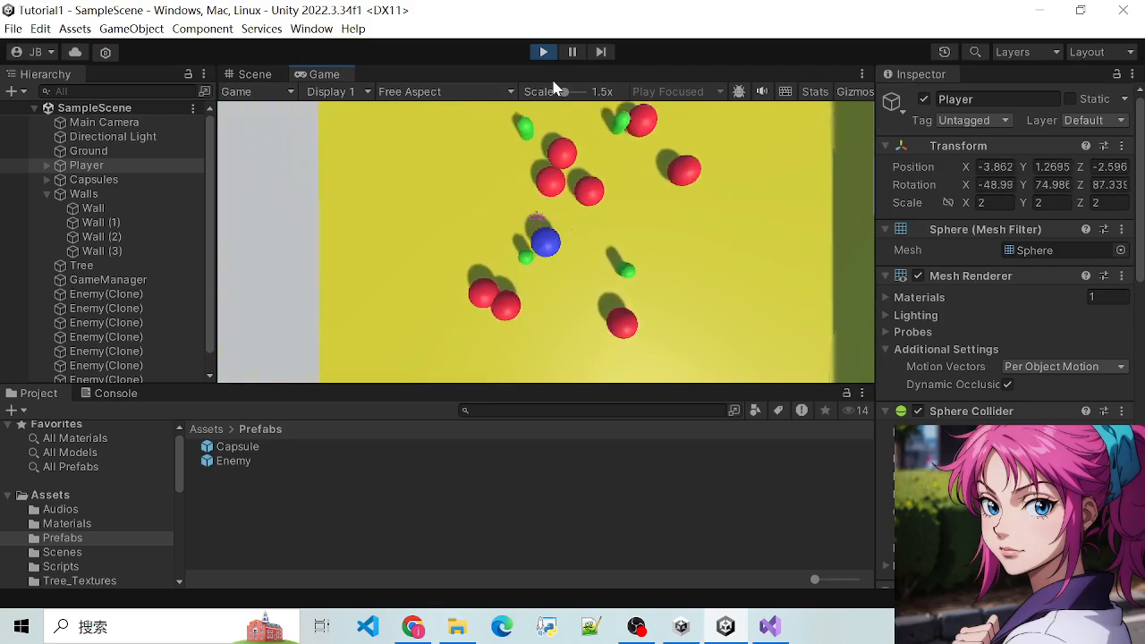
key(d)
key(a)
key(w)
key(d)
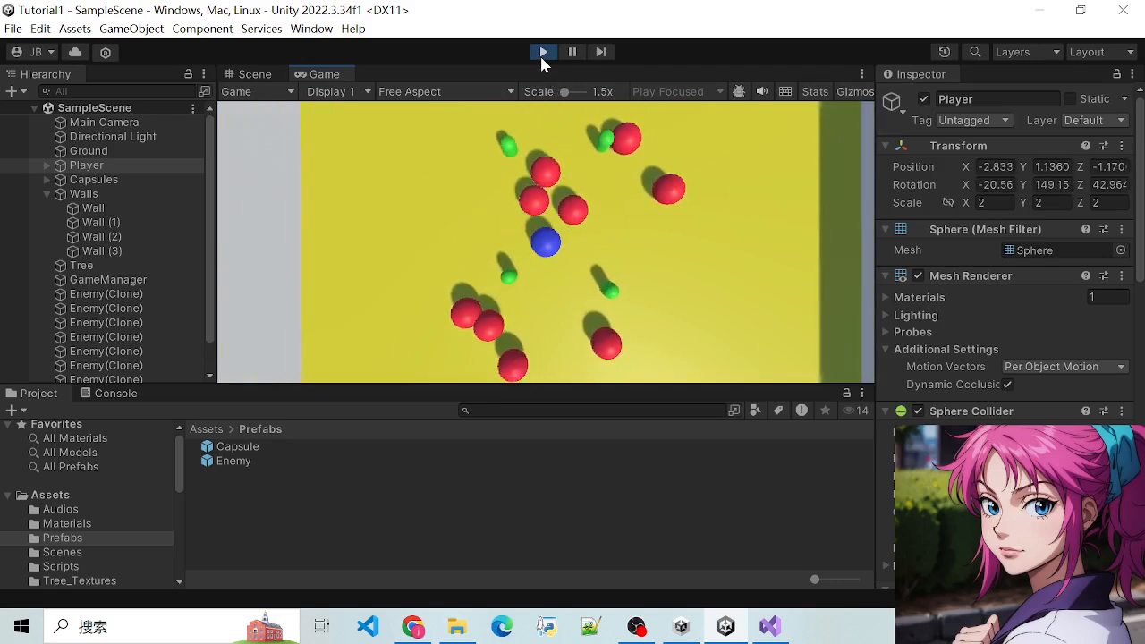
click(540, 56)
scroll(566, 373, down, 1)
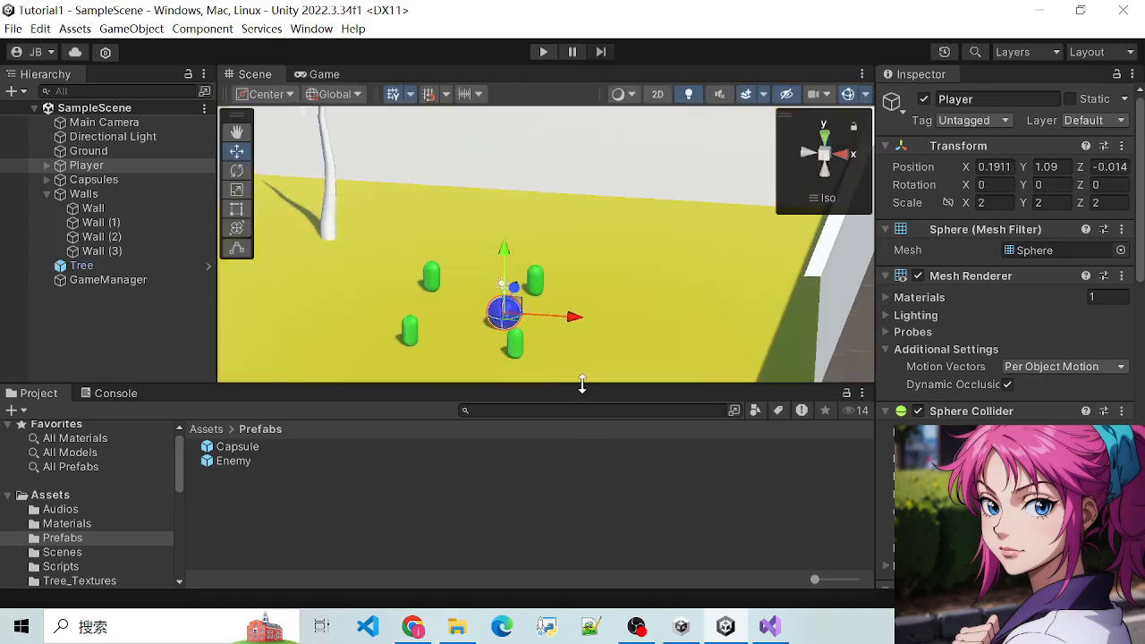
Inspect the components and material settings of the Enemy prefab
click(234, 461)
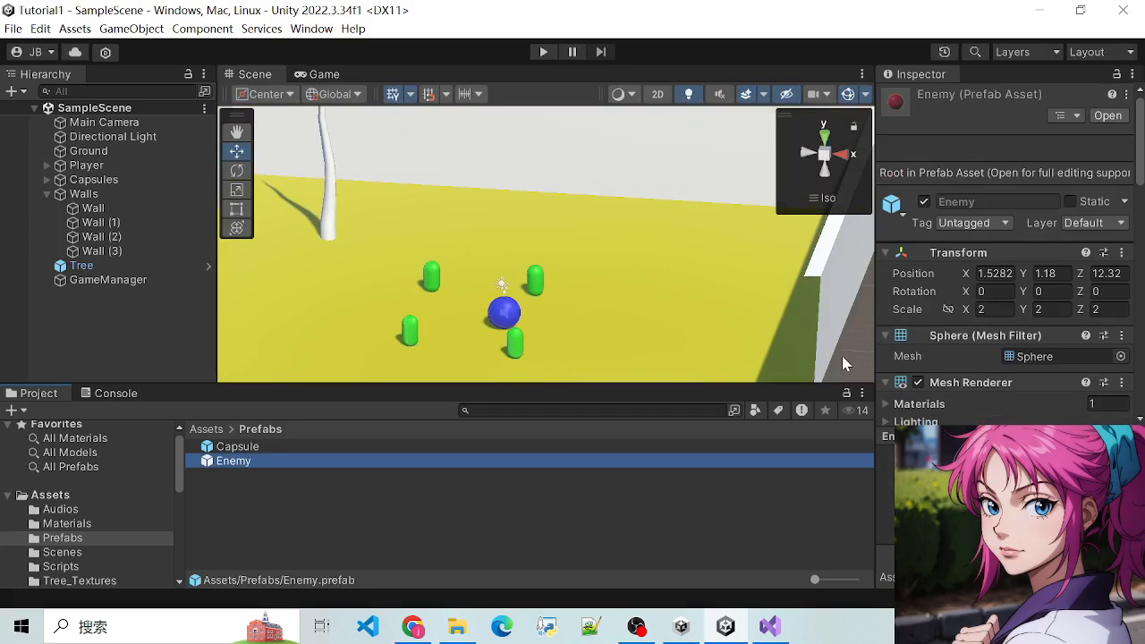
scroll(997, 358, down, 10)
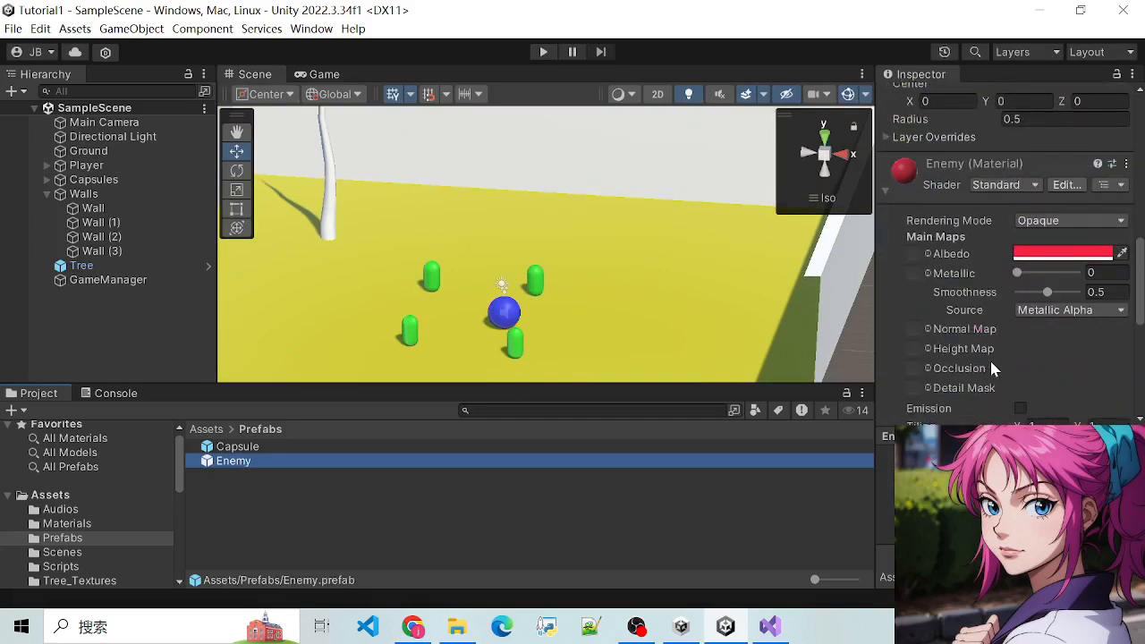
scroll(991, 363, down, 4)
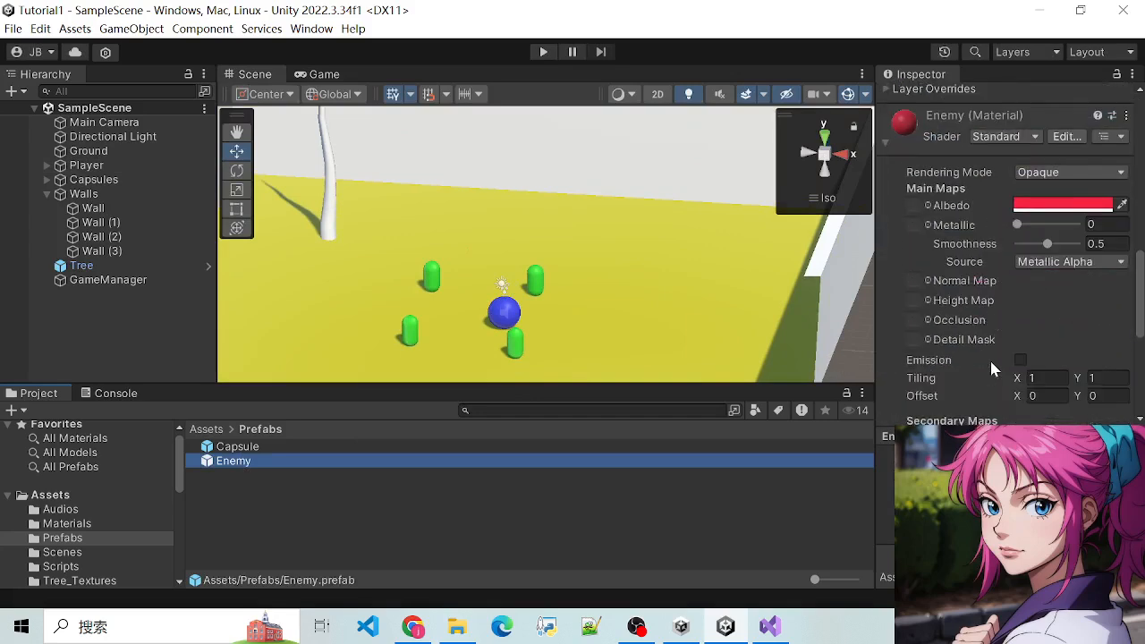
Create a C# script named Enemy in the Scripts folder under Assets
click(207, 431)
double_click(235, 504)
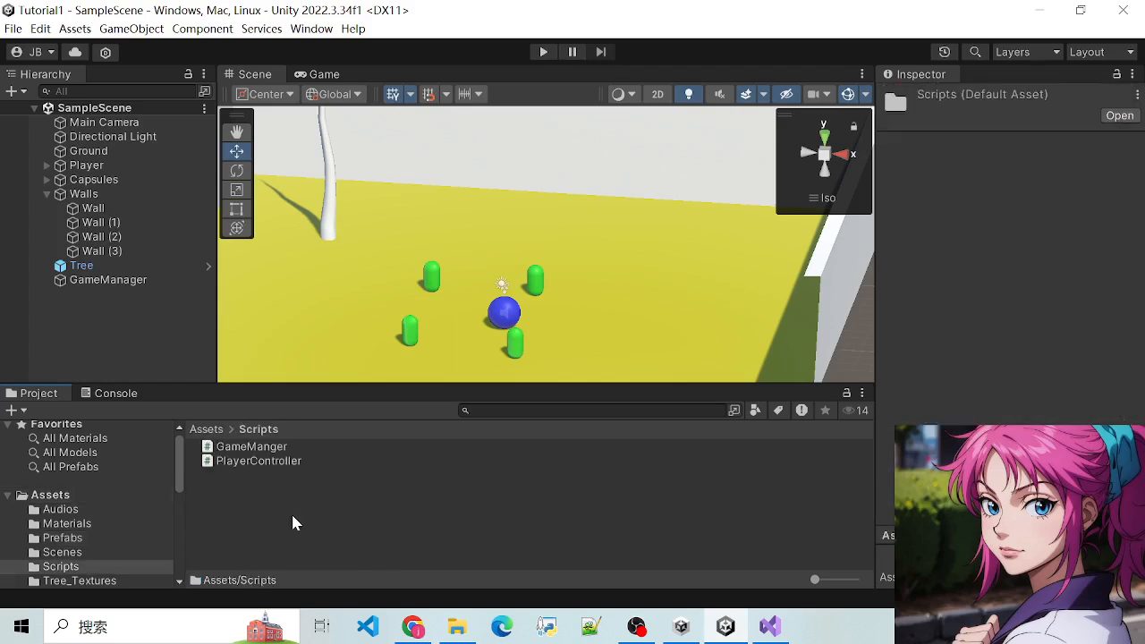
right_click(300, 511)
mouse_move(488, 56)
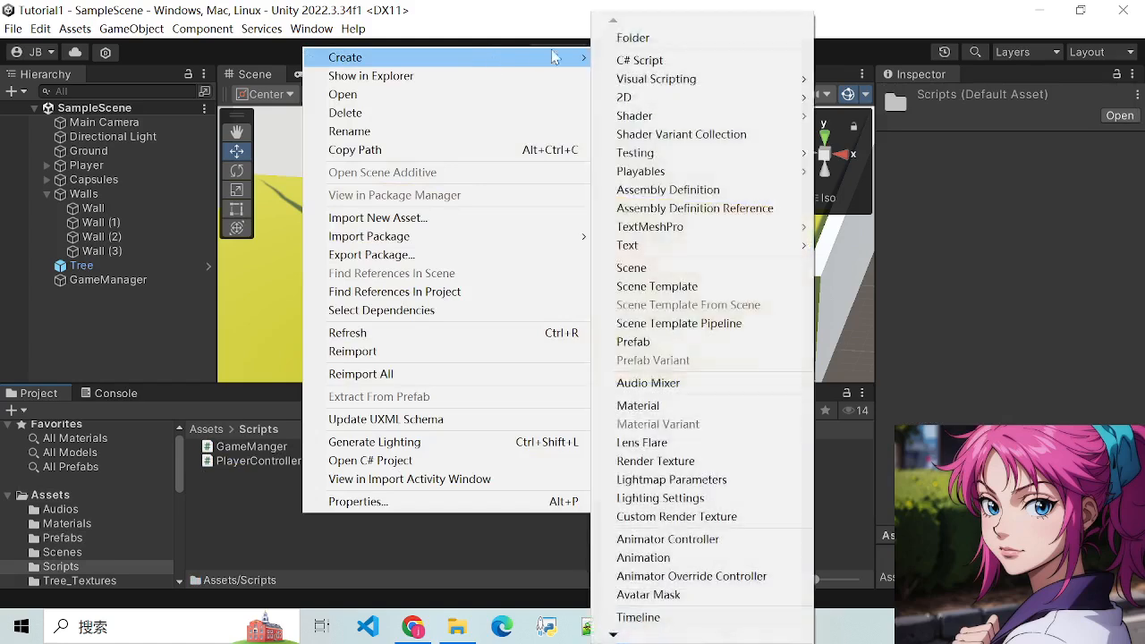
click(647, 62)
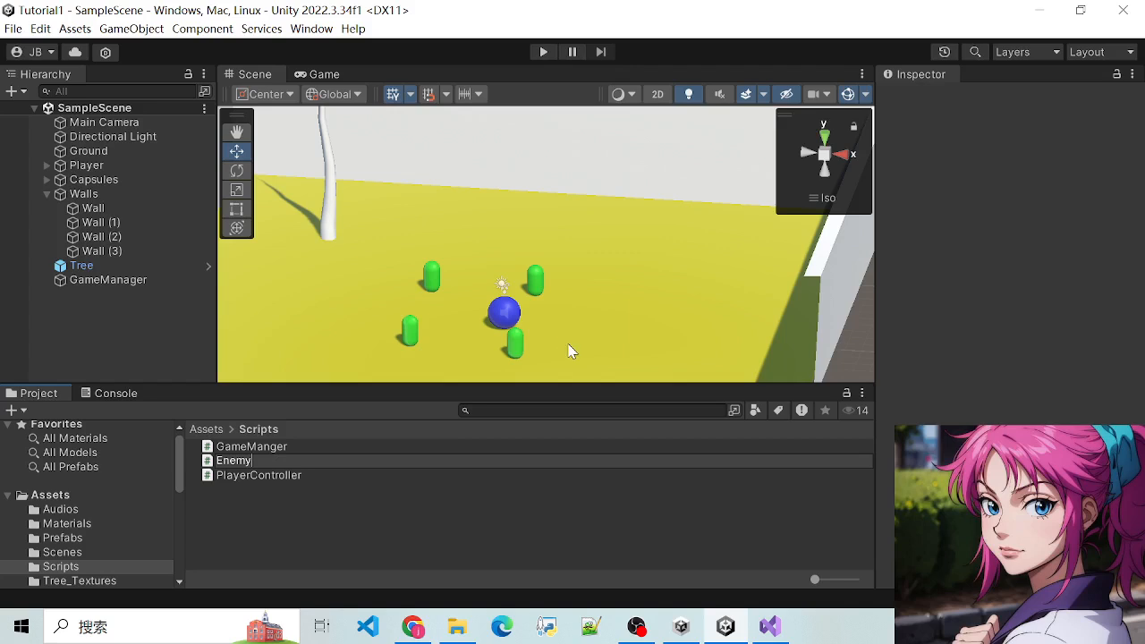
key(Return)
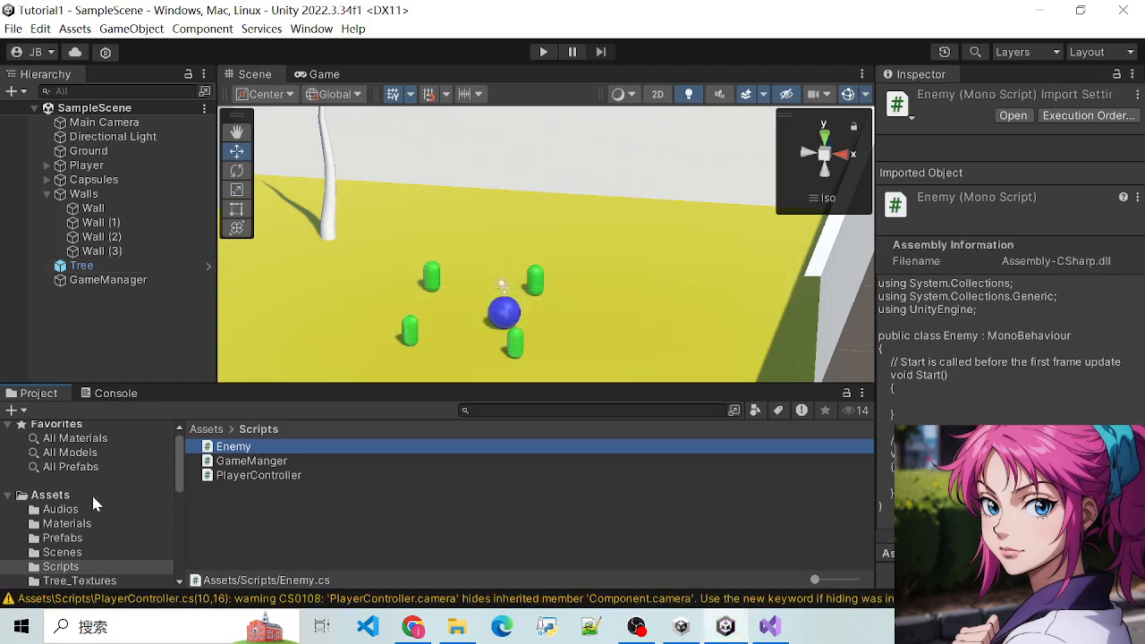
Try to attach the Enemy script from the Scripts folder to the Enemy prefab
click(64, 540)
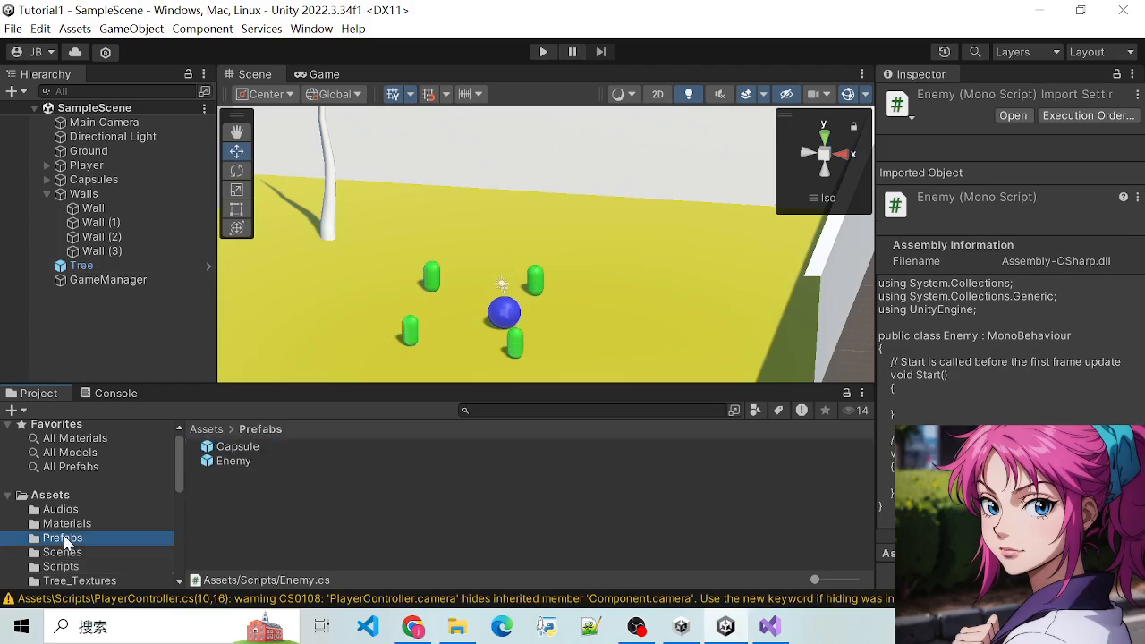
click(237, 464)
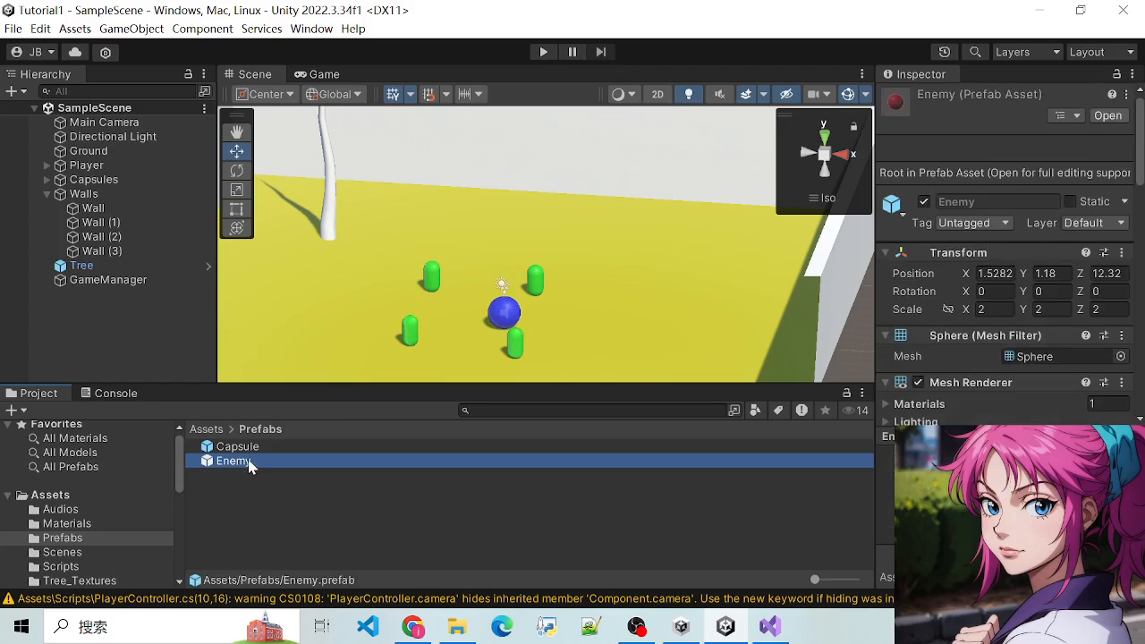
click(68, 524)
click(71, 510)
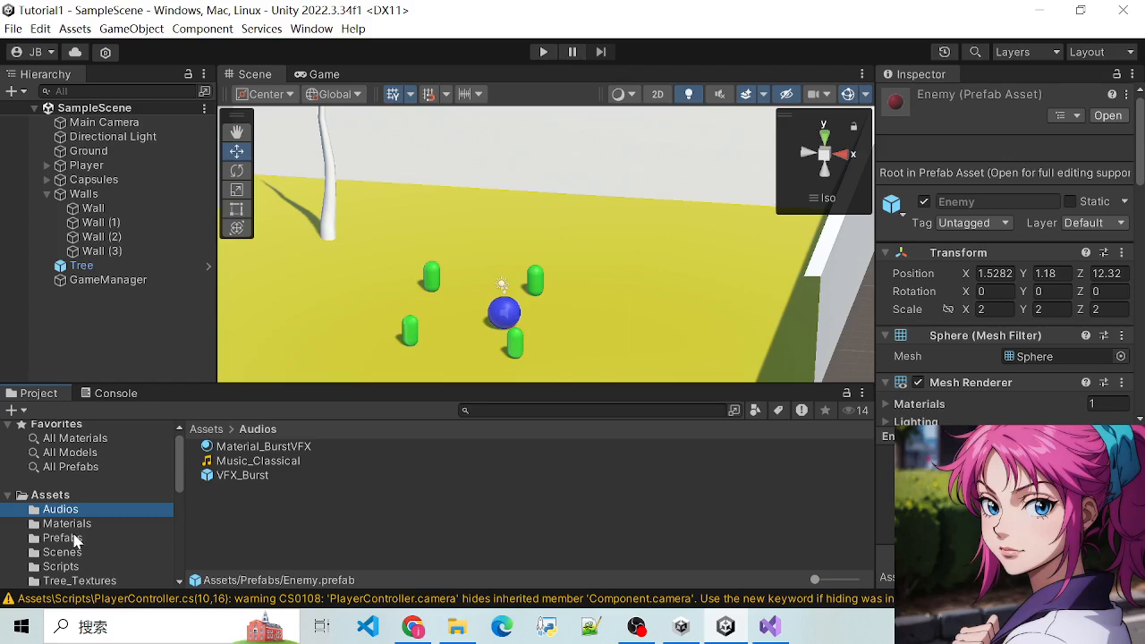
click(63, 551)
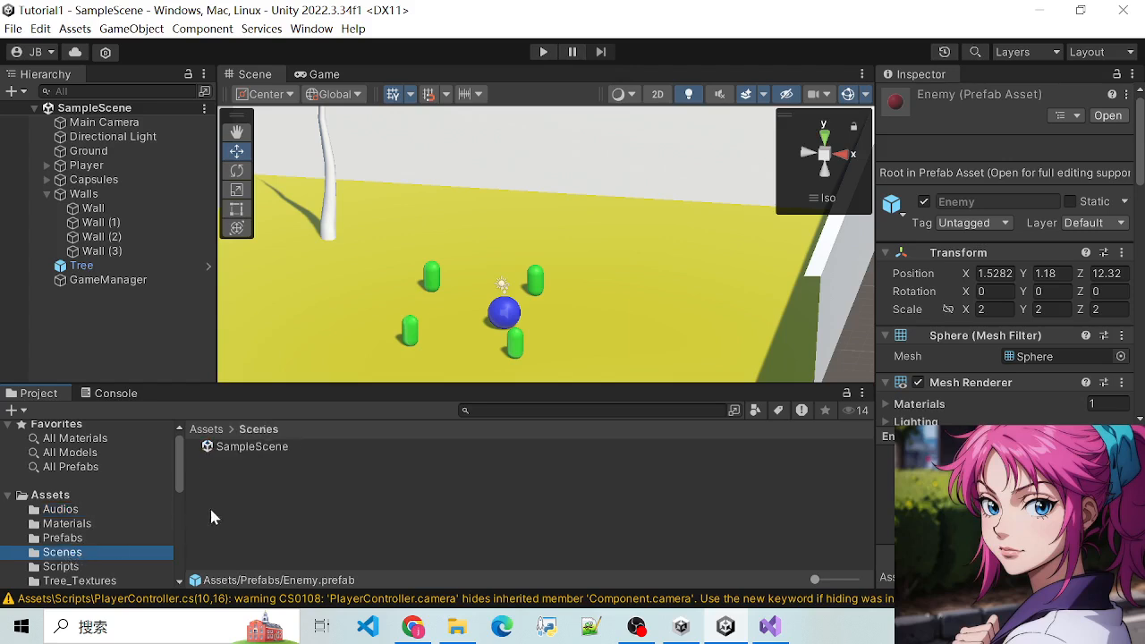
click(56, 567)
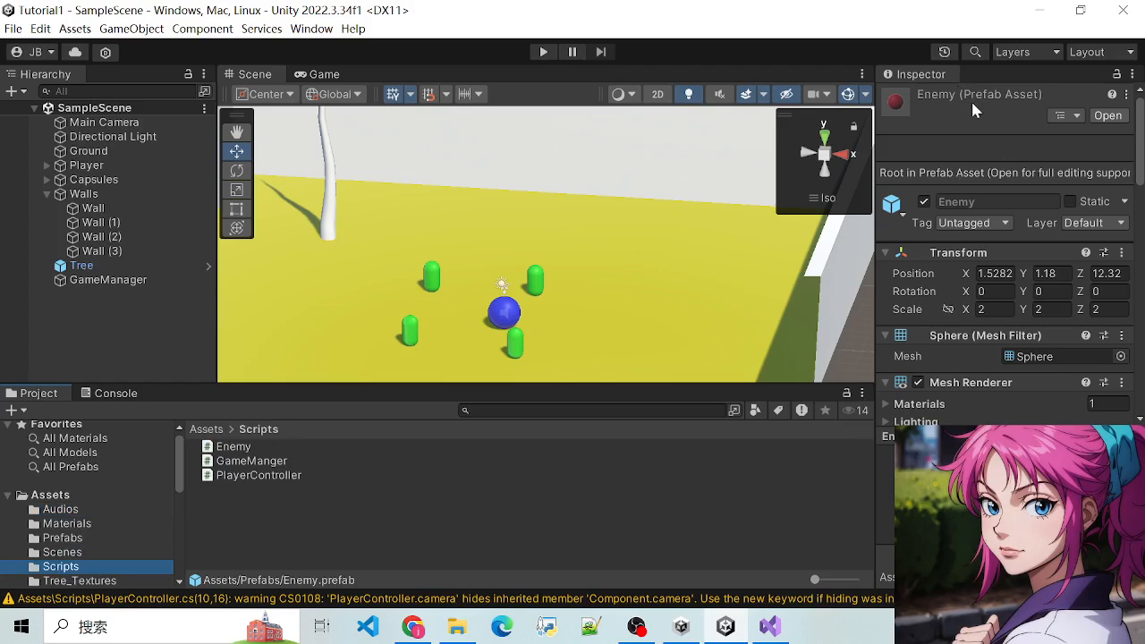
scroll(958, 409, down, 10)
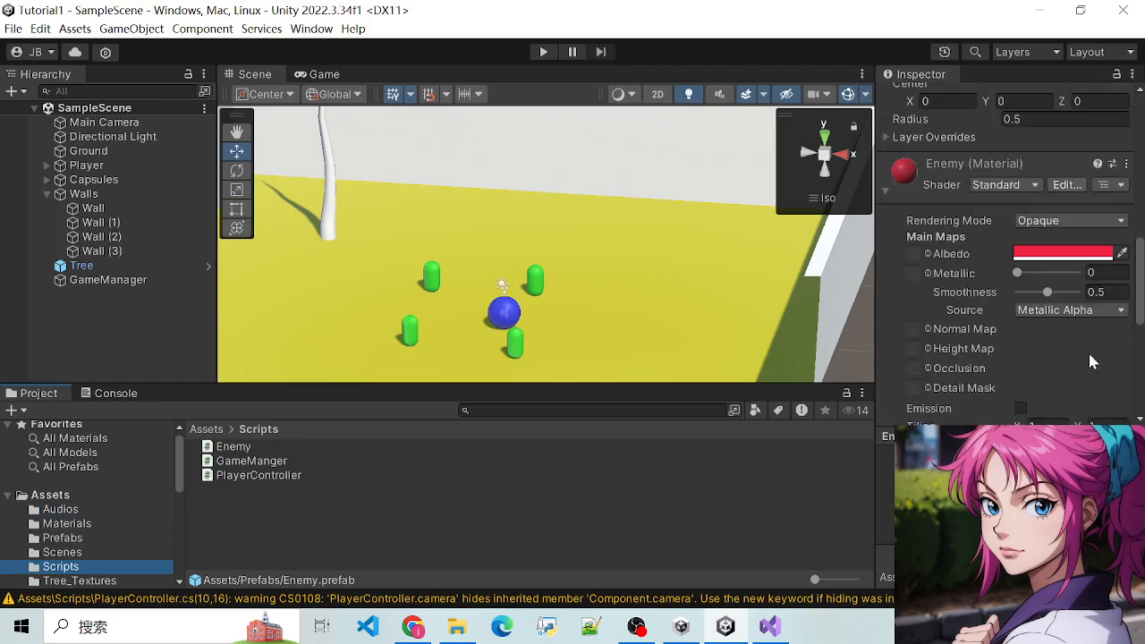
scroll(1128, 295, down, 5)
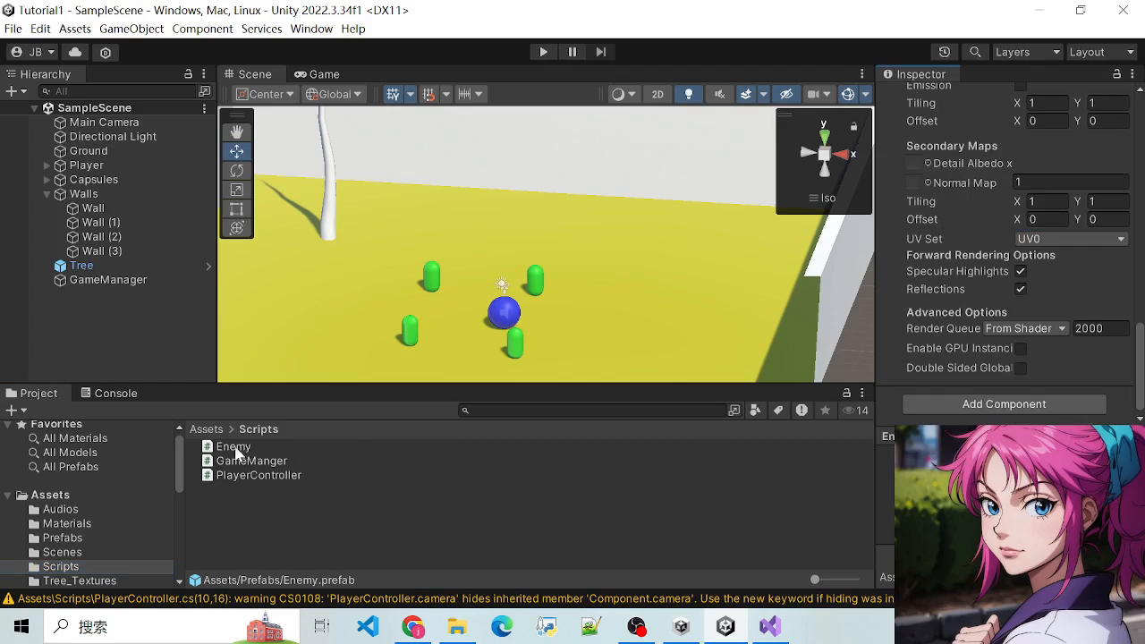
drag(236, 451, 925, 555)
scroll(986, 415, up, 6)
scroll(975, 409, down, 6)
scroll(959, 295, up, 5)
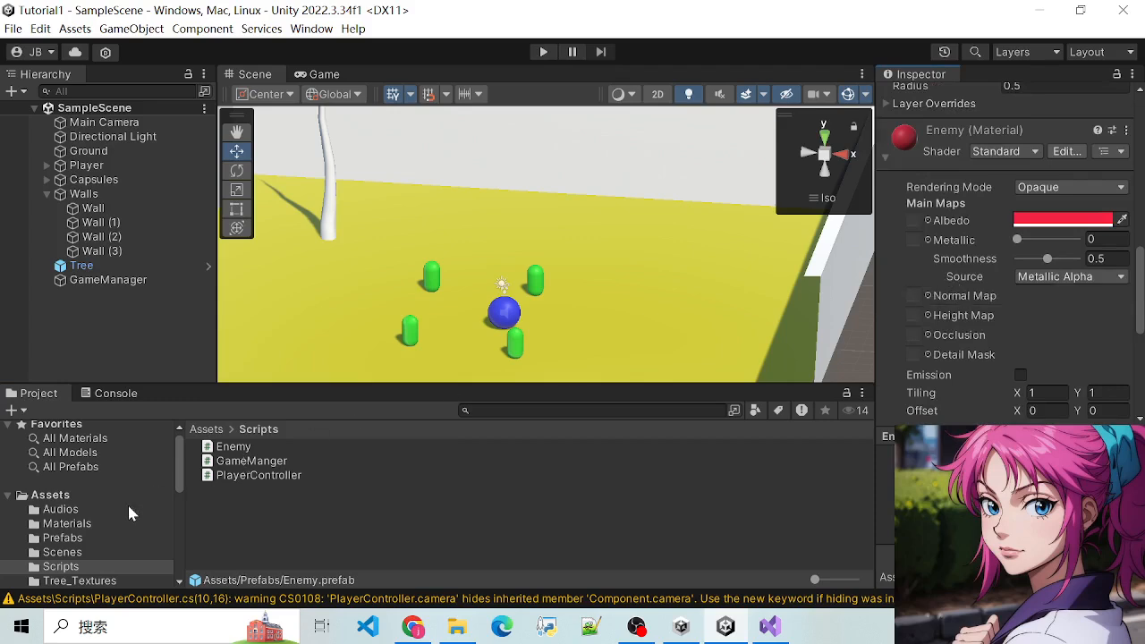
Select the Enemy prefab in the Prefabs folder and add the Enemy script to it as a component
click(75, 537)
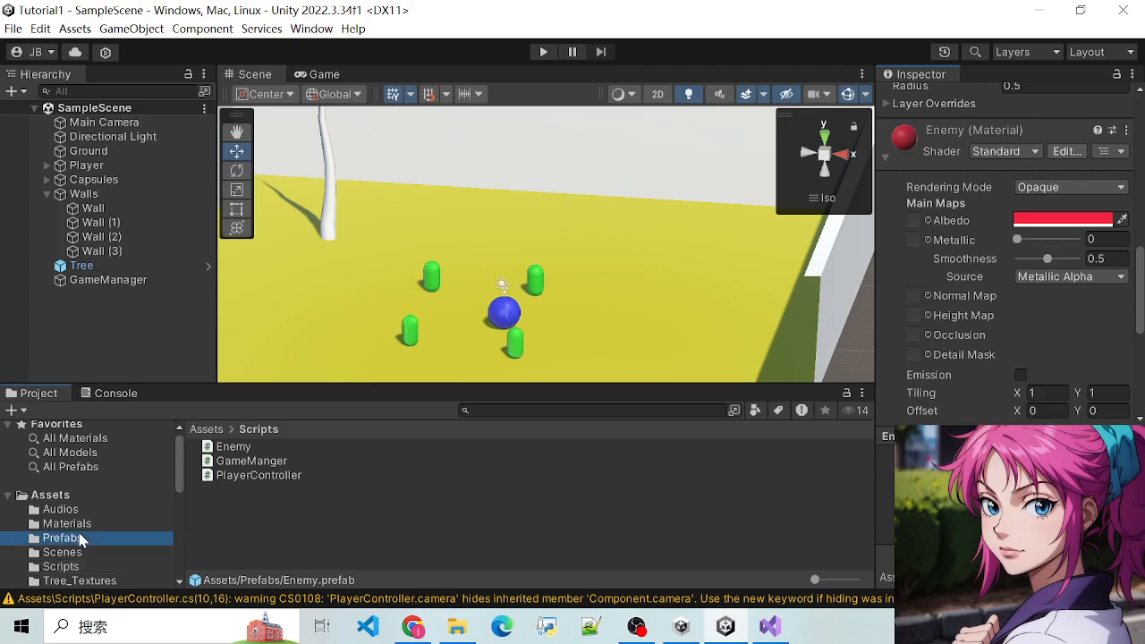
click(243, 461)
scroll(950, 123, up, 5)
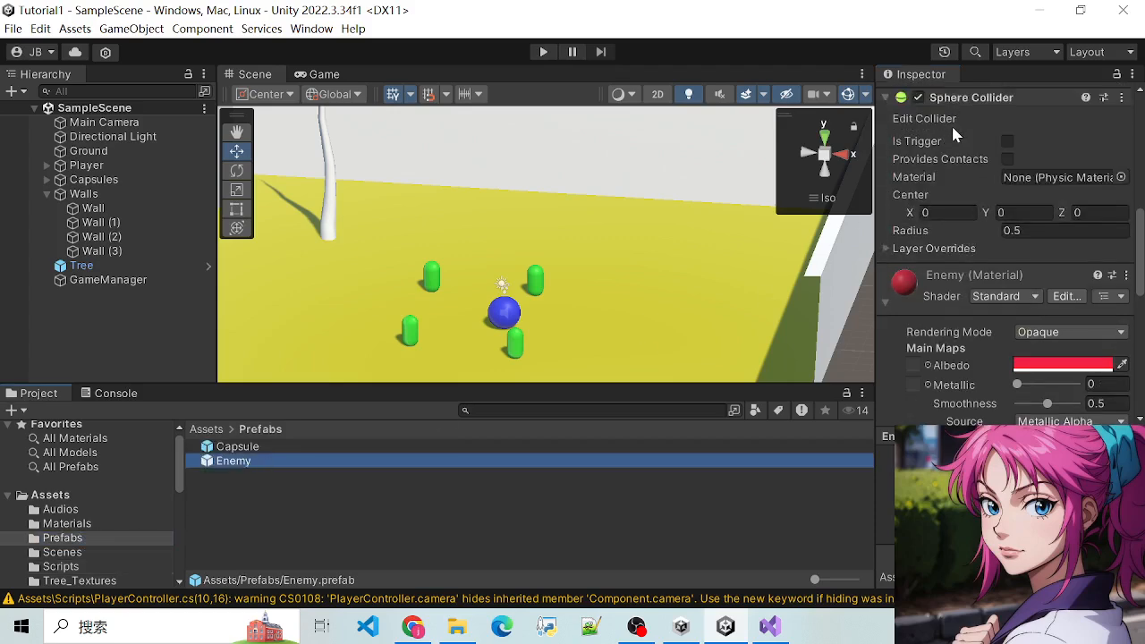
scroll(957, 134, up, 5)
scroll(961, 149, down, 4)
scroll(966, 223, up, 3)
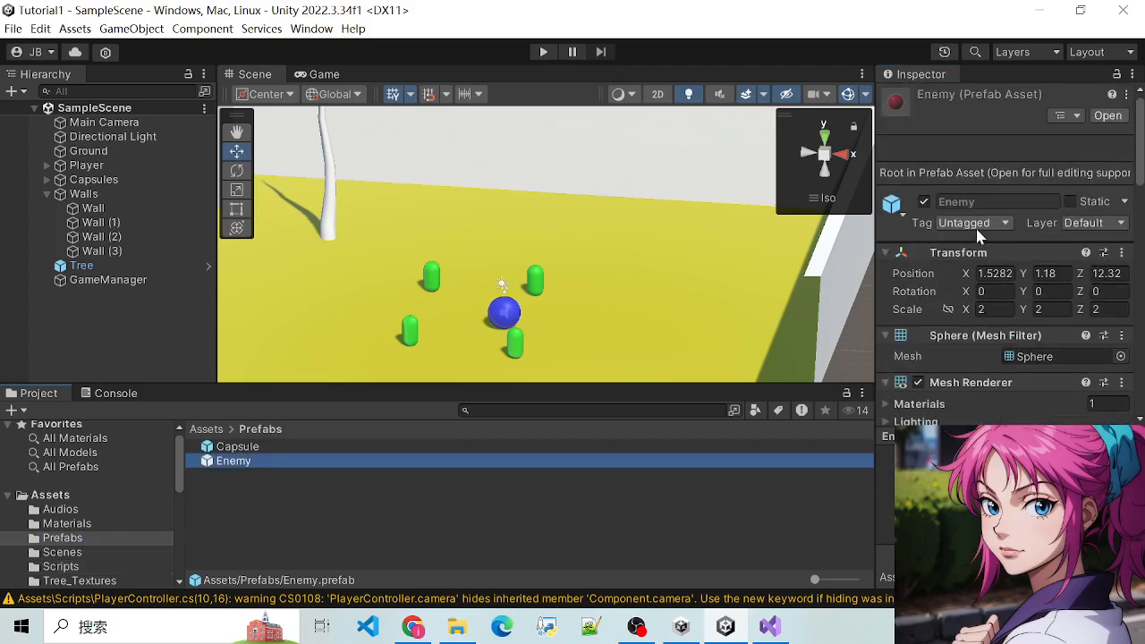
scroll(975, 319, down, 7)
scroll(984, 358, down, 8)
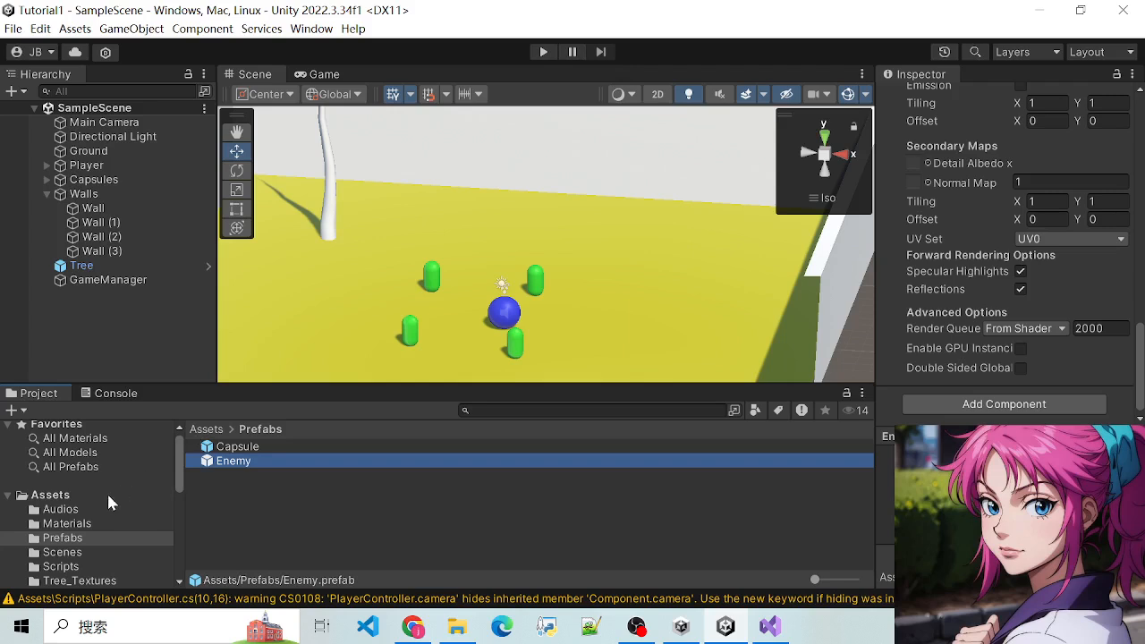
click(65, 567)
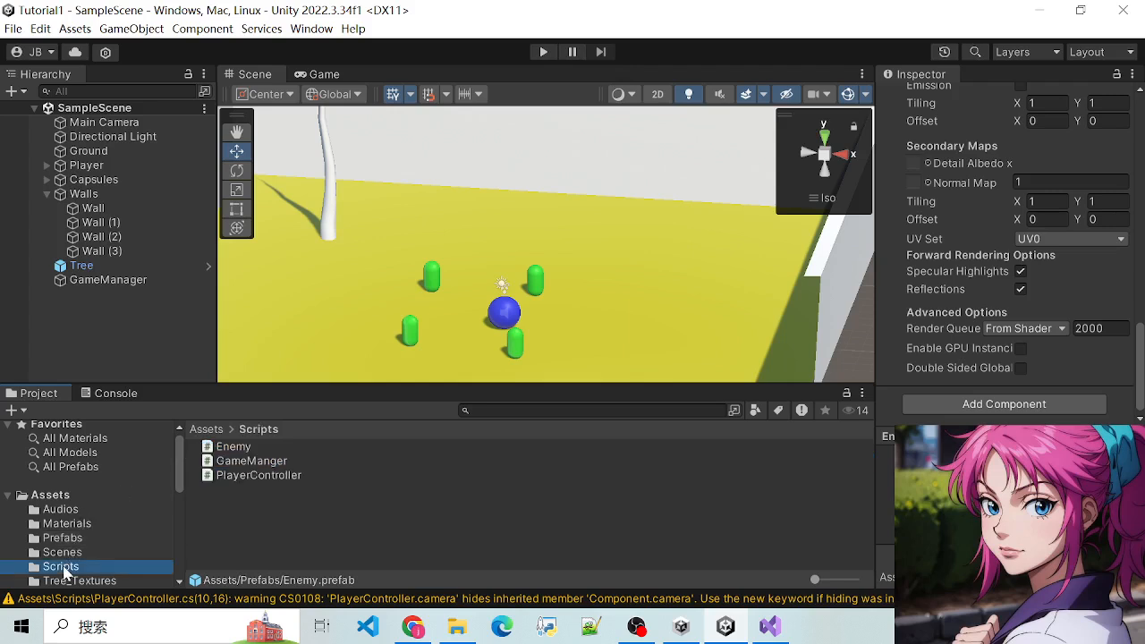
click(234, 447)
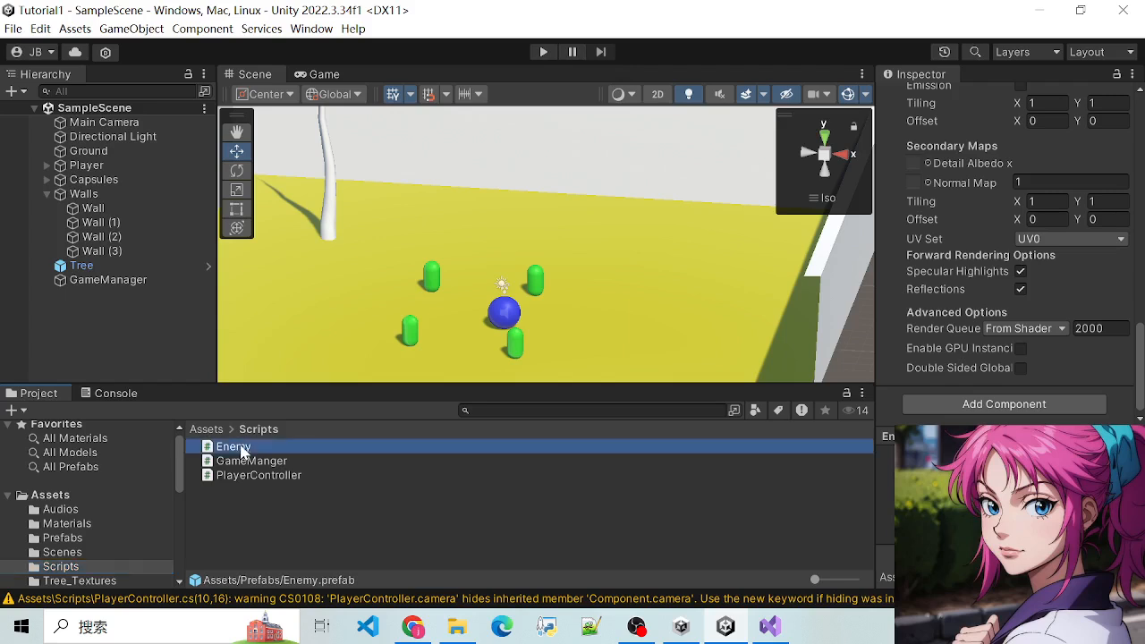
drag(240, 446, 911, 423)
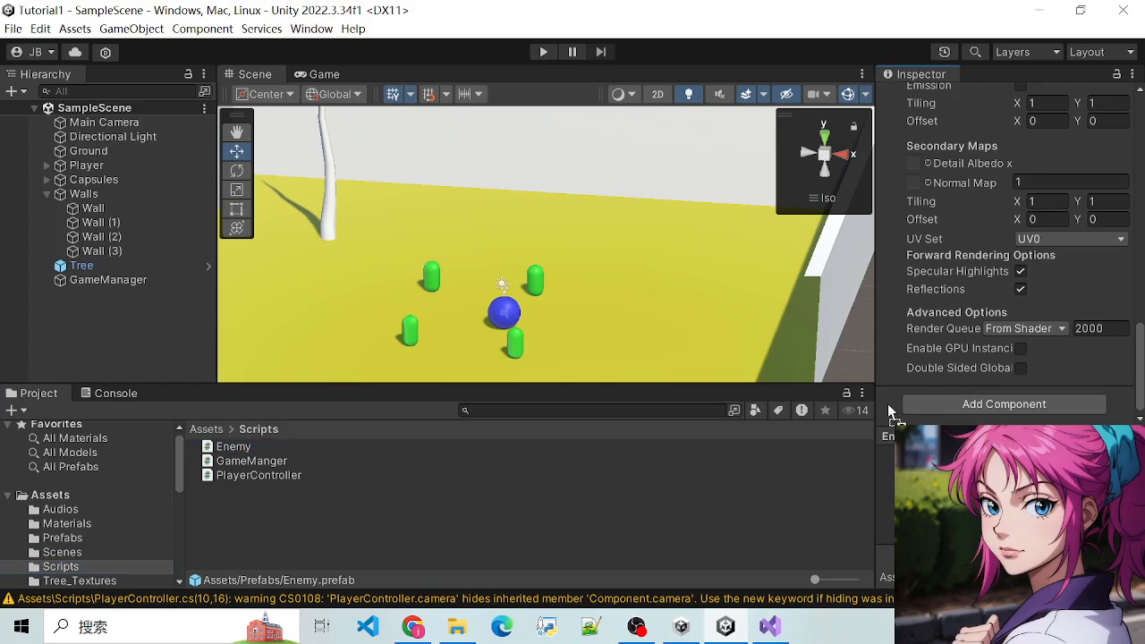
drag(887, 403, 886, 403)
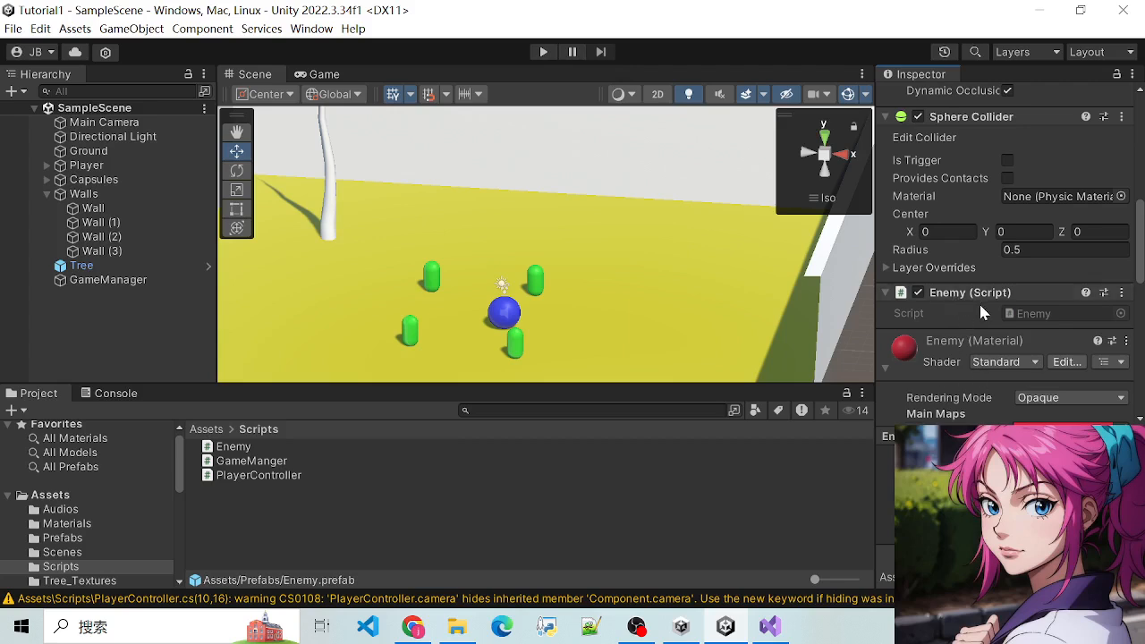
scroll(978, 301, down, 4)
scroll(988, 214, up, 5)
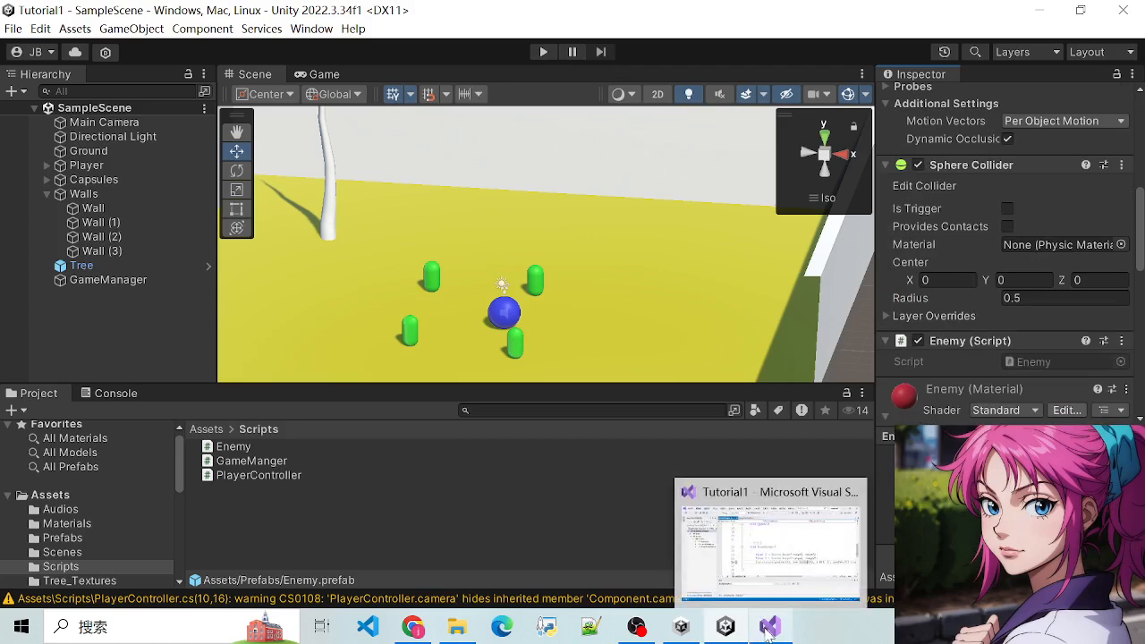
Open the Enemy script in Visual Studio and review its class declaration
double_click(246, 449)
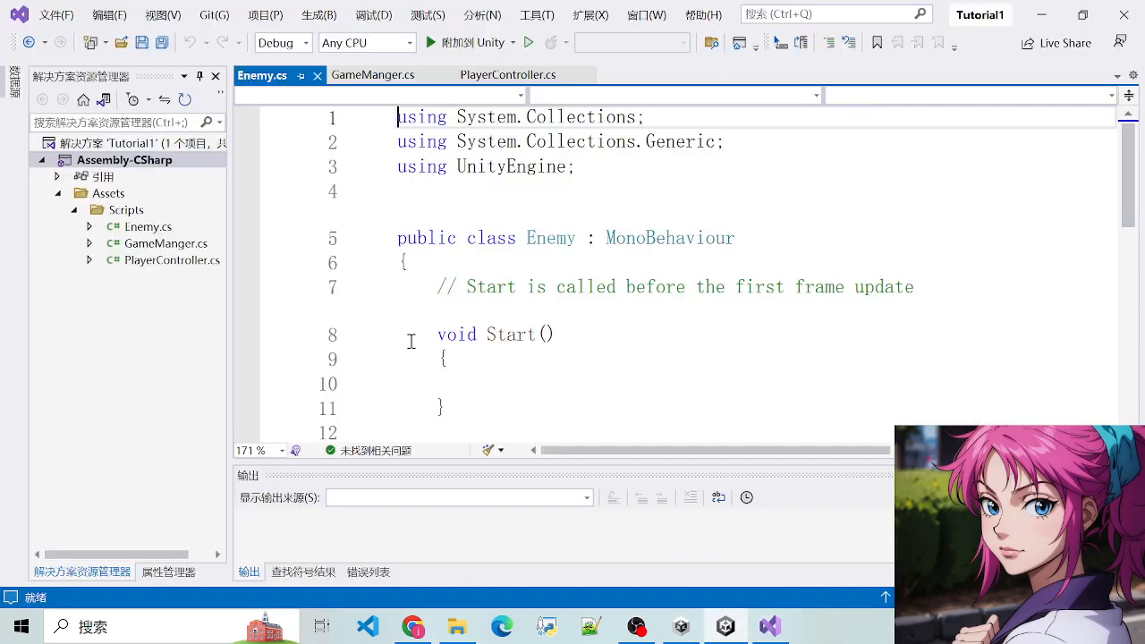
drag(448, 242, 739, 242)
click(555, 366)
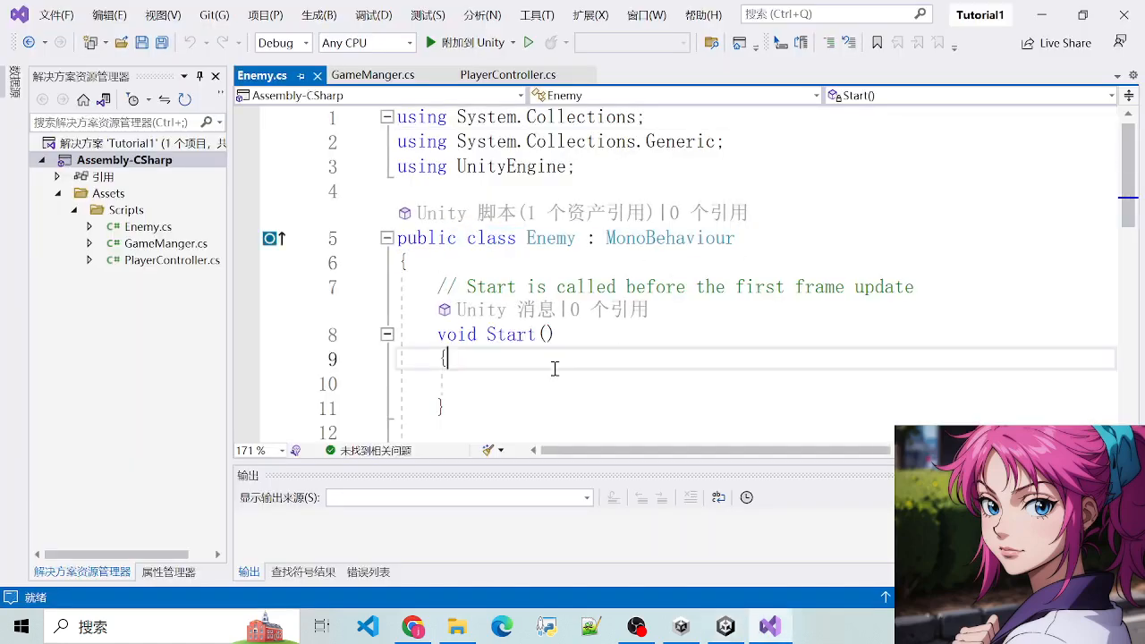
drag(412, 263, 563, 331)
click(560, 329)
click(545, 238)
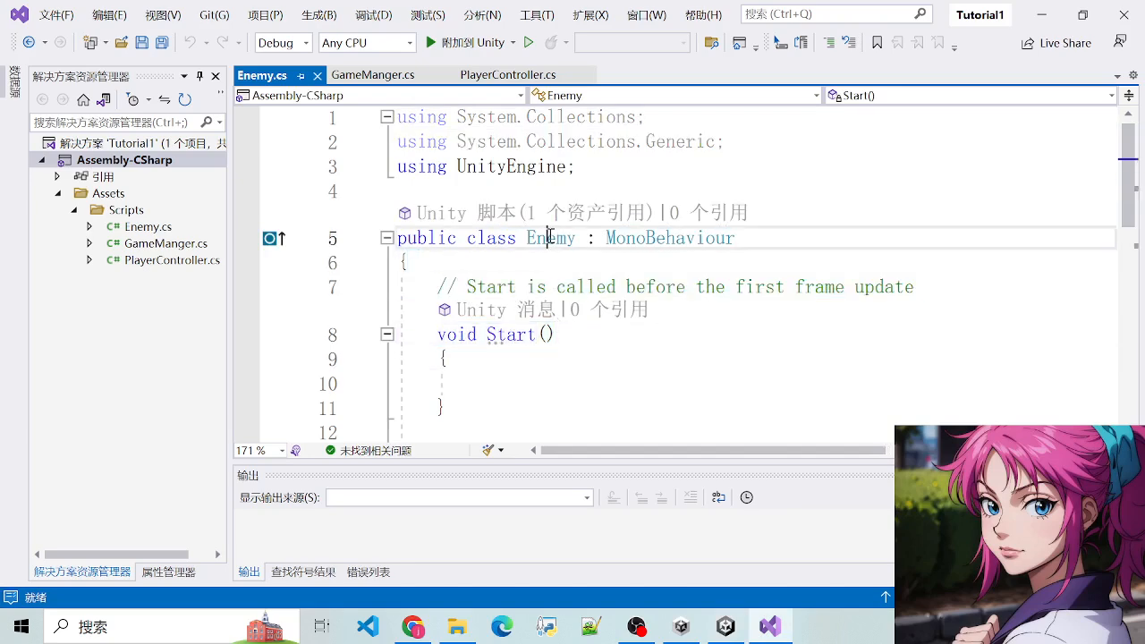
Review the empty Start and Update methods of the Enemy class
scroll(568, 347, down, 2)
click(555, 238)
drag(431, 187, 587, 213)
click(590, 239)
scroll(592, 313, up, 2)
scroll(575, 331, down, 1)
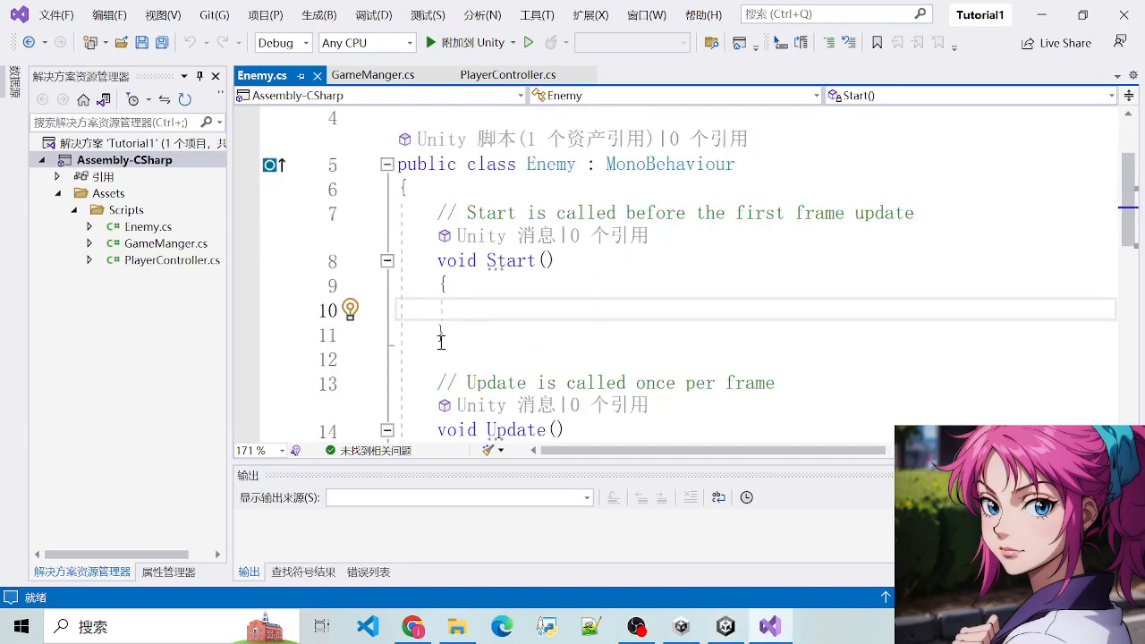
drag(430, 269, 587, 266)
click(587, 266)
scroll(572, 320, down, 2)
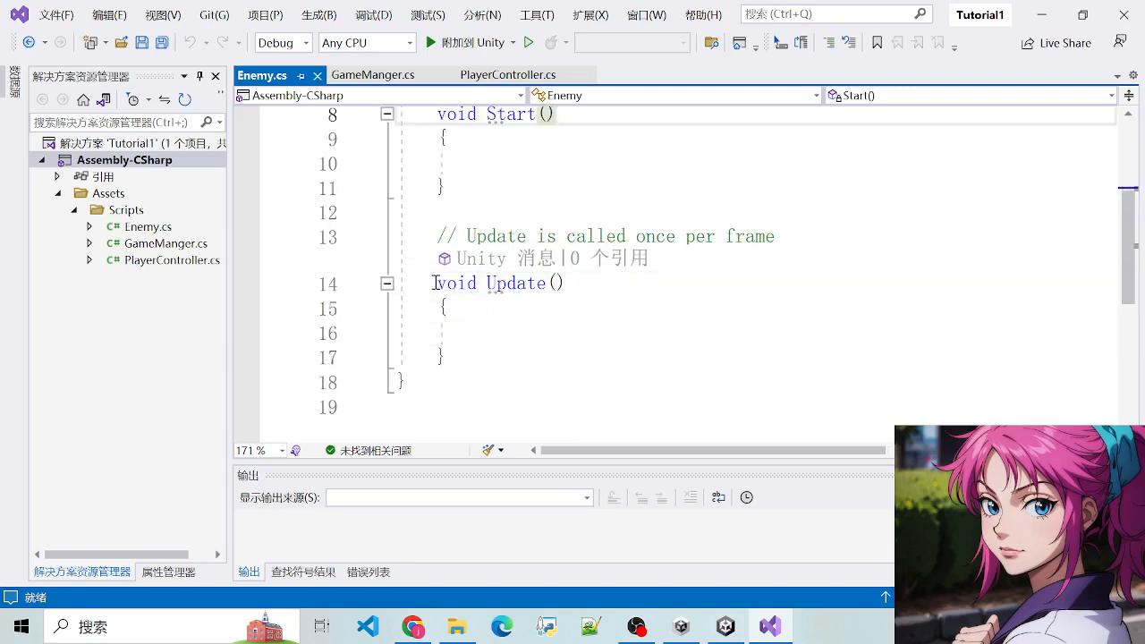
drag(434, 283, 565, 283)
click(585, 332)
scroll(586, 338, up, 2)
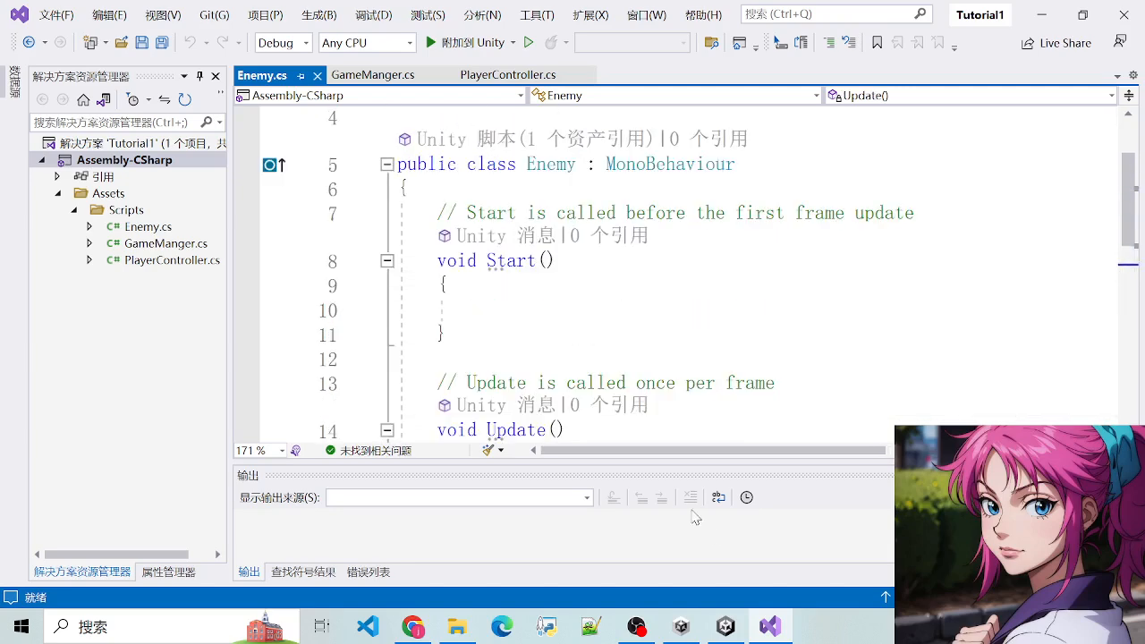
Declare a GameObject field named player at the start of the Enemy class and save the script
click(725, 627)
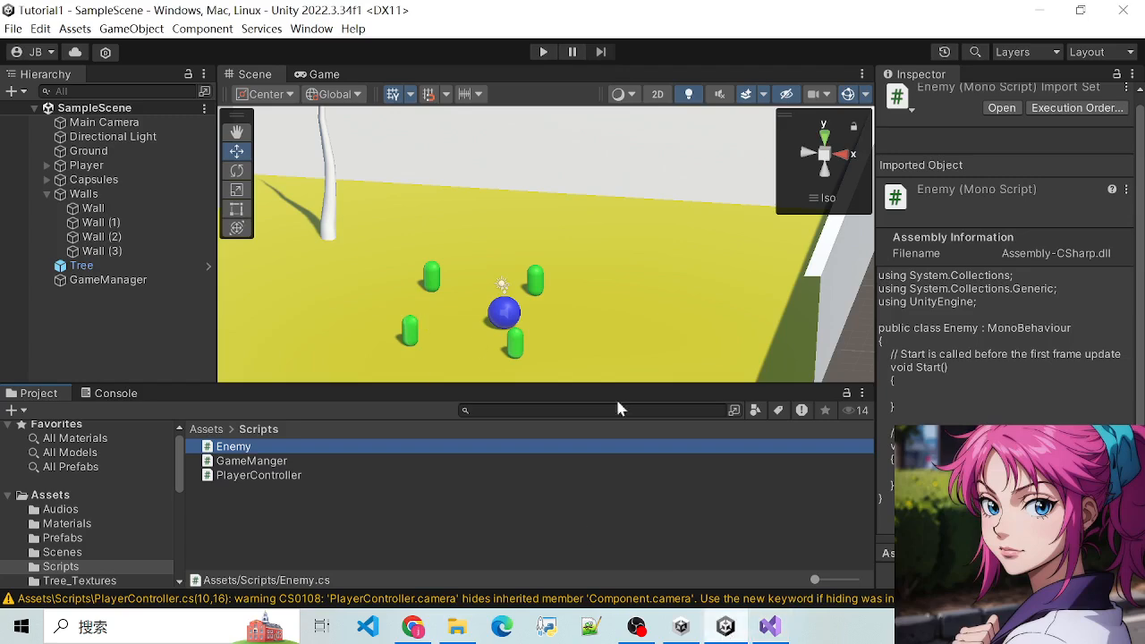
click(770, 627)
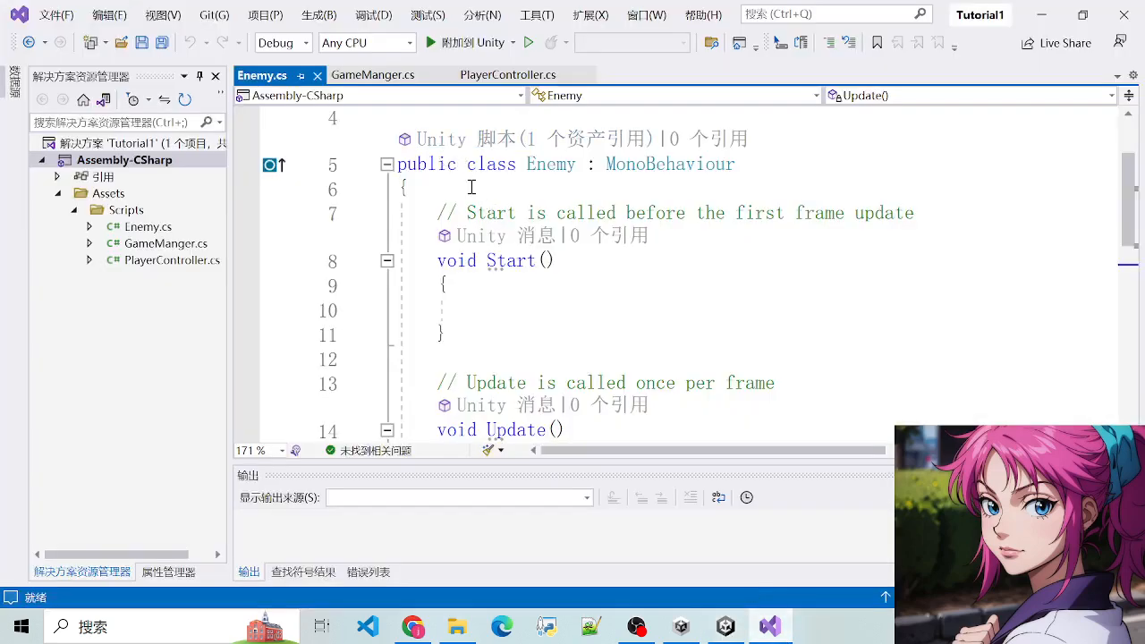
click(469, 189)
key(Return)
text(Ga)
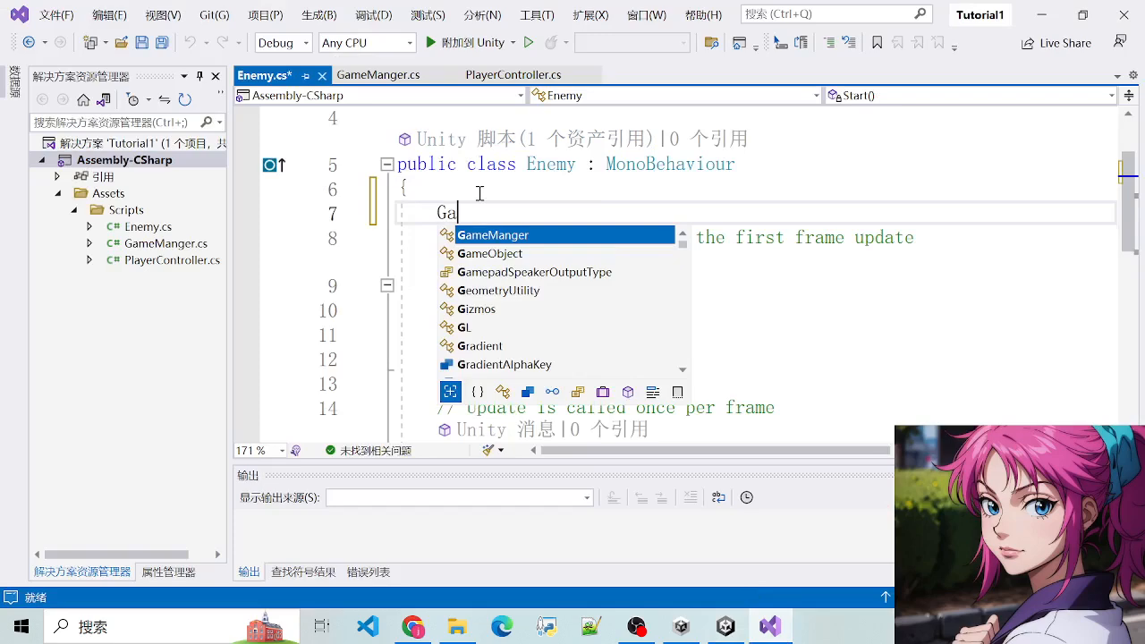
text(meObject player;)
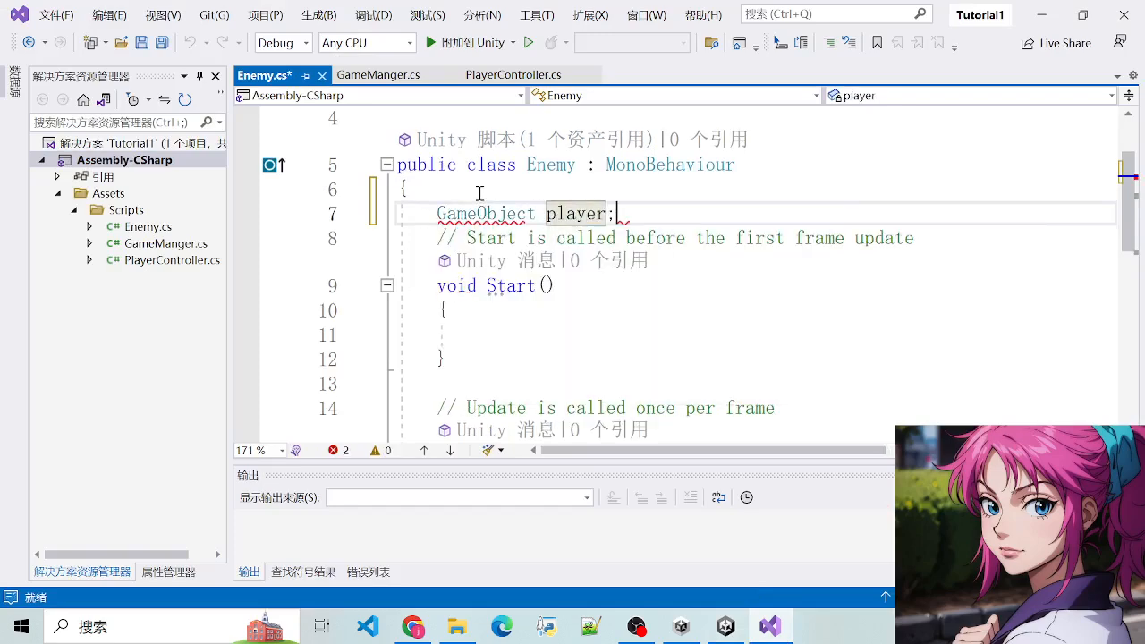
key(ctrl+s)
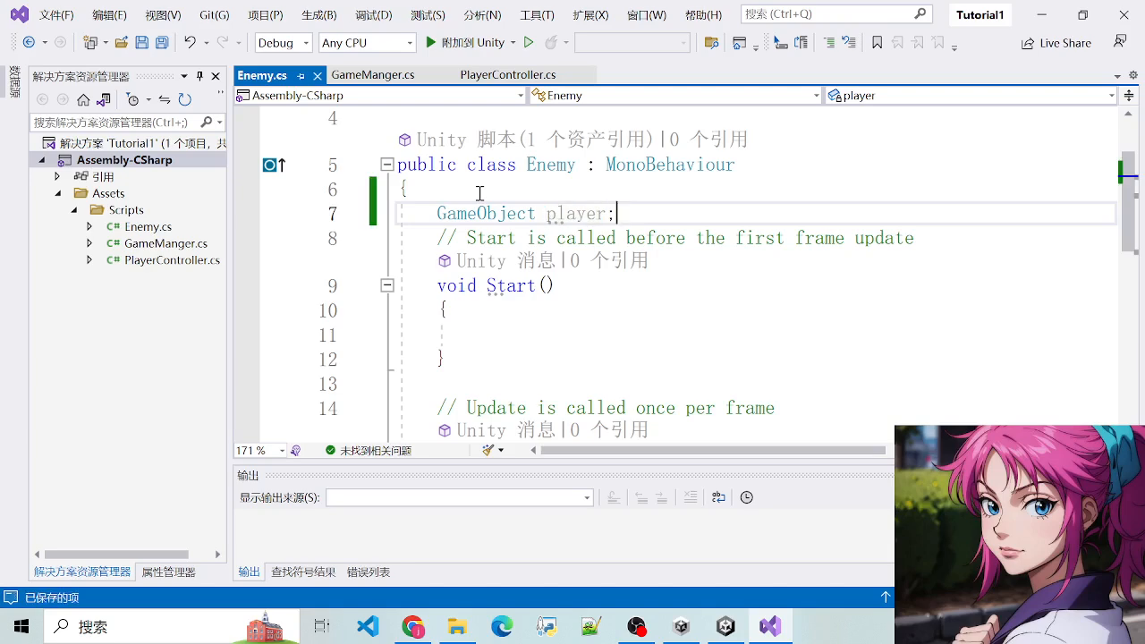
Make the Enemy class's player field public and save the script
click(437, 214)
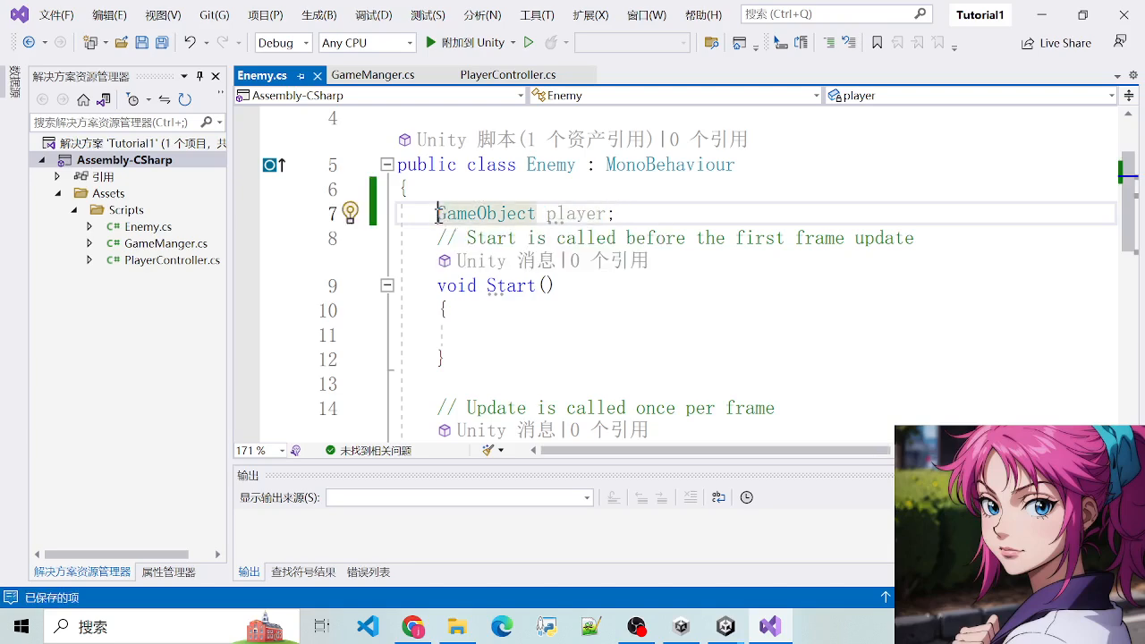
text(public)
key(ctrl+s)
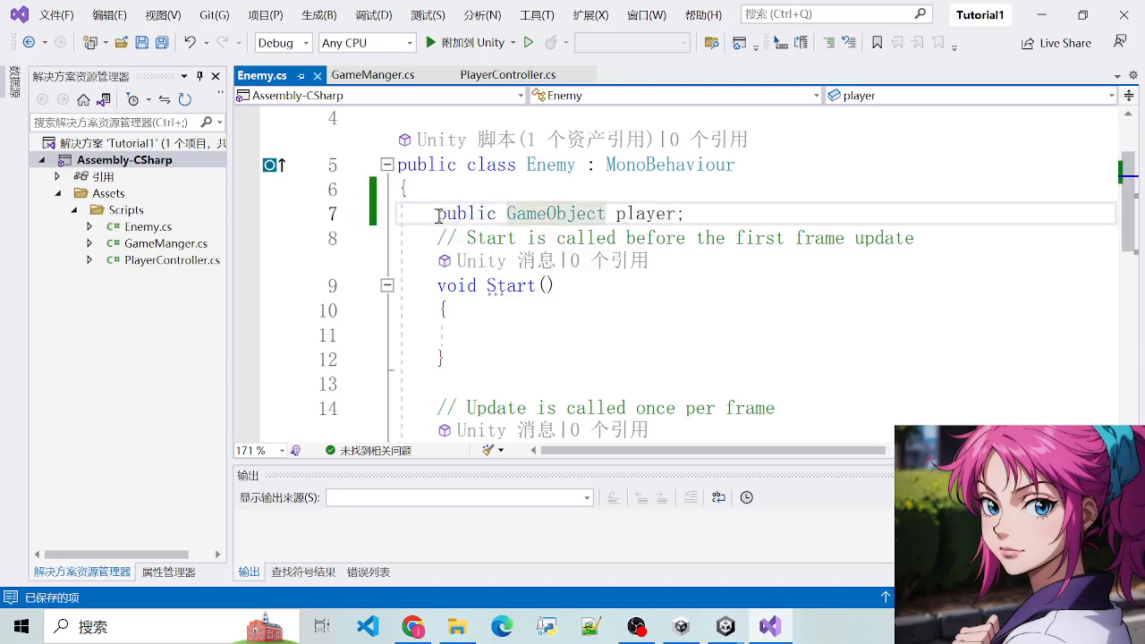
Review the public GameObject player declaration in the Enemy class and switch to Unity
click(437, 214)
drag(437, 213, 698, 222)
click(438, 214)
drag(438, 214, 733, 215)
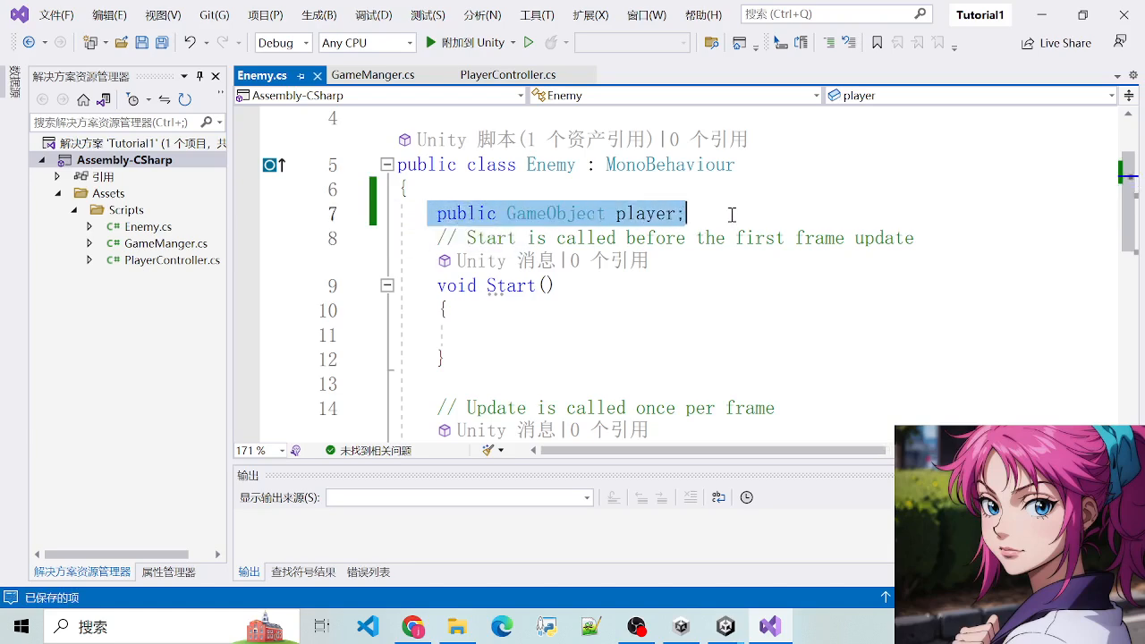
click(733, 214)
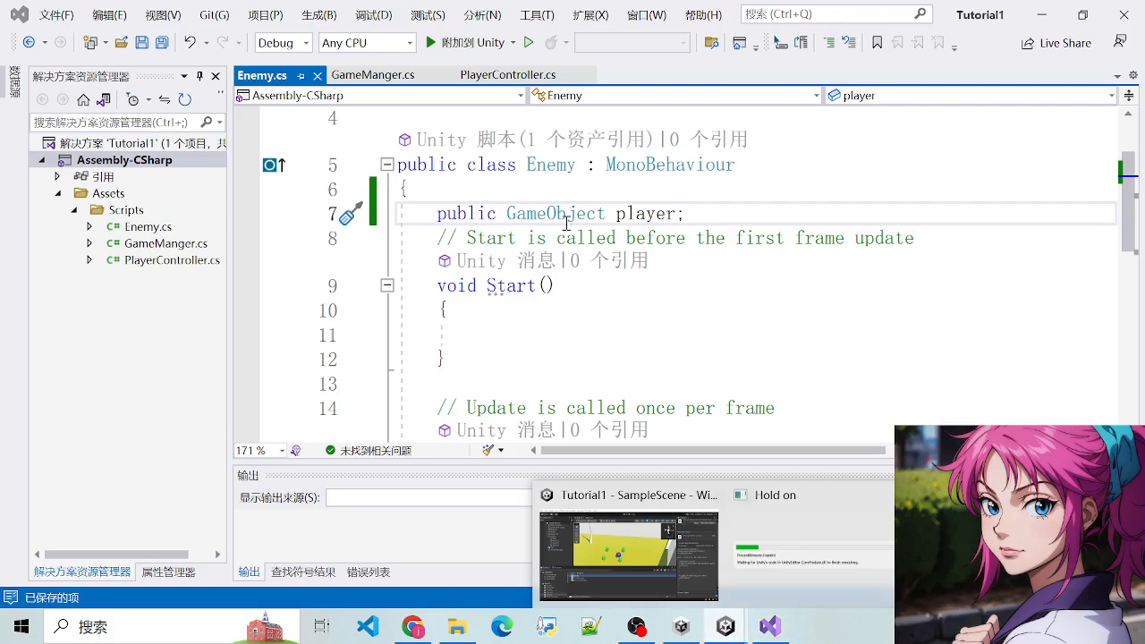
double_click(464, 214)
click(718, 214)
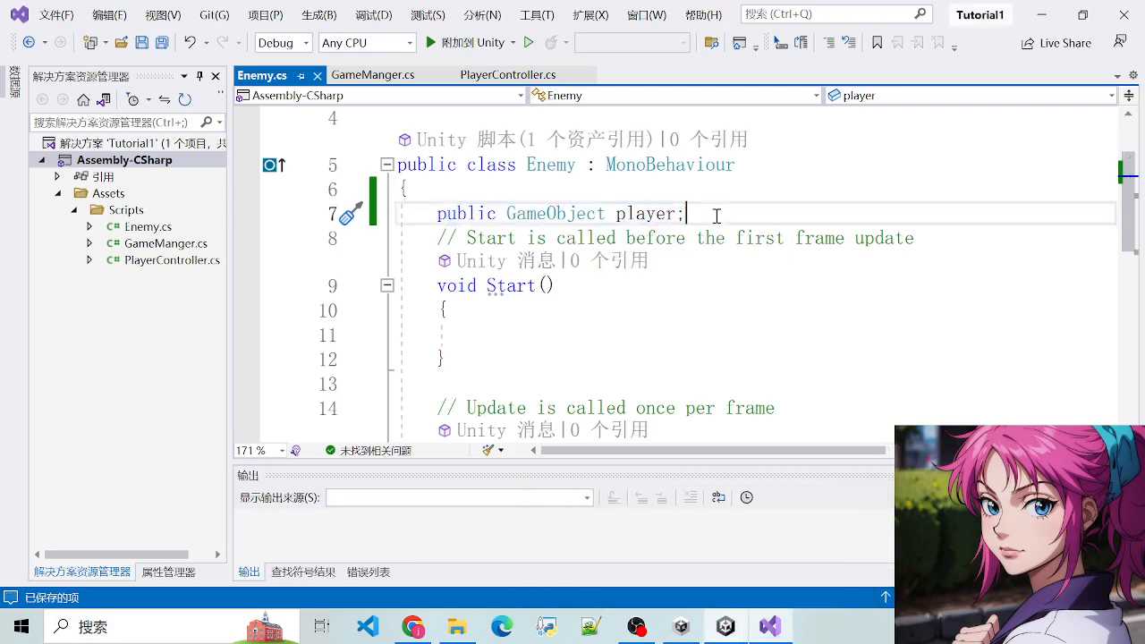
drag(364, 222, 659, 235)
click(659, 235)
click(767, 213)
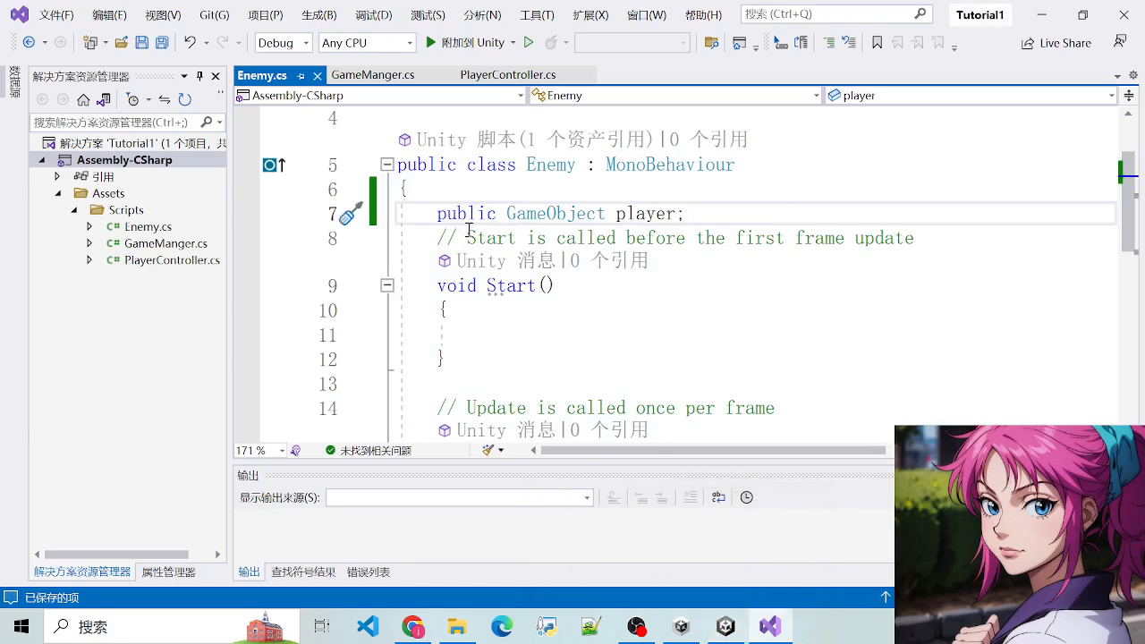
drag(438, 213, 566, 213)
click(711, 213)
click(725, 626)
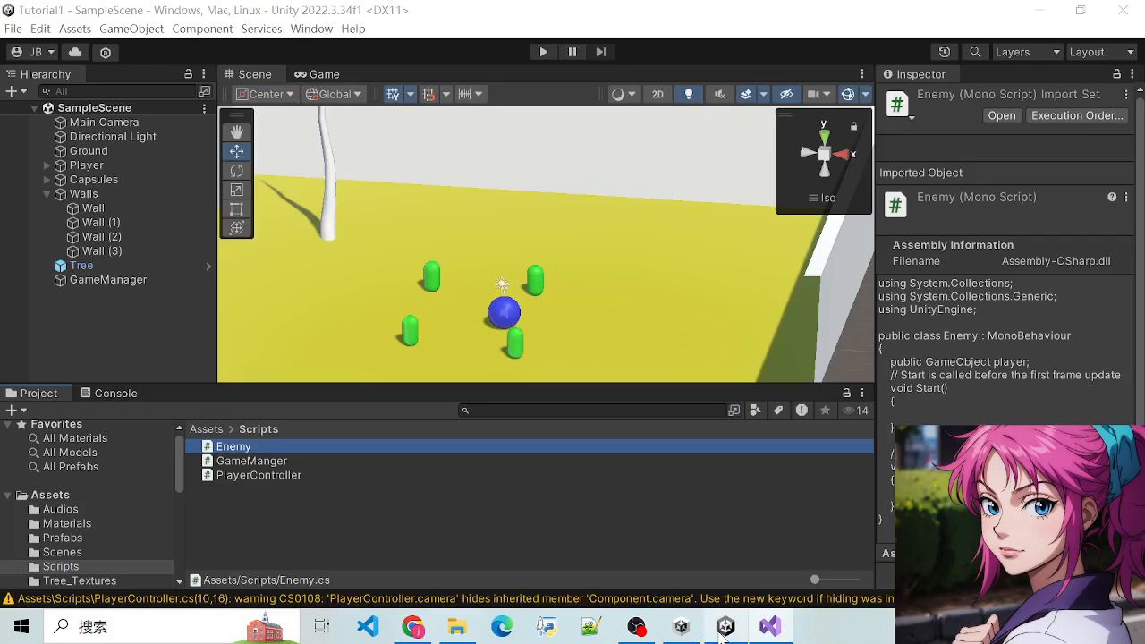
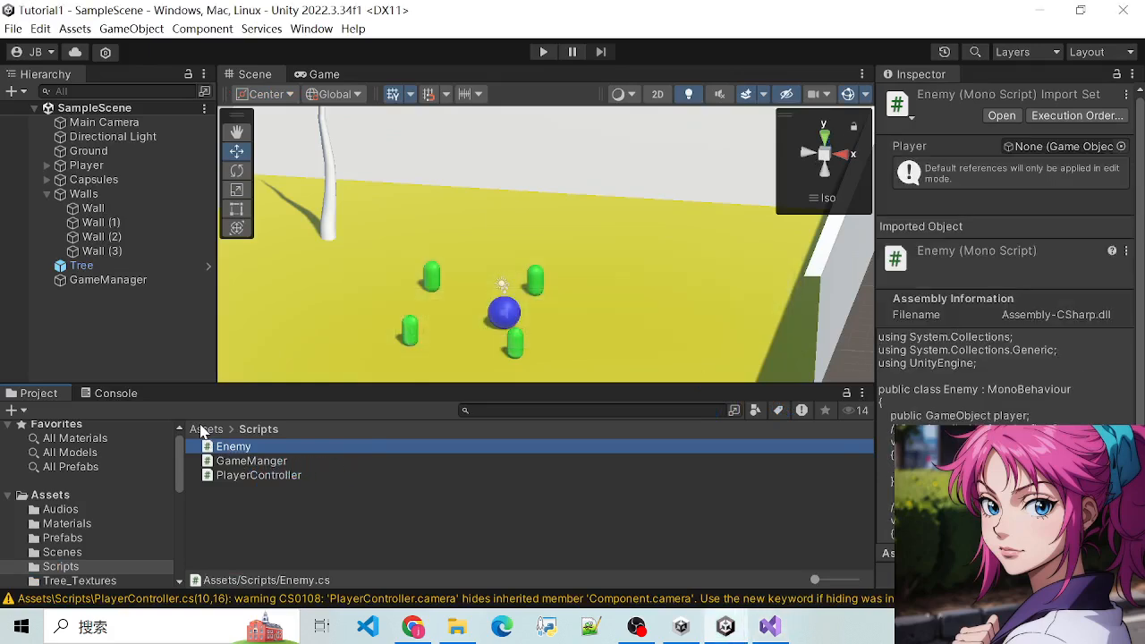
Open the Enemy prefab from the Prefabs folder and try to assign the scene's Player object to its Enemy script's Player field
click(229, 461)
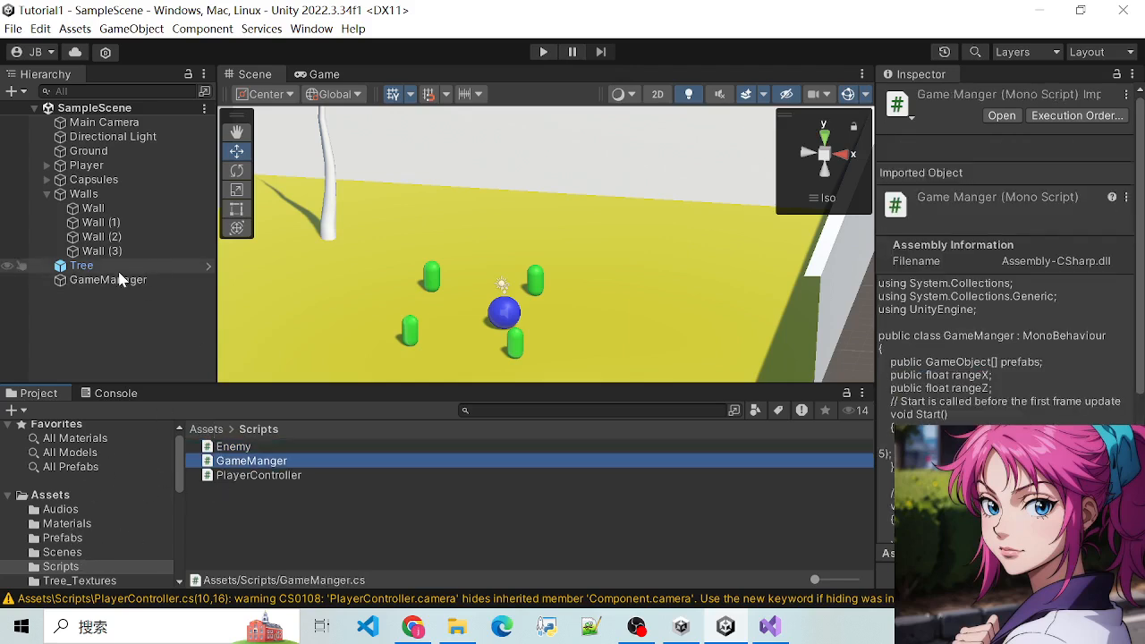
click(206, 429)
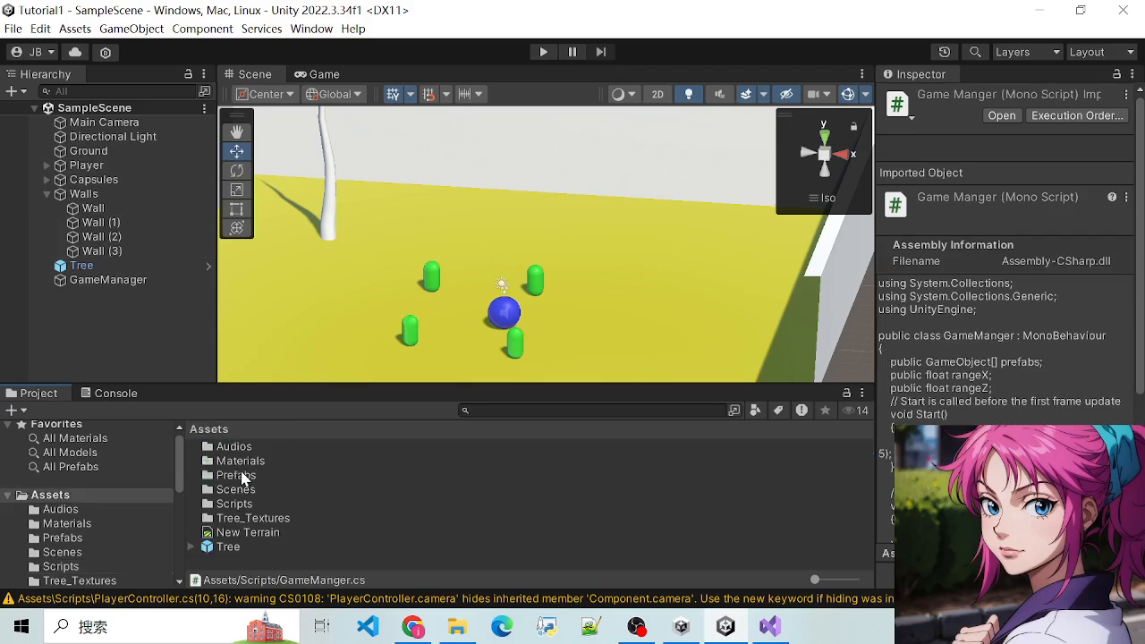
click(63, 537)
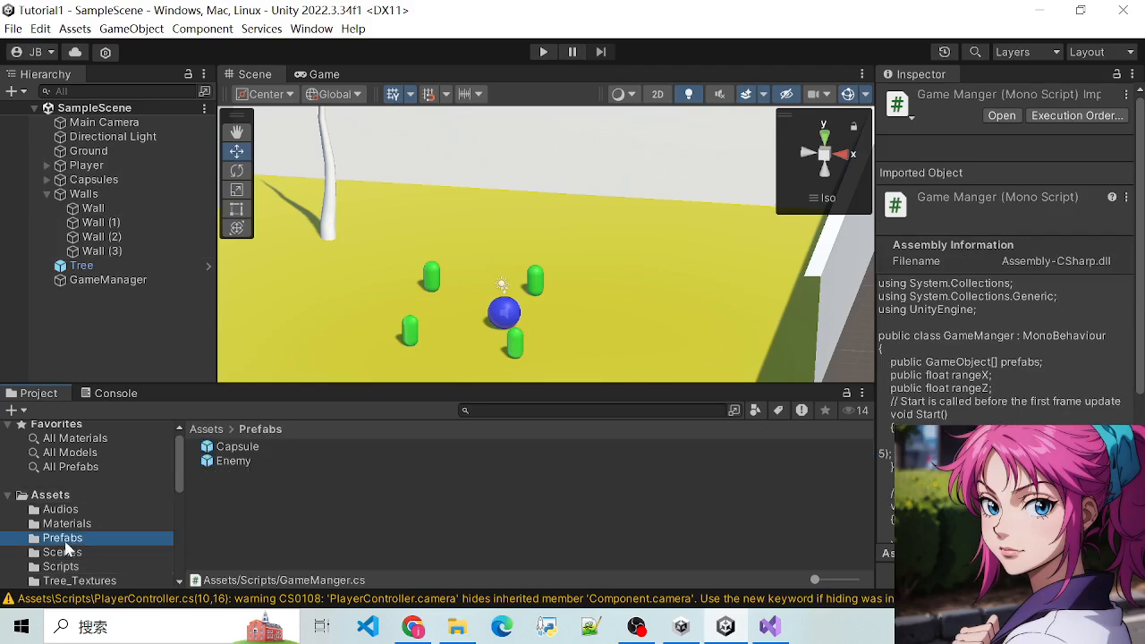
click(237, 465)
scroll(991, 421, down, 6)
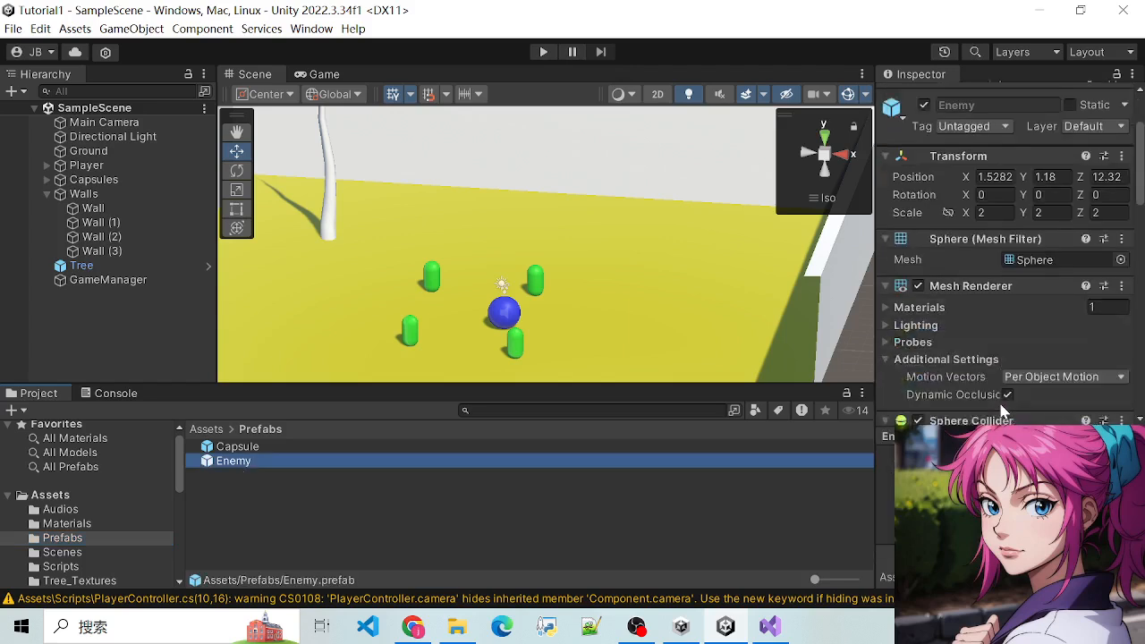
scroll(991, 420, down, 7)
scroll(954, 366, up, 6)
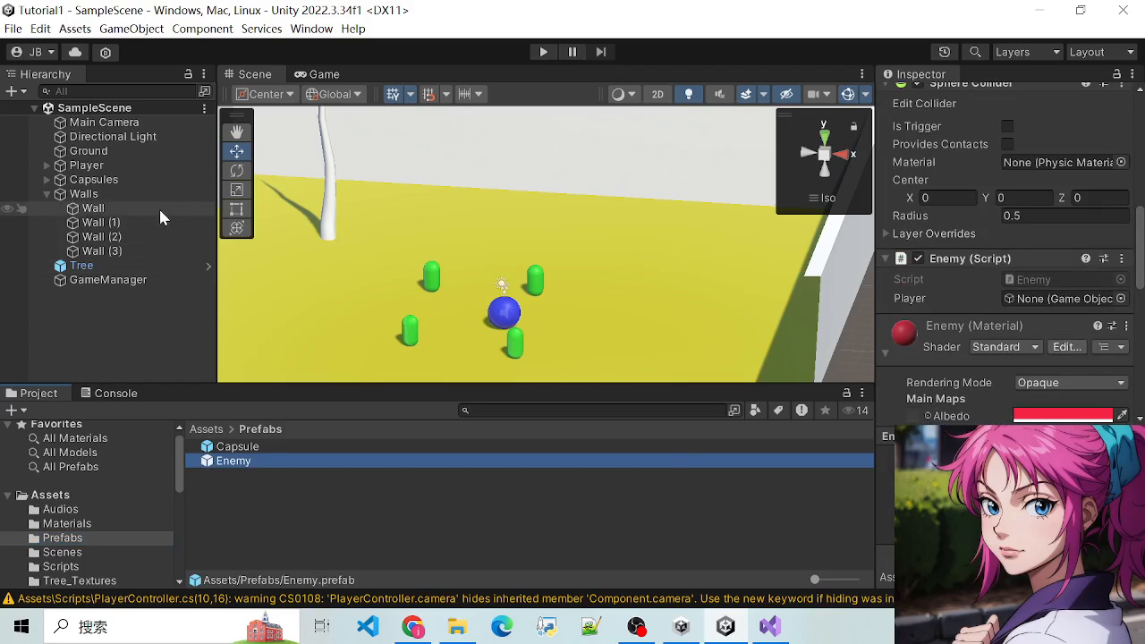
drag(87, 171, 1008, 311)
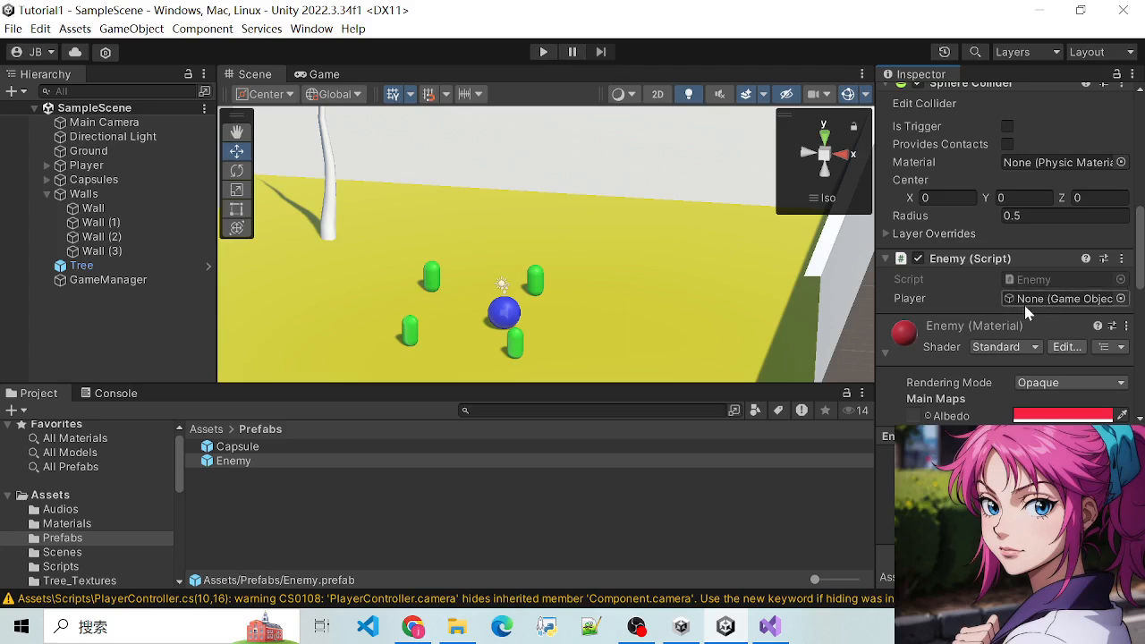
drag(83, 167, 1003, 300)
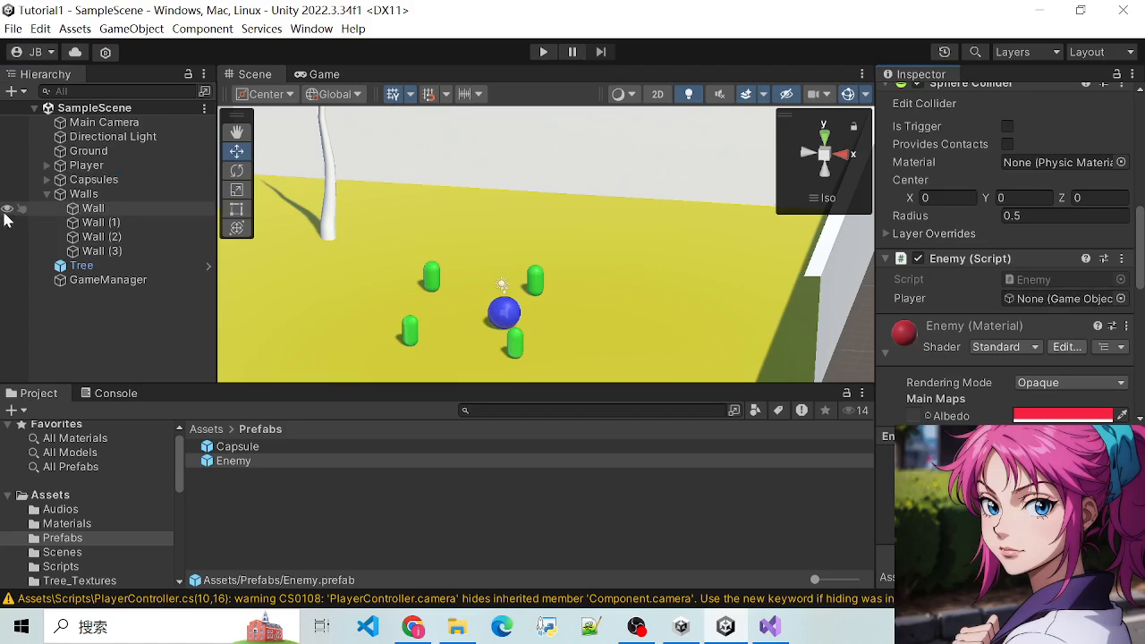
Inspect the scene's Player object, including its child object and Transform settings
click(47, 165)
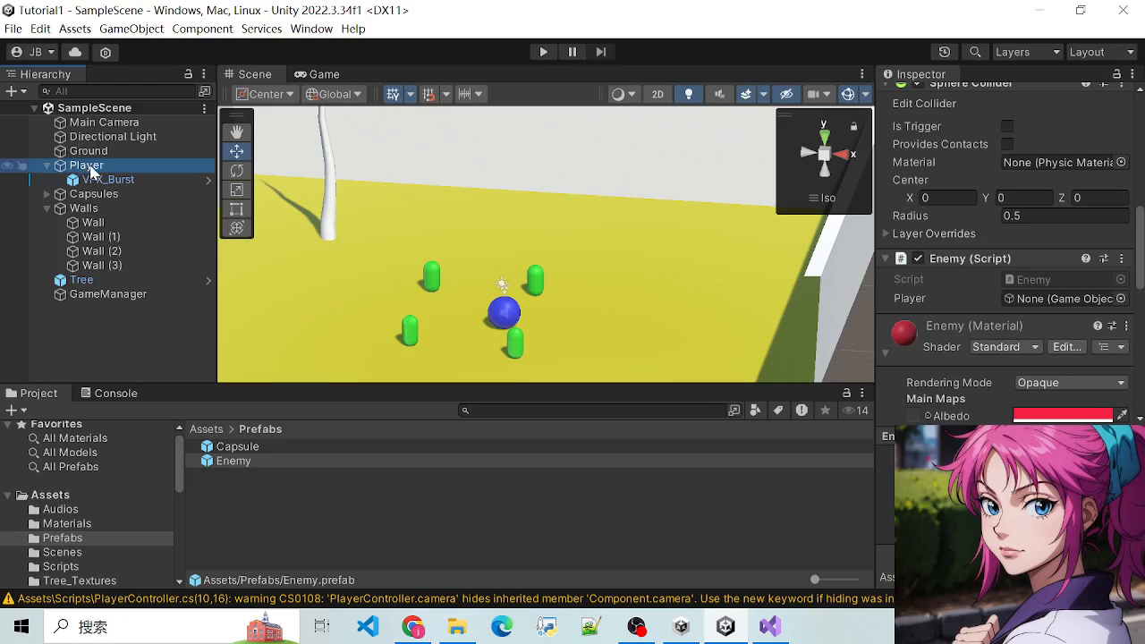
click(93, 169)
scroll(946, 224, up, 6)
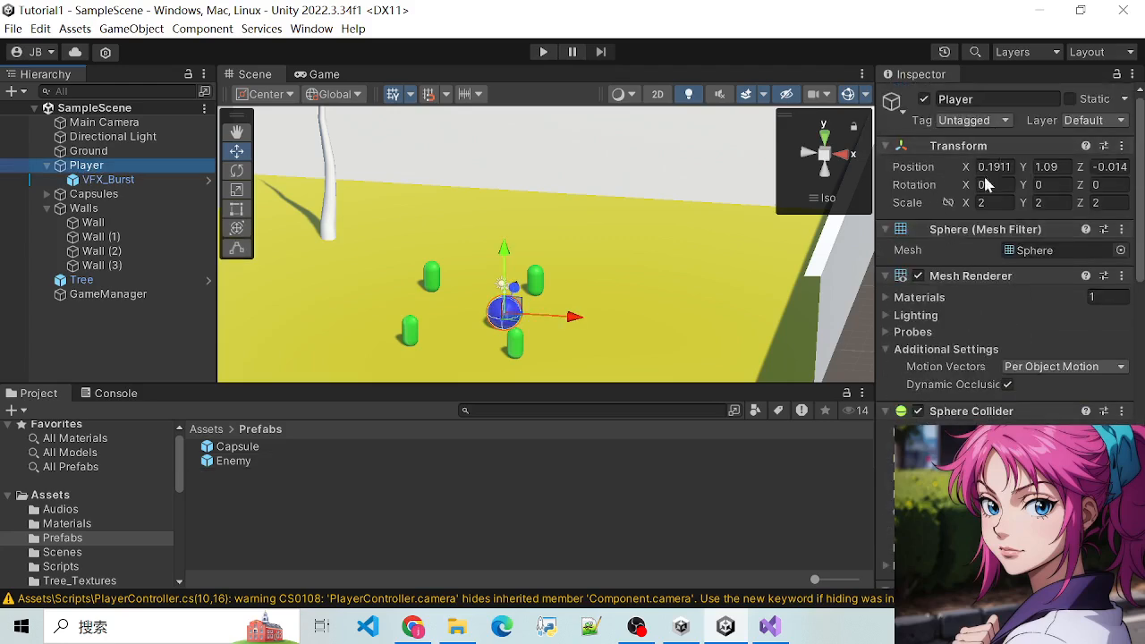
Select the Enemy prefab and try to set its Enemy script's Player field by searching the selectable game objects for Player
click(225, 459)
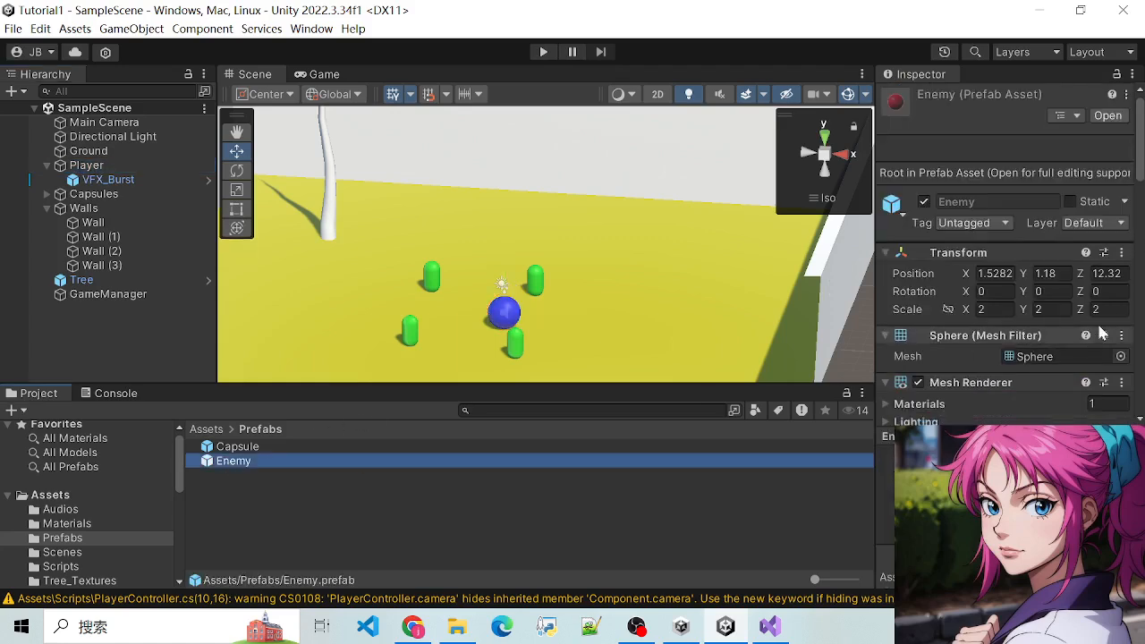
scroll(982, 289, down, 5)
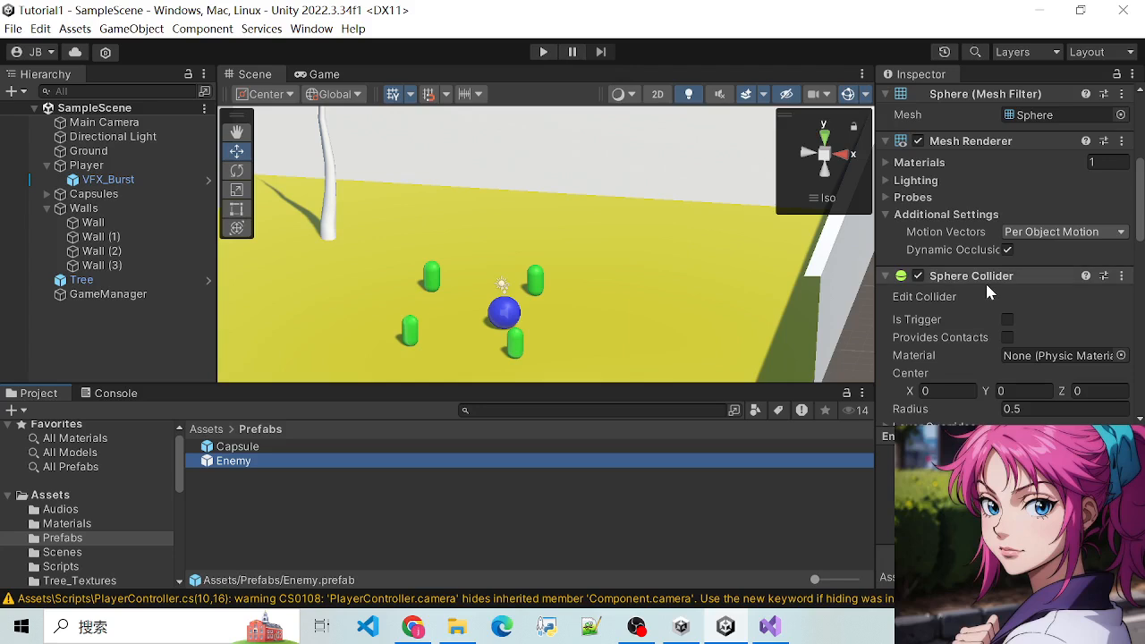
scroll(984, 284, down, 5)
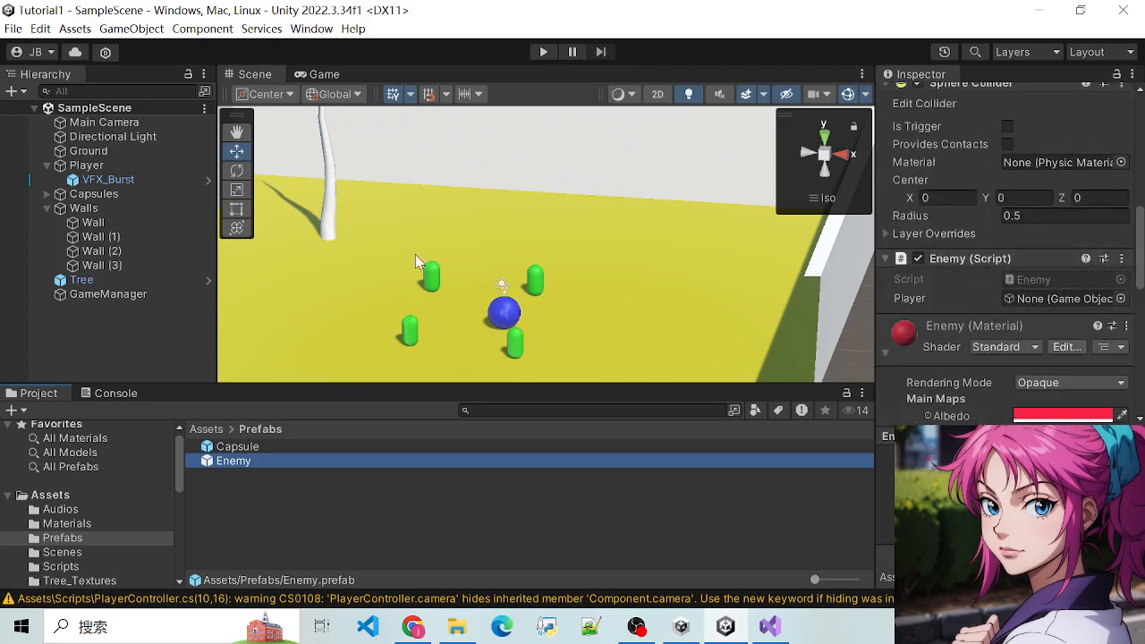
drag(90, 170, 1040, 298)
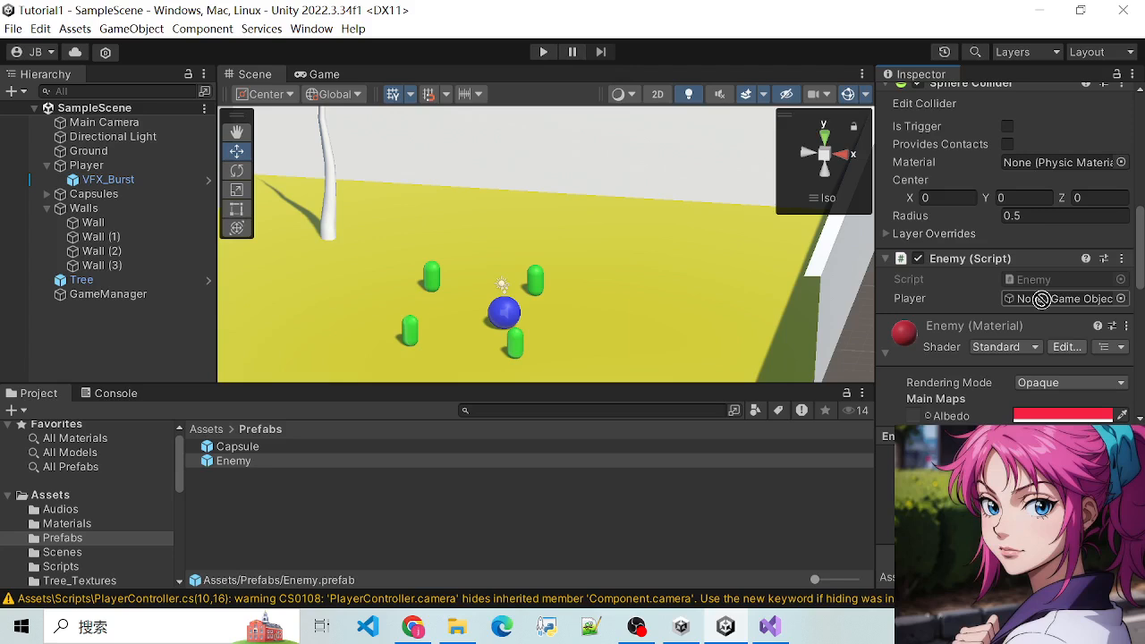
mouse_move(1040, 299)
mouse_down()
mouse_move(1030, 304)
mouse_move(1061, 302)
mouse_move(1055, 315)
mouse_up()
click(1121, 299)
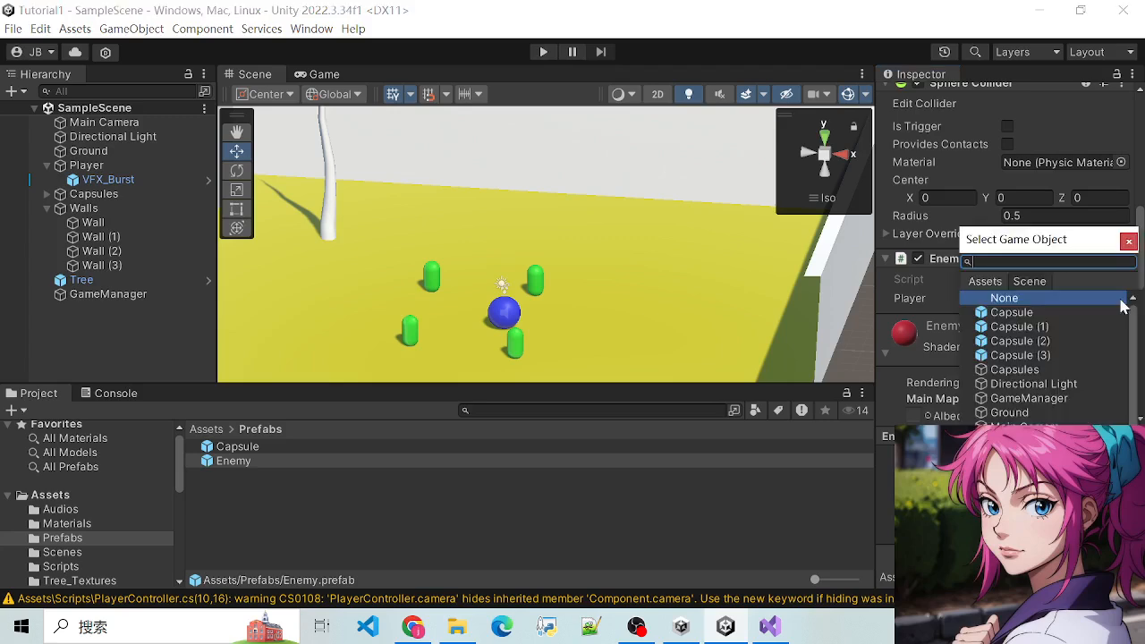
text(Player)
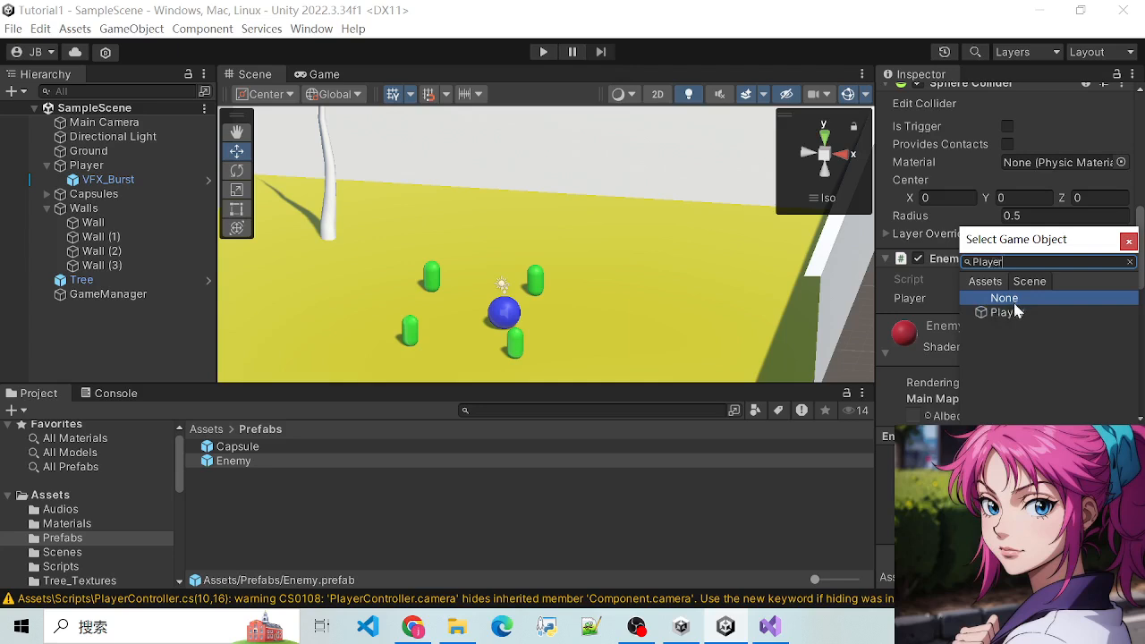
click(1005, 312)
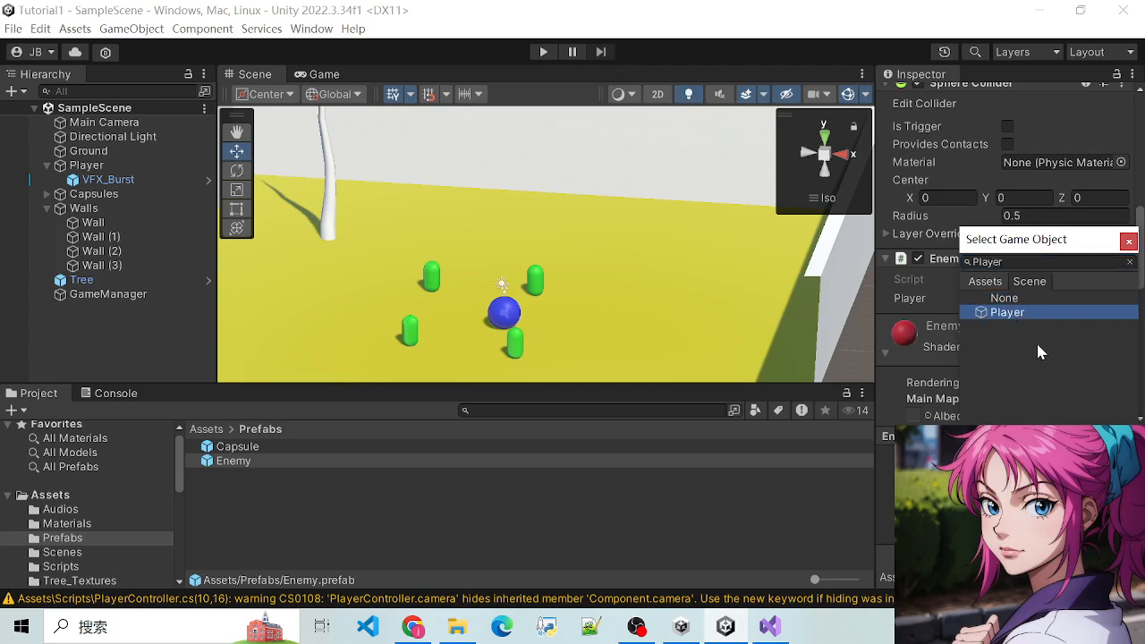
drag(1025, 240, 944, 236)
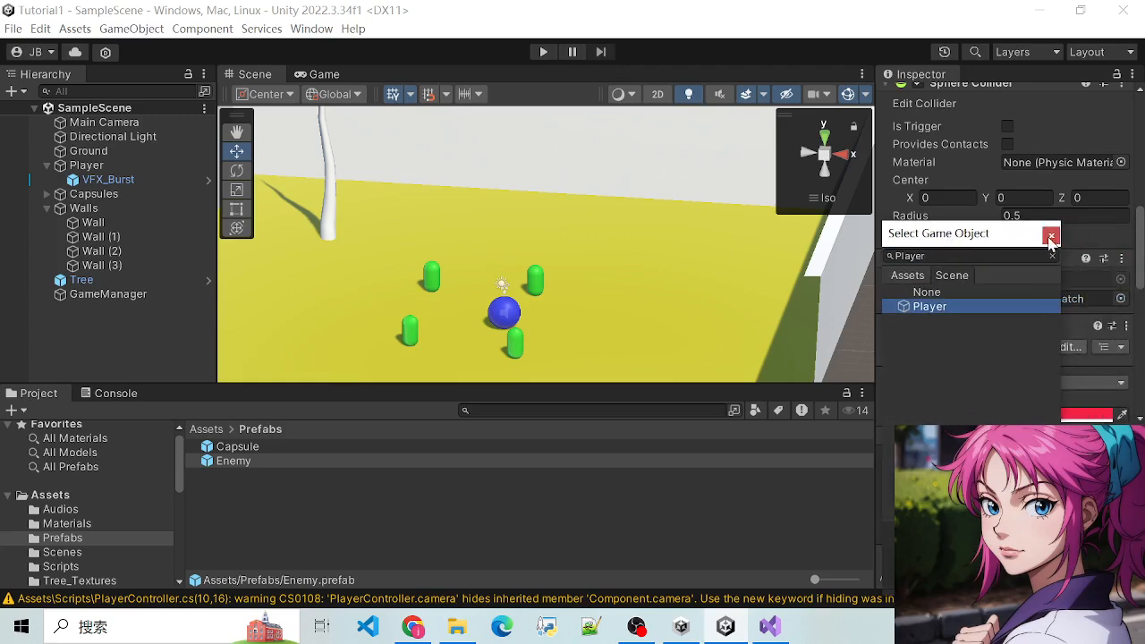
click(1047, 238)
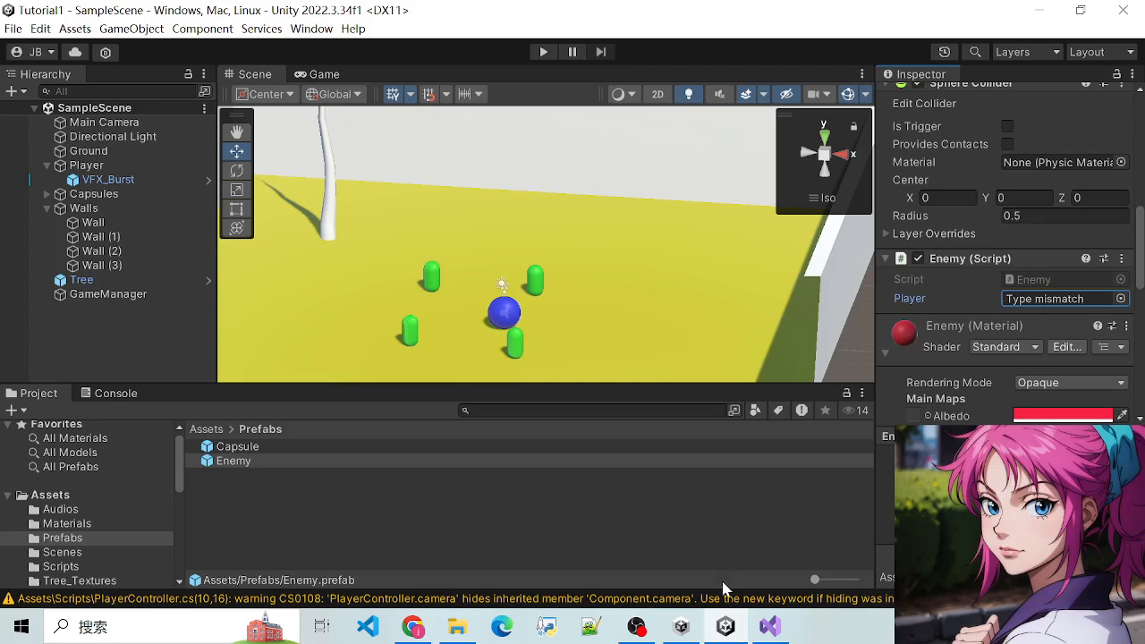
Check the player field's GameObject type in Visual Studio and compare it with the objects selectable for the Player field in Unity
click(765, 628)
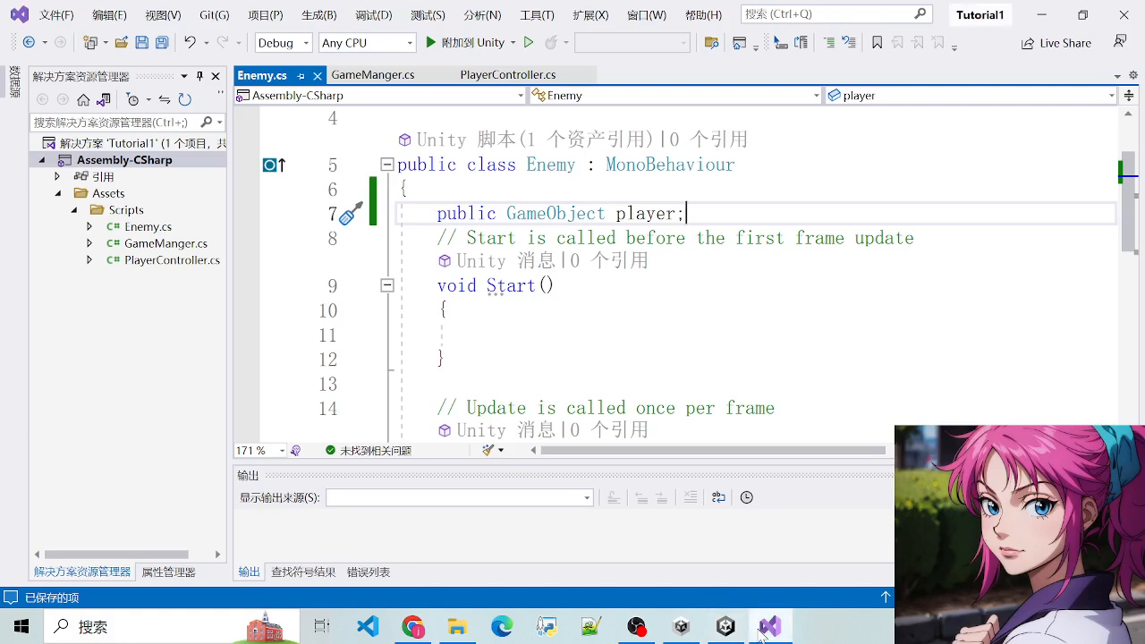
click(517, 212)
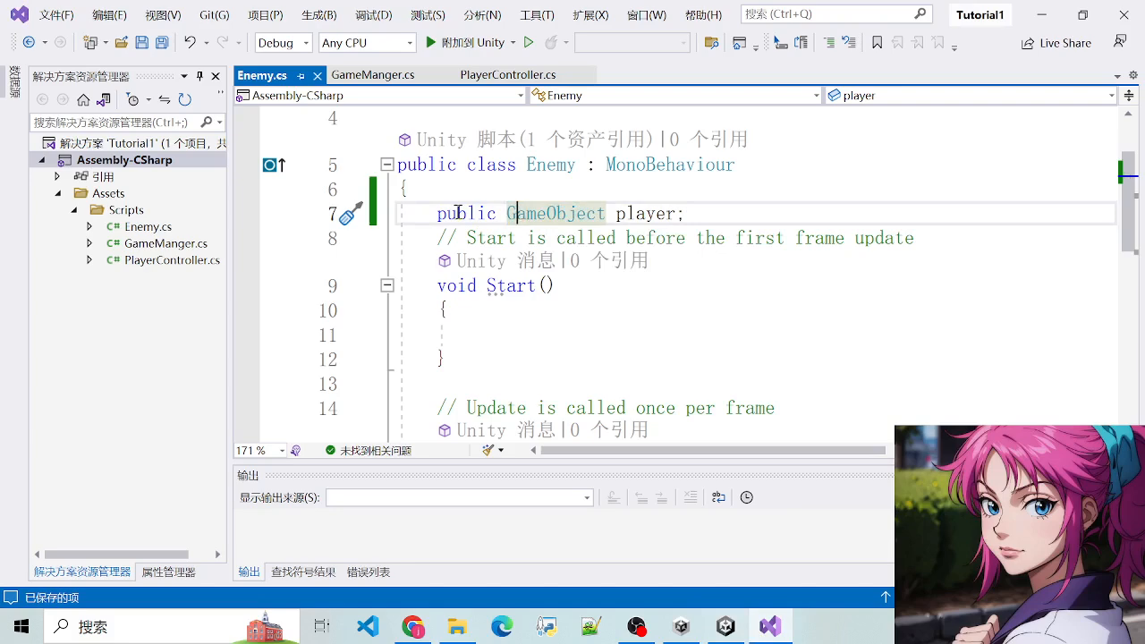
drag(438, 213, 707, 215)
click(707, 216)
double_click(539, 215)
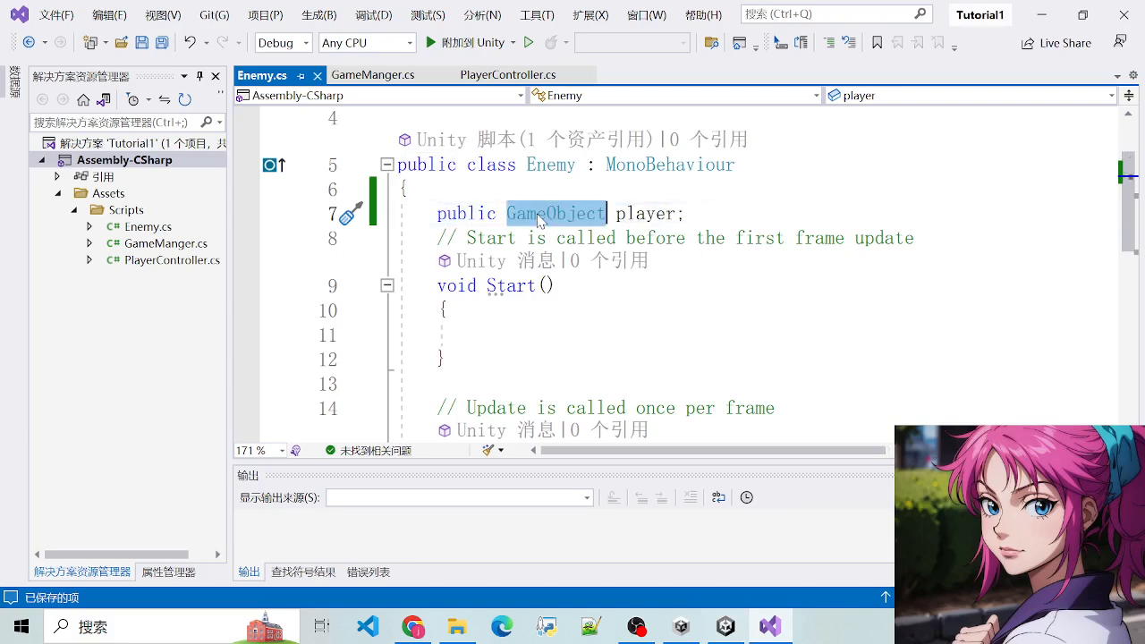
click(769, 628)
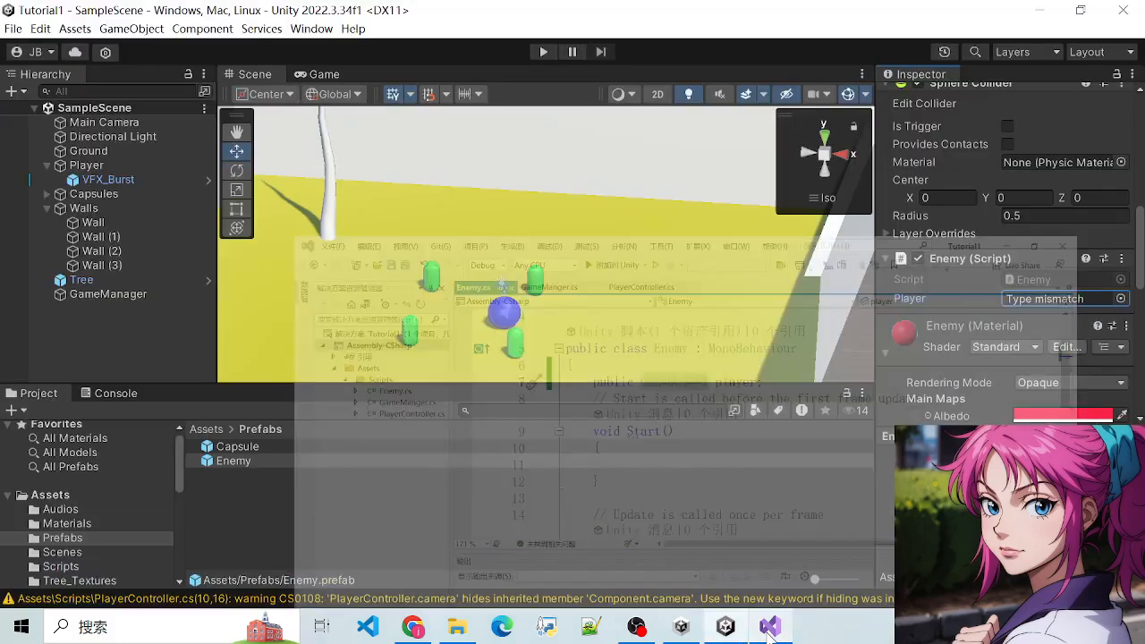
click(1119, 298)
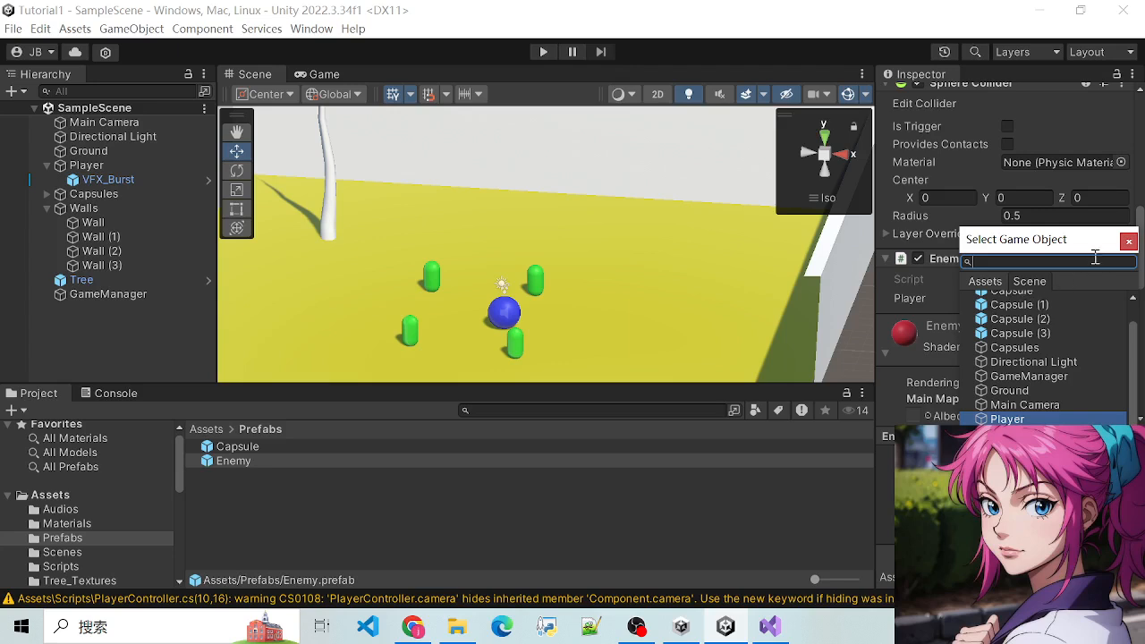
click(1128, 242)
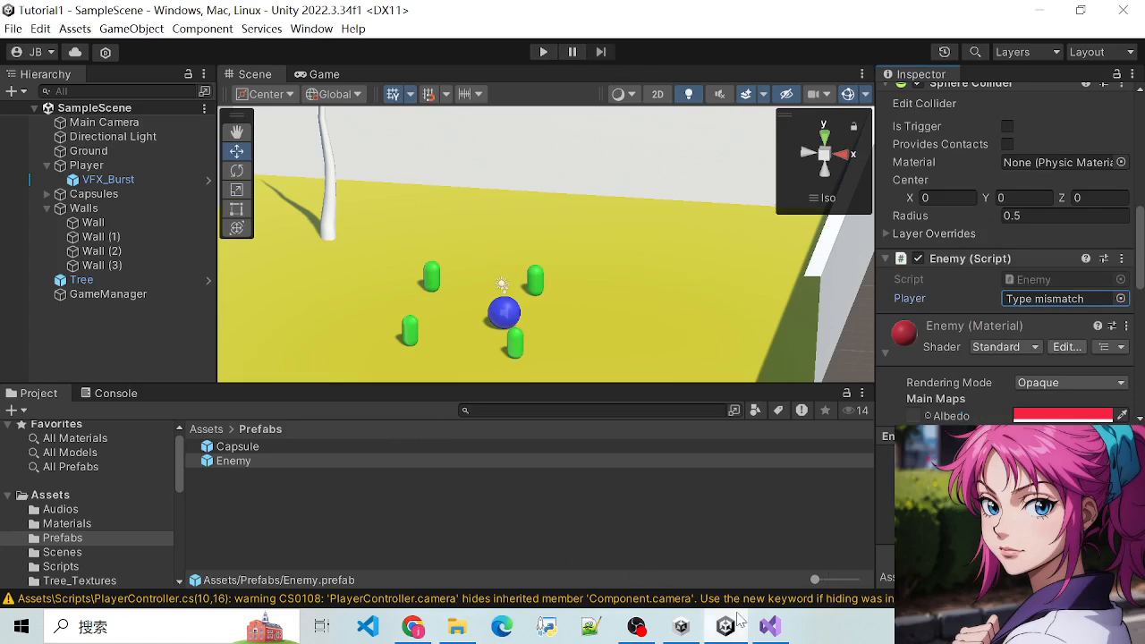
Re-examine the public GameObject player declaration in Visual Studio and the Player field's object choices in Unity
click(769, 626)
click(527, 242)
double_click(528, 214)
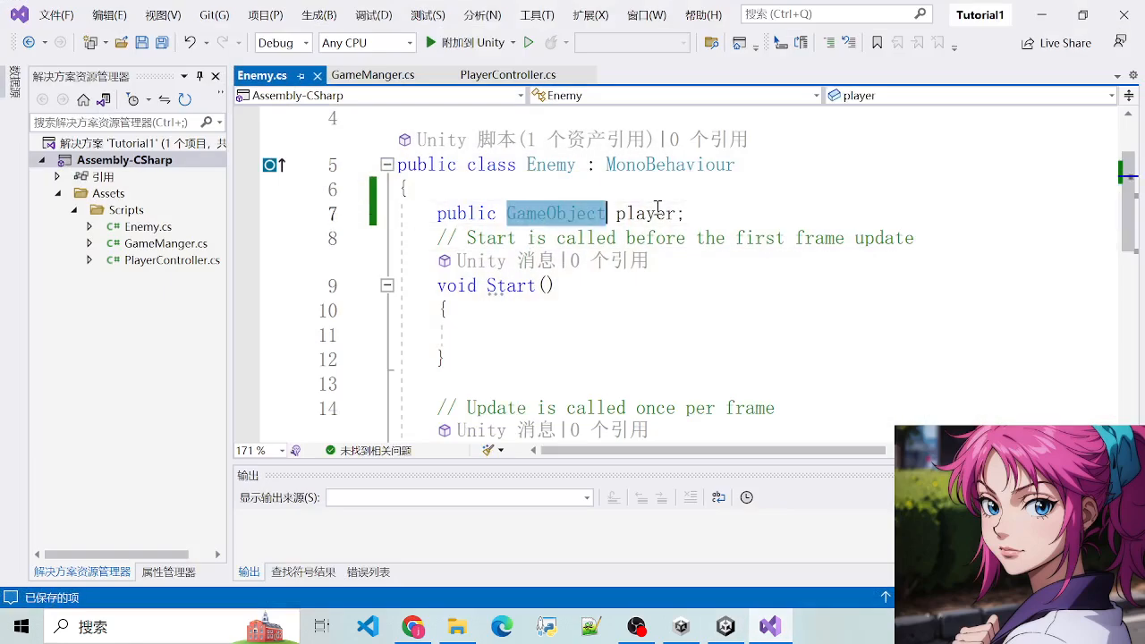
scroll(657, 207, up, 1)
click(677, 282)
drag(500, 282, 784, 291)
click(784, 291)
drag(623, 271, 733, 281)
click(733, 280)
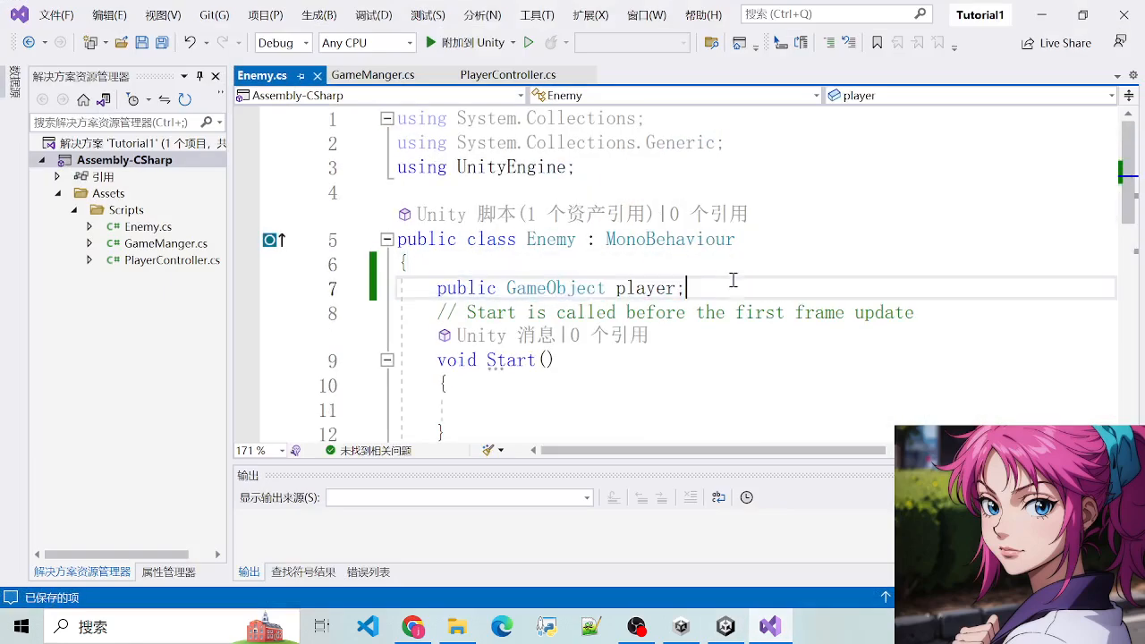
click(1041, 15)
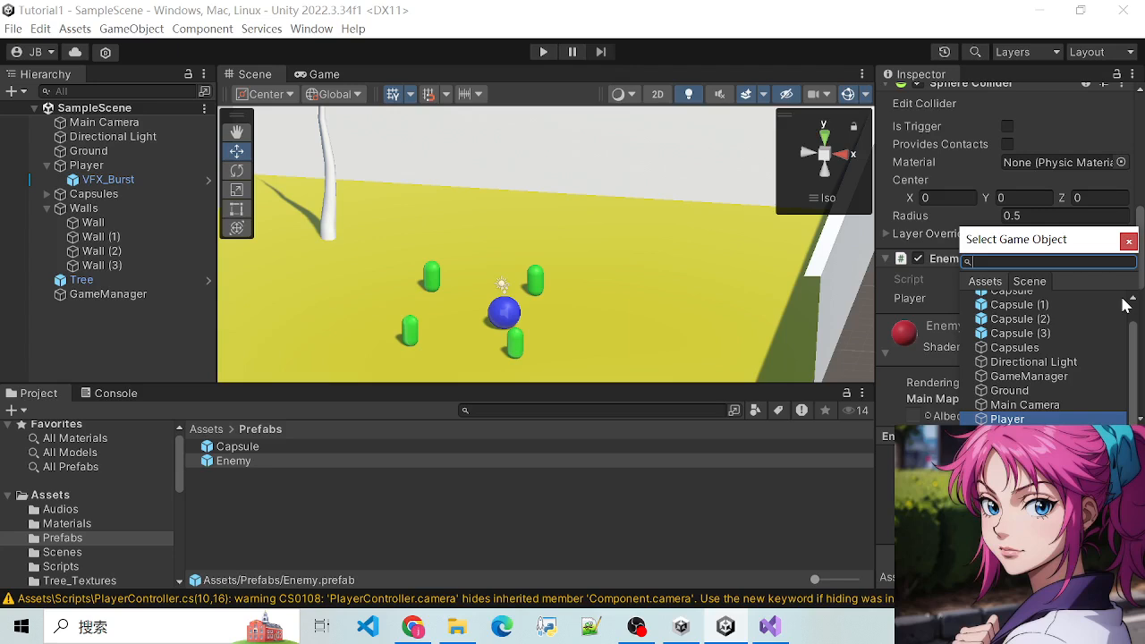
click(1129, 241)
click(1120, 299)
click(1130, 242)
Examine all components of the scene's Player object, from Transform through Player Controller and Rigidbody
click(87, 164)
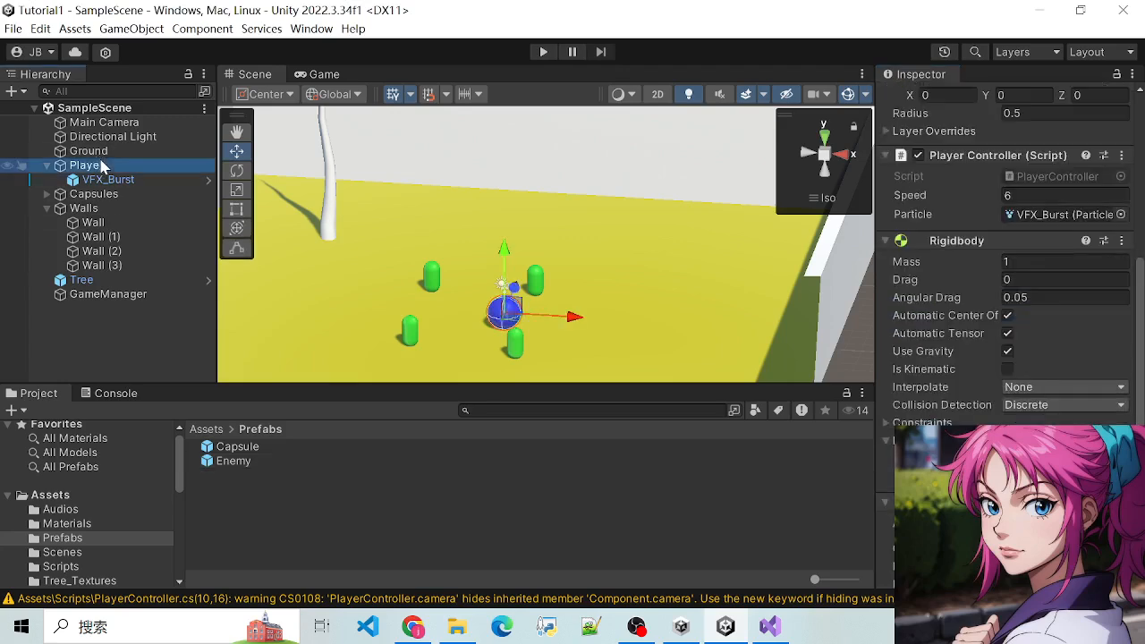
scroll(975, 174, up, 5)
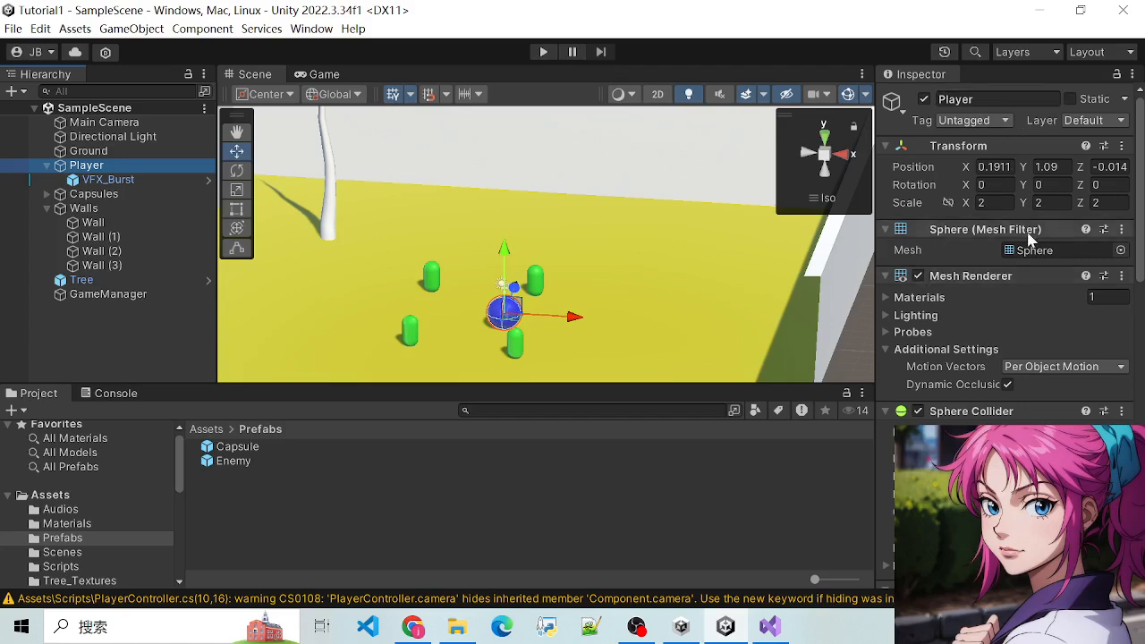
scroll(974, 295, down, 4)
scroll(952, 366, up, 4)
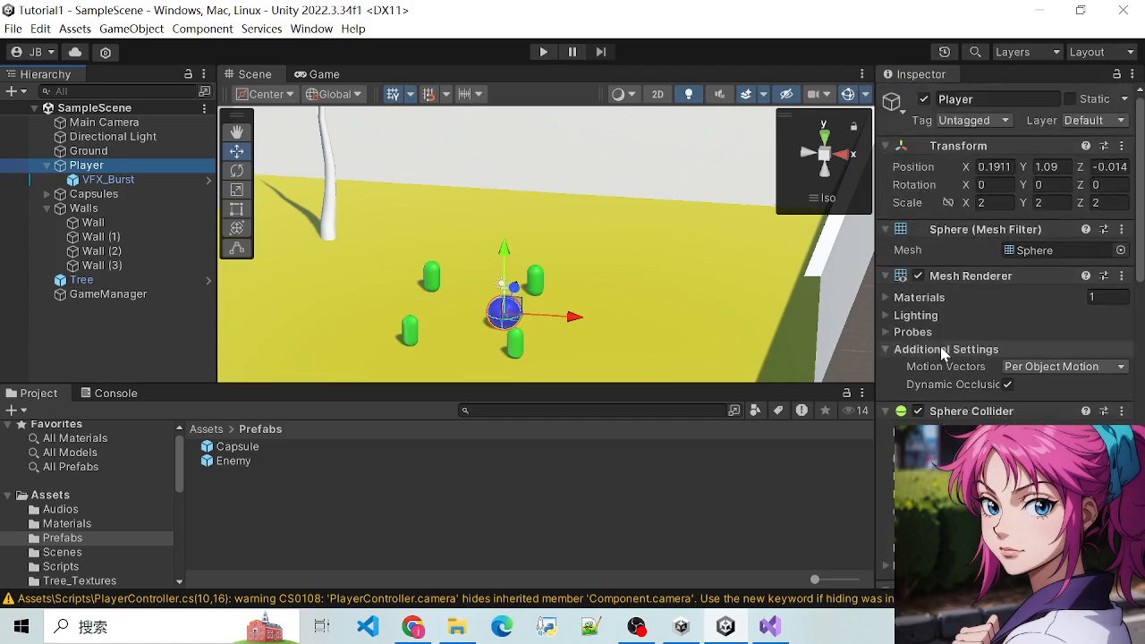
scroll(950, 402, down, 6)
scroll(953, 357, down, 8)
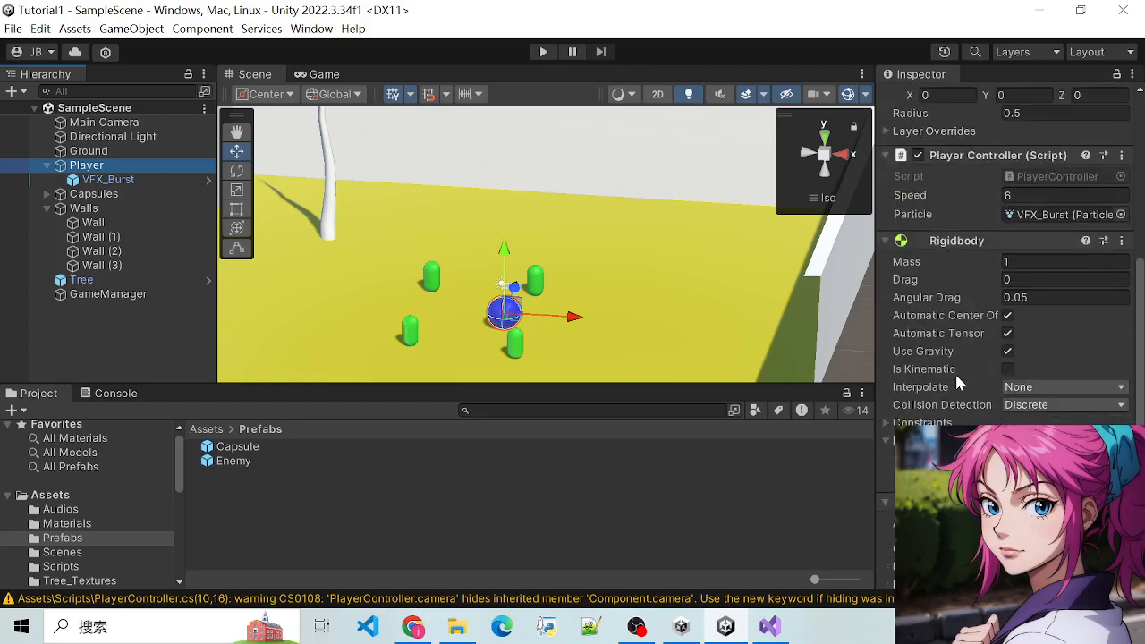
scroll(942, 367, up, 12)
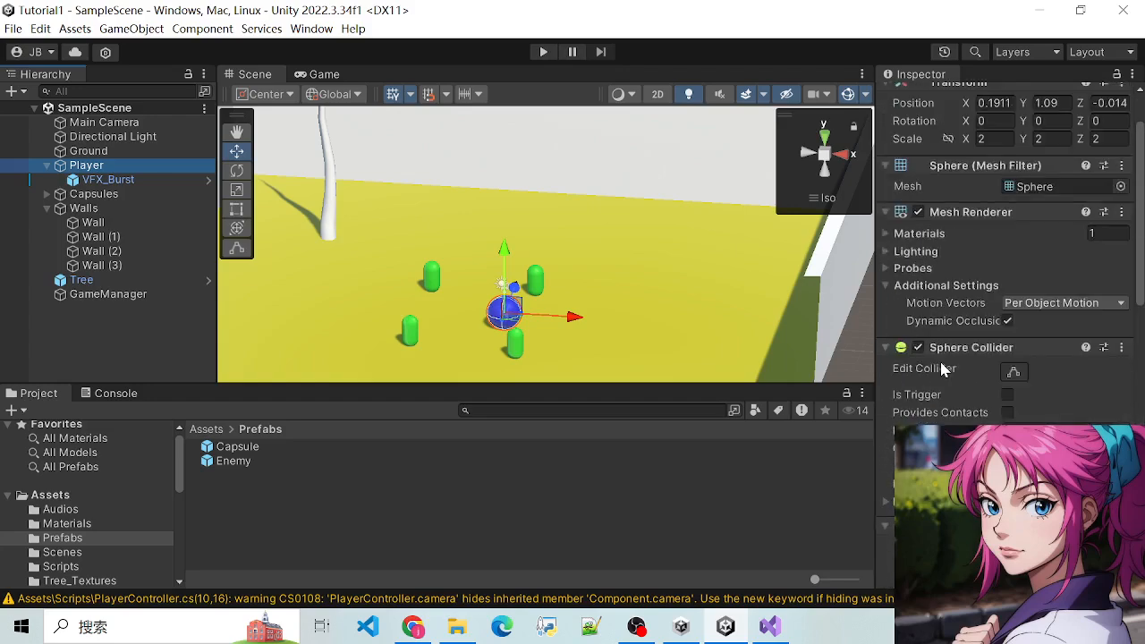
click(47, 166)
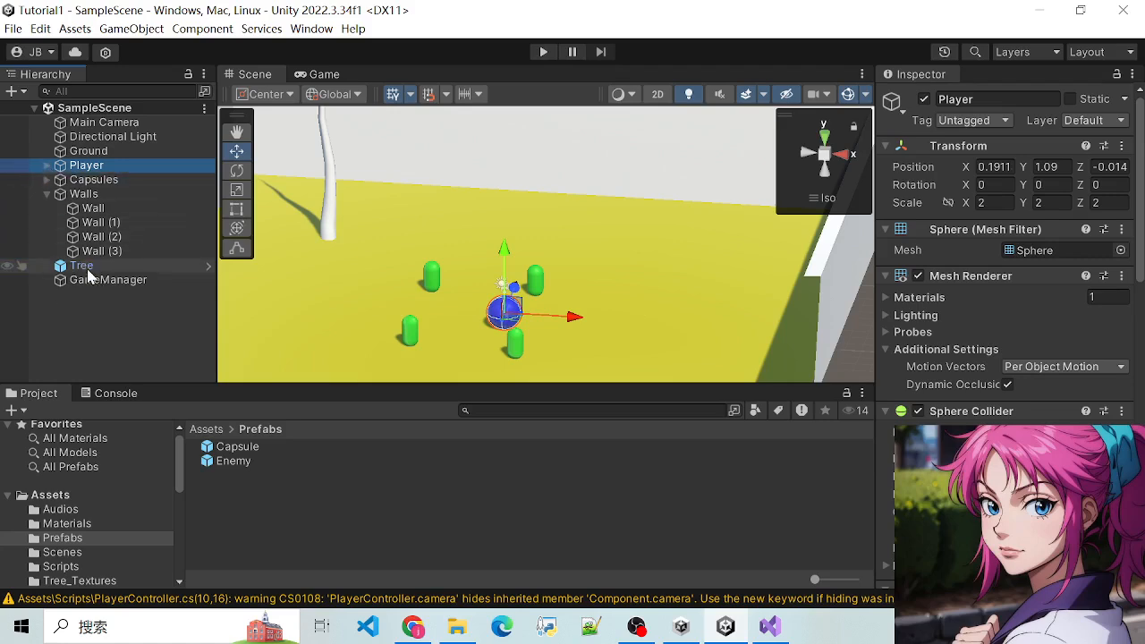
click(94, 179)
click(81, 165)
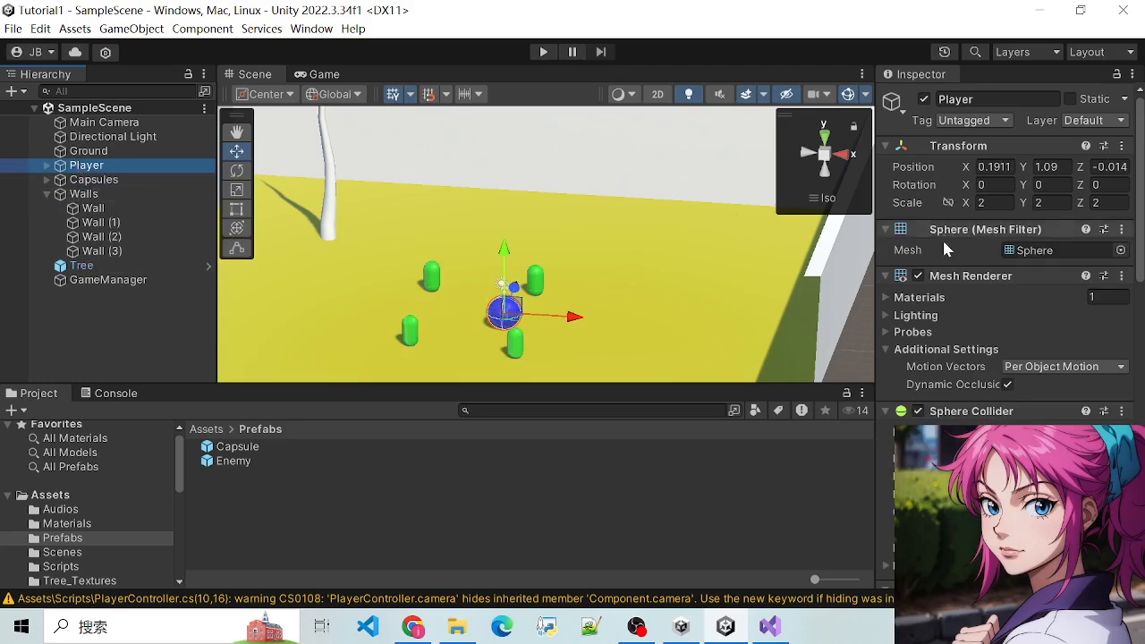
Re-examine the Player object's components, including the Sphere Collider, Player Controller script and Rigidbody
scroll(948, 270, down, 12)
scroll(959, 275, up, 6)
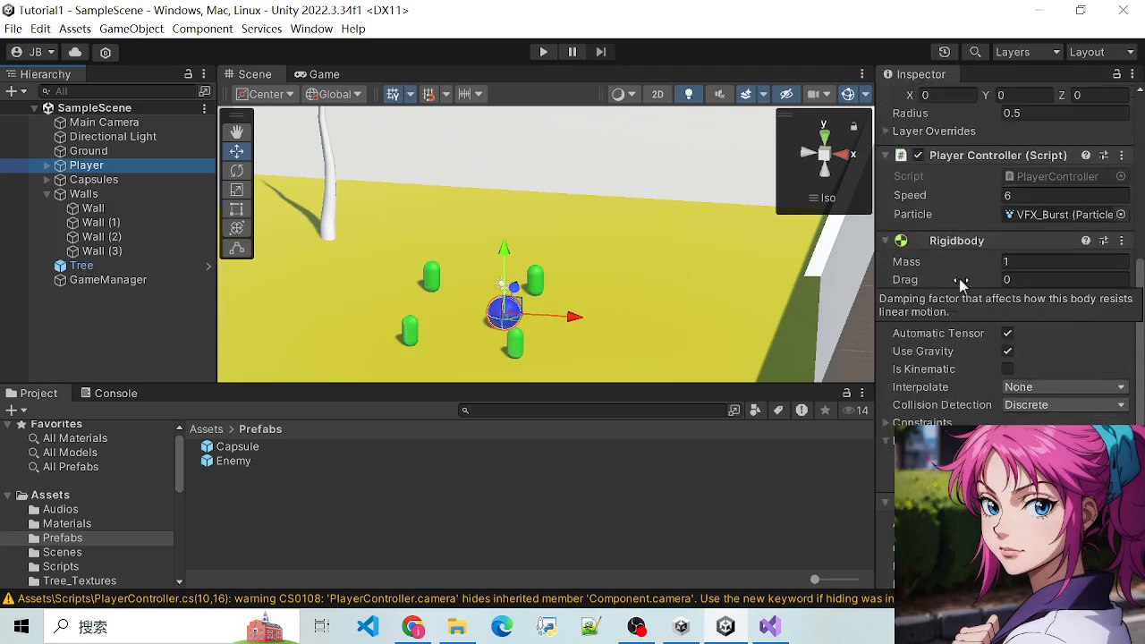
scroll(948, 304, down, 10)
scroll(932, 349, up, 15)
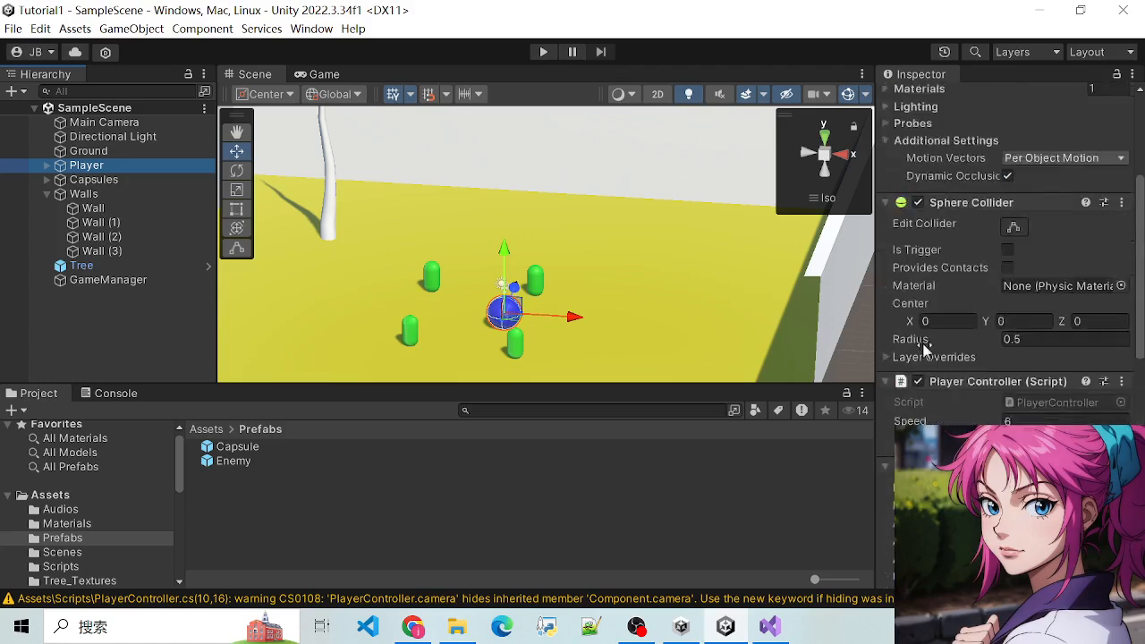
scroll(923, 347, up, 5)
scroll(921, 344, down, 15)
scroll(922, 356, up, 10)
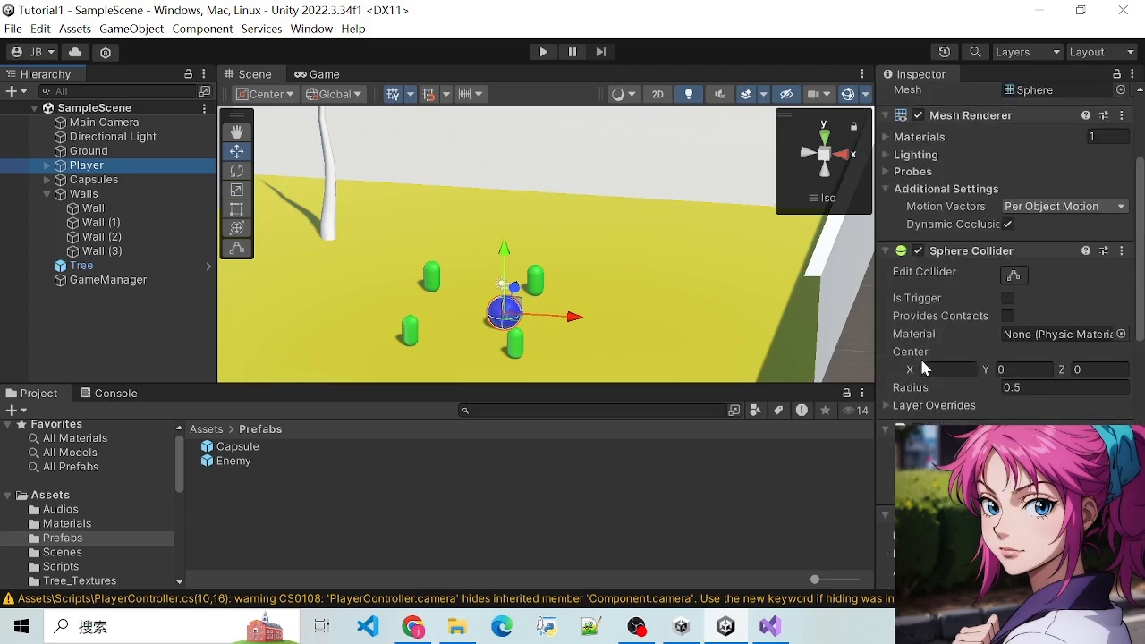
scroll(920, 355, up, 5)
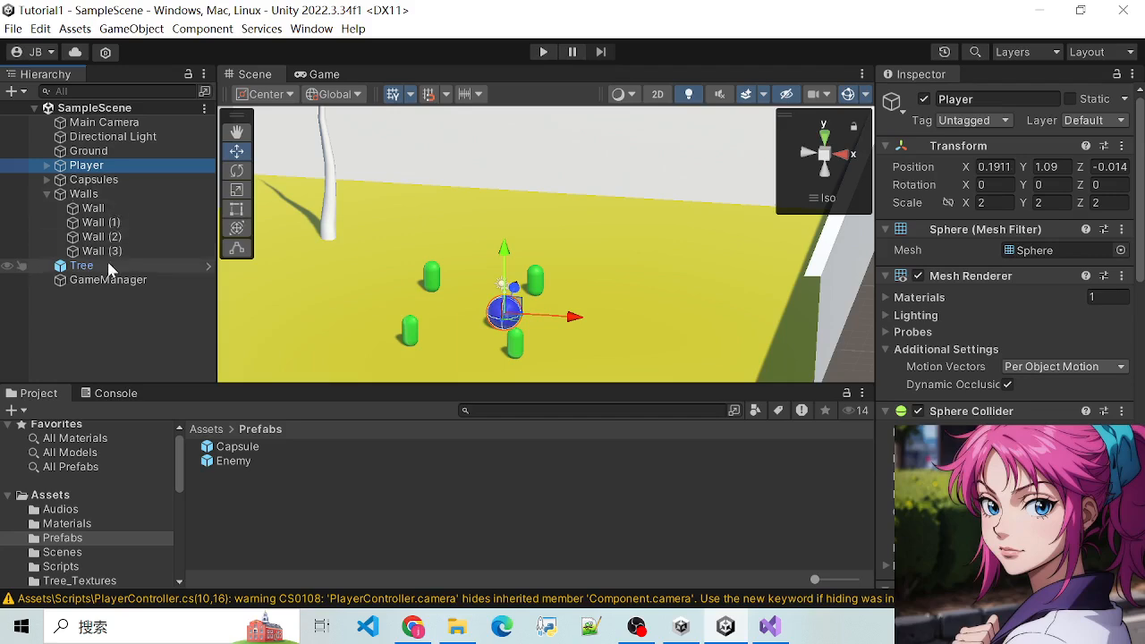
Try to assign the scene's Player object to the Player field of the Enemy prefab's Enemy script
click(234, 461)
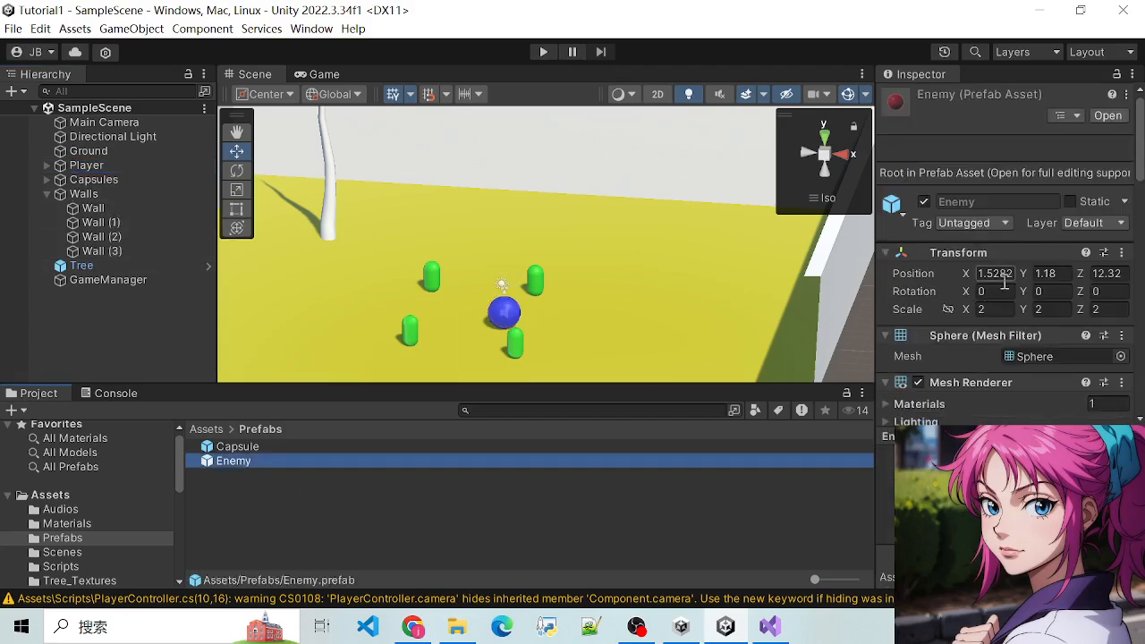
scroll(984, 295, down, 6)
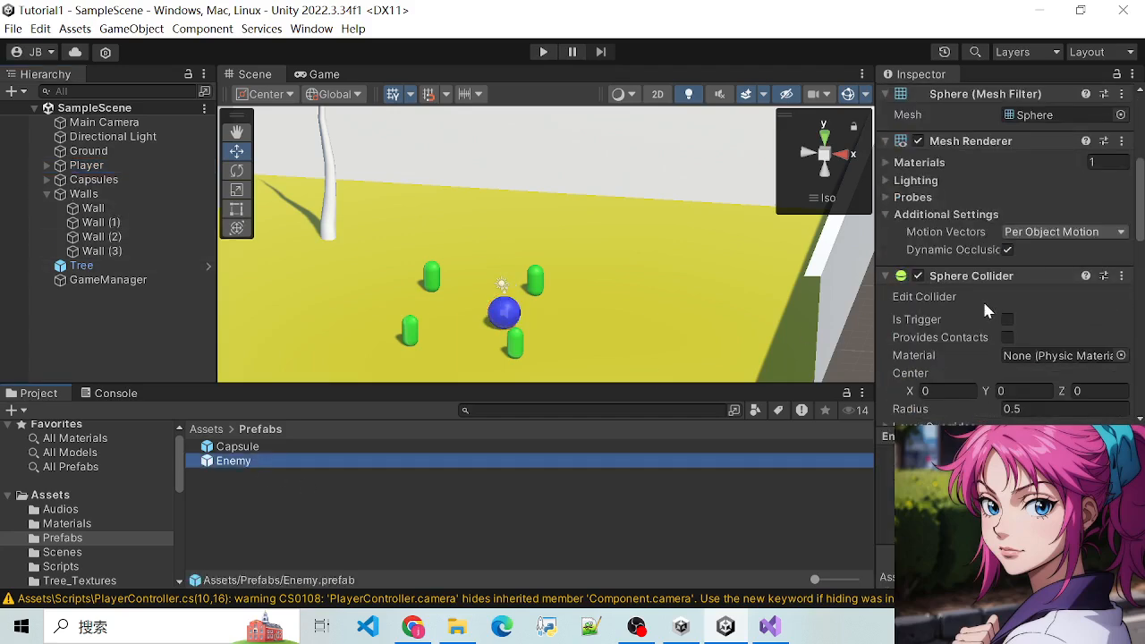
scroll(988, 309, down, 2)
scroll(986, 302, up, 1)
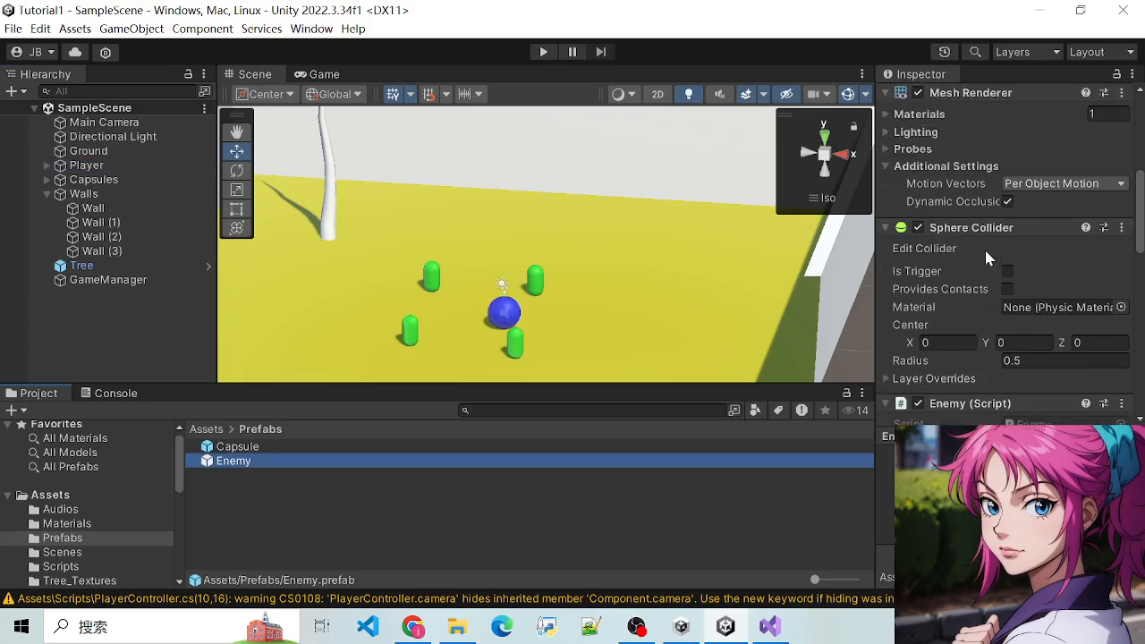
scroll(1032, 302, up, 1)
scroll(1032, 303, down, 5)
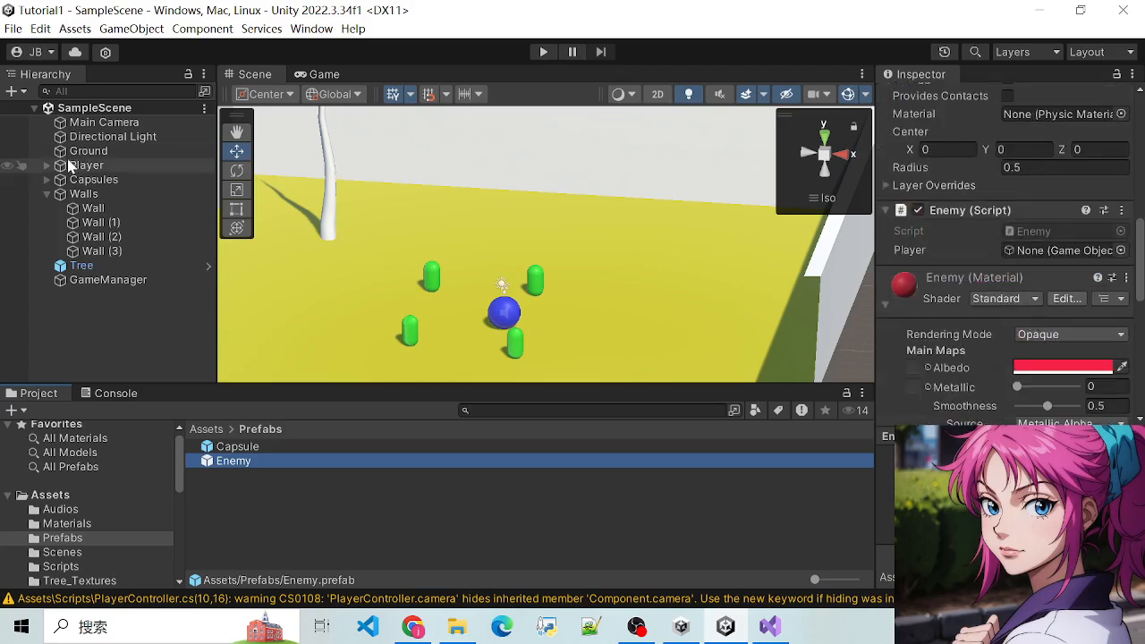
drag(76, 166, 942, 285)
drag(1035, 260, 1040, 251)
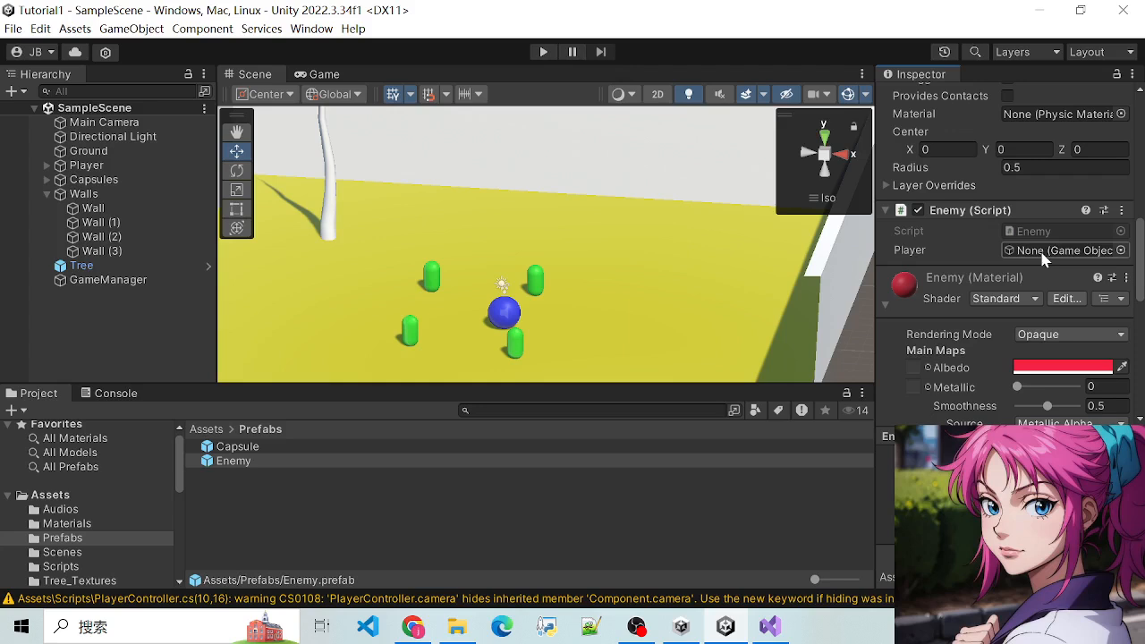
drag(1040, 258, 1040, 257)
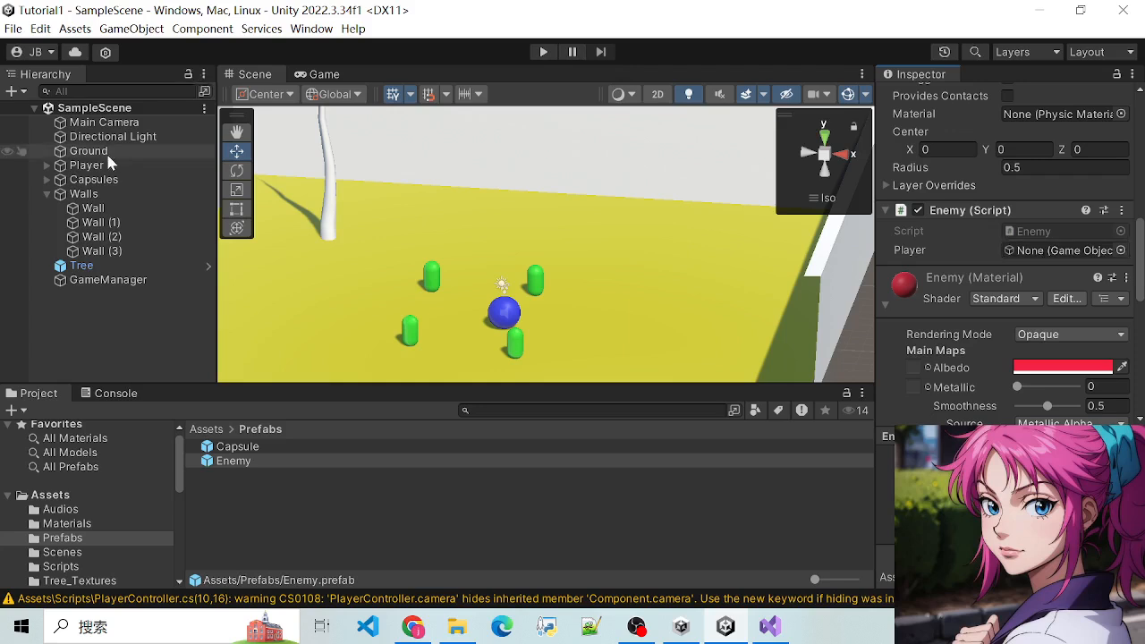
Set the tag of the scene's Player object to Player
click(87, 166)
scroll(999, 147, up, 5)
scroll(1000, 148, up, 5)
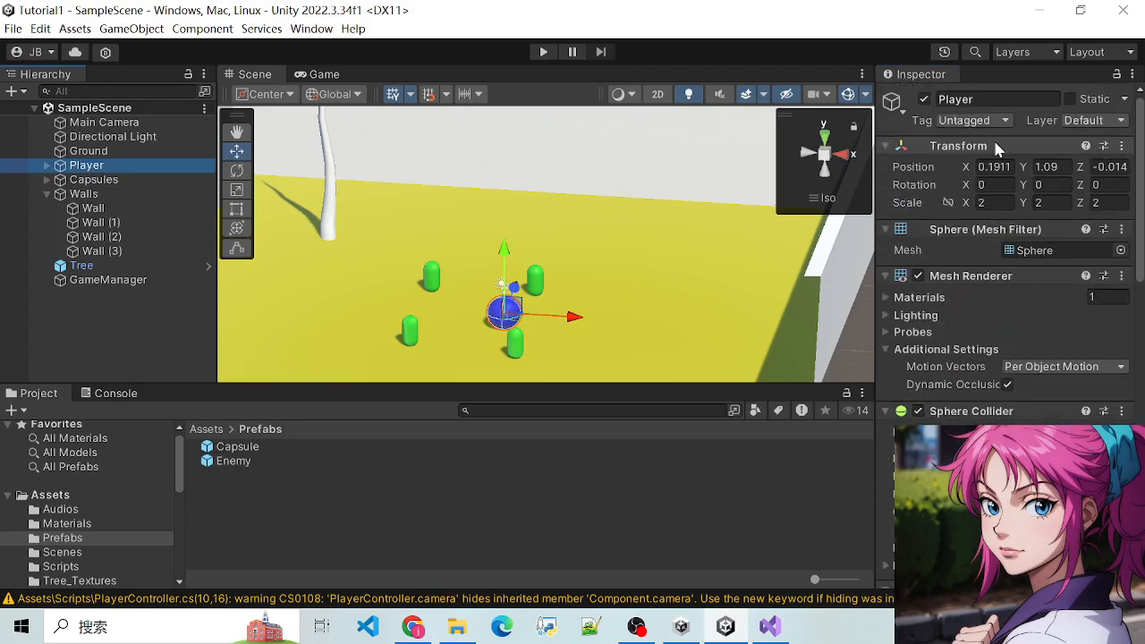
click(986, 124)
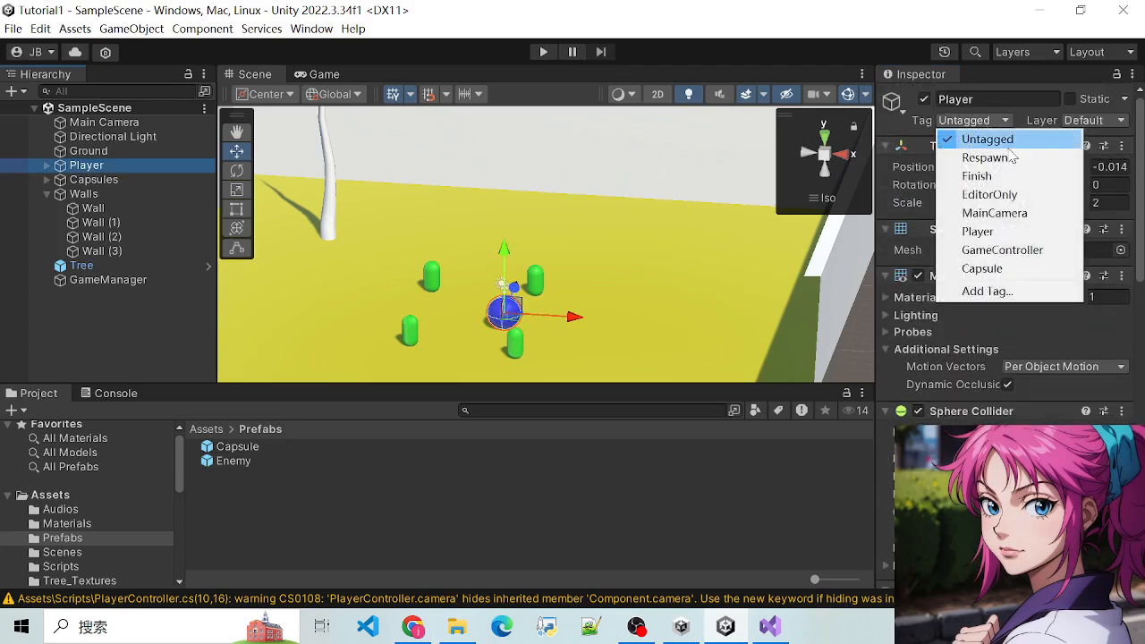
click(979, 233)
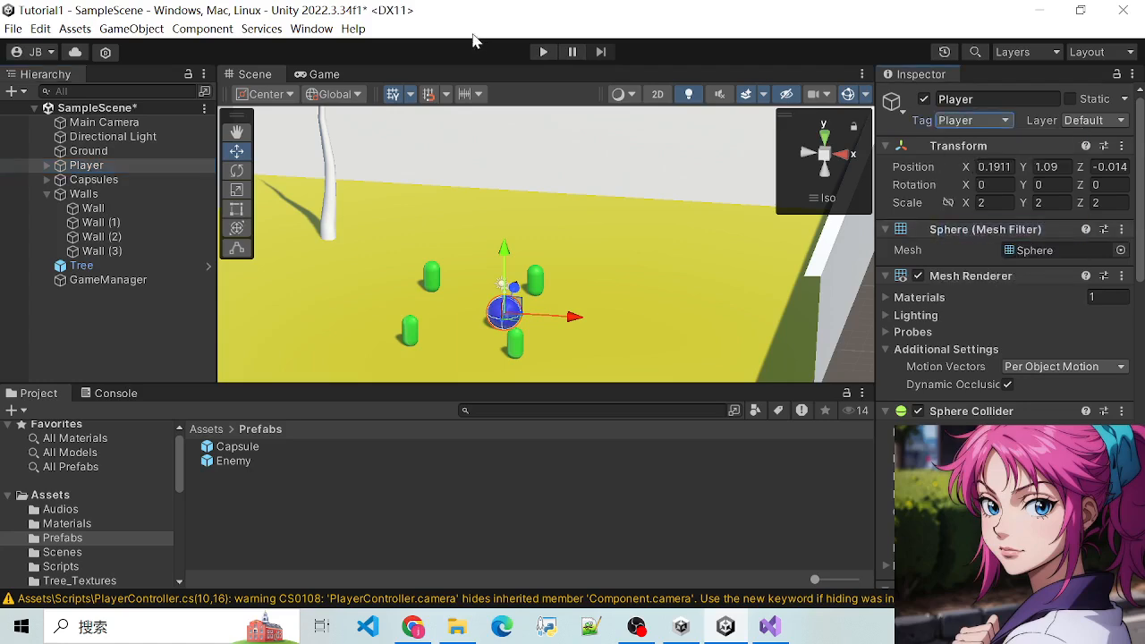
In Visual Studio, add player = GameObject.Find("Player"); to the Start method of Enemy.cs and save the script
click(783, 633)
scroll(472, 314, down, 1)
click(519, 332)
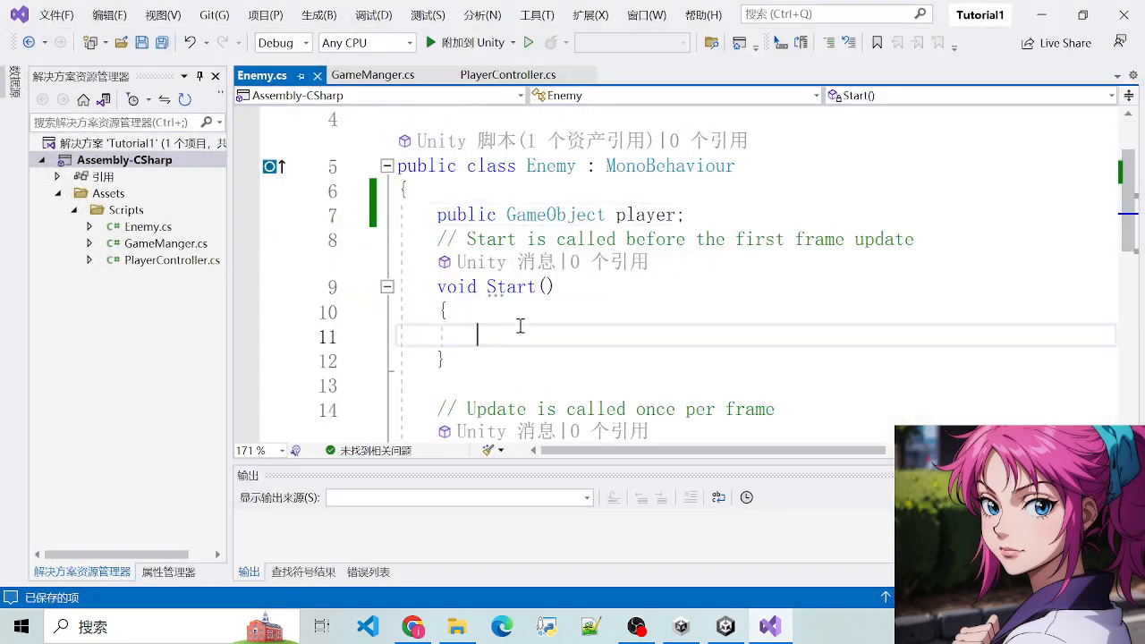
text(player)
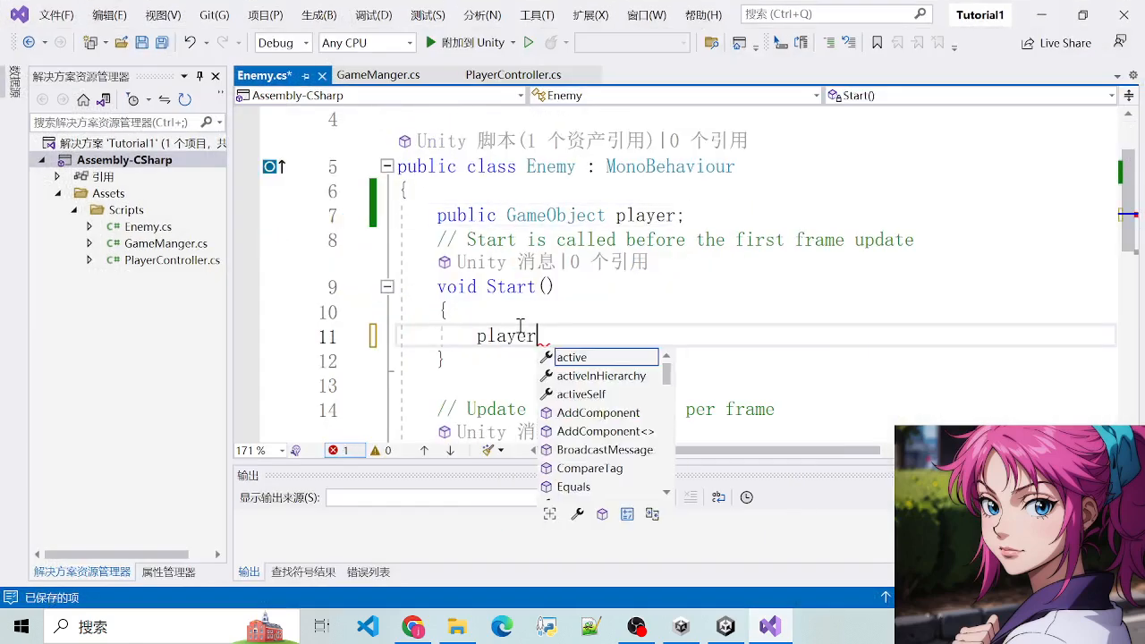
text( = GameO)
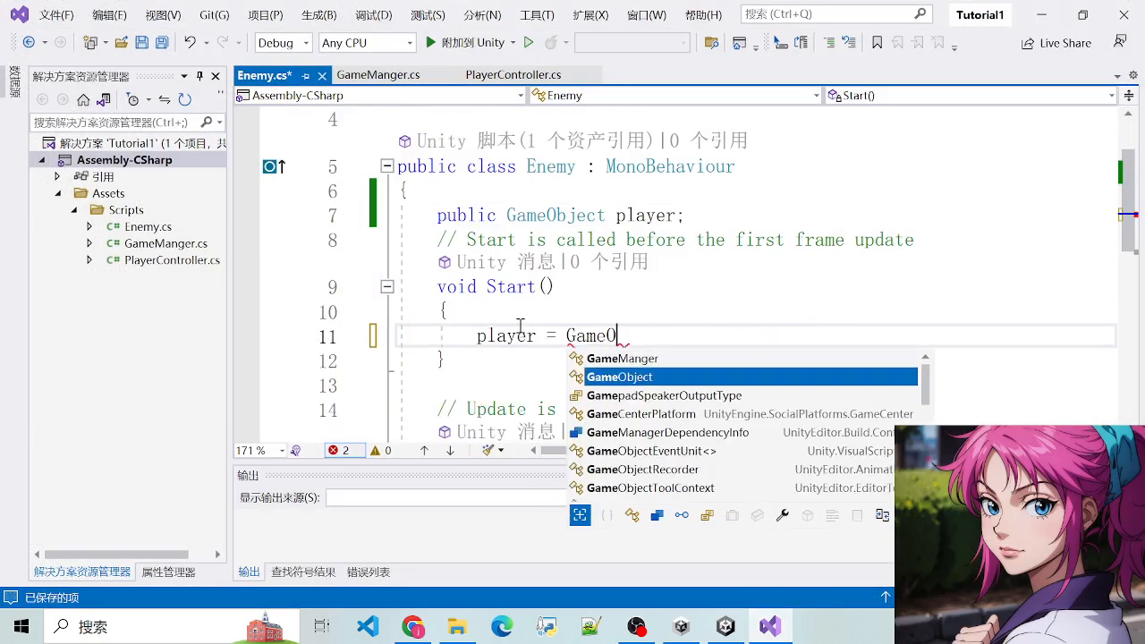
text(bject.Find()
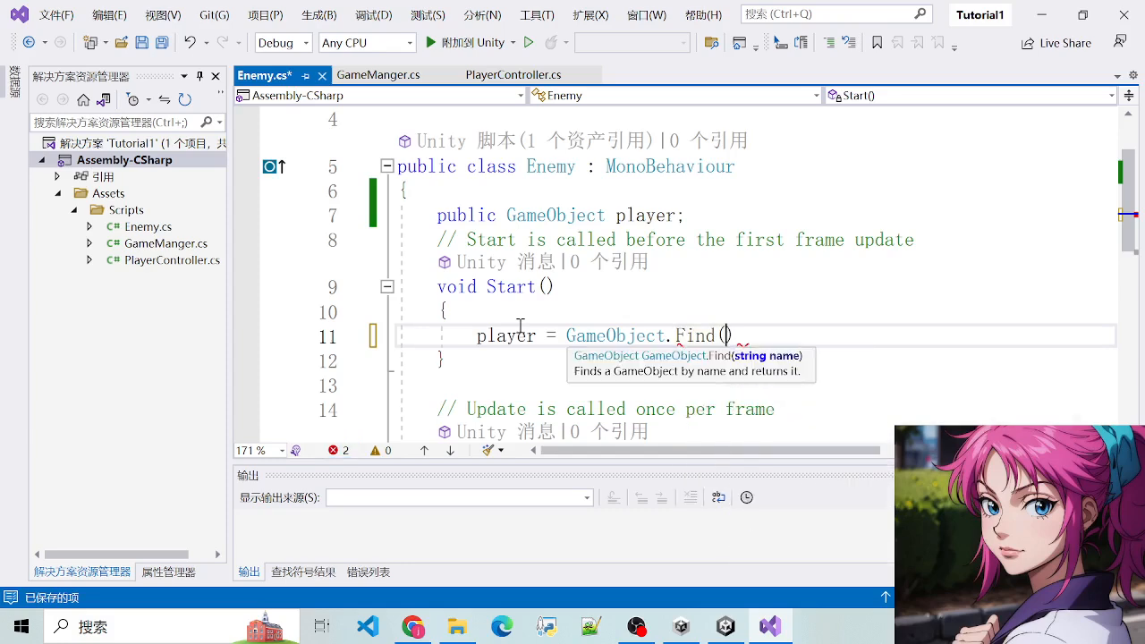
text("Player"))
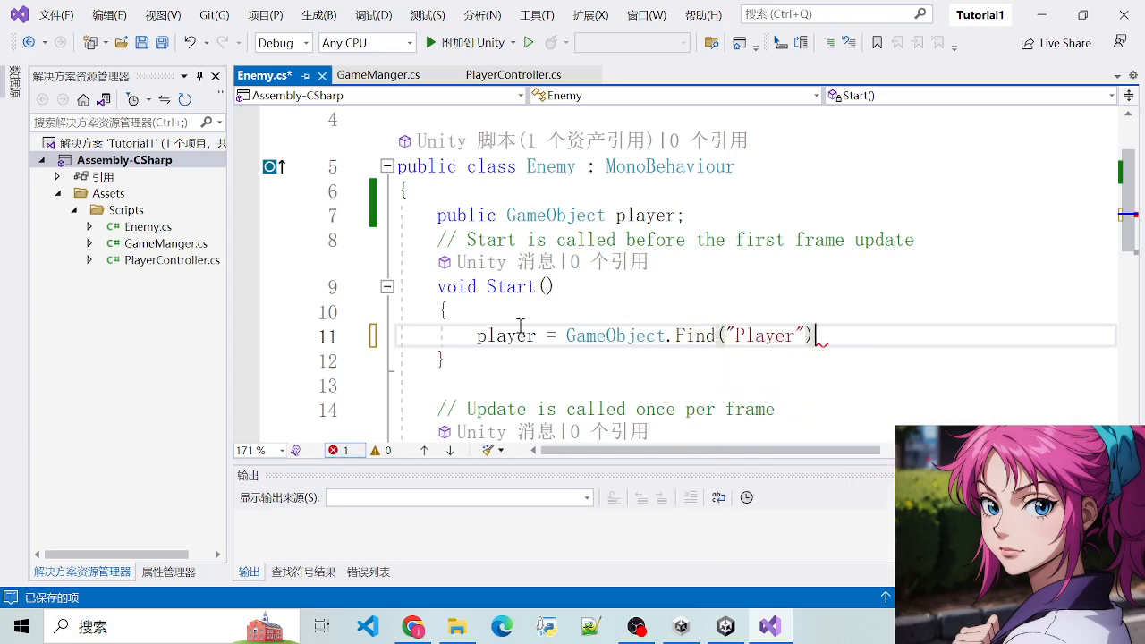
key(ctrl+s)
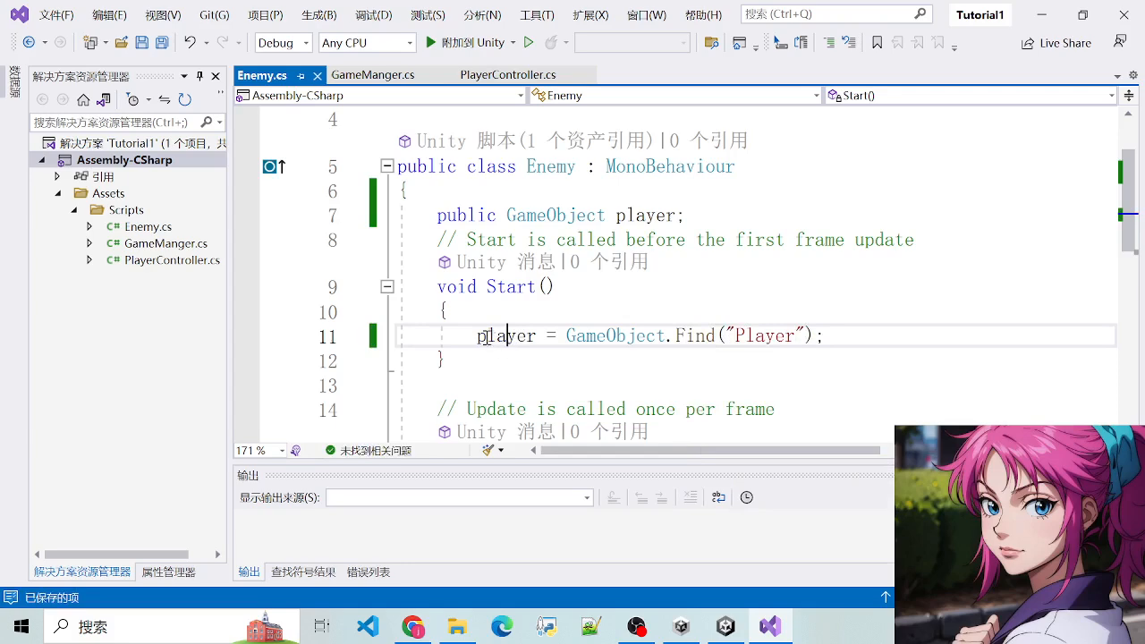
Review the GameObject.Find assignment in the Start method of Enemy.cs along with the Update method below it
drag(484, 337, 863, 333)
click(864, 333)
drag(484, 337, 881, 340)
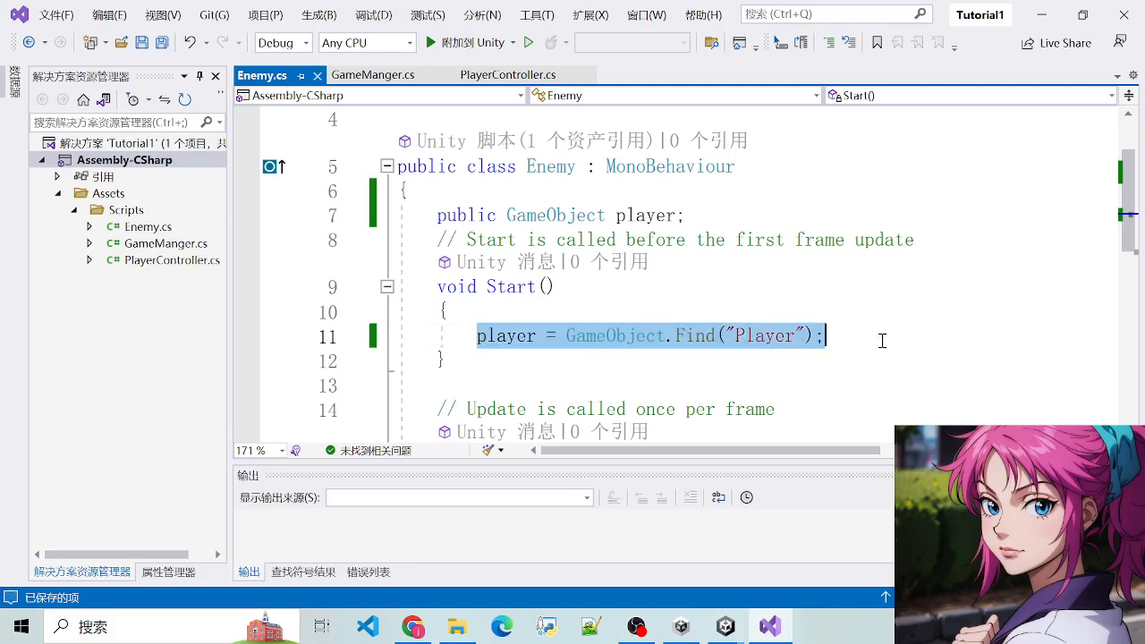
click(882, 340)
scroll(684, 335, down, 3)
scroll(480, 149, up, 1)
click(497, 261)
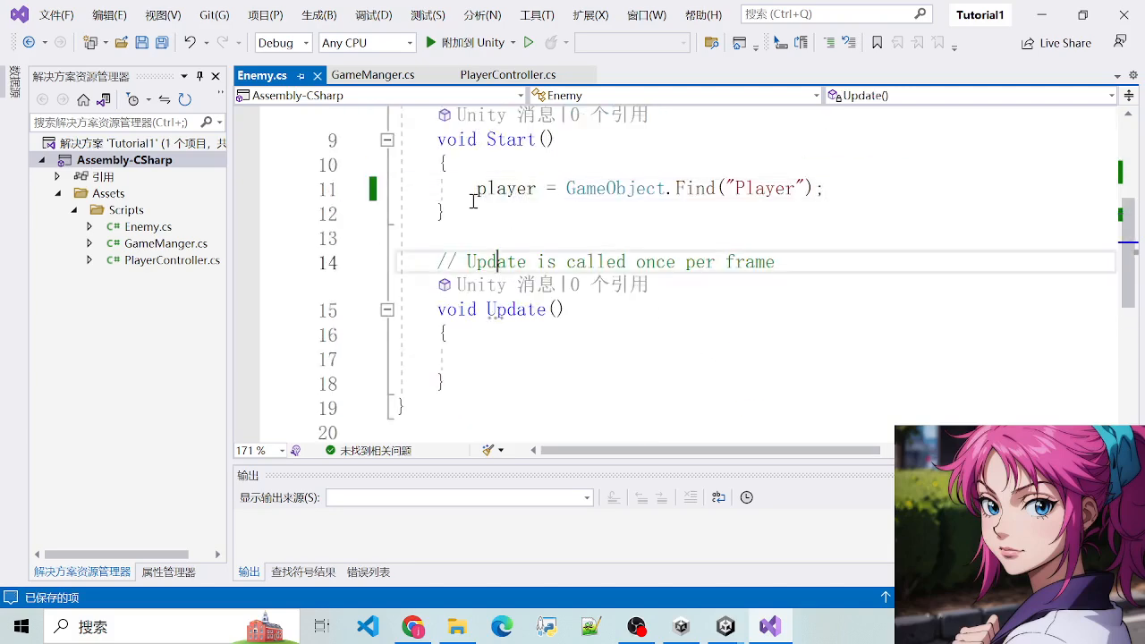
drag(475, 193, 897, 201)
scroll(687, 298, down, 1)
scroll(662, 290, up, 1)
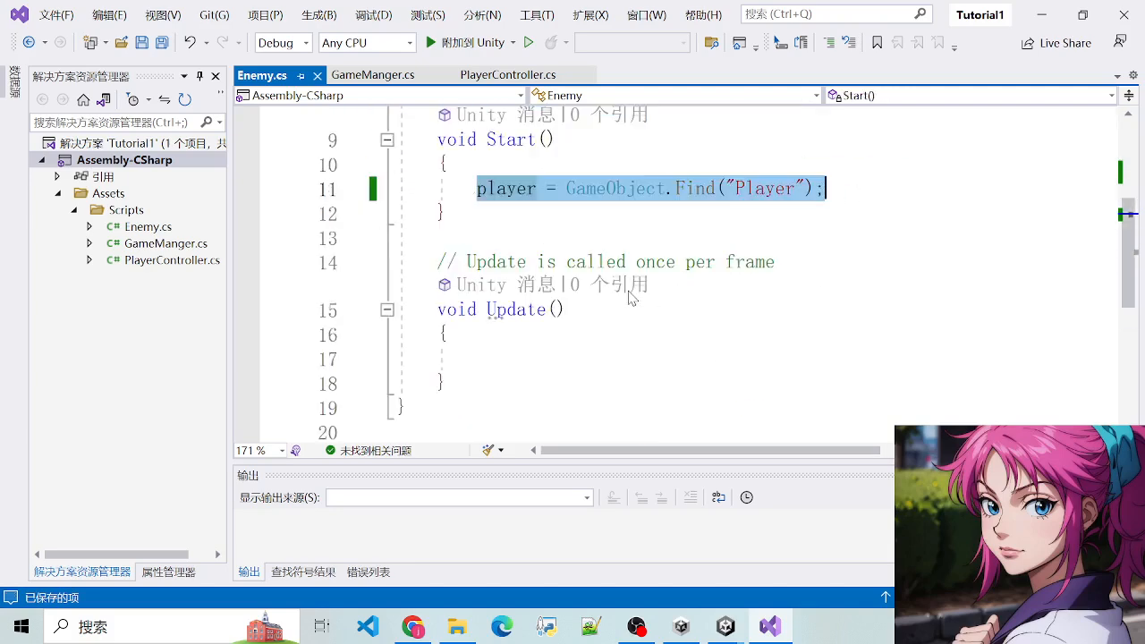
scroll(623, 283, down, 1)
click(573, 286)
scroll(536, 250, up, 1)
drag(479, 187, 864, 183)
click(864, 183)
click(538, 379)
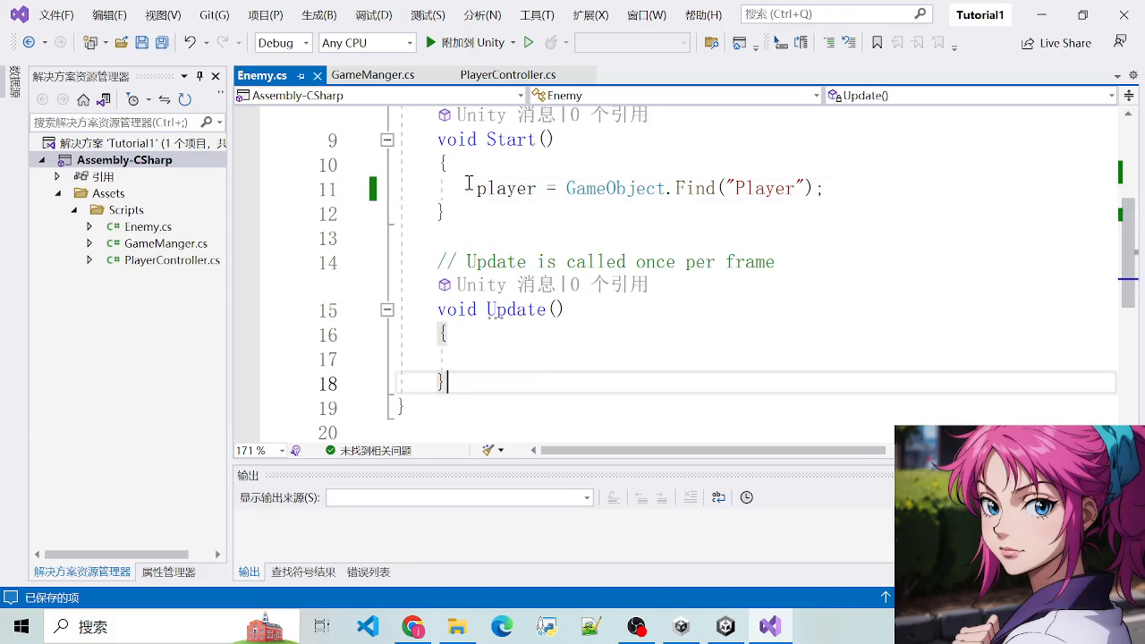
scroll(516, 373, up, 2)
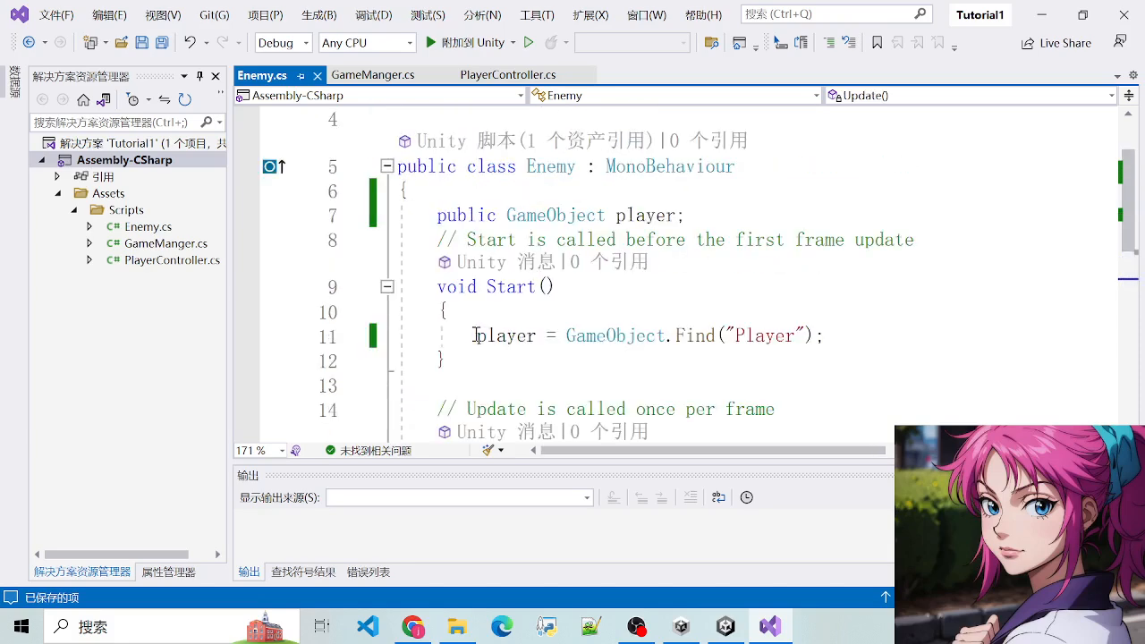
drag(476, 335, 825, 336)
click(849, 335)
drag(476, 335, 843, 346)
click(843, 345)
scroll(702, 373, down, 3)
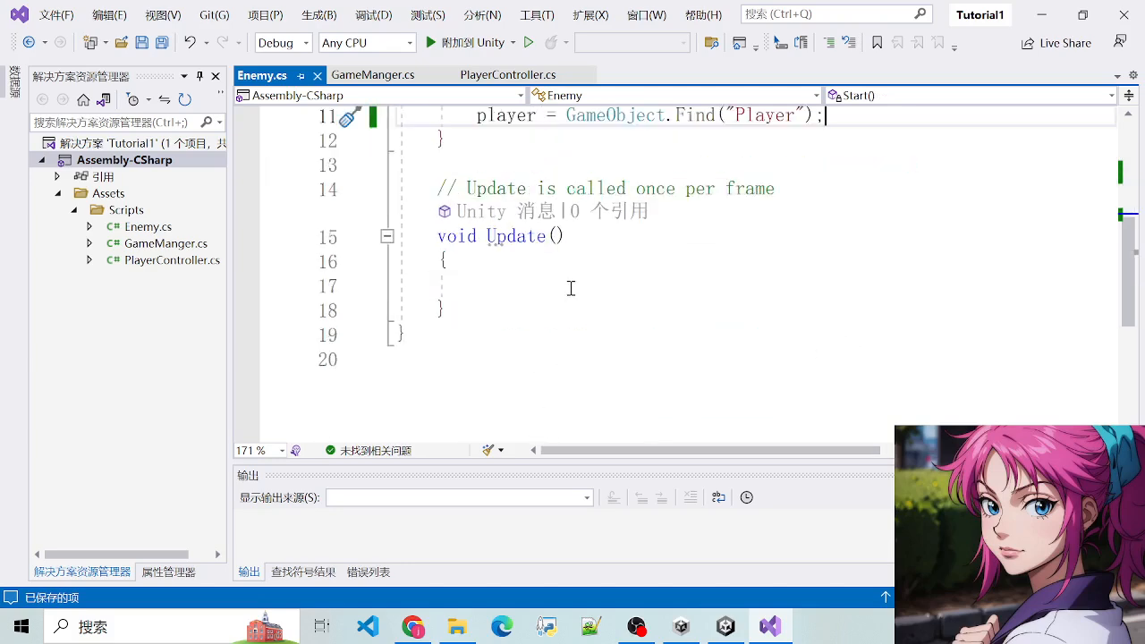
Begin a Vector3 variable named lookDirection with an assignment in the Update method of Enemy.cs
click(571, 288)
scroll(627, 303, up, 1)
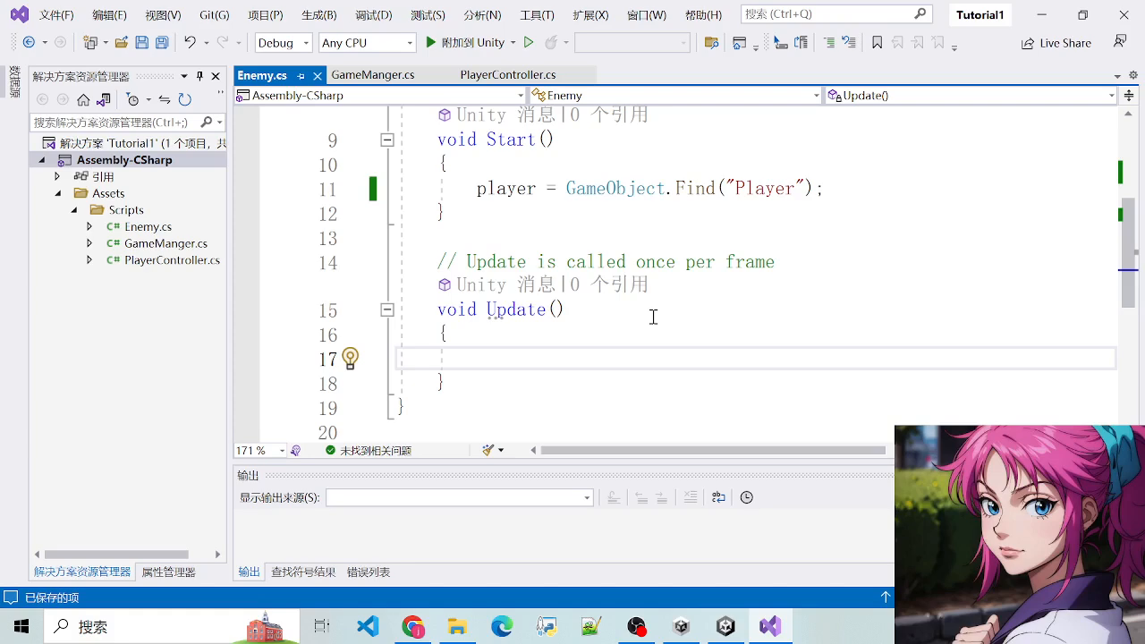
text(Vector)
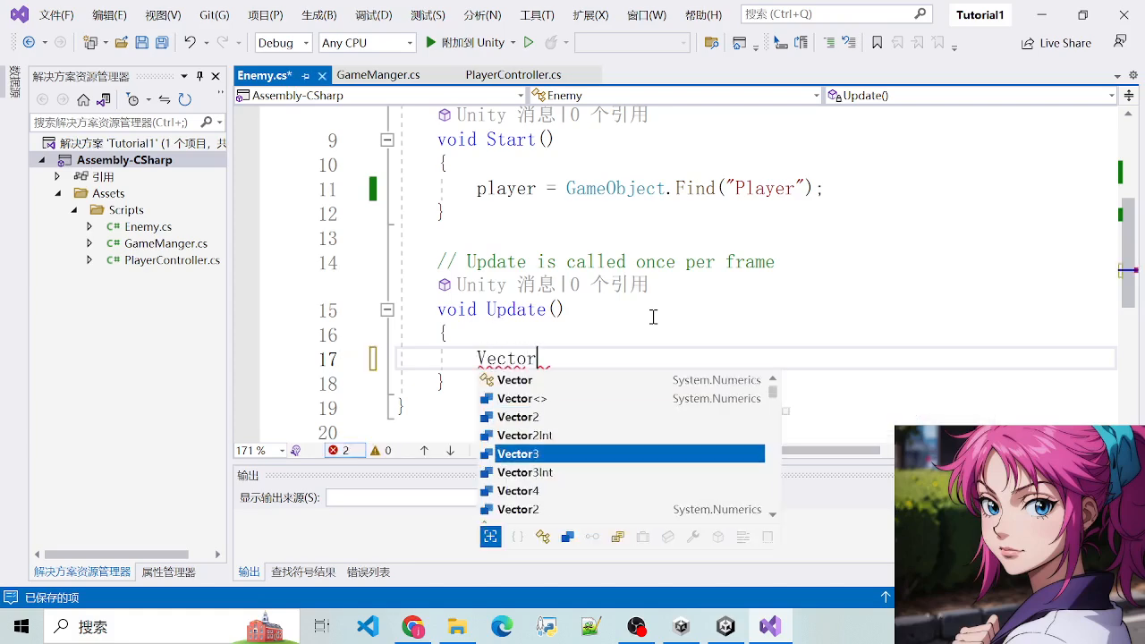
text(3 dire)
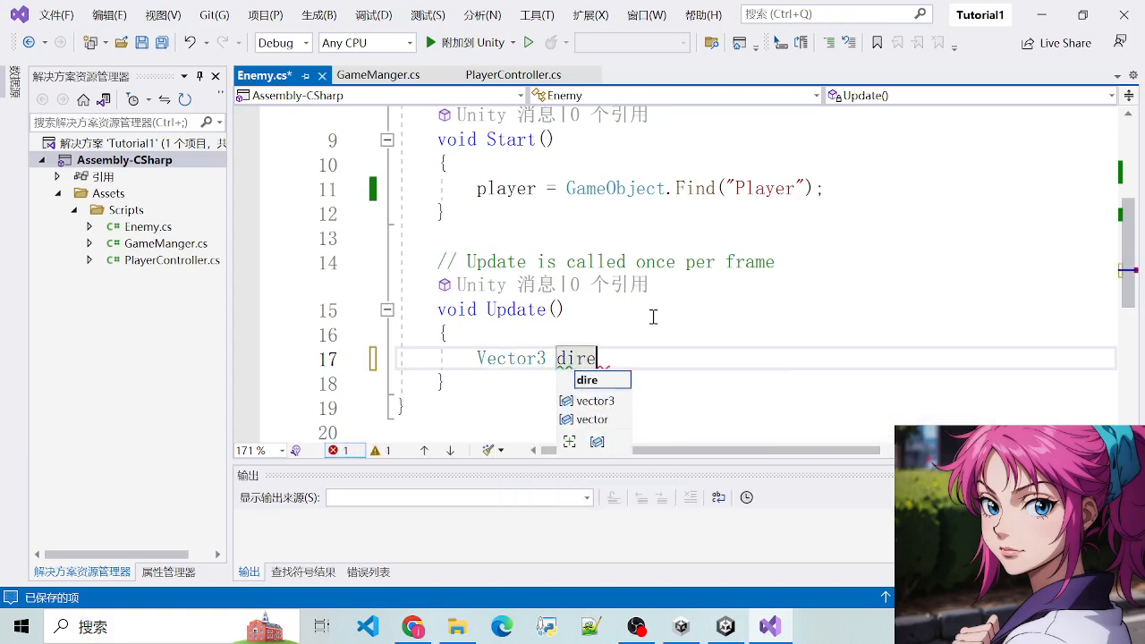
key(BackSpace)
key(BackSpace)
key(BackSpace)
key(BackSpace)
text(look)
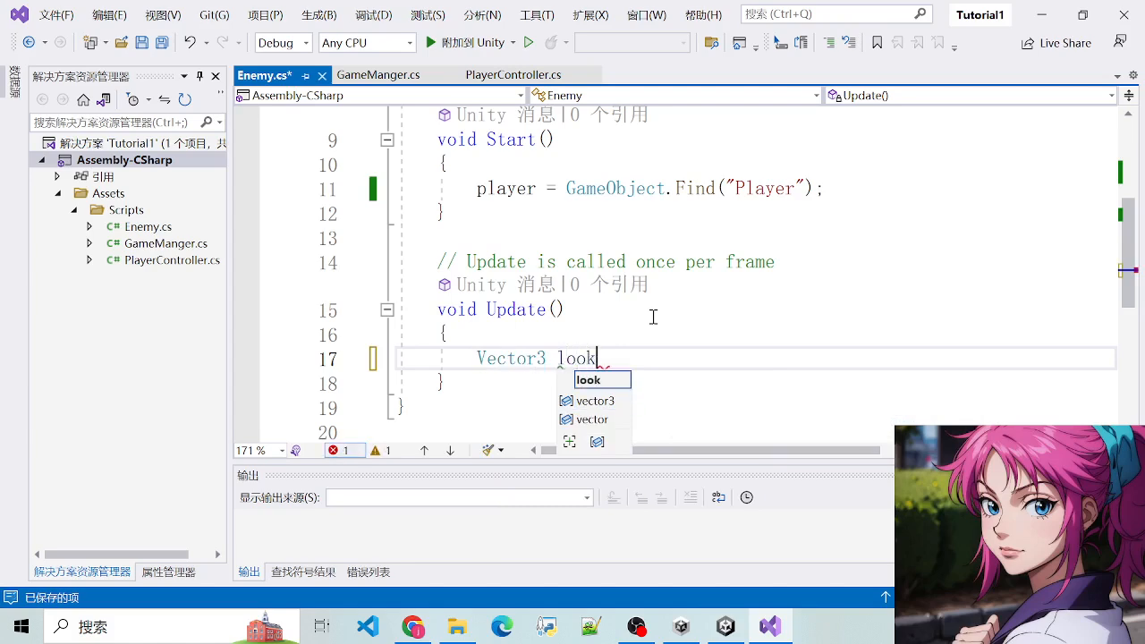
text(D)
key(BackSpace)
key(BackSpace)
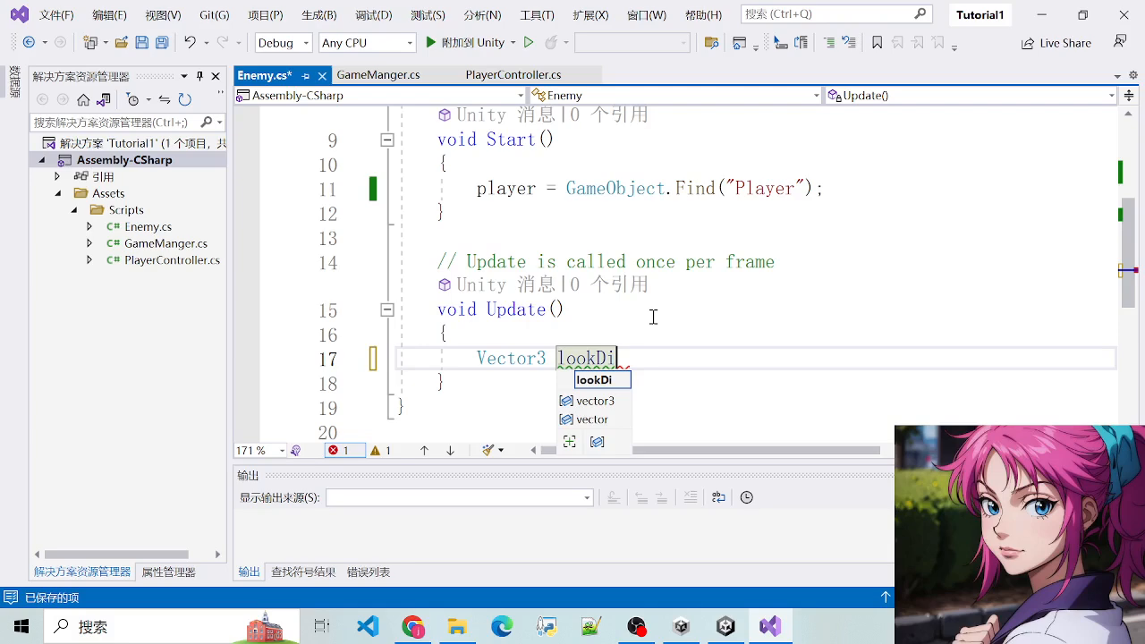
text(rection = )
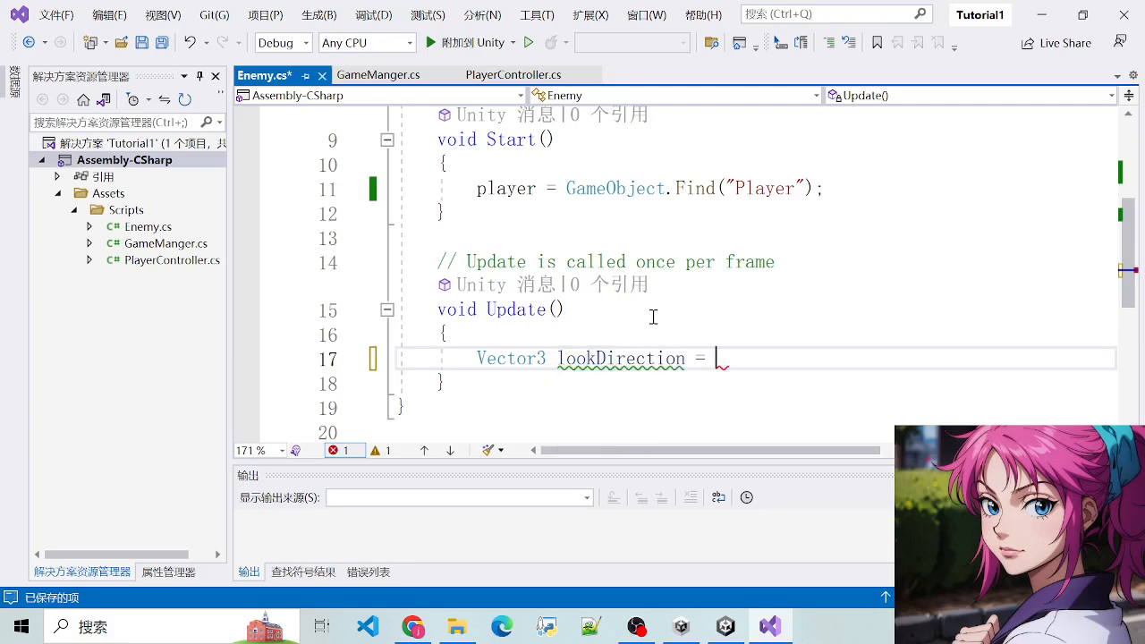
text(tran)
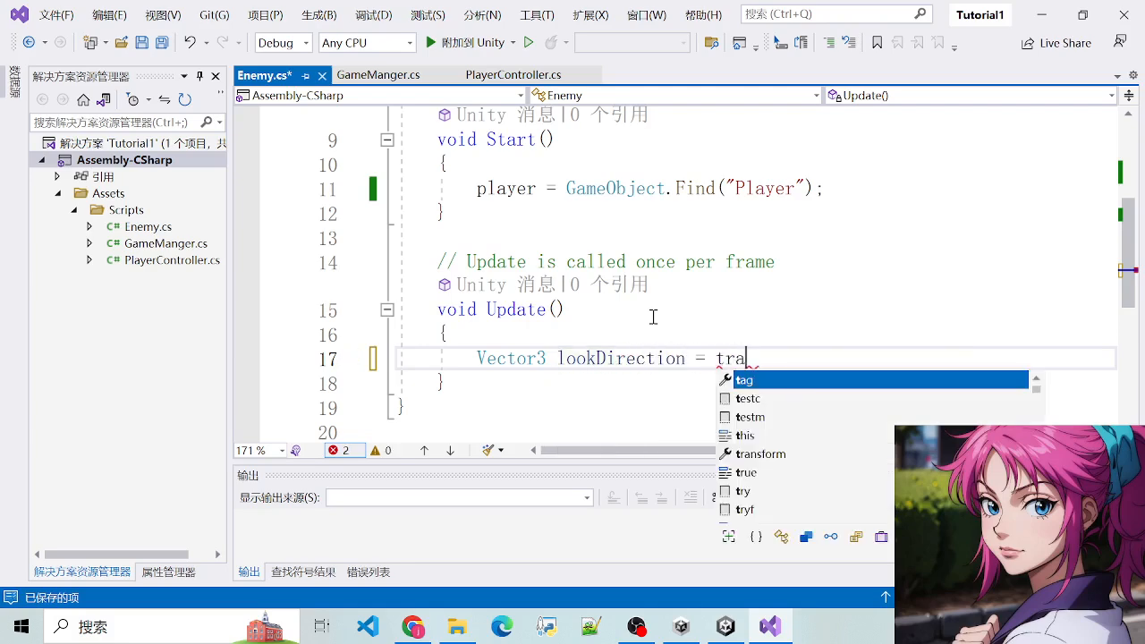
key(BackSpace)
key(BackSpace)
key(BackSpace)
text(transform.)
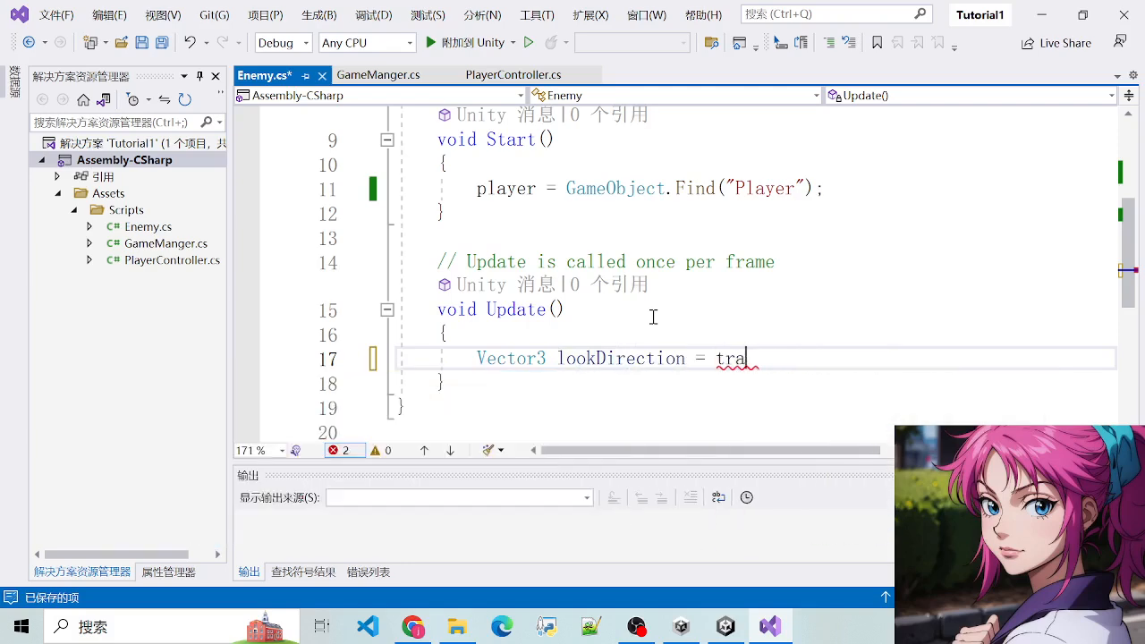
key(BackSpace)
key(BackSpace)
key(BackSpace)
Complete the lookDirection assignment in Update with player.transform.position - transform.position; and save Enemy.cs
text(player.t)
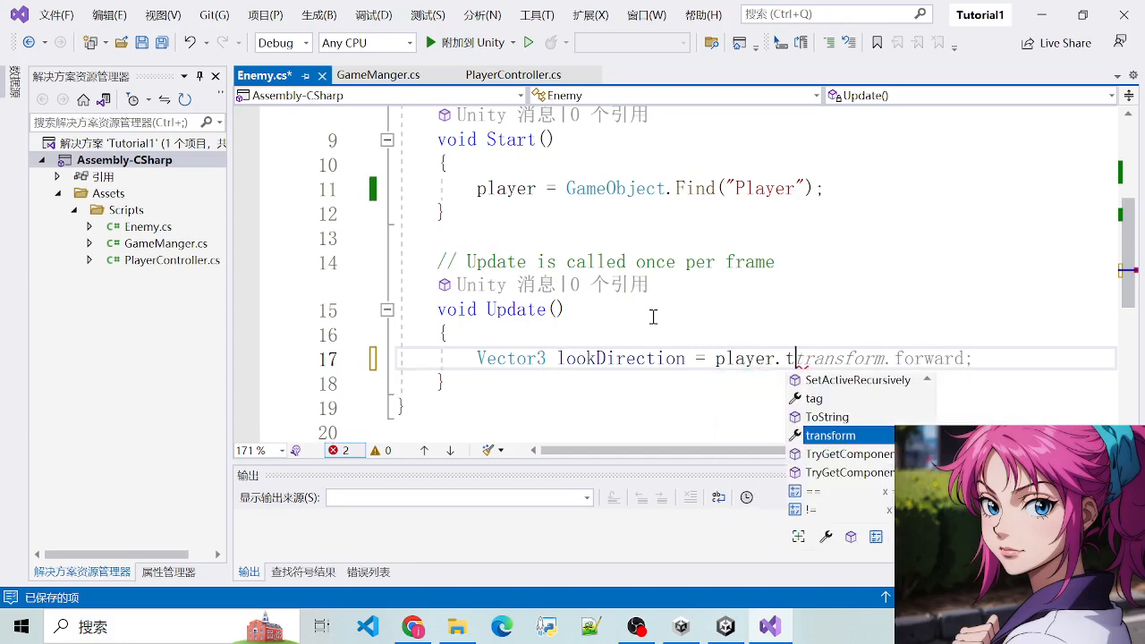
text(ransform.po)
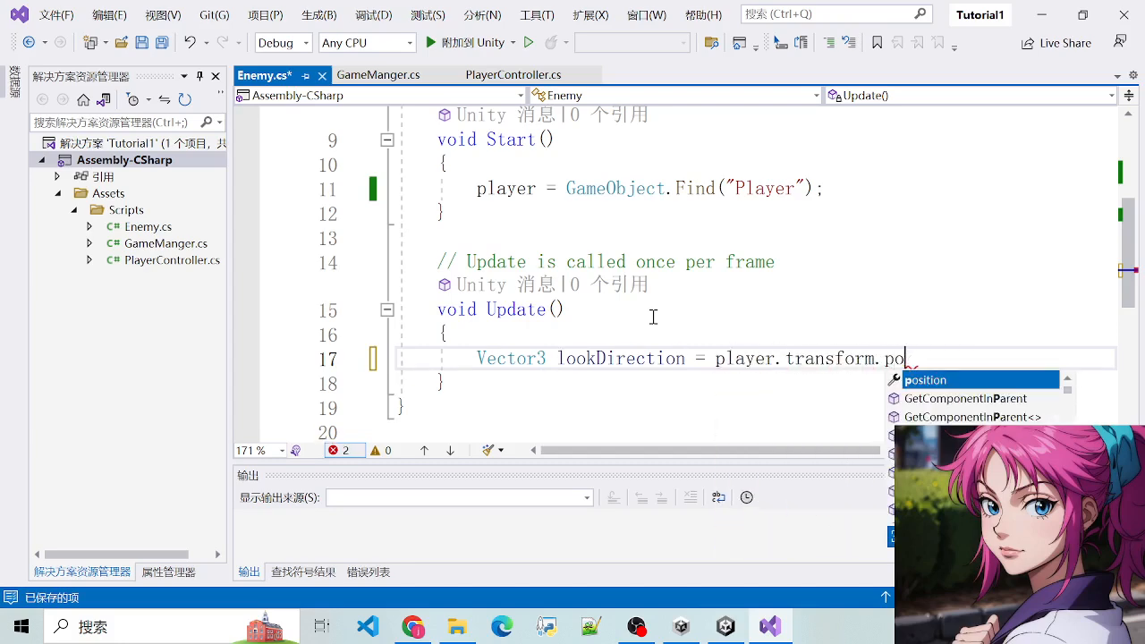
text(sition - t)
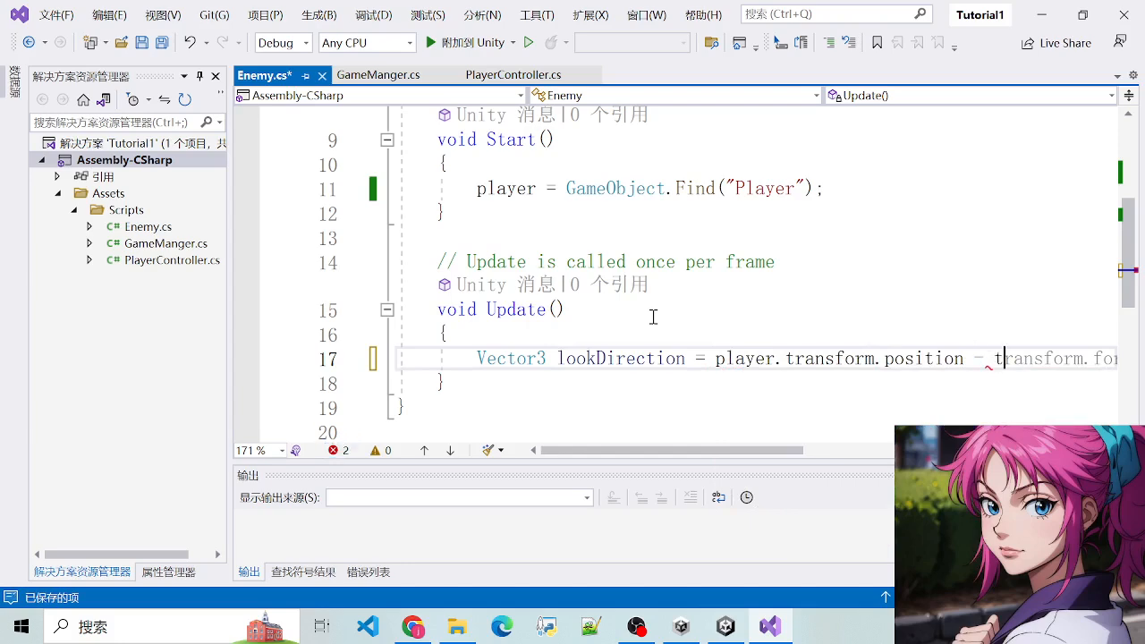
text(ransform.)
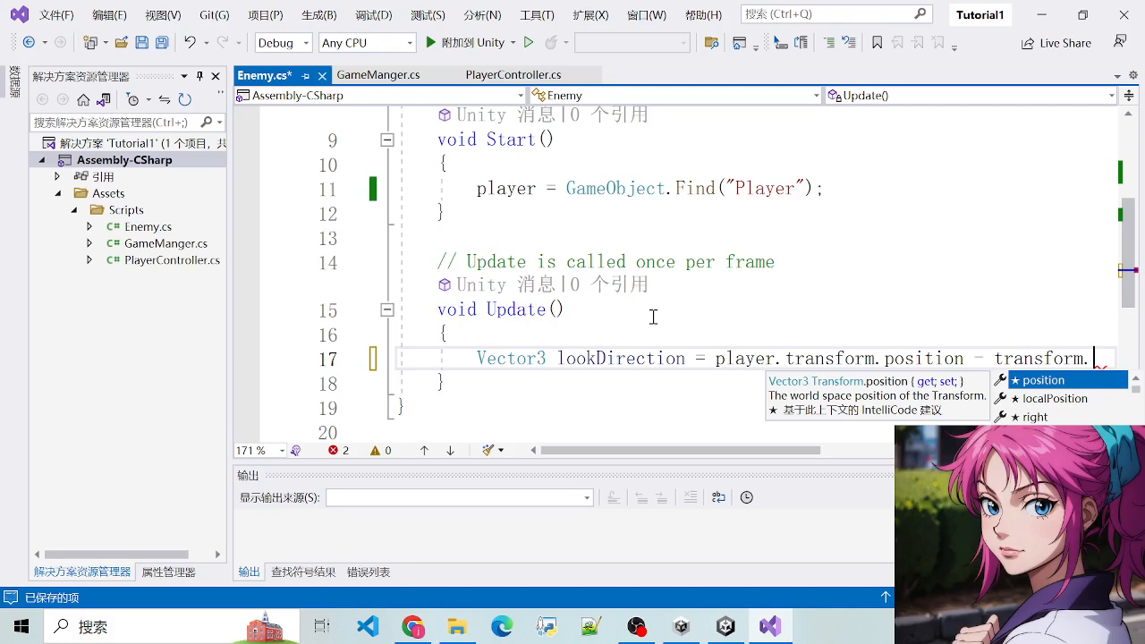
text(position;)
key(ctrl+s)
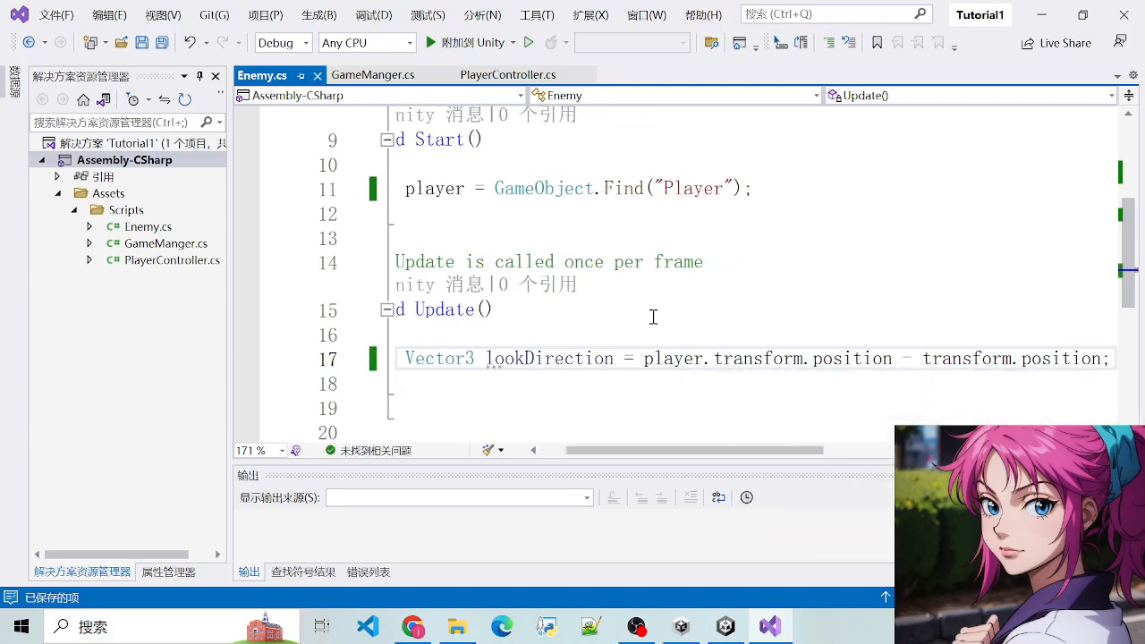
key(Return)
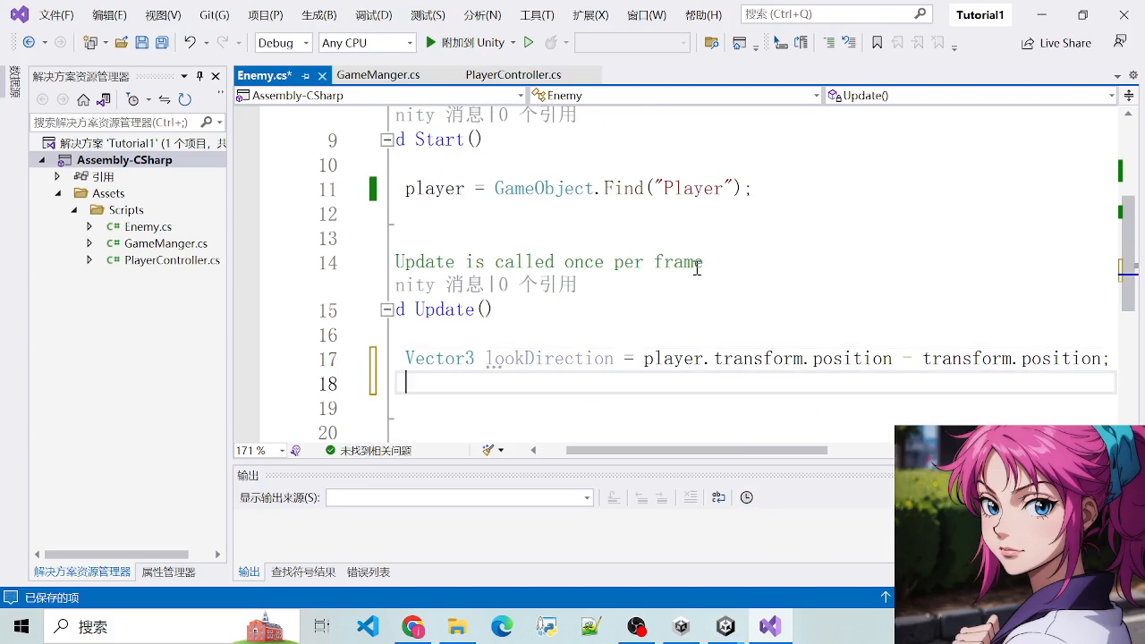
key(ctrl+s)
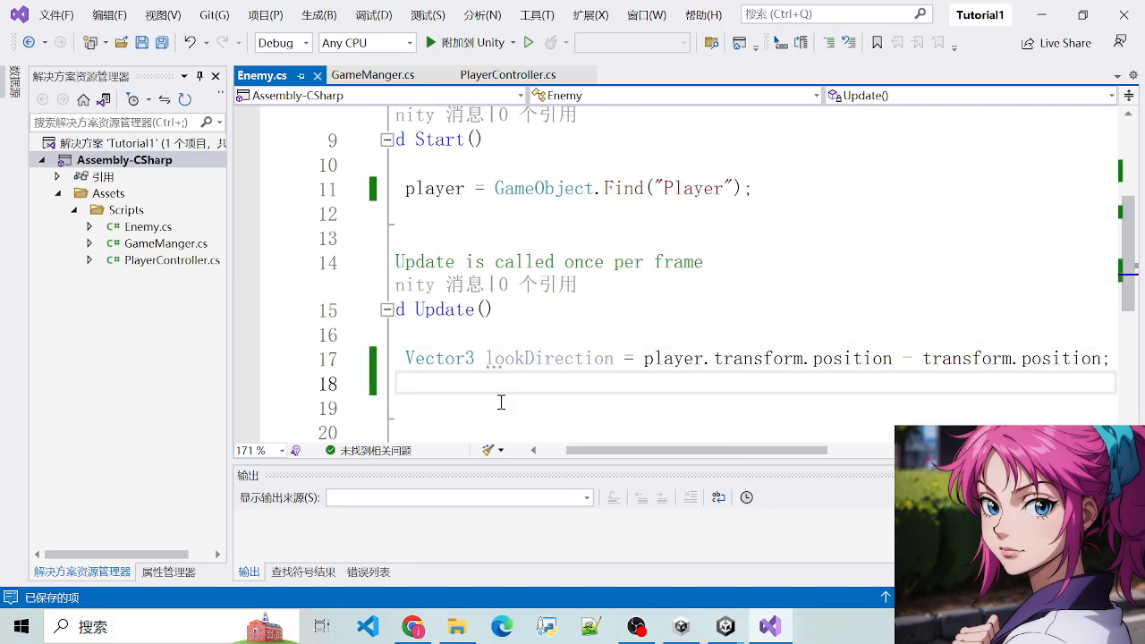
Add lookDirection.y = 0; below the lookDirection declaration in the Update method
scroll(550, 421, left, 2)
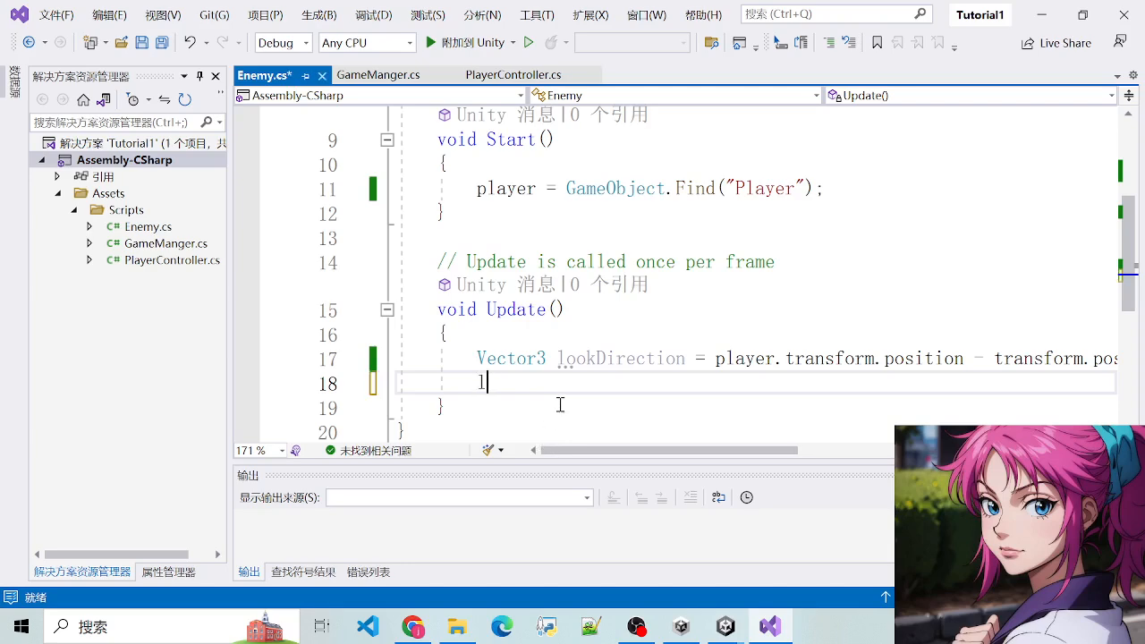
text(lookDire)
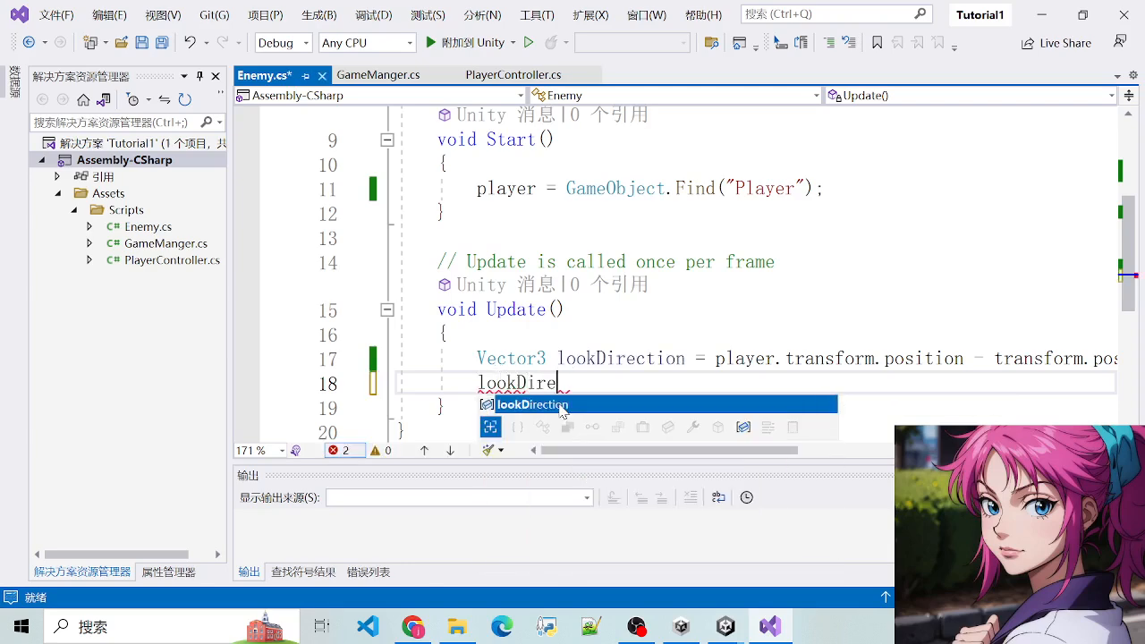
text(ction =)
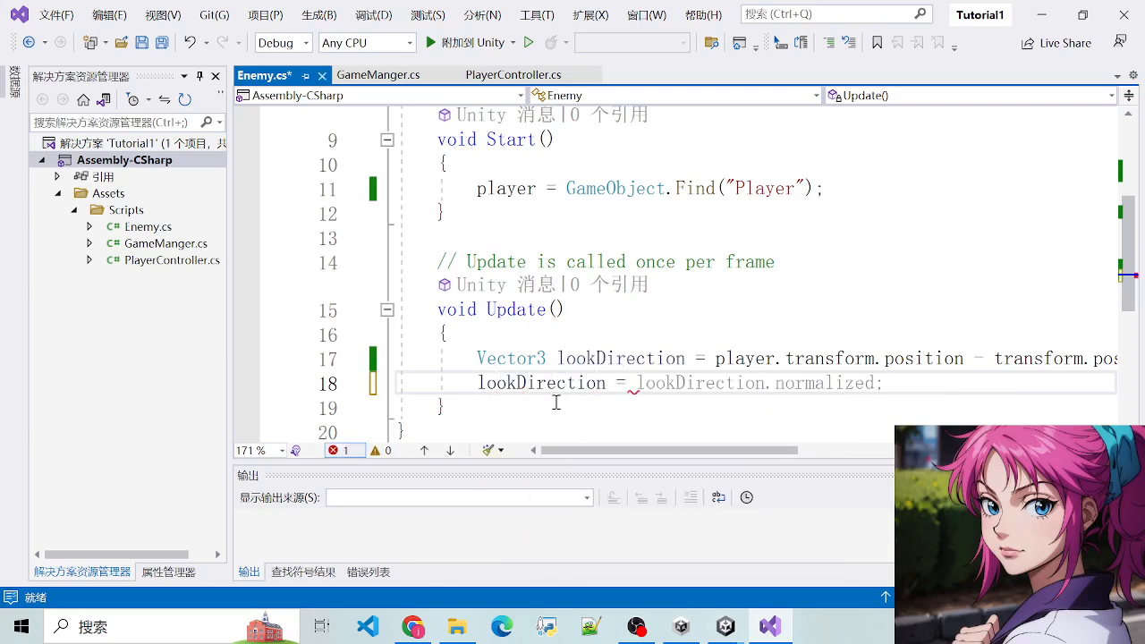
key(BackSpace)
key(BackSpace)
key(BackSpace)
text(.)
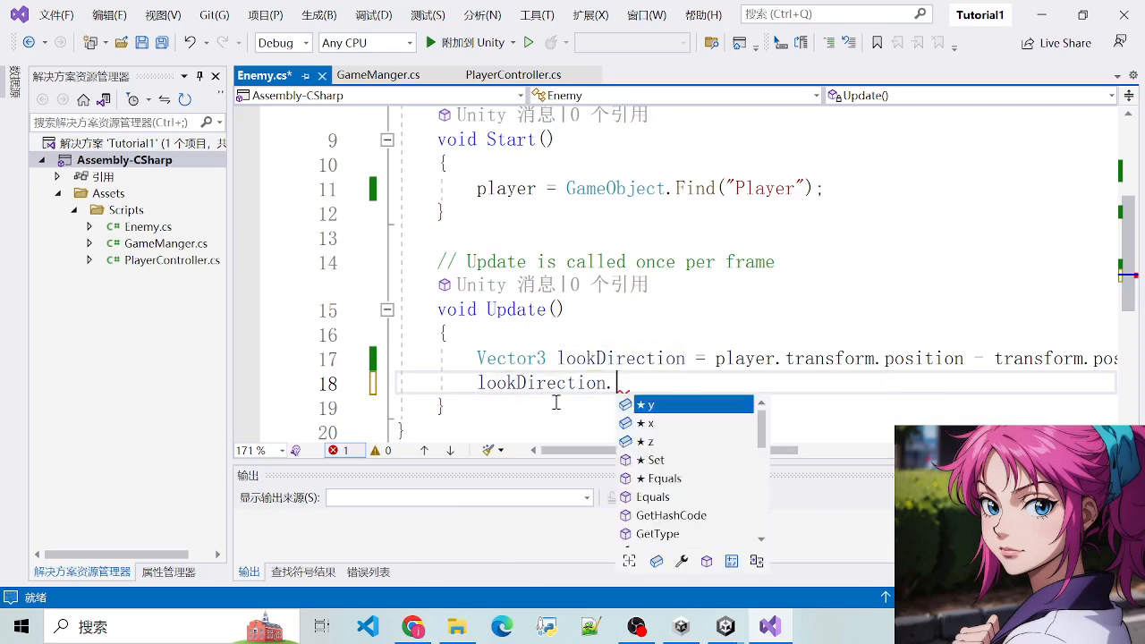
text(y = 0;)
key(Return)
Add lookDirection.Normalize(); as the following statement in Update and save the script
text(loo)
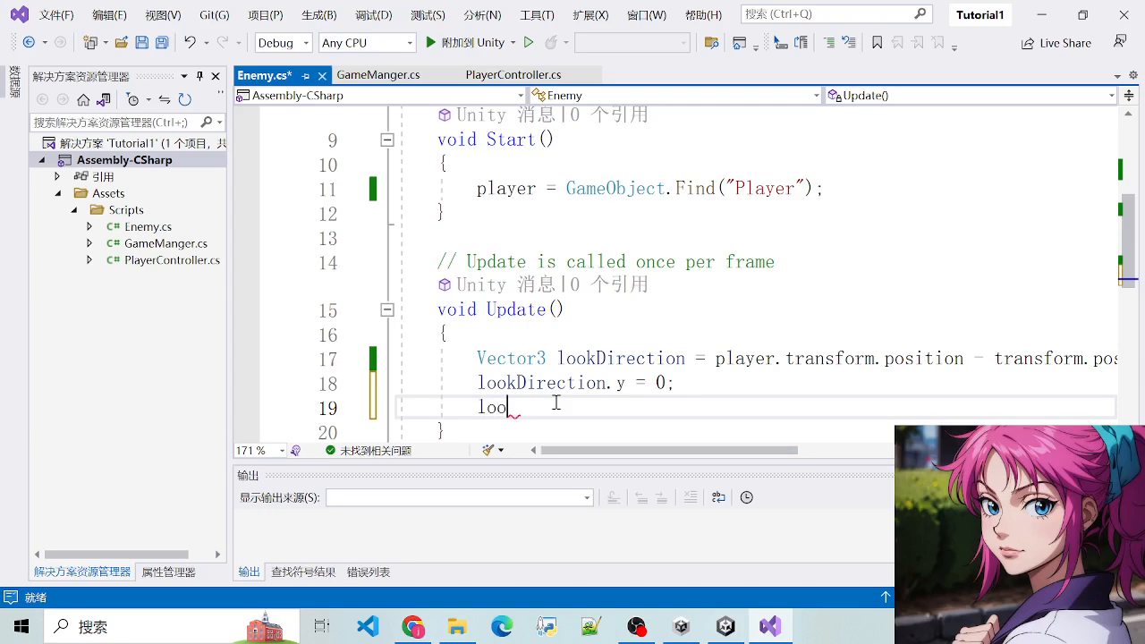
text(kDirectioon.)
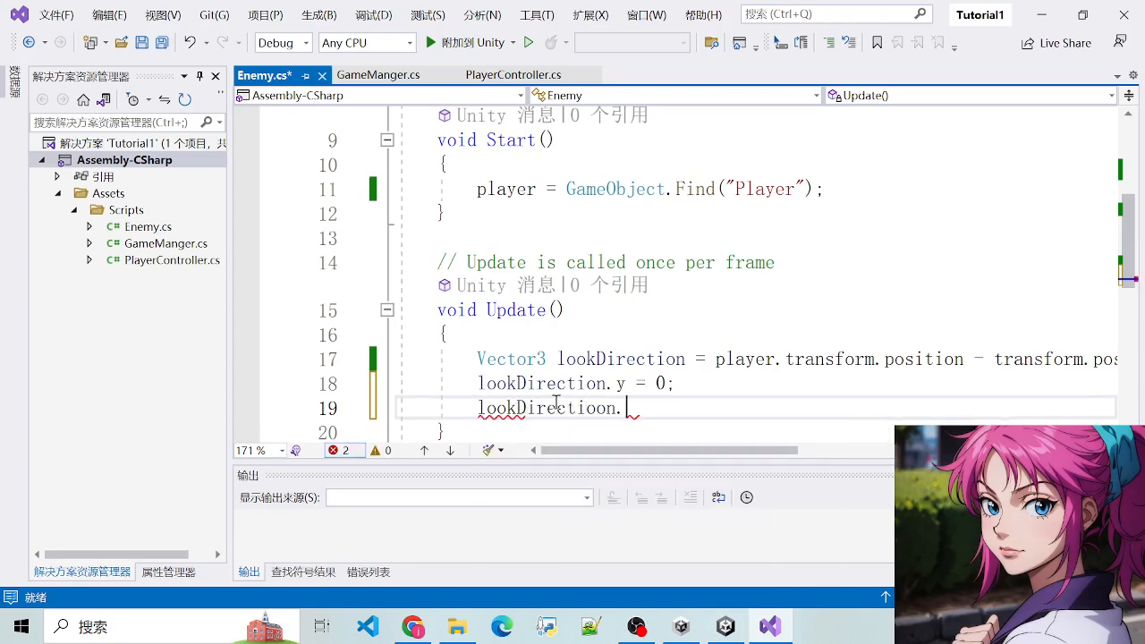
key(BackSpace)
key(BackSpace)
key(BackSpace)
text(n.Nor)
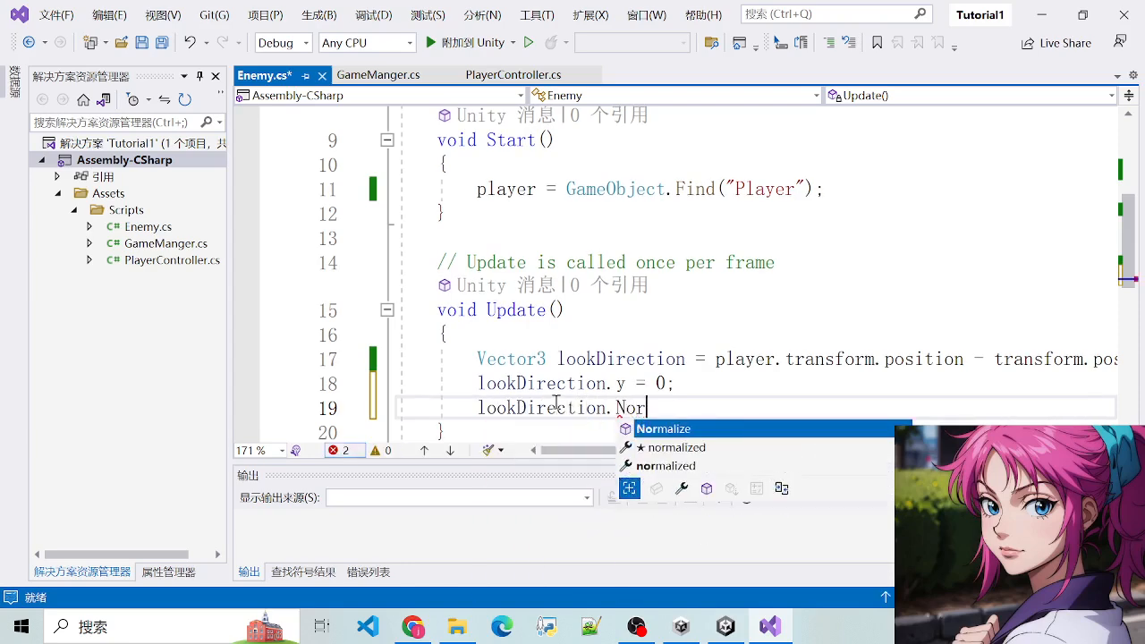
text(malize)
key(Tab)
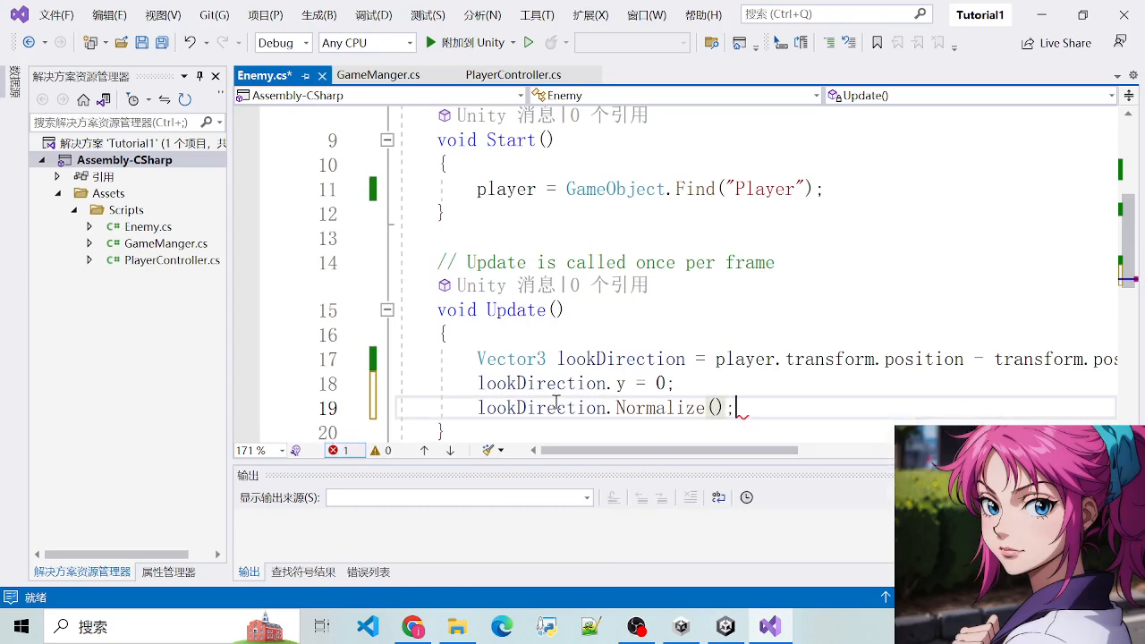
key(Return)
key(ctrl+s)
Review the three lookDirection lines in Update that compute, flatten and normalize the direction to the player
scroll(552, 389, down, 2)
click(480, 259)
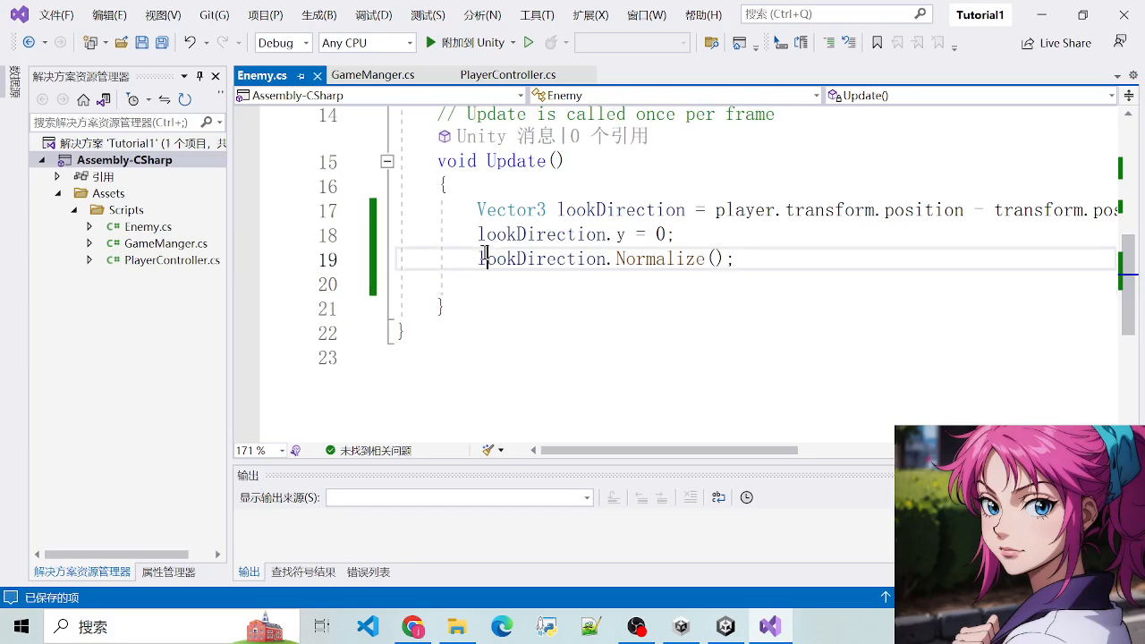
drag(477, 209, 739, 259)
click(738, 258)
drag(477, 209, 759, 266)
click(759, 260)
click(475, 207)
click(772, 260)
click(461, 211)
click(774, 265)
click(468, 211)
click(776, 255)
click(469, 209)
click(759, 265)
scroll(643, 295, up, 2)
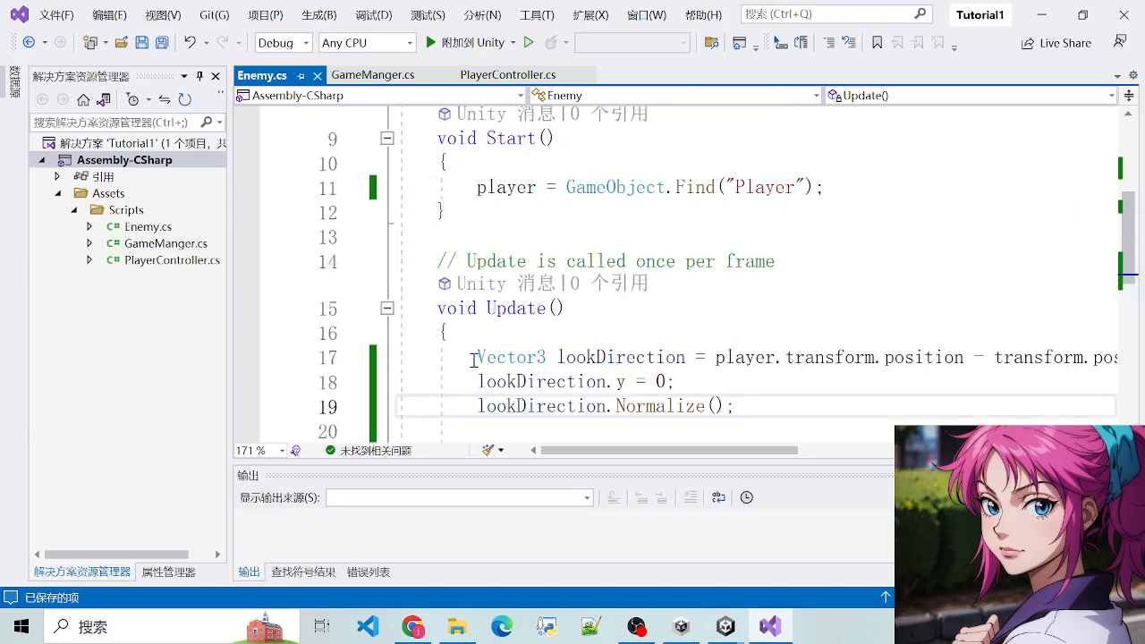
drag(474, 360, 741, 419)
click(741, 418)
scroll(707, 404, down, 2)
drag(469, 211, 599, 268)
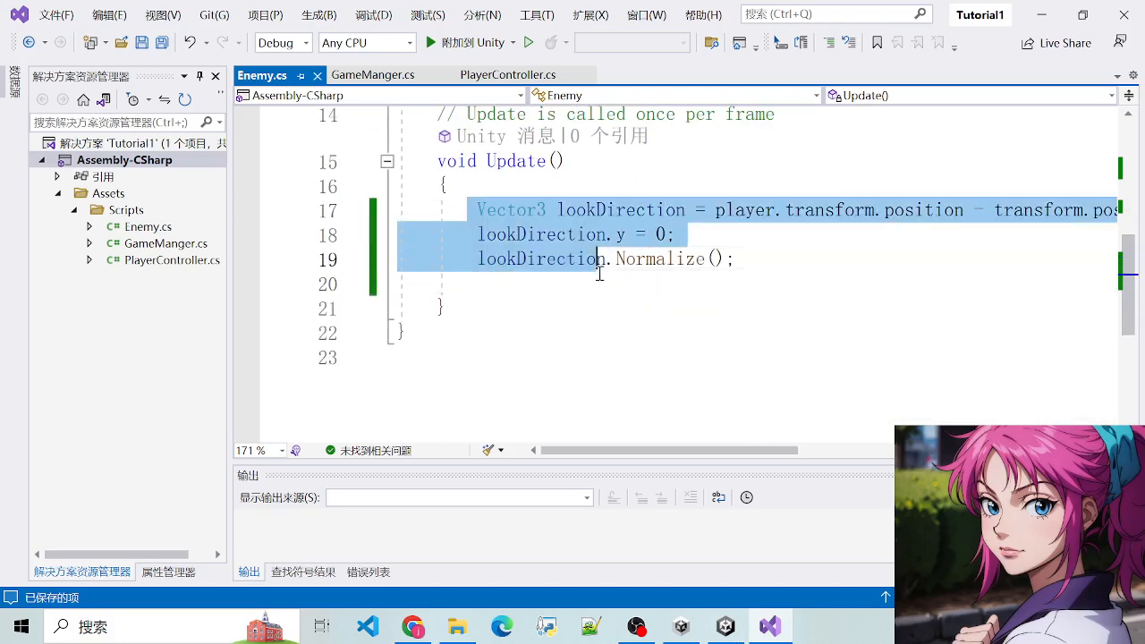
click(596, 278)
Declare a public float speed; field below the player field in the Enemy class and save the script
scroll(597, 278, up, 3)
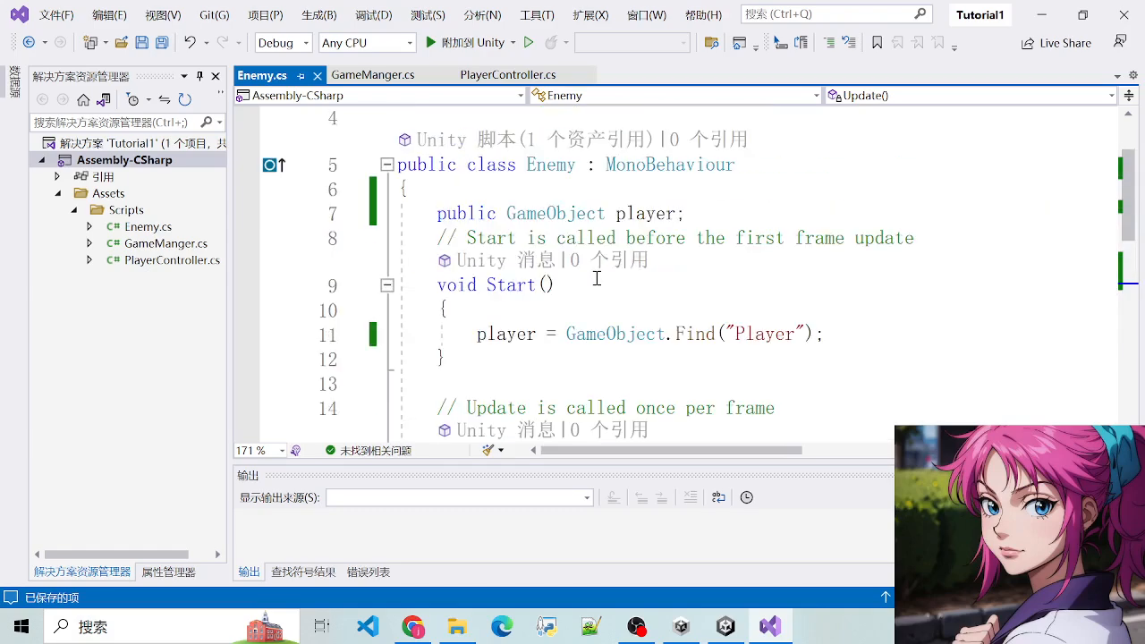
click(702, 214)
key(Return)
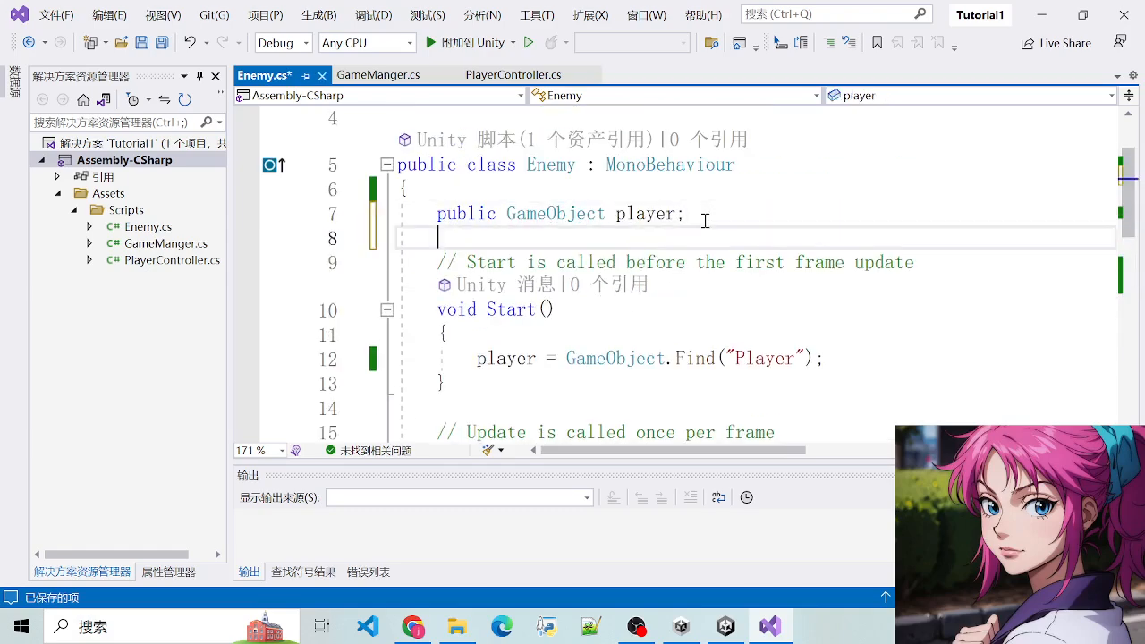
text(public float )
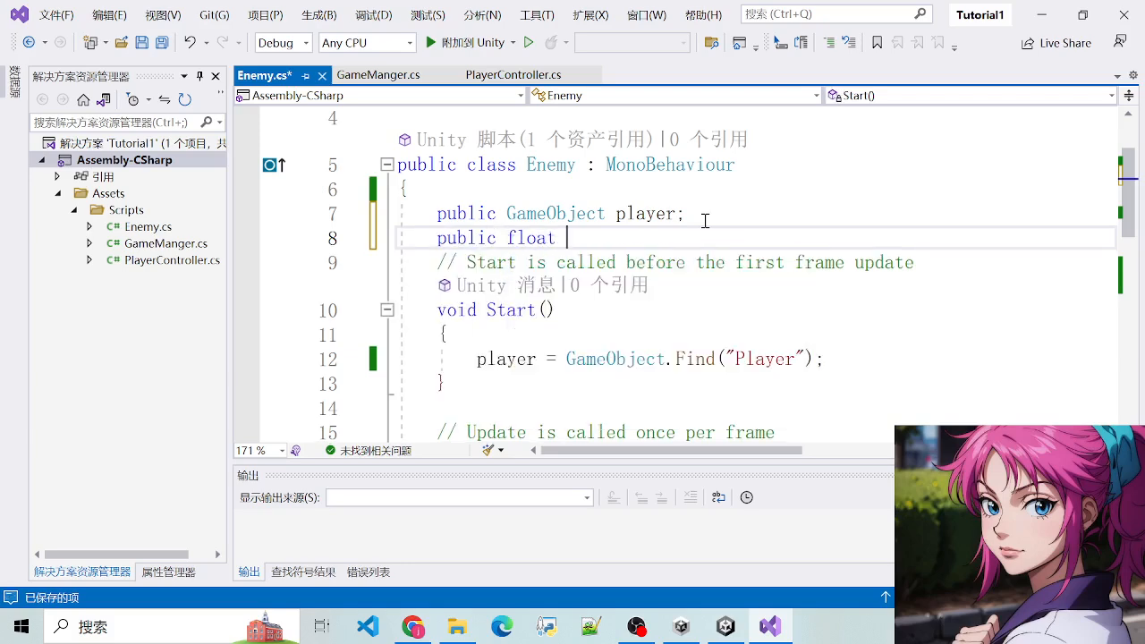
text(speed;)
key(Return)
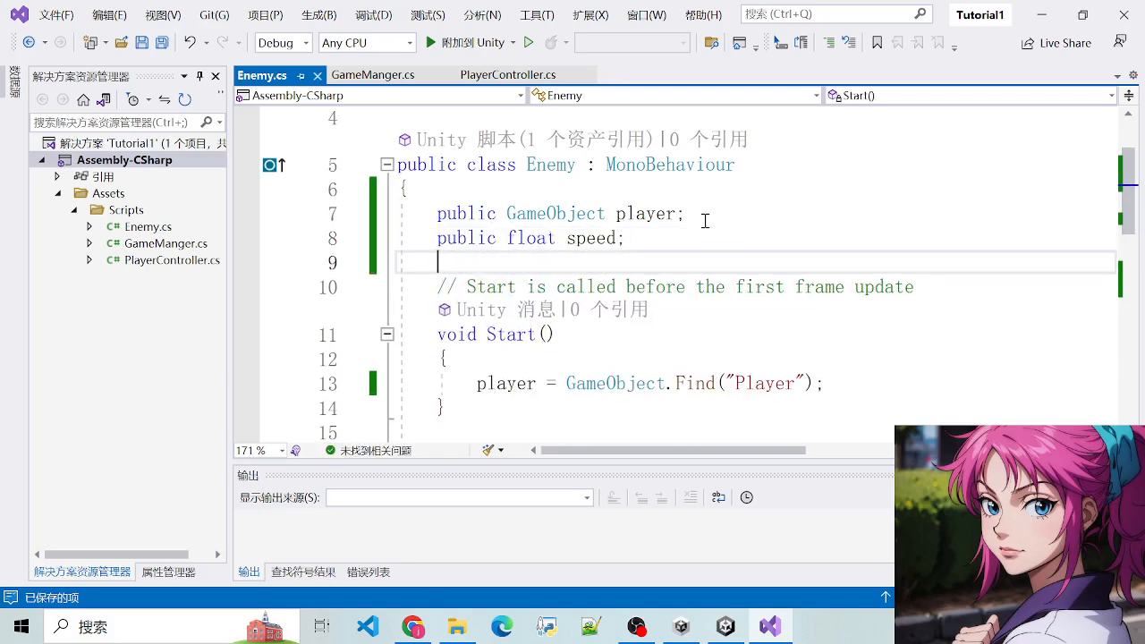
Add transform.Translate(lookDirection * speed * Time.deltaTime); at the end of the Update method and save Enemy.cs
scroll(705, 220, down, 4)
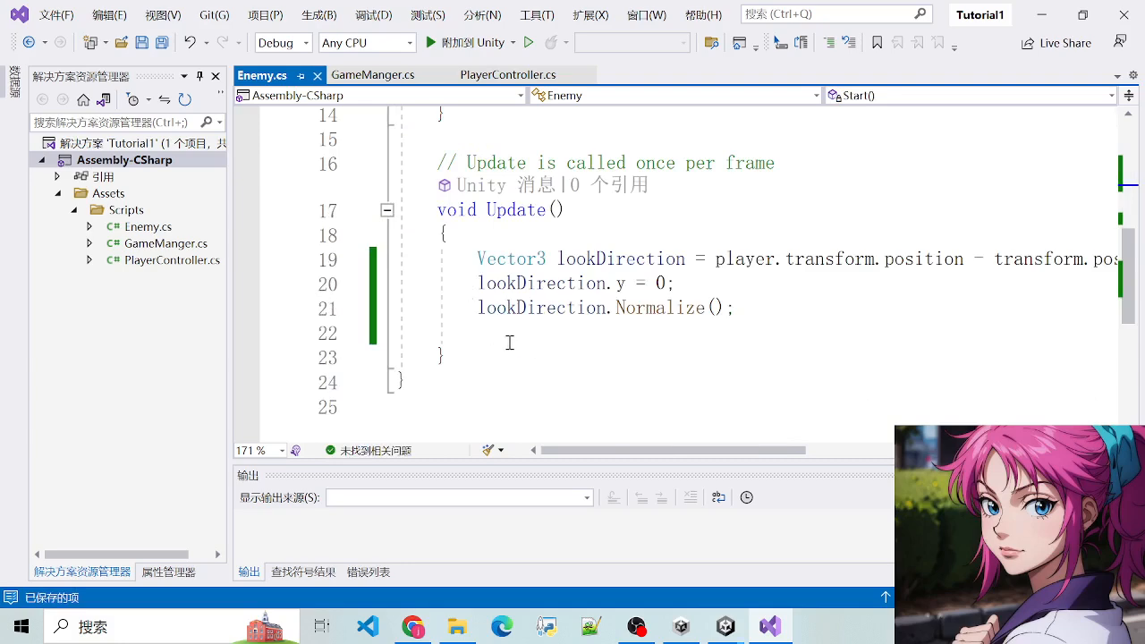
click(509, 343)
click(557, 259)
click(546, 355)
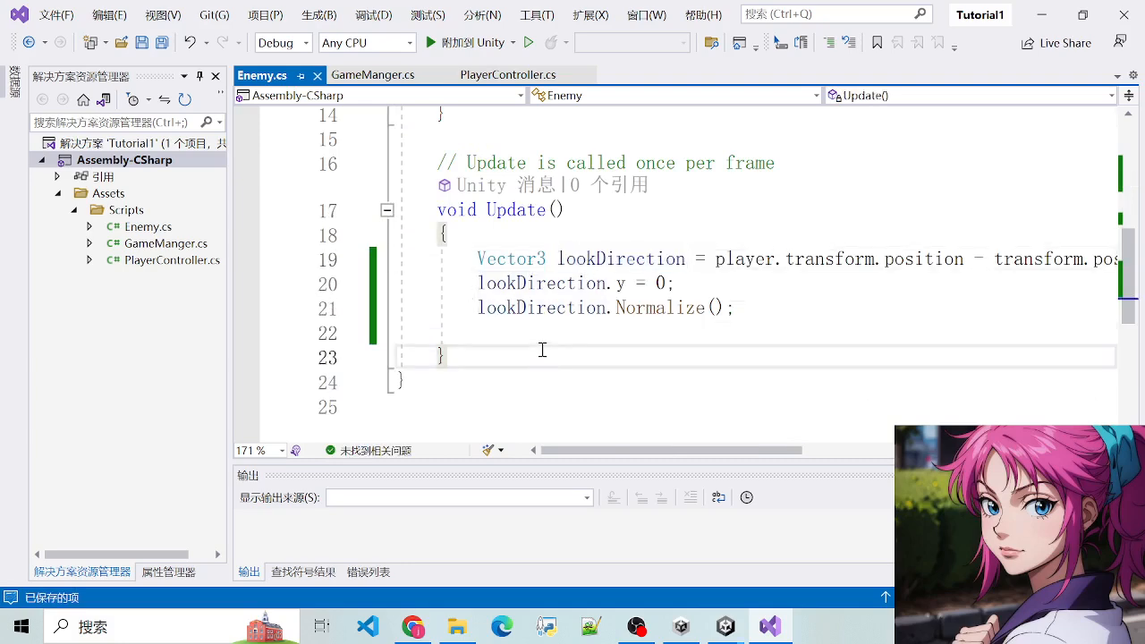
click(535, 342)
text(t)
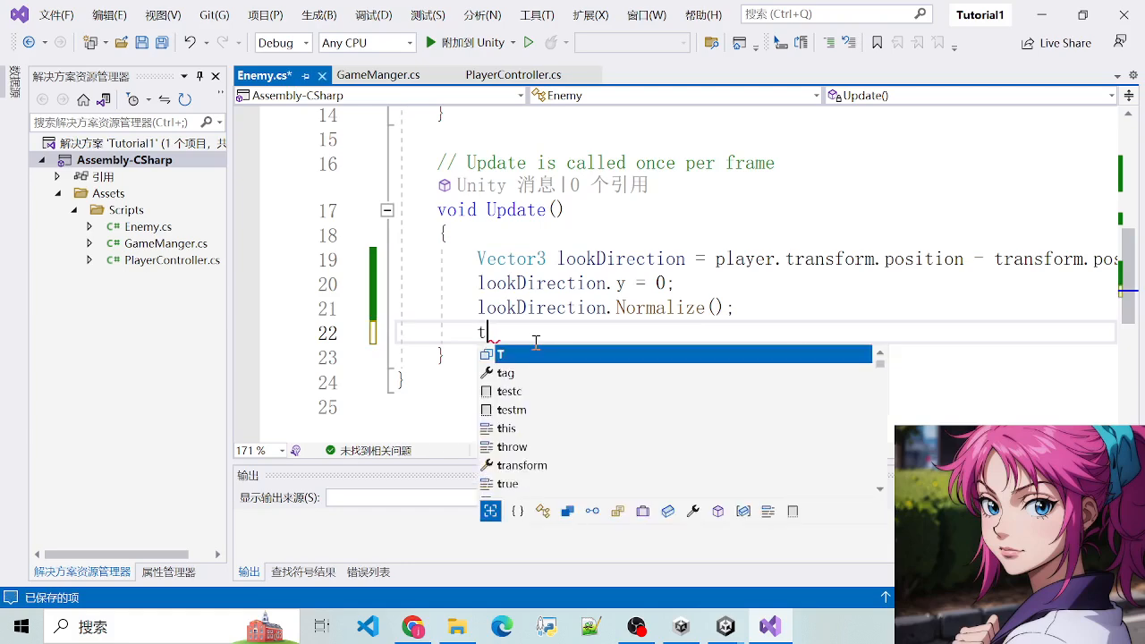
text(ransform.)
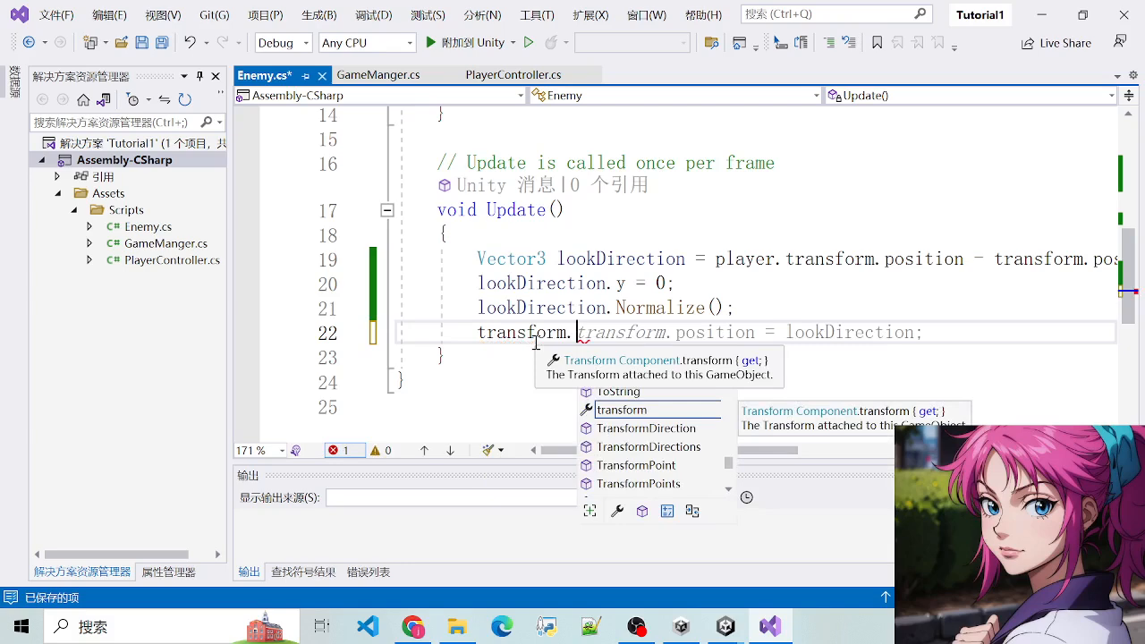
text(Translate)
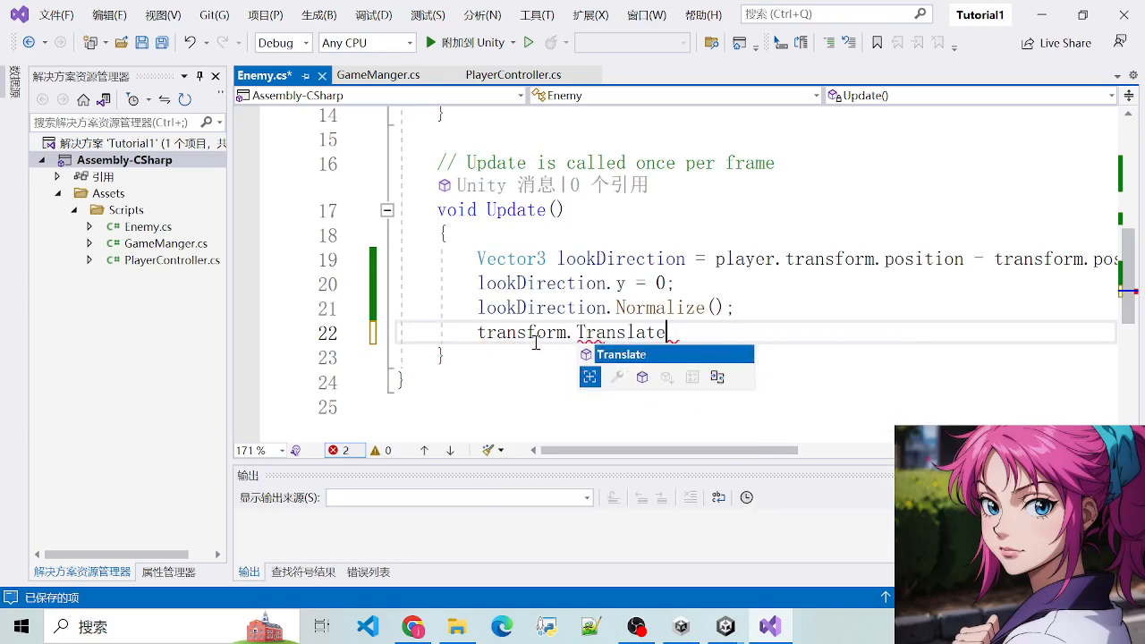
text((e)
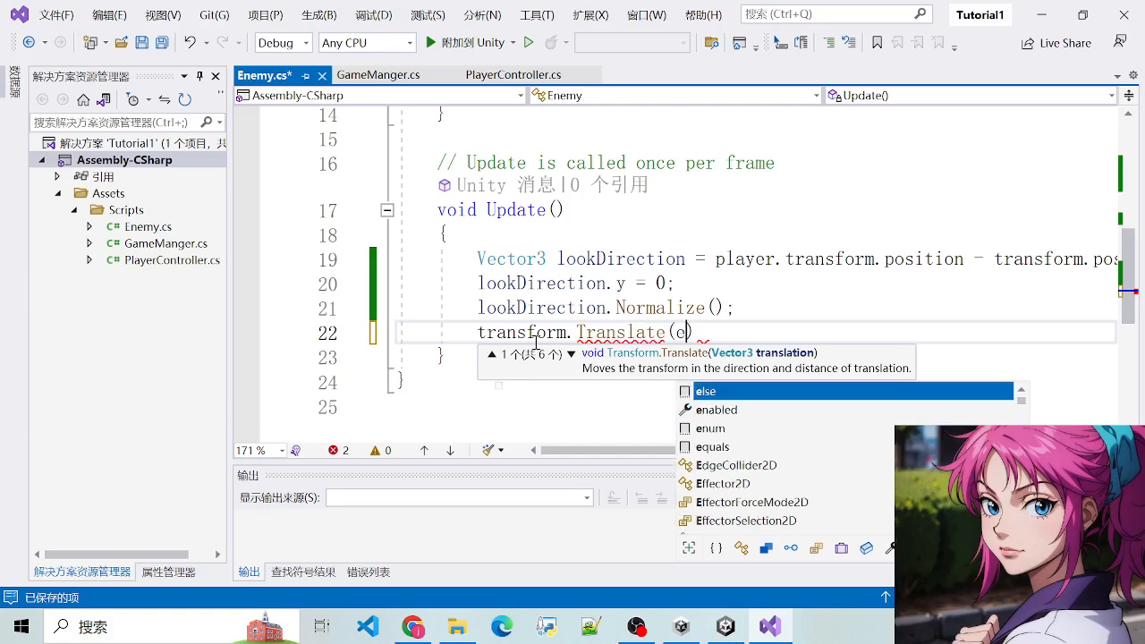
key(BackSpace)
text(lookDire)
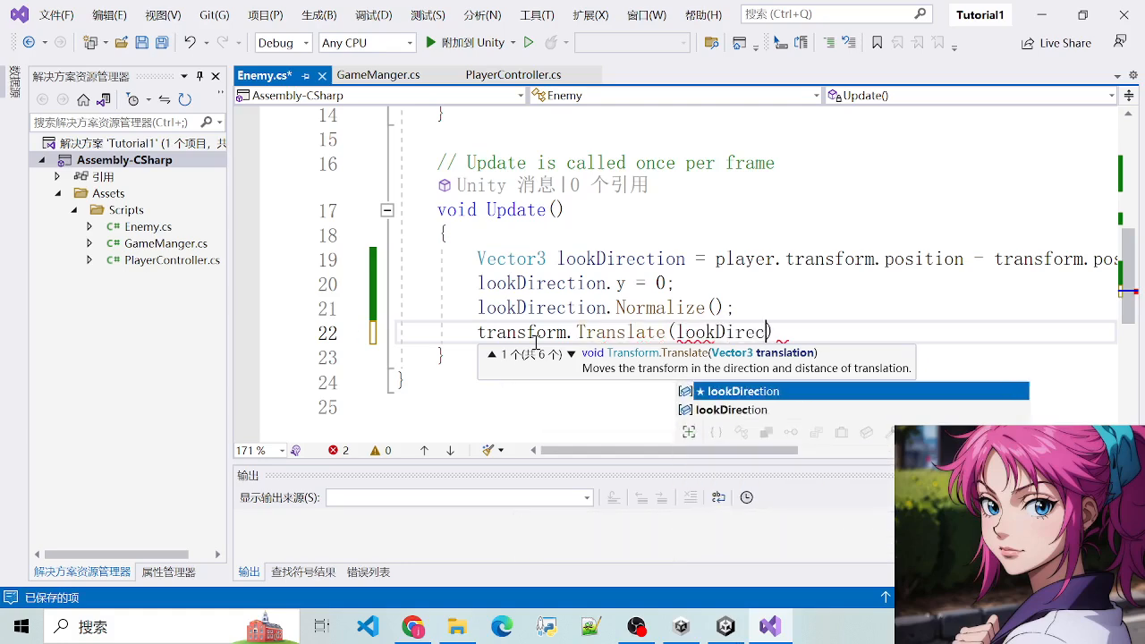
text(ction * speed)
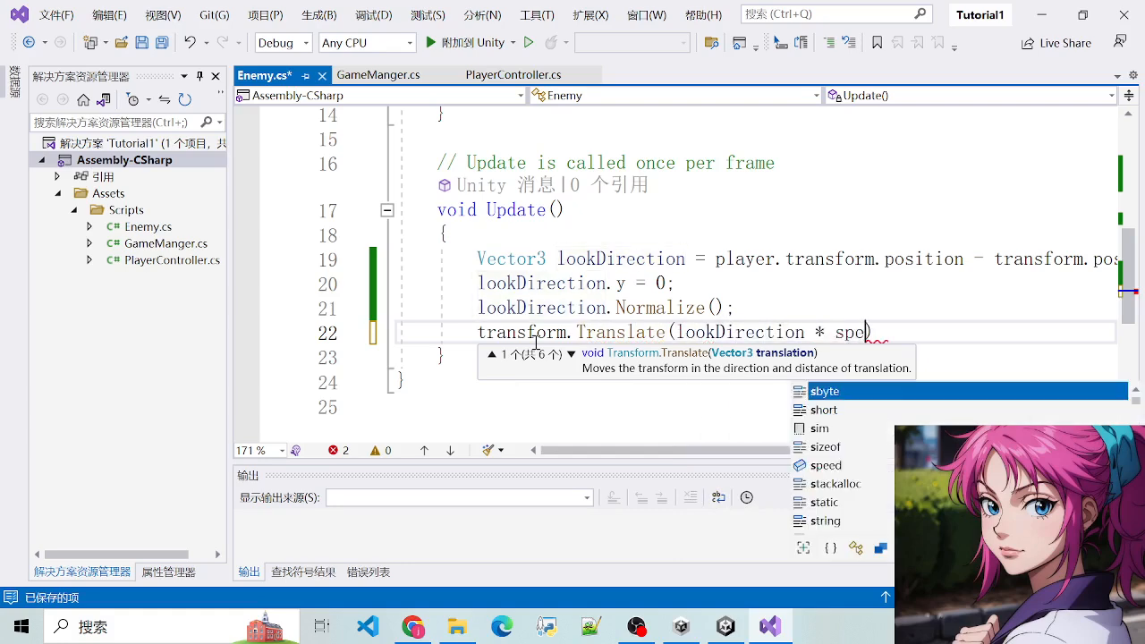
text( * T)
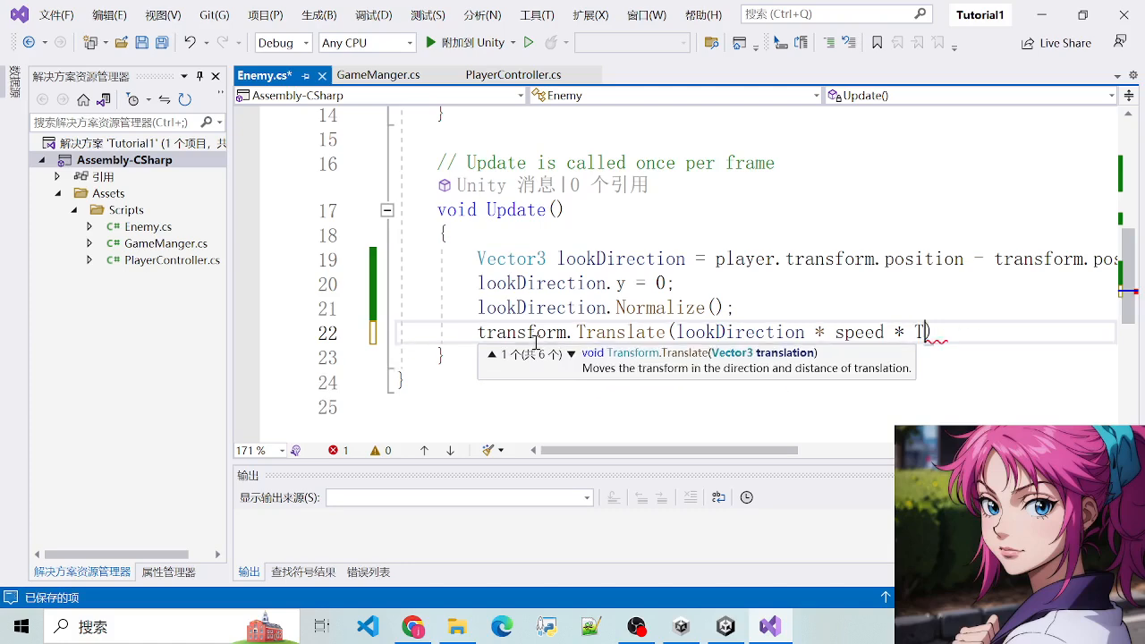
text(ime.deltaTime)
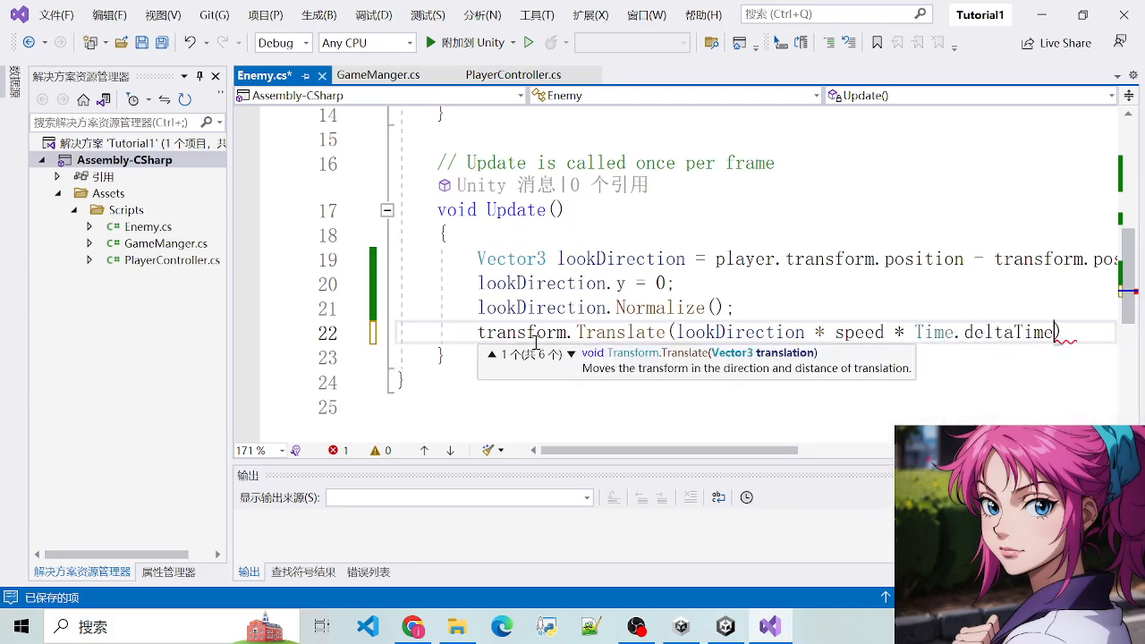
text())
key(ctrl+s)
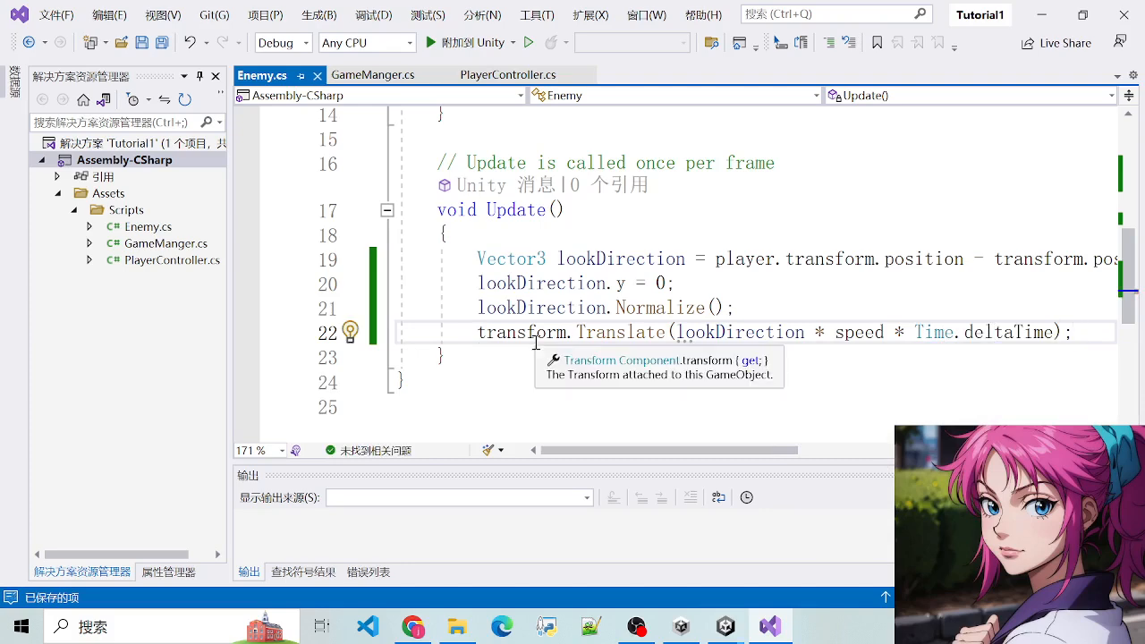
Review how speed and lookDirection are used in the Translate call of the Update method
double_click(846, 332)
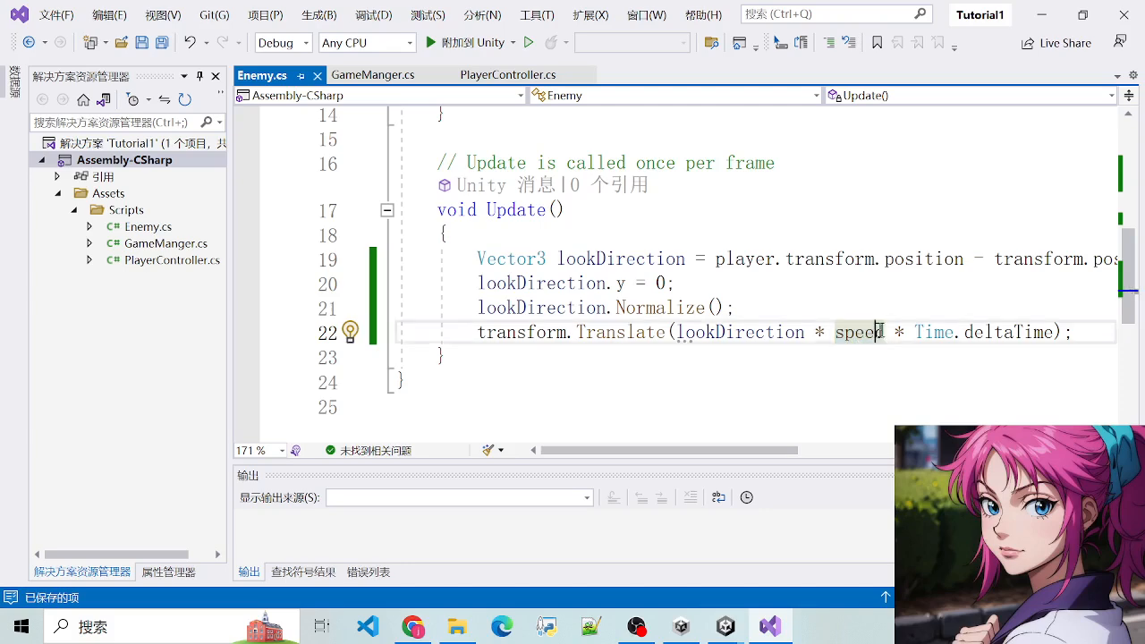
drag(482, 259, 673, 284)
click(723, 332)
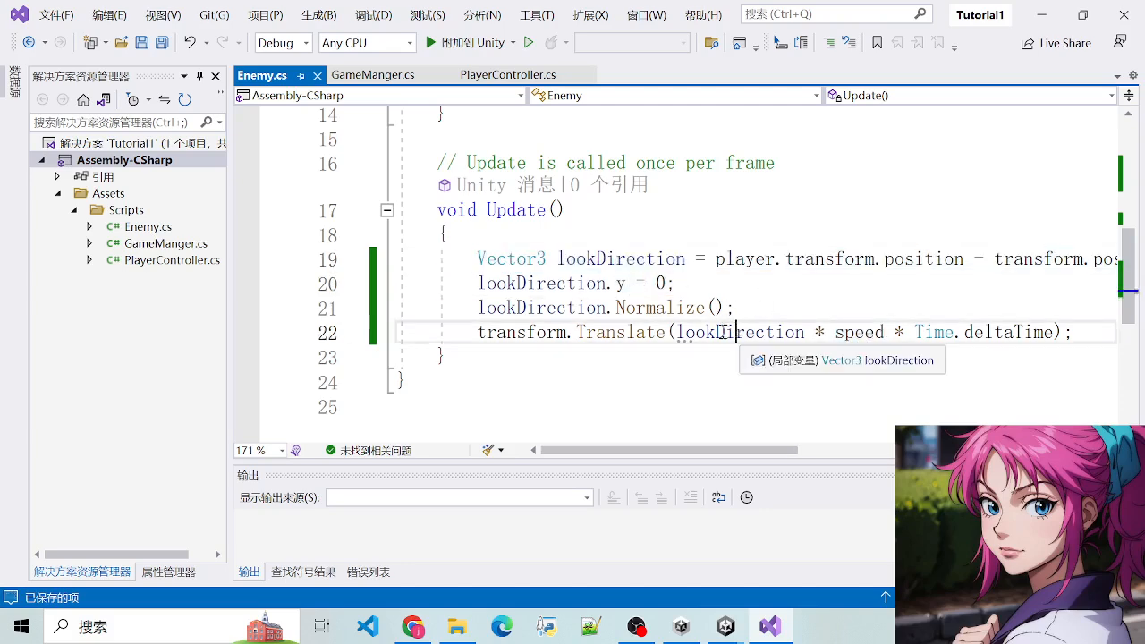
Review the four Update lines in Enemy.cs that compute the direction to the player and translate the enemy
drag(448, 259, 558, 284)
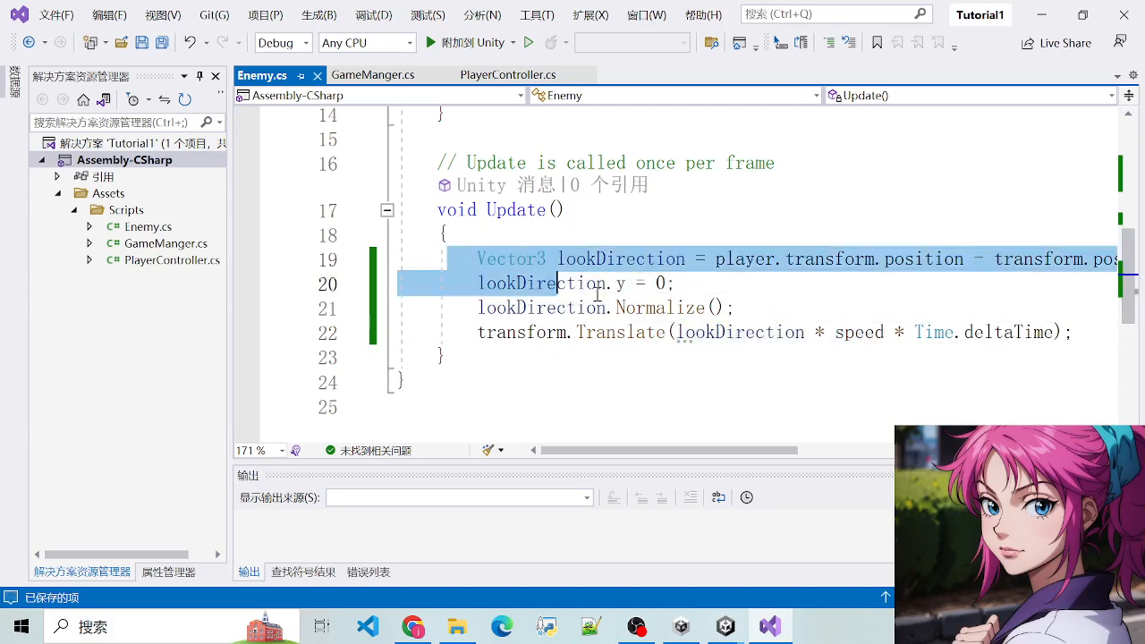
double_click(703, 341)
drag(477, 263, 564, 366)
click(564, 365)
click(558, 333)
drag(465, 264, 809, 333)
click(503, 332)
click(626, 313)
click(809, 334)
Examine the player = GameObject.Find("Player"); assignment in the Start method
scroll(605, 258, up, 3)
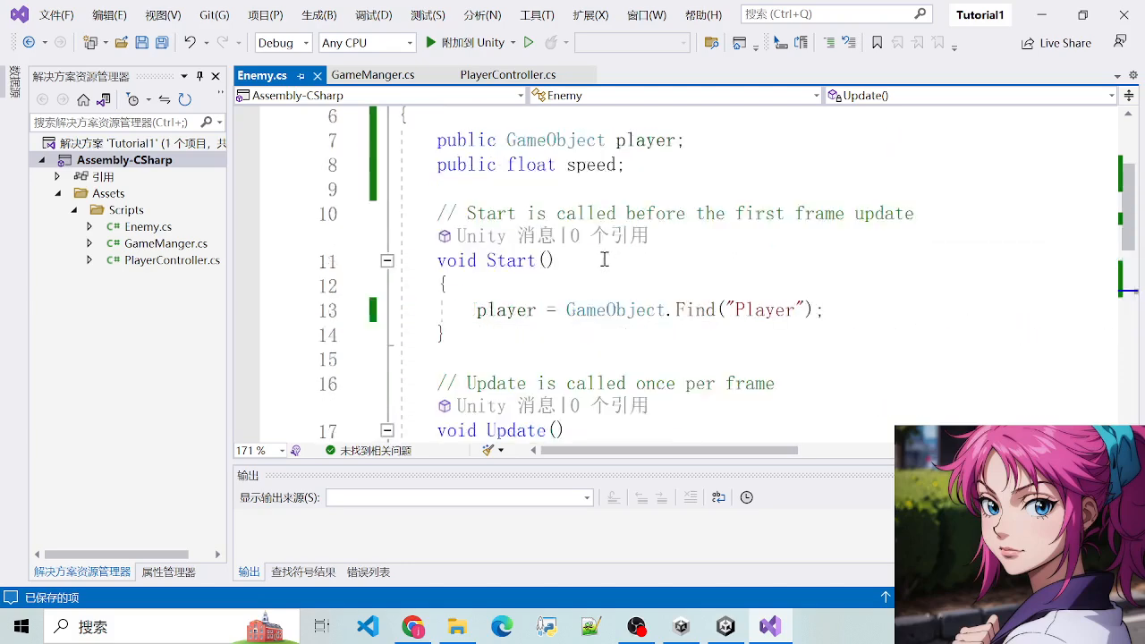
scroll(605, 268, down, 1)
click(807, 314)
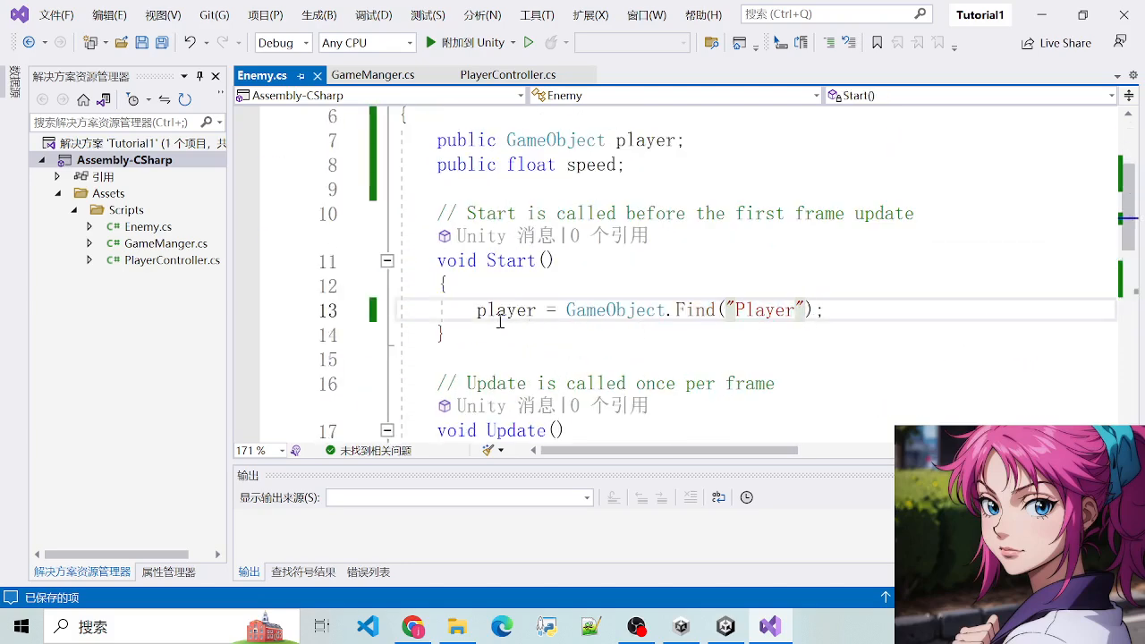
drag(480, 309, 807, 320)
click(808, 319)
drag(616, 310, 838, 309)
click(839, 309)
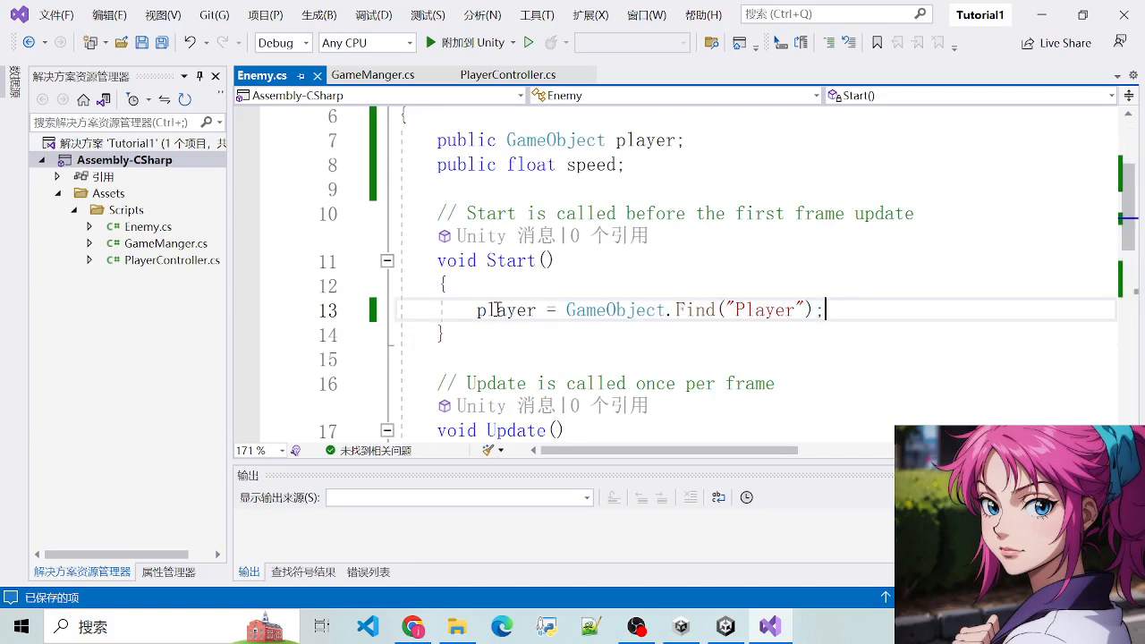
drag(451, 310, 736, 309)
click(749, 309)
drag(666, 309, 853, 309)
drag(536, 309, 750, 326)
click(753, 326)
click(750, 325)
drag(486, 313, 799, 317)
click(748, 316)
Switch to Unity, run the game and steer the player sphere around to observe how spawned enemies behave
click(725, 626)
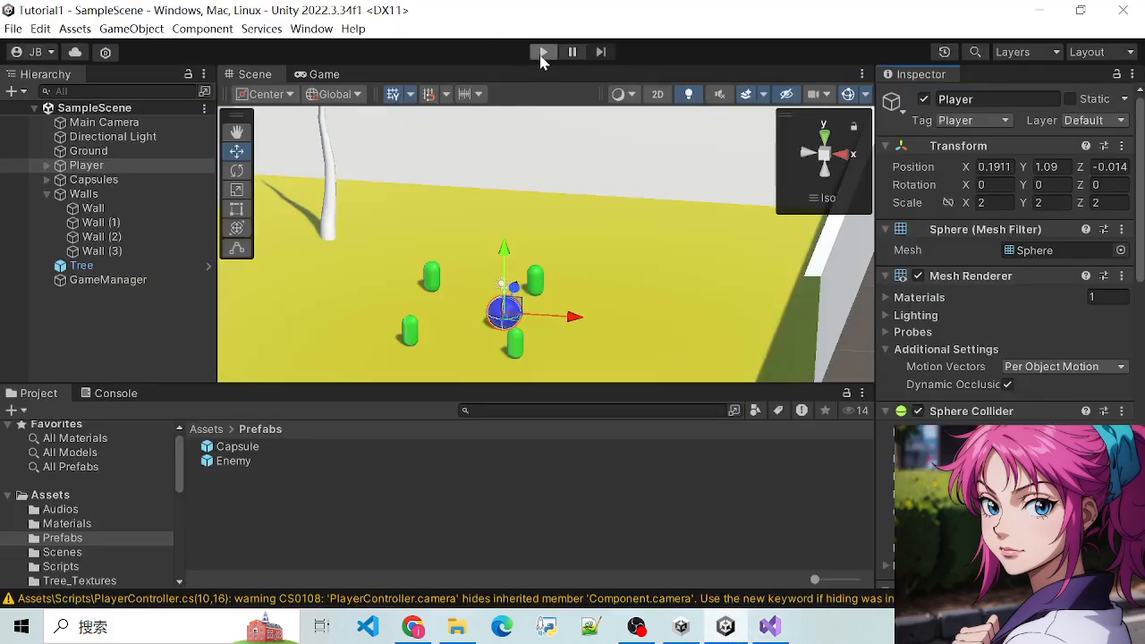
click(542, 52)
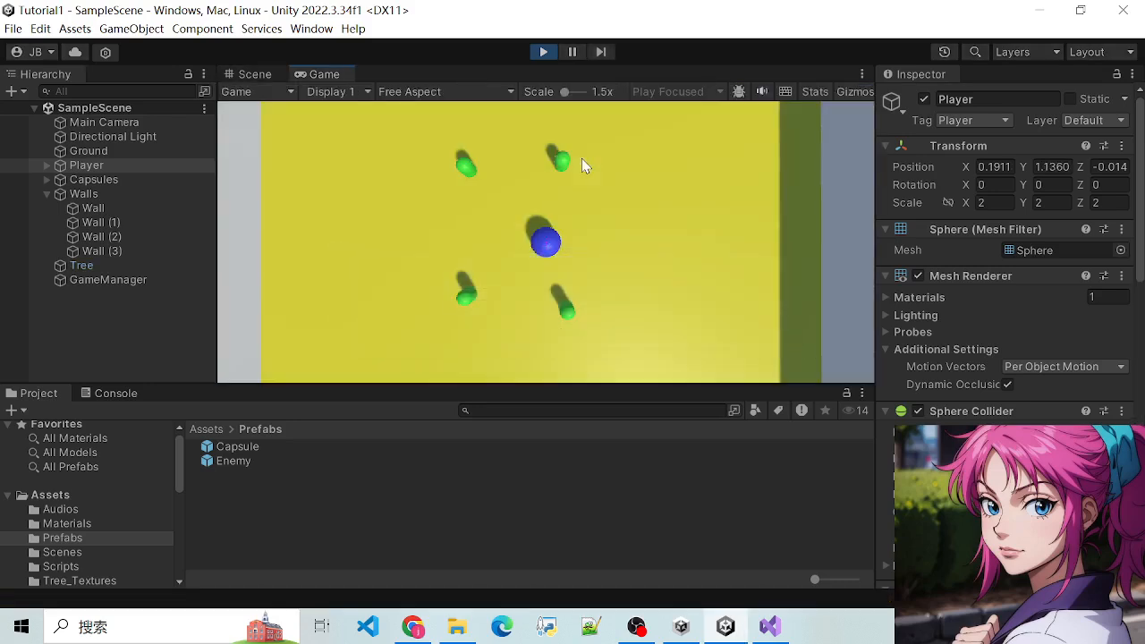
key(a)
key(s)
key(d)
key(a)
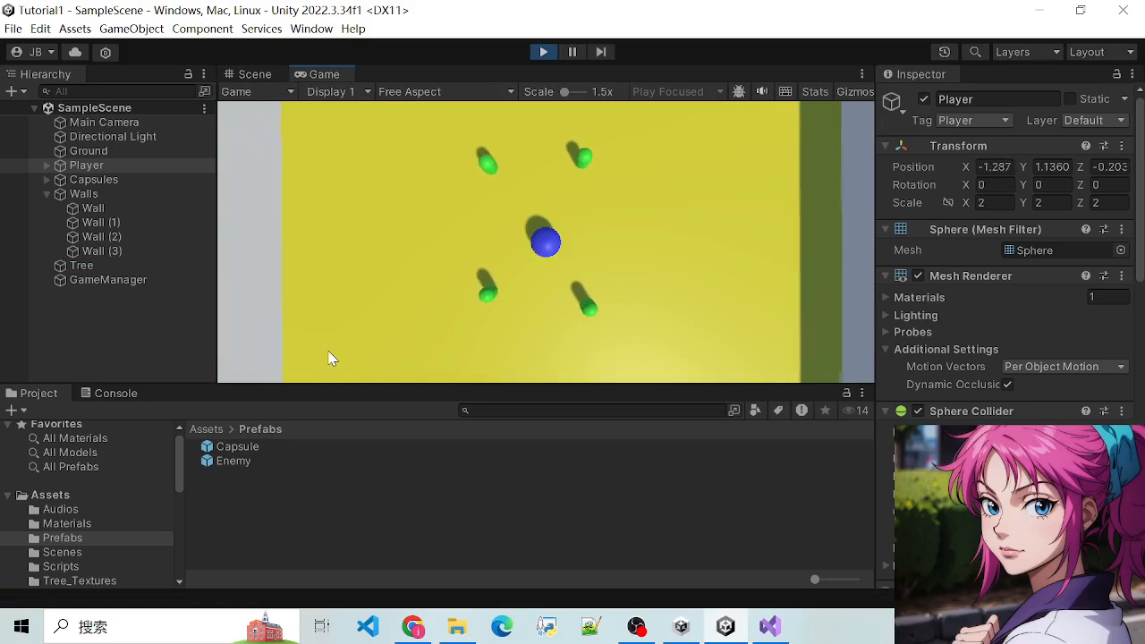
key(d)
key(a)
key(s)
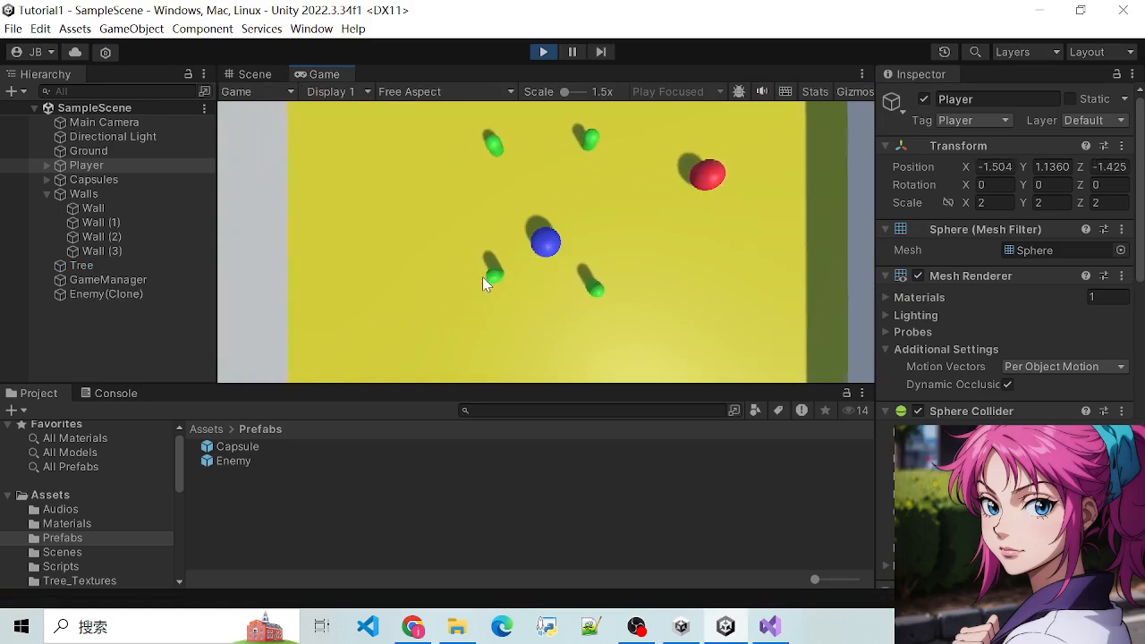
key(a)
key(d)
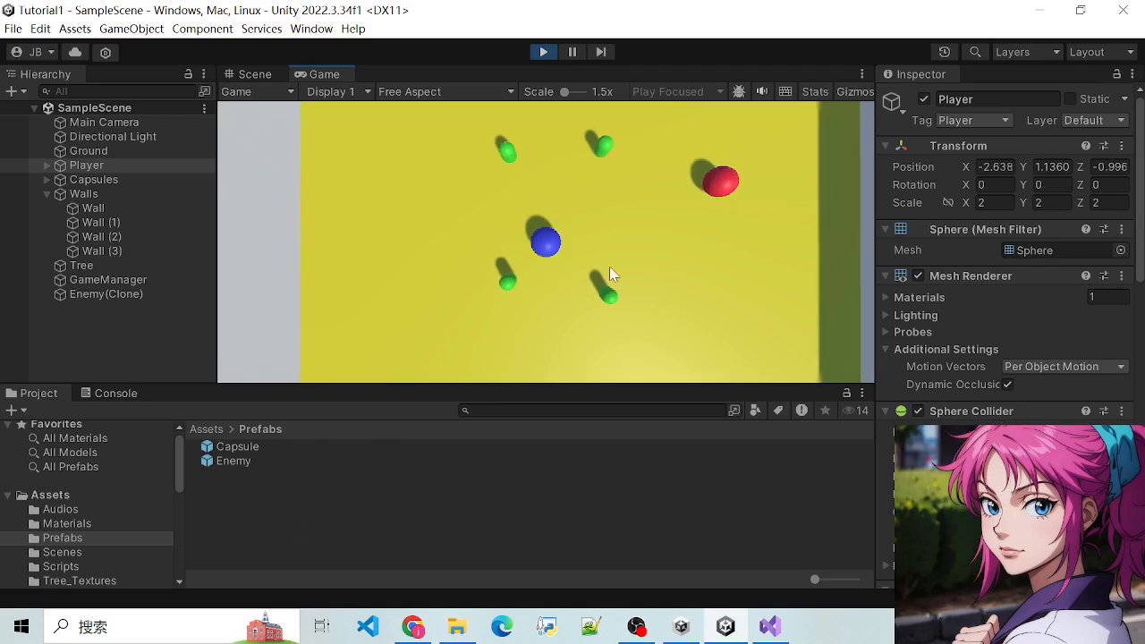
key(w)
key(a)
key(d)
key(s)
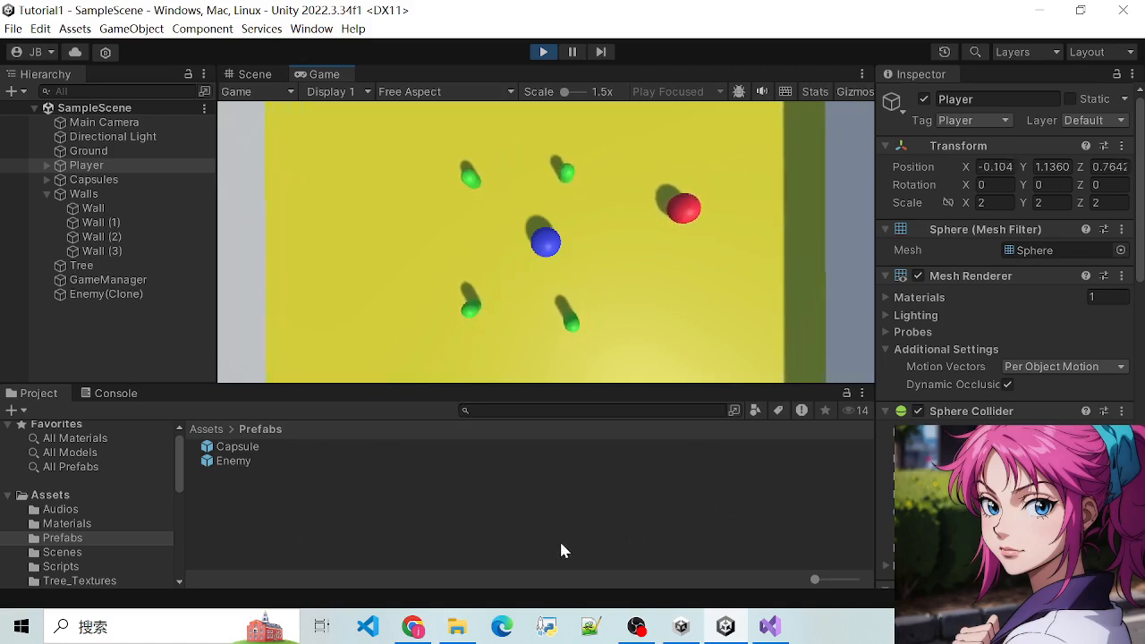
Glance at the Scene view during play, keep steering the player across the ground past the enemies, and stop the game
click(257, 76)
click(315, 79)
key(d)
key(s)
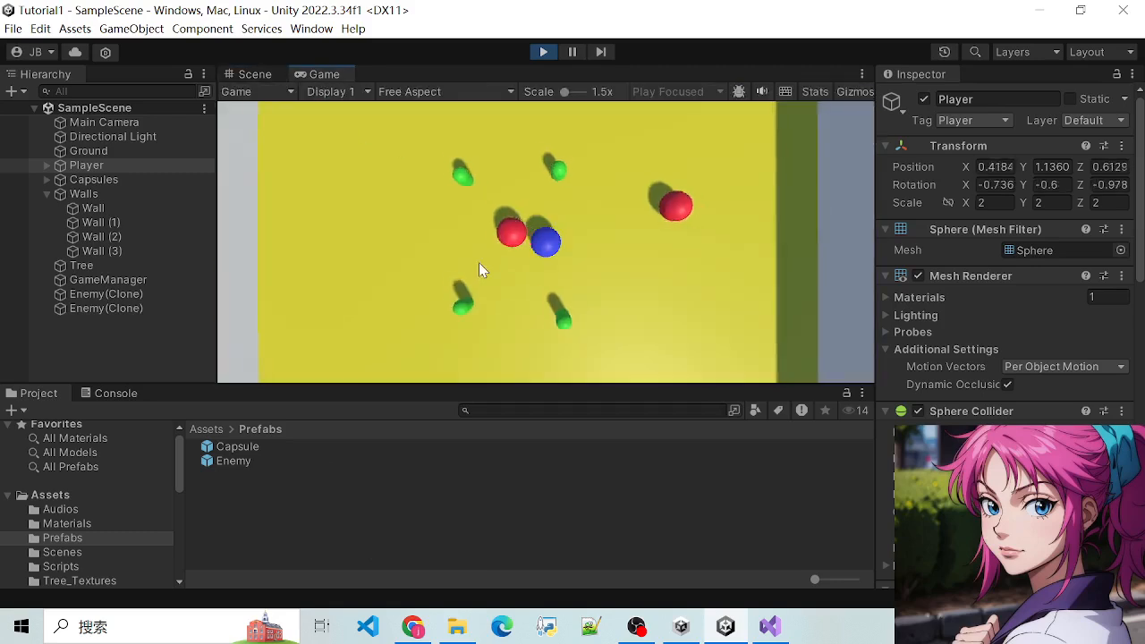
key(a)
key(s)
key(d)
key(a)
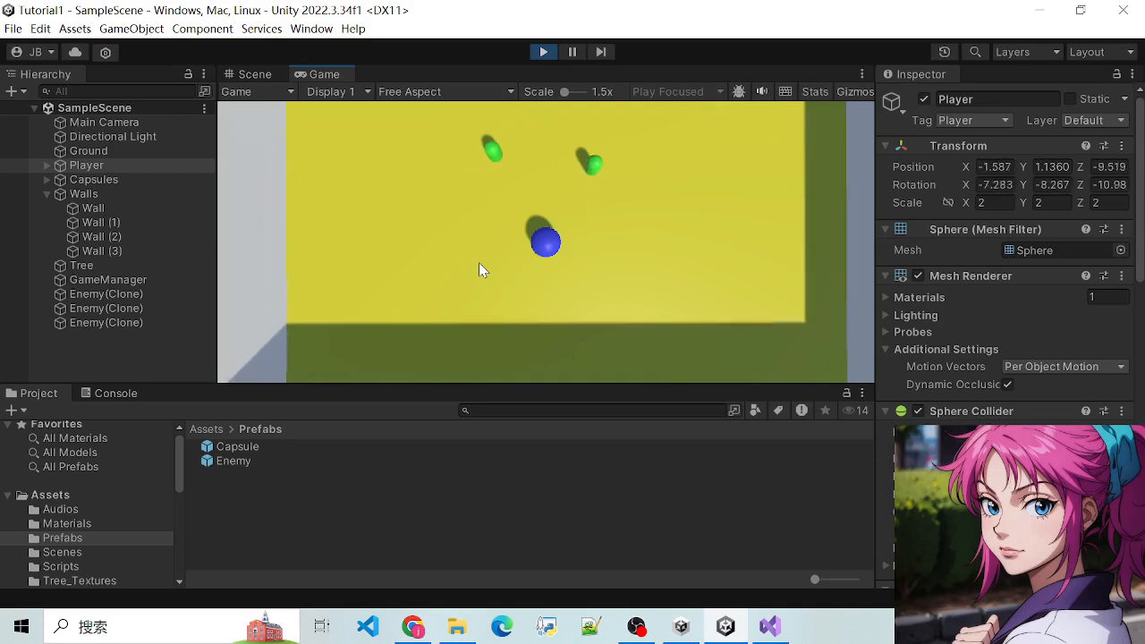
key(w)
key(d)
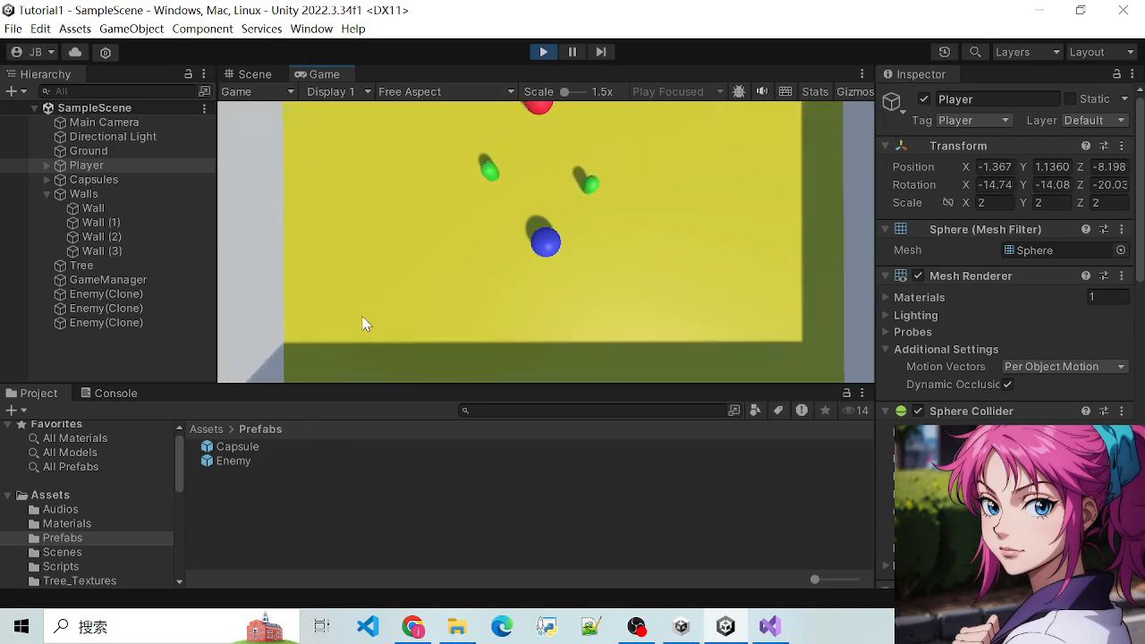
key(d)
key(w)
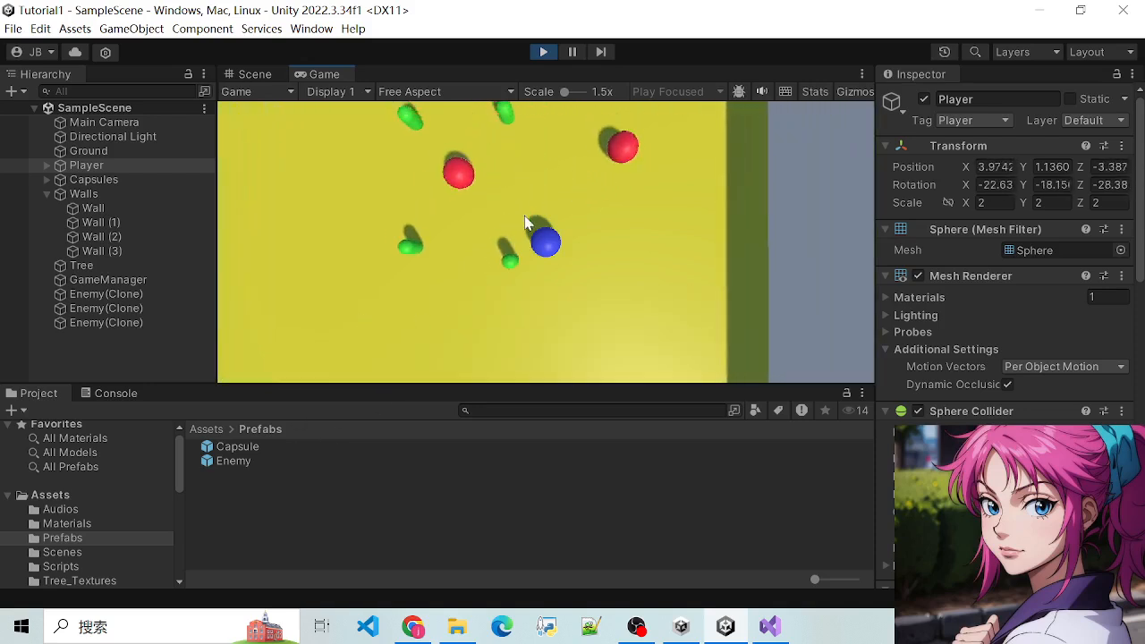
key(s)
key(d)
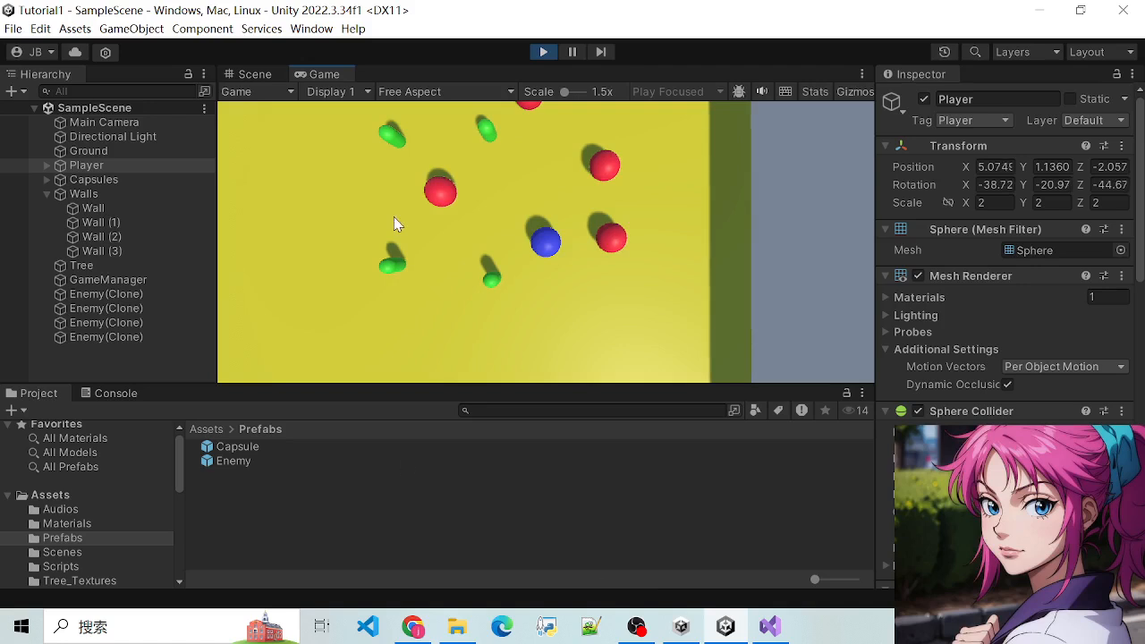
click(538, 54)
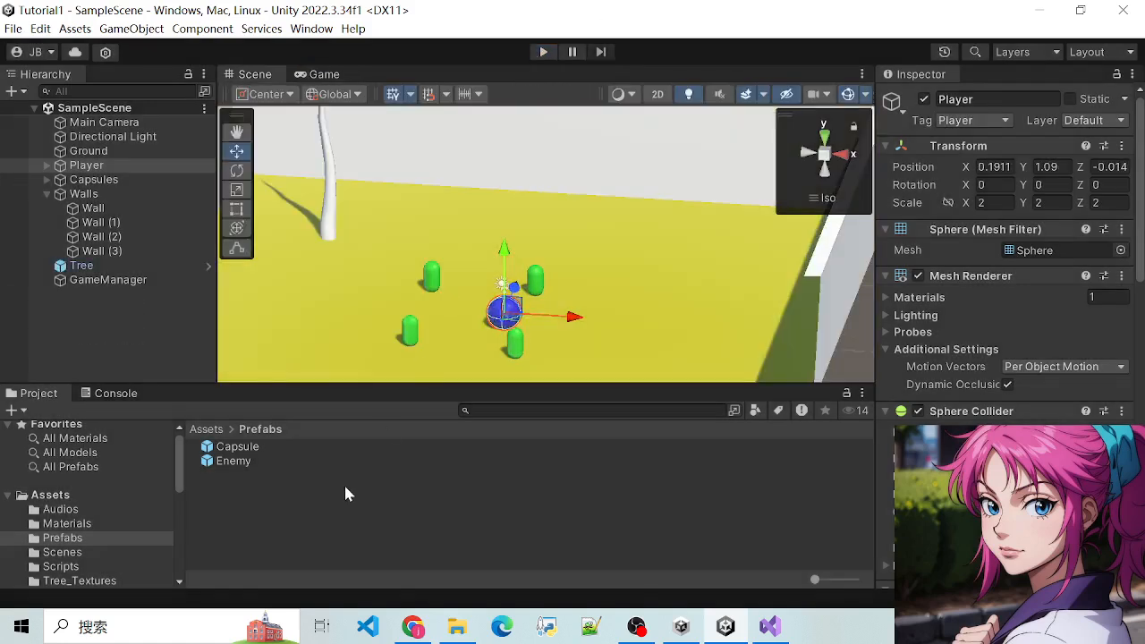
Check the console output in Unity and re-examine the GameObject.Find("Player") call in Enemy.cs in Visual Studio
click(94, 391)
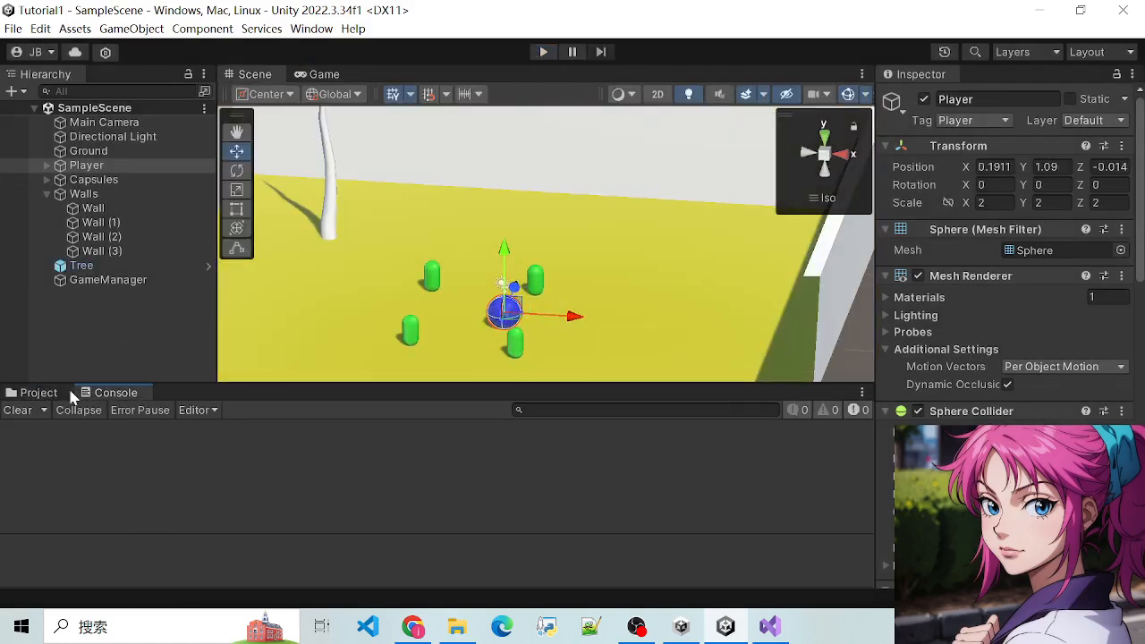
click(45, 392)
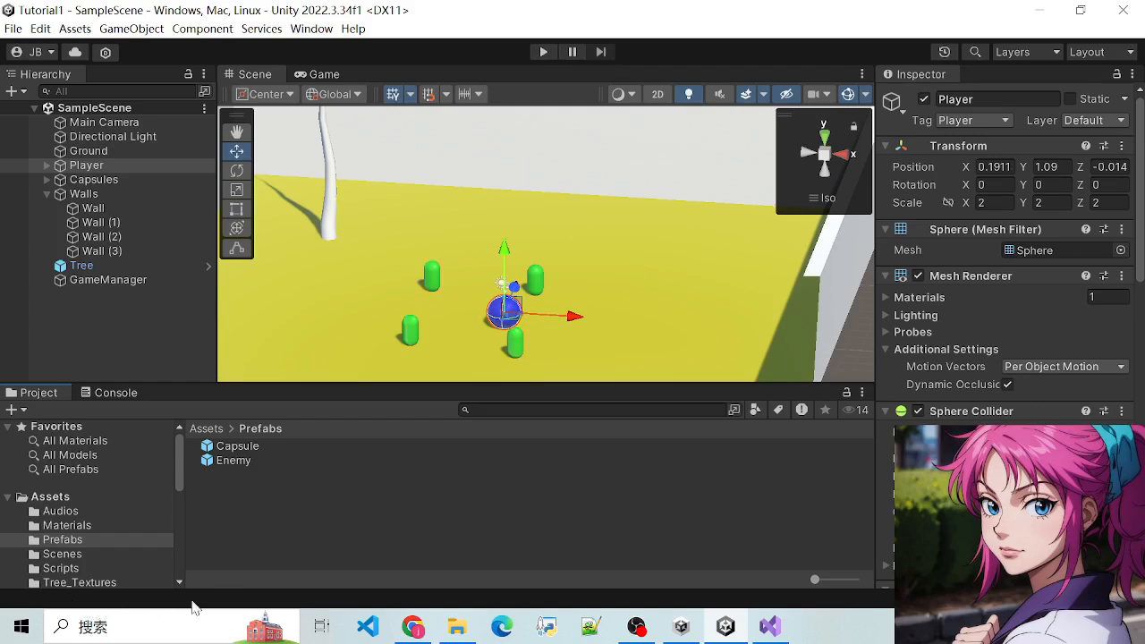
click(769, 626)
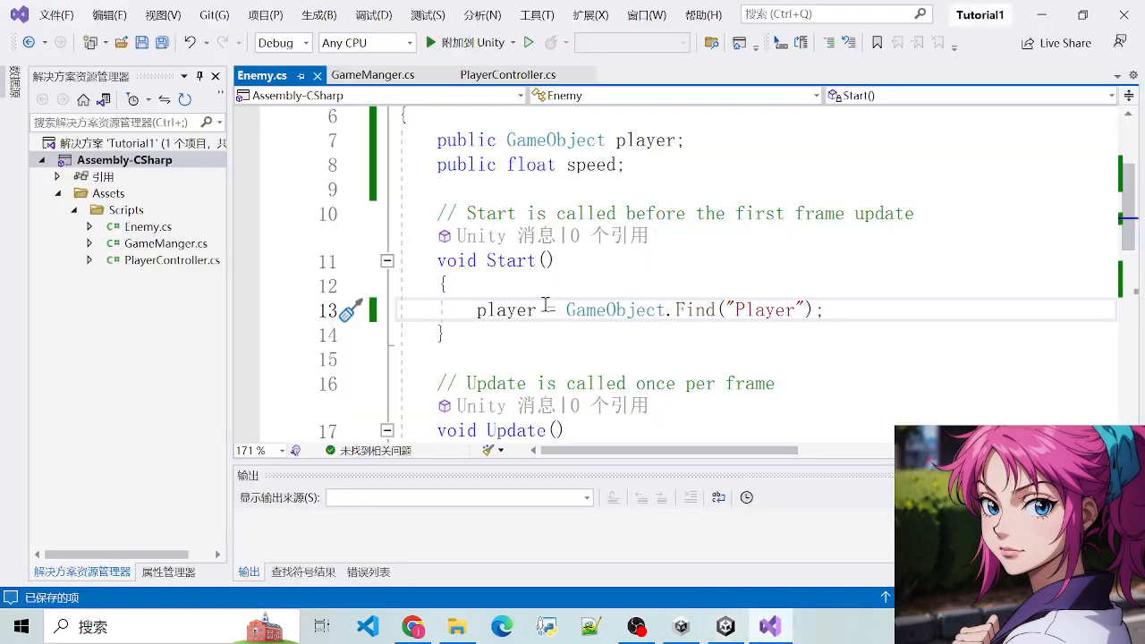
drag(545, 309, 837, 315)
click(837, 315)
Return to Unity and look over the scene and the Player object's component settings
click(1041, 15)
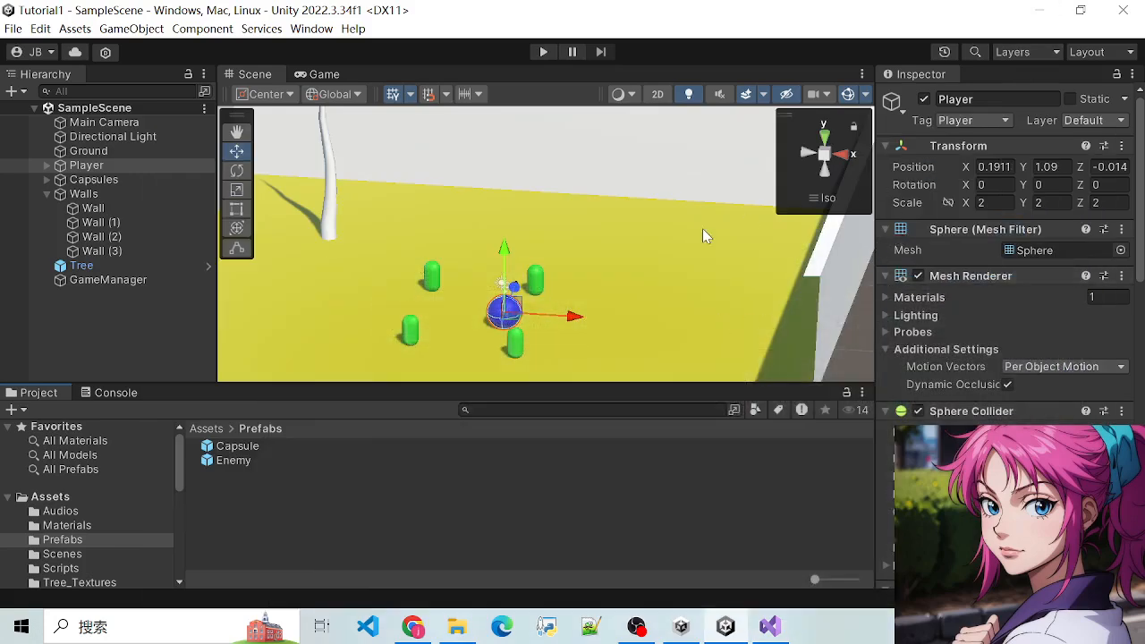
scroll(702, 229, down, 1)
scroll(676, 228, up, 2)
scroll(678, 229, down, 1)
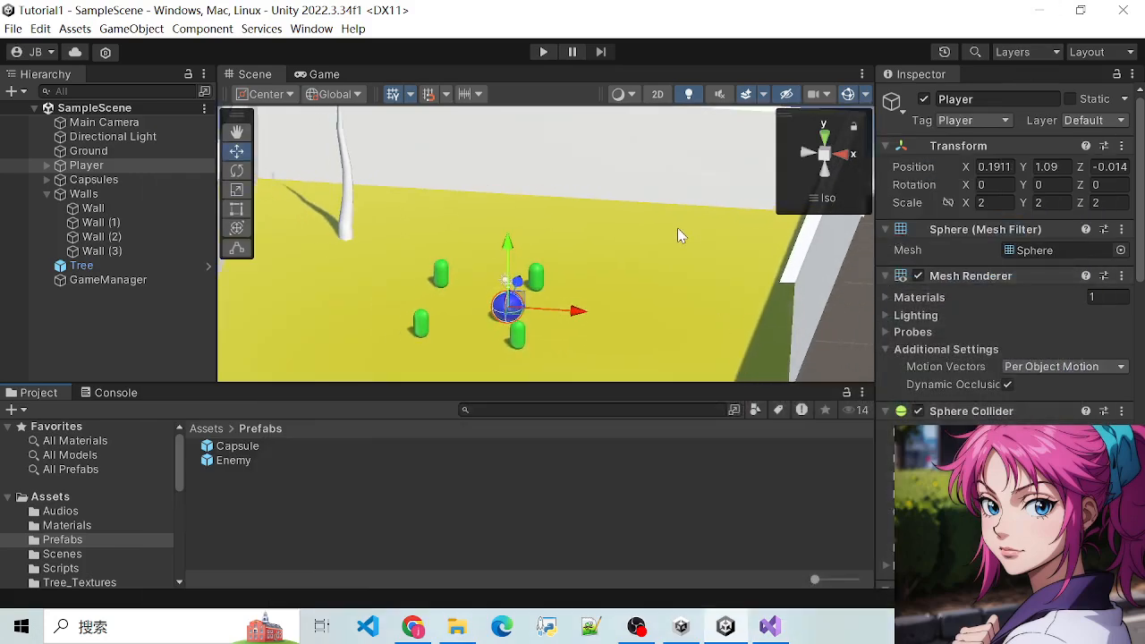
scroll(654, 242, up, 2)
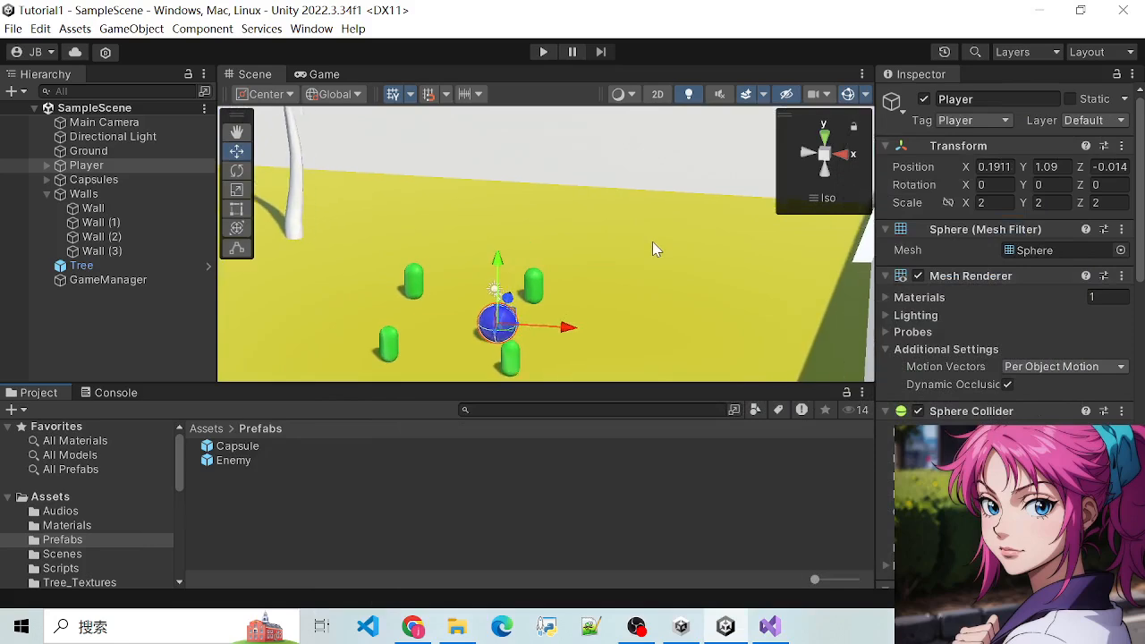
scroll(654, 242, down, 2)
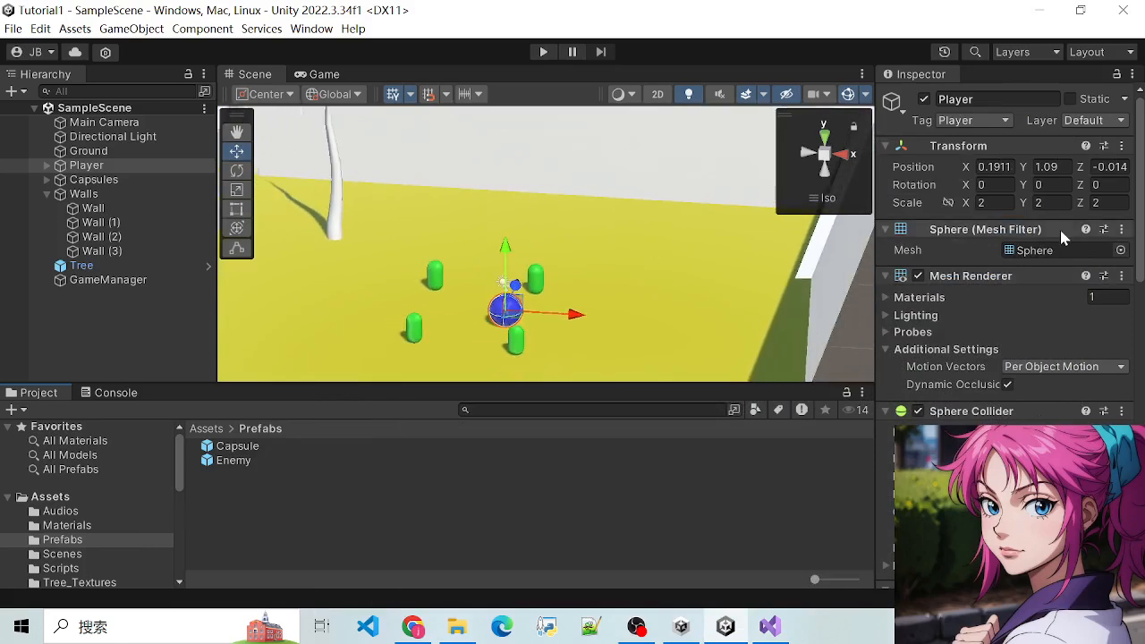
scroll(1001, 269, down, 3)
scroll(969, 318, up, 2)
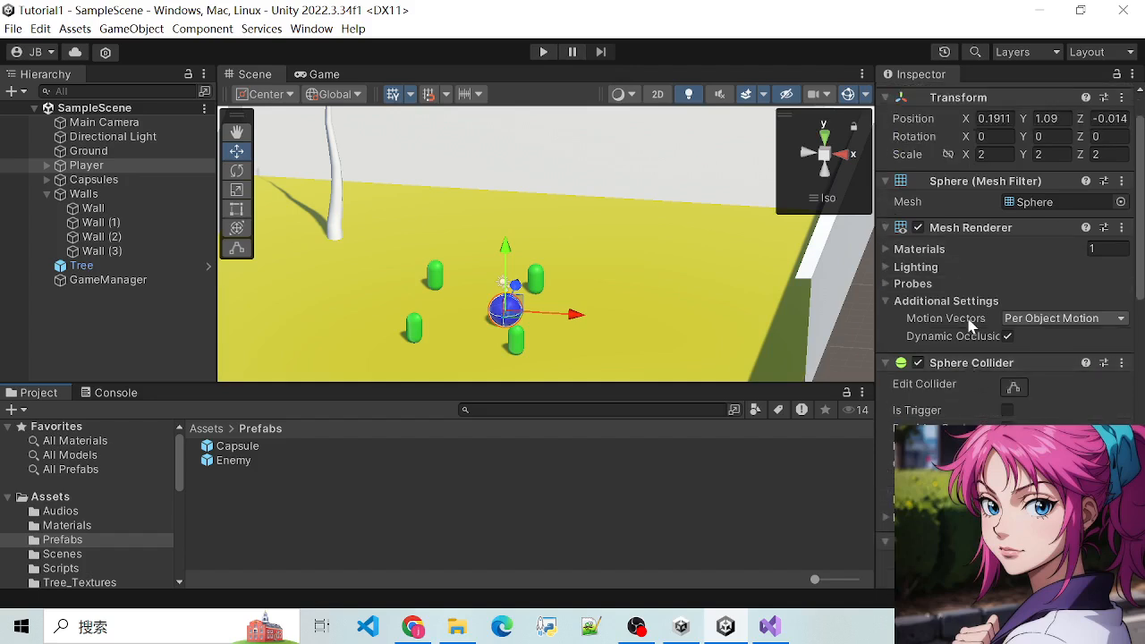
scroll(950, 299, up, 2)
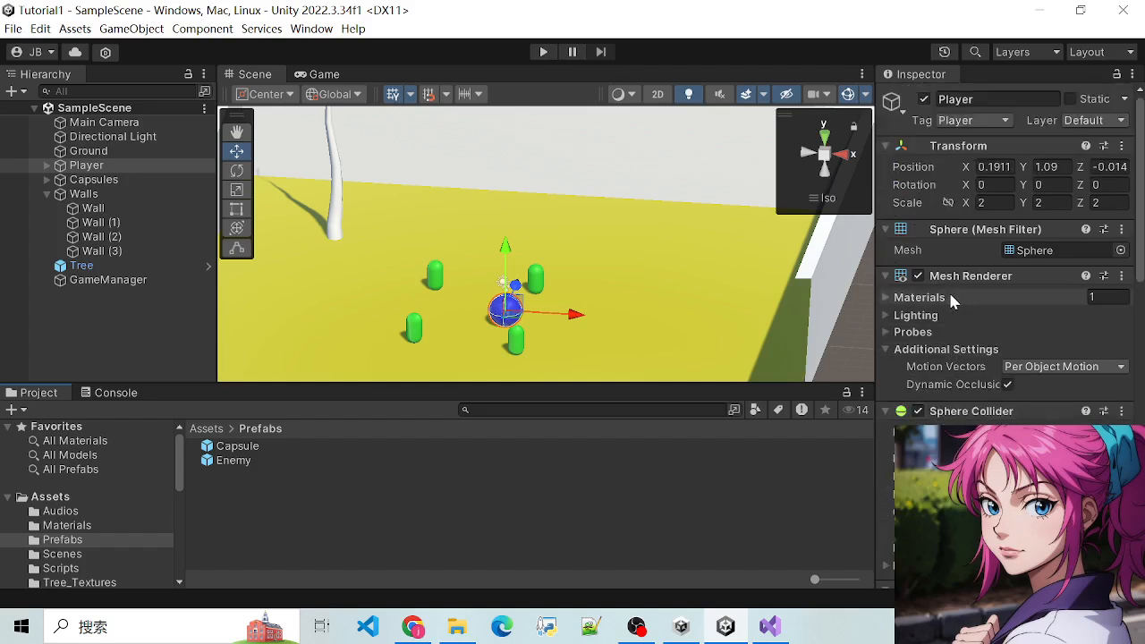
Show the Enemy prefab's Enemy script settings and try to assign the scene's Player object to its Player field
click(243, 462)
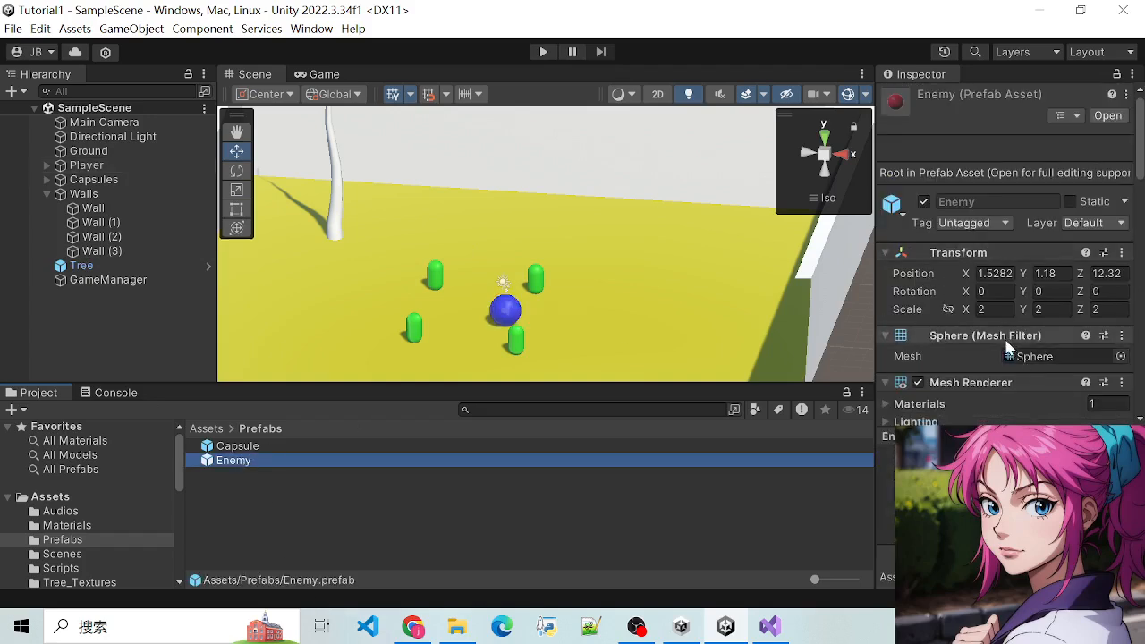
scroll(1006, 341, down, 5)
scroll(981, 386, down, 2)
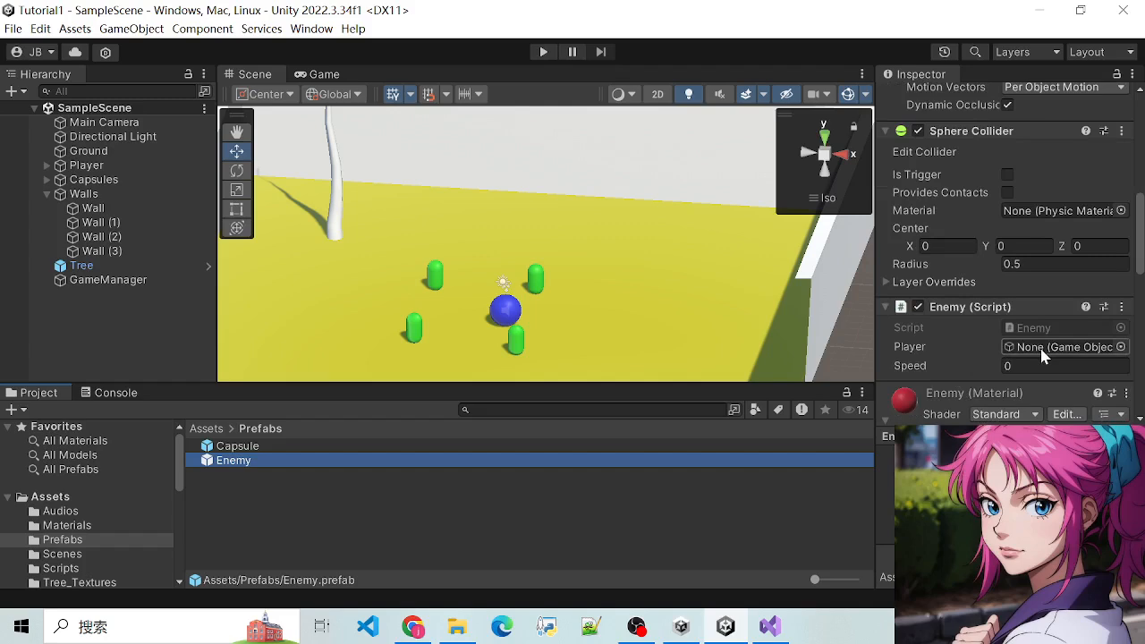
drag(80, 166, 1030, 346)
Select the Player object, check its name and active state in its properties, and save the scene
click(85, 165)
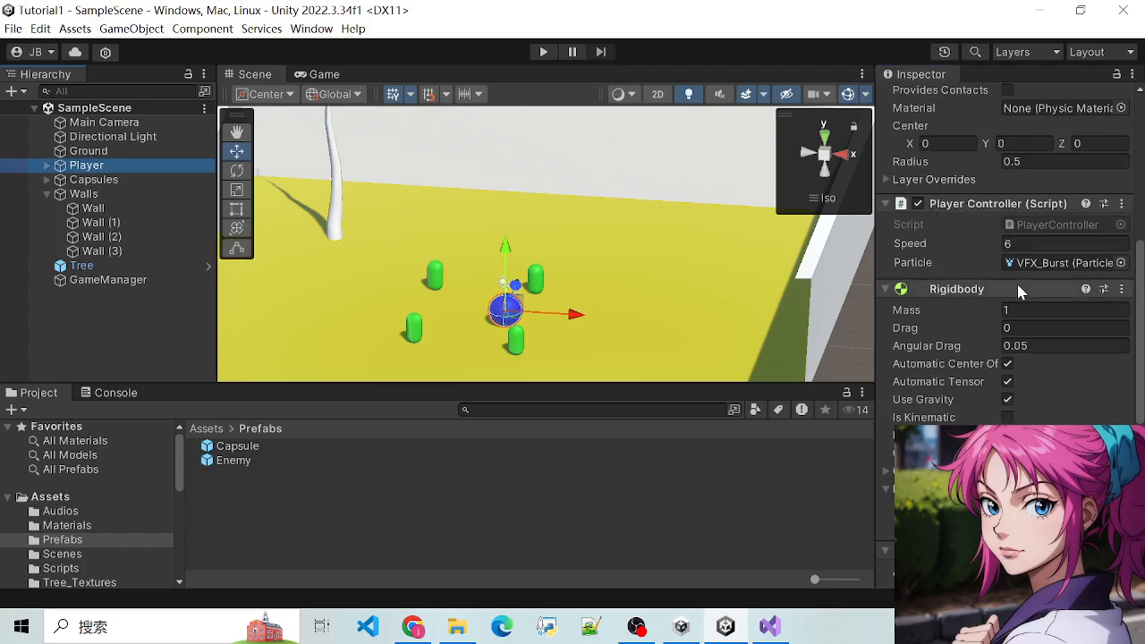
scroll(1015, 281, up, 8)
scroll(1014, 281, up, 2)
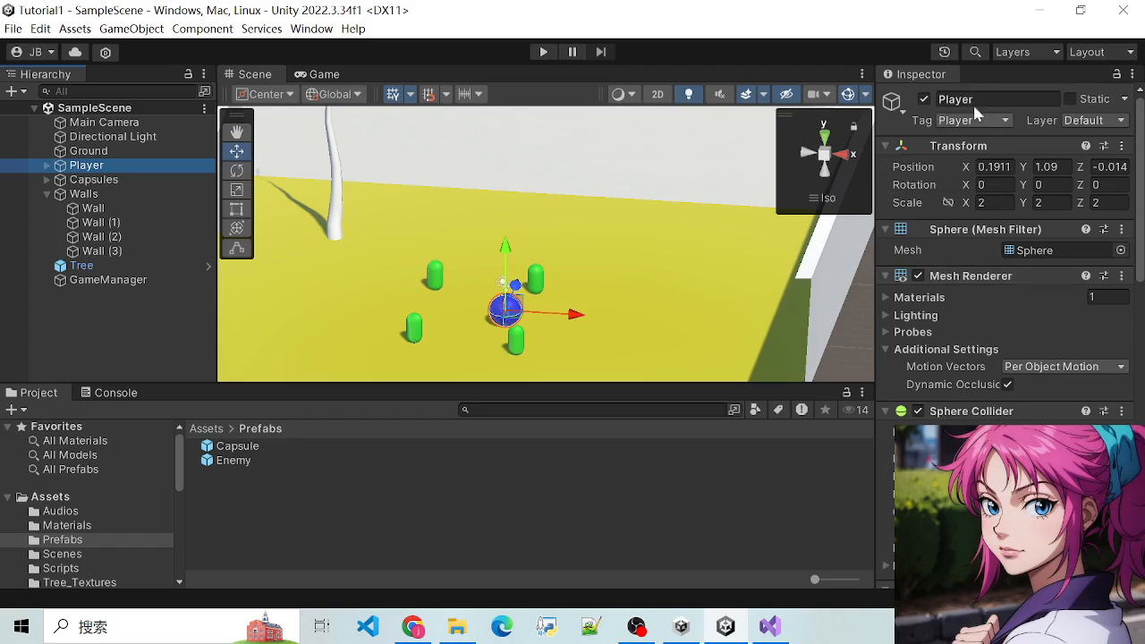
click(901, 114)
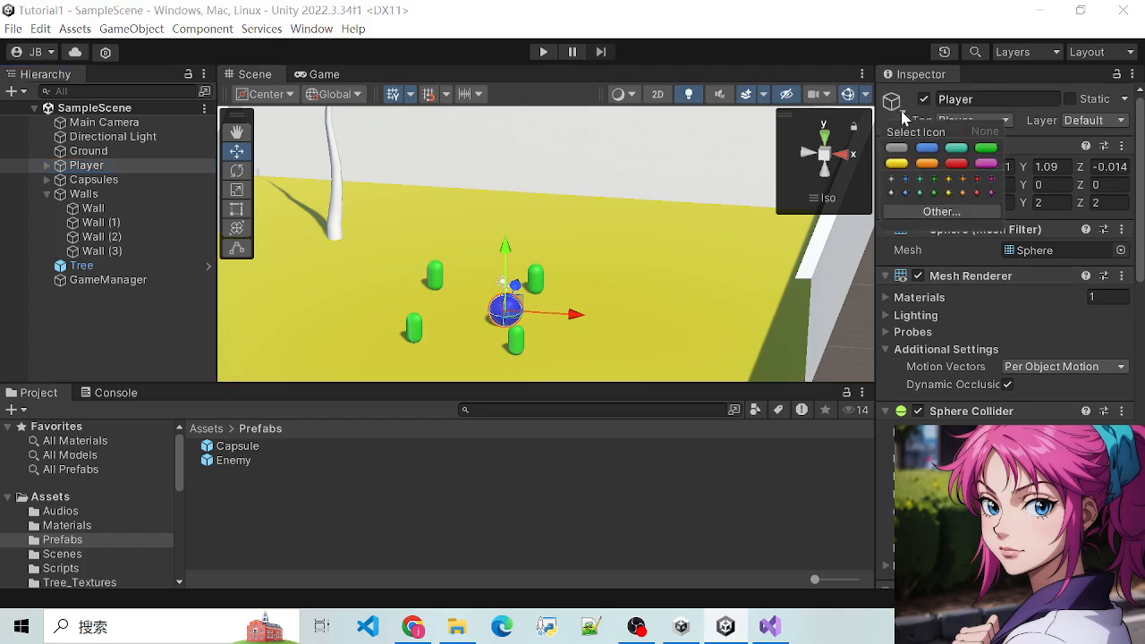
click(919, 105)
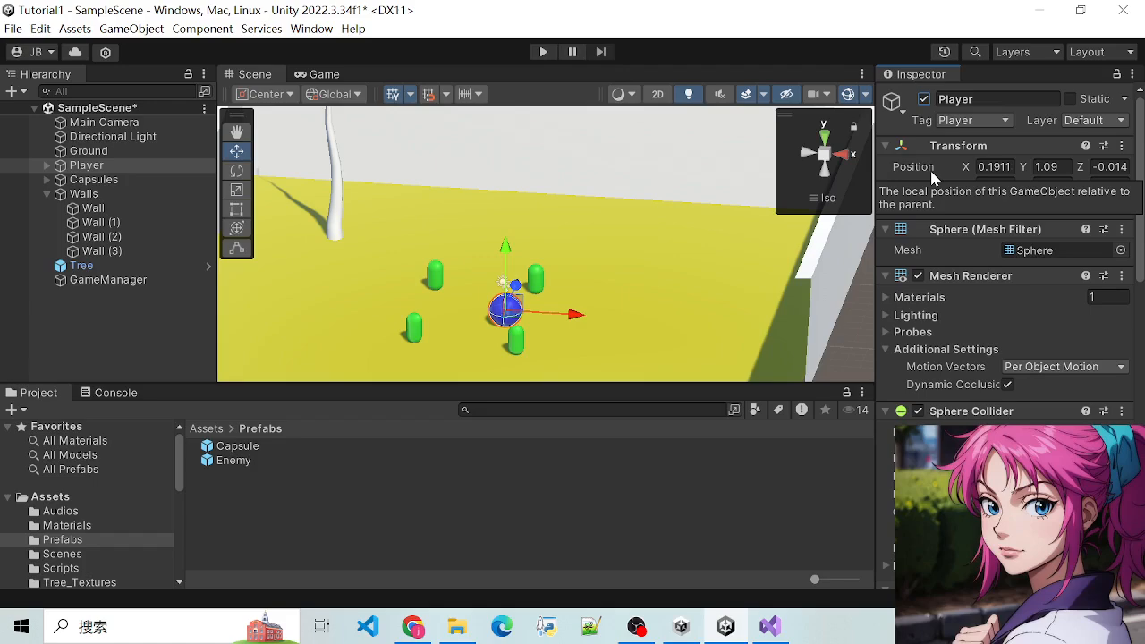
key(ctrl+s)
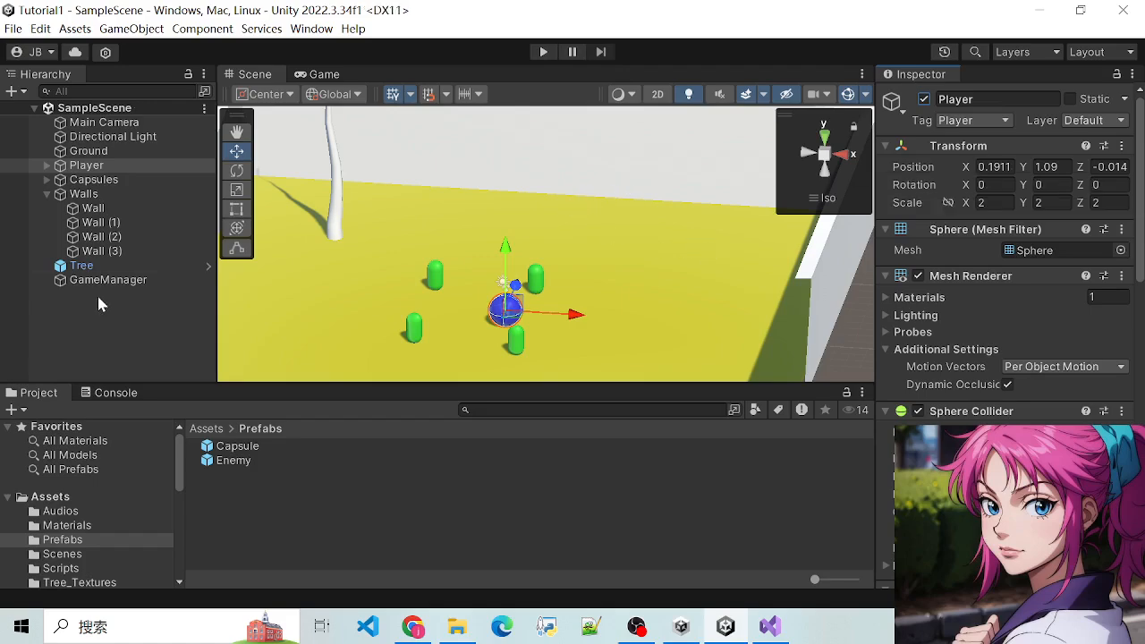
Switch to Visual Studio and review the public player and speed field declarations in the Enemy class
click(771, 627)
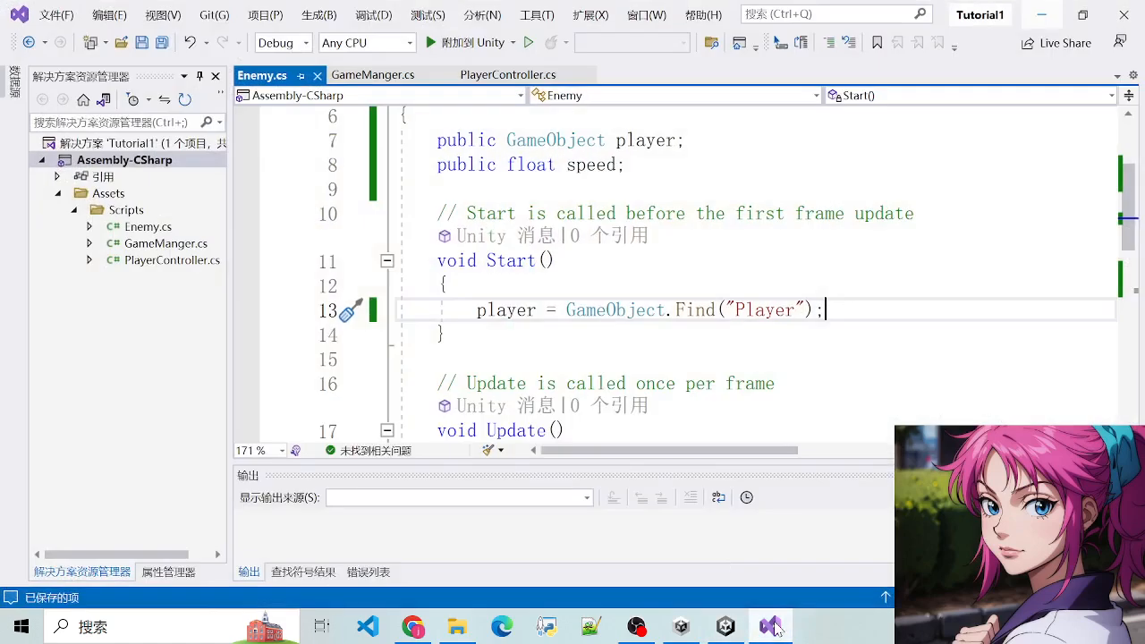
drag(399, 141, 593, 164)
click(679, 170)
scroll(679, 170, up, 2)
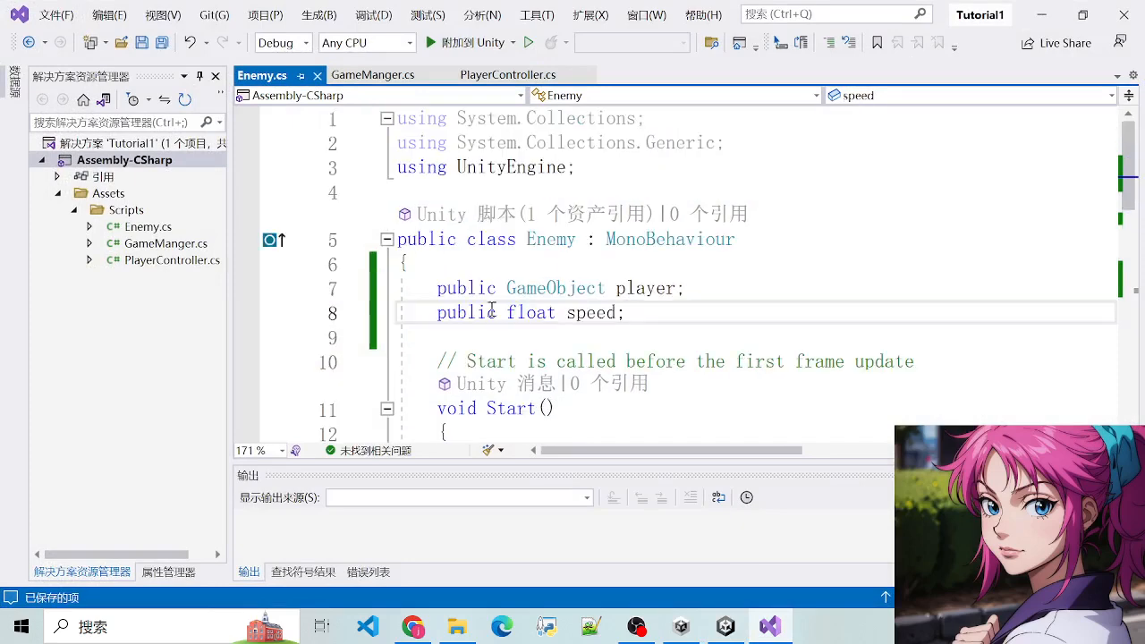
drag(421, 288, 668, 306)
click(669, 307)
drag(442, 298, 679, 304)
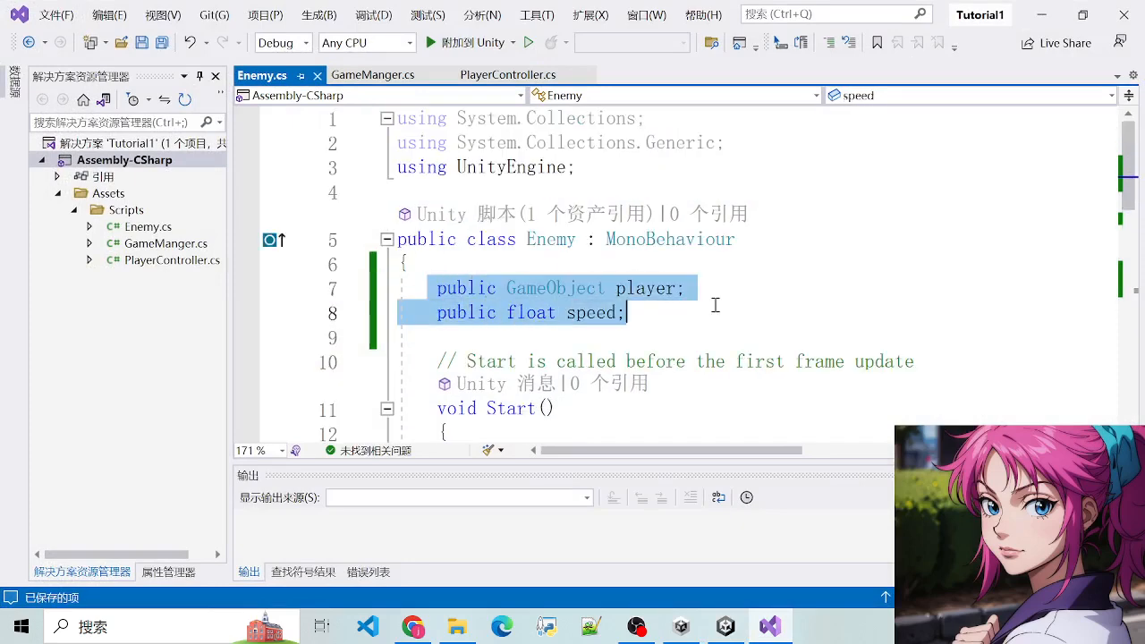
Highlight the public player and speed declarations in the Enemy class to read them over
click(680, 304)
drag(435, 289, 621, 312)
click(621, 311)
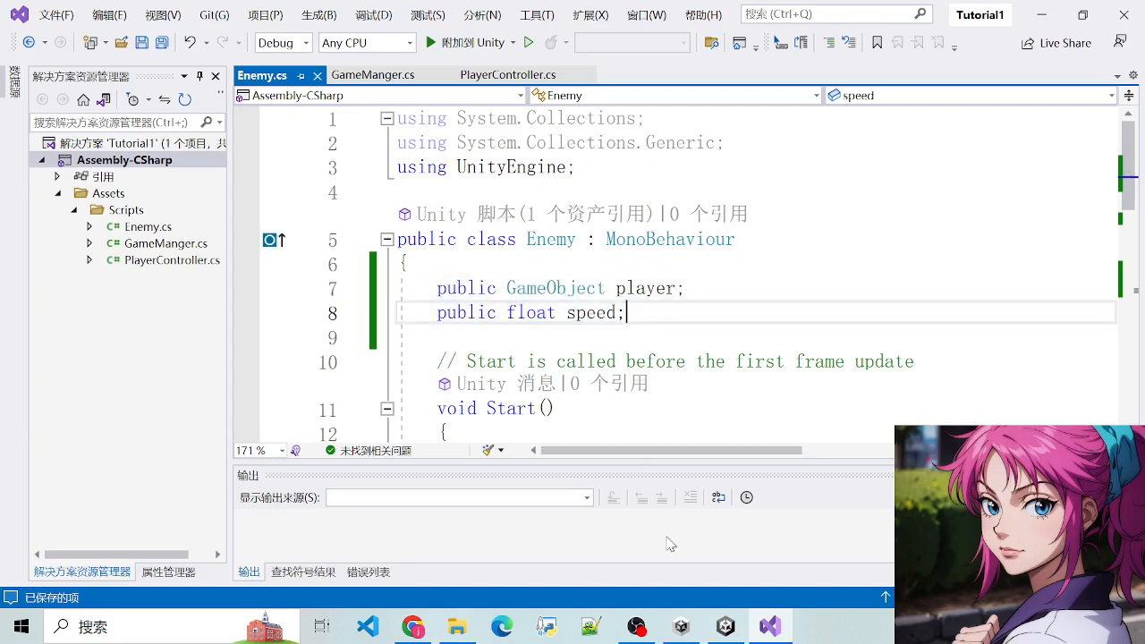
Switch to Unity and turn the scene's Player object into a prefab in the Prefabs folder
click(725, 627)
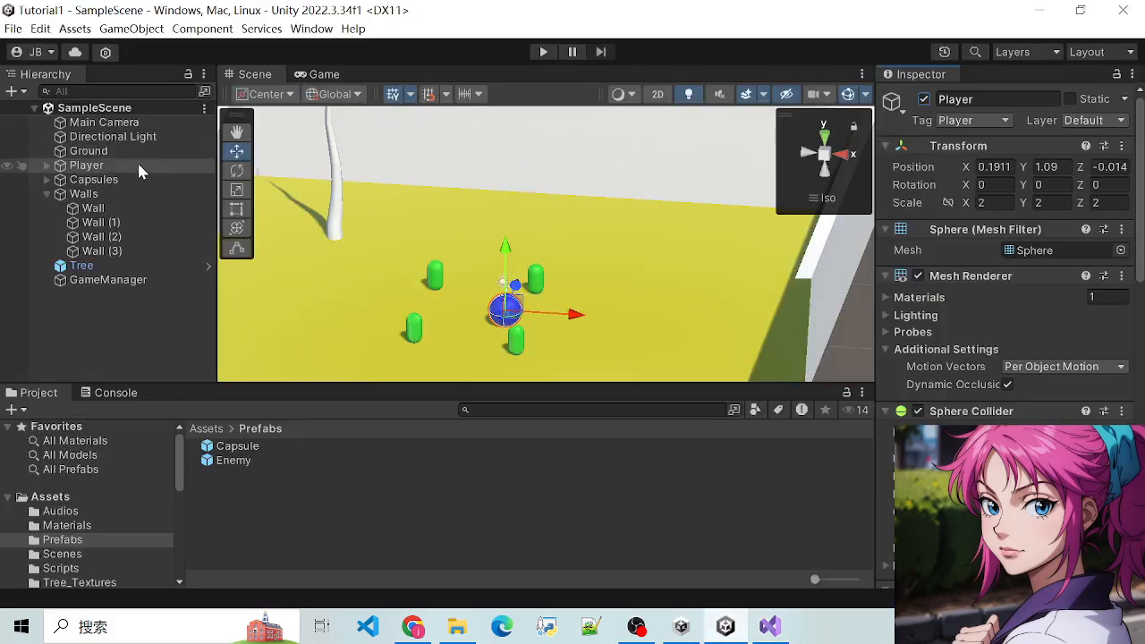
click(84, 167)
drag(82, 167, 278, 496)
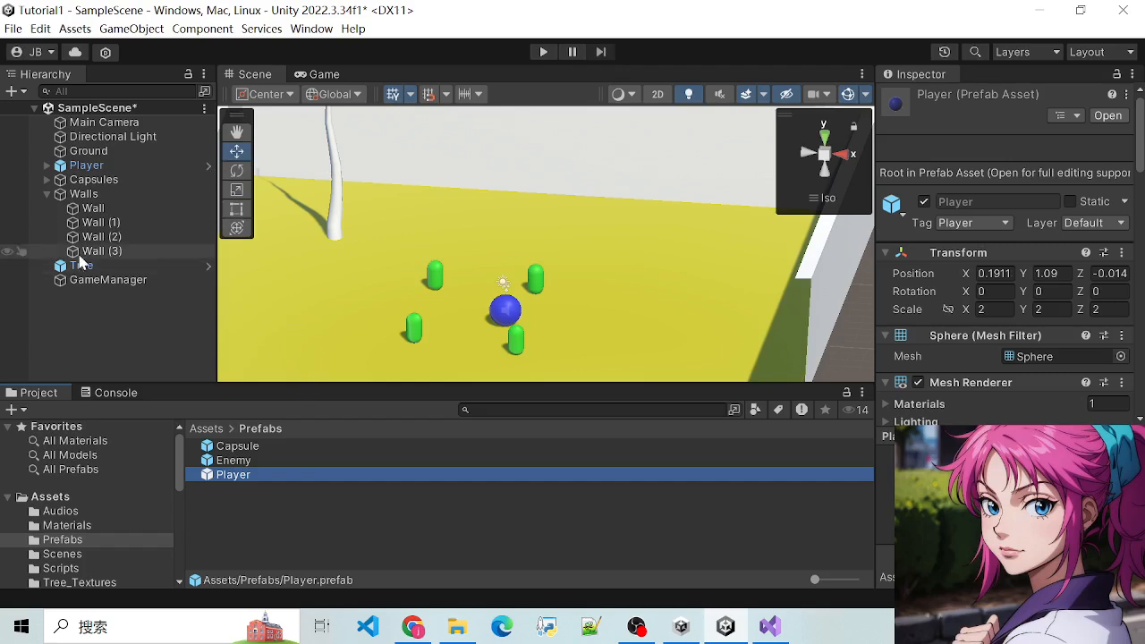
Try to assign the scene's Player instance to the Player field of the Enemy prefab's Enemy script
click(245, 460)
scroll(987, 330, down, 10)
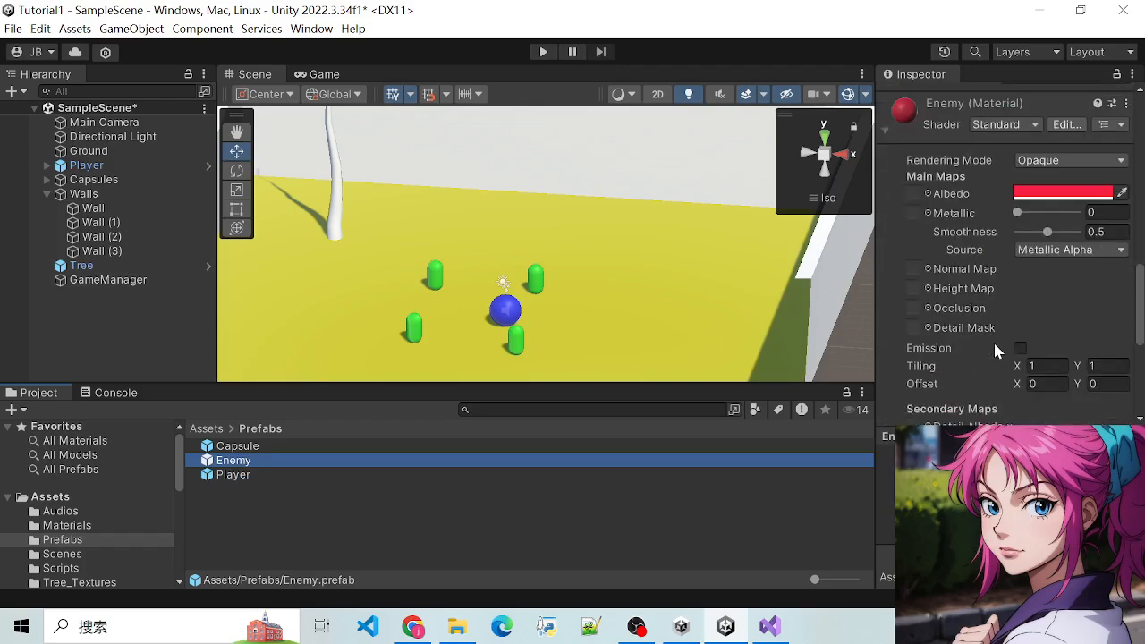
scroll(990, 339, up, 4)
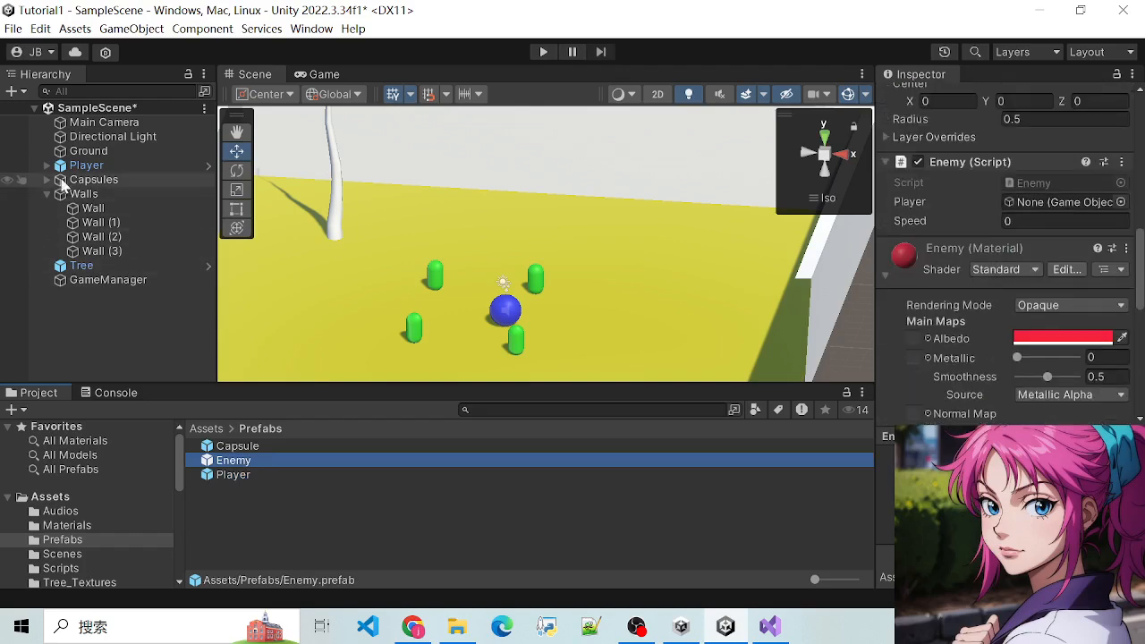
drag(86, 165, 1061, 205)
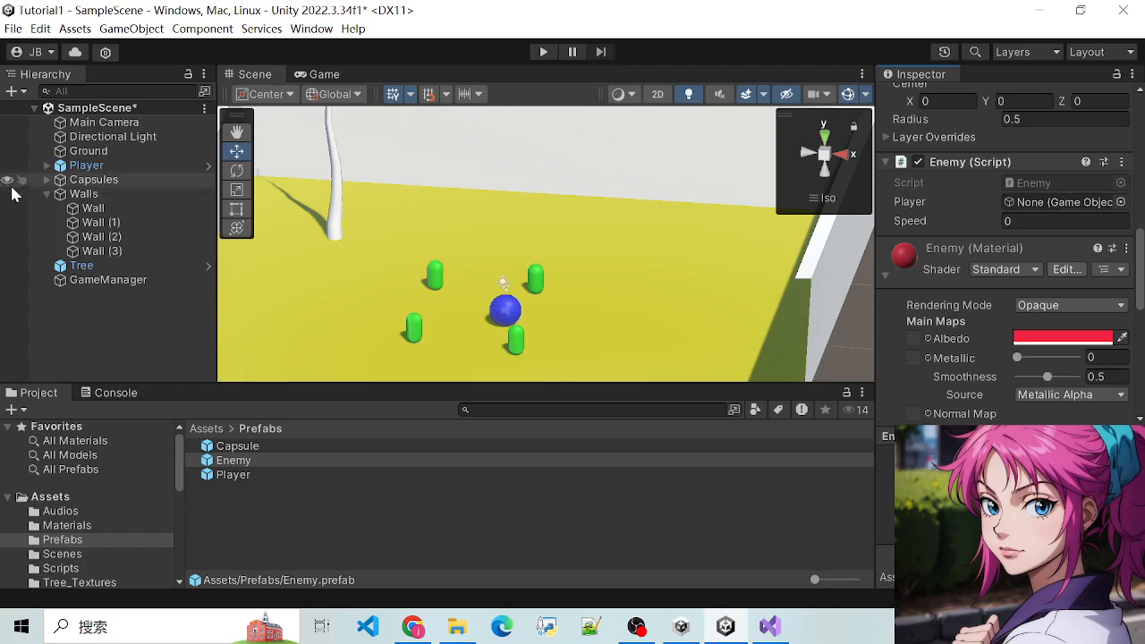
Expand the Player, view its VFX_Burst child inside the Player prefab's editing mode, and return to the scene
click(47, 166)
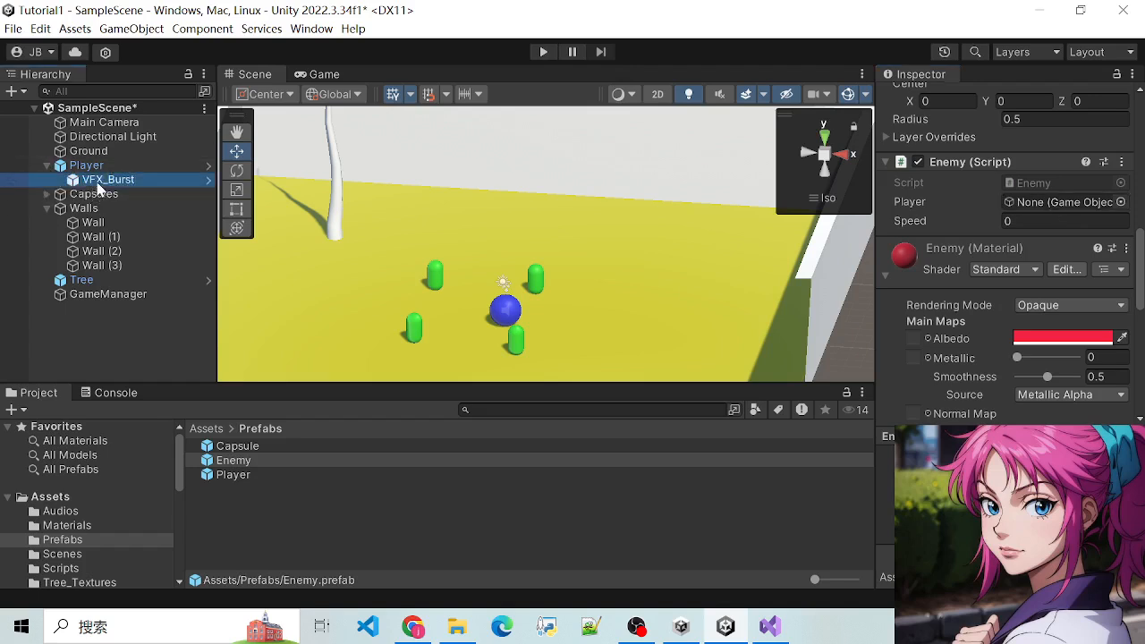
click(100, 180)
click(208, 166)
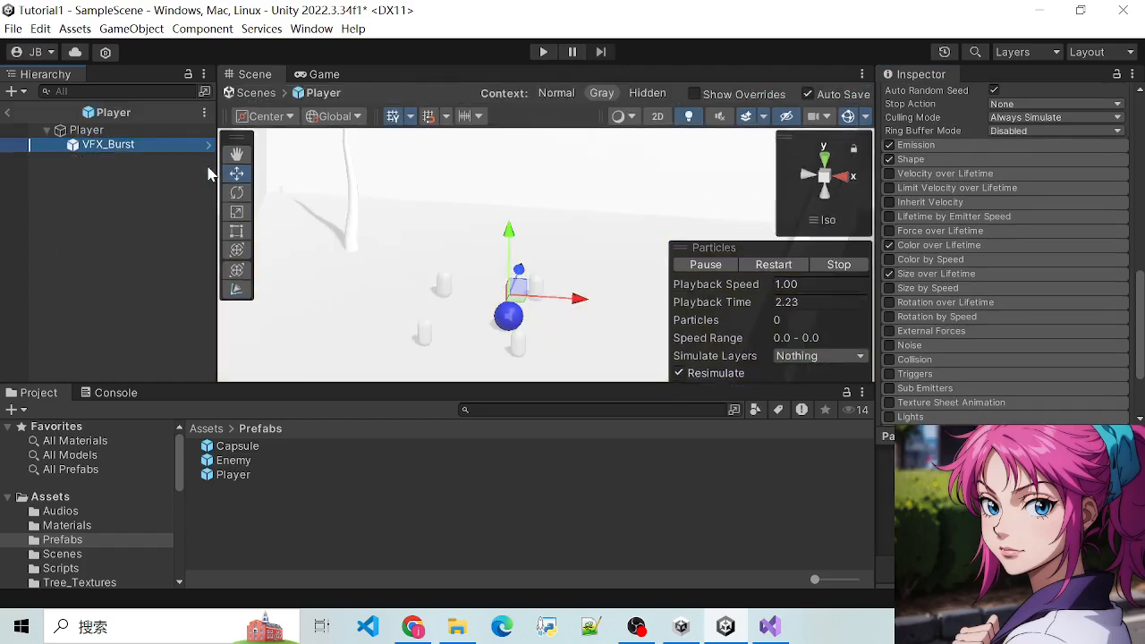
click(5, 115)
Look through the Player instance's component settings and save the scene
click(89, 166)
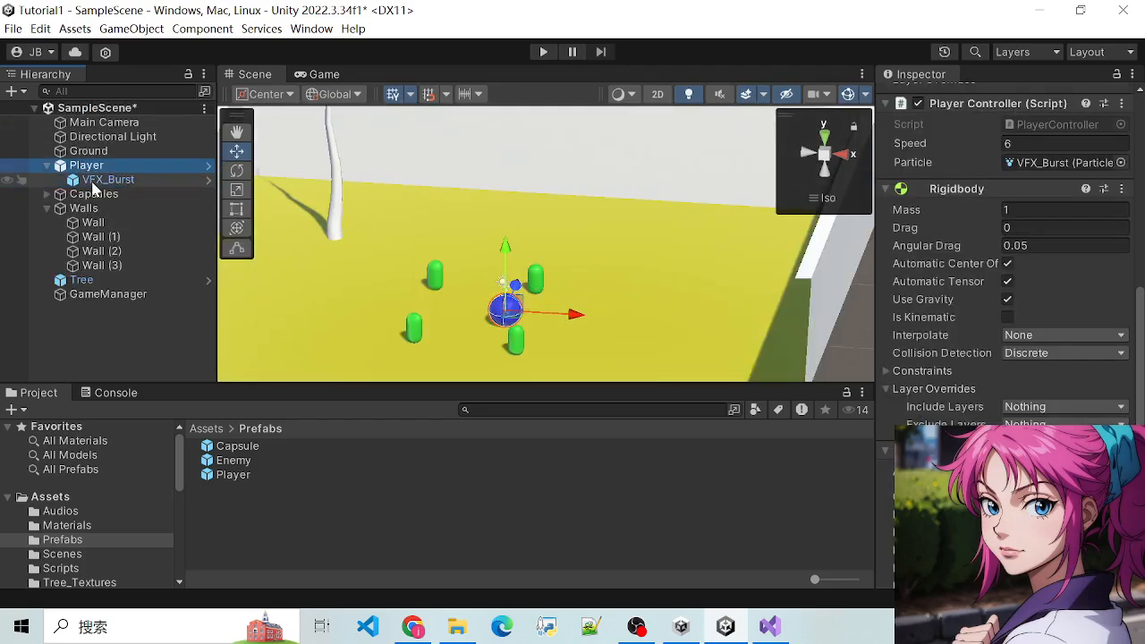
scroll(1051, 325, down, 5)
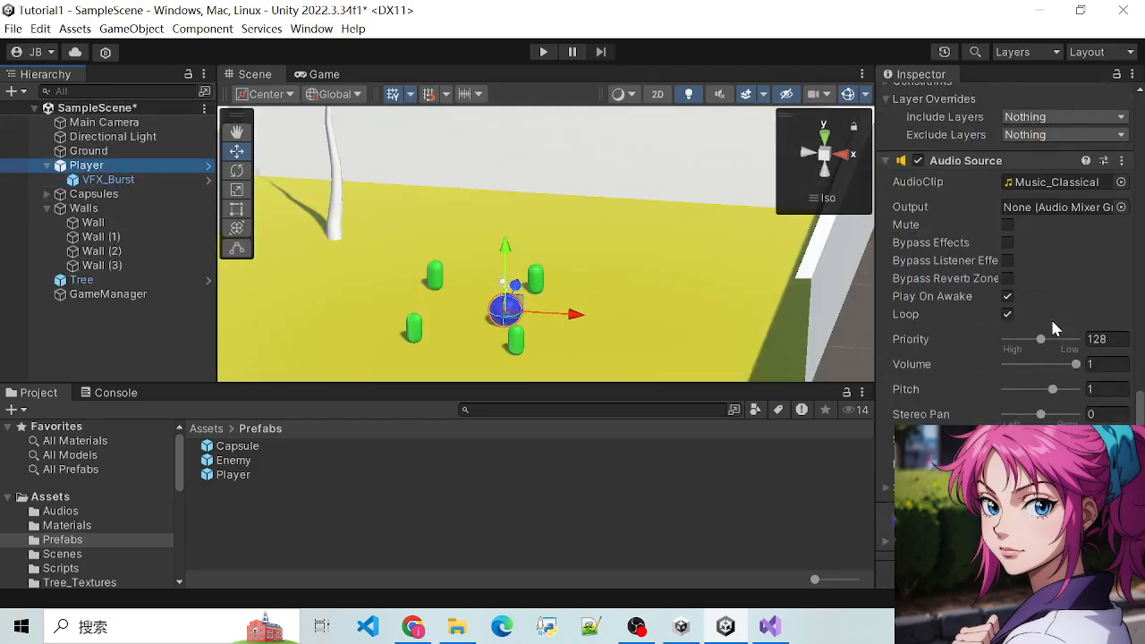
scroll(1039, 300, up, 10)
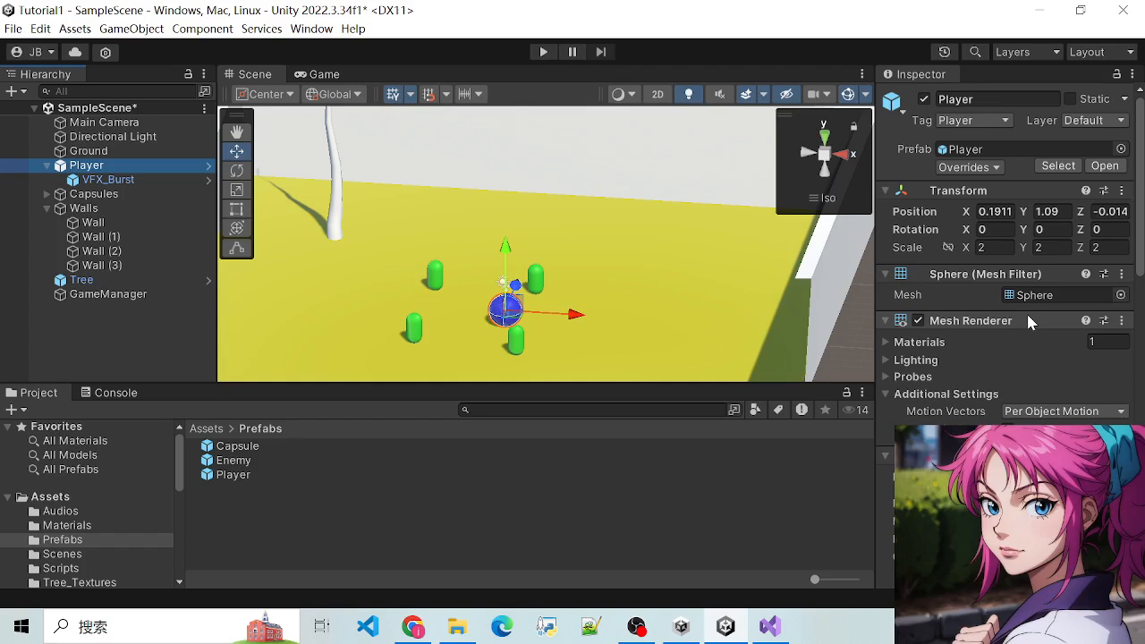
key(ctrl+s)
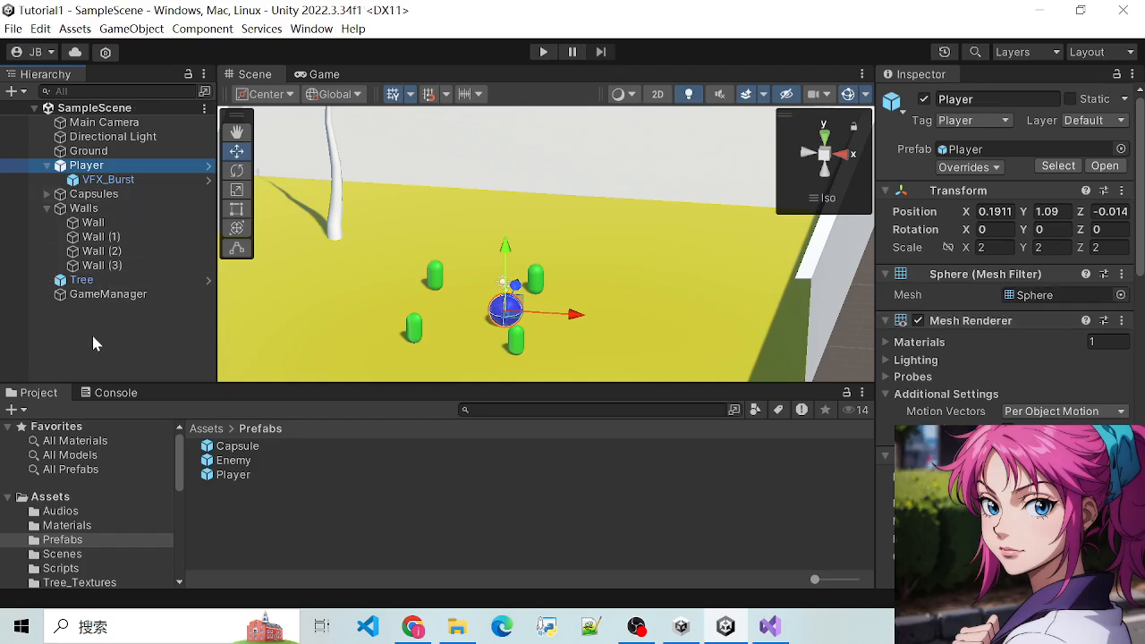
Show the Player and Speed fields of the Enemy script on the Enemy prefab
click(237, 459)
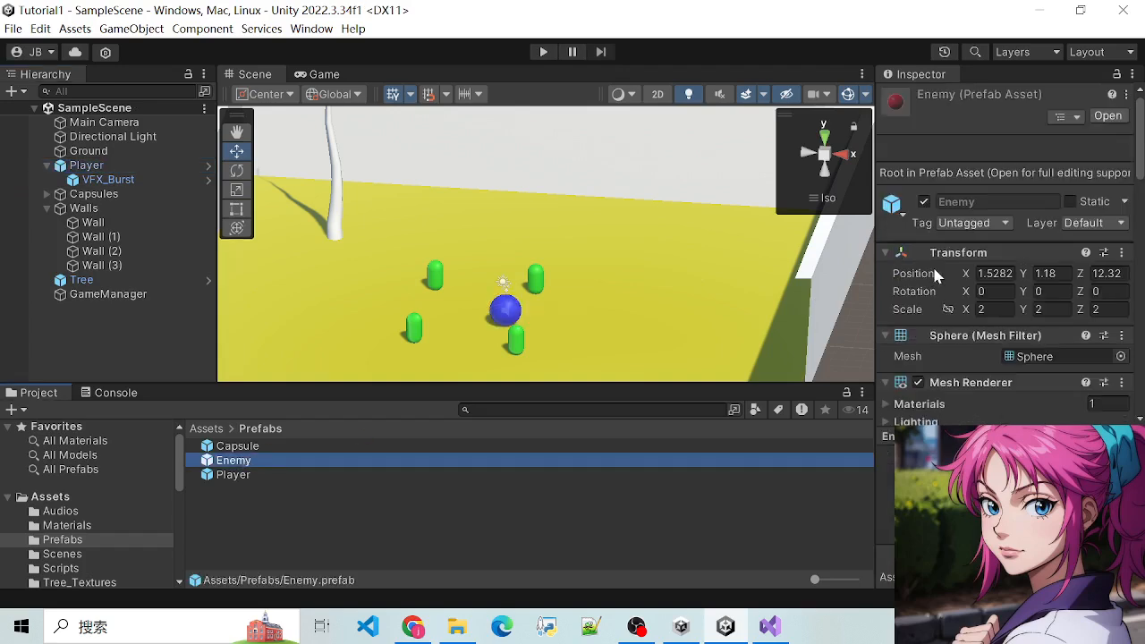
scroll(961, 314, down, 2)
scroll(961, 313, down, 7)
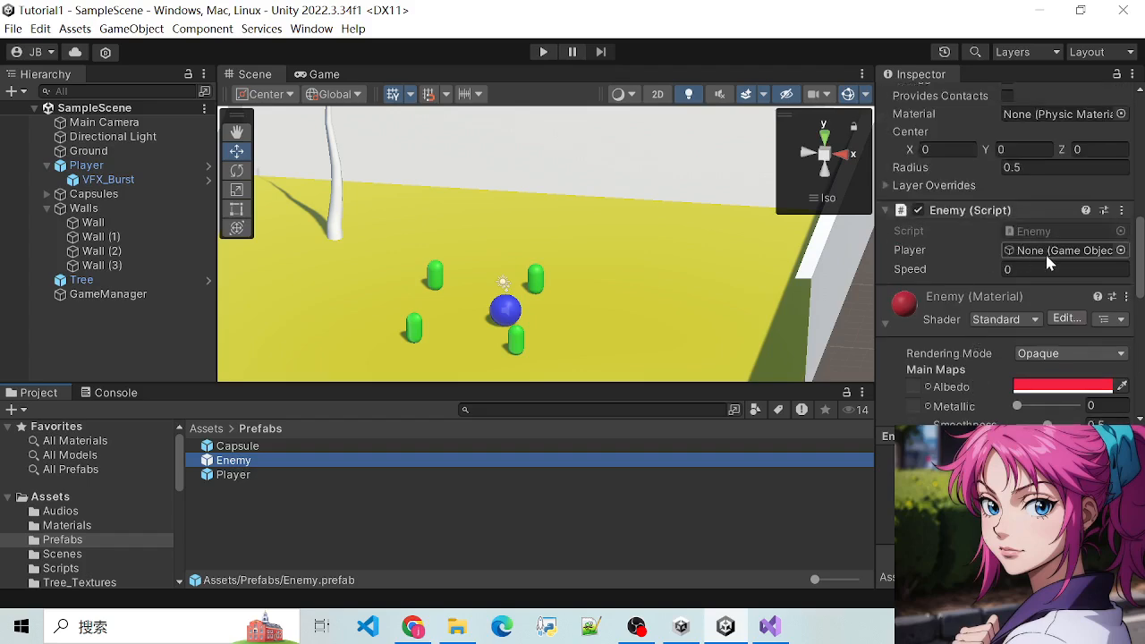
Switch to Visual Studio and review the Enemy class's field declarations and the GameObject.Find("Player") line in Start
click(767, 628)
drag(433, 298, 624, 313)
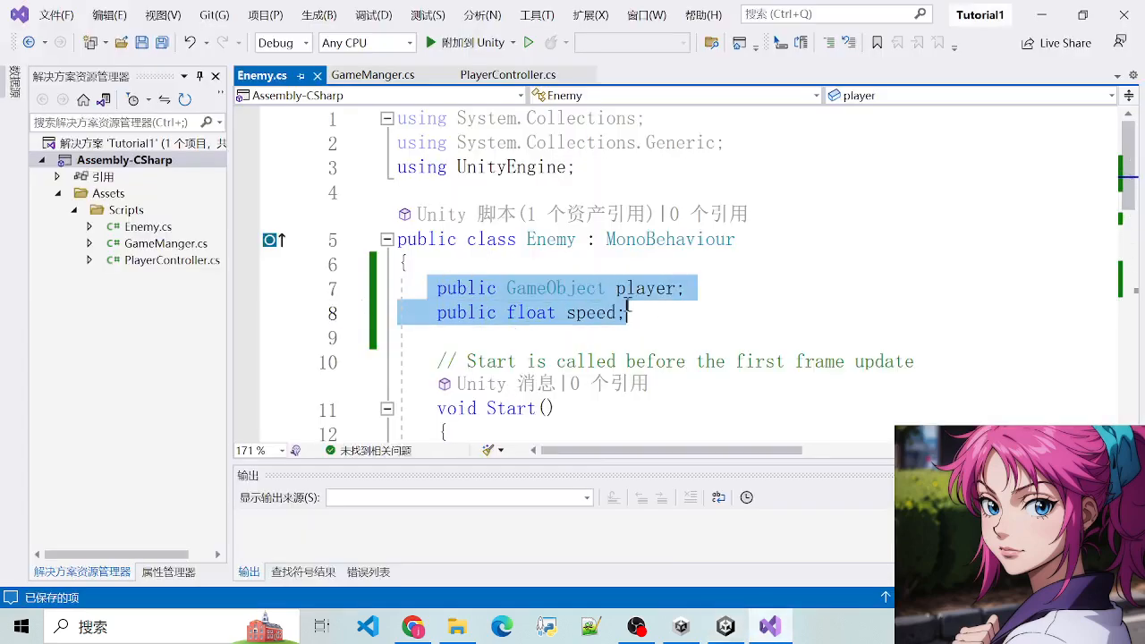
scroll(668, 342, down, 3)
drag(512, 319, 630, 366)
click(519, 166)
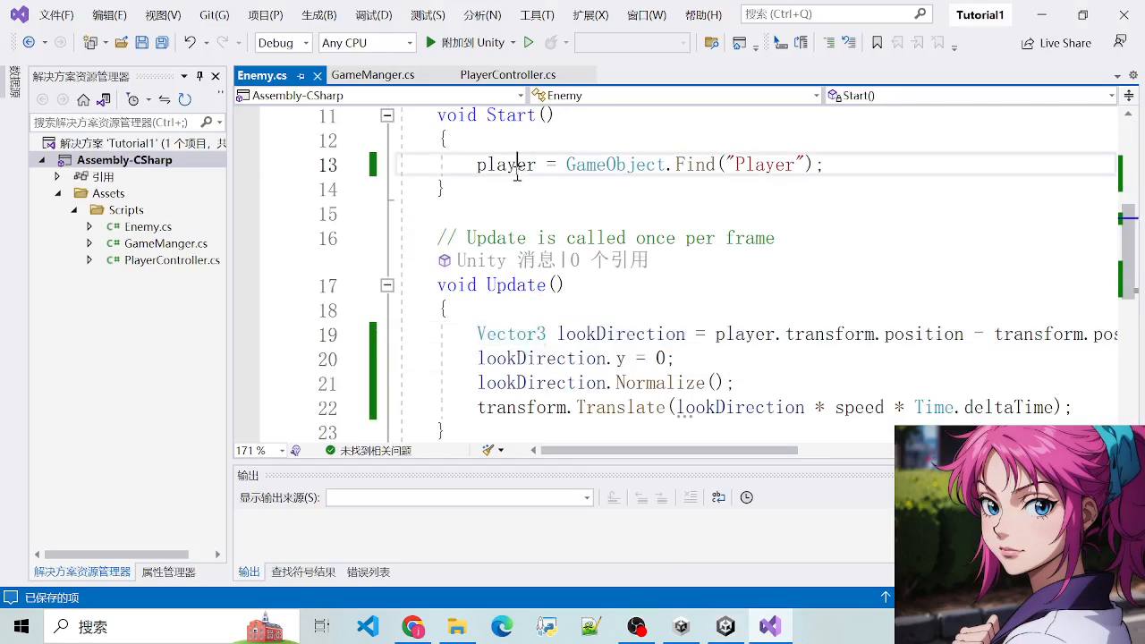
drag(477, 164, 840, 172)
click(819, 169)
click(930, 176)
Return to Unity, select the Player object and examine it up close in the scene
click(1040, 15)
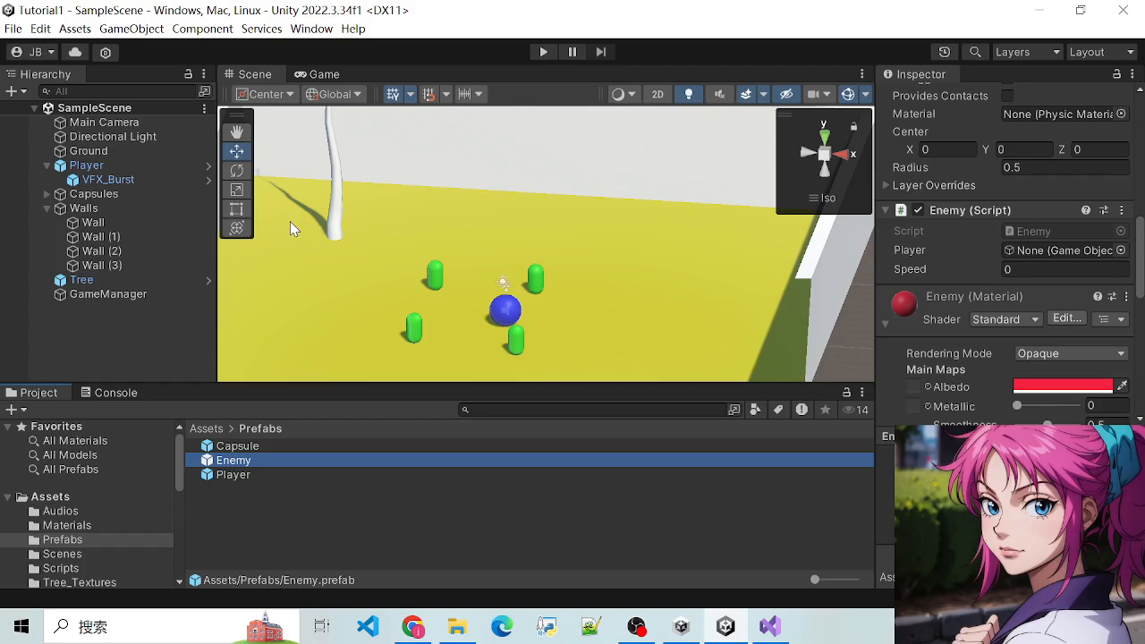
click(115, 169)
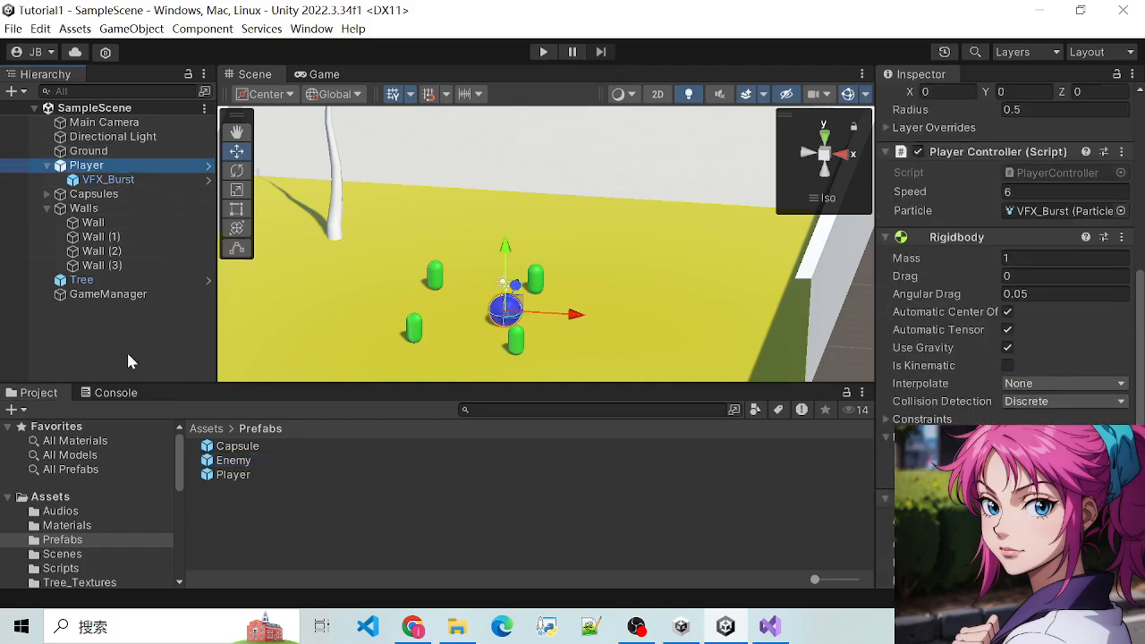
scroll(457, 295, up, 2)
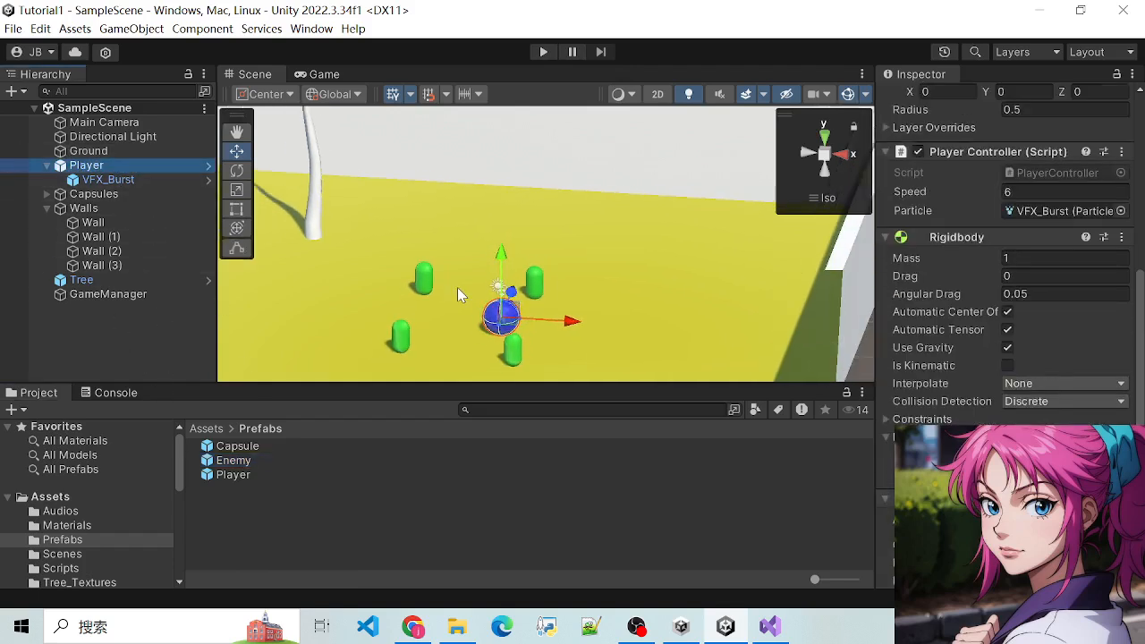
scroll(442, 279, up, 3)
scroll(437, 268, down, 3)
scroll(450, 276, up, 3)
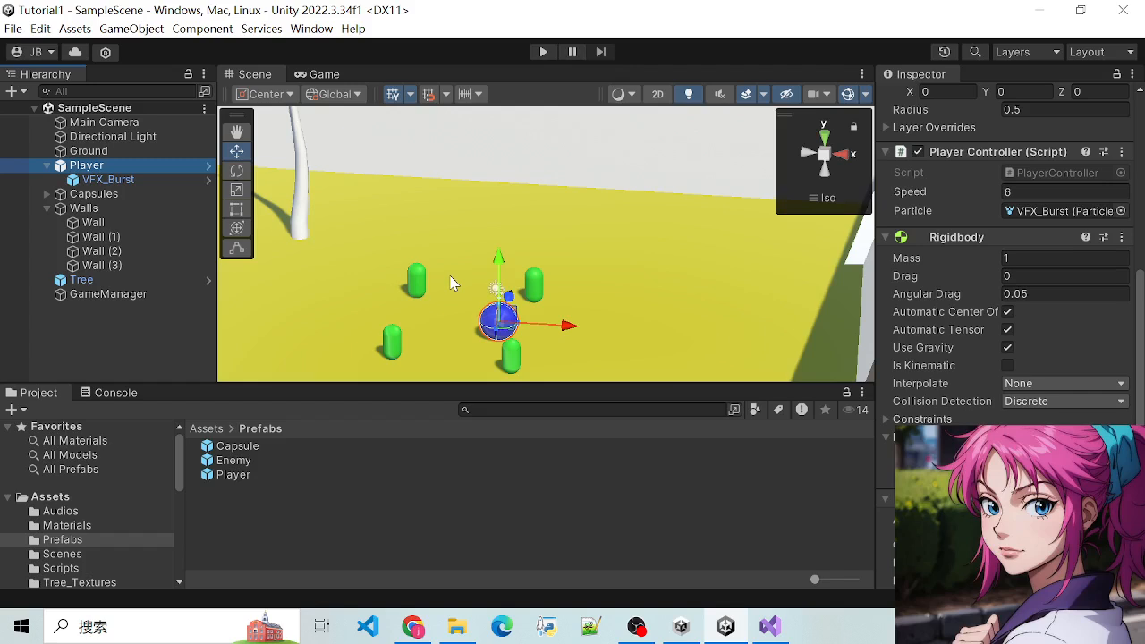
scroll(451, 282, up, 1)
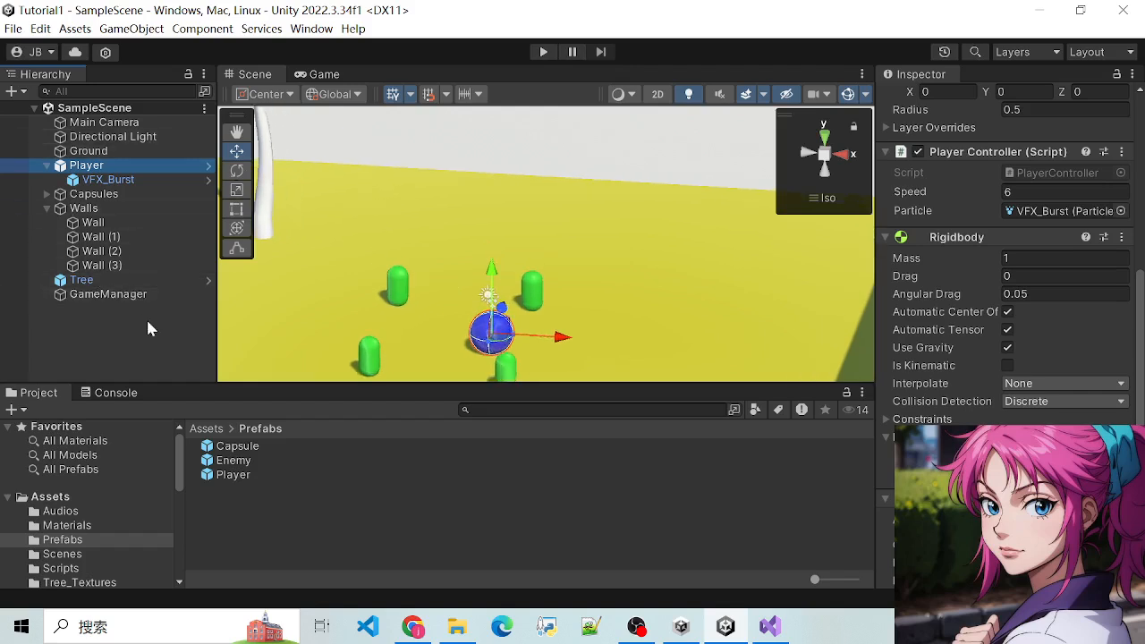
scroll(420, 334, down, 1)
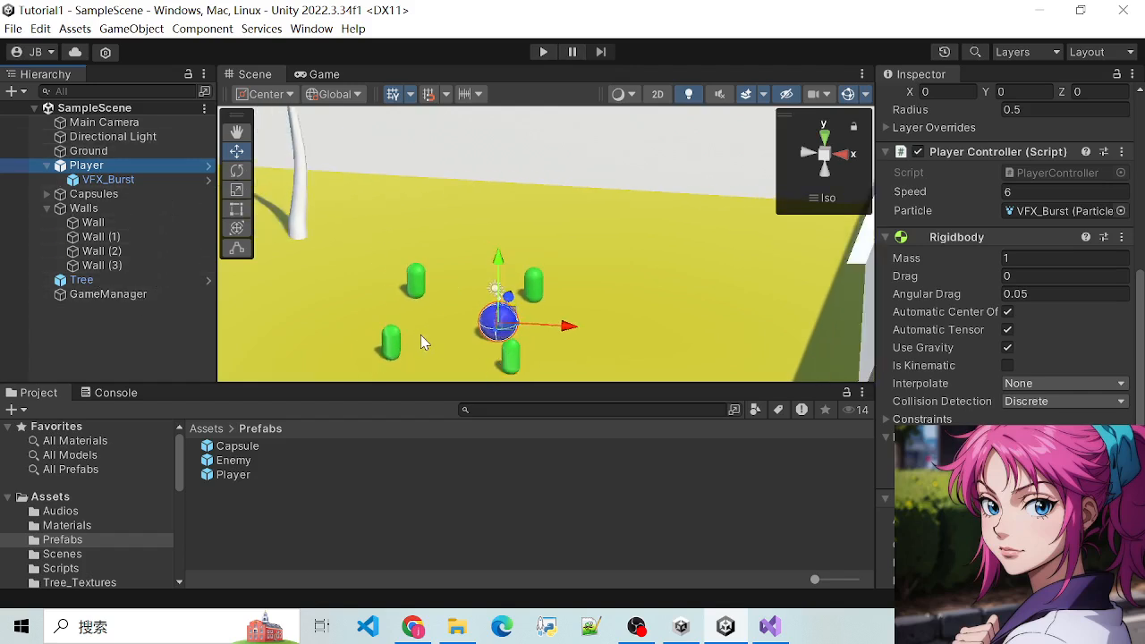
scroll(420, 336, up, 1)
Create an empty object named Focus and make it a child of the Player
right_click(141, 336)
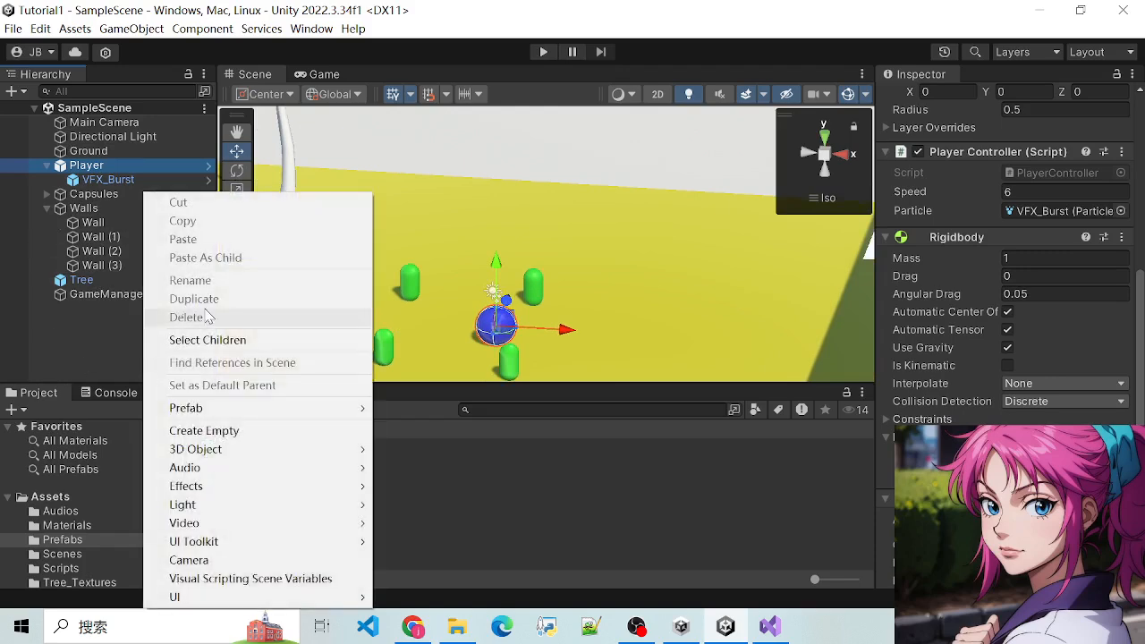
click(239, 434)
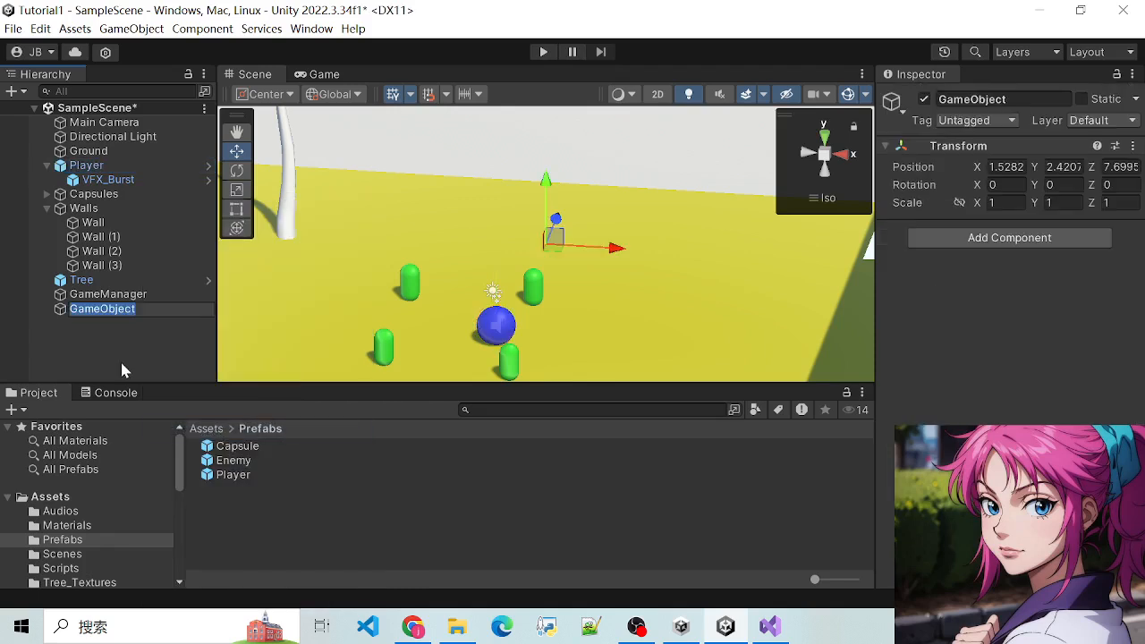
text(Focus)
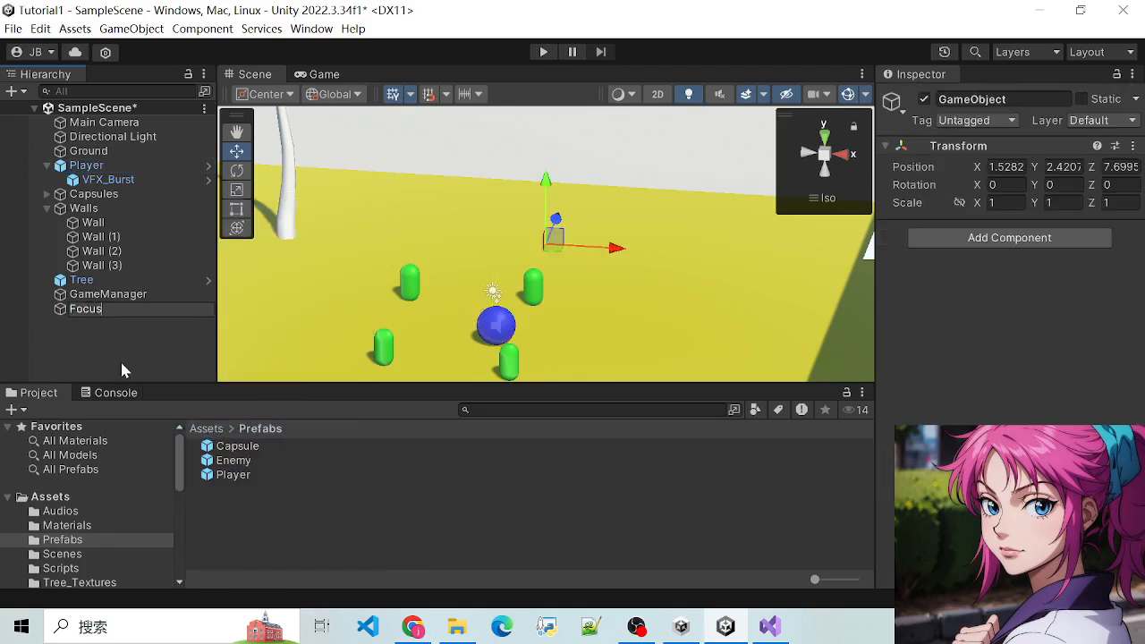
key(Return)
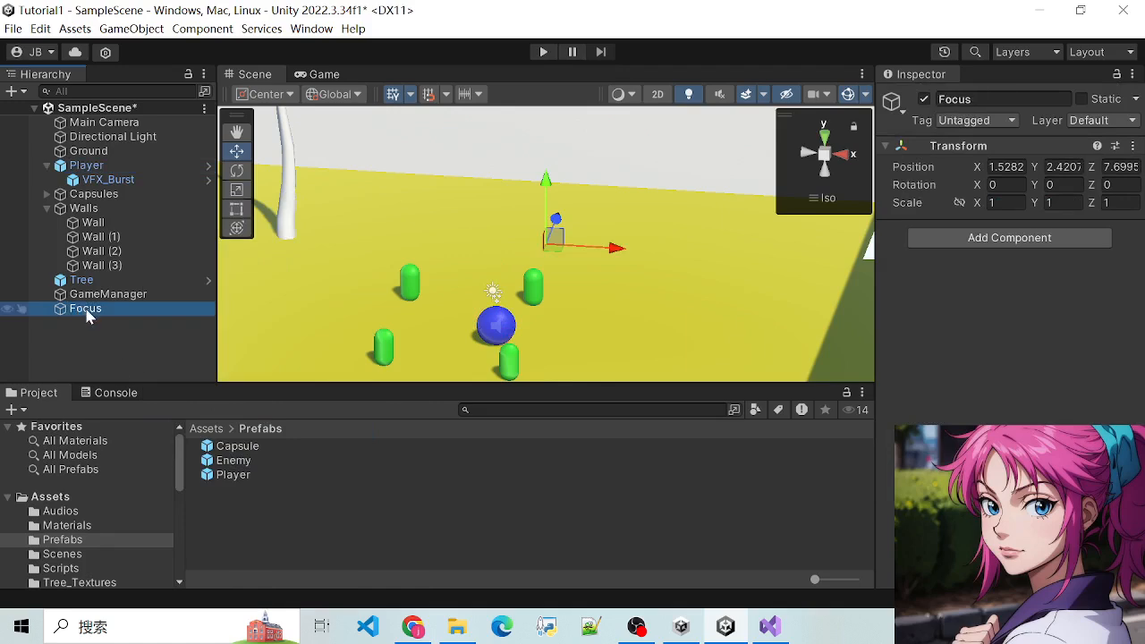
drag(87, 316, 89, 169)
click(86, 166)
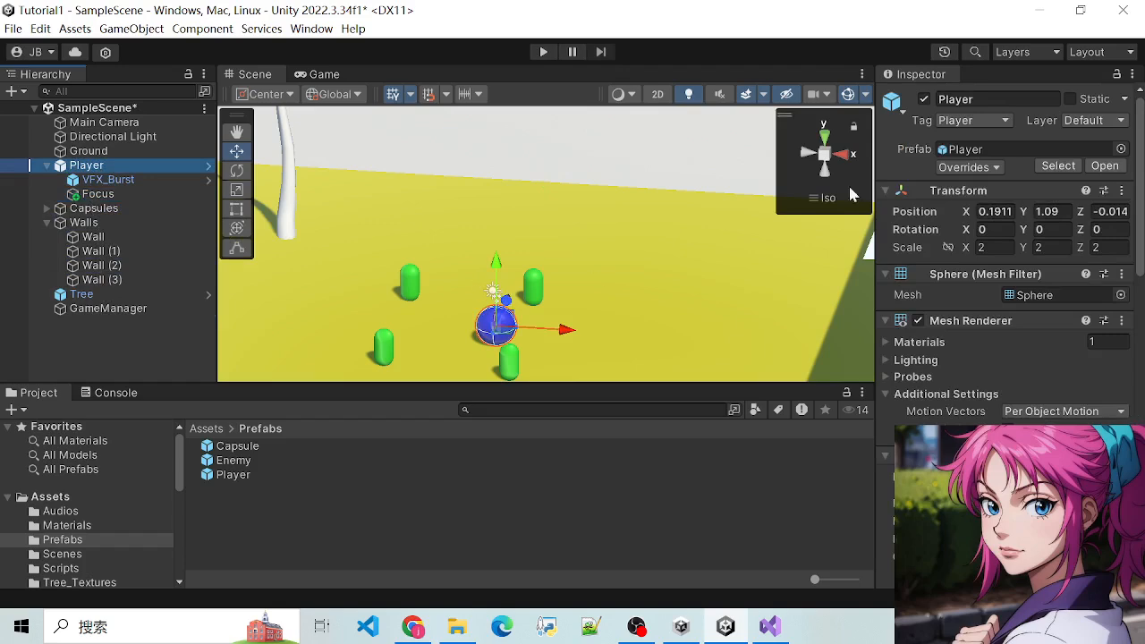
Set the Focus object's local position to 0, 0, 0 and save the scene
click(139, 193)
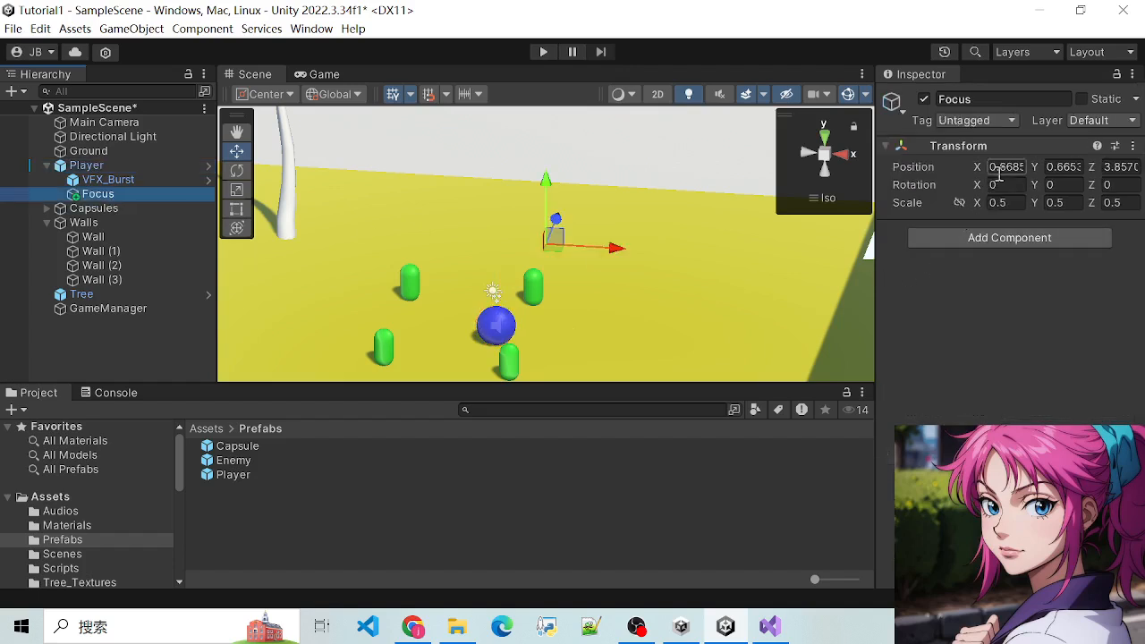
click(1006, 167)
text(0)
key(Tab)
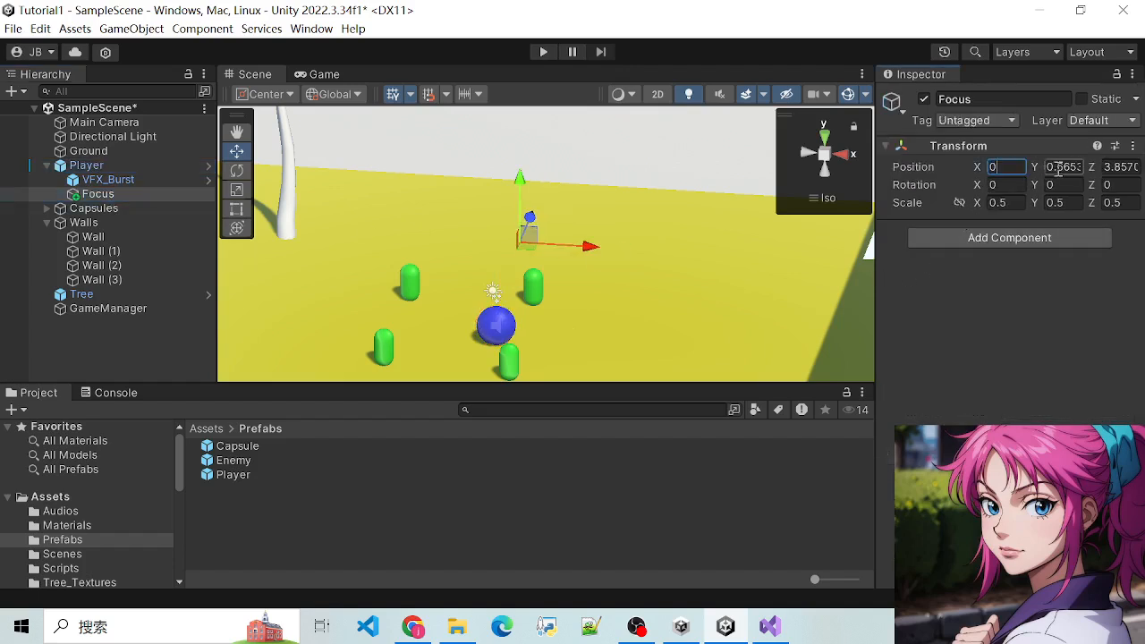
text(0)
key(Tab)
text(0)
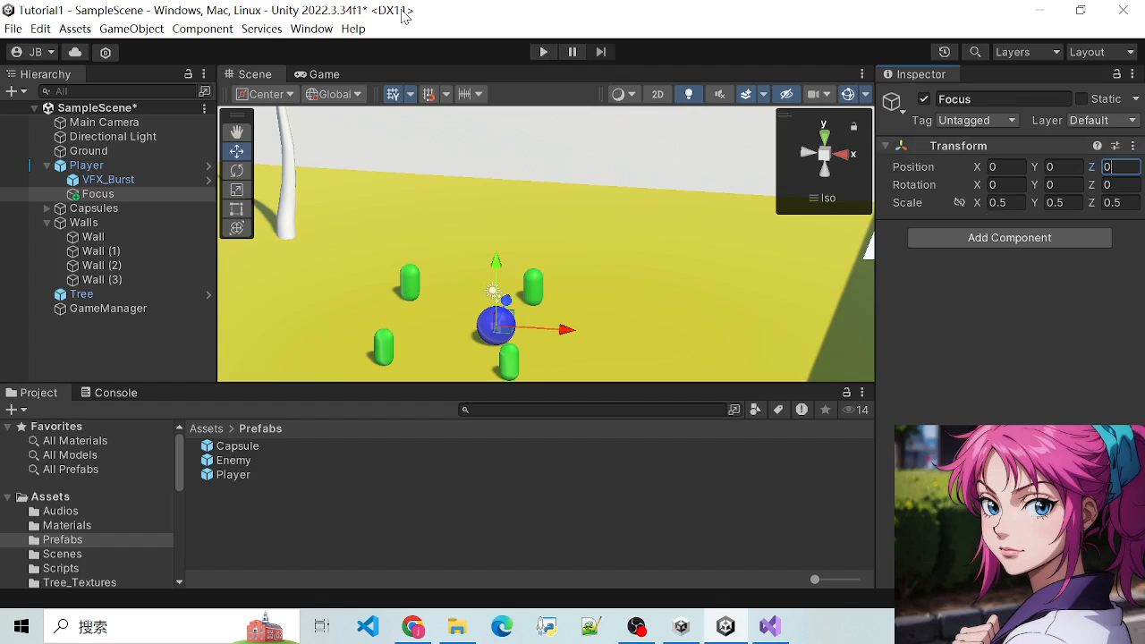
key(ctrl+s)
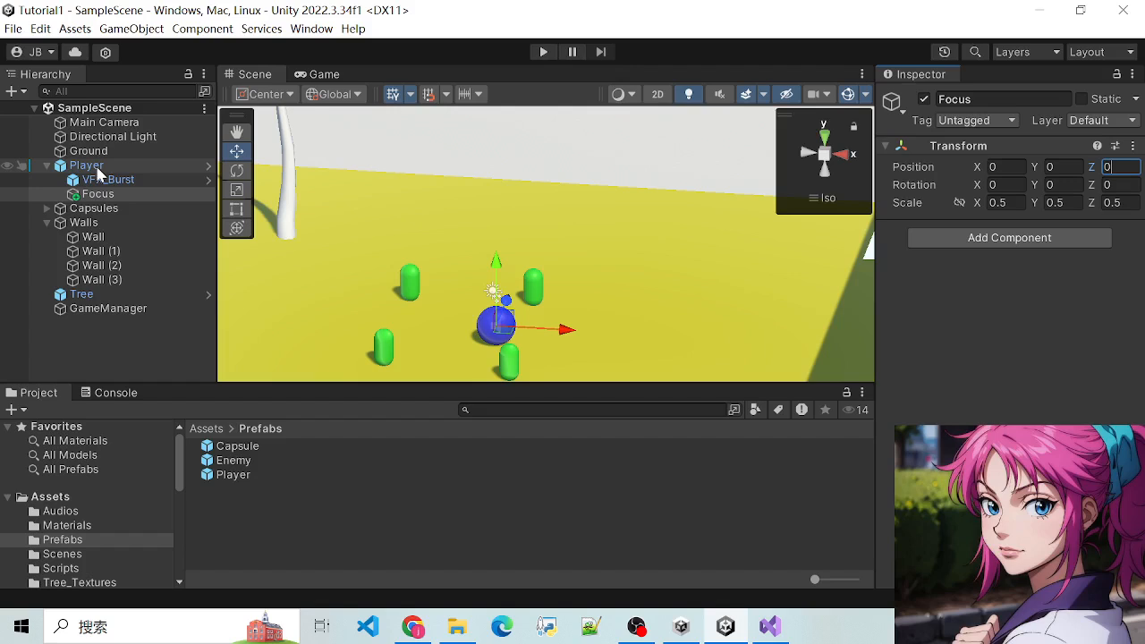
Try to assign the Player's Focus child to the Player field of the Enemy prefab's Enemy script
click(229, 462)
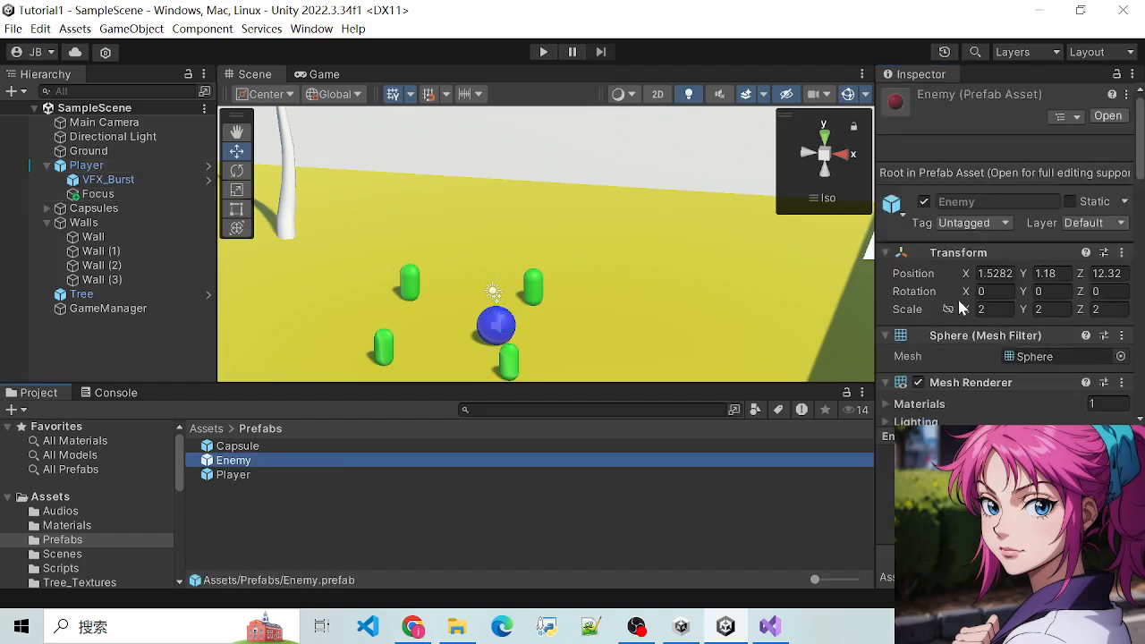
scroll(959, 304, down, 12)
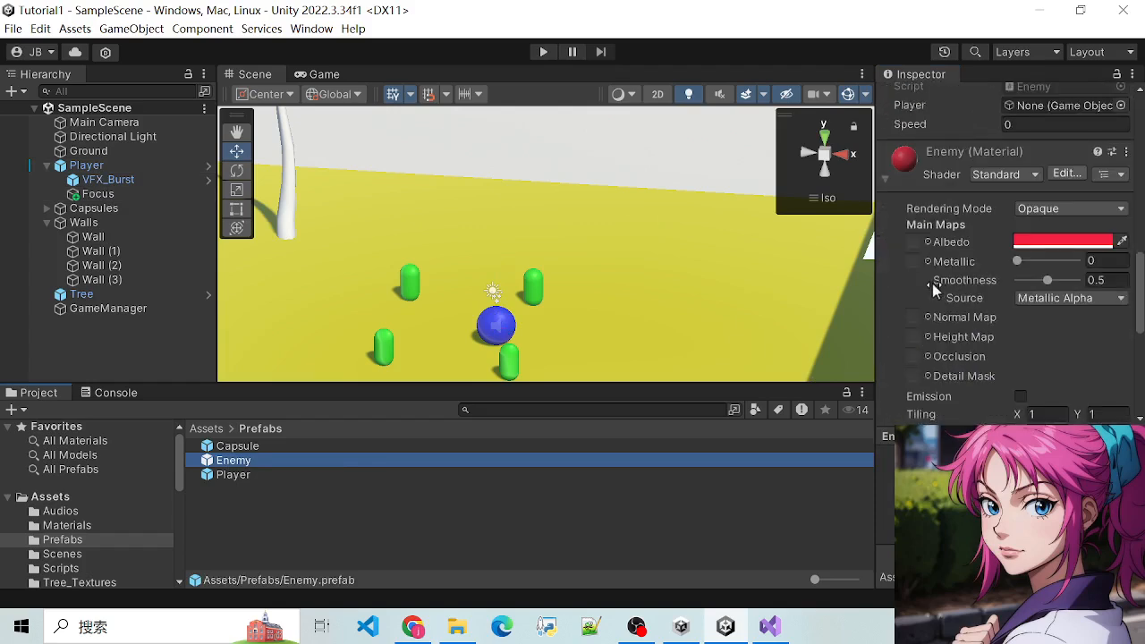
scroll(932, 282, up, 3)
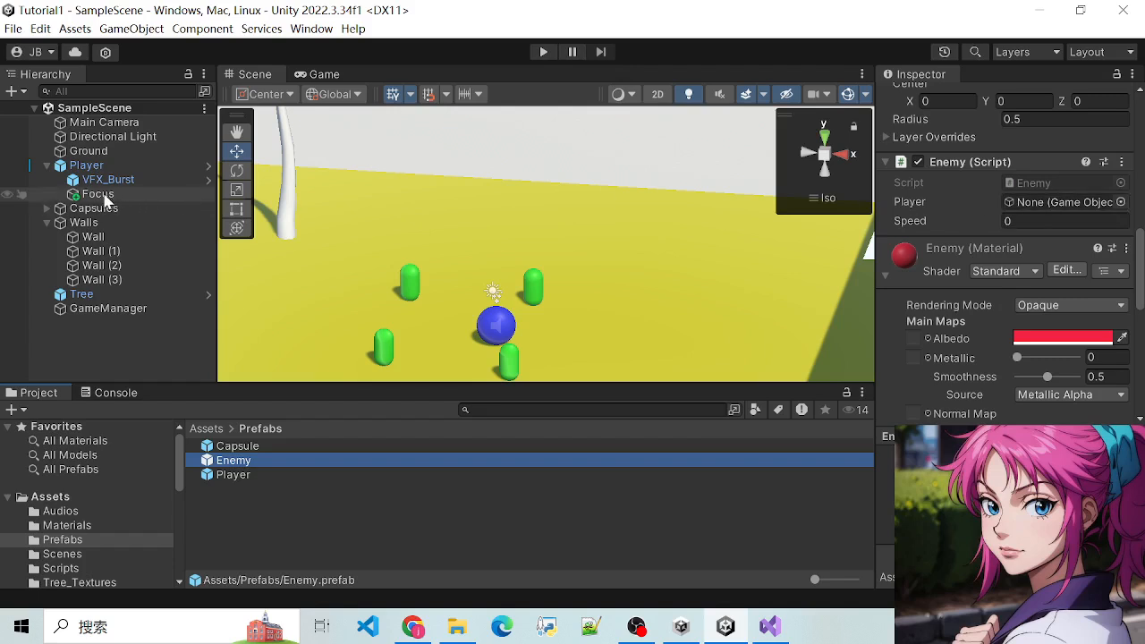
drag(100, 194, 1045, 202)
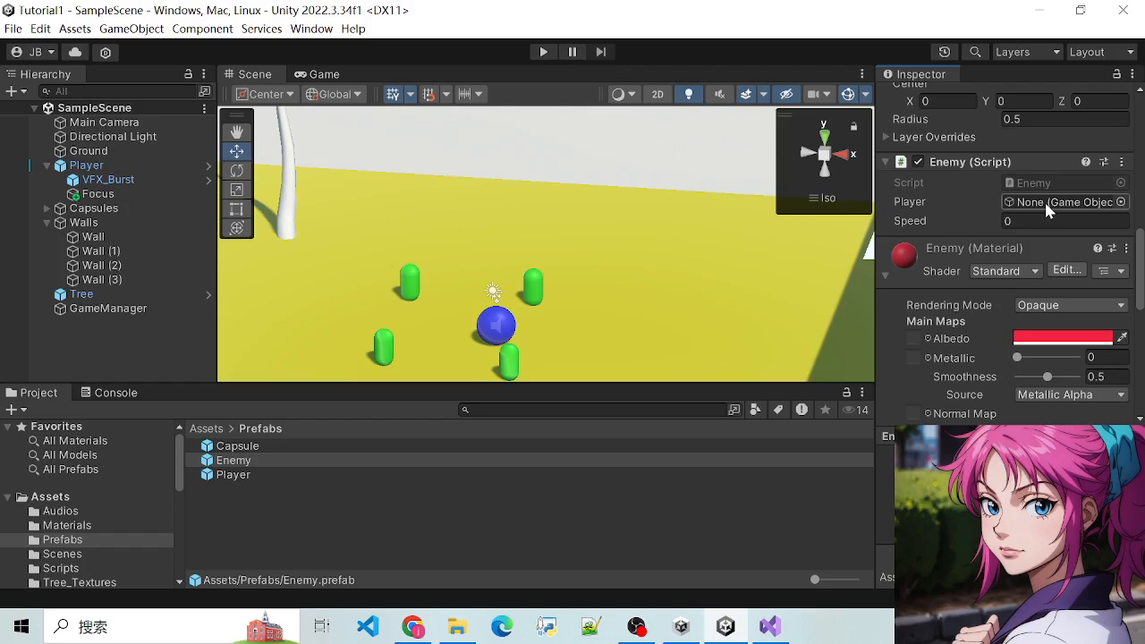
Switch to Visual Studio, review the Enemy script's player lookup and public player and speed fields, and save the script
click(769, 626)
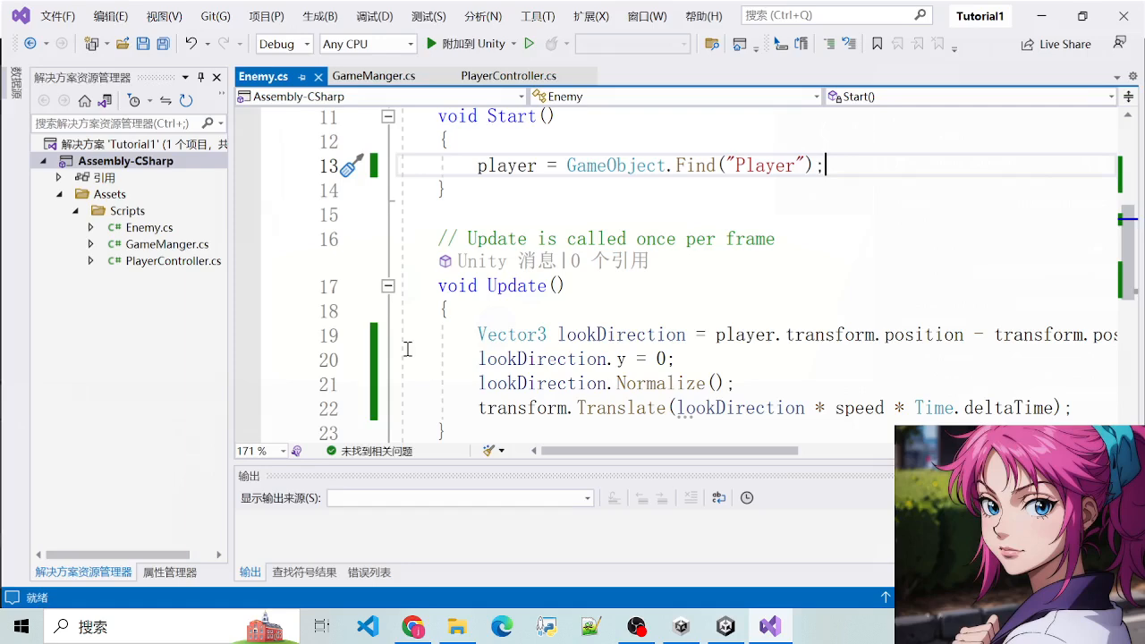
double_click(615, 165)
scroll(641, 241, up, 3)
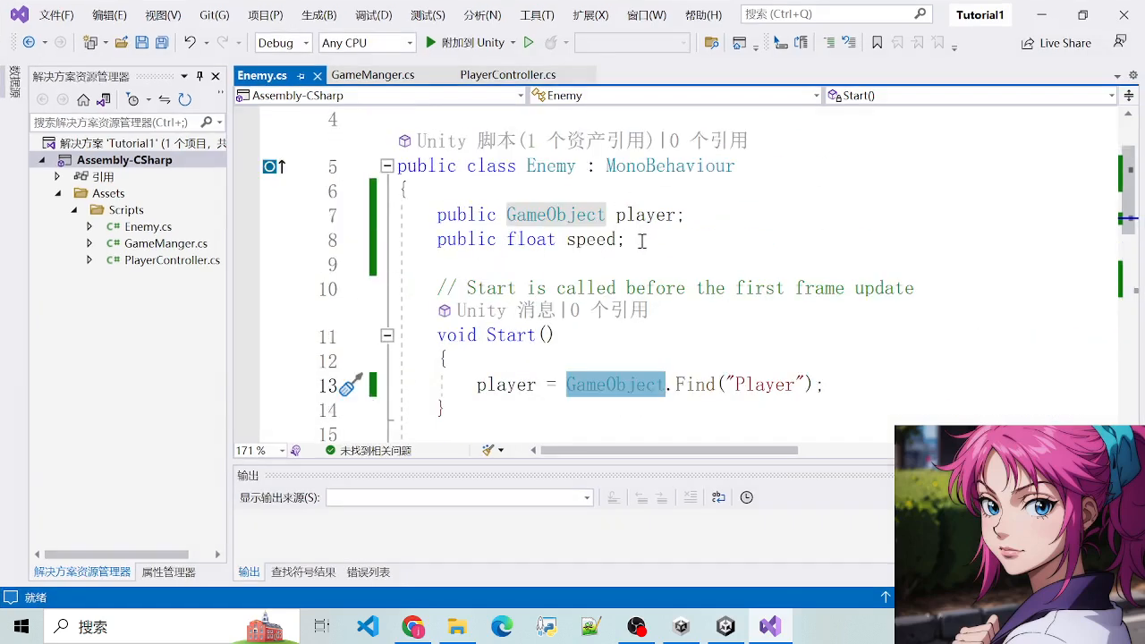
click(630, 241)
drag(438, 214, 630, 239)
click(630, 240)
double_click(577, 217)
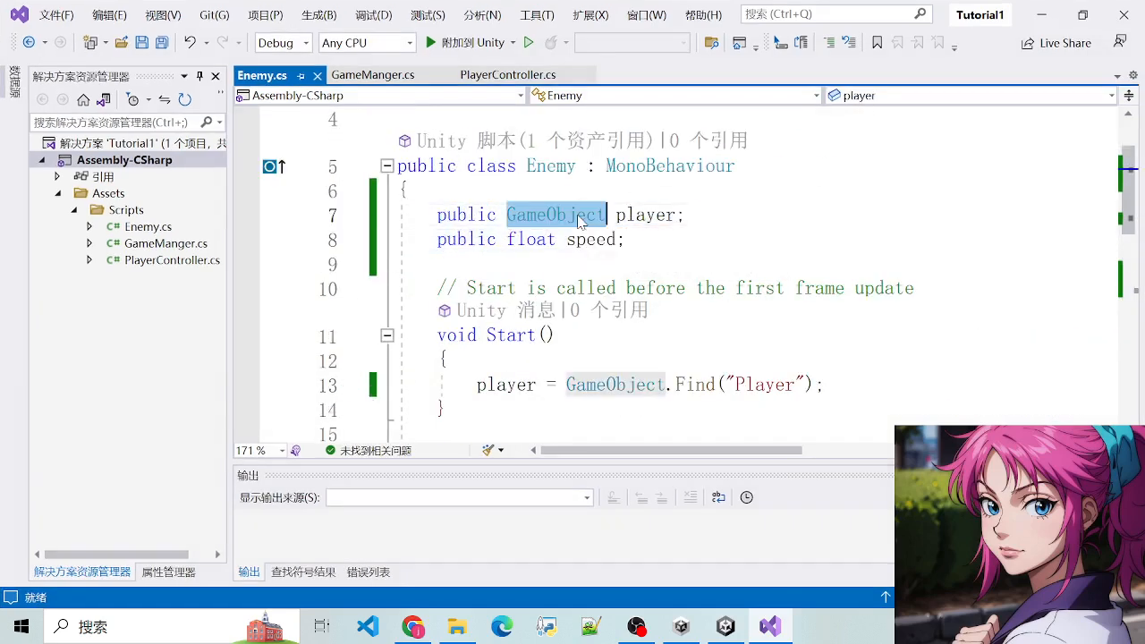
scroll(598, 195, up, 1)
click(585, 166)
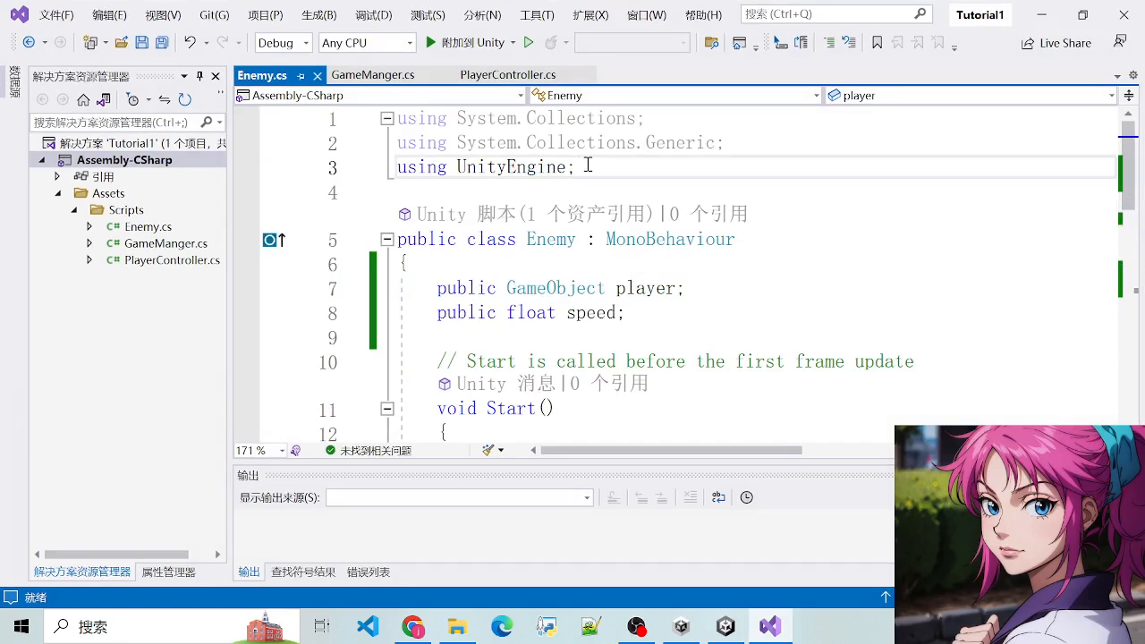
key(ctrl+s)
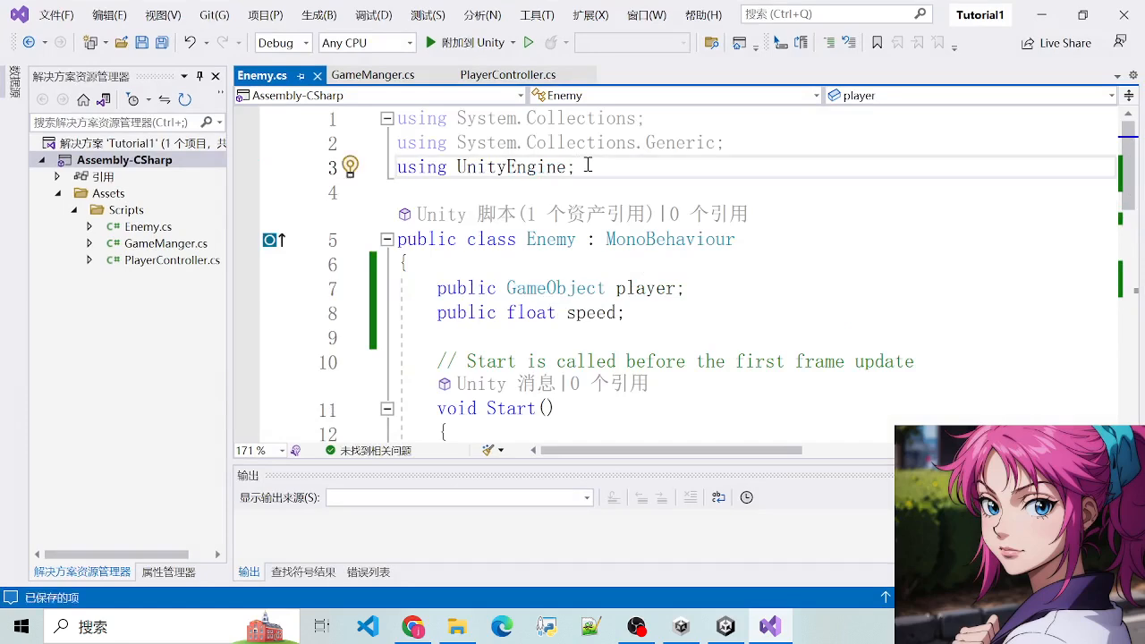
Open the GameManger script and review its public fields, the InvokeRepeating call and the SpawnEnemy method
double_click(158, 243)
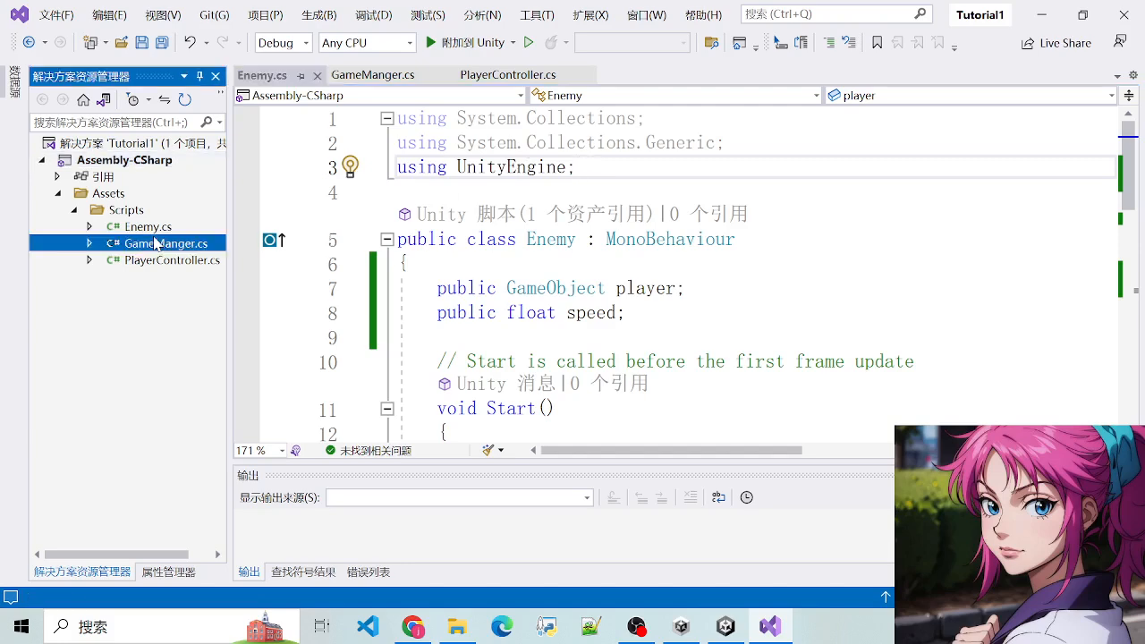
scroll(593, 261, up, 4)
drag(436, 192, 707, 239)
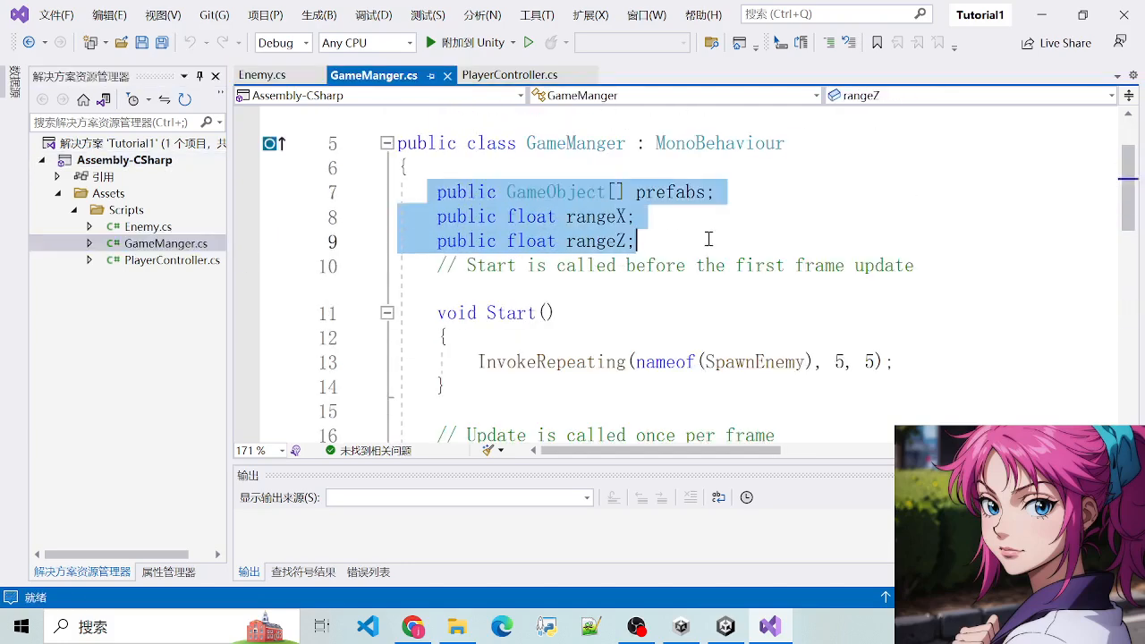
drag(437, 363, 654, 378)
drag(537, 367, 626, 372)
scroll(627, 376, down, 4)
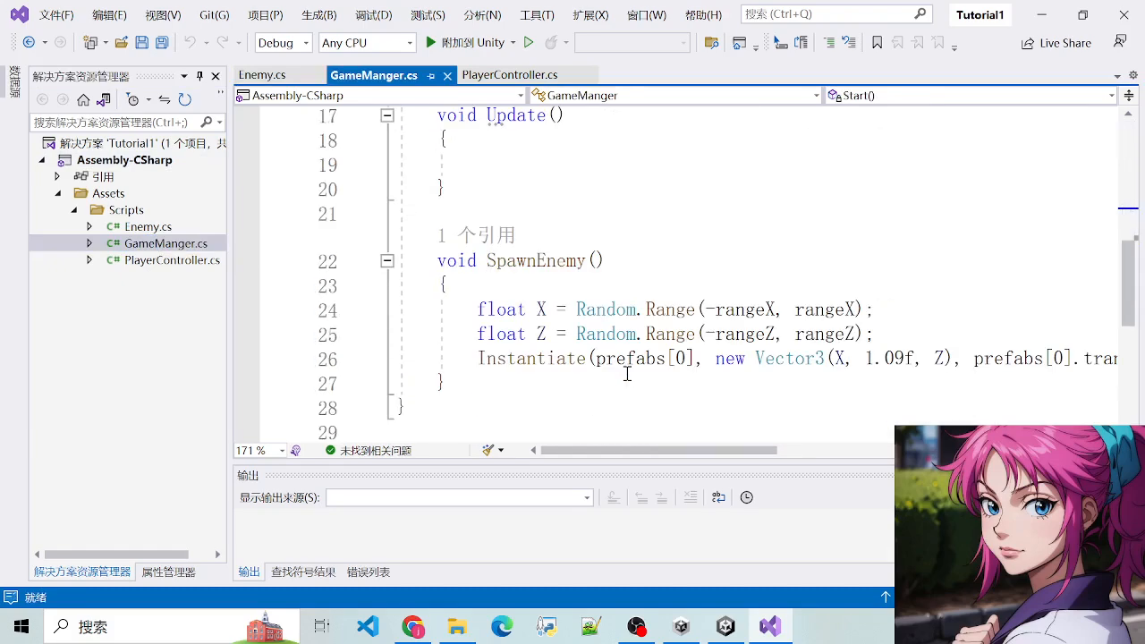
drag(473, 315, 516, 313)
click(528, 358)
scroll(531, 330, down, 4)
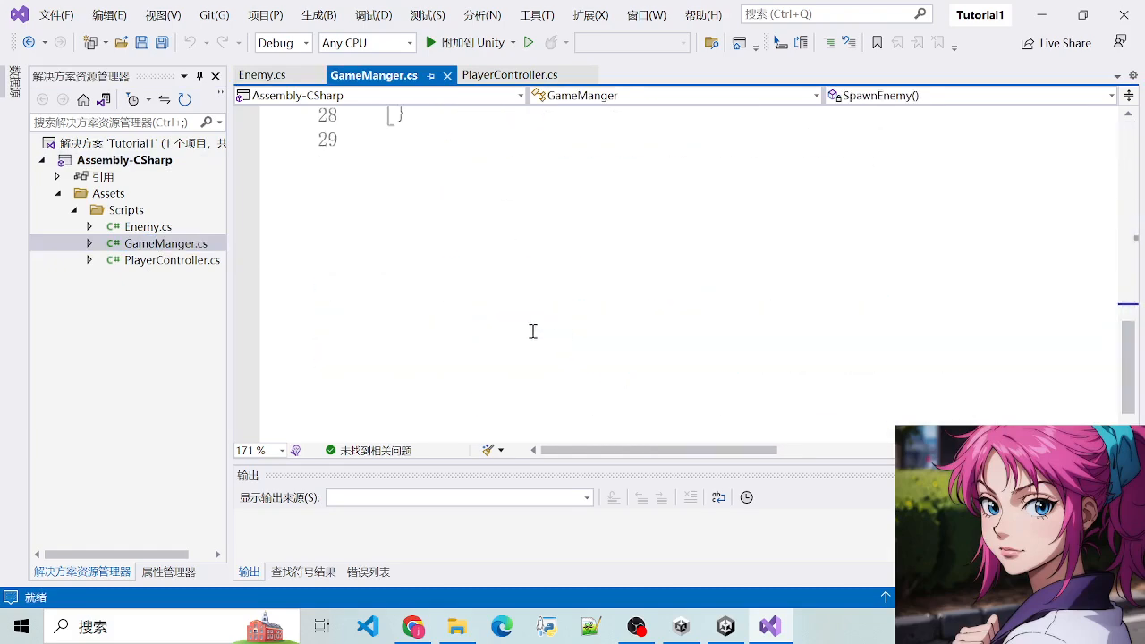
scroll(521, 327, up, 2)
Open the PlayerController script and review how its speed, particle and camera variables are declared
double_click(150, 260)
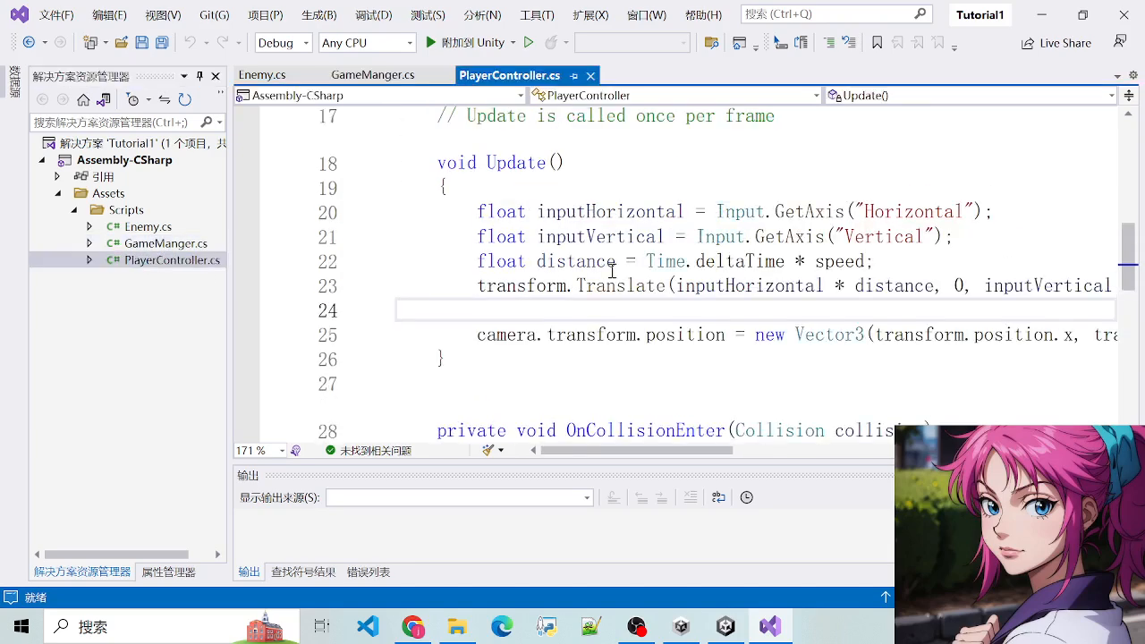
scroll(509, 256, up, 6)
drag(509, 258, 701, 281)
click(693, 283)
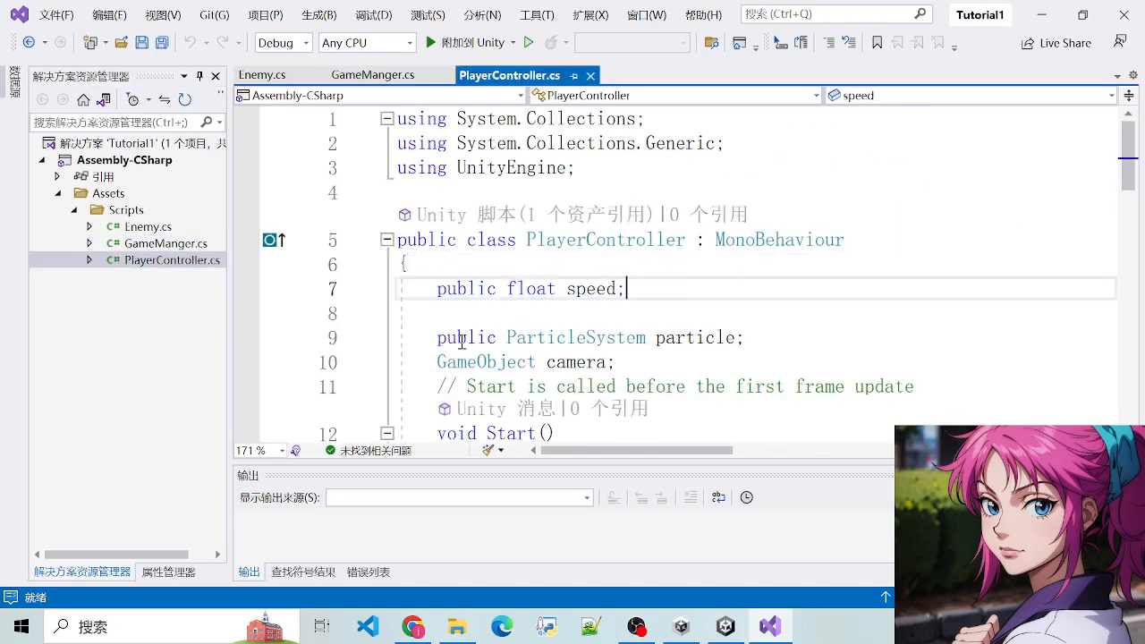
drag(429, 340, 672, 371)
click(670, 369)
drag(438, 338, 644, 361)
double_click(576, 361)
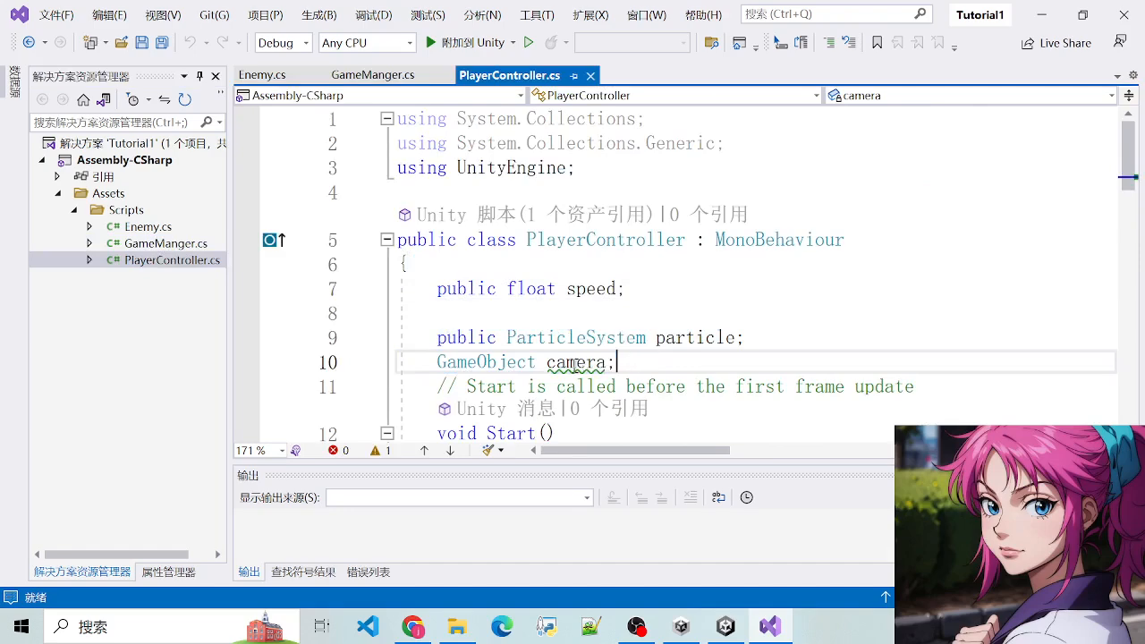
scroll(572, 366, down, 2)
scroll(572, 366, up, 1)
drag(435, 263, 613, 287)
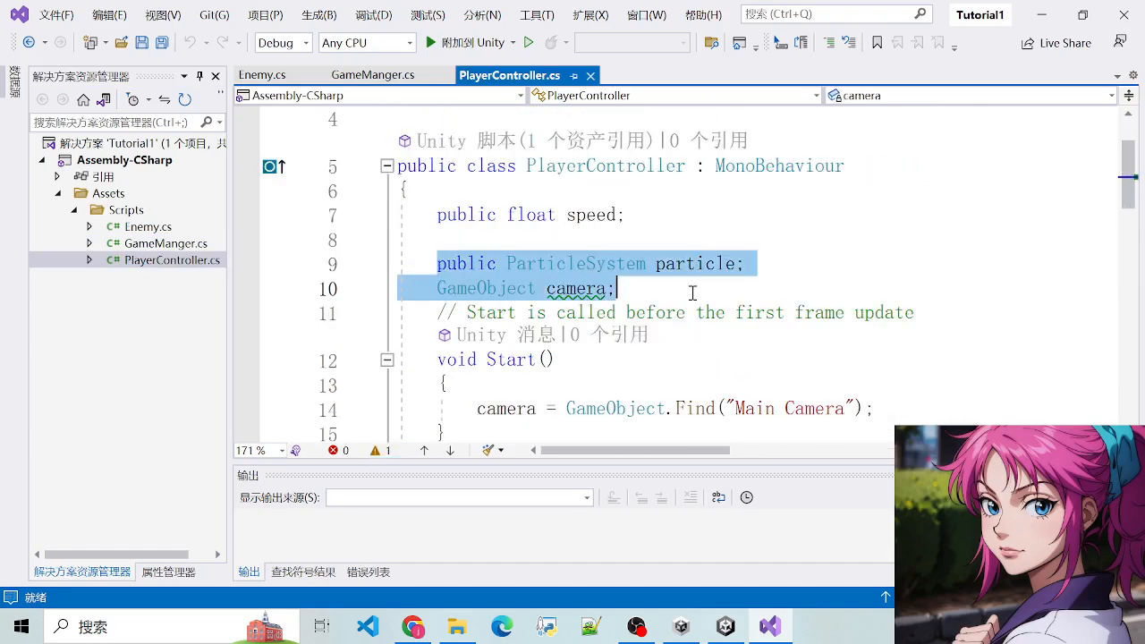
click(613, 288)
Reopen the Enemy script and check its player and speed declarations against the code in Start and Update
double_click(125, 228)
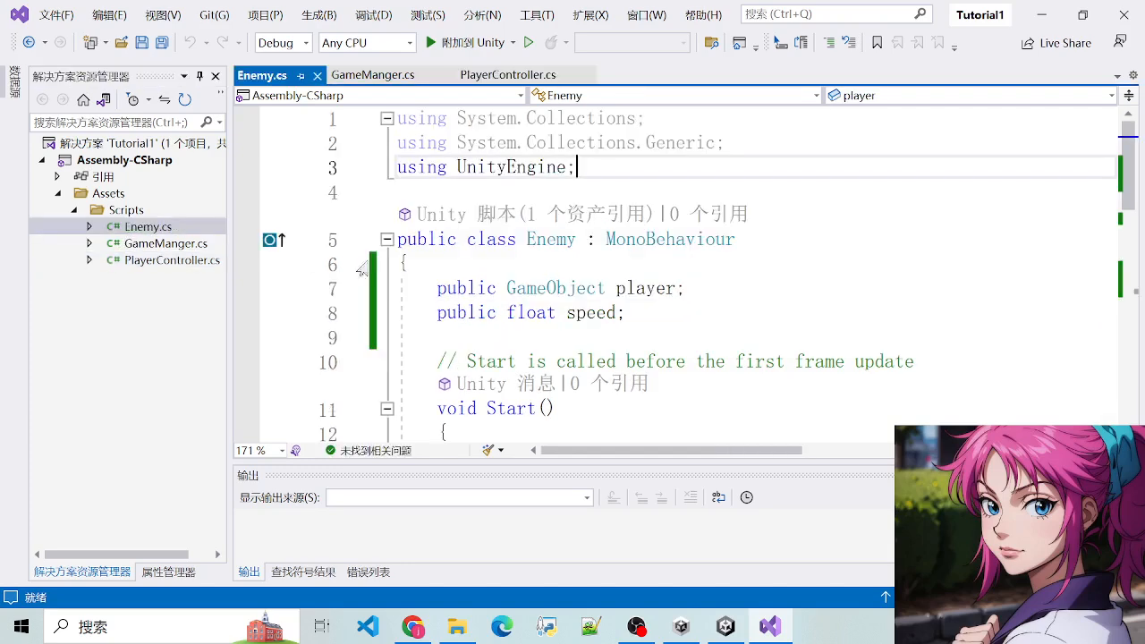
drag(439, 288, 655, 308)
click(655, 309)
double_click(554, 288)
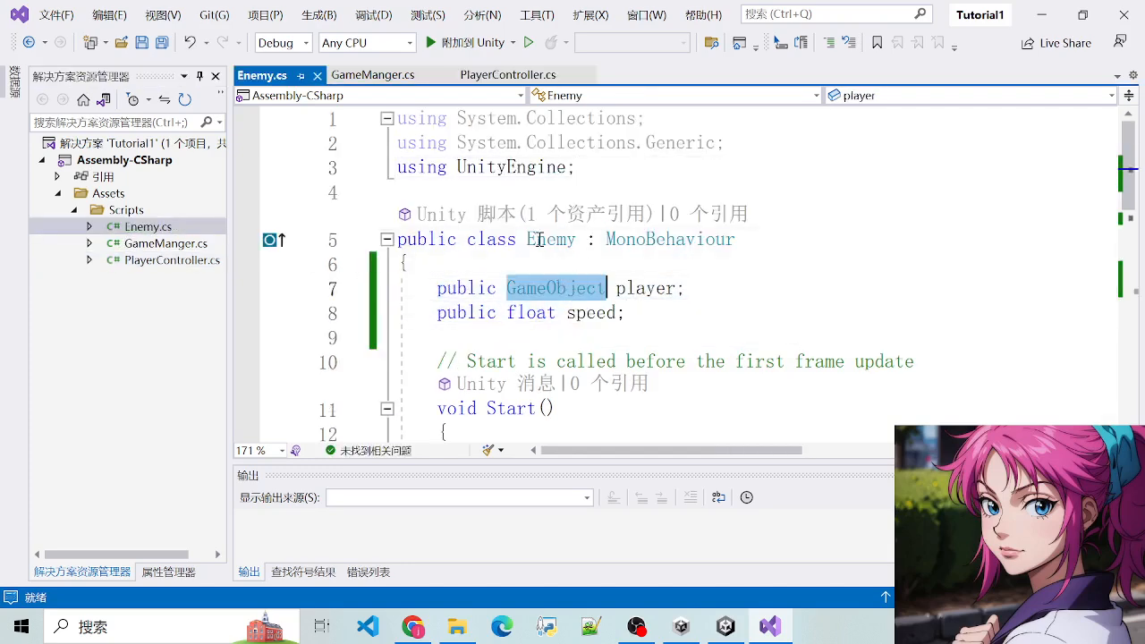
drag(437, 312, 649, 312)
scroll(657, 312, down, 6)
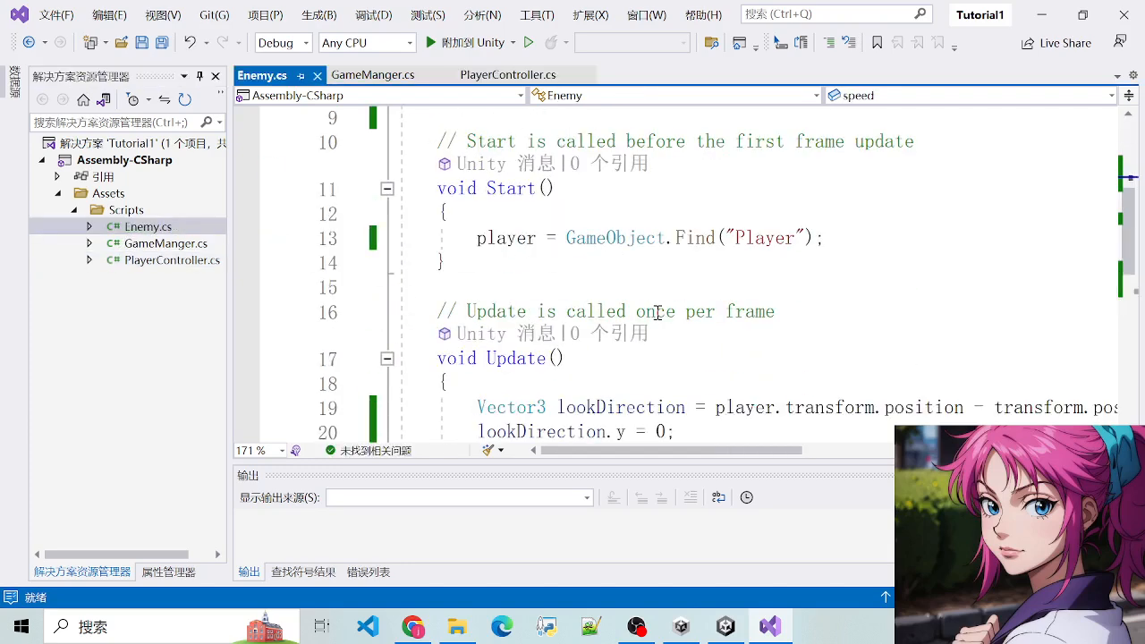
scroll(649, 330, up, 6)
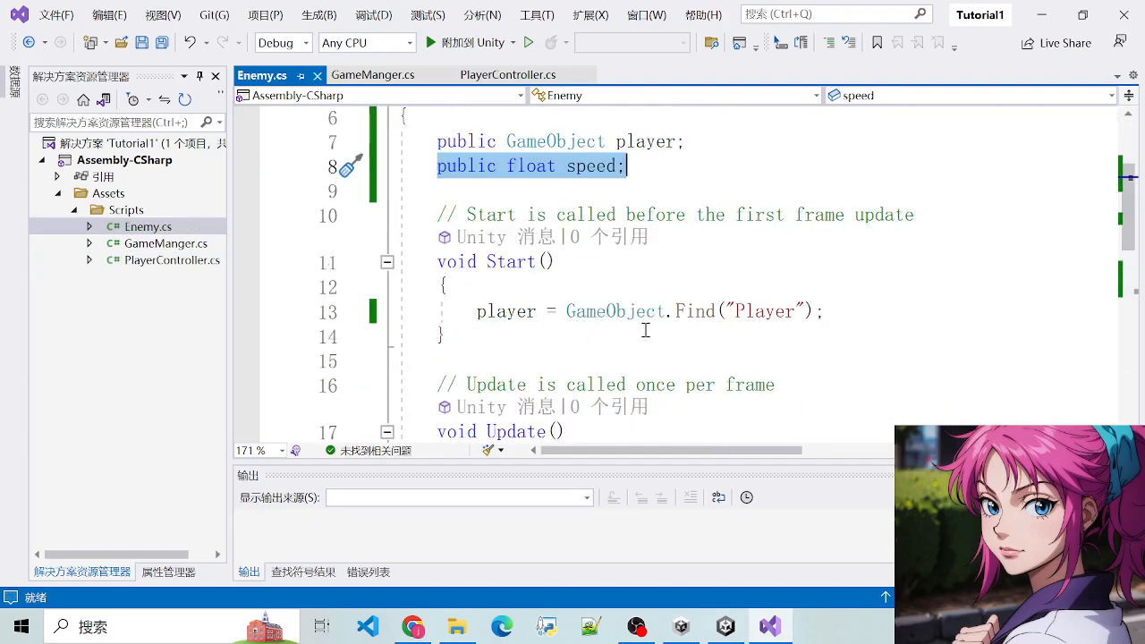
Return to Unity and try to assign the scene's Focus object to the Player field of the Enemy prefab's script
click(738, 524)
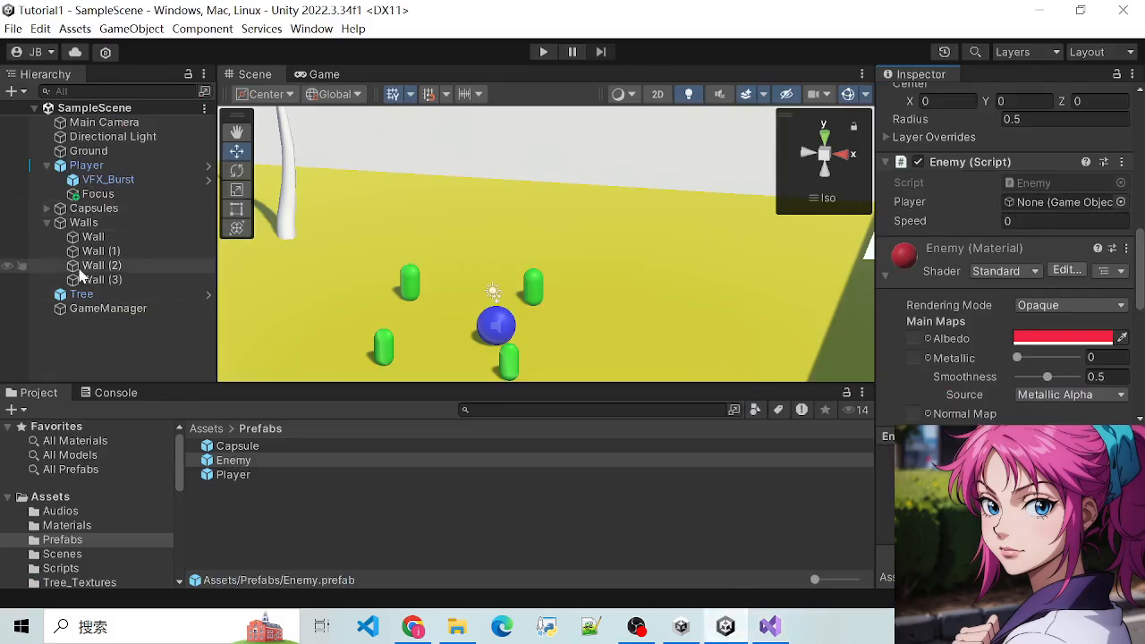
drag(97, 199, 1118, 201)
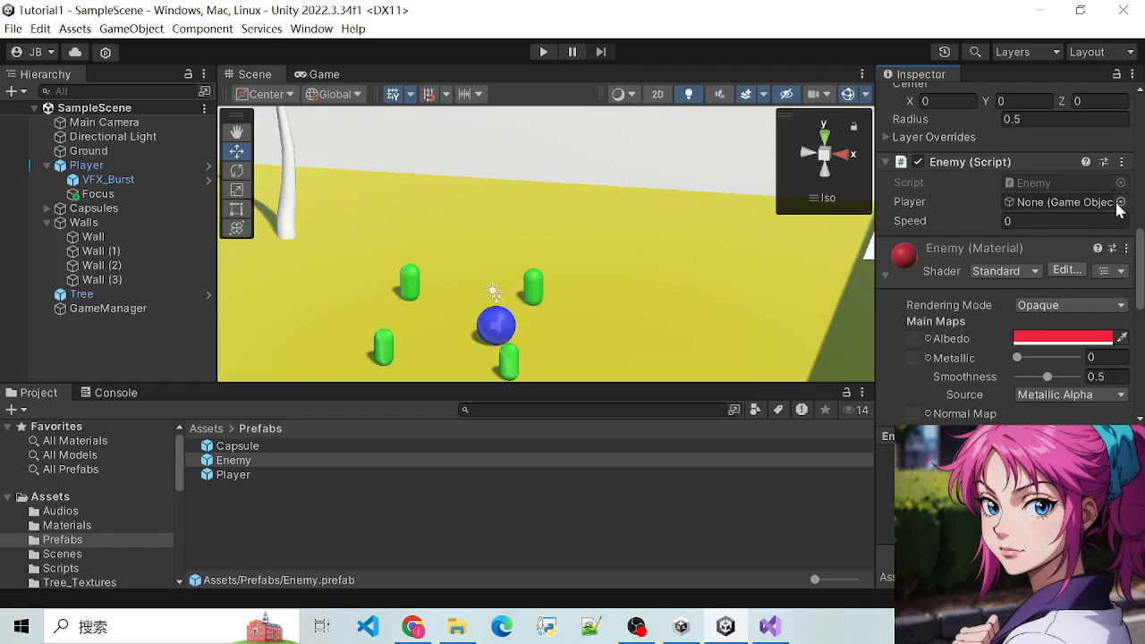
click(1122, 203)
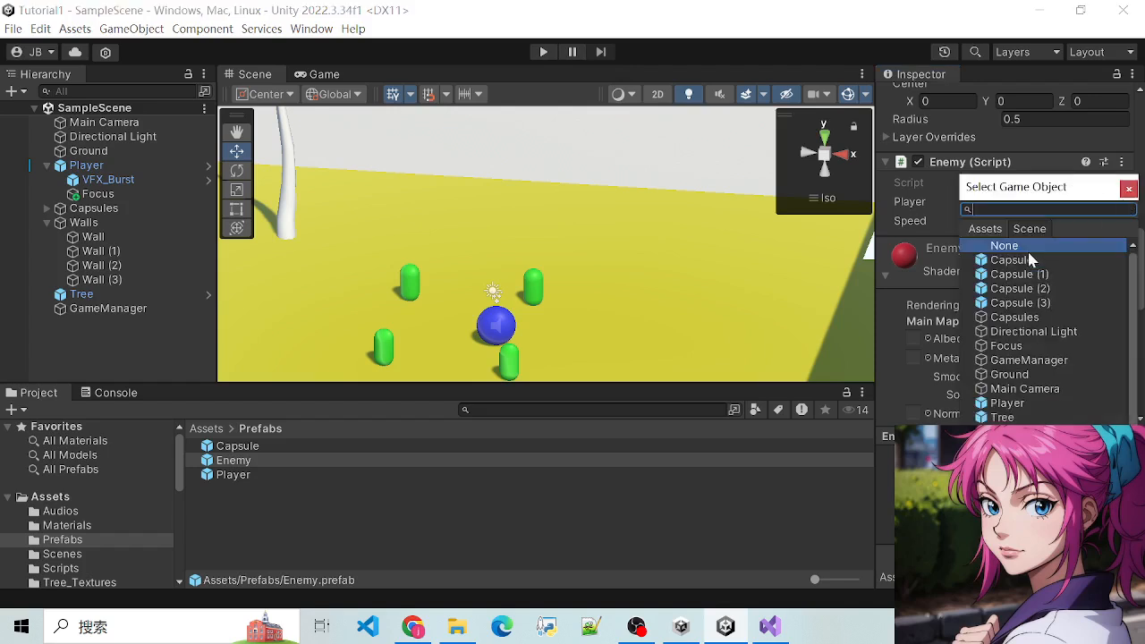
scroll(1029, 351, down, 2)
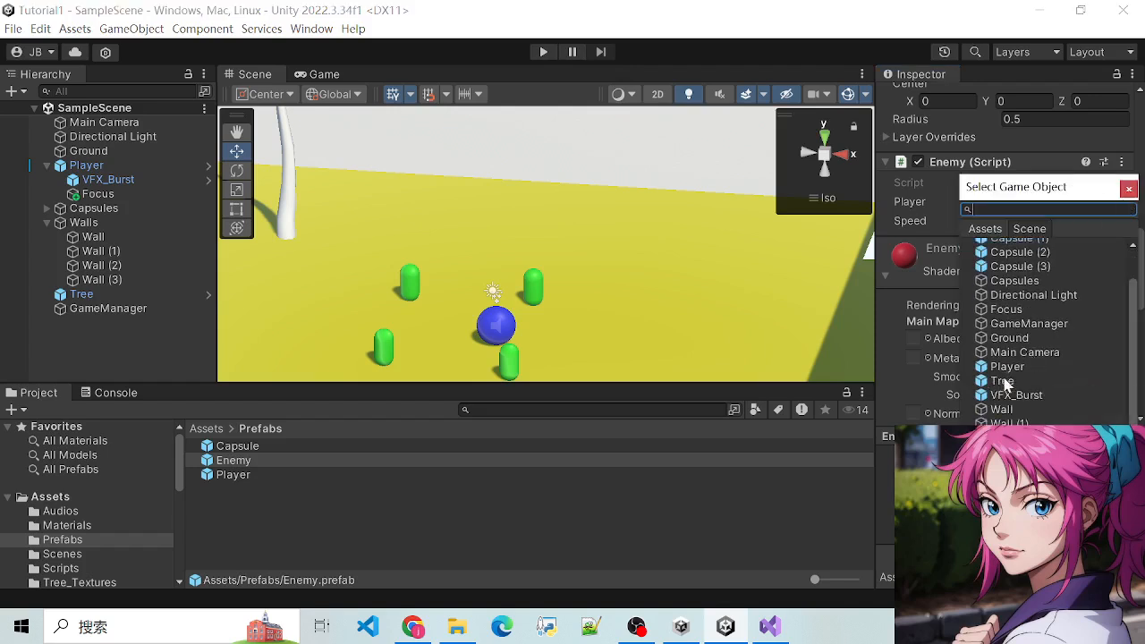
scroll(1030, 374, up, 2)
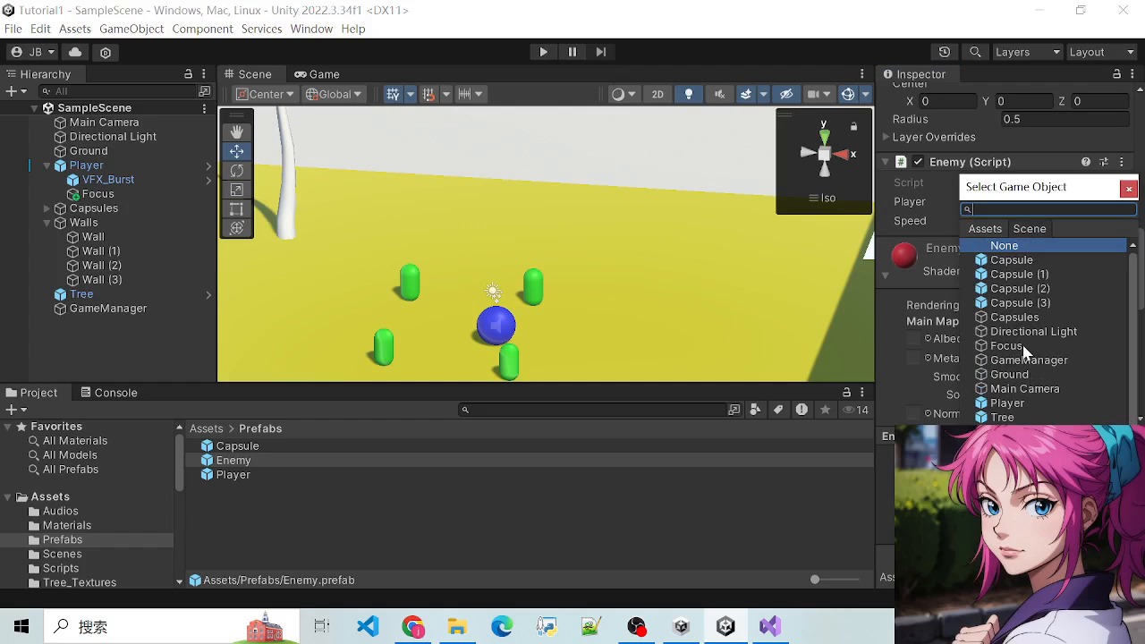
click(1019, 346)
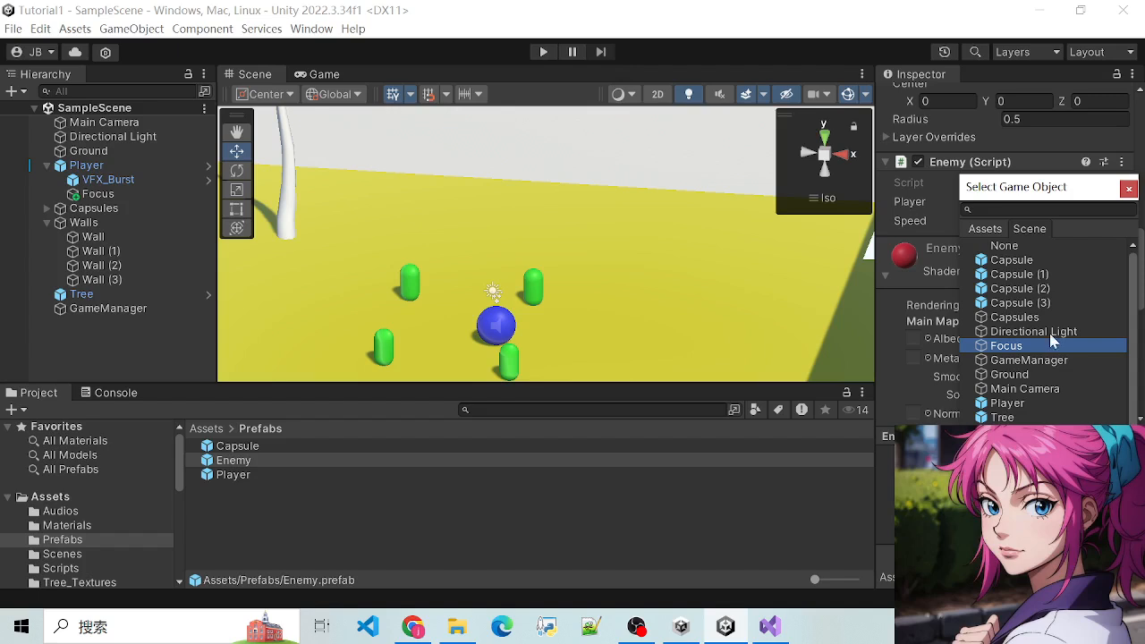
double_click(1020, 347)
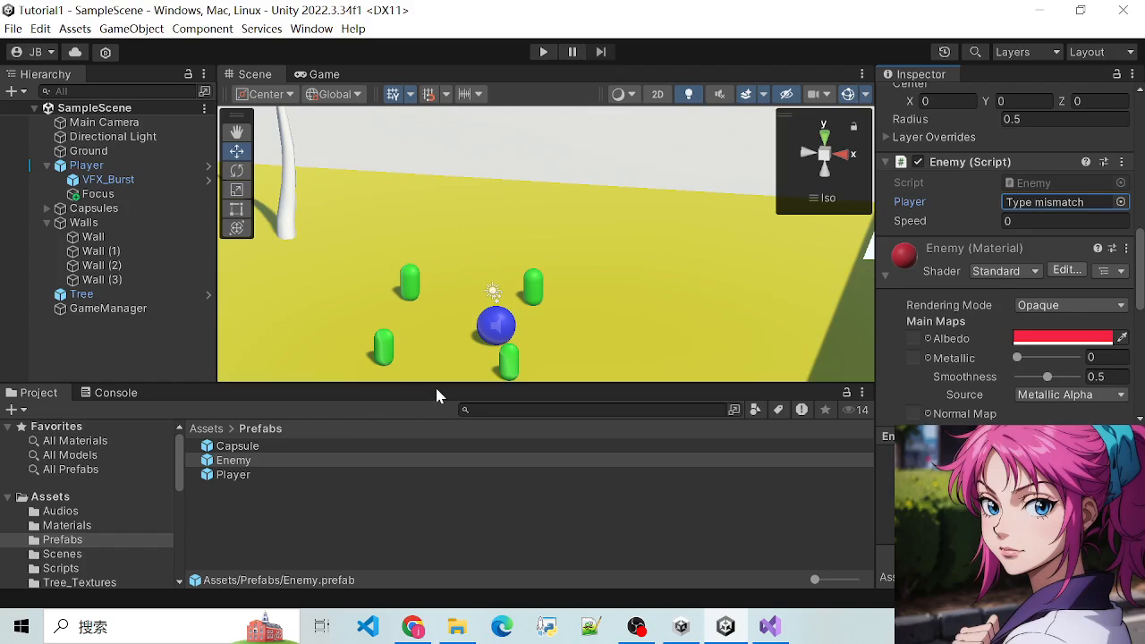
Compare the script components of the Enemy and Player prefabs by inspecting each prefab in the Prefabs folder
click(246, 461)
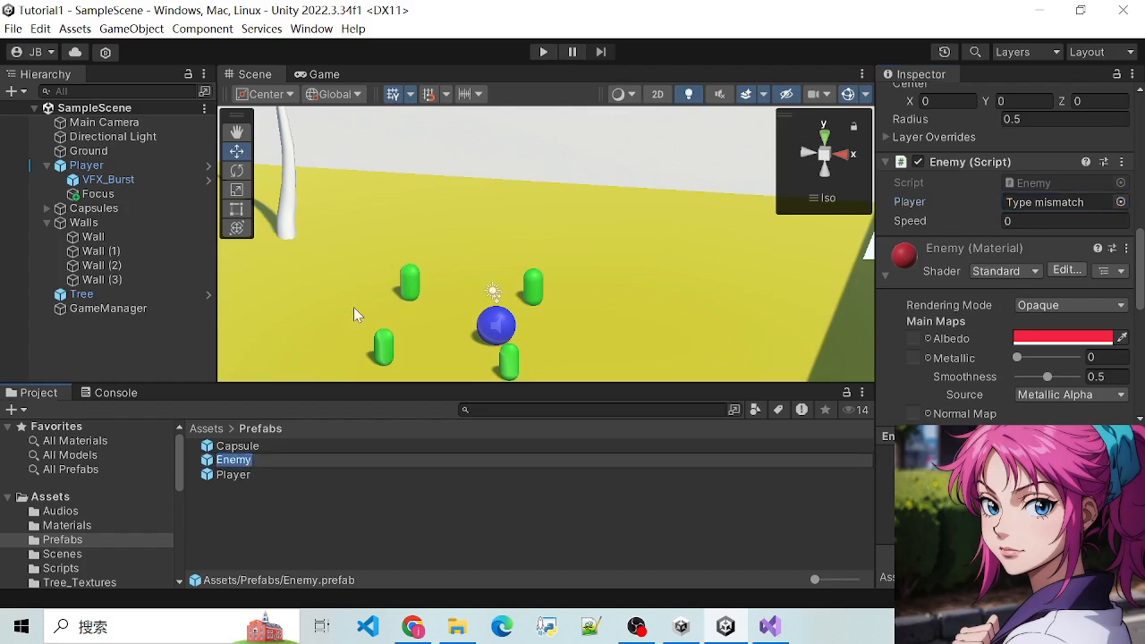
click(230, 533)
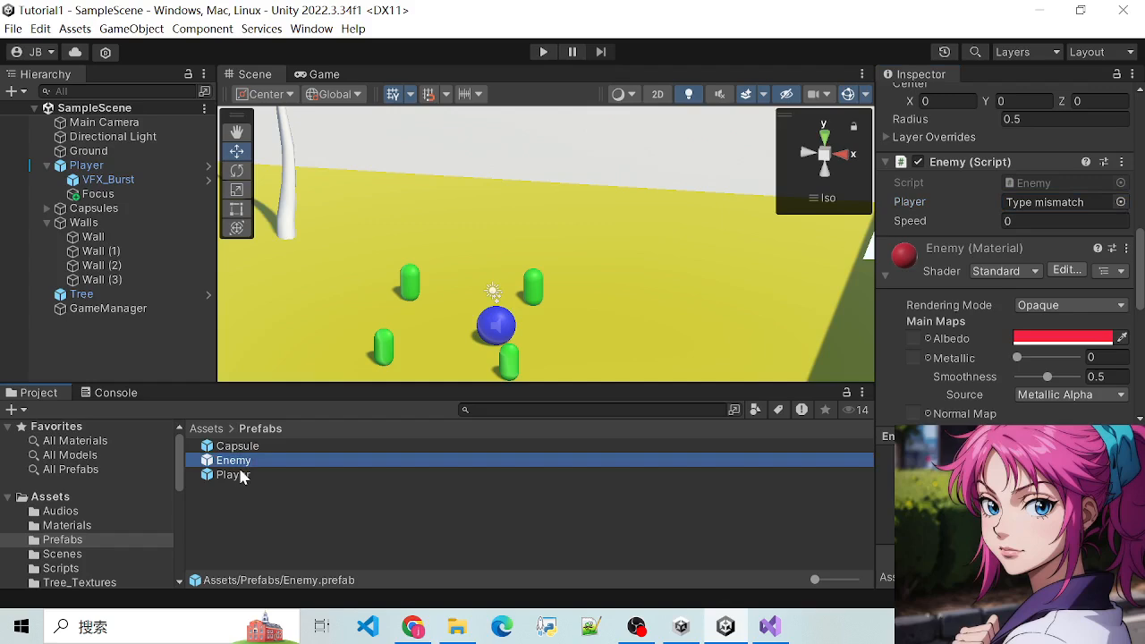
click(234, 475)
click(242, 461)
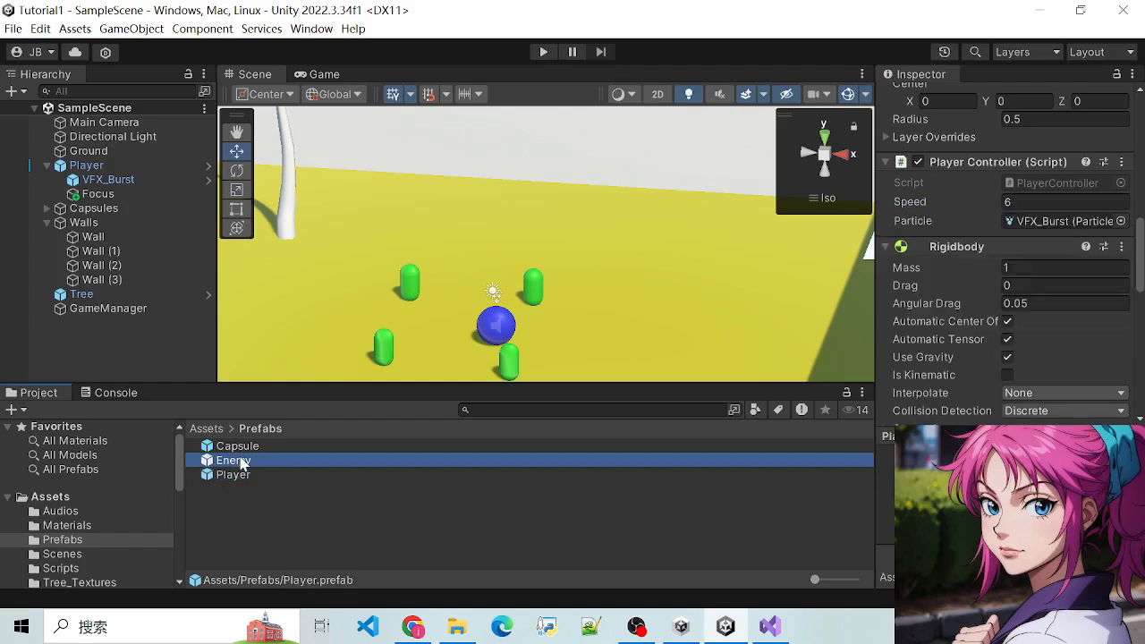
click(241, 476)
click(236, 461)
Delete the Player prefab asset from the Prefabs folder
click(237, 476)
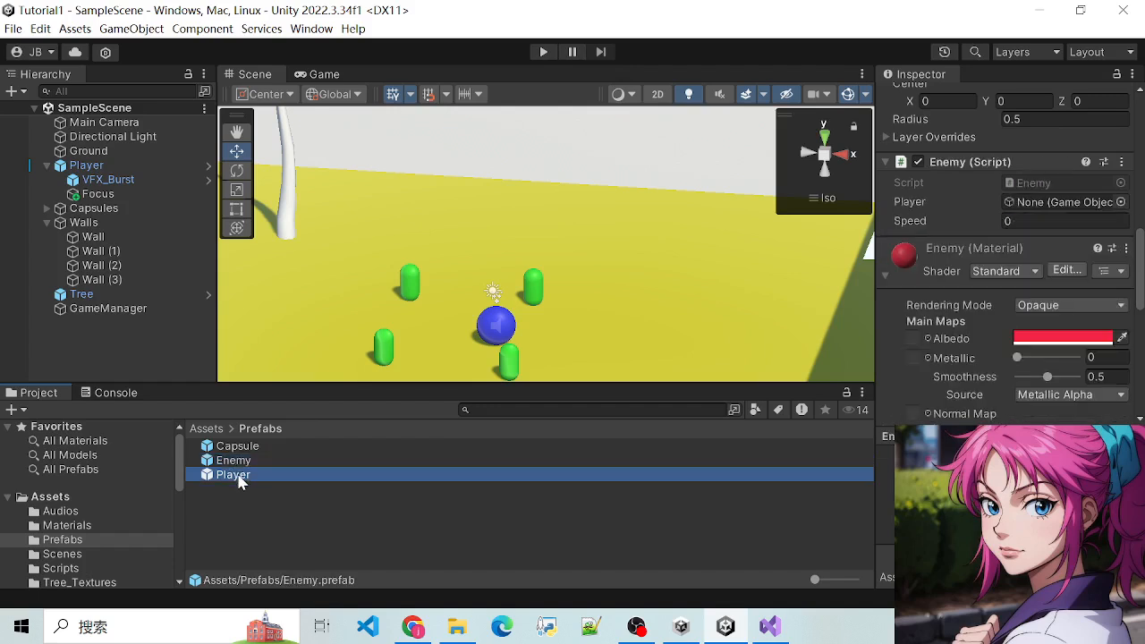
key(Delete)
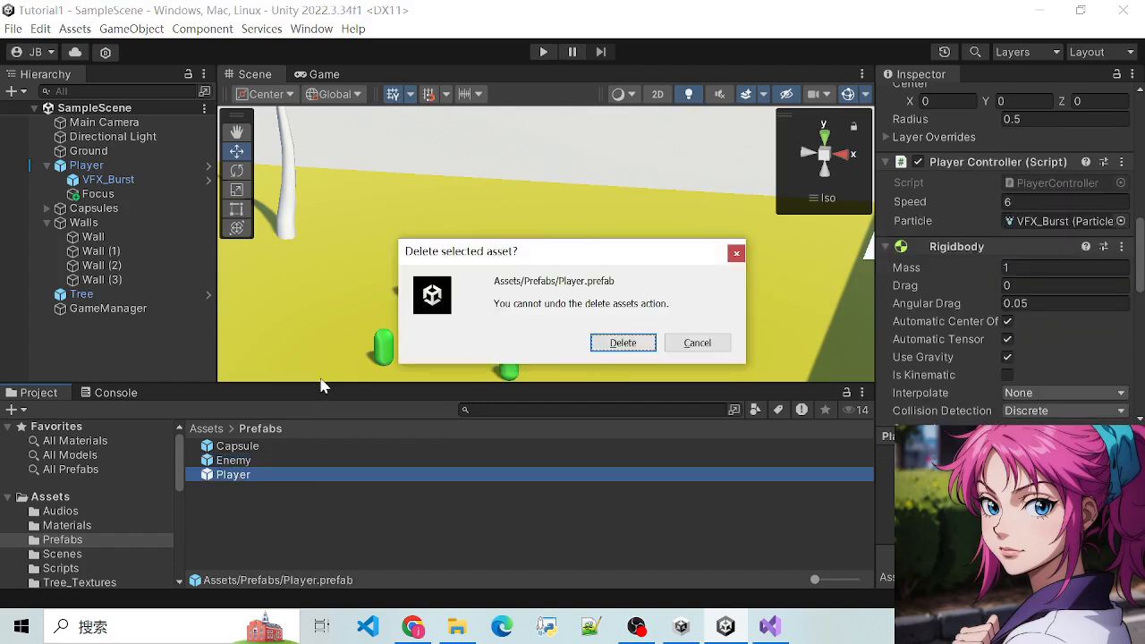
click(622, 342)
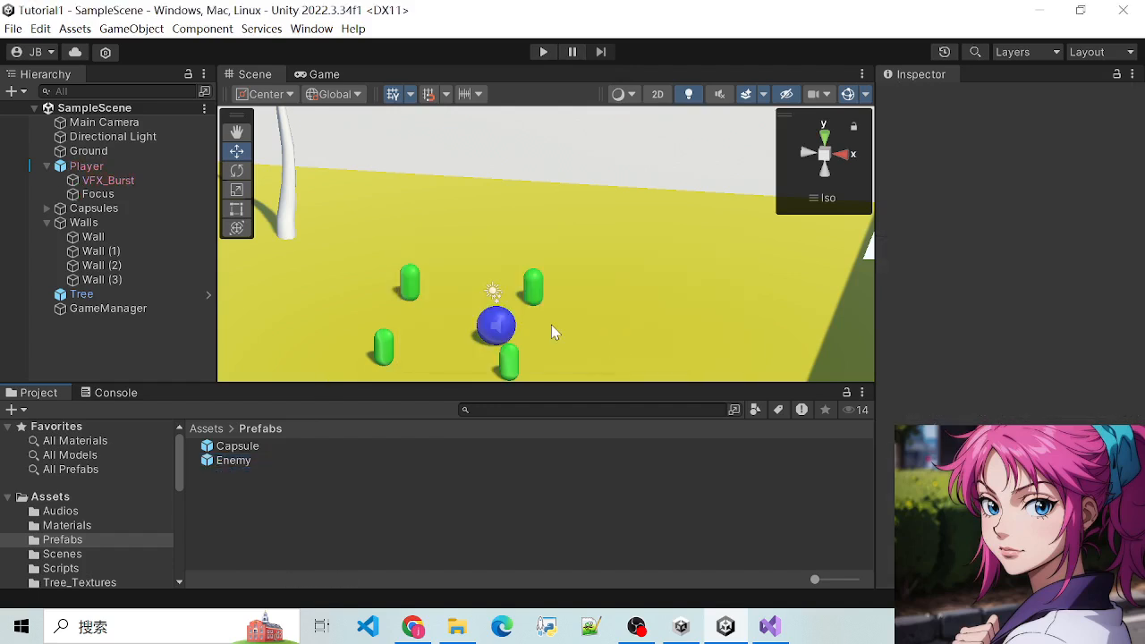
scroll(560, 298, up, 3)
scroll(547, 262, down, 10)
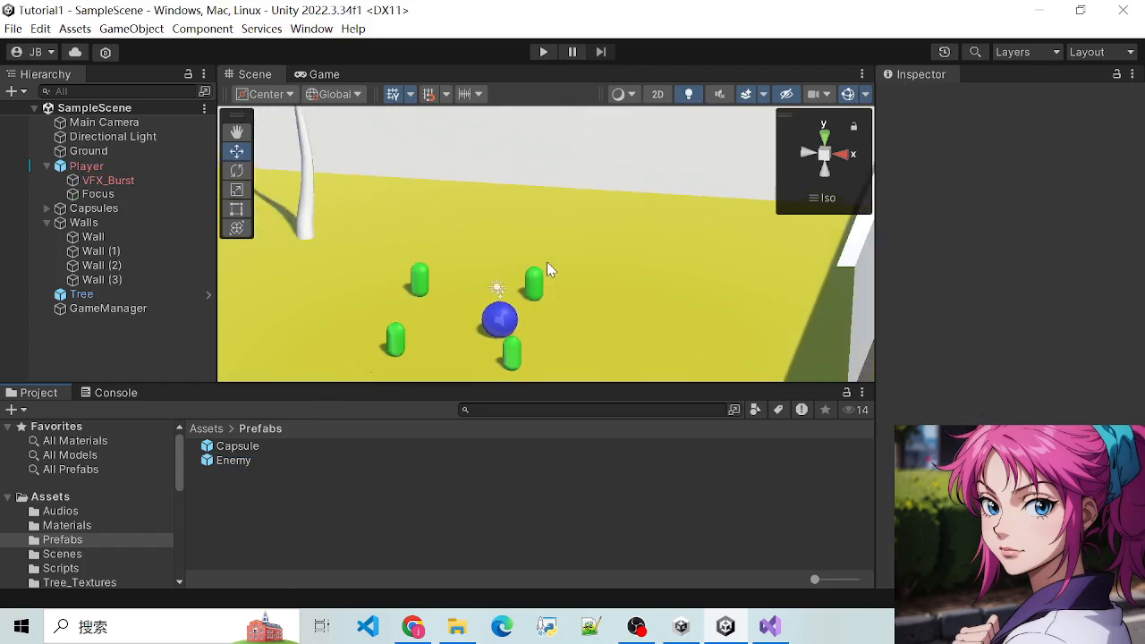
scroll(553, 263, up, 2)
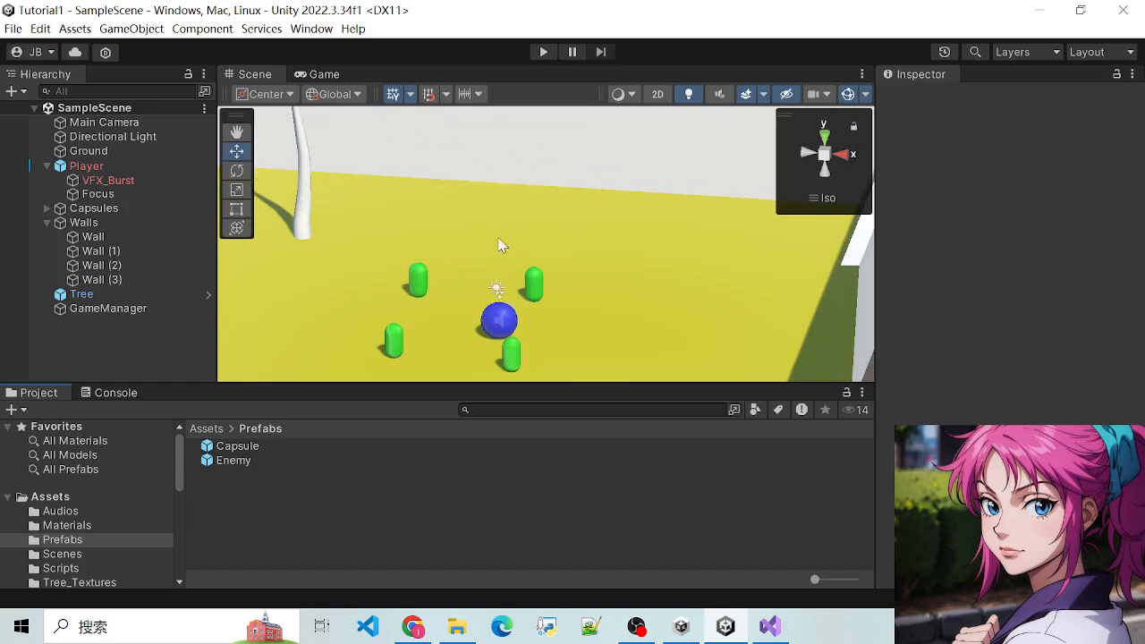
scroll(531, 260, down, 2)
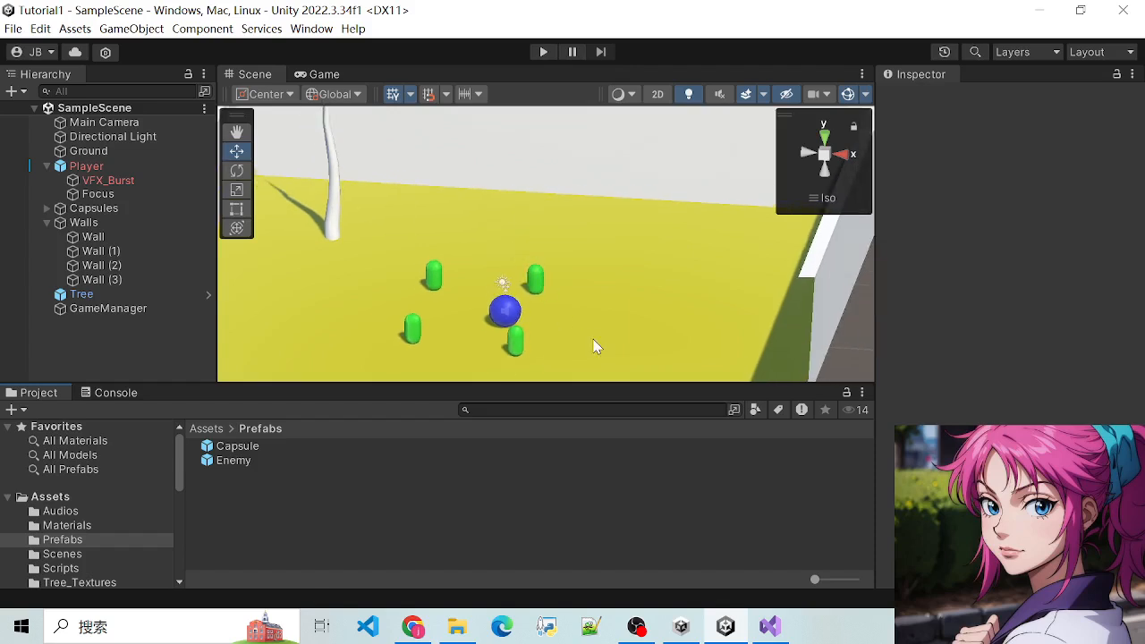
alt+drag(595, 346, 378, 334)
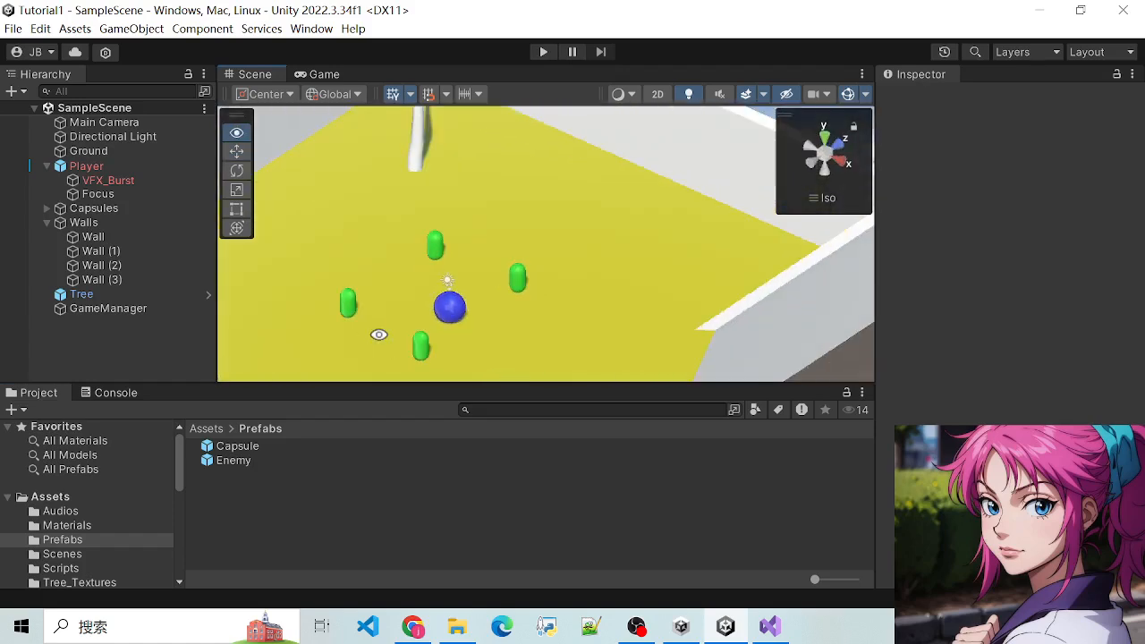
scroll(478, 299, down, 10)
scroll(481, 301, up, 10)
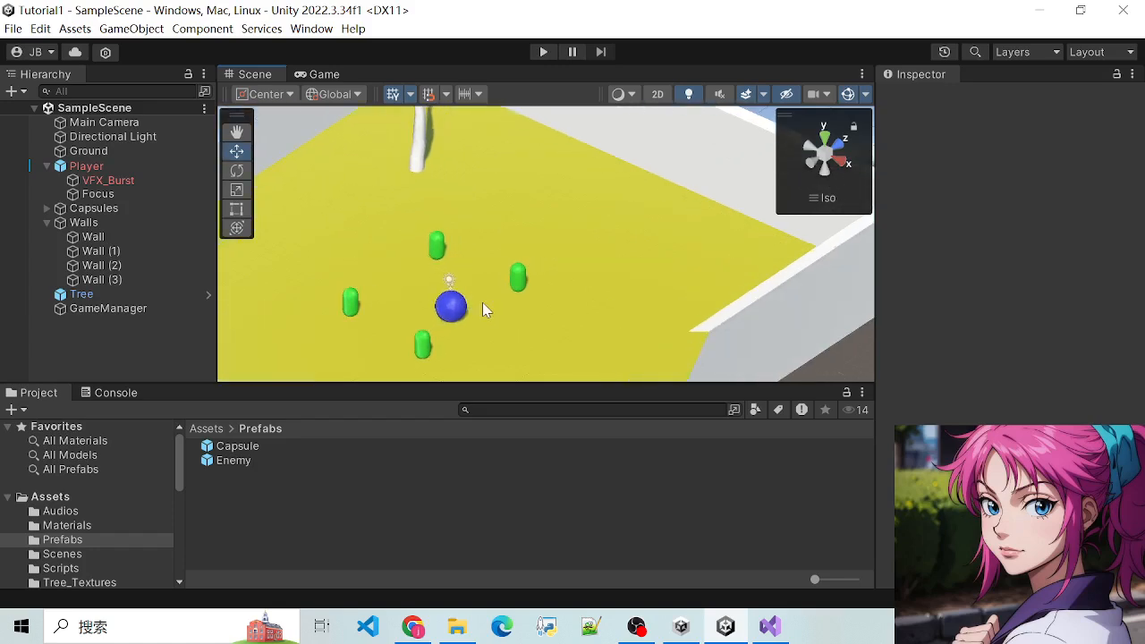
Play-test the scene, moving the player ball around the ground to check how spawned enemies behave, and stop the game
alt+drag(482, 303, 566, 187)
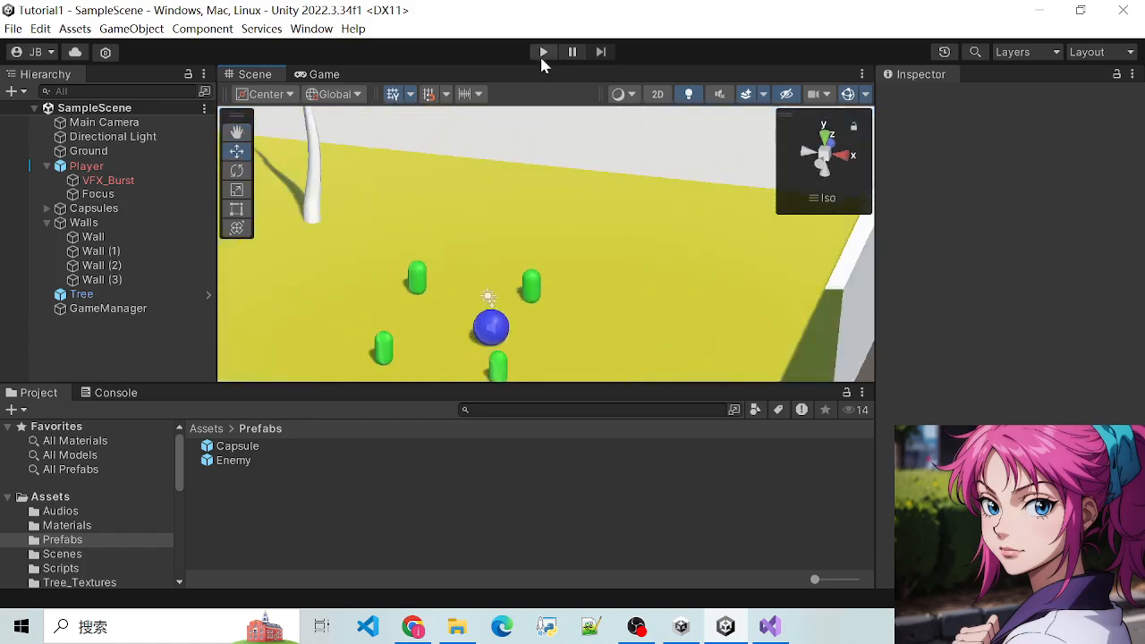
click(542, 54)
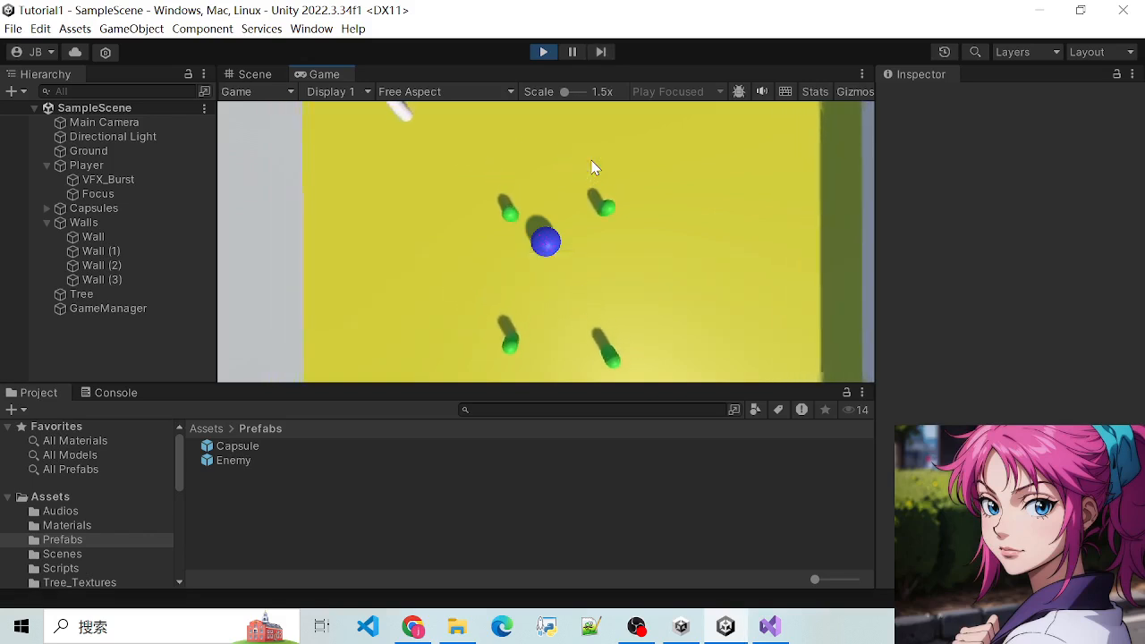
key(Left)
key(Right)
key(Up)
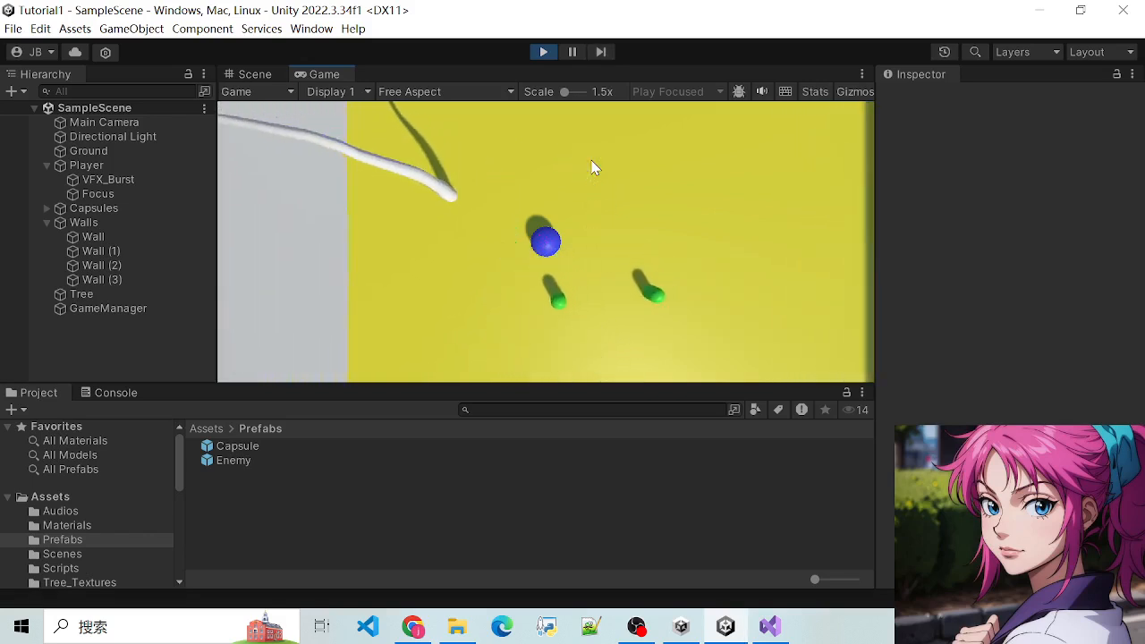
key(Left)
key(Down)
key(Right)
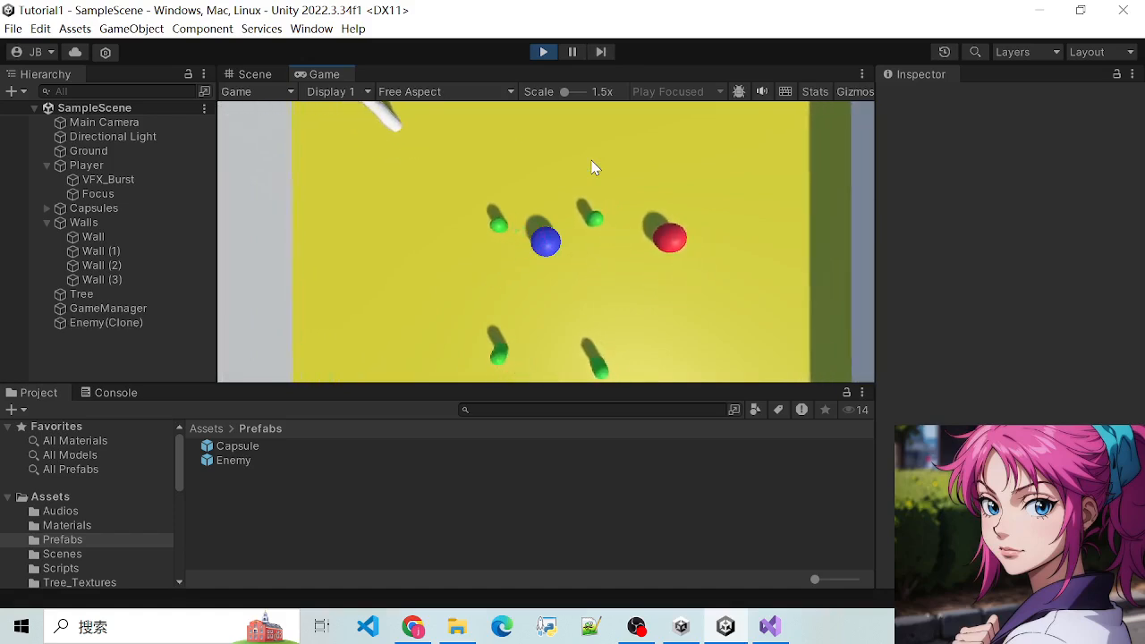
key(Down)
key(Left)
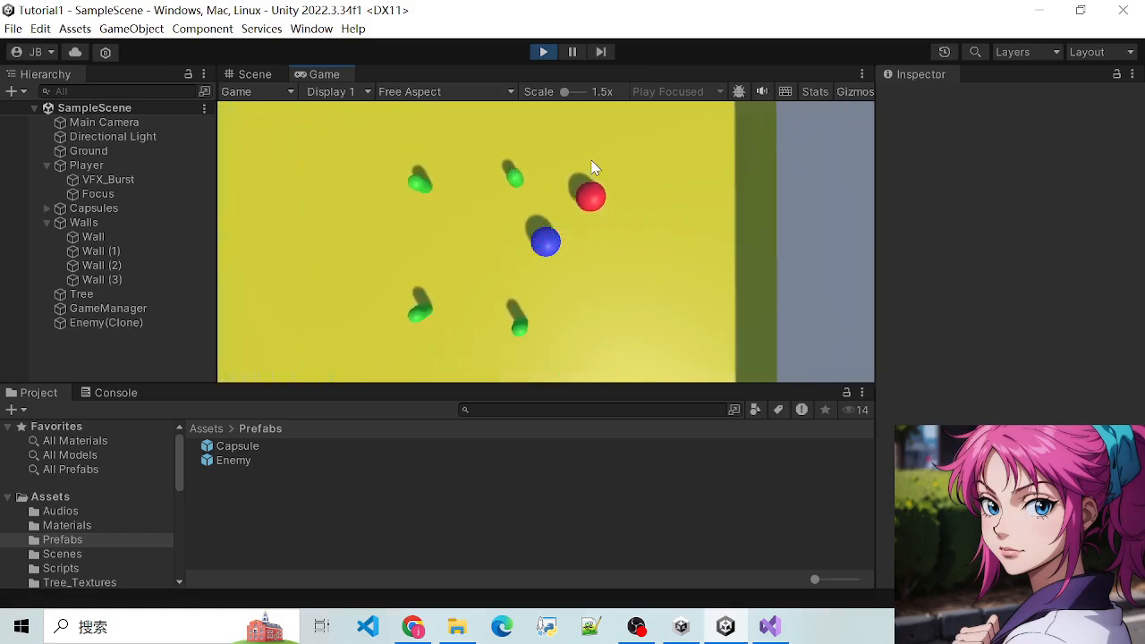
key(Up)
key(Up)
key(Right)
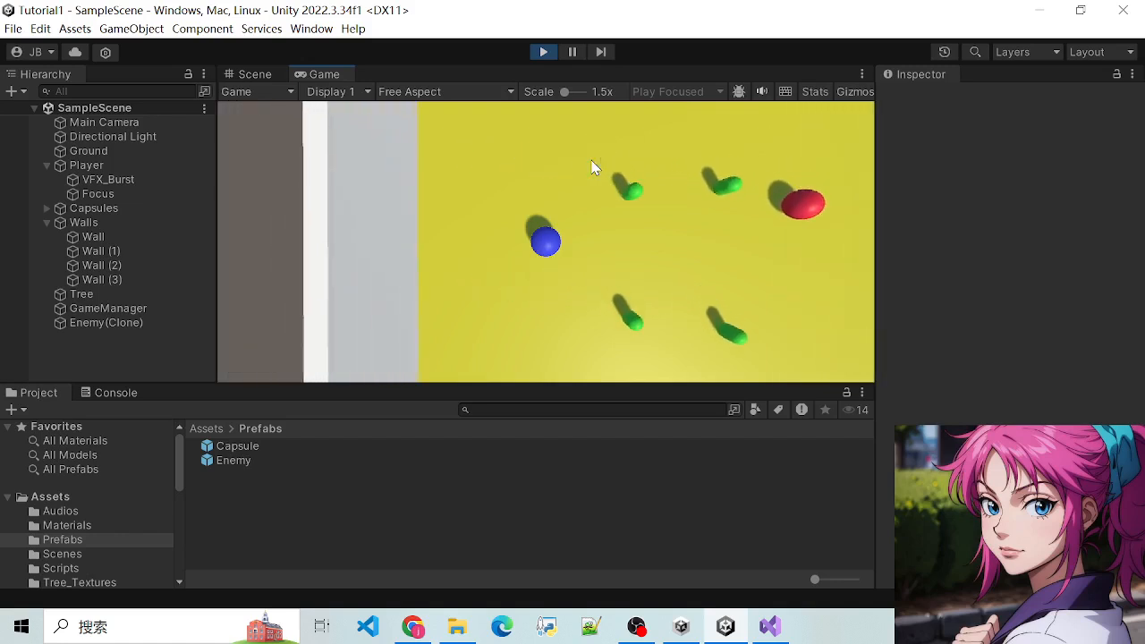
key(Down)
key(Right)
key(Left)
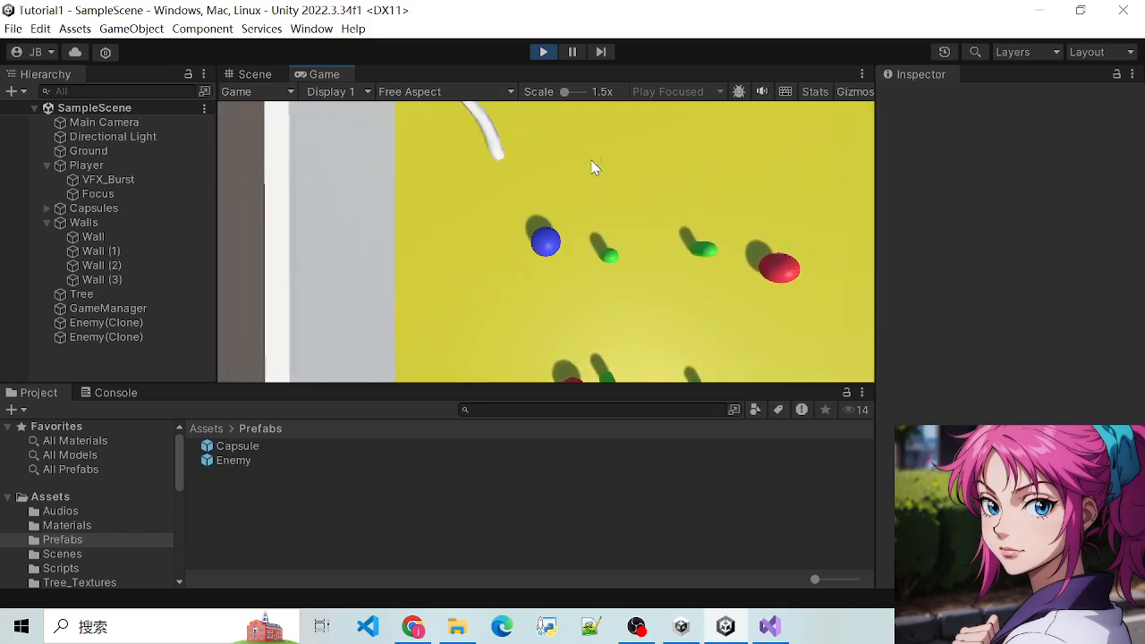
key(Right)
key(Down)
key(Left)
key(Right)
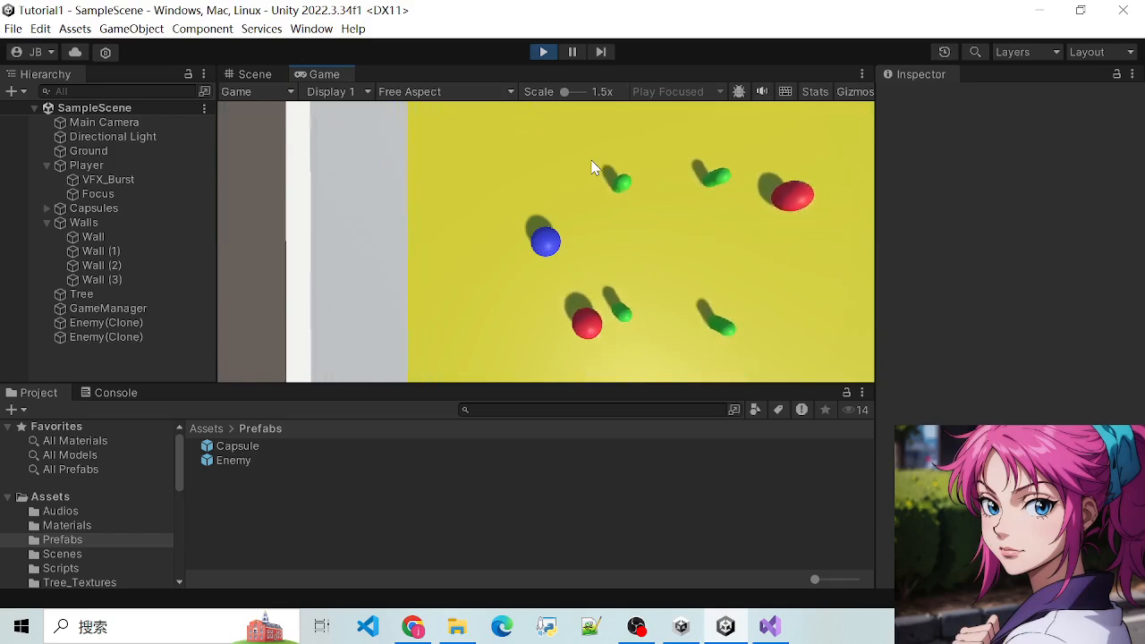
key(Up)
key(Down)
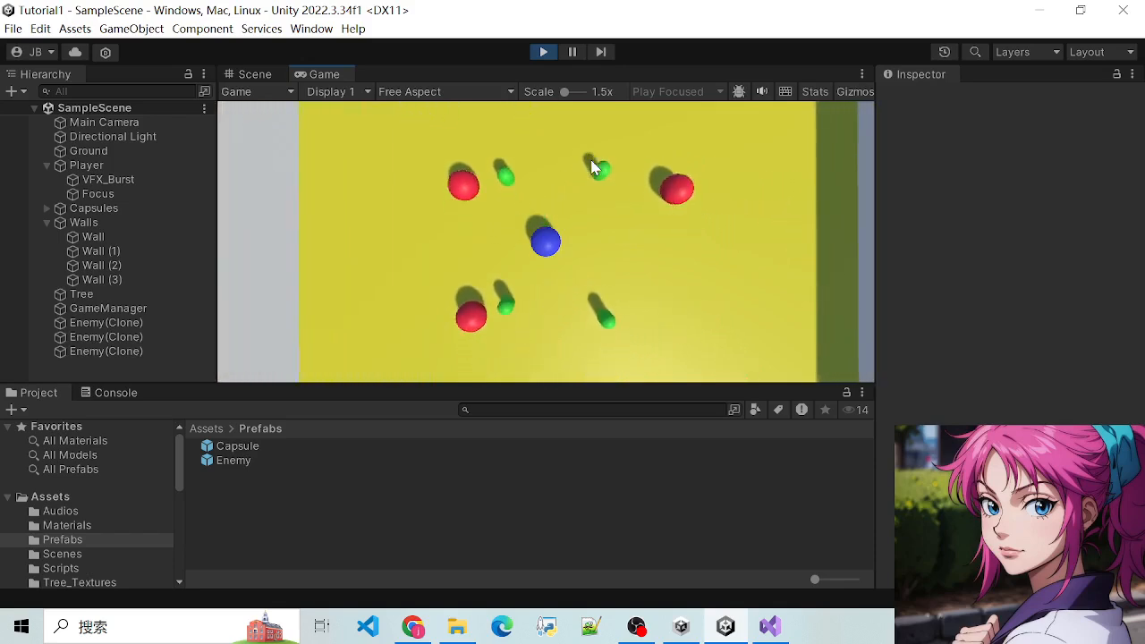
key(Left)
key(Right)
key(Up)
key(Left)
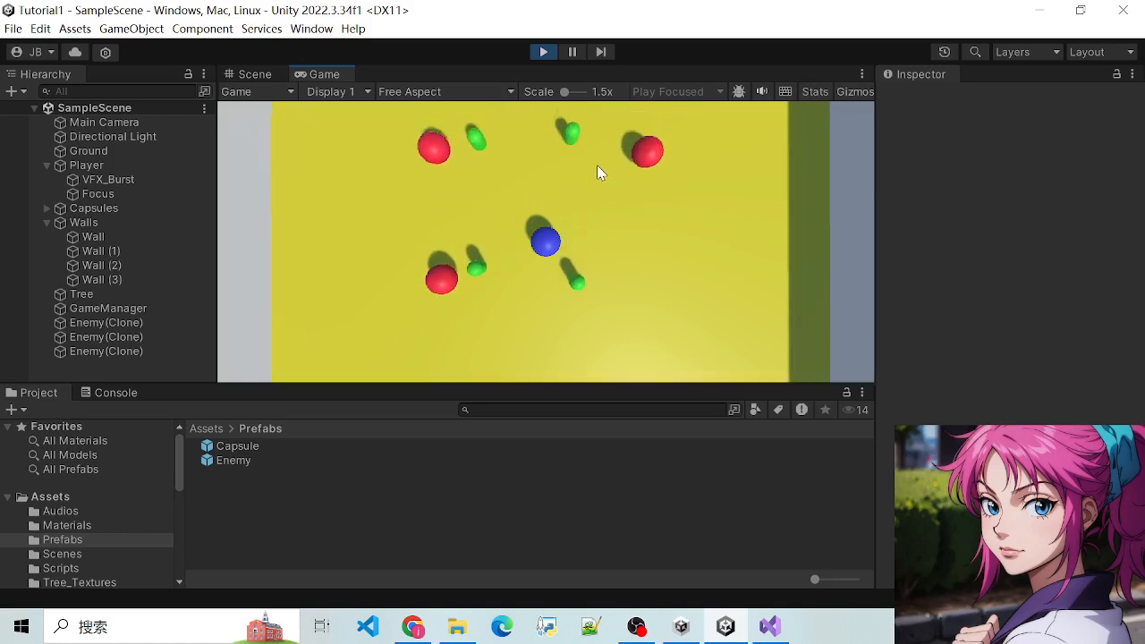
key(Down)
key(Left)
key(Right)
key(Up)
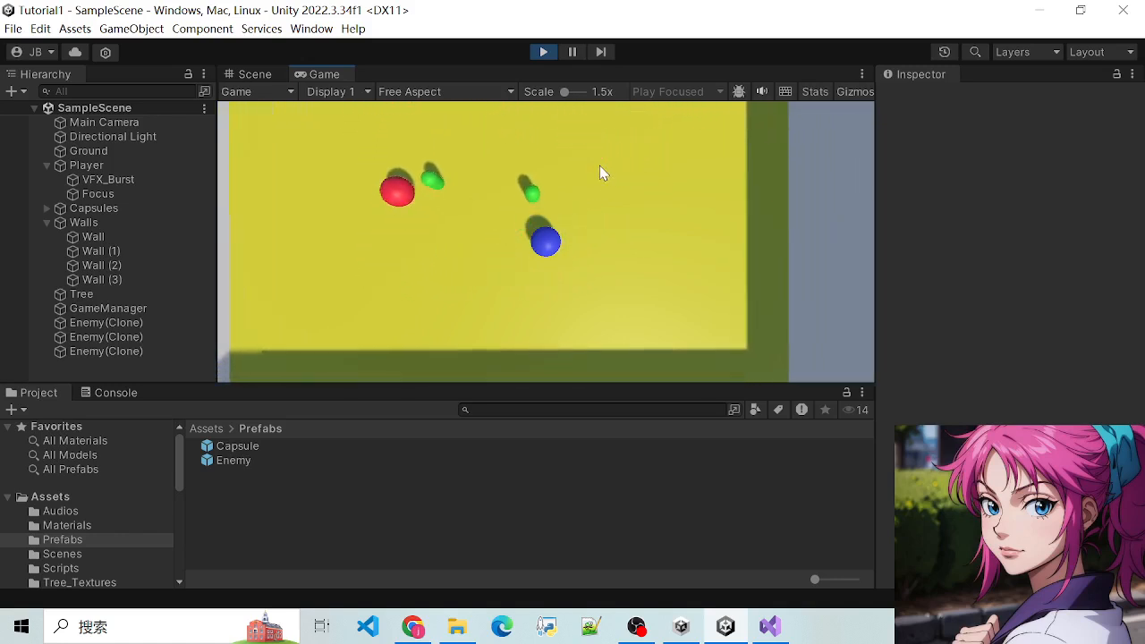
key(Up)
key(Right)
key(Left)
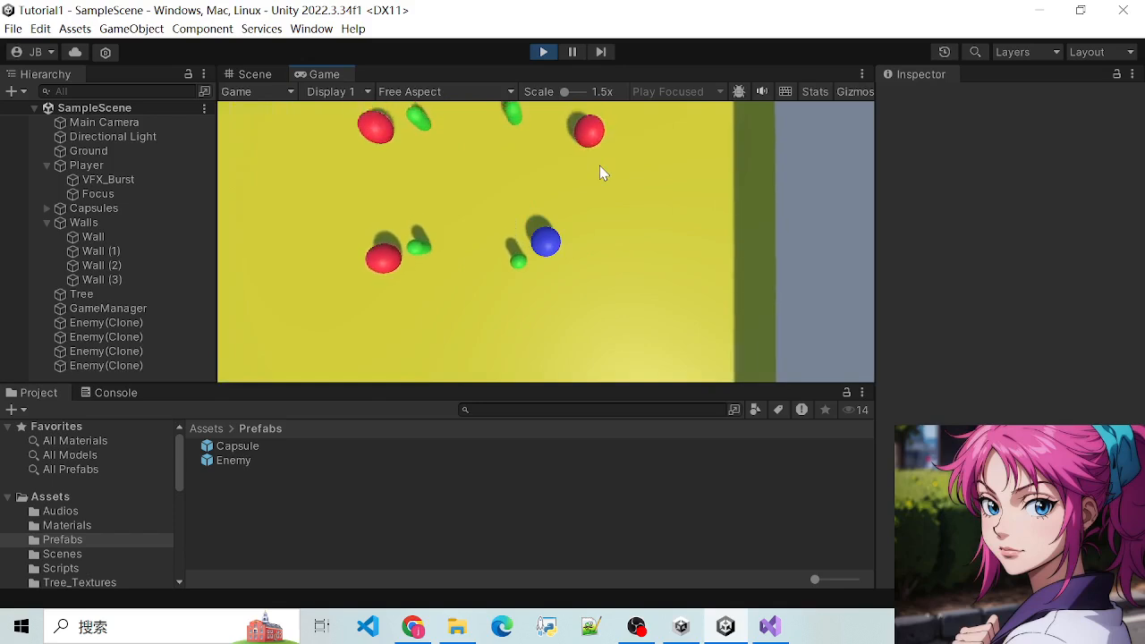
key(Left)
key(Up)
key(Right)
key(Left)
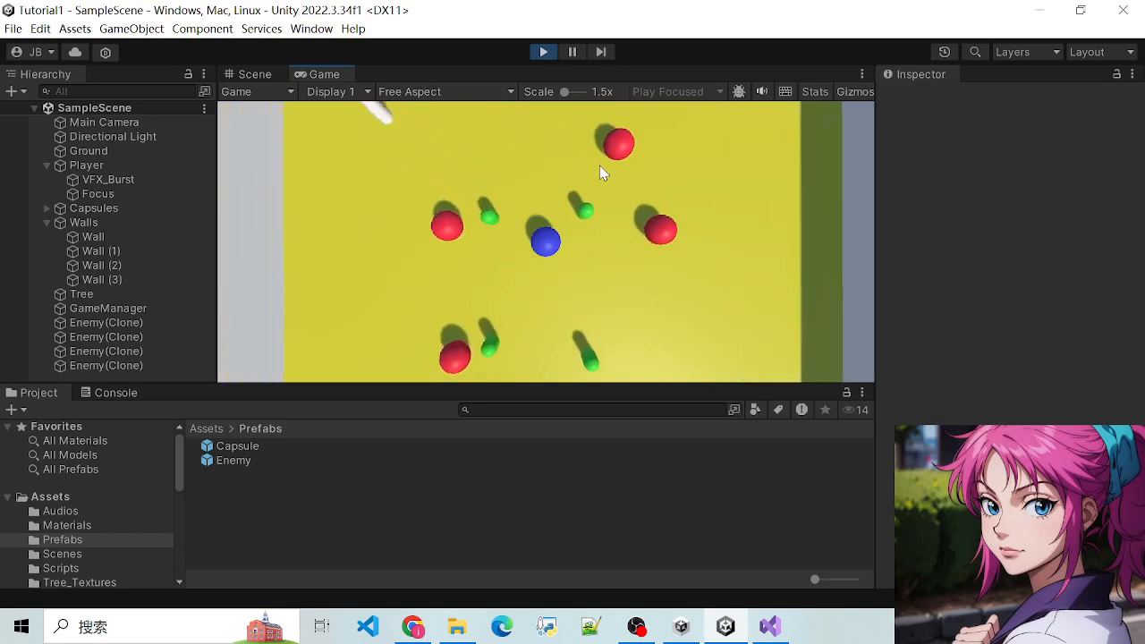
key(Down)
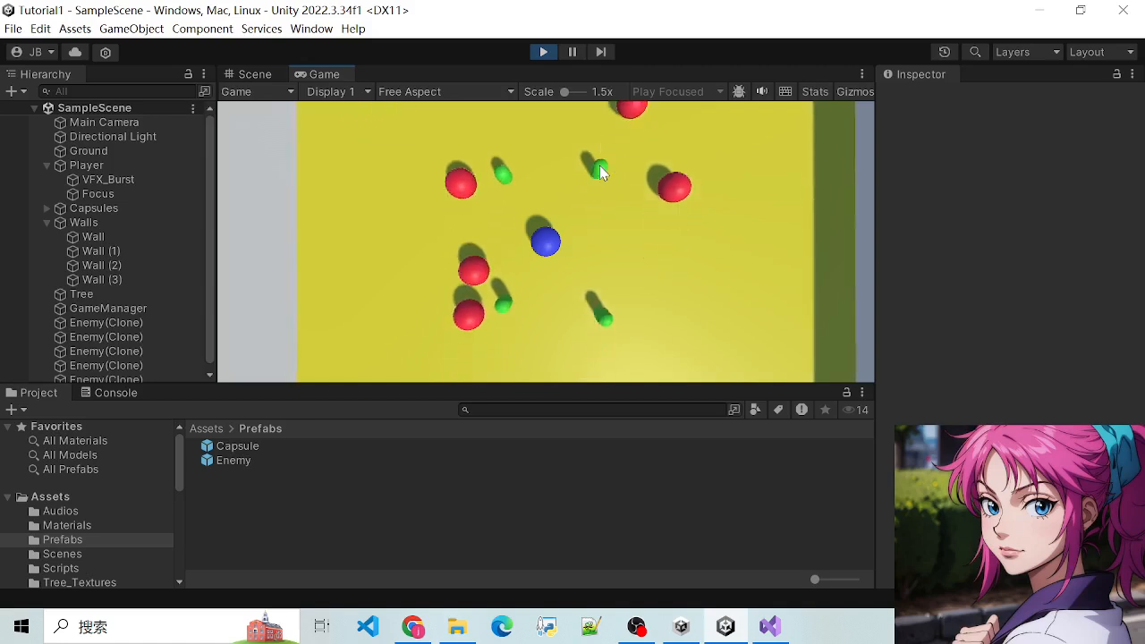
click(542, 51)
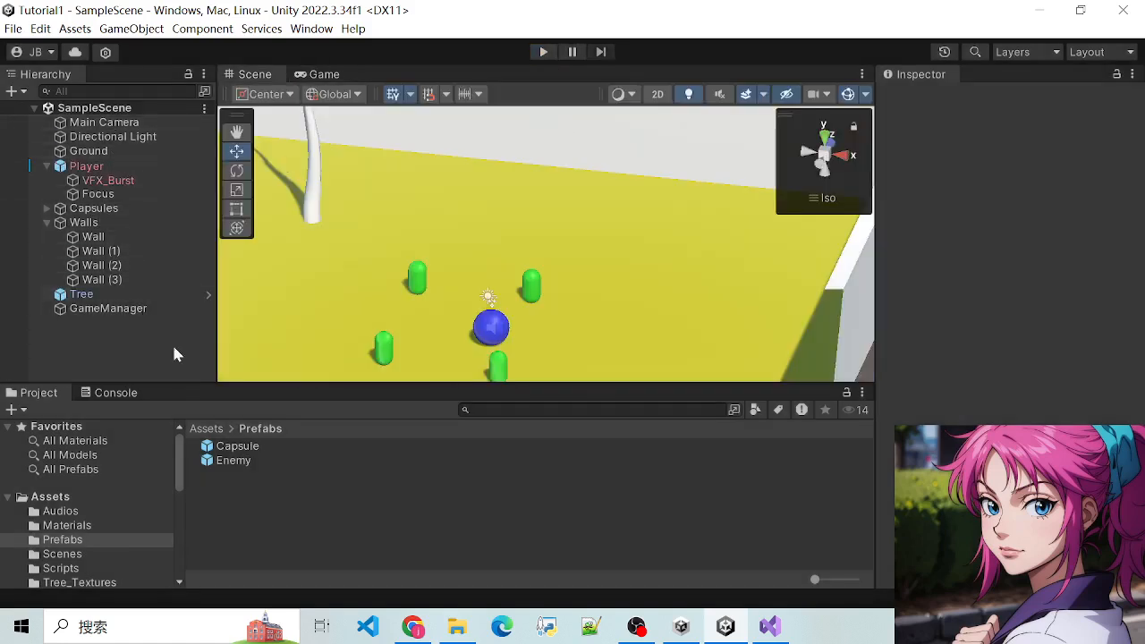
Inspect the Player and Speed fields of the script component on the Enemy prefab
click(256, 463)
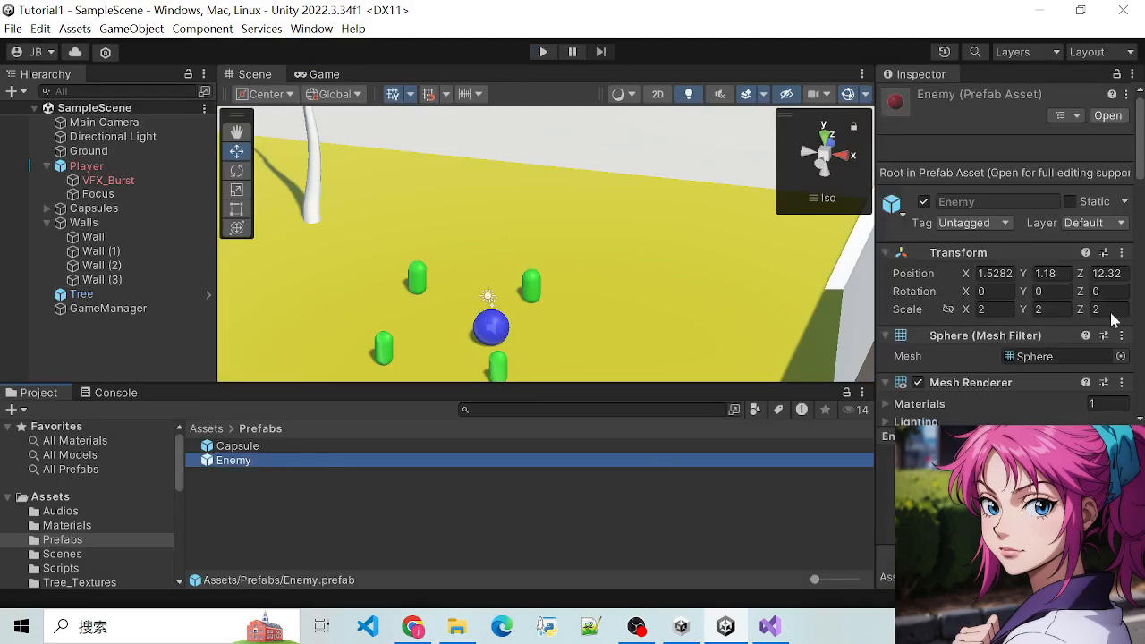
scroll(1016, 335, down, 6)
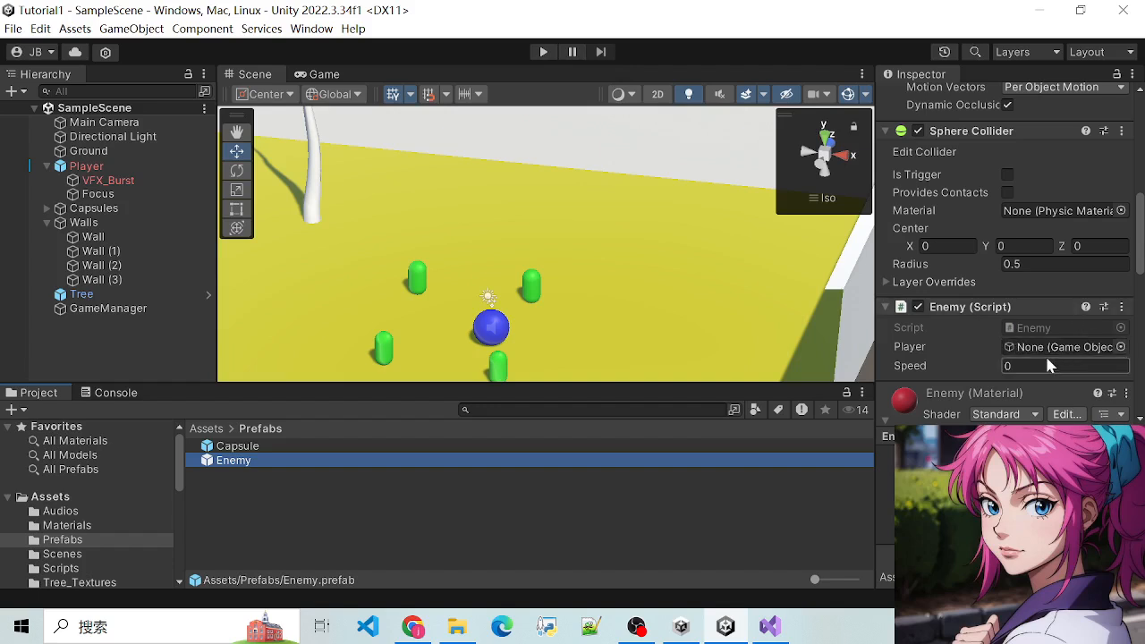